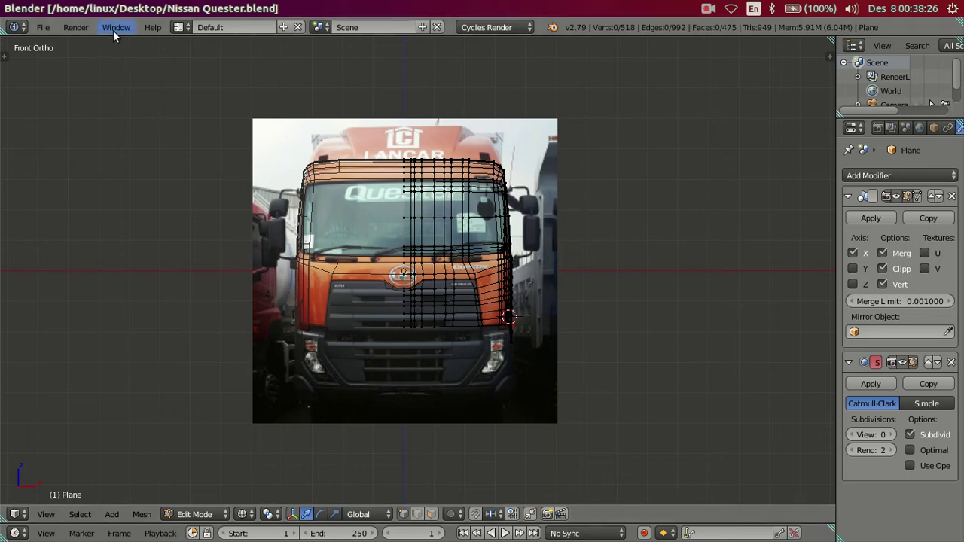
Step: Make the Blender window fullscreen and zoom in on the truck cab's right side
click(130, 59)
scroll(619, 163, up, 2)
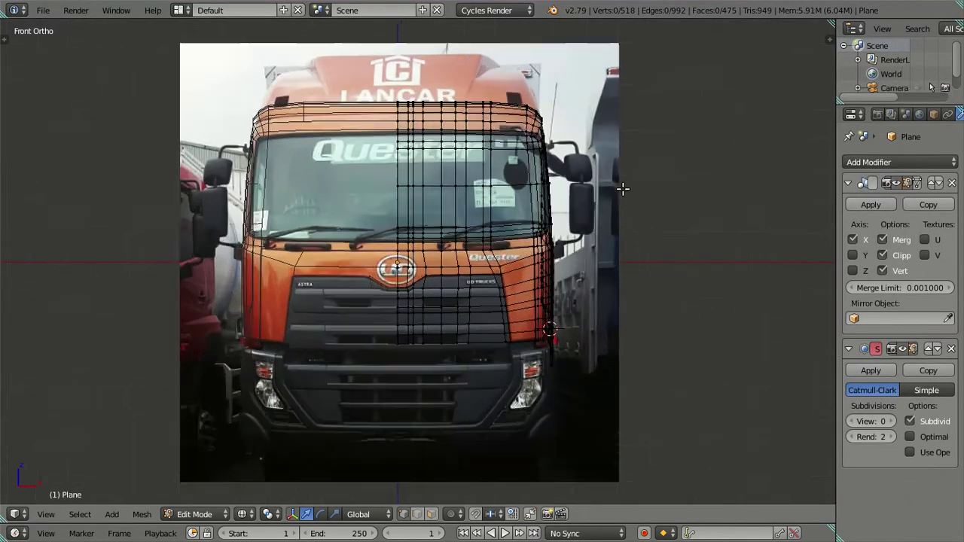
scroll(623, 191, up, 2)
shift+middle_drag(611, 209, 454, 243)
scroll(434, 394, up, 2)
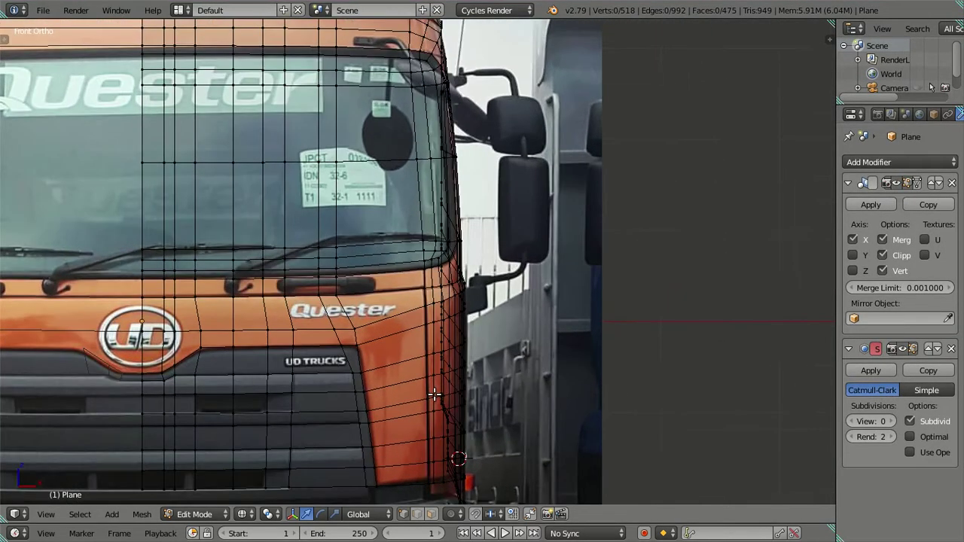
scroll(473, 338, up, 2)
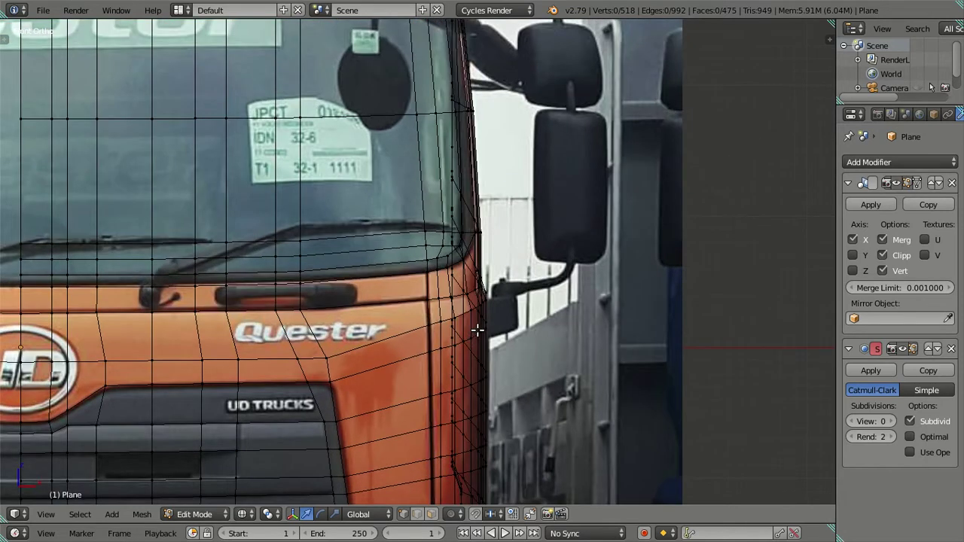
Step: Select the vertical edge loop along the cab's right side edge
alt+right_click(449, 334)
scroll(449, 333, down, 2)
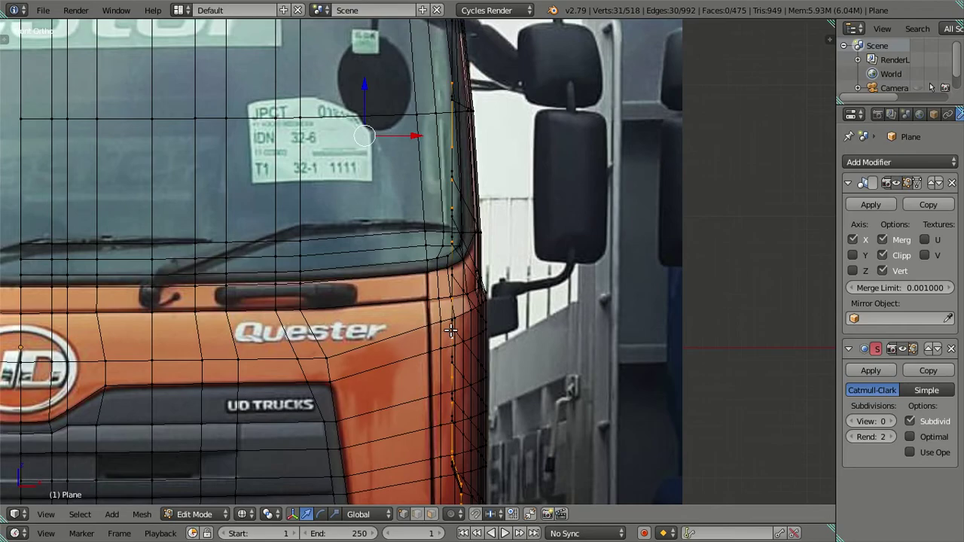
scroll(585, 326, down, 2)
mouse_move(585, 327)
middle_down()
mouse_move(665, 329)
mouse_move(535, 327)
mouse_move(533, 351)
mouse_move(641, 374)
mouse_move(637, 348)
mouse_move(611, 323)
mouse_move(632, 316)
mouse_move(641, 329)
mouse_move(432, 216)
mouse_move(458, 262)
mouse_move(441, 277)
mouse_move(465, 322)
mouse_move(437, 318)
mouse_move(404, 281)
mouse_move(424, 256)
mouse_move(445, 252)
middle_up()
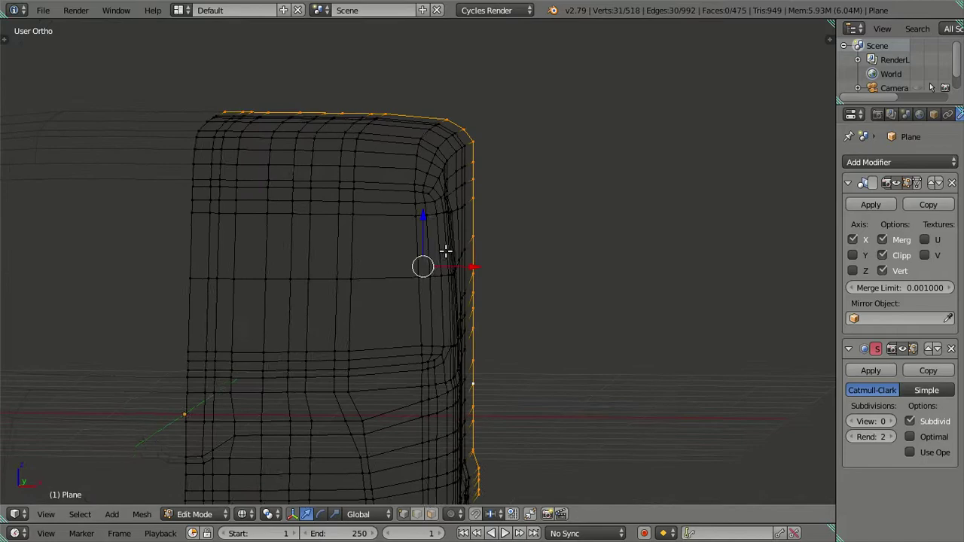
Step: In front view, brush the two roof-corner vertices out of the selection
key(KP_1)
scroll(553, 159, up, 3)
shift+middle_drag(553, 159, 550, 247)
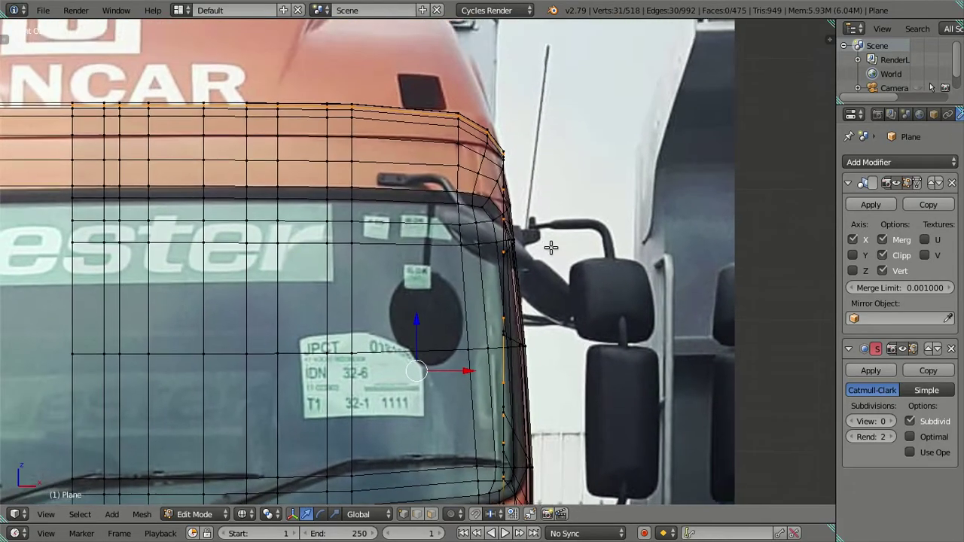
scroll(550, 248, up, 2)
scroll(527, 256, up, 1)
scroll(511, 279, up, 2)
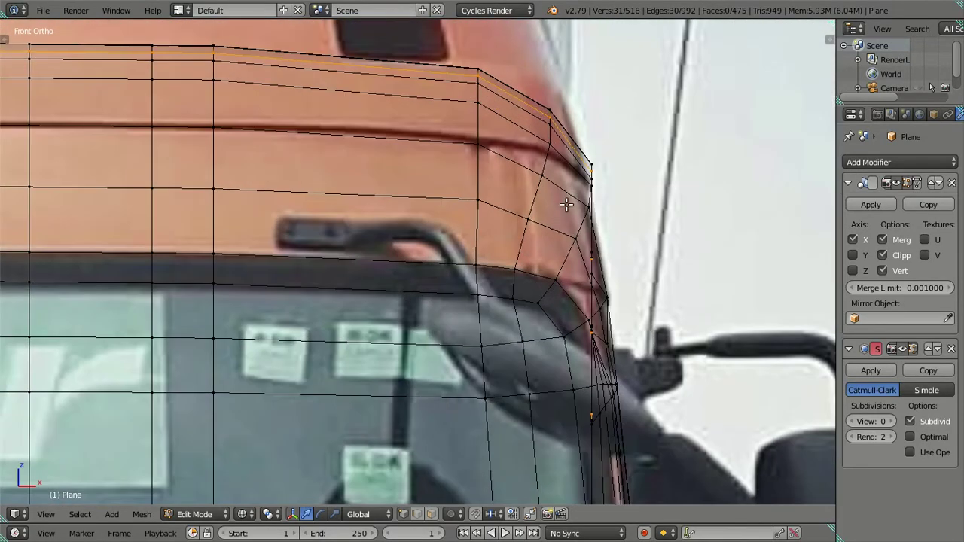
shift+middle_drag(566, 204, 556, 250)
key(c)
mouse_move(577, 204)
middle_down()
mouse_move(501, 153)
mouse_move(368, 122)
middle_up()
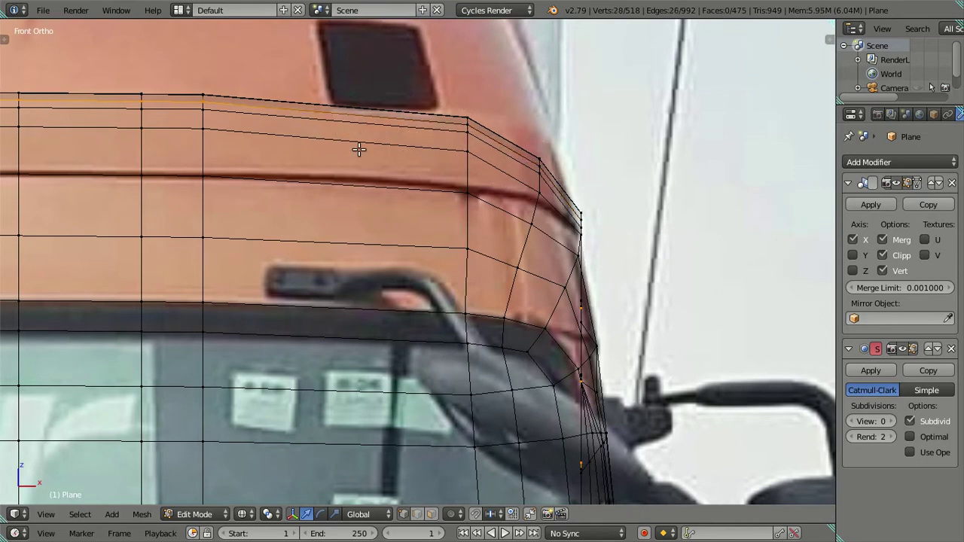
scroll(358, 149, down, 5)
Step: Deselect the remaining roof-edge vertices, leaving only the 19-vertex side column selected
key(z)
mouse_move(542, 189)
middle_down()
mouse_move(550, 222)
mouse_move(490, 249)
middle_up()
key(c)
mouse_move(415, 154)
middle_down()
mouse_move(624, 215)
mouse_move(605, 266)
mouse_move(641, 243)
mouse_move(645, 251)
middle_up()
right_click(624, 226)
key(KP_1)
Step: Compare the selected side vertex column with the photo's cab edge in wireframe
scroll(672, 347, up, 3)
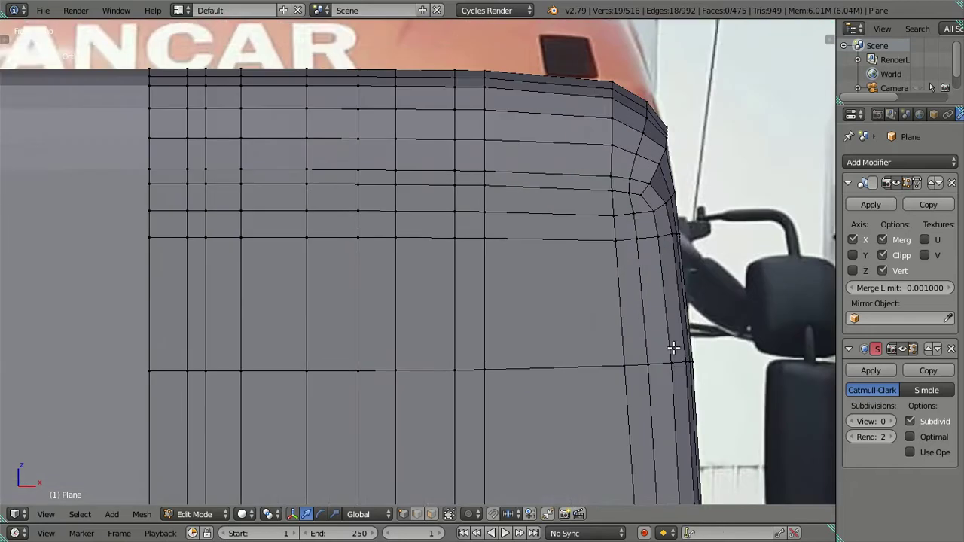
shift+middle_drag(673, 347, 537, 370)
key(z)
scroll(561, 236, up, 2)
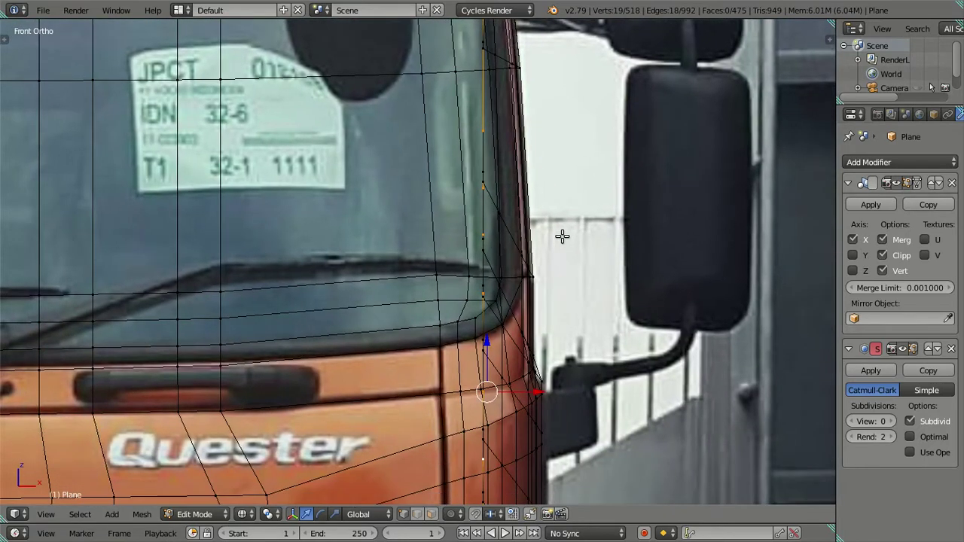
scroll(561, 236, down, 3)
shift+scroll(557, 249, down, 2)
shift+scroll(558, 240, down, 2)
scroll(556, 219, up, 3)
shift+middle_drag(556, 219, 532, 244)
drag(544, 115, 616, 132)
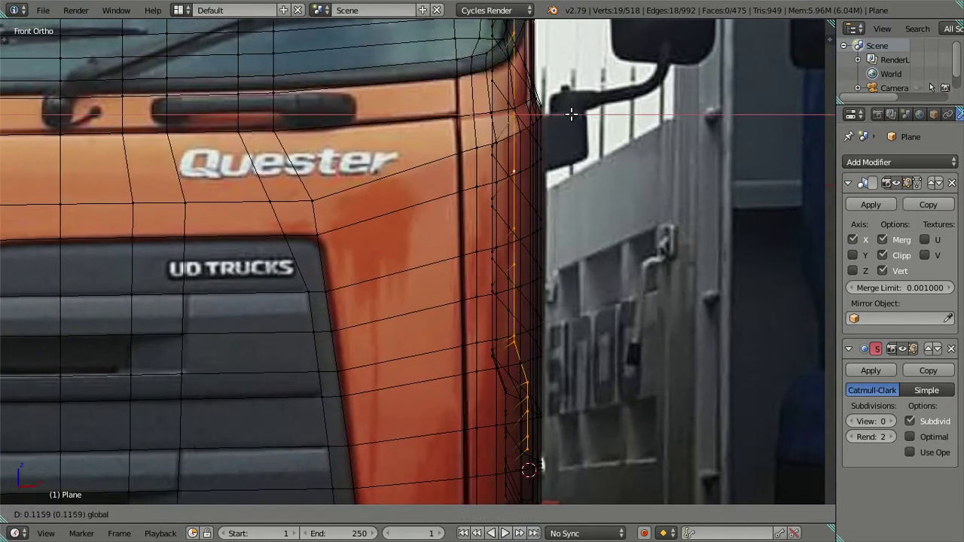
key(z)
scroll(632, 150, up, 1)
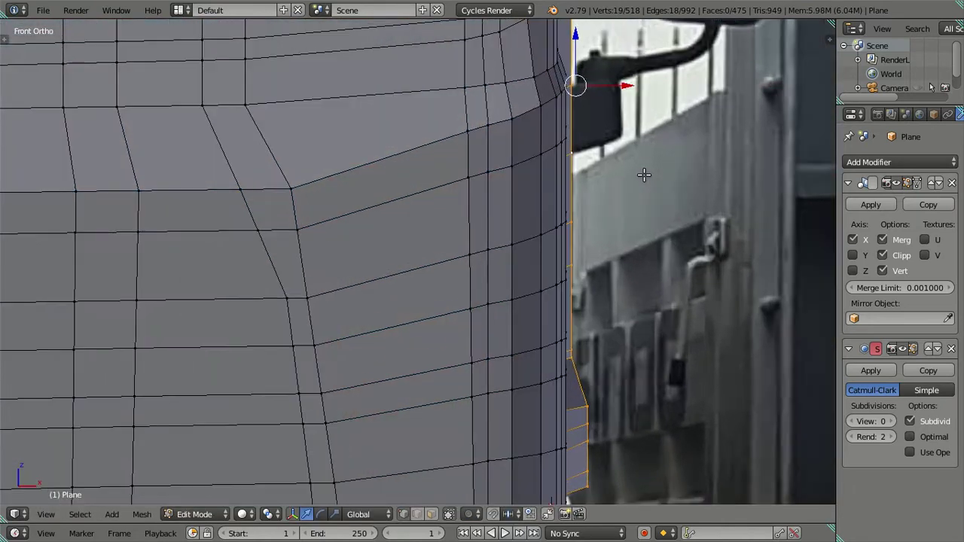
Step: Try an X-axis move of the column, cancel it, and inspect the mesh at an angle
key(g)
key(x)
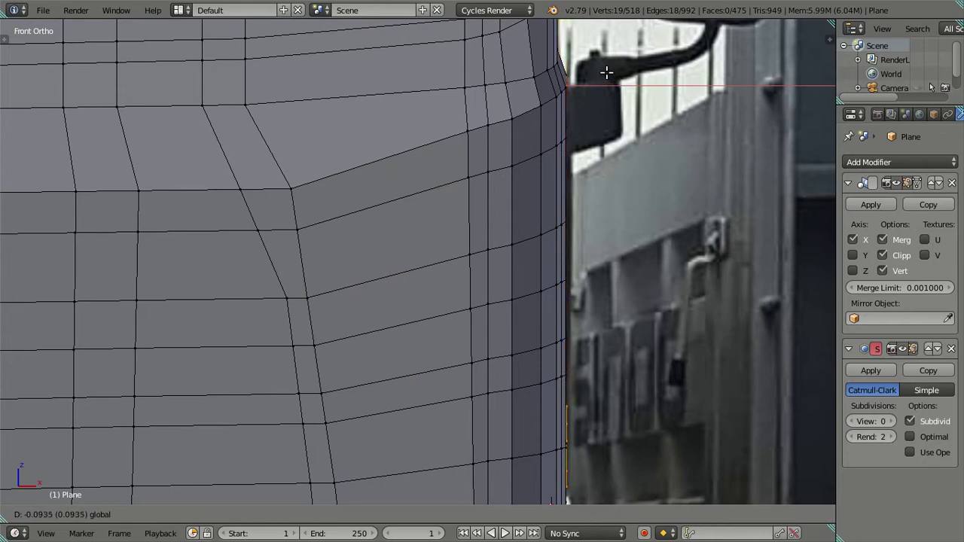
key(Escape)
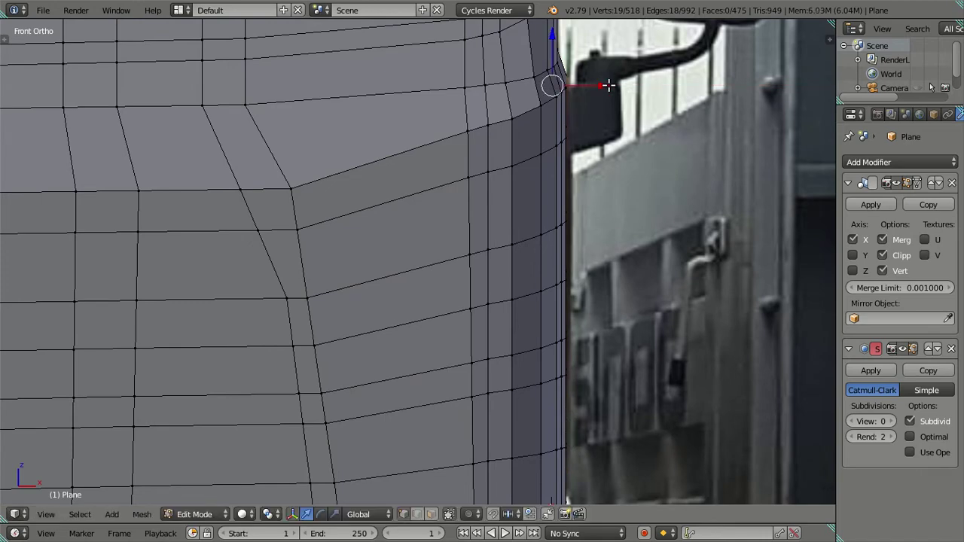
key(z)
scroll(611, 156, down, 2)
scroll(671, 295, up, 1)
mouse_move(665, 293)
middle_down()
mouse_move(697, 299)
mouse_move(611, 276)
mouse_move(451, 286)
mouse_move(406, 319)
mouse_move(409, 275)
mouse_move(404, 390)
mouse_move(469, 391)
mouse_move(540, 339)
mouse_move(616, 251)
mouse_move(665, 251)
middle_up()
key(z)
Step: Check the front and side reference photos of the truck against the mesh
key(KP_1)
scroll(569, 360, up, 1)
scroll(571, 354, down, 2)
scroll(499, 360, up, 2)
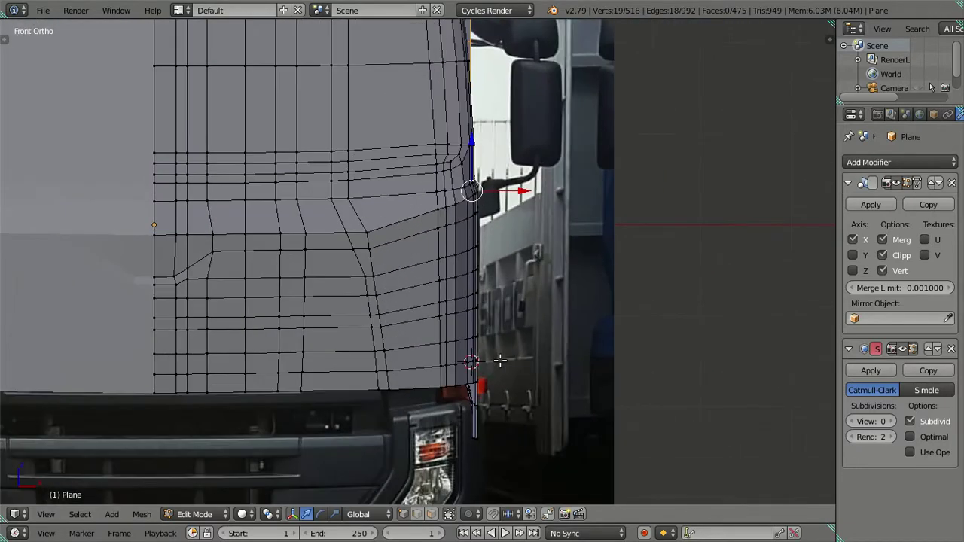
key(KP_3)
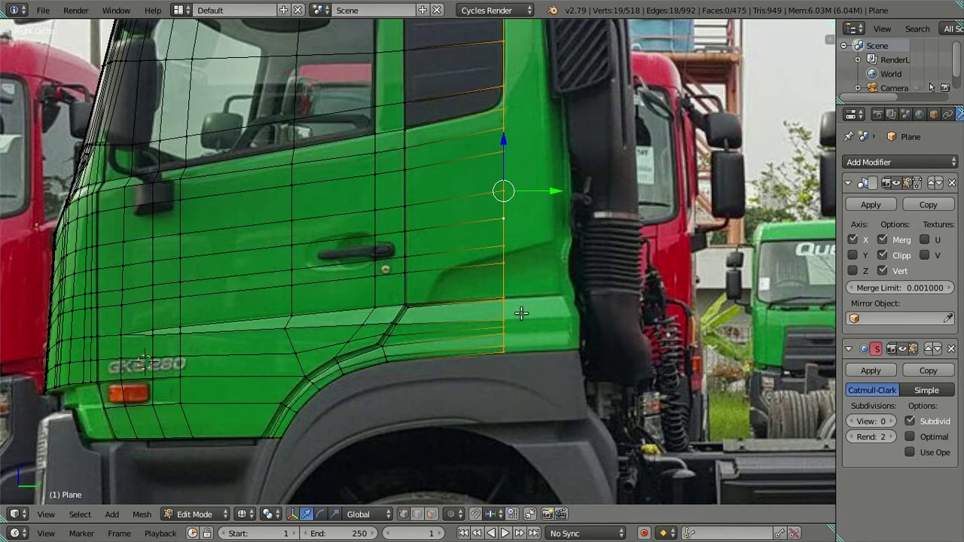
key(KP_1)
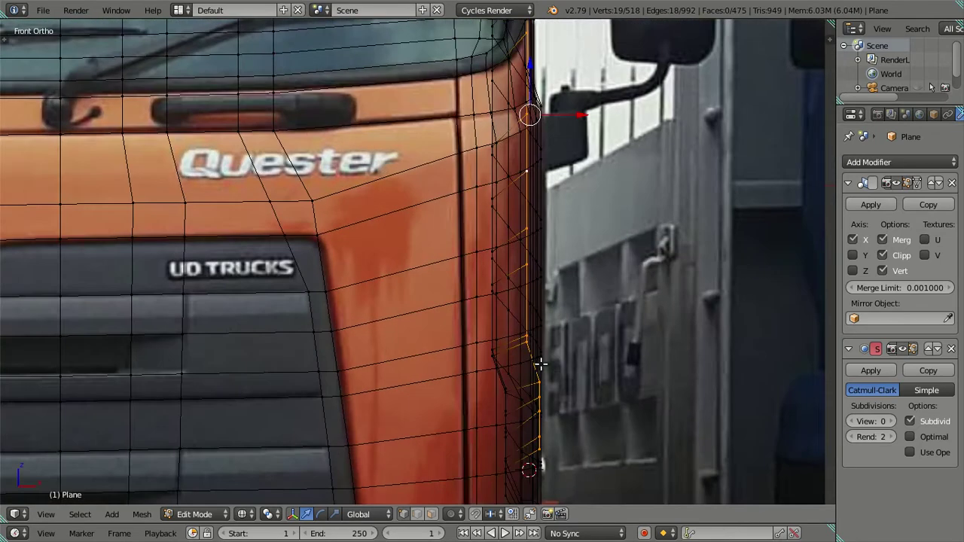
key(z)
scroll(536, 234, up, 1)
scroll(537, 234, down, 3)
key(z)
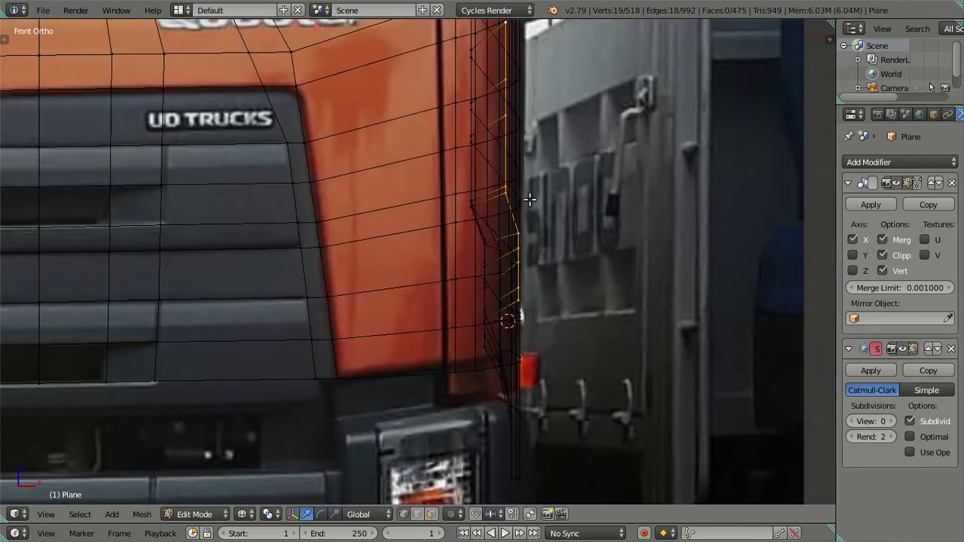
scroll(510, 239, down, 1)
scroll(497, 222, up, 2)
scroll(500, 211, down, 1)
scroll(511, 143, up, 1)
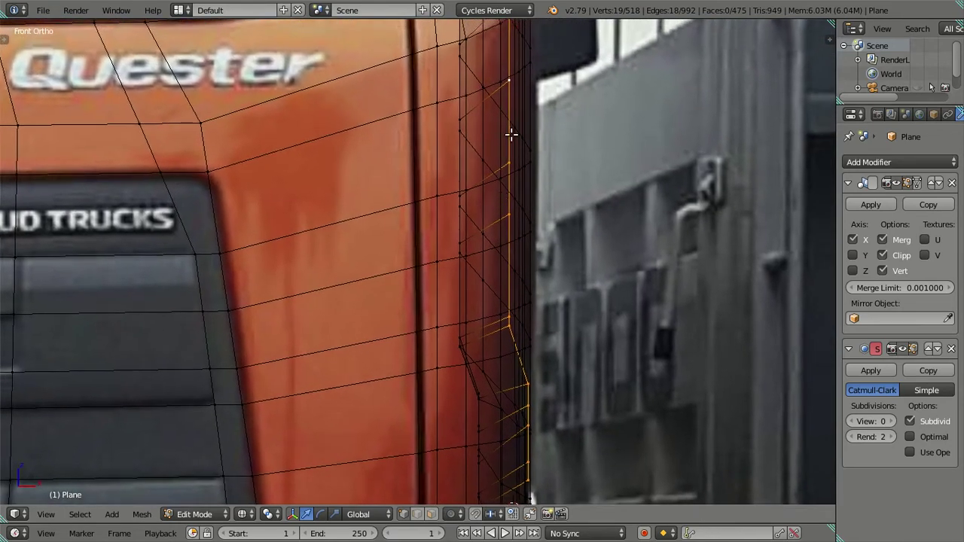
scroll(529, 66, down, 1)
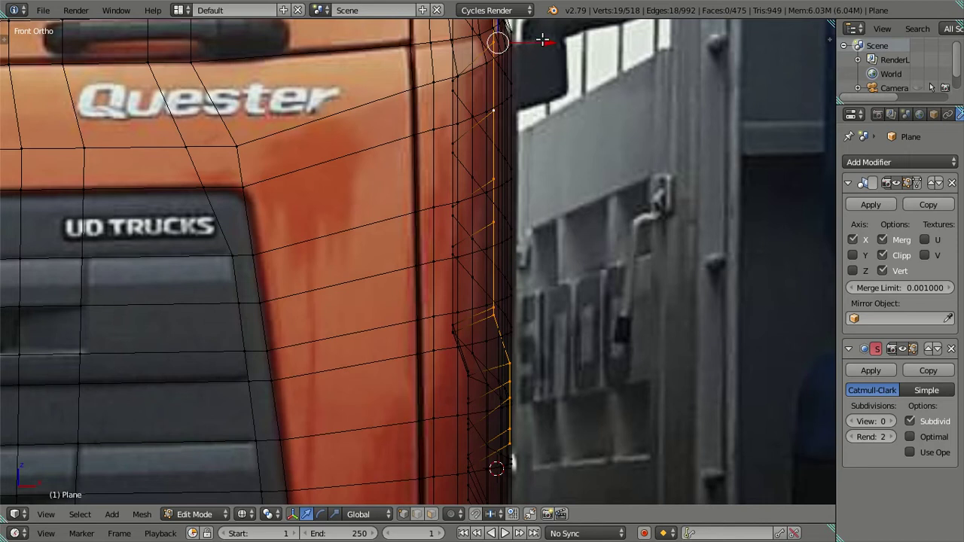
Step: Slide the side vertex column outward along X to match the photo's edge, then deselect all
key(g)
key(x)
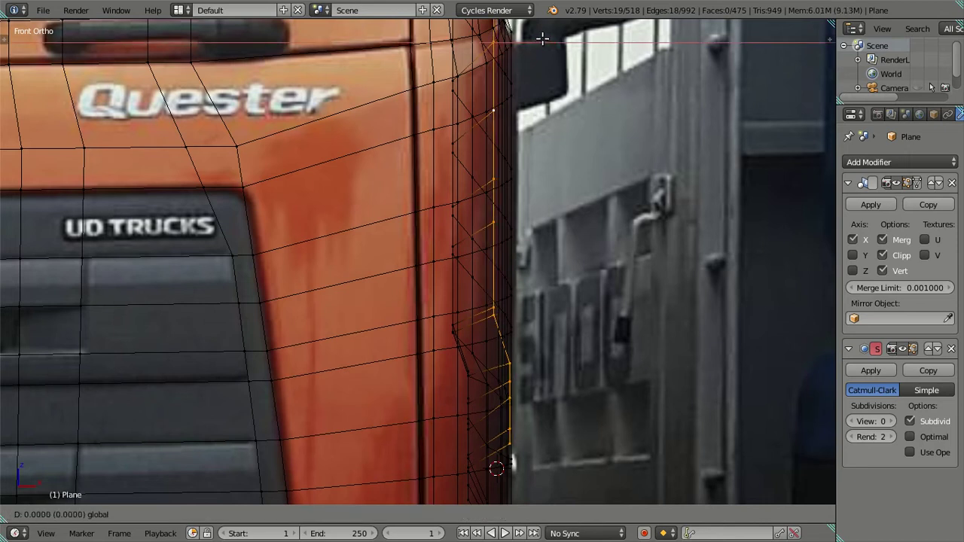
click(542, 39)
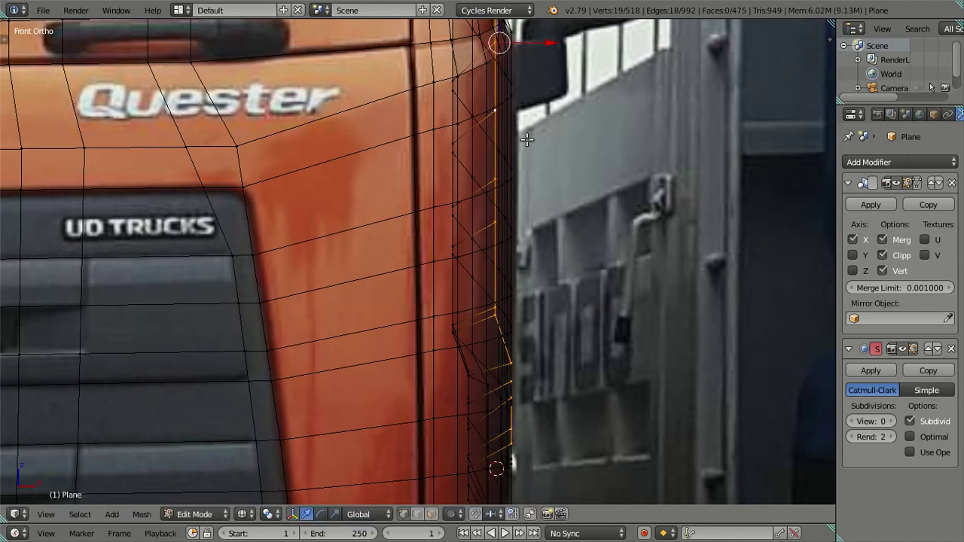
scroll(504, 270, down, 4)
mouse_move(534, 294)
middle_down()
mouse_move(595, 331)
mouse_move(482, 318)
mouse_move(390, 389)
middle_up()
scroll(390, 389, down, 3)
key(a)
mouse_move(399, 231)
middle_down()
mouse_move(397, 274)
mouse_move(464, 311)
mouse_move(435, 370)
mouse_move(522, 312)
mouse_move(468, 234)
mouse_move(482, 208)
mouse_move(489, 258)
middle_up()
Step: Select the right side edge path from the top vertex down to the lower panel, then clear it
alt+right_click(490, 254)
right_click(439, 94)
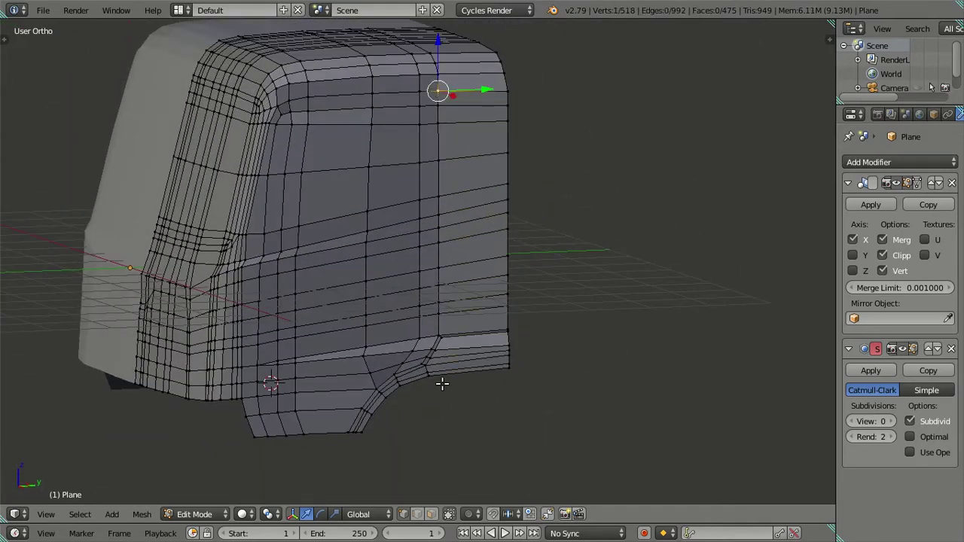
ctrl+right_click(431, 374)
scroll(435, 314, up, 1)
scroll(436, 316, up, 1)
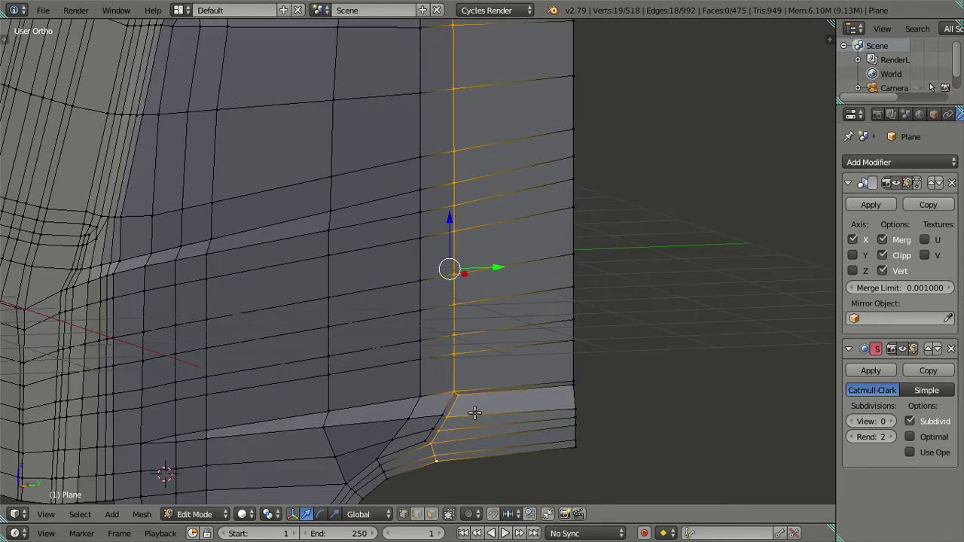
scroll(445, 324, up, 2)
scroll(451, 335, up, 1)
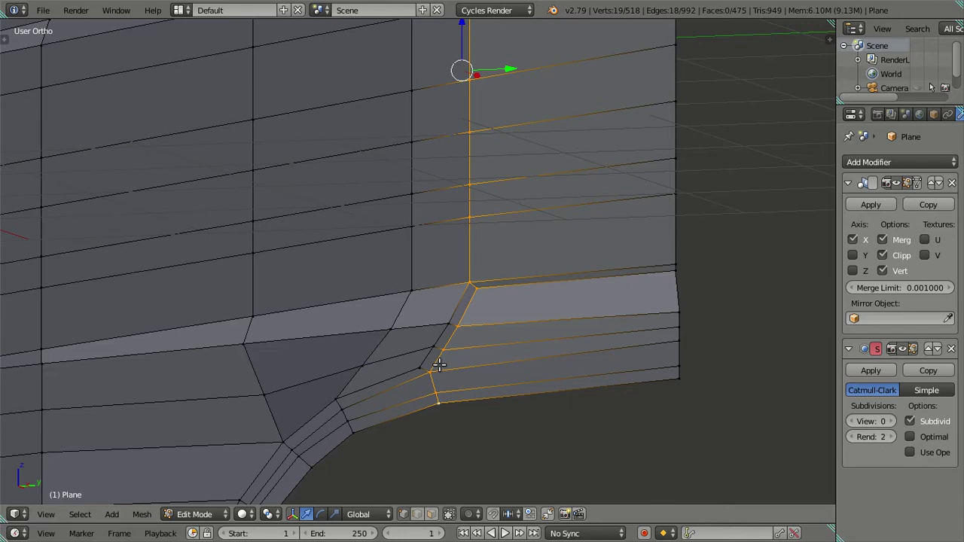
scroll(481, 348, up, 1)
scroll(474, 345, up, 2)
scroll(460, 363, up, 1)
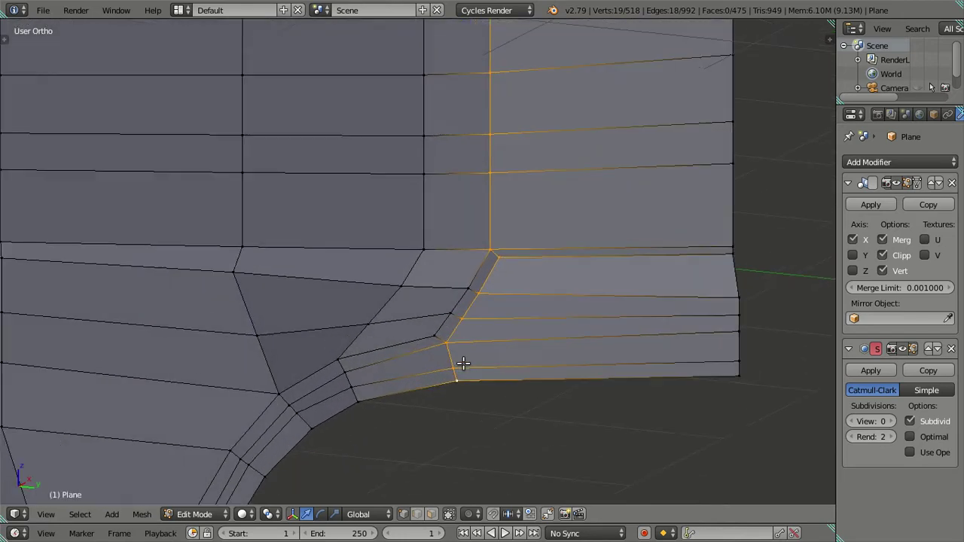
scroll(471, 334, up, 1)
scroll(471, 324, up, 1)
scroll(473, 308, up, 1)
key(a)
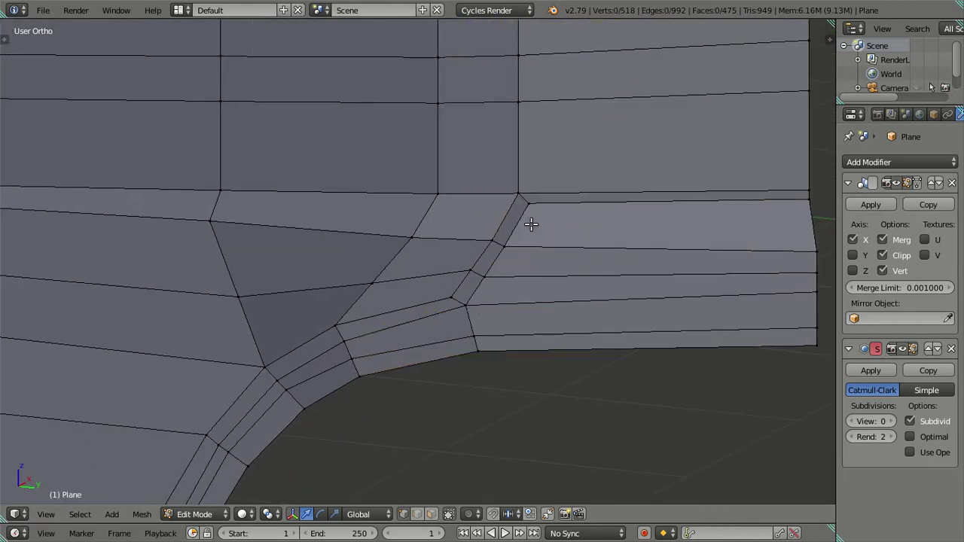
Step: Dissolve the edge loop along the lower step corner and view the cab from the right side
shift+middle_drag(672, 209, 693, 241)
right_click(539, 241)
ctrl+right_click(427, 307)
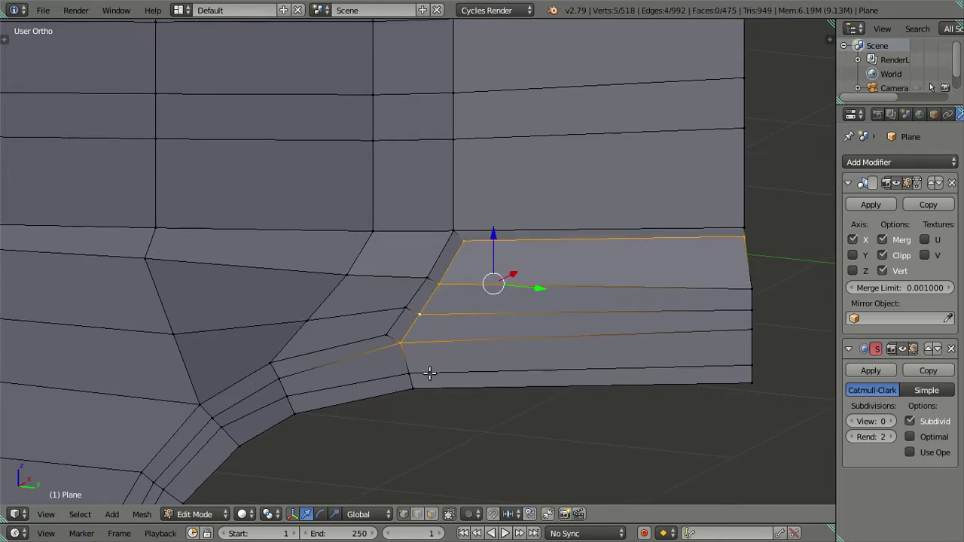
key(x)
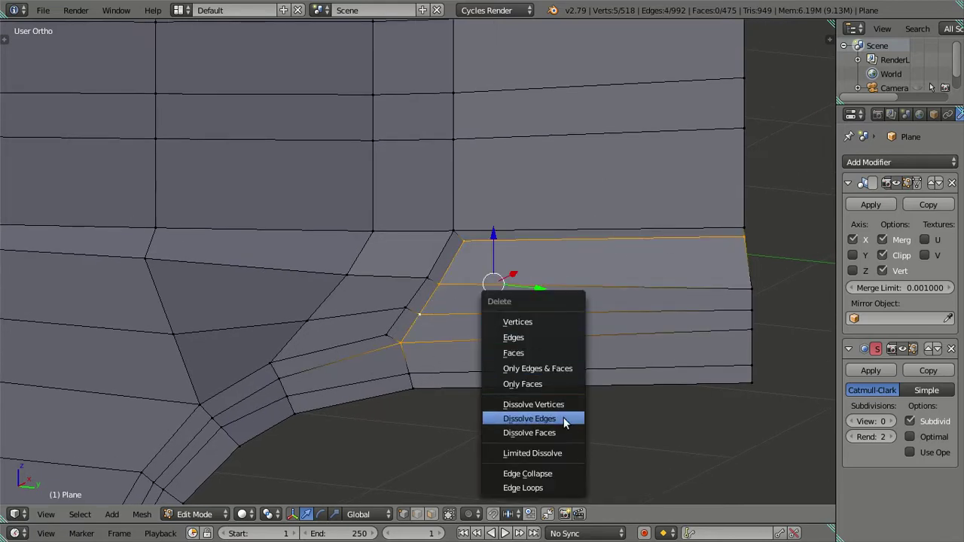
click(565, 420)
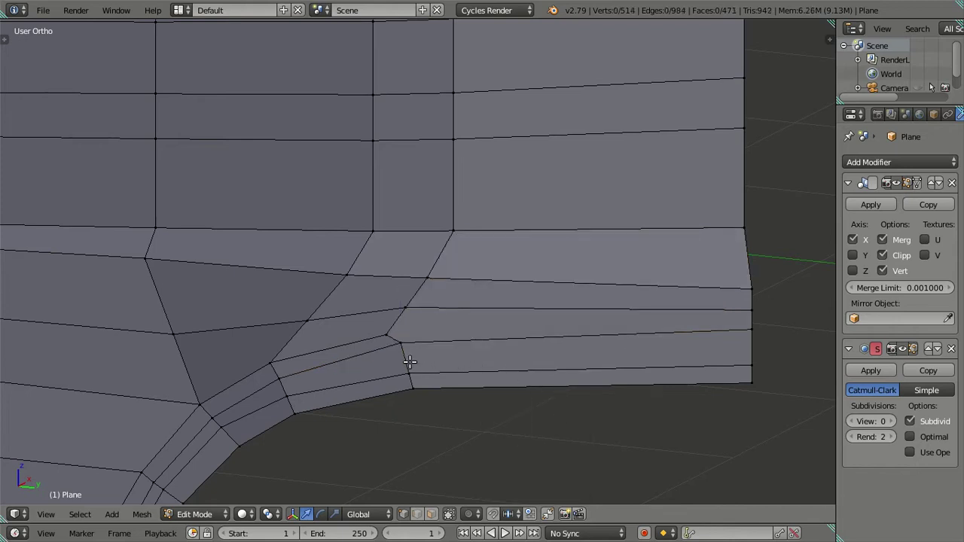
key(KP_3)
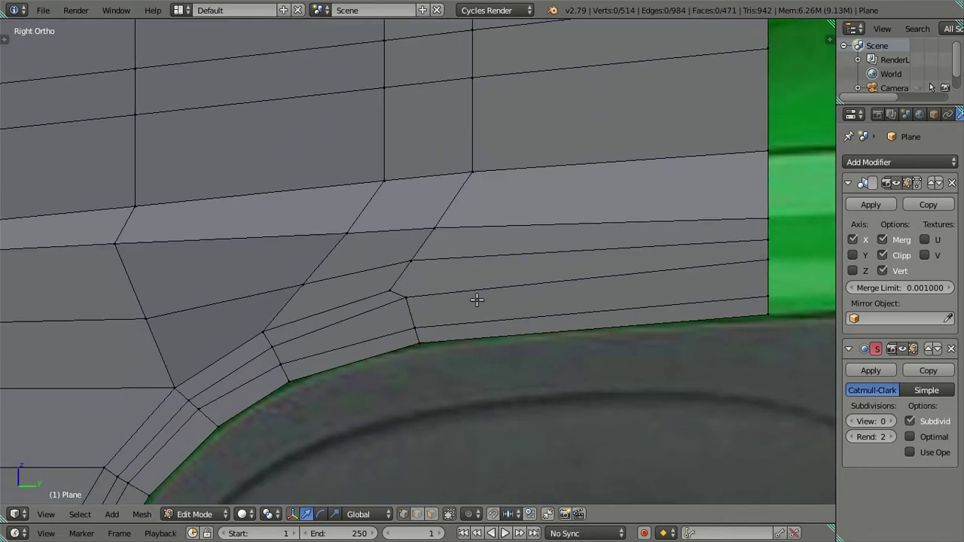
Step: Add an edge loop across the side panel corner and show the textured reference photo
key(ctrl+r)
click(476, 299)
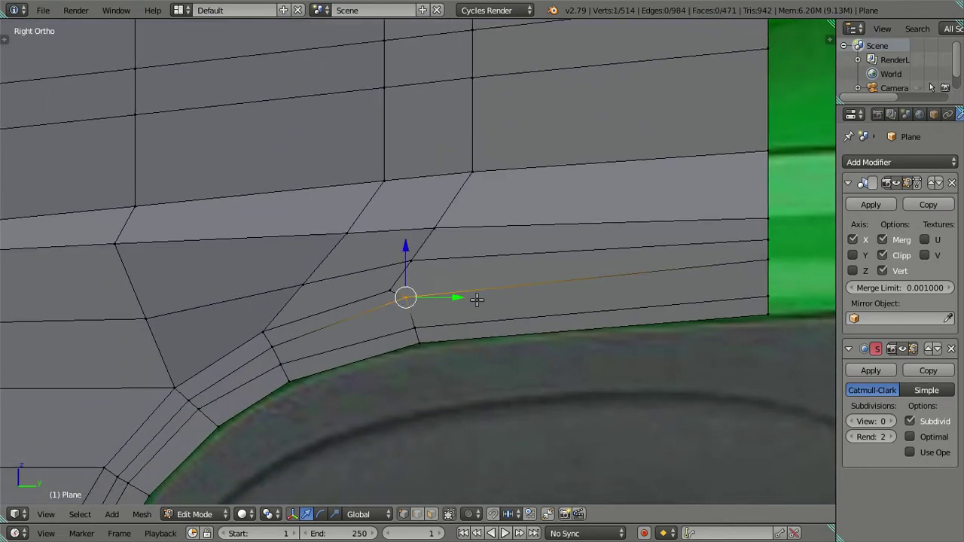
key(a)
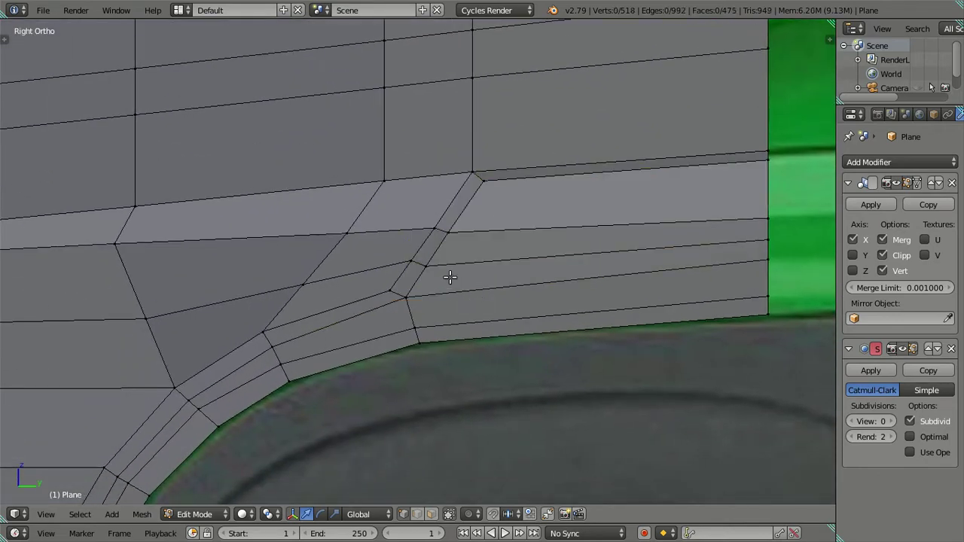
key(alt+z)
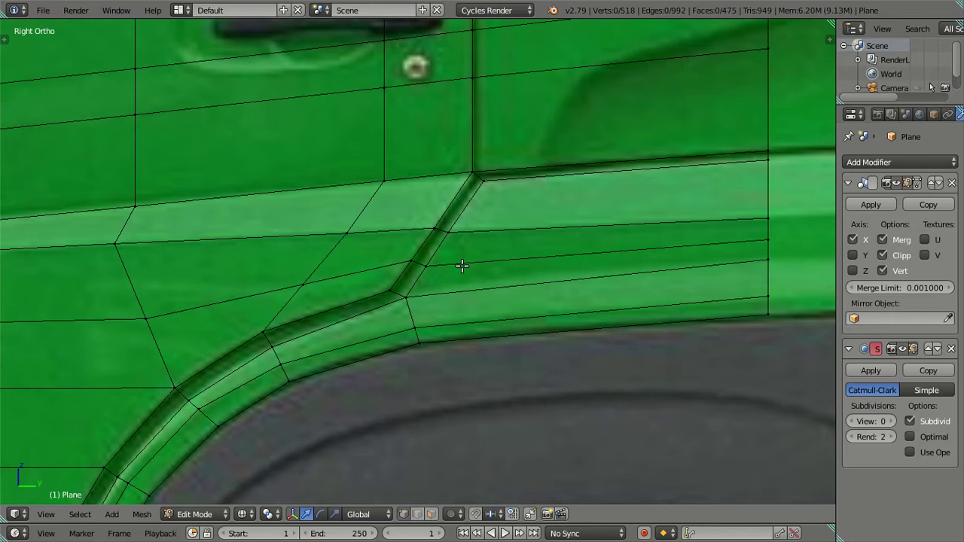
Step: Move the arch-corner edge and two nearby vertices onto the photo's wheel-arch outline
right_click(403, 299)
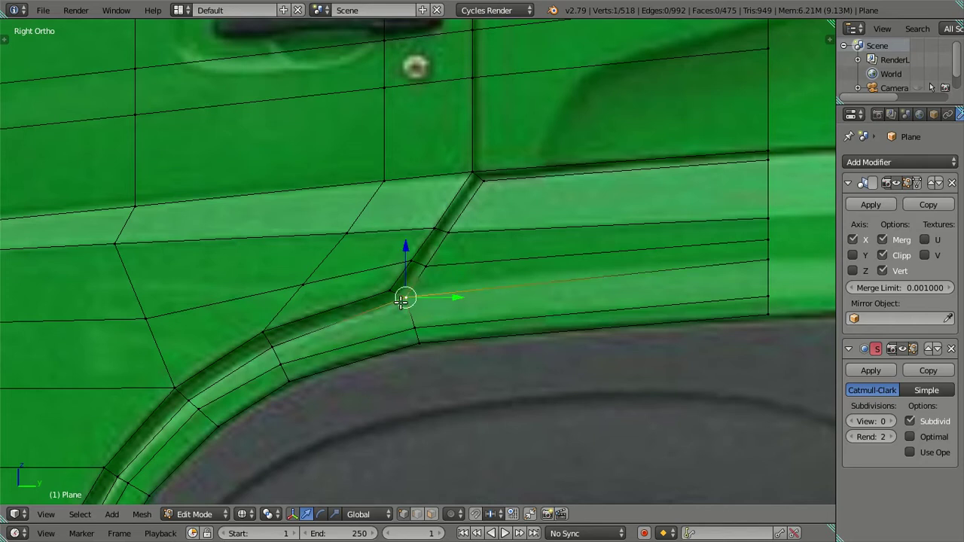
shift+right_click(415, 333)
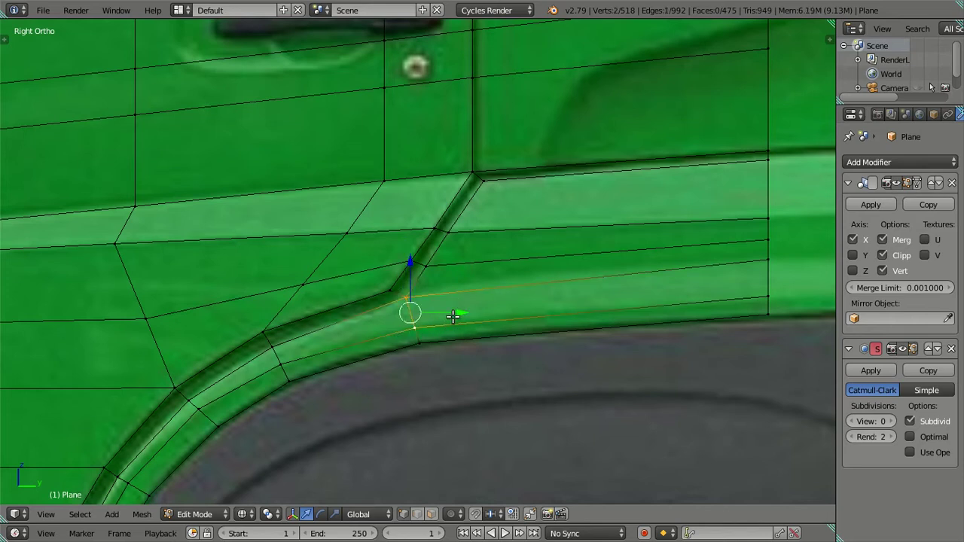
key(g)
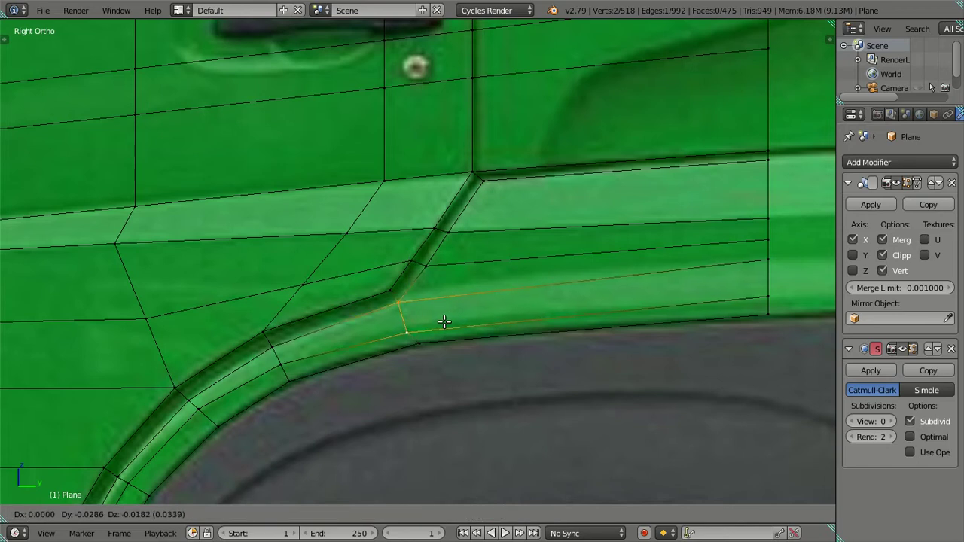
click(443, 324)
right_click(422, 343)
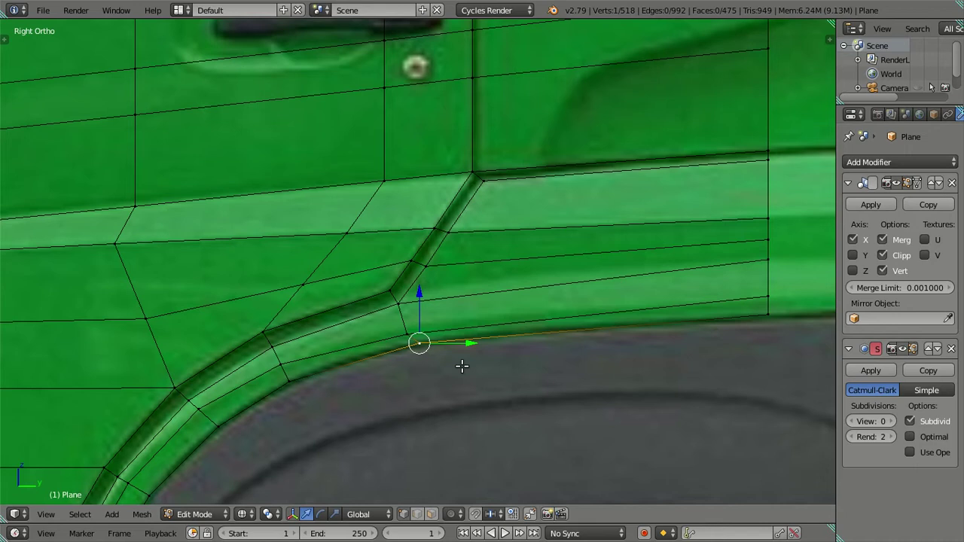
key(g)
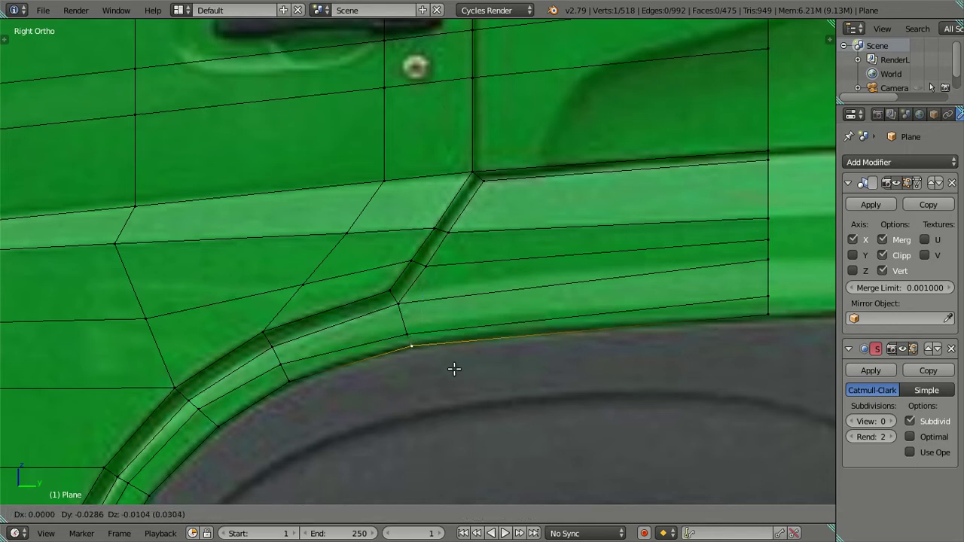
click(454, 368)
right_click(427, 334)
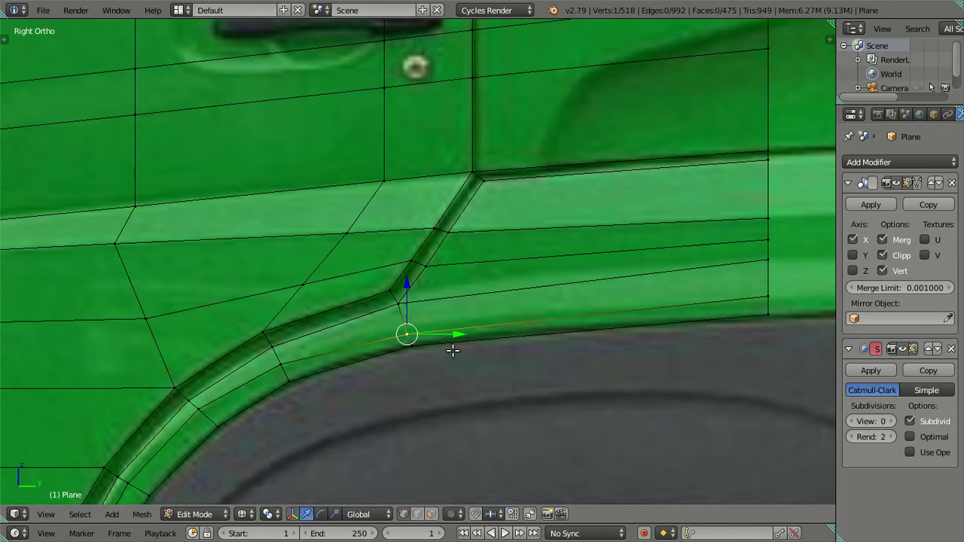
key(g)
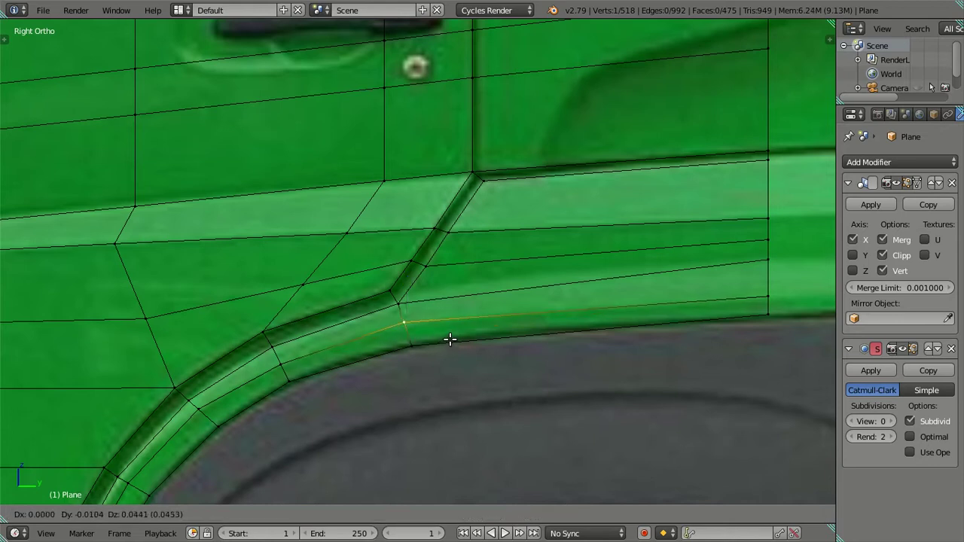
click(450, 340)
key(a)
Step: Dissolve the diagonal edge loop at the step and return to plain mesh shading
scroll(607, 303, down, 2)
shift+middle_drag(606, 304, 565, 332)
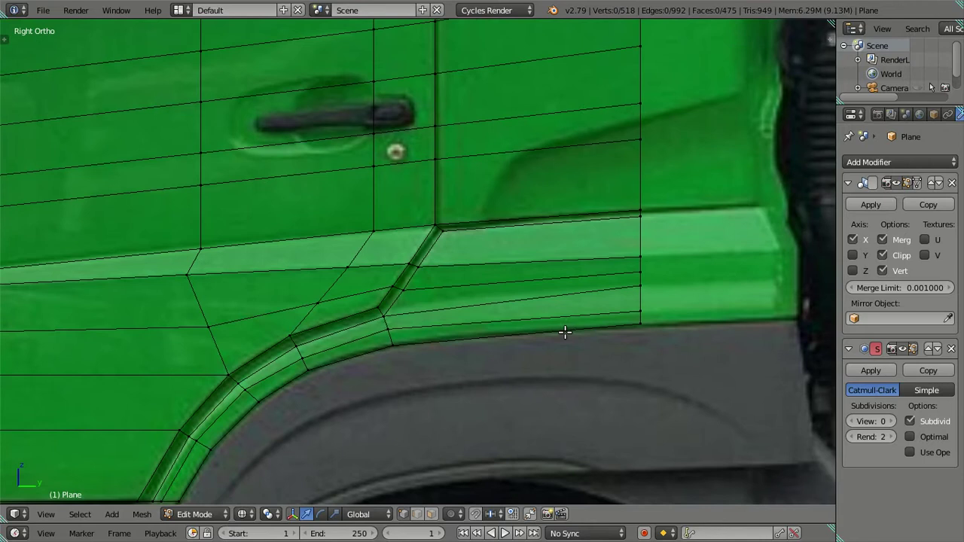
alt+right_click(414, 282)
key(x)
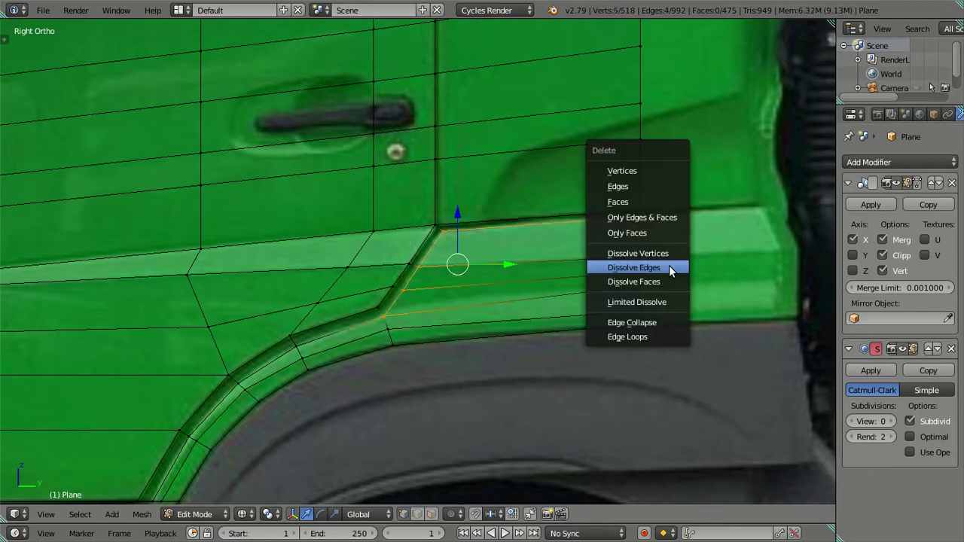
click(669, 267)
scroll(490, 311, up, 2)
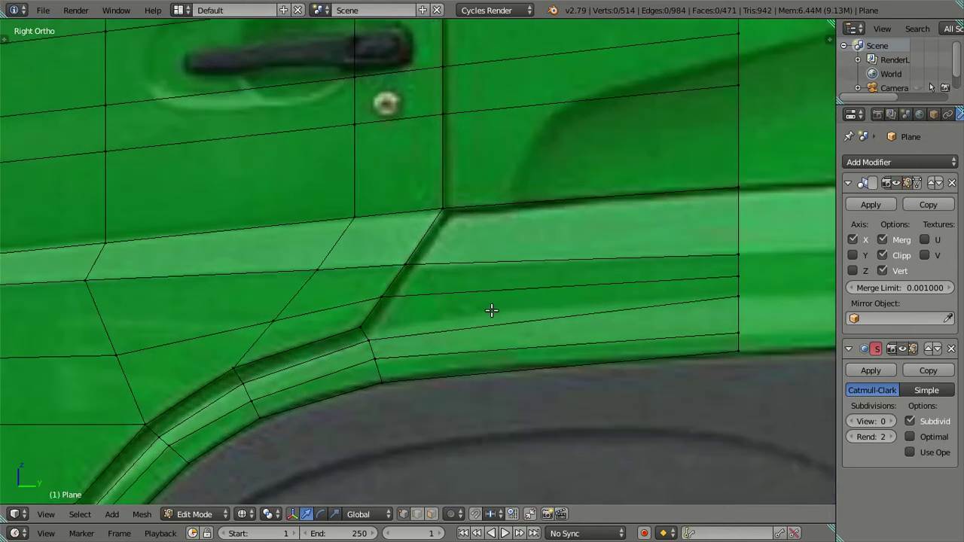
key(alt+z)
Step: Dissolve another redundant edge loop on the side panel
scroll(490, 310, down, 1)
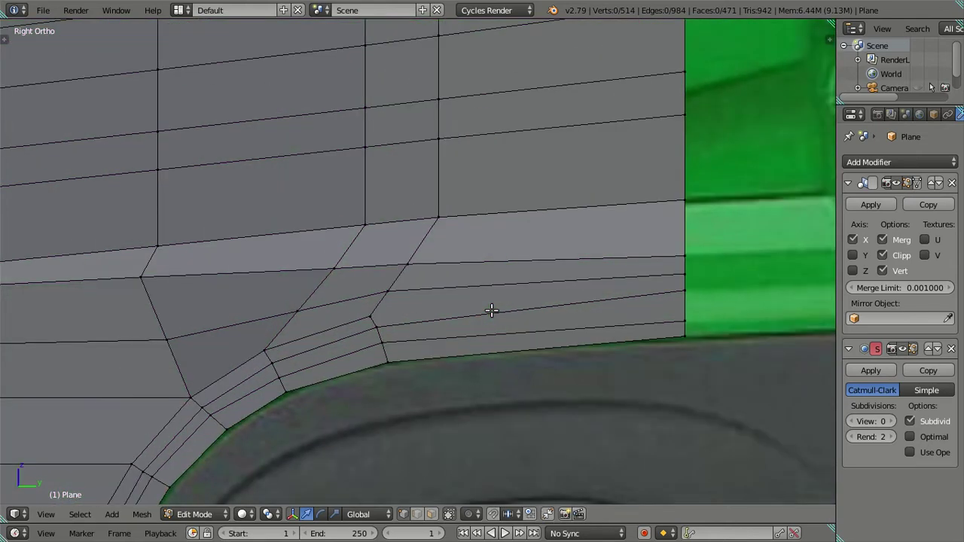
scroll(490, 310, up, 1)
scroll(469, 323, down, 1)
alt+click(321, 344)
key(x)
click(475, 341)
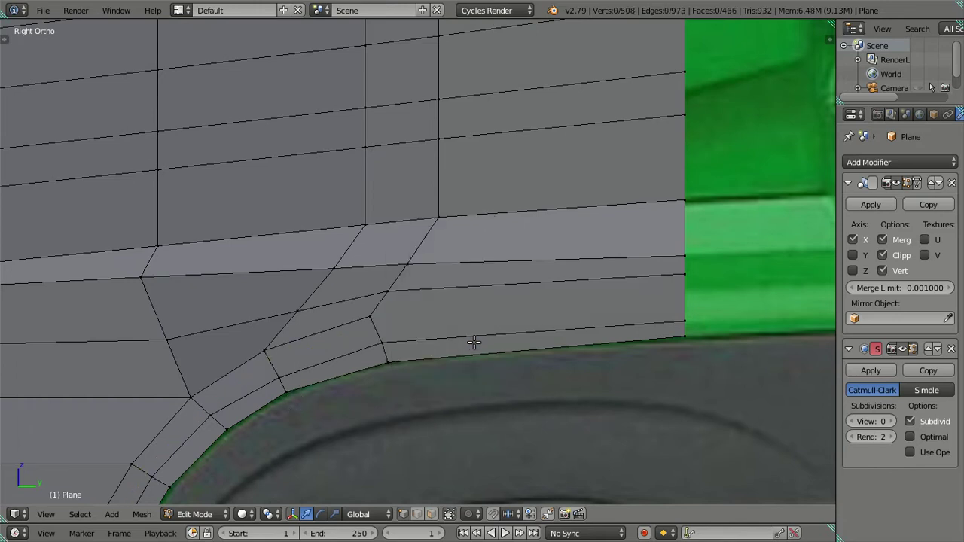
Step: Add a new edge loop just right of the wheel arch
scroll(471, 339, down, 1)
scroll(485, 332, down, 1)
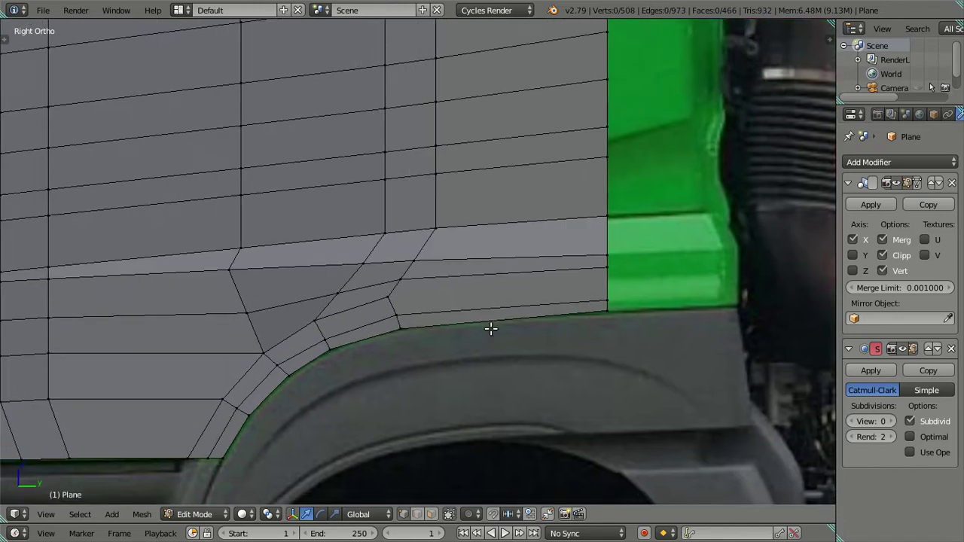
shift+middle_drag(490, 328, 491, 301)
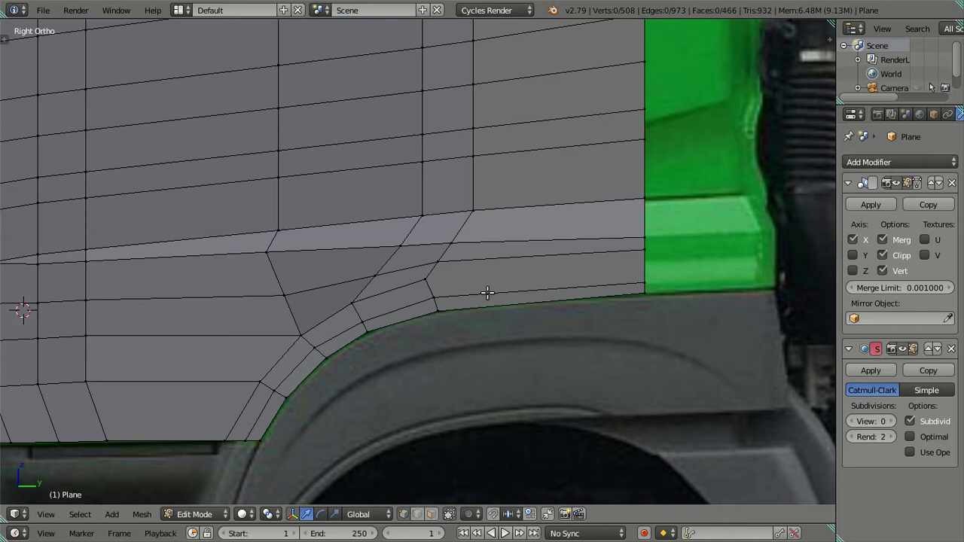
key(ctrl+r)
click(487, 293)
key(a)
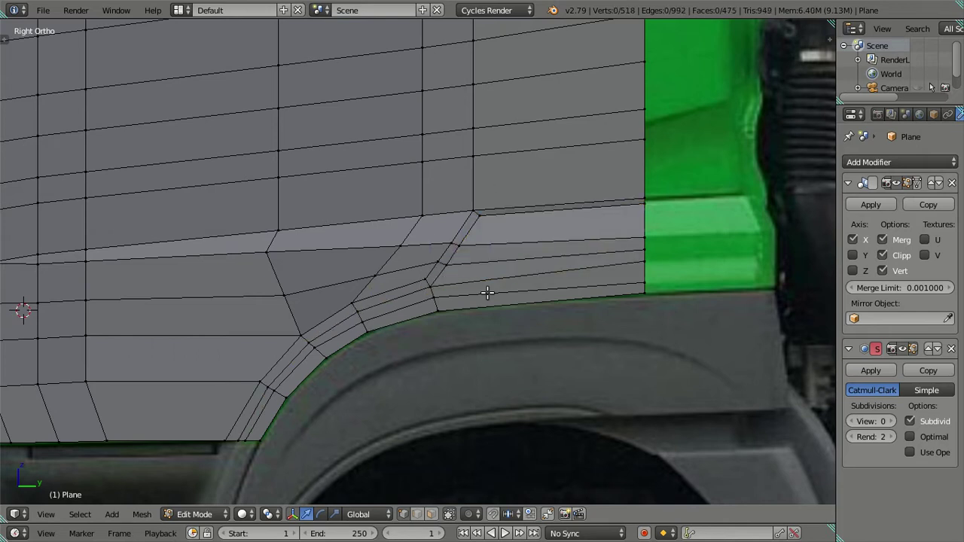
Step: Move the vertex above the wheel arch down onto the arch edge
scroll(487, 293, down, 4)
scroll(439, 245, up, 1)
scroll(439, 244, up, 1)
right_click(415, 382)
key(g)
click(400, 409)
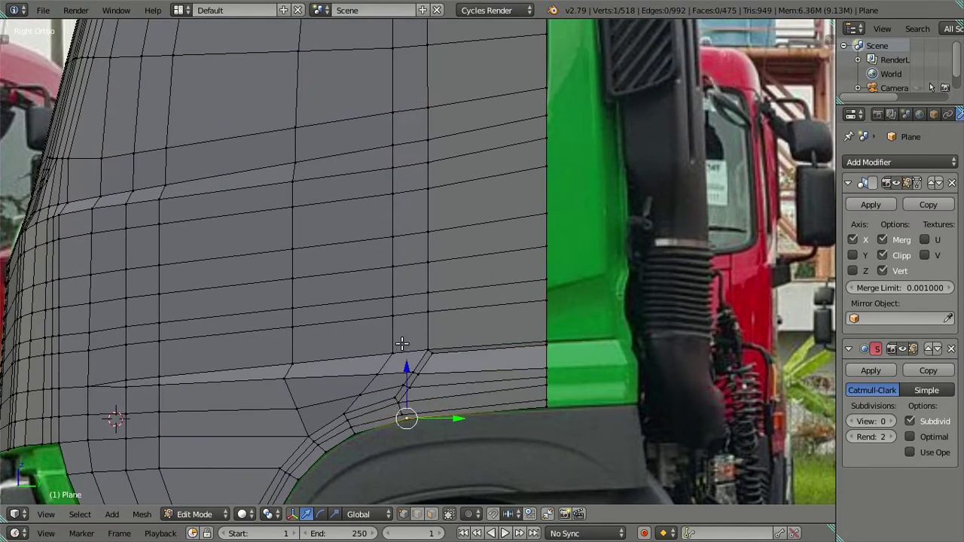
key(a)
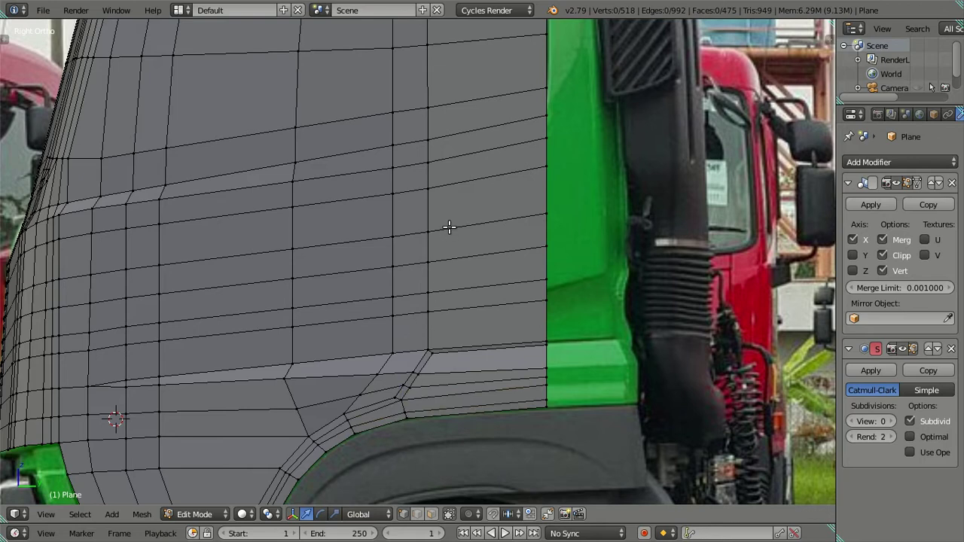
scroll(429, 254, down, 4)
shift+scroll(424, 254, up, 1)
Step: Select the vertical corner edge column and the adjacent step vertices on the cab
mouse_move(424, 254)
middle_down()
mouse_move(455, 272)
mouse_move(450, 218)
middle_up()
right_click(425, 144)
alt+right_click(422, 381)
scroll(419, 382, up, 2)
scroll(441, 394, up, 2)
scroll(454, 338, up, 2)
shift+right_click(491, 333)
shift+right_click(421, 399)
shift+right_click(460, 384)
scroll(457, 372, down, 2)
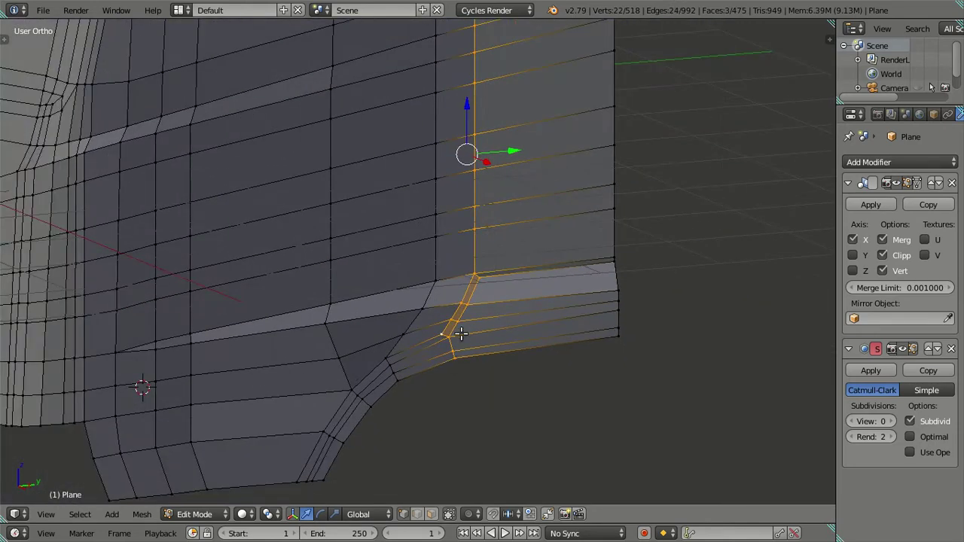
scroll(452, 324, down, 1)
scroll(443, 313, down, 1)
Step: In Front Ortho, shift the corner edge column right toward the cab edge in the photo
middle_drag(441, 311, 489, 301)
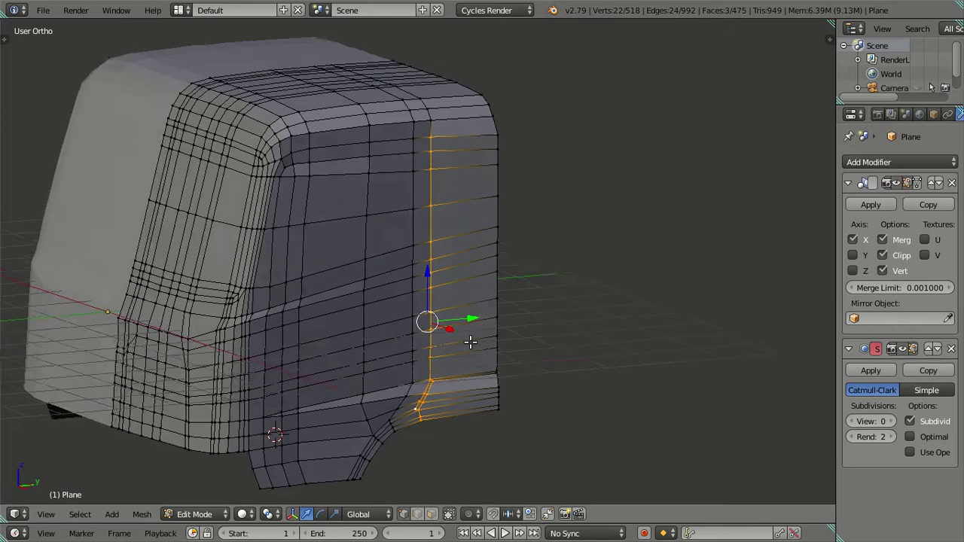
key(KP_1)
scroll(544, 292, up, 3)
scroll(544, 293, up, 2)
scroll(555, 408, up, 1)
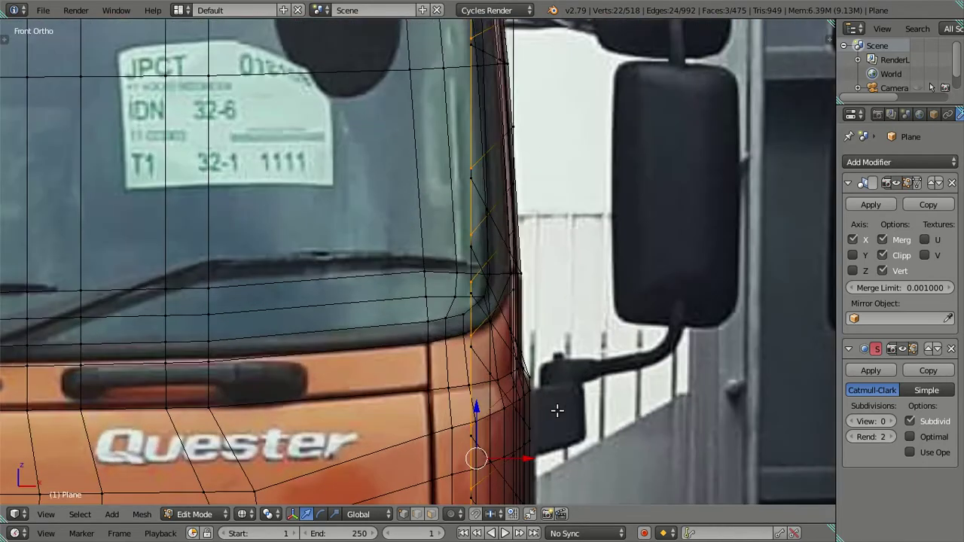
scroll(512, 211, up, 2)
scroll(517, 232, up, 1)
scroll(514, 248, down, 1)
shift+scroll(510, 279, up, 2)
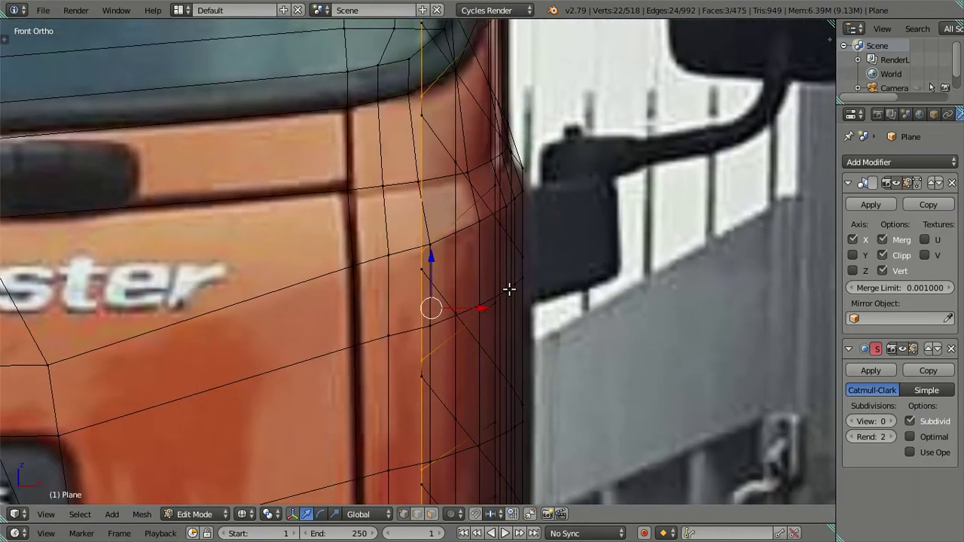
scroll(497, 316, up, 1)
drag(480, 317, 569, 308)
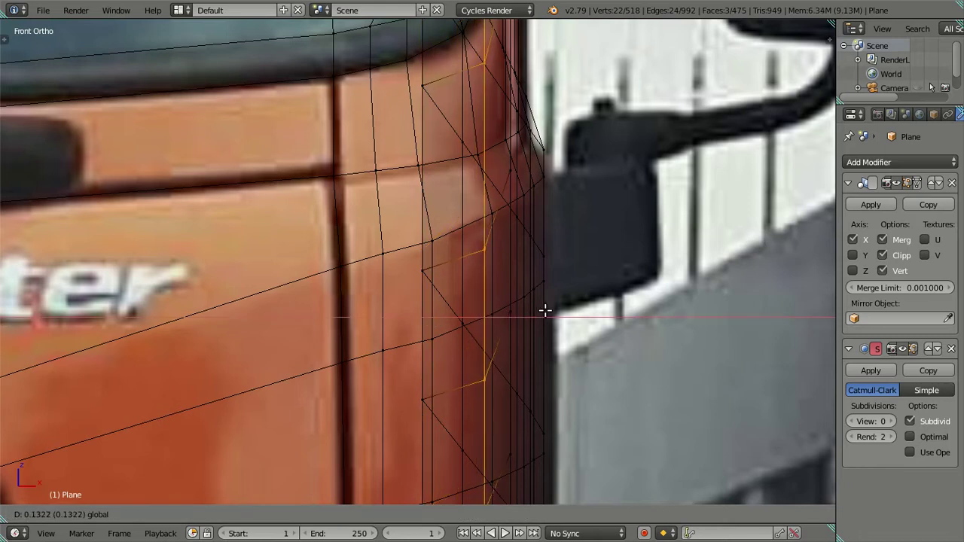
click(569, 308)
Step: Nudge the side edge column slightly inward along X to match the photo's edge
shift+scroll(559, 172, down, 2)
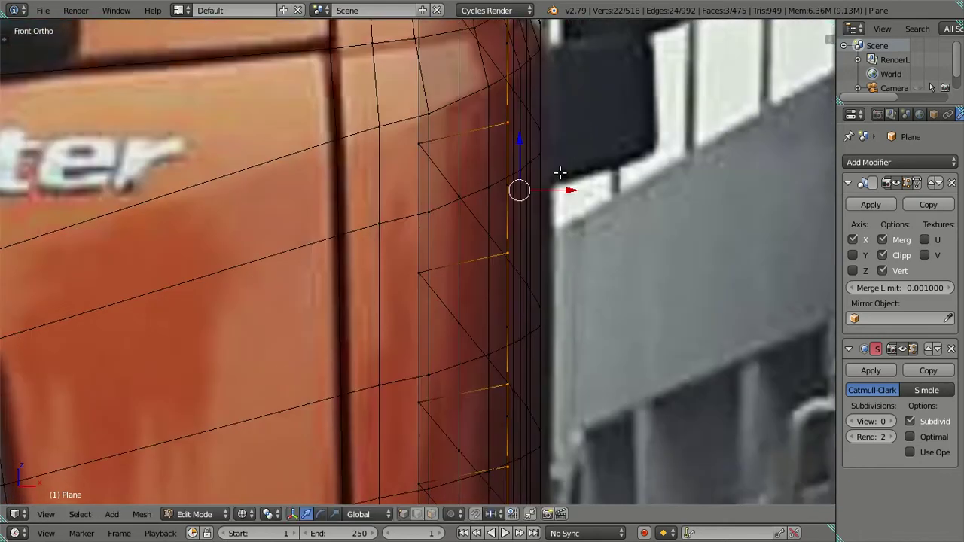
shift+scroll(552, 88, down, 2)
scroll(536, 241, down, 1)
shift+scroll(527, 166, up, 3)
scroll(523, 128, up, 2)
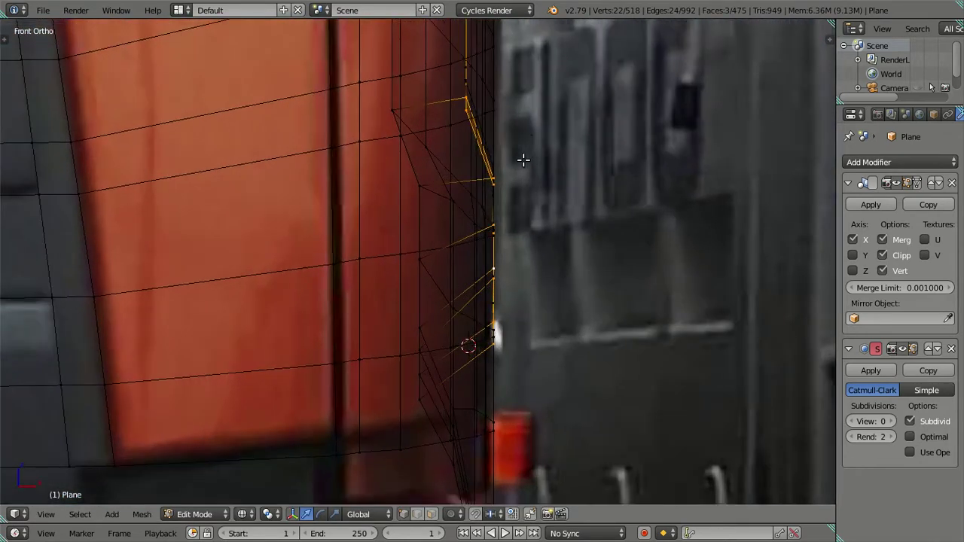
scroll(527, 156, up, 1)
scroll(523, 175, up, 2)
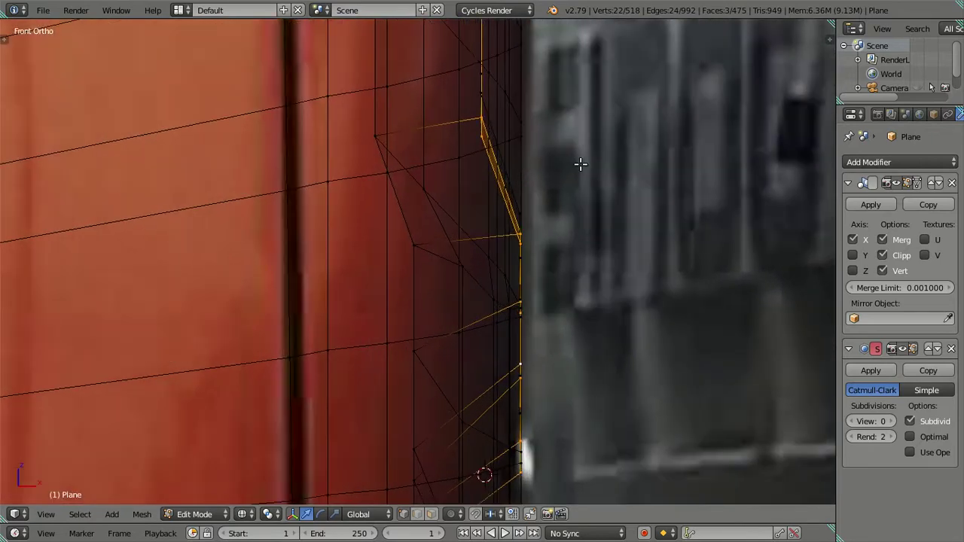
key(g)
key(x)
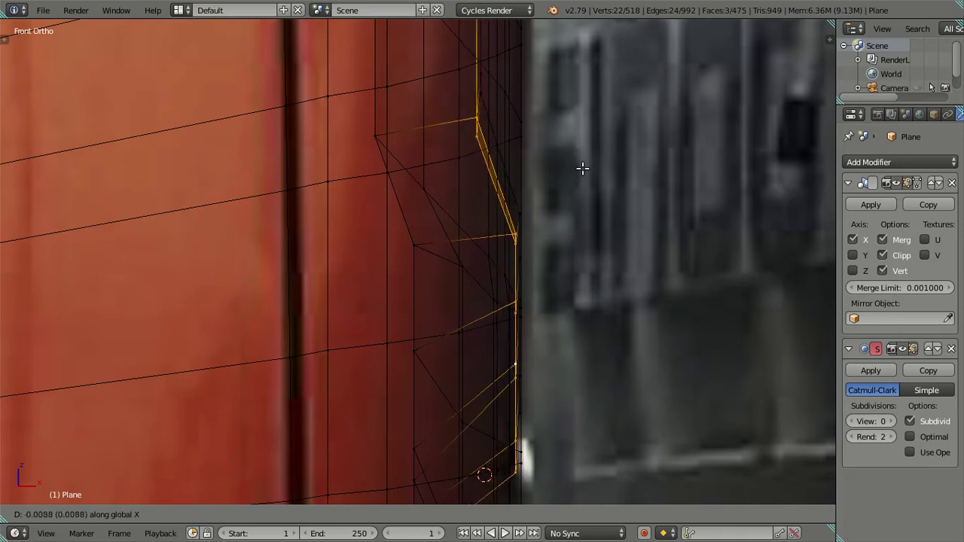
click(586, 172)
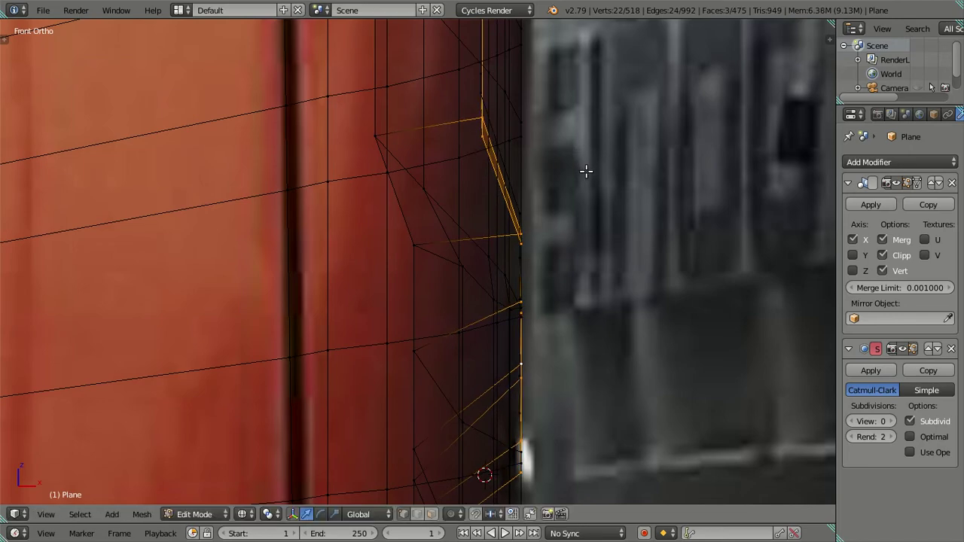
Step: Clear the vertex selection and orbit to check the cab in 3D
scroll(577, 179, down, 3)
key(a)
scroll(562, 200, down, 3)
mouse_move(562, 201)
middle_down()
mouse_move(624, 280)
mouse_move(151, 291)
mouse_move(405, 344)
mouse_move(415, 400)
mouse_move(441, 370)
mouse_move(469, 381)
mouse_move(542, 286)
mouse_move(547, 209)
mouse_move(533, 148)
mouse_move(477, 168)
mouse_move(430, 349)
mouse_move(452, 375)
middle_up()
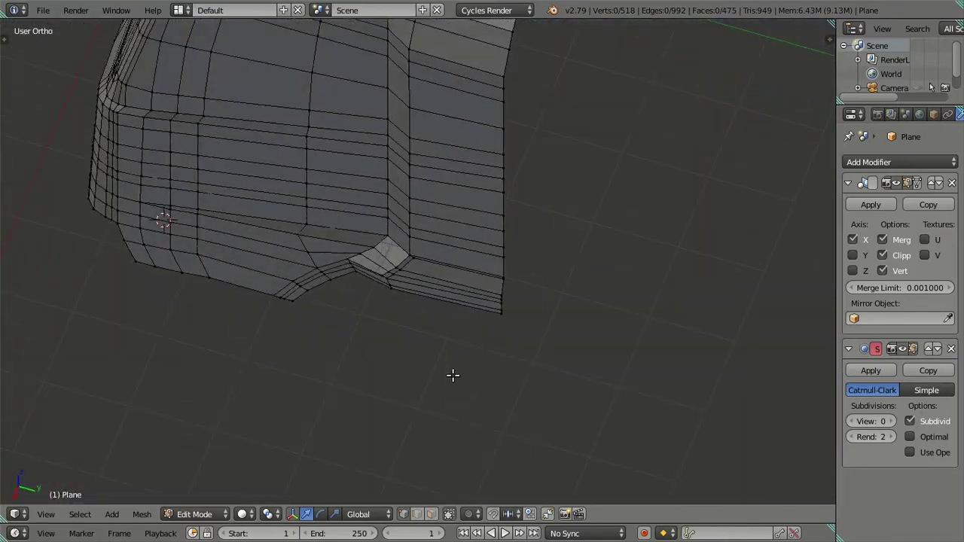
Step: Orbit the cab to inspect it from a side-front angle and from above
mouse_move(375, 152)
middle_down()
mouse_move(370, 241)
mouse_move(414, 159)
mouse_move(405, 146)
mouse_move(395, 239)
mouse_move(414, 189)
mouse_move(462, 208)
mouse_move(418, 161)
mouse_move(490, 172)
mouse_move(505, 163)
mouse_move(497, 161)
middle_up()
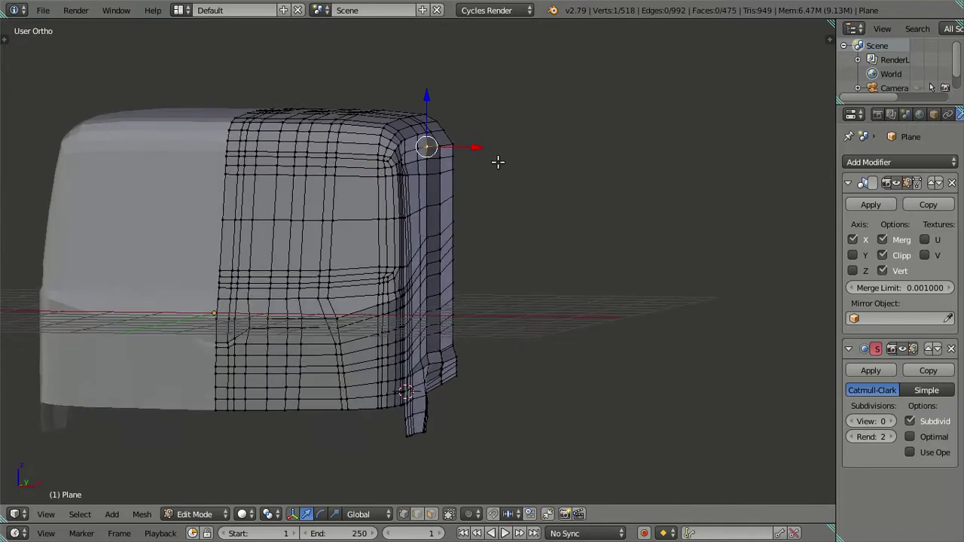
scroll(469, 271, up, 3)
scroll(469, 270, down, 2)
scroll(450, 253, down, 2)
mouse_move(449, 254)
middle_down()
mouse_move(457, 187)
mouse_move(441, 177)
middle_up()
scroll(426, 175, up, 2)
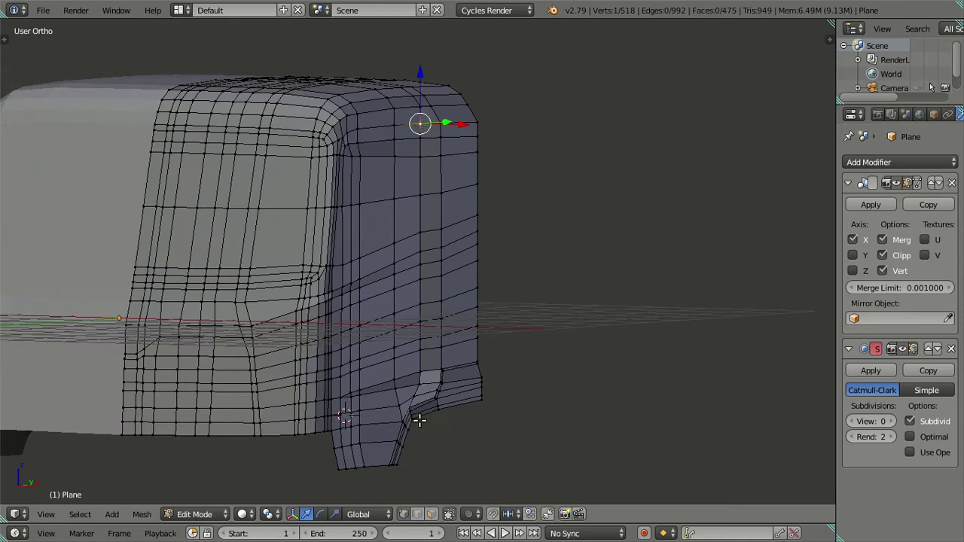
Step: In Front Ortho, move the side edge column right to the photo's side edge
key(KP_1)
scroll(524, 338, up, 3)
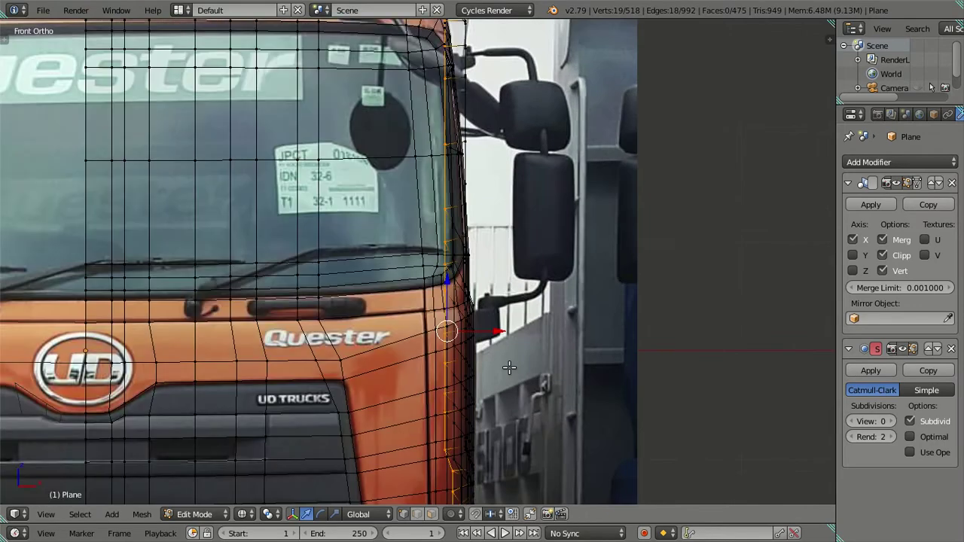
scroll(519, 316, up, 1)
scroll(514, 295, up, 2)
scroll(514, 296, up, 1)
shift+middle_drag(517, 276, 499, 187)
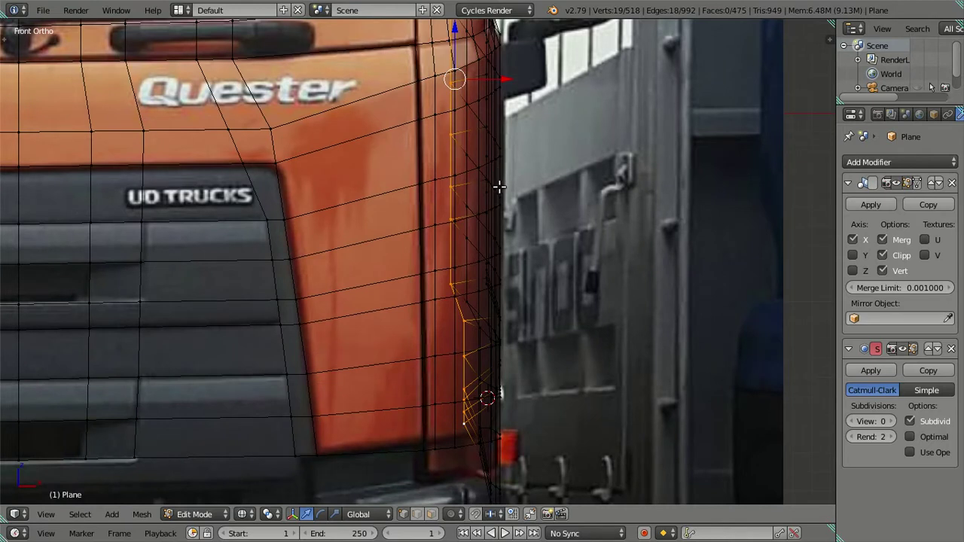
drag(507, 79, 519, 83)
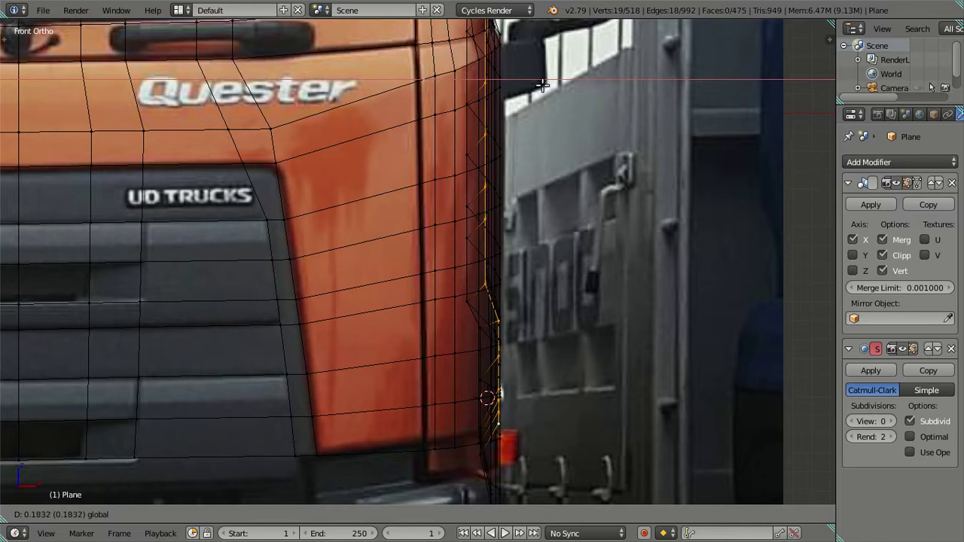
click(542, 85)
Step: Clear the selection and orbit to a tilted close-up of the cab mesh
key(a)
mouse_move(519, 159)
middle_down()
mouse_move(463, 316)
mouse_move(369, 389)
middle_up()
mouse_move(326, 263)
middle_down()
mouse_move(364, 299)
mouse_move(374, 110)
middle_up()
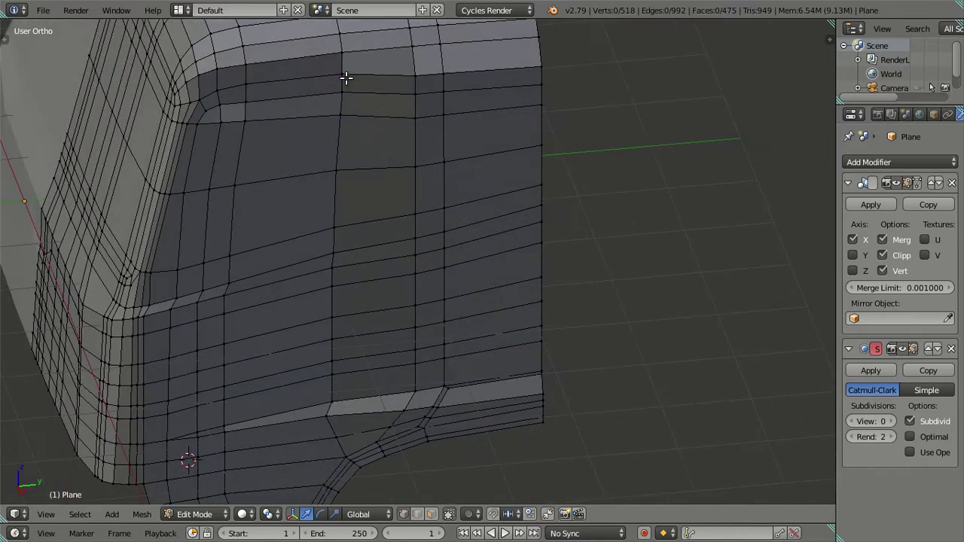
Step: Select the vertical edge loop along the cab side
click(345, 78)
middle_drag(346, 78, 357, 271)
mouse_move(370, 391)
middle_down()
mouse_move(387, 398)
mouse_move(387, 354)
mouse_move(415, 268)
middle_up()
alt+click(385, 360)
scroll(400, 307, up, 2)
scroll(352, 278, up, 3)
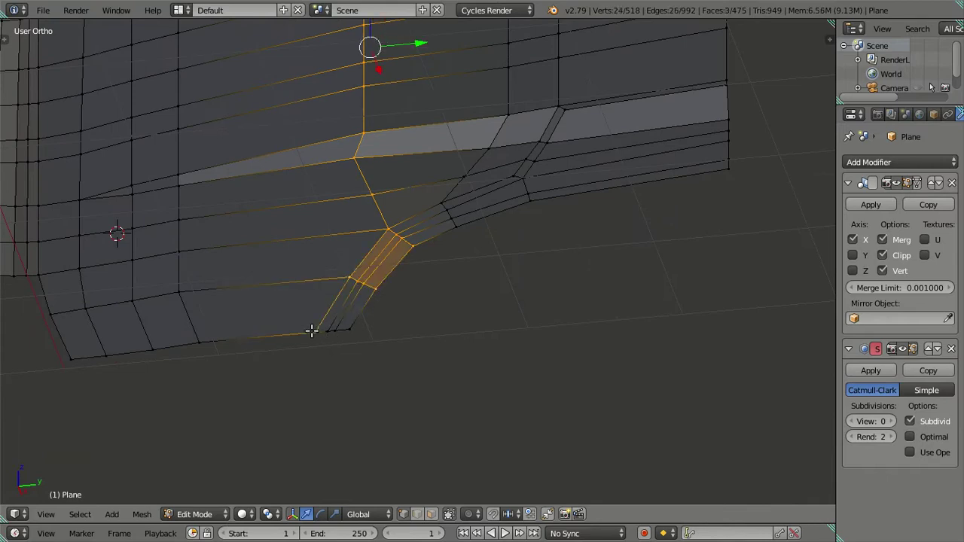
Step: In wireframe Front Ortho, slide the side edge loop right to match the photo
key(KP_1)
mouse_move(537, 184)
shift+middle_down()
mouse_move(504, 308)
mouse_move(508, 268)
mouse_move(467, 297)
shift+middle_up()
key(z)
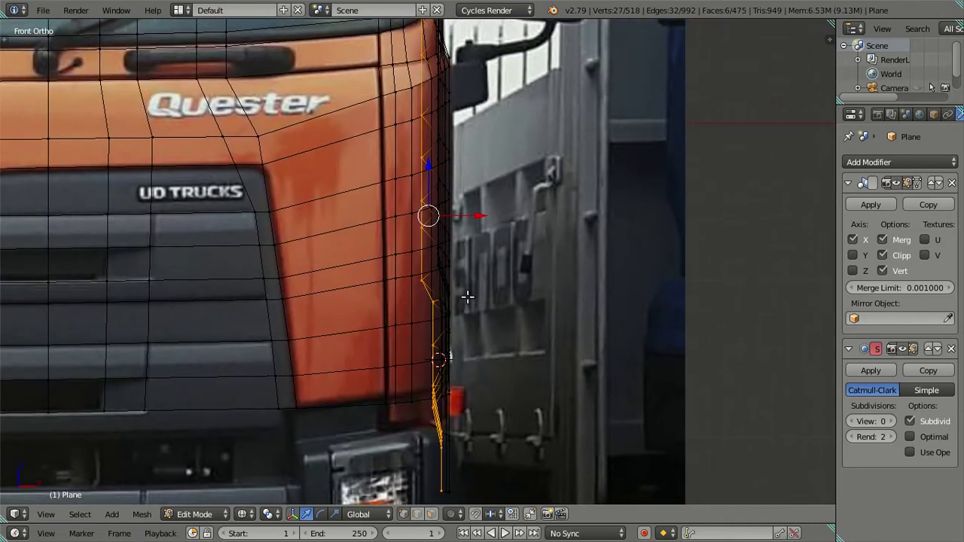
scroll(466, 298, up, 3)
drag(485, 178, 512, 185)
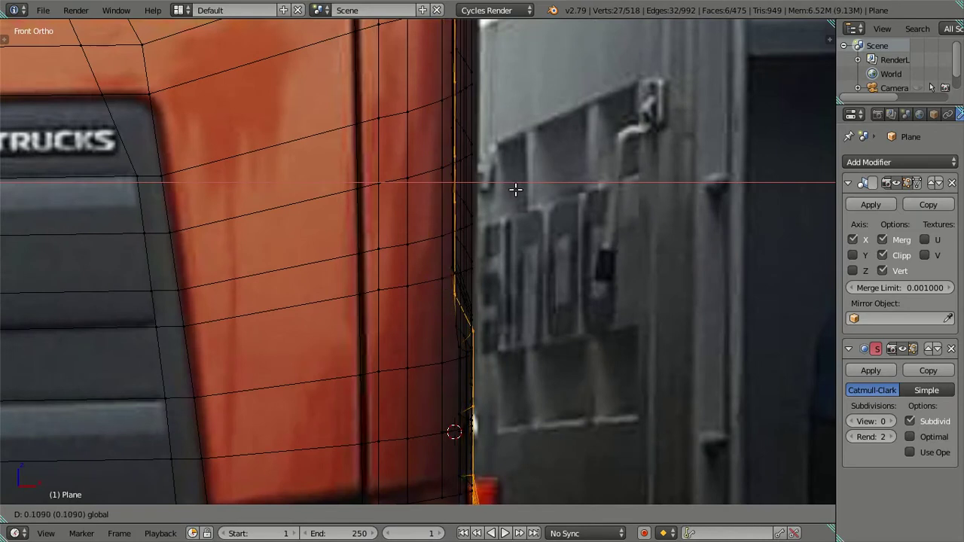
click(514, 189)
Step: Clear the selection, restore solid shading, and orbit to view the cab's lower end
scroll(478, 254, down, 3)
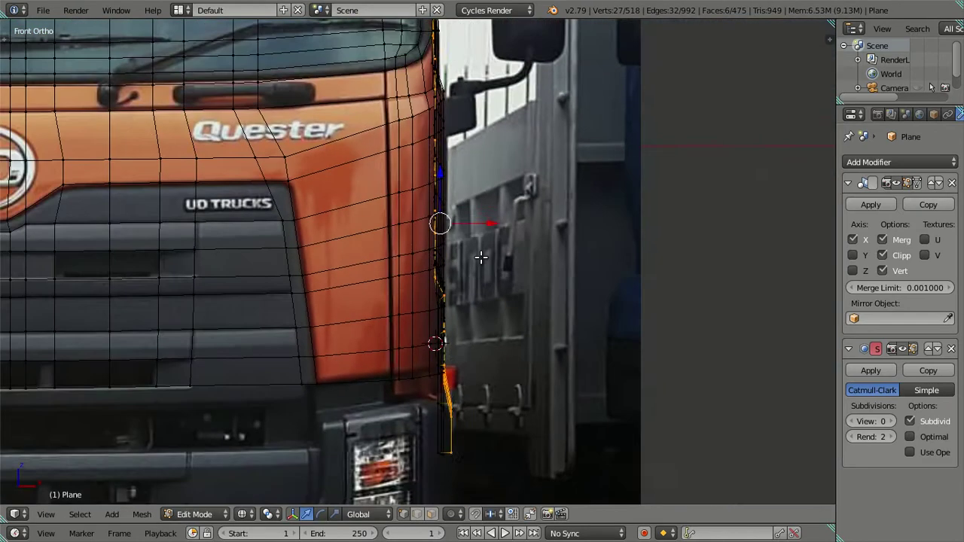
key(a)
key(z)
scroll(637, 327, down, 2)
mouse_move(636, 327)
middle_down()
mouse_move(496, 329)
mouse_move(317, 359)
mouse_move(267, 340)
mouse_move(267, 366)
mouse_move(390, 408)
mouse_move(435, 279)
middle_up()
mouse_move(425, 180)
middle_down()
mouse_move(416, 287)
mouse_move(387, 239)
mouse_move(482, 236)
middle_up()
Step: Select the bottom corner vertices and pull them left along X in wireframe Front Ortho
right_click(395, 157)
key(KP_1)
key(z)
shift+middle_drag(520, 369, 611, 234)
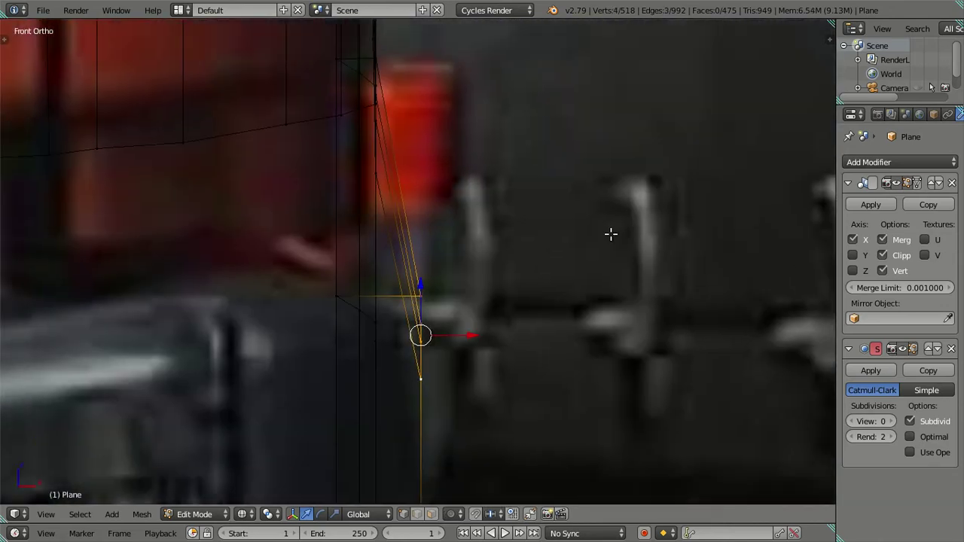
drag(486, 319, 442, 328)
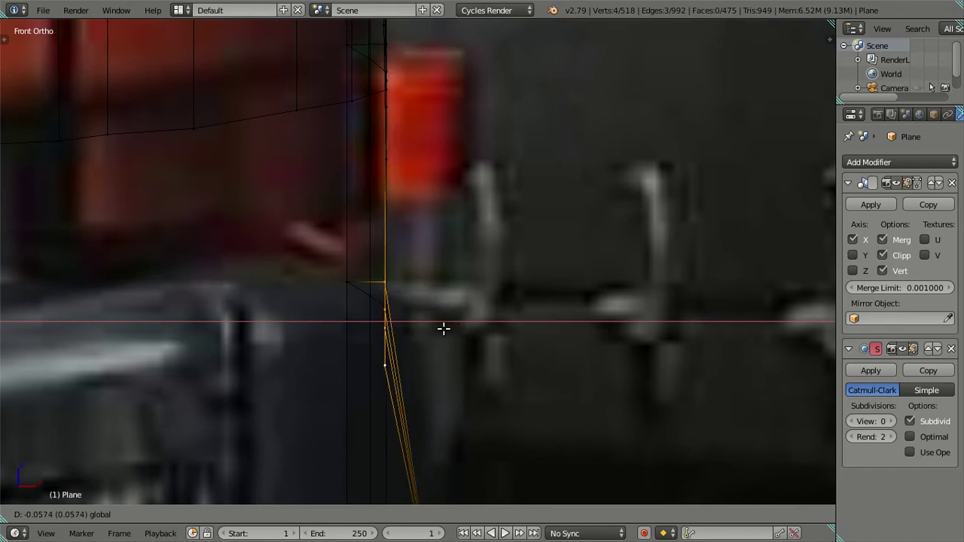
drag(444, 329, 445, 325)
scroll(445, 325, down, 3)
Step: Pull the bottom vertex left to the photo's edge in Front Ortho
mouse_move(484, 318)
middle_down()
mouse_move(448, 361)
mouse_move(379, 348)
middle_up()
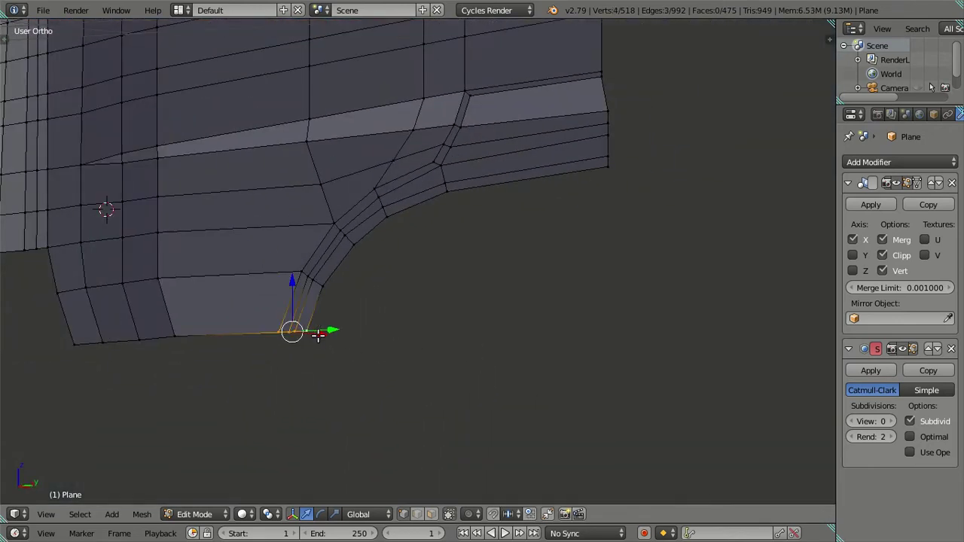
key(KP_1)
scroll(502, 389, up, 2)
scroll(522, 278, up, 1)
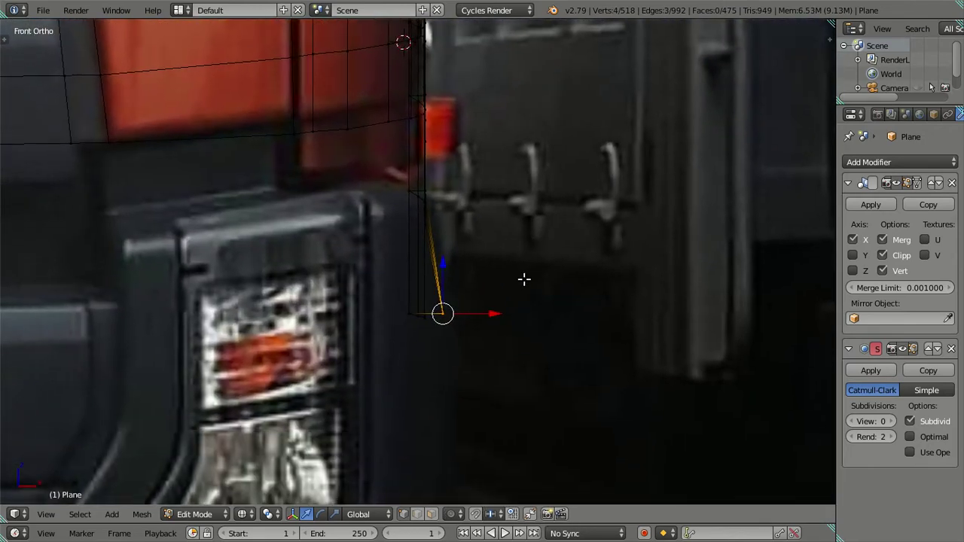
scroll(501, 350, up, 2)
drag(513, 354, 482, 355)
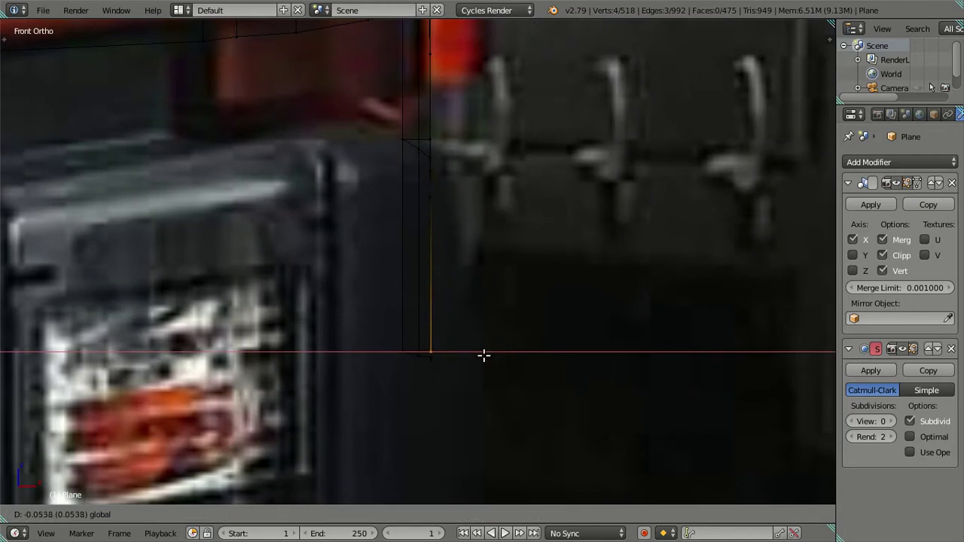
drag(483, 355, 481, 347)
Step: Deselect and preview the smoothed cab in Object Mode, then return to Edit Mode
scroll(482, 347, down, 2)
scroll(490, 329, down, 2)
scroll(490, 329, down, 3)
key(a)
mouse_move(601, 233)
middle_down()
mouse_move(465, 243)
mouse_move(496, 314)
mouse_move(540, 340)
mouse_move(491, 281)
mouse_move(361, 311)
mouse_move(376, 333)
mouse_move(397, 338)
mouse_move(381, 310)
mouse_move(410, 315)
mouse_move(414, 301)
mouse_move(439, 323)
mouse_move(459, 258)
mouse_move(422, 215)
mouse_move(444, 215)
mouse_move(488, 185)
mouse_move(532, 323)
mouse_move(405, 277)
middle_up()
key(Tab)
scroll(494, 310, up, 2)
scroll(492, 281, down, 3)
key(Tab)
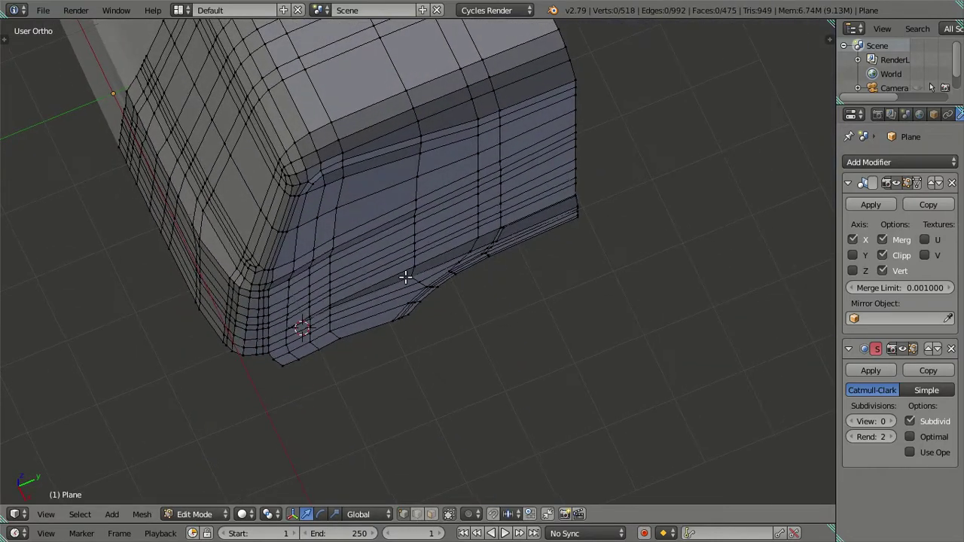
scroll(340, 262, up, 2)
middle_drag(337, 239, 344, 238)
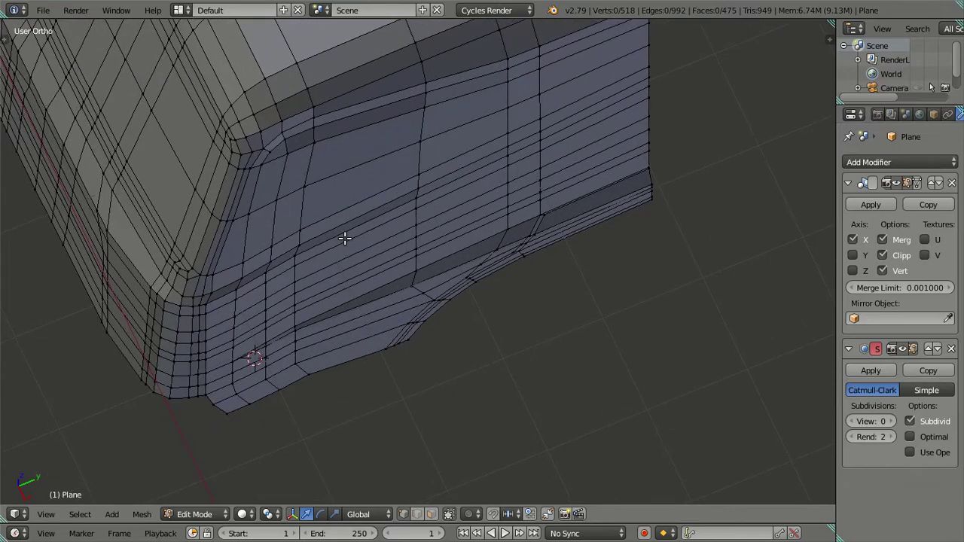
mouse_move(313, 208)
middle_down()
mouse_move(331, 230)
mouse_move(323, 299)
mouse_move(299, 219)
mouse_move(268, 182)
mouse_move(353, 263)
mouse_move(344, 211)
mouse_move(308, 267)
mouse_move(317, 314)
mouse_move(336, 331)
mouse_move(384, 319)
mouse_move(407, 296)
mouse_move(426, 239)
mouse_move(443, 230)
mouse_move(374, 215)
mouse_move(338, 280)
mouse_move(360, 262)
mouse_move(361, 282)
mouse_move(349, 269)
mouse_move(317, 268)
mouse_move(334, 317)
mouse_move(462, 281)
mouse_move(459, 271)
mouse_move(406, 308)
mouse_move(394, 348)
mouse_move(411, 218)
mouse_move(315, 298)
middle_up()
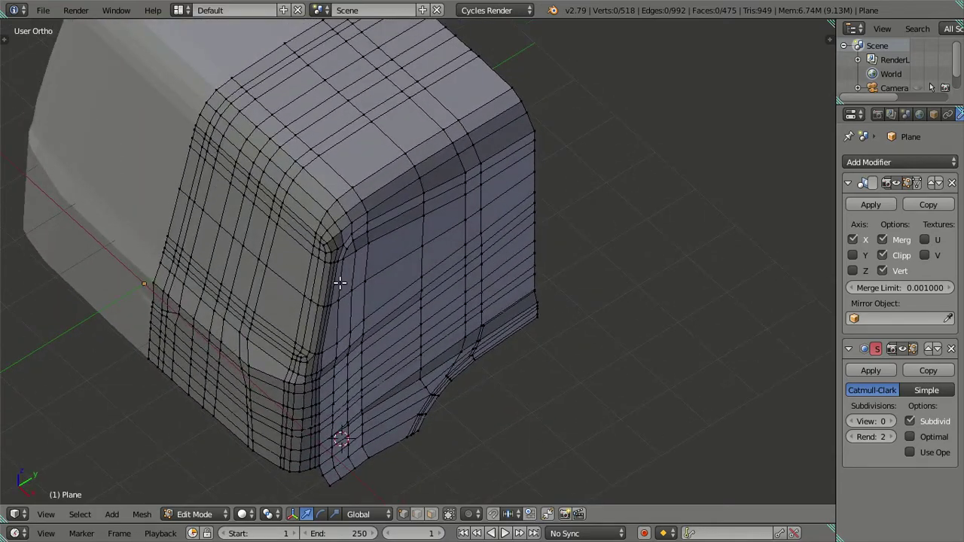
scroll(340, 283, up, 1)
scroll(338, 308, up, 2)
scroll(333, 317, up, 1)
scroll(299, 316, up, 1)
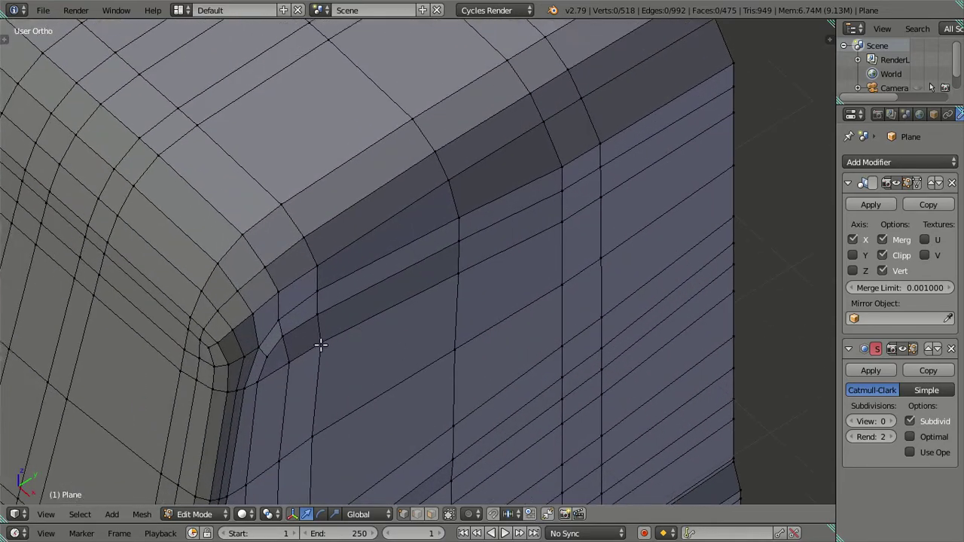
scroll(321, 345, down, 2)
scroll(254, 342, down, 2)
mouse_move(226, 340)
middle_down()
mouse_move(454, 317)
mouse_move(483, 266)
mouse_move(507, 253)
mouse_move(424, 286)
mouse_move(413, 380)
mouse_move(338, 339)
mouse_move(235, 310)
mouse_move(248, 327)
mouse_move(475, 314)
middle_up()
Step: Add a second vertex on the cab's rounded corner to the selection
scroll(394, 335, up, 3)
mouse_move(394, 335)
middle_down()
mouse_move(411, 292)
mouse_move(396, 298)
middle_up()
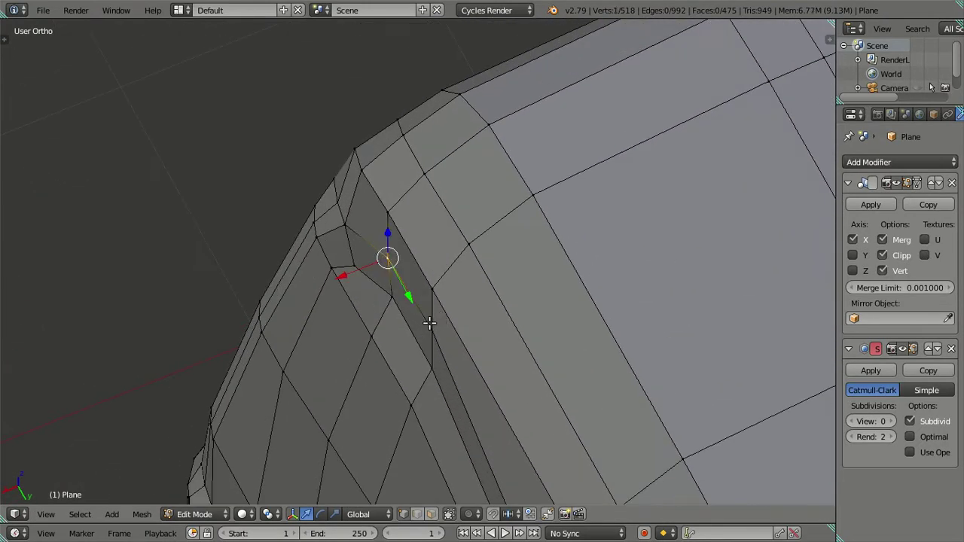
shift+right_click(428, 322)
scroll(418, 316, down, 2)
mouse_move(423, 303)
middle_down()
mouse_move(437, 344)
mouse_move(512, 335)
mouse_move(592, 286)
mouse_move(518, 327)
middle_up()
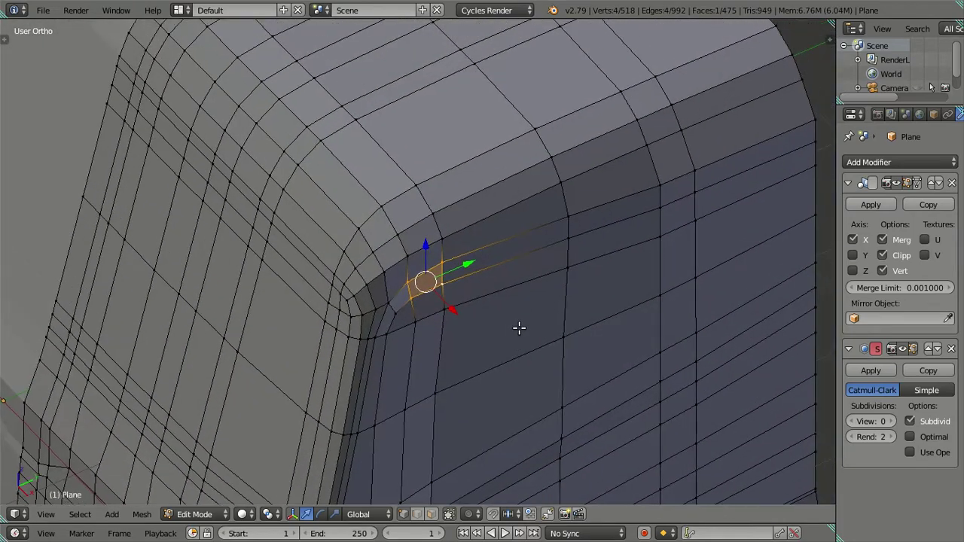
Step: In Top Ortho, scale the corner edge to 0 along X to straighten it
key(KP_7)
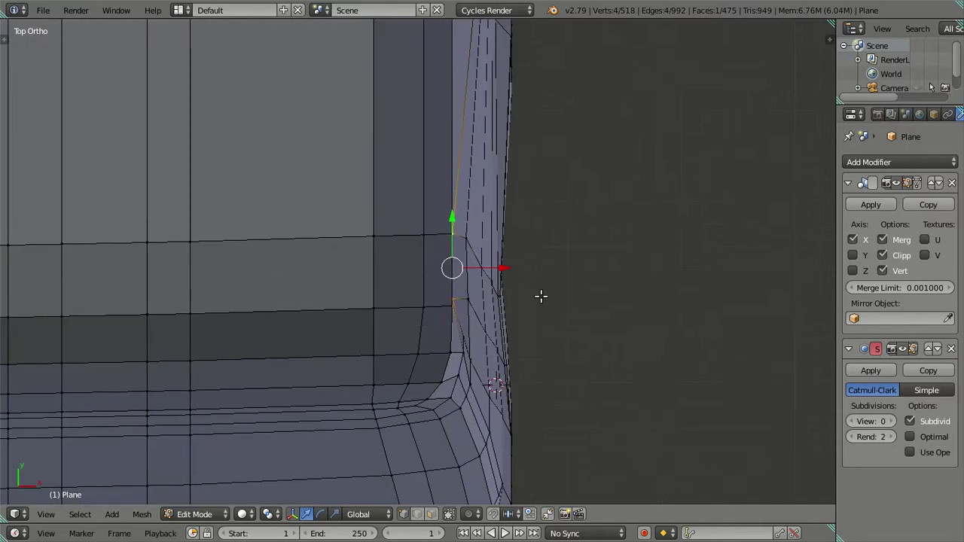
scroll(540, 296, up, 2)
scroll(514, 347, up, 2)
key(s)
key(x)
key(0)
key(Return)
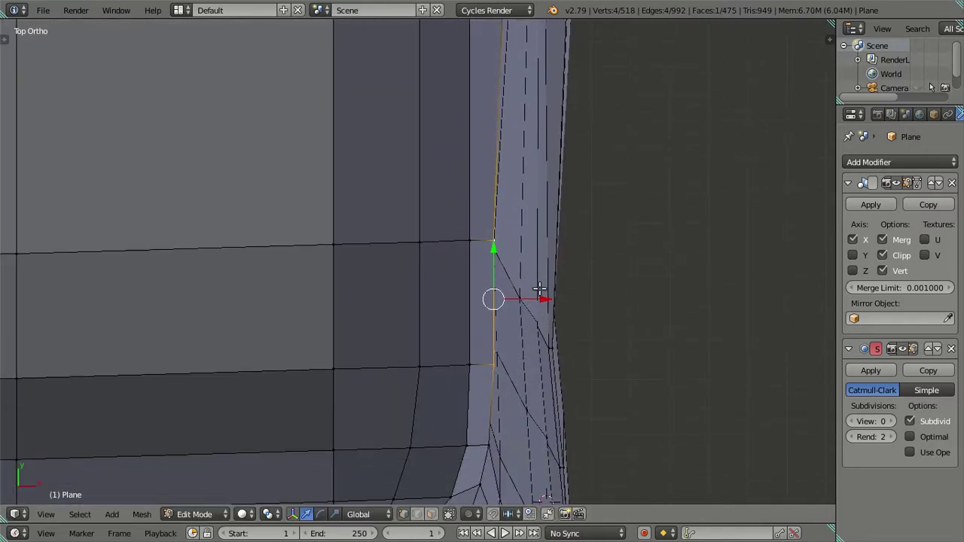
shift+scroll(540, 289, down, 2)
Step: Shift the straightened edge slightly right along X, then deselect and orbit
drag(542, 256, 545, 253)
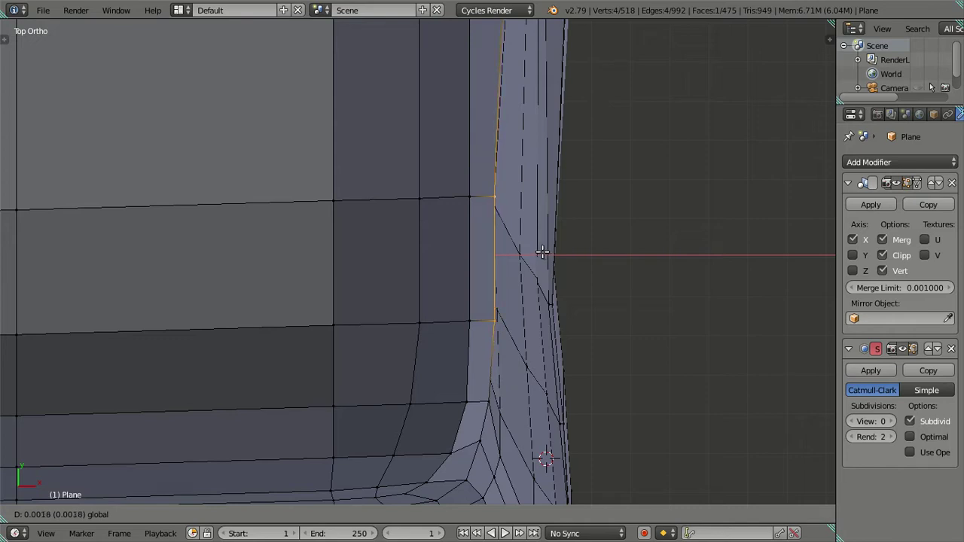
drag(542, 253, 535, 262)
scroll(531, 318, down, 3)
key(a)
mouse_move(531, 319)
middle_down()
mouse_move(465, 241)
mouse_move(433, 311)
middle_up()
Step: In Top Ortho, move the corner edge outward along X and deselect everything
key(KP_7)
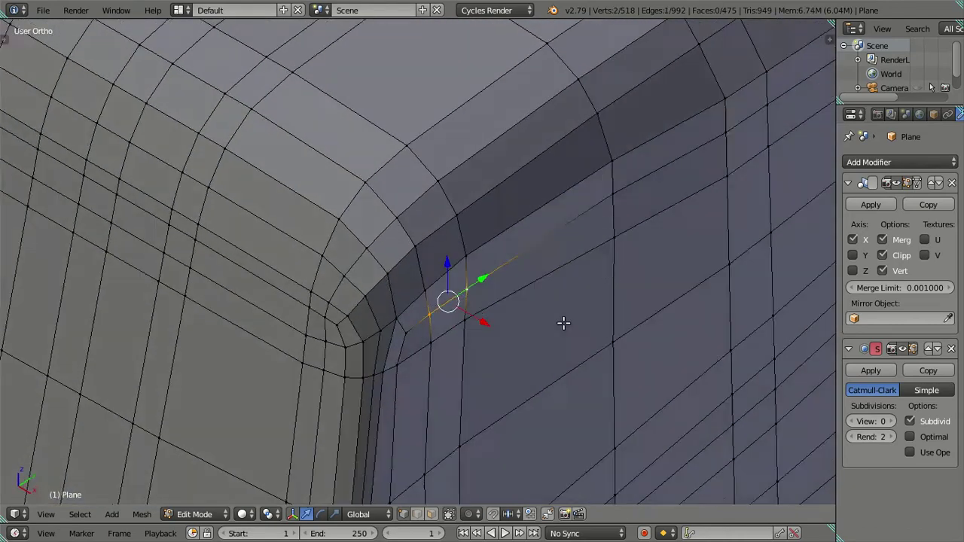
drag(536, 257, 547, 249)
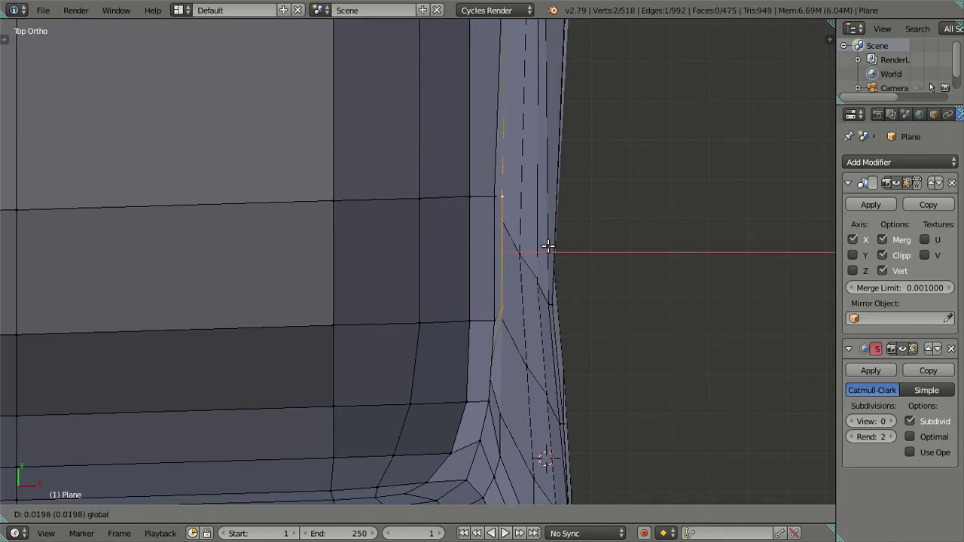
drag(547, 245, 542, 250)
scroll(542, 249, down, 2)
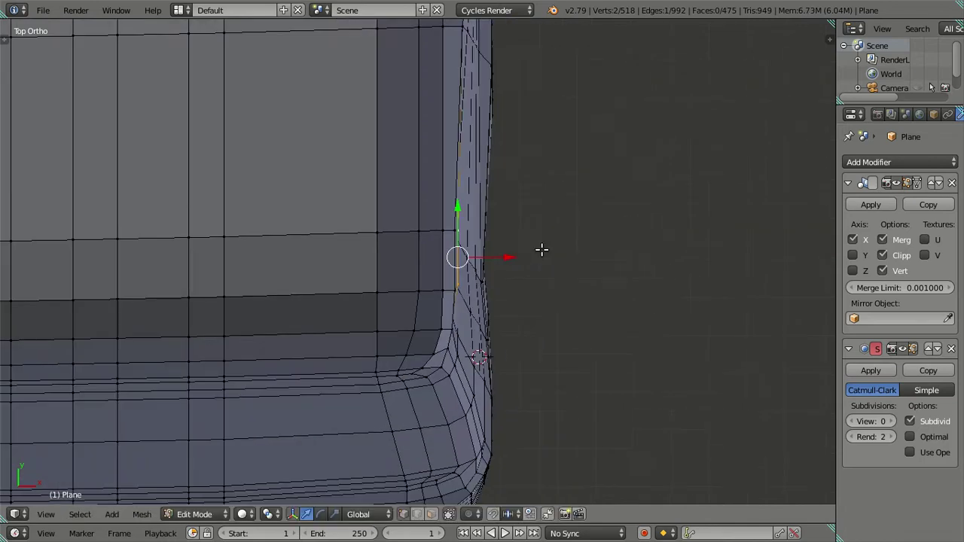
mouse_move(537, 258)
middle_down()
mouse_move(565, 394)
mouse_move(538, 275)
mouse_move(549, 204)
middle_up()
key(a)
Step: Preview the smoothed mesh from the front, then return to Edit Mode
key(Tab)
key(KP_1)
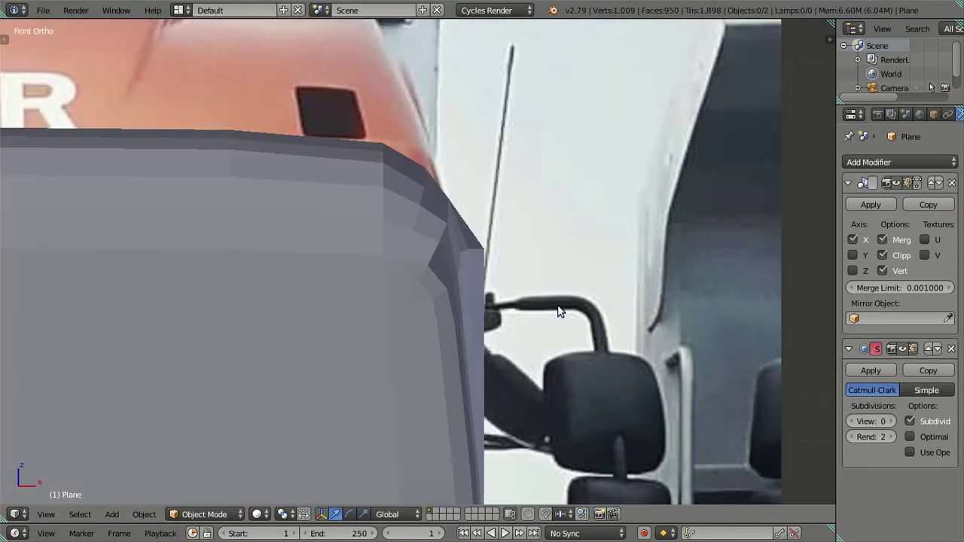
key(Tab)
scroll(555, 303, up, 2)
scroll(587, 324, up, 2)
Step: Switch to solid shading and orbit to inspect the side corner
shift+middle_drag(599, 330, 546, 198)
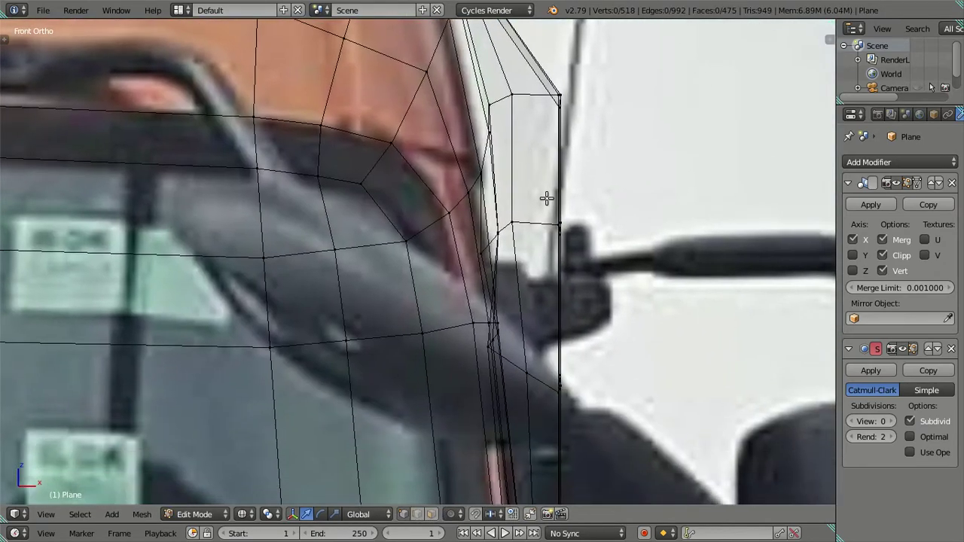
scroll(546, 198, up, 2)
scroll(553, 248, up, 1)
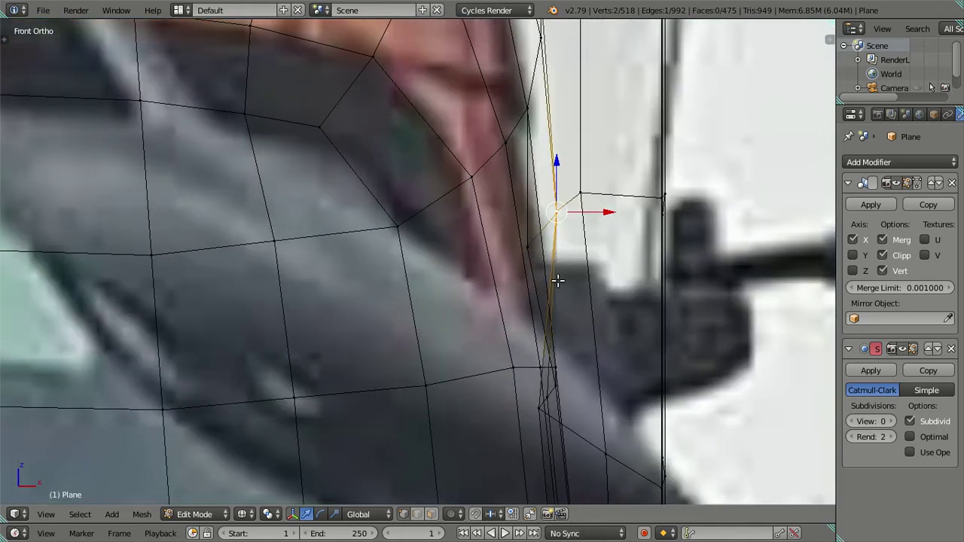
scroll(559, 273, down, 3)
key(z)
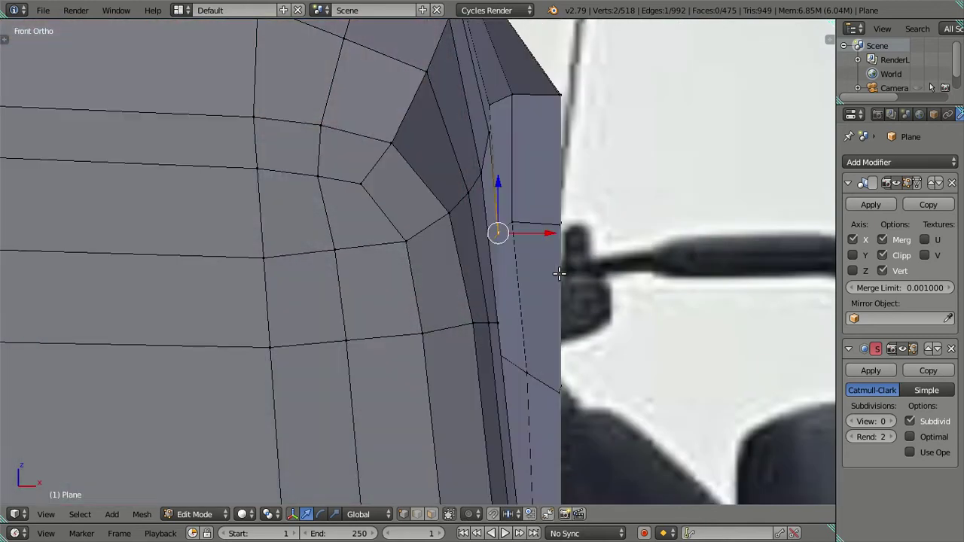
mouse_move(560, 271)
middle_down()
mouse_move(570, 280)
mouse_move(467, 281)
mouse_move(559, 289)
middle_up()
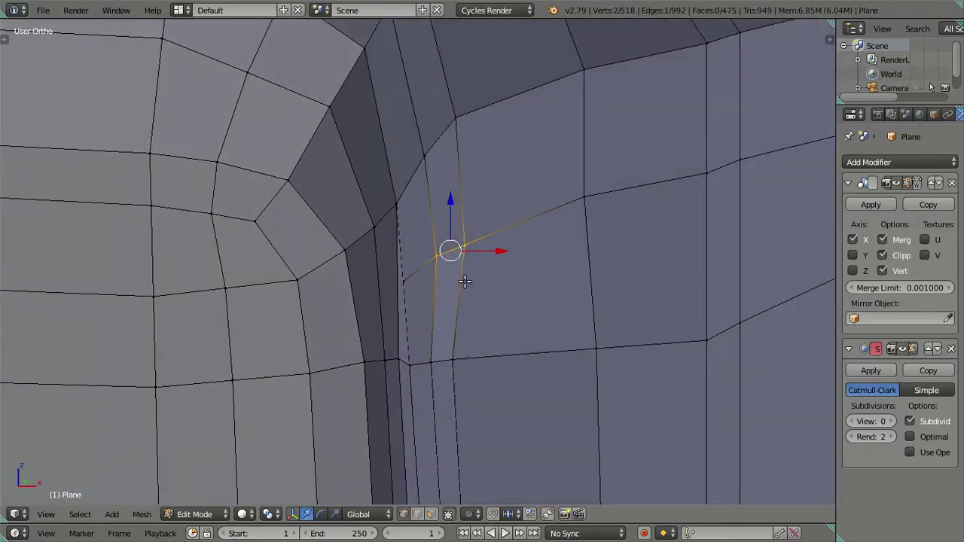
mouse_move(431, 271)
middle_down()
mouse_move(500, 284)
mouse_move(451, 370)
mouse_move(451, 399)
mouse_move(510, 299)
mouse_move(385, 344)
mouse_move(372, 342)
mouse_move(426, 284)
mouse_move(316, 270)
middle_up()
Step: Select an edge on the side corner and the face beside it
shift+right_click(372, 341)
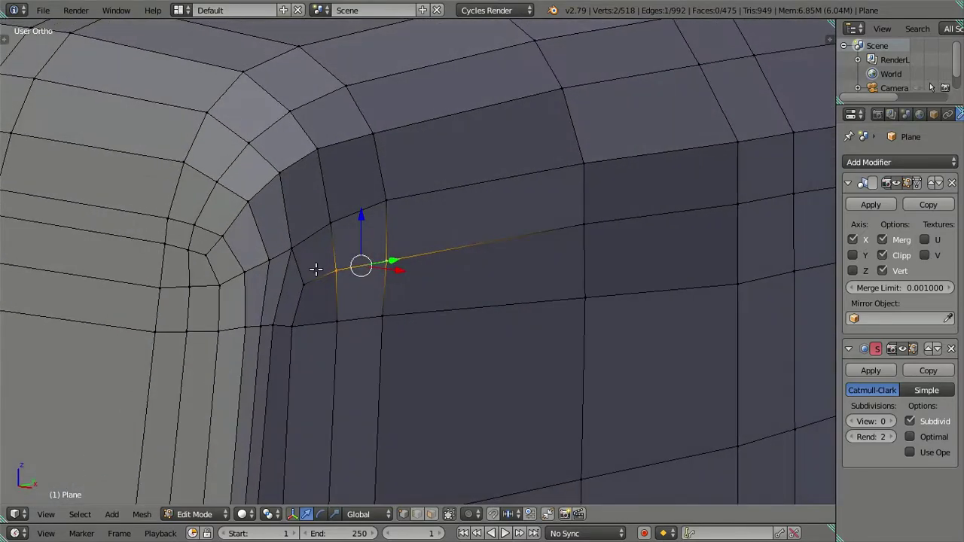
right_click(372, 288)
mouse_move(375, 288)
middle_down()
mouse_move(232, 295)
mouse_move(186, 285)
mouse_move(297, 263)
mouse_move(441, 318)
mouse_move(404, 338)
mouse_move(490, 322)
mouse_move(637, 323)
mouse_move(646, 305)
middle_up()
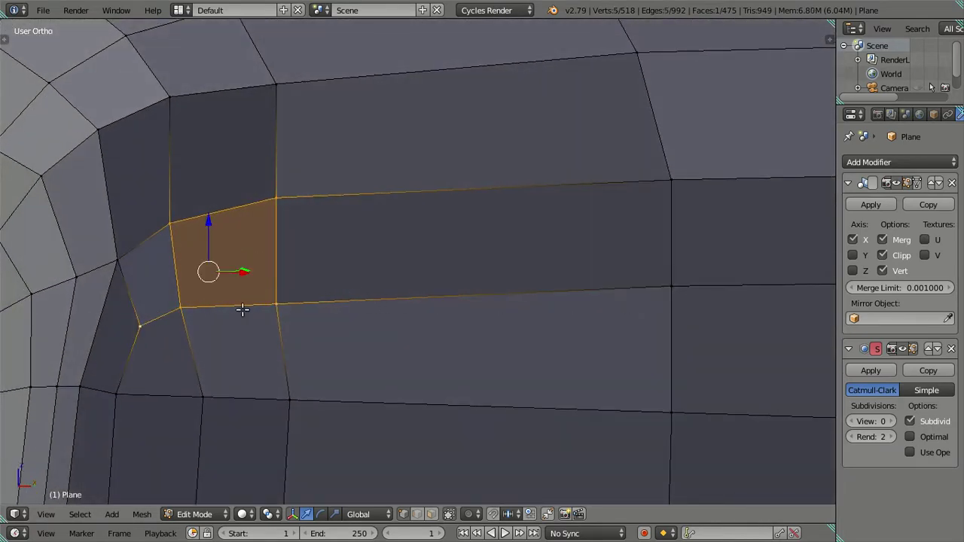
Step: In front view, shift the selected side-corner vertices outward along X in two moves
key(KP_1)
scroll(432, 331, up, 2)
shift+middle_drag(432, 331, 588, 265)
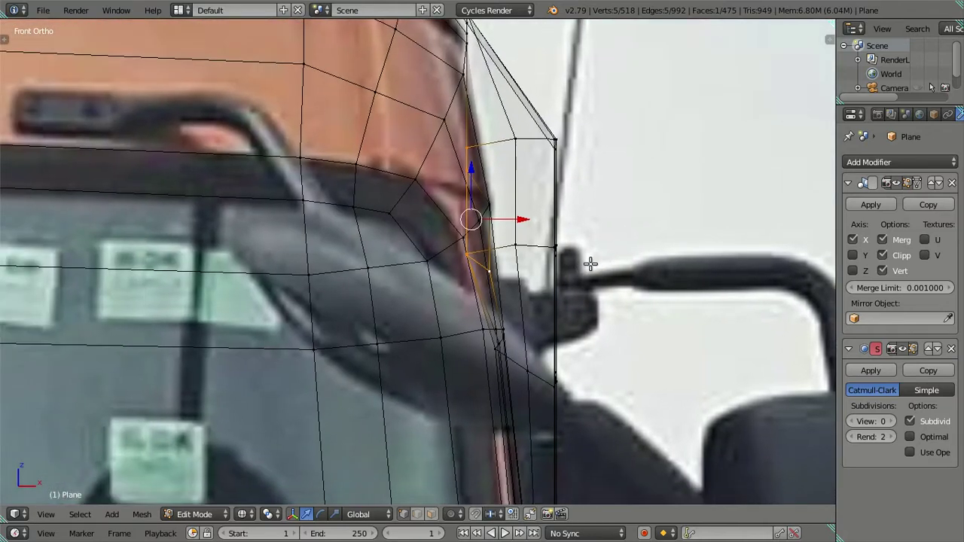
scroll(558, 274, up, 2)
shift+middle_drag(577, 221, 485, 232)
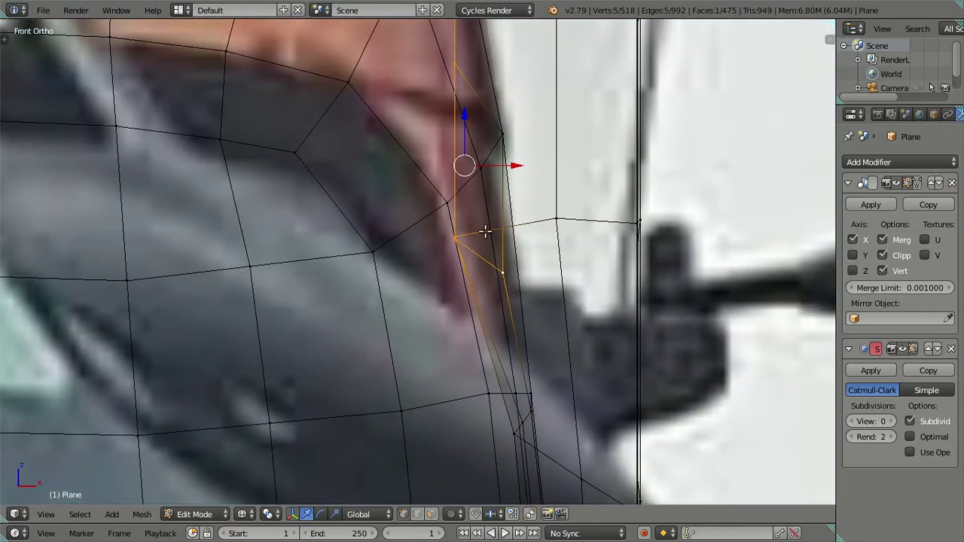
drag(518, 165, 533, 164)
click(533, 164)
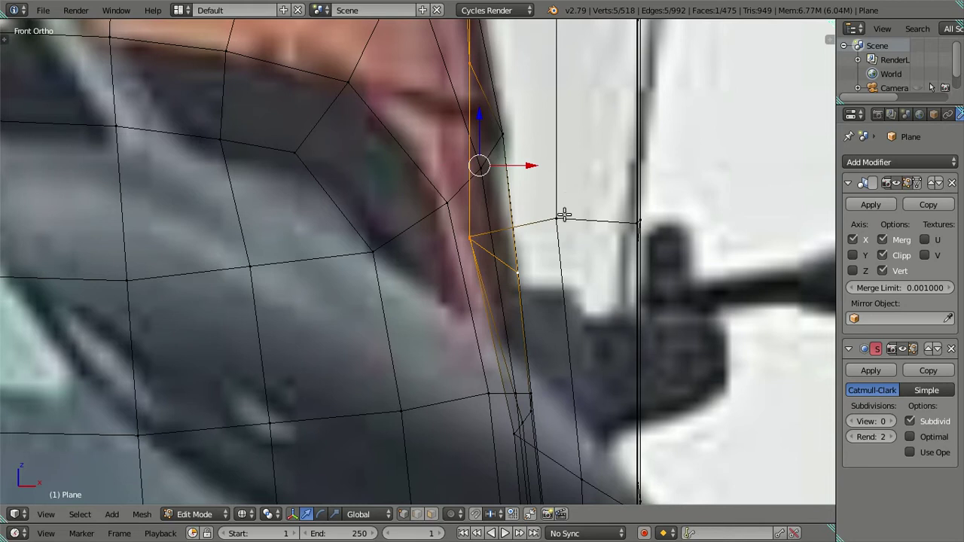
drag(520, 141, 560, 129)
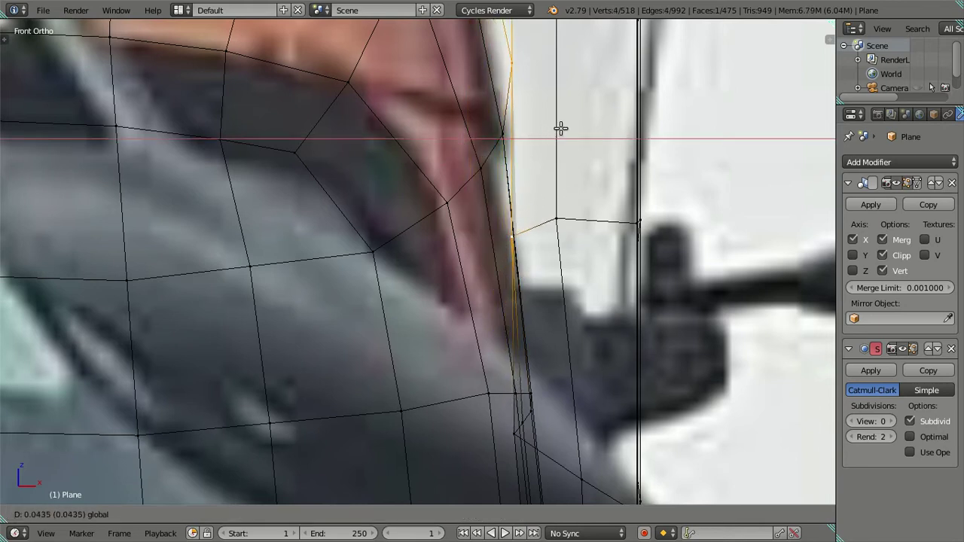
click(561, 128)
Step: Select the corner vertex beside the mirror, move it along X, then deselect all
shift+middle_drag(533, 218, 510, 234)
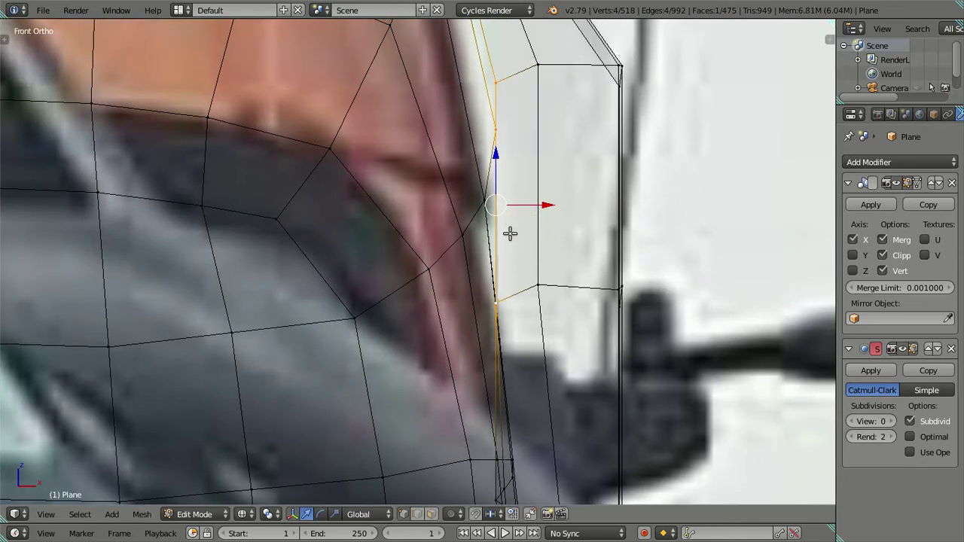
scroll(528, 241, down, 3)
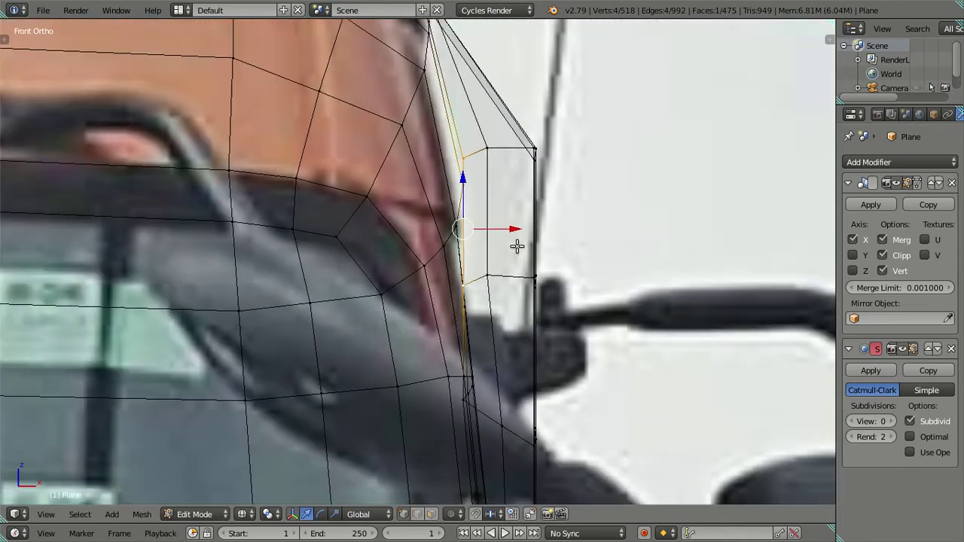
middle_drag(617, 317, 604, 317)
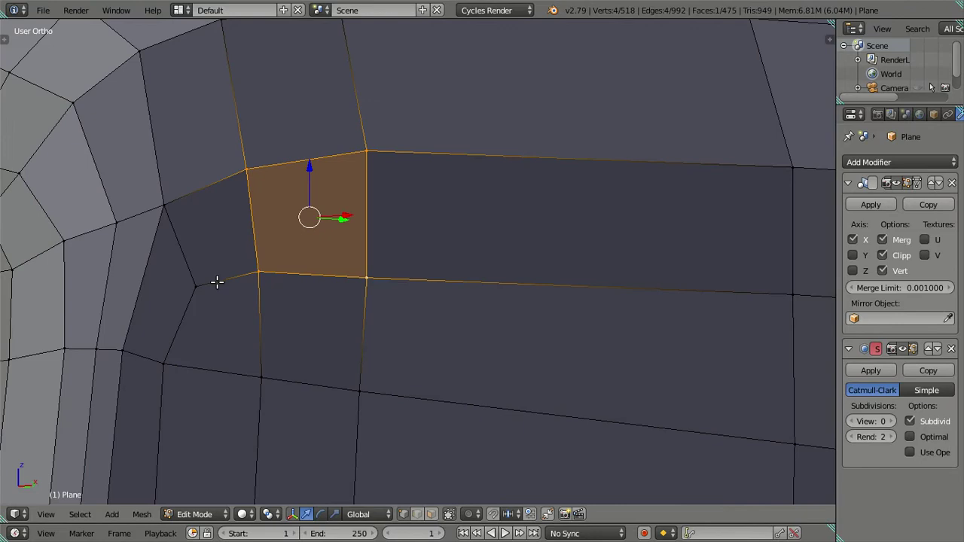
right_click(216, 282)
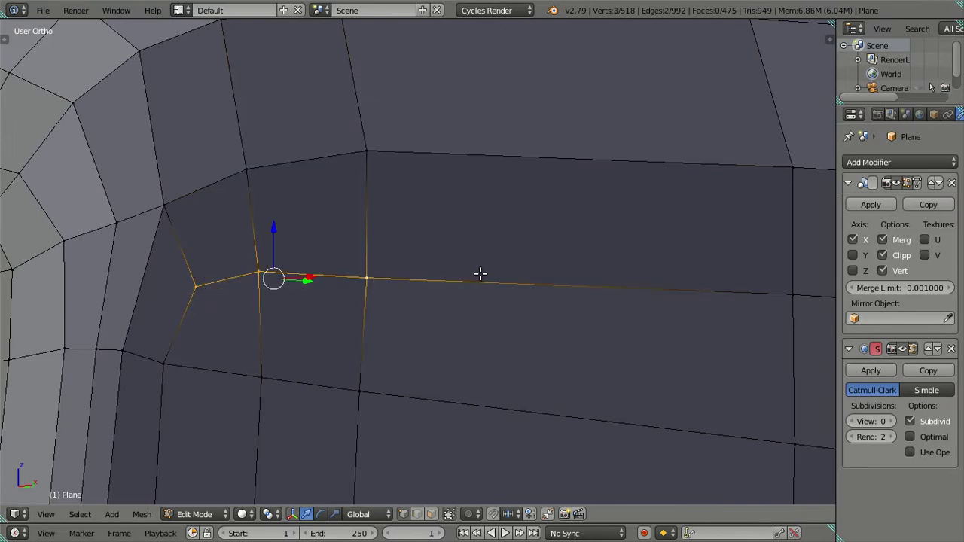
key(KP_1)
key(g)
key(x)
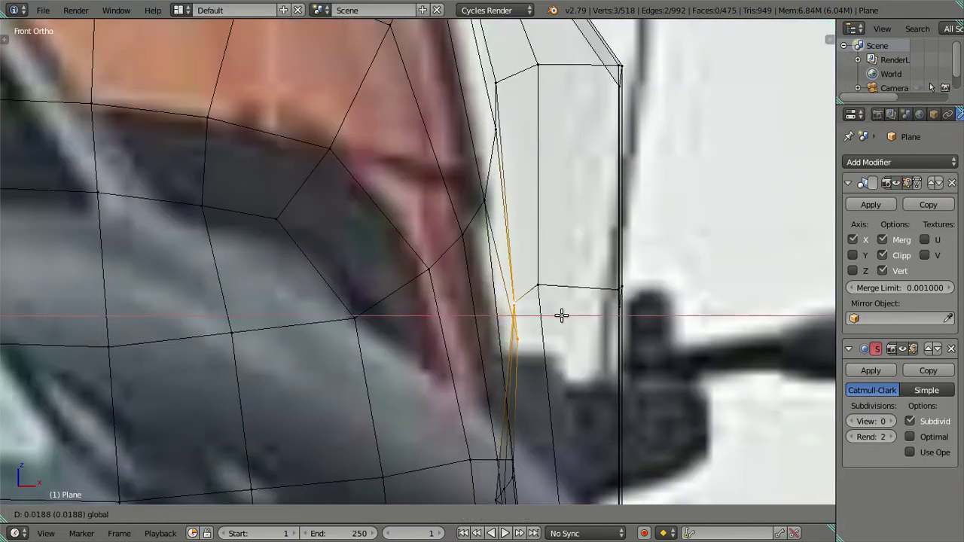
click(561, 316)
scroll(555, 314, down, 3)
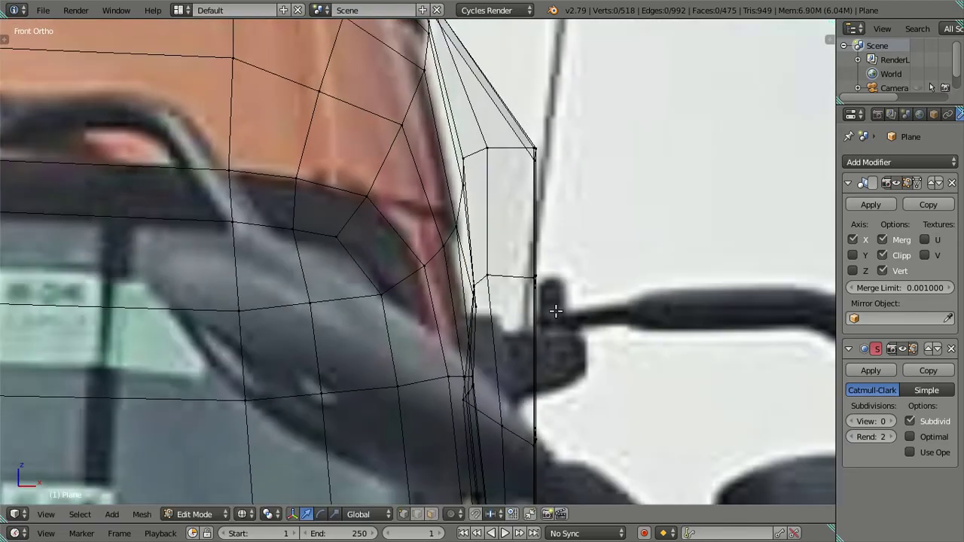
key(a)
mouse_move(555, 314)
middle_down()
mouse_move(552, 366)
mouse_move(477, 409)
mouse_move(344, 387)
mouse_move(369, 363)
mouse_move(376, 260)
mouse_move(422, 250)
mouse_move(494, 278)
mouse_move(562, 260)
mouse_move(553, 209)
mouse_move(537, 245)
mouse_move(589, 299)
mouse_move(527, 327)
mouse_move(450, 249)
mouse_move(456, 224)
mouse_move(484, 258)
mouse_move(293, 232)
mouse_move(309, 269)
mouse_move(529, 271)
mouse_move(543, 244)
mouse_move(510, 221)
mouse_move(478, 359)
mouse_move(469, 271)
middle_up()
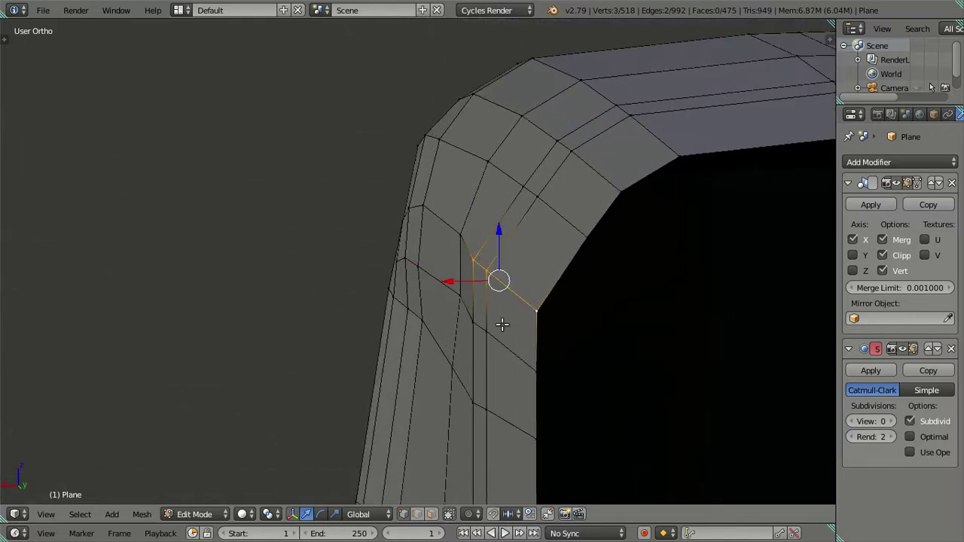
Step: Add a vertex to the selection and try a move in front view, cancelling it
mouse_move(534, 387)
middle_down()
mouse_move(471, 422)
mouse_move(467, 302)
mouse_move(473, 320)
middle_up()
shift+right_click(434, 299)
key(KP_1)
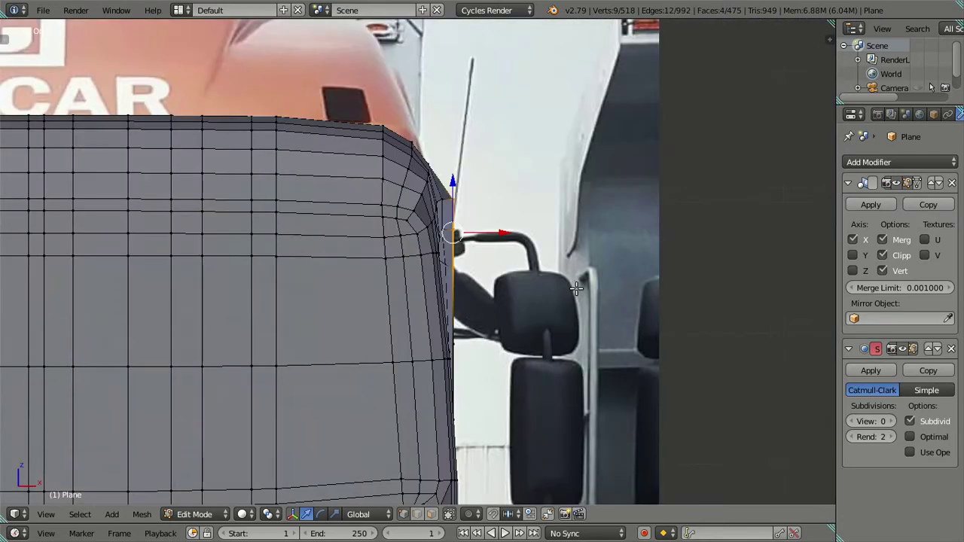
scroll(578, 288, up, 3)
scroll(578, 288, up, 2)
scroll(561, 269, up, 3)
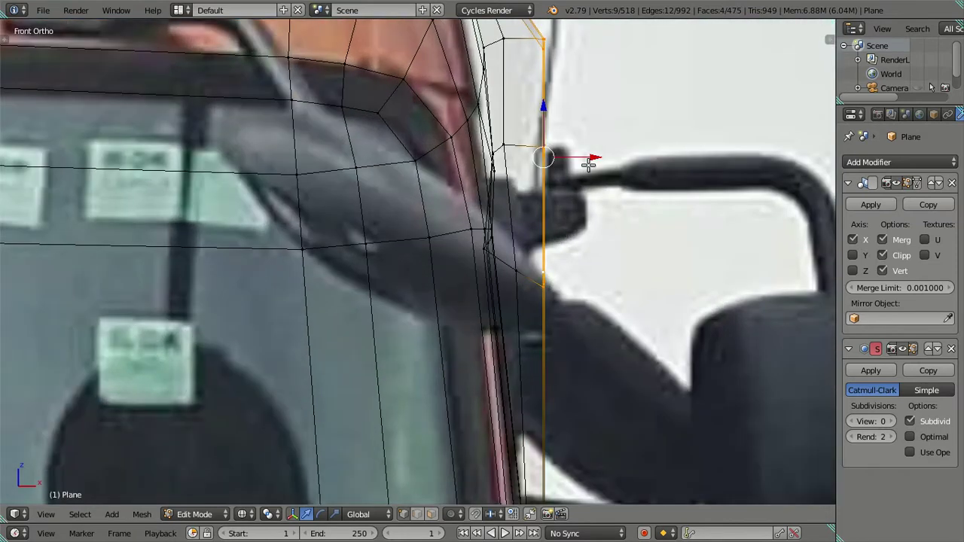
drag(588, 165, 550, 158)
right_click(551, 158)
Step: Extend the side-edge selection and, in wireframe, slide the faces inward then back along X
shift+right_click(511, 251)
scroll(518, 241, down, 3)
middle_drag(520, 237, 540, 261)
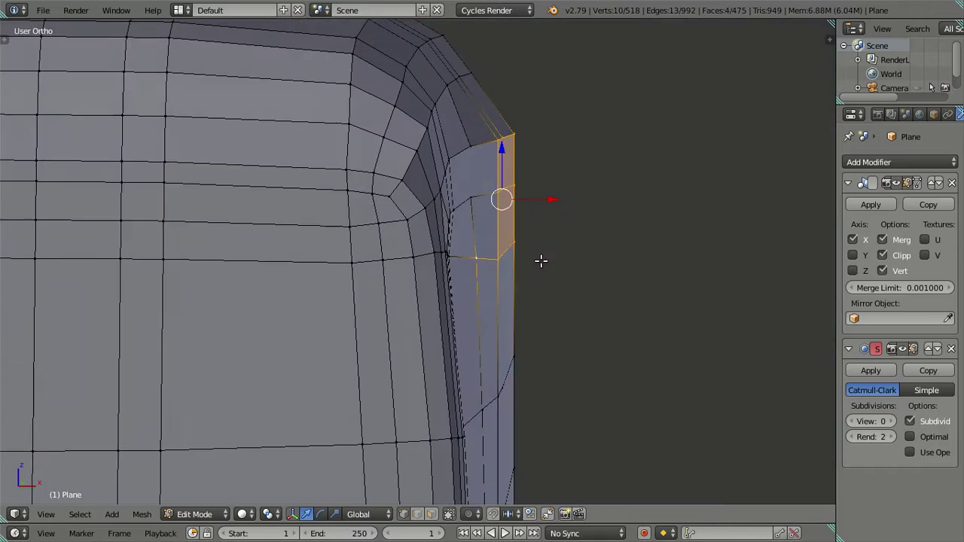
scroll(520, 209, up, 2)
shift+right_click(547, 147)
key(KP_1)
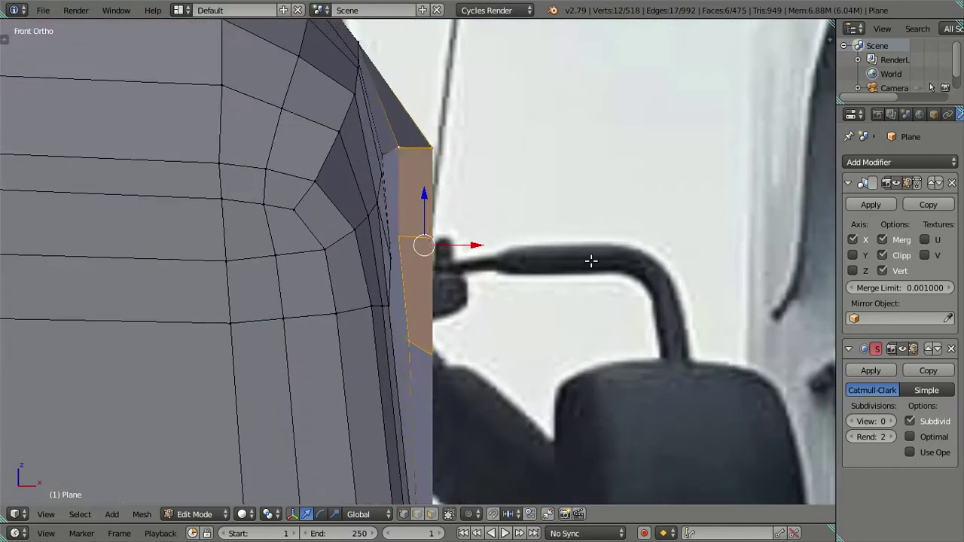
key(z)
scroll(580, 262, up, 3)
drag(494, 233, 460, 224)
key(c)
middle_click(351, 392)
key(Escape)
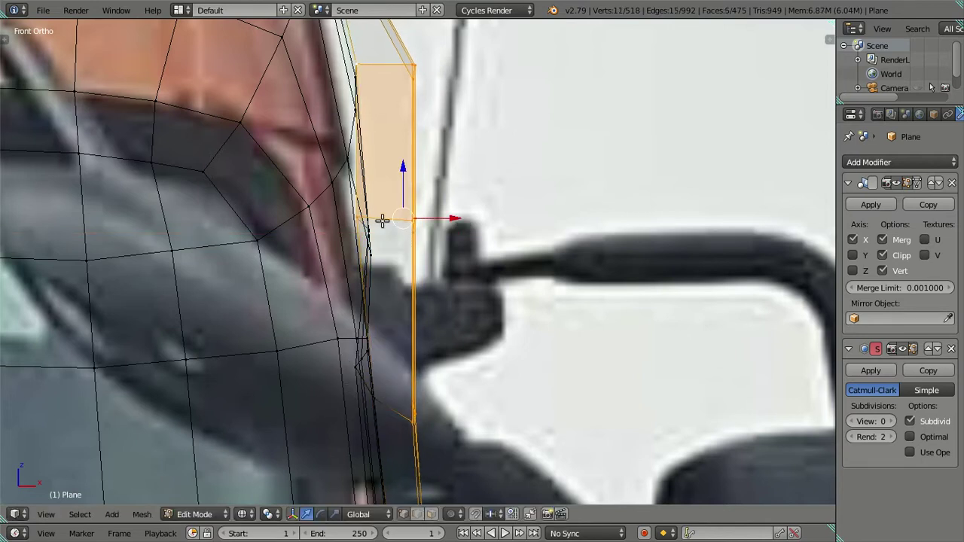
drag(456, 220, 458, 221)
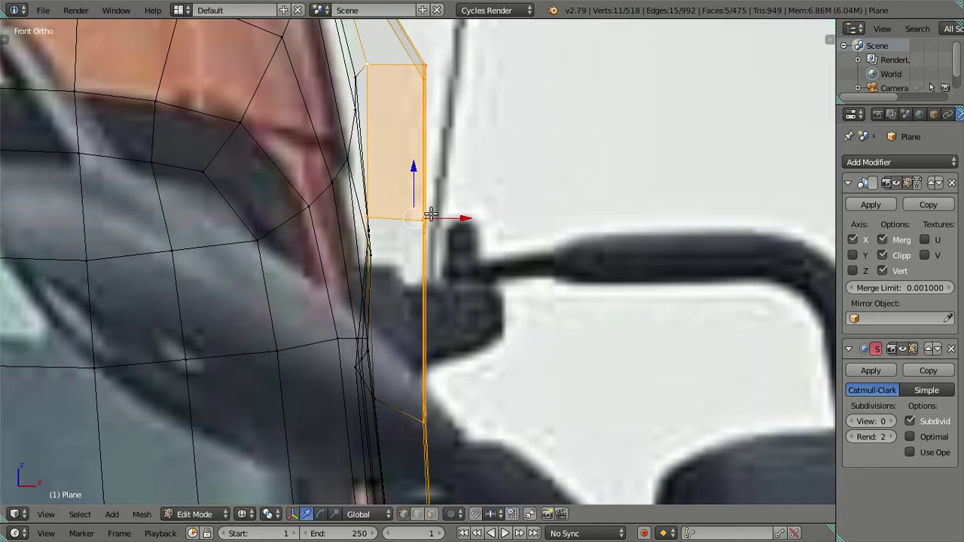
Step: Drop one vertex from the selection and slide the faces further inward to match the reference
shift+middle_drag(415, 140, 439, 198)
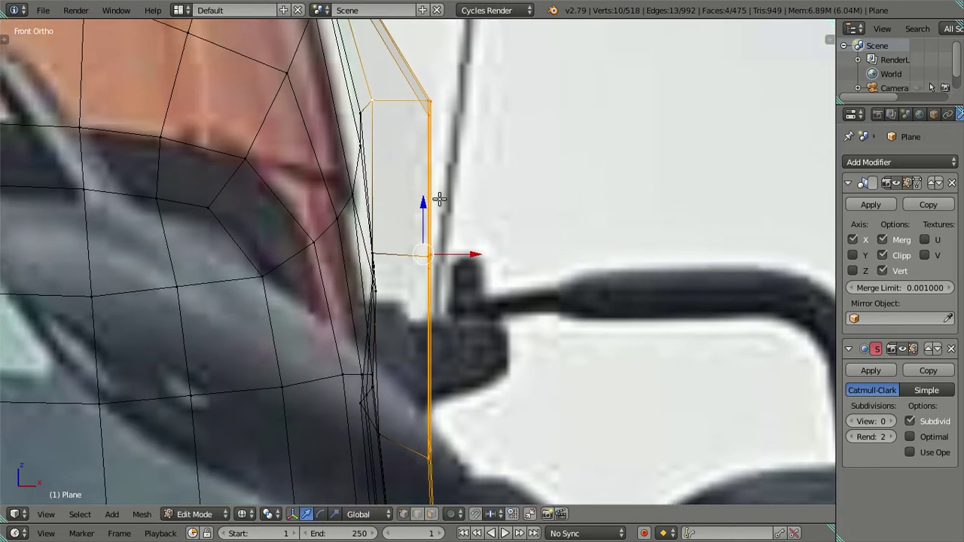
drag(466, 250, 454, 249)
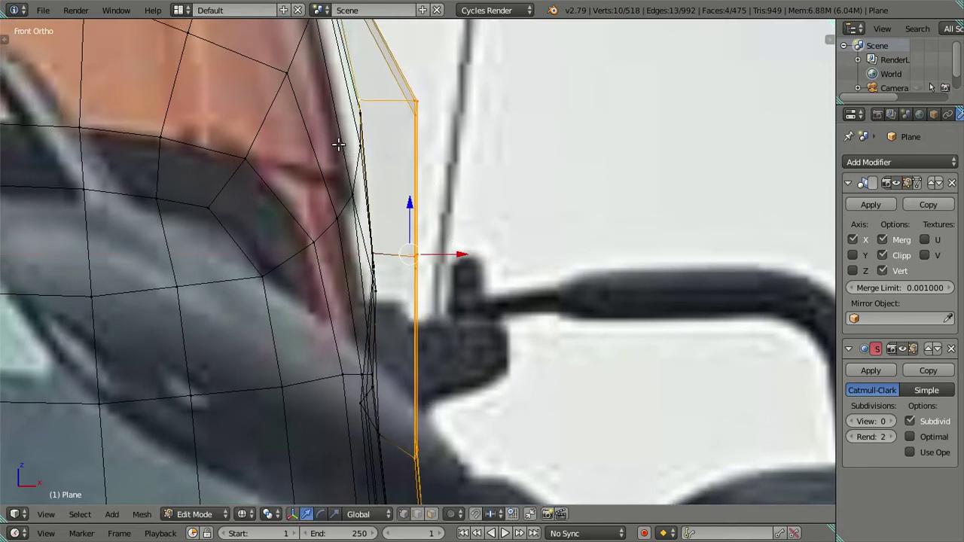
middle_click(346, 103)
drag(465, 271, 421, 266)
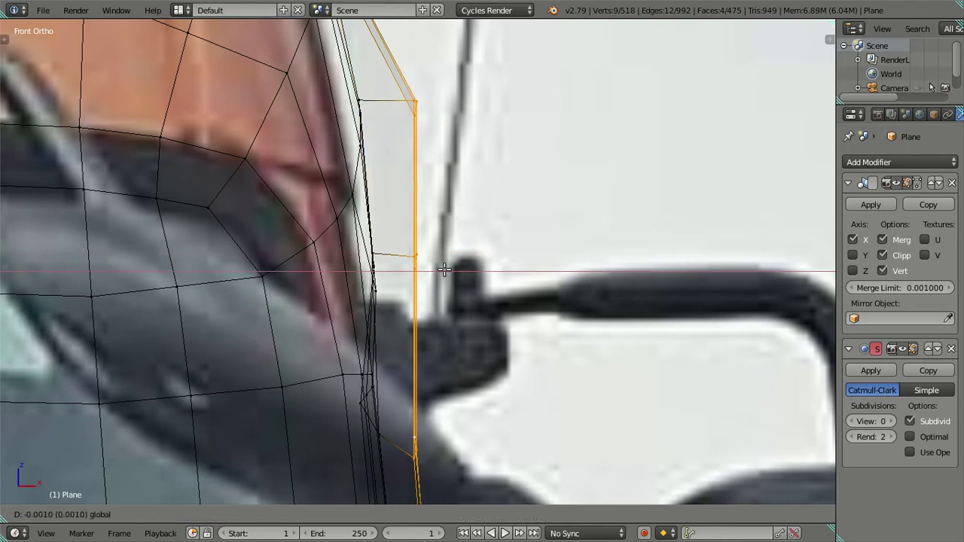
scroll(422, 265, down, 3)
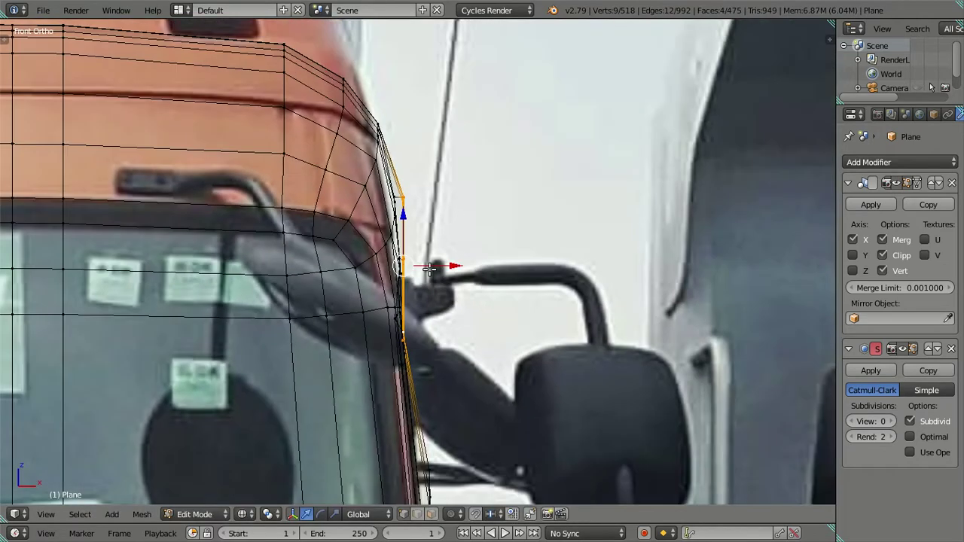
scroll(491, 113, down, 2)
scroll(496, 188, down, 2)
scroll(511, 252, down, 2)
scroll(511, 252, up, 2)
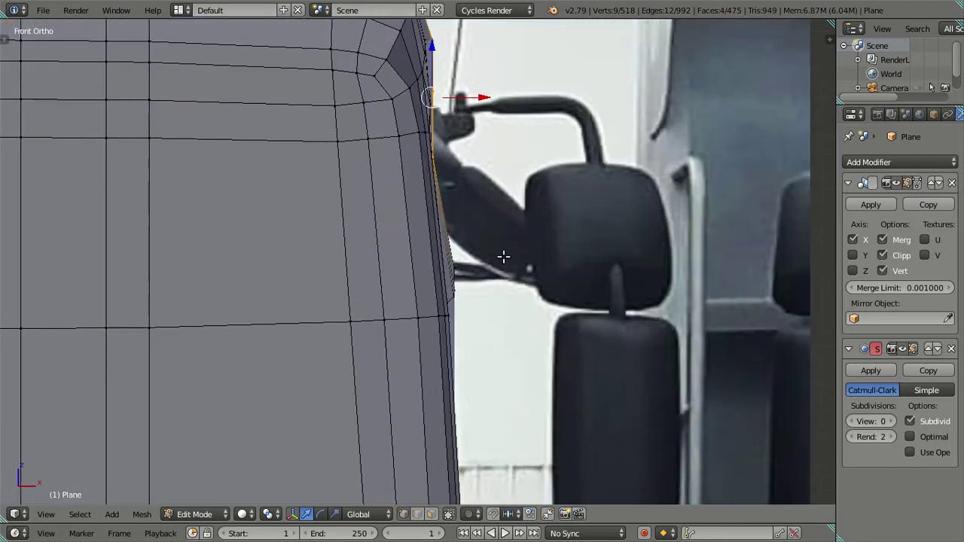
scroll(503, 259, up, 1)
scroll(508, 230, up, 1)
scroll(507, 228, up, 1)
scroll(458, 257, up, 2)
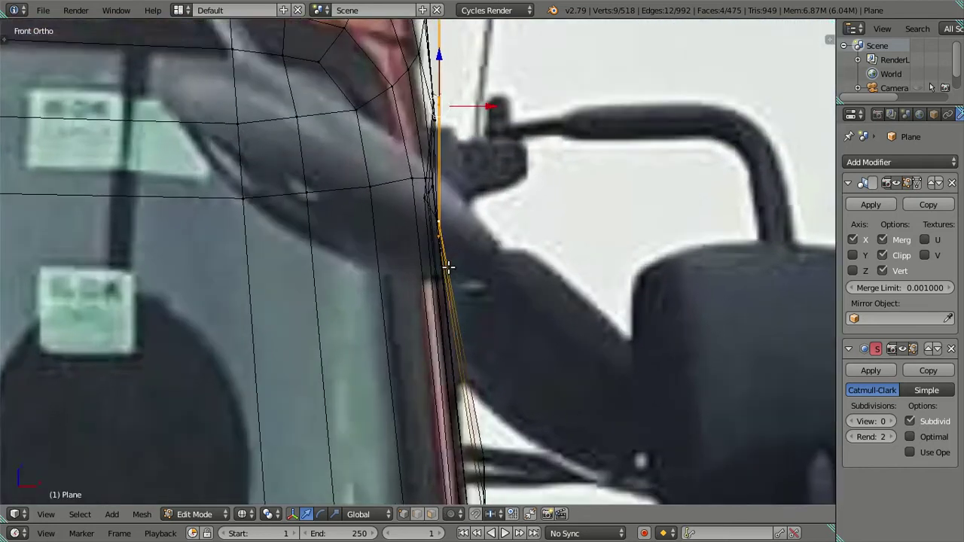
scroll(447, 266, up, 1)
Step: Deselect the lower part of the edge and shift the edge left onto the cab outline
key(c)
middle_click(448, 203)
right_click(448, 203)
key(KP_Decimal)
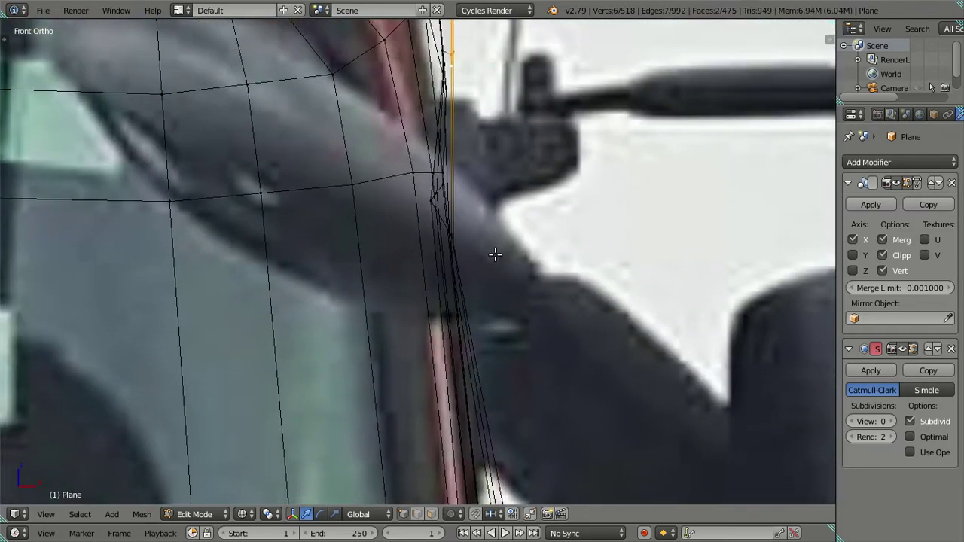
drag(486, 209, 478, 206)
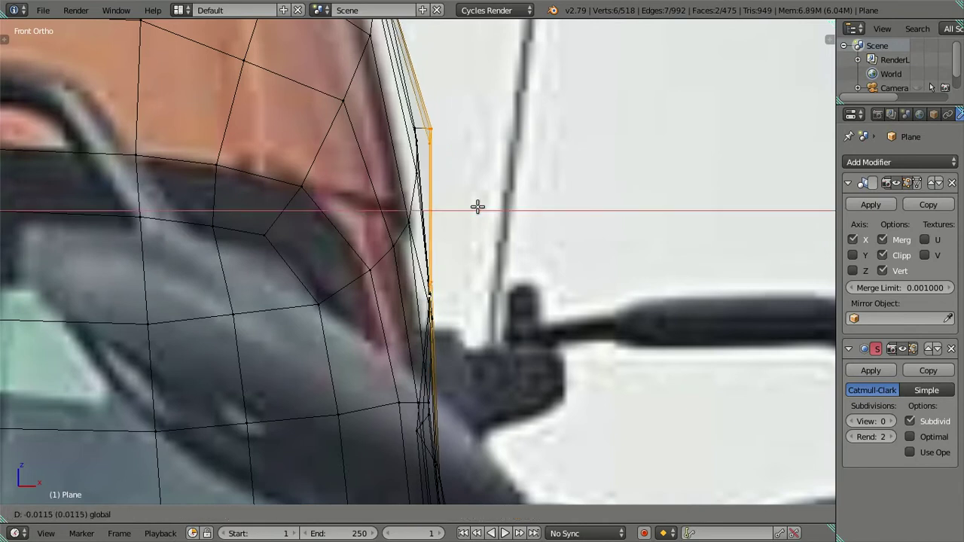
click(477, 206)
key(c)
drag(486, 133, 475, 133)
Step: Select a row of vertices along the cab side edge beside the mirror
scroll(468, 144, down, 2)
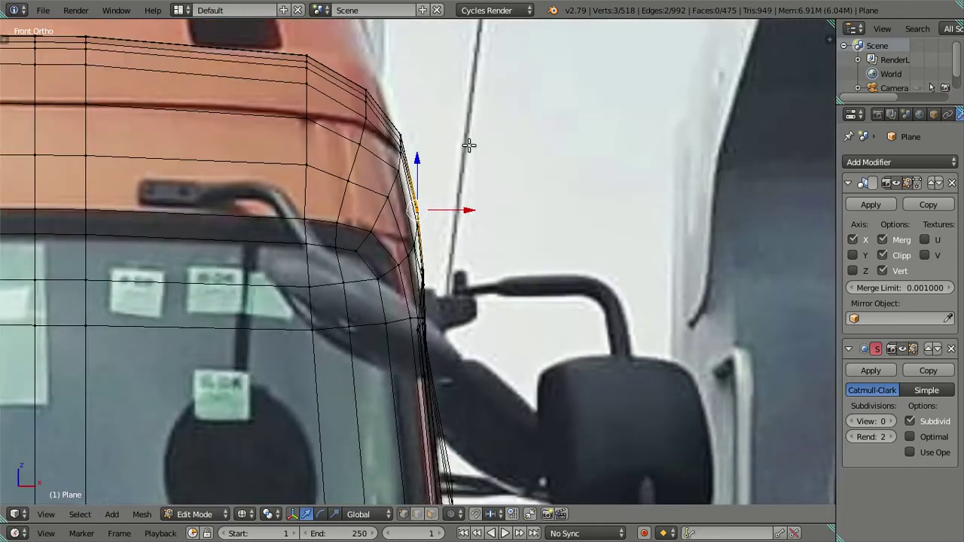
shift+middle_drag(506, 365, 499, 178)
scroll(516, 361, up, 2)
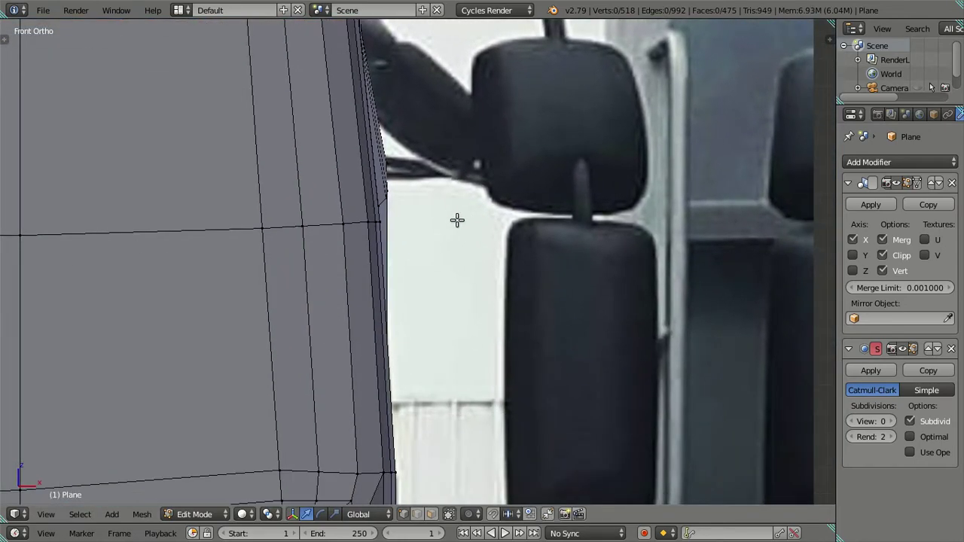
scroll(456, 219, up, 3)
middle_drag(429, 186, 450, 338)
key(KP_1)
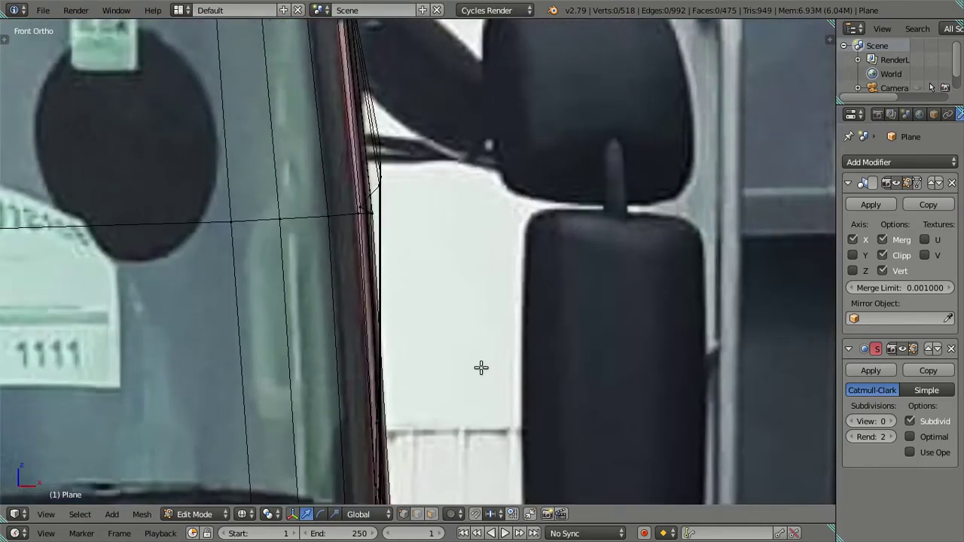
right_click(345, 133)
scroll(408, 195, down, 2)
mouse_move(409, 196)
middle_down()
mouse_move(505, 258)
mouse_move(570, 242)
mouse_move(580, 254)
mouse_move(495, 297)
middle_up()
scroll(505, 258, up, 3)
alt+right_click(572, 253)
Step: In front view, deselect the lower vertex and slide the remaining vertices left along X
key(KP_1)
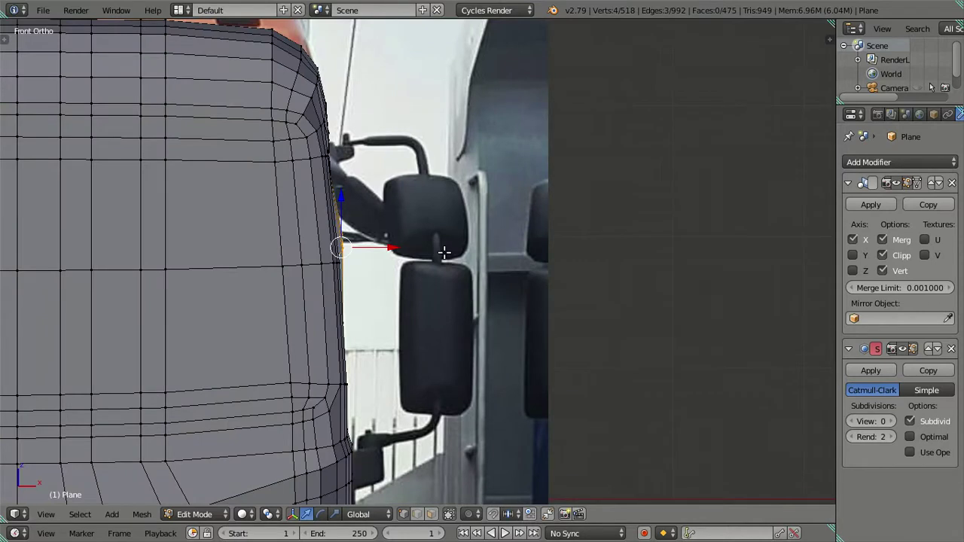
scroll(445, 253, up, 2)
scroll(447, 253, up, 2)
shift+middle_drag(314, 271, 441, 288)
scroll(422, 267, up, 2)
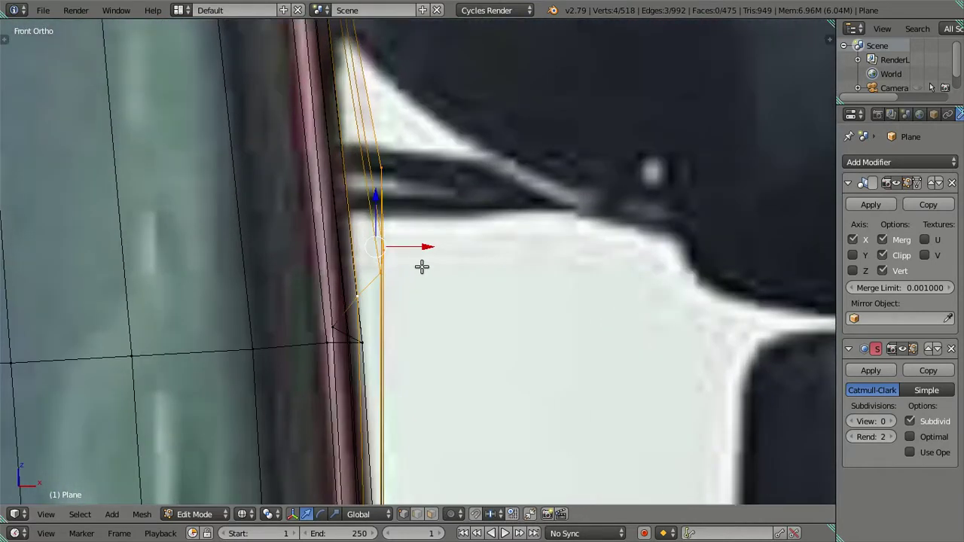
key(c)
middle_click(334, 301)
key(Escape)
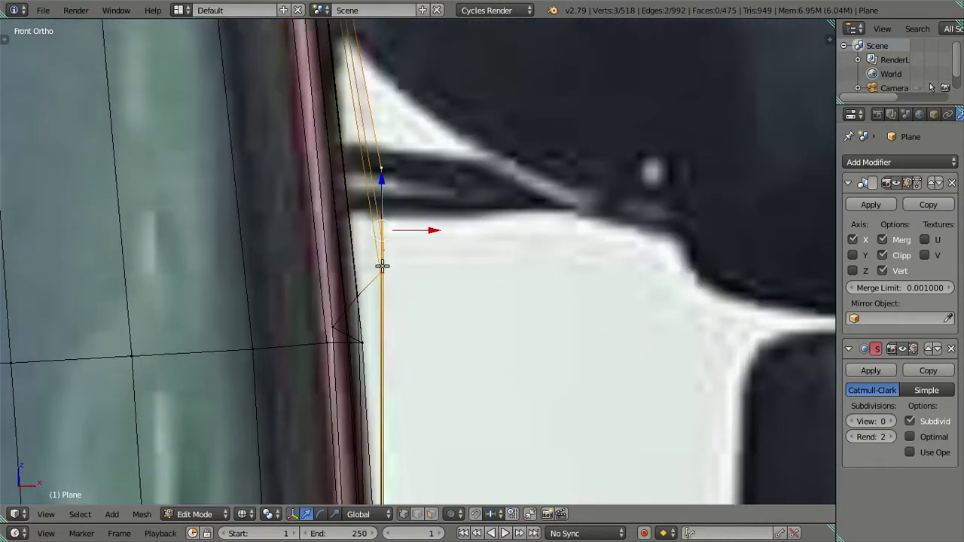
drag(425, 234, 400, 234)
mouse_move(385, 168)
mouse_down()
mouse_move(398, 172)
mouse_move(383, 237)
mouse_up()
Step: Finish the vertex's X move, deselect all, and inspect the cab shape in Object Mode
key(g)
key(x)
click(405, 251)
scroll(407, 252, down, 3)
key(a)
key(z)
scroll(460, 280, down, 5)
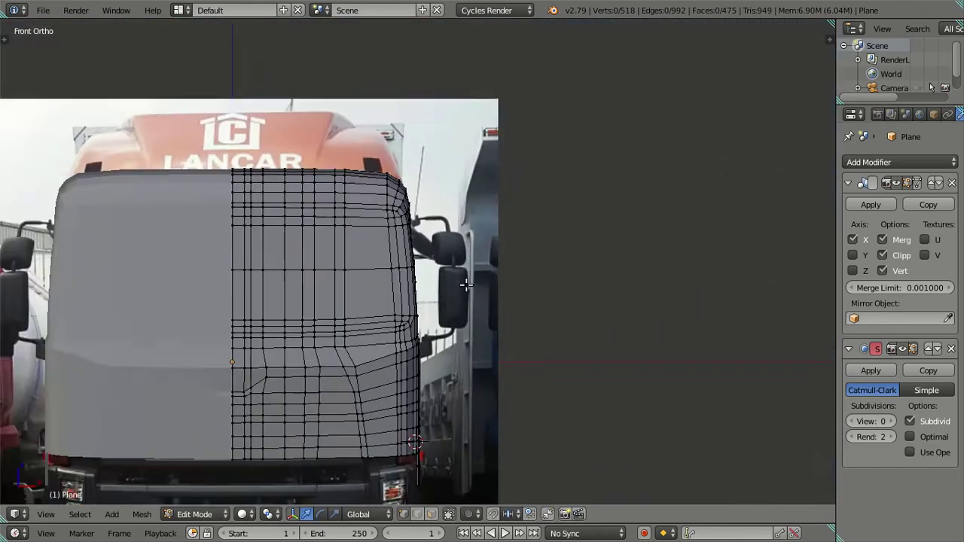
middle_drag(466, 285, 587, 316)
key(Tab)
mouse_move(462, 289)
middle_down()
mouse_move(440, 326)
mouse_move(393, 322)
mouse_move(443, 271)
mouse_move(370, 315)
middle_up()
scroll(392, 322, up, 3)
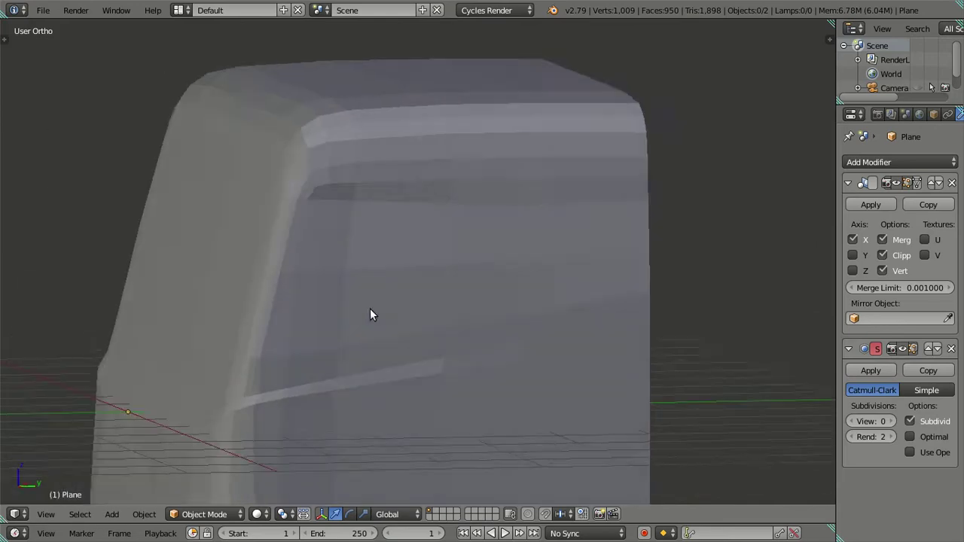
scroll(370, 314, down, 3)
middle_drag(255, 298, 270, 307)
Step: Return to Edit Mode and check the mesh against the front reference photo
key(Tab)
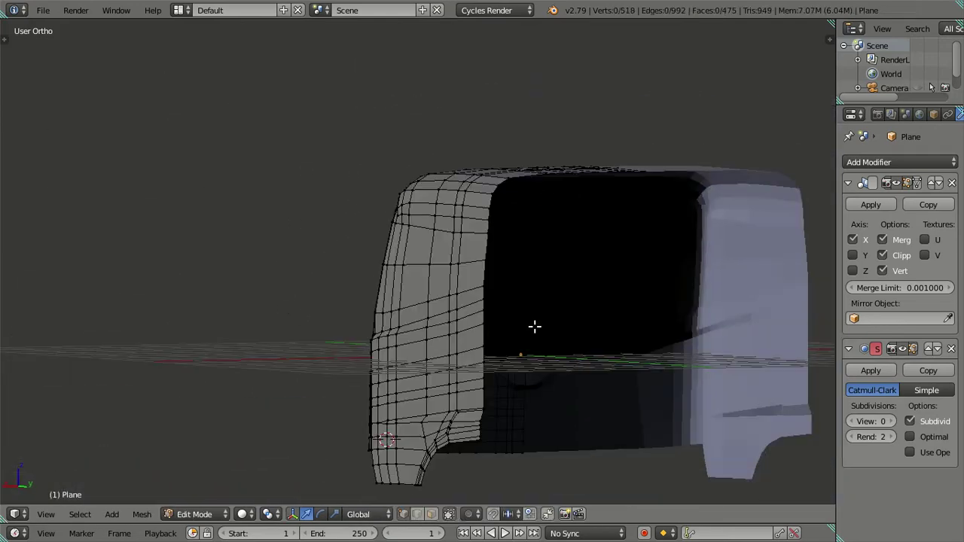
scroll(533, 326, up, 3)
middle_drag(520, 318, 731, 333)
mouse_move(462, 333)
middle_down()
mouse_move(523, 314)
mouse_move(482, 261)
mouse_move(383, 260)
mouse_move(527, 304)
middle_up()
scroll(527, 304, down, 3)
key(KP_1)
scroll(410, 372, up, 3)
scroll(410, 372, up, 2)
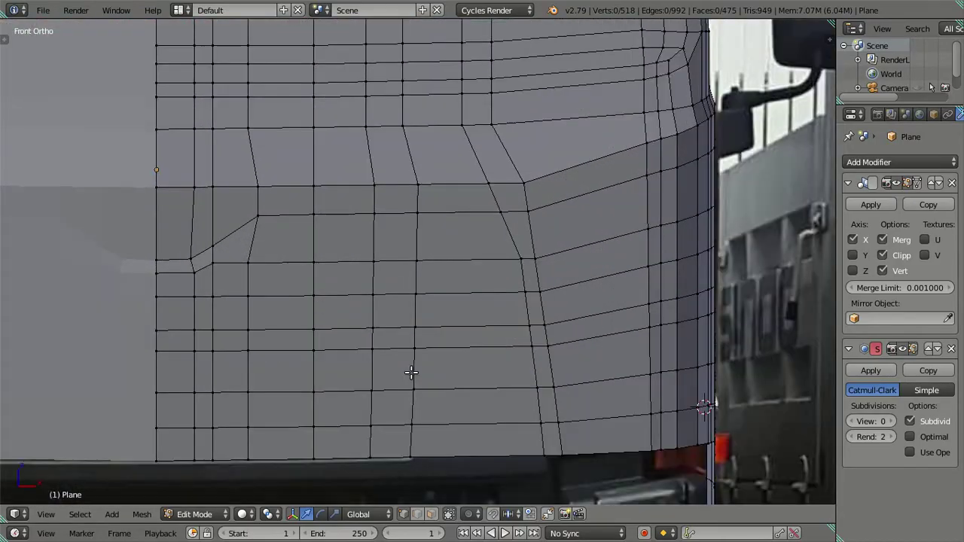
ctrl+scroll(369, 280, up, 4)
key(z)
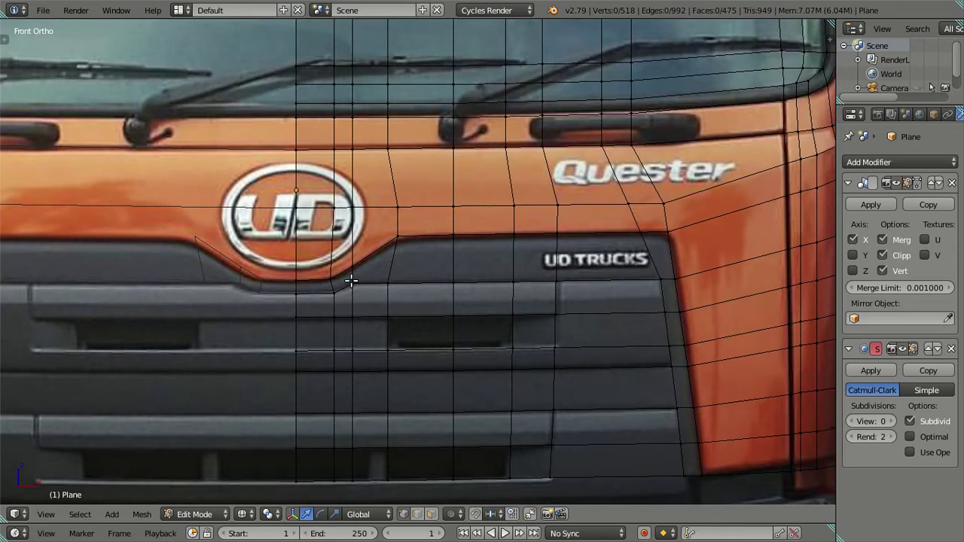
key(z)
scroll(351, 283, down, 4)
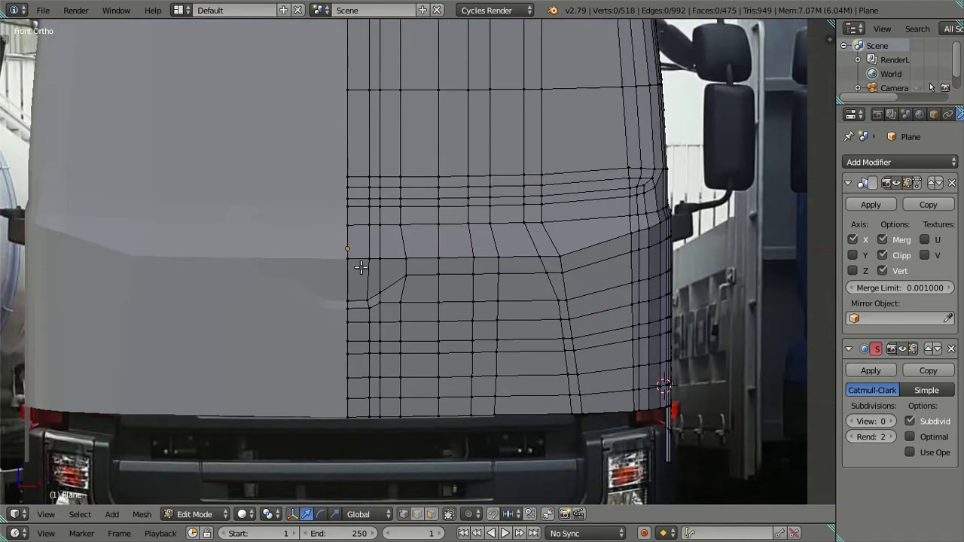
scroll(417, 493, up, 3)
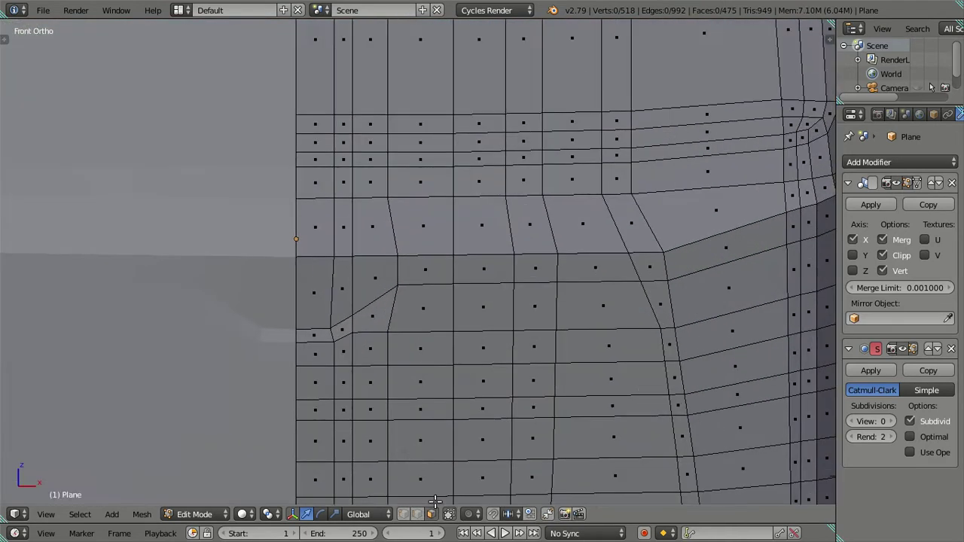
Step: In edge select mode, select four vertical edge loops across the cab front
click(418, 514)
scroll(368, 418, down, 2)
alt+right_click(360, 280)
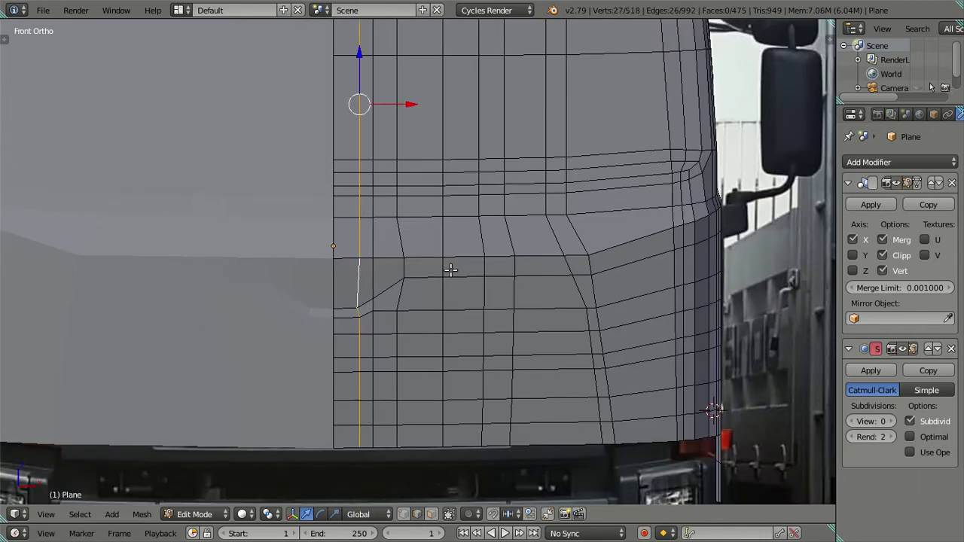
key(x)
key(z)
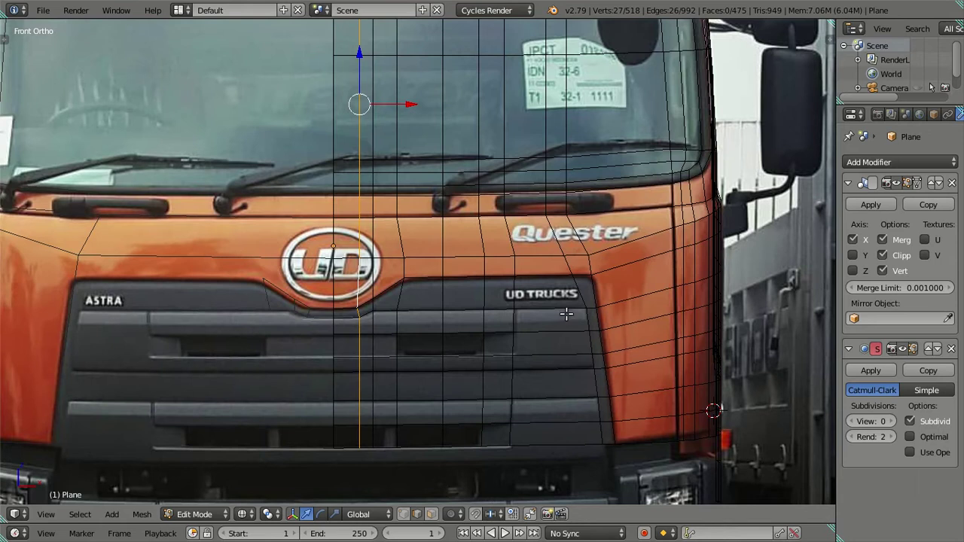
alt+shift+right_click(485, 271)
alt+shift+right_click(533, 273)
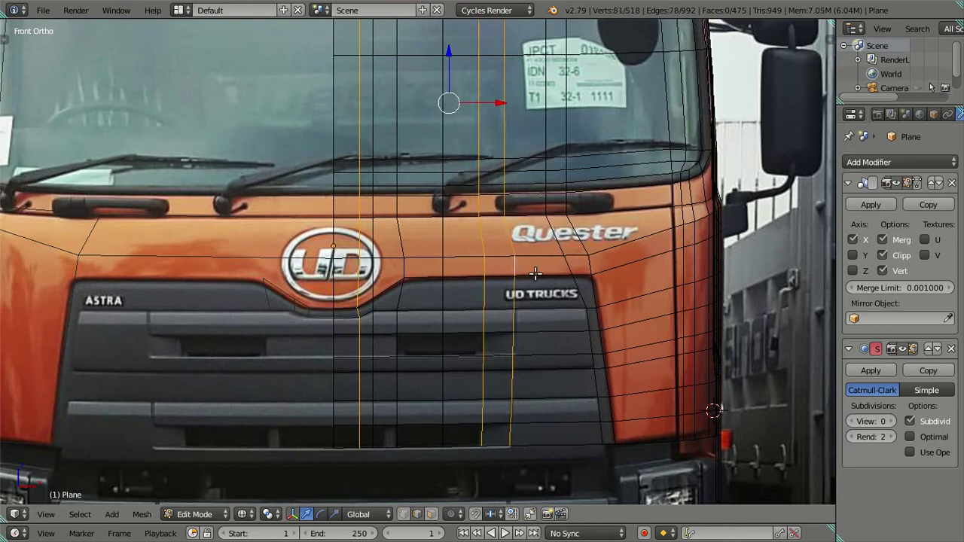
alt+shift+right_click(563, 270)
alt+shift+right_click(563, 270)
alt+shift+right_click(563, 265)
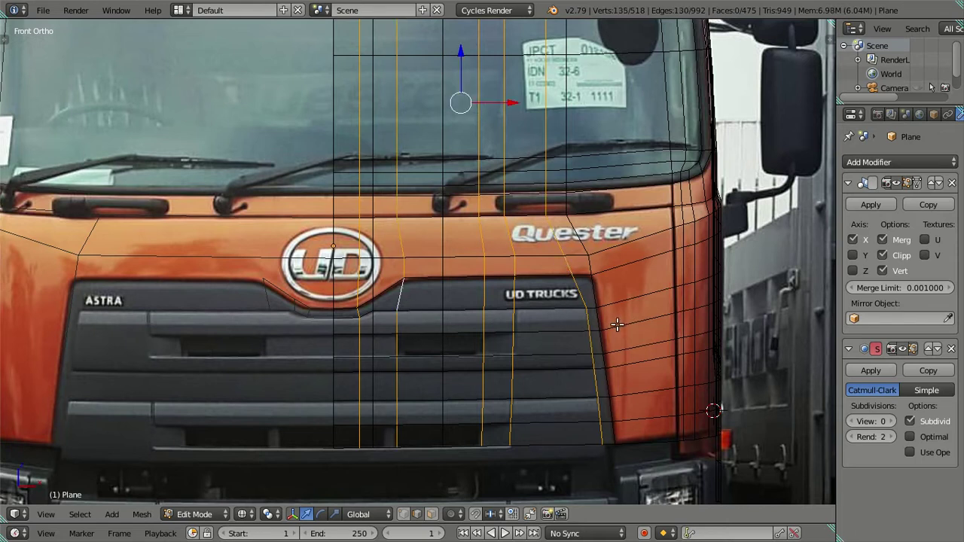
Step: Dissolve the selected vertical edge loops, leaving 383 vertices and 345 faces
key(x)
click(610, 363)
scroll(595, 346, down, 2)
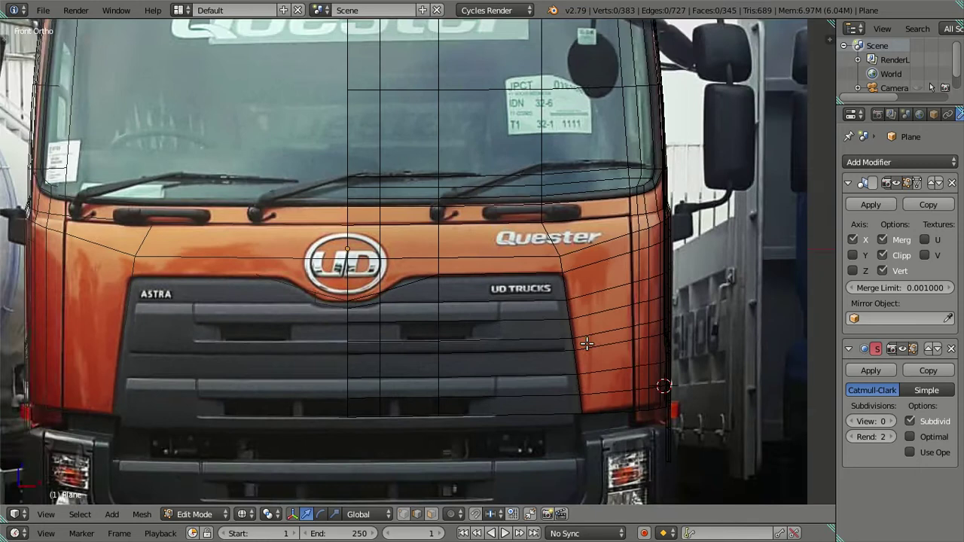
scroll(575, 330, down, 2)
key(z)
scroll(575, 330, up, 1)
scroll(527, 331, up, 1)
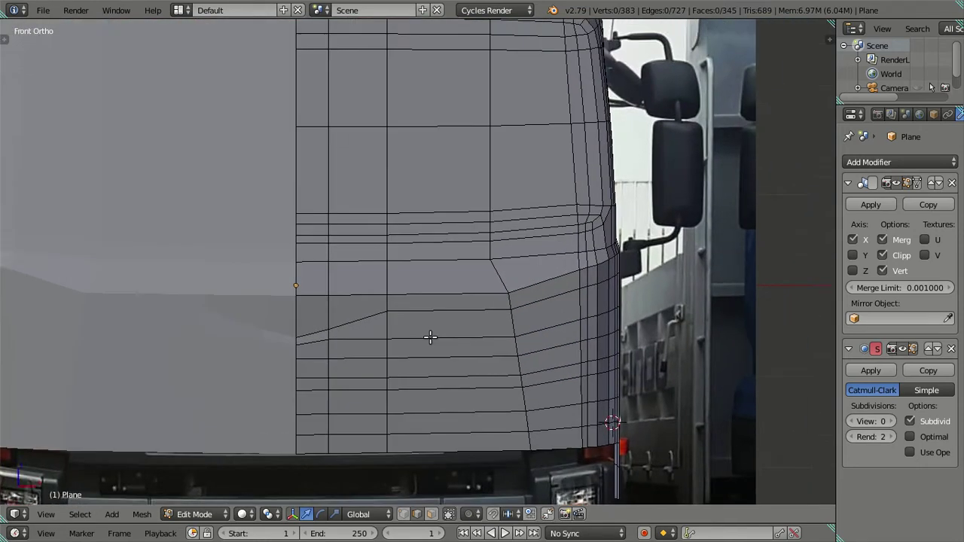
scroll(429, 334, up, 1)
Step: In wireframe, select six horizontal edge loops on the lower front corner below the logo
shift+middle_drag(404, 338, 430, 279)
scroll(444, 248, up, 2)
key(z)
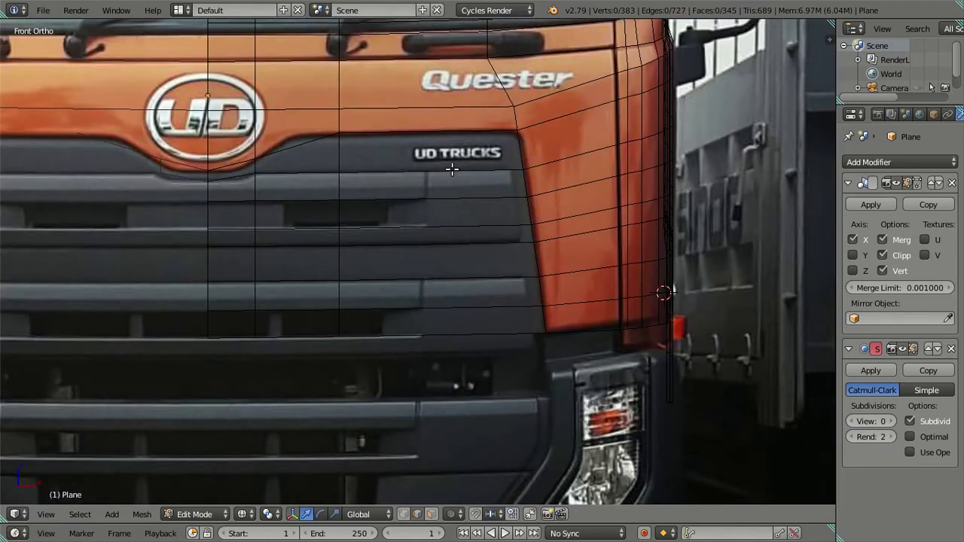
shift+middle_drag(451, 168, 459, 221)
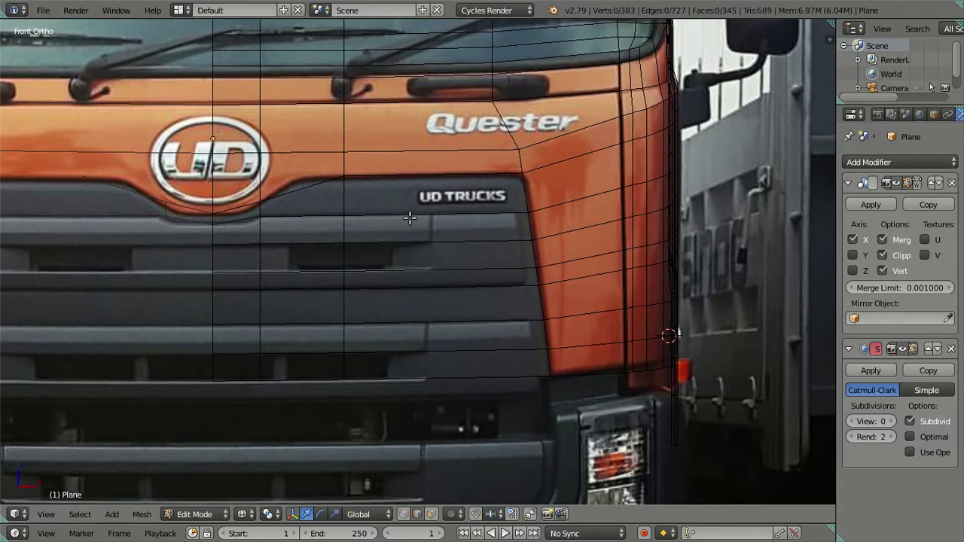
alt+right_click(458, 216)
alt+shift+right_click(457, 249)
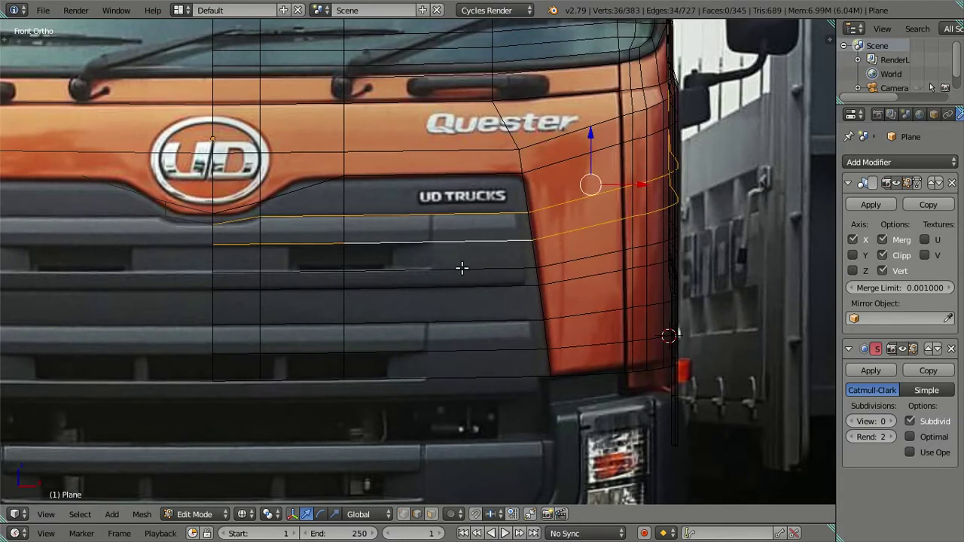
alt+shift+right_click(461, 269)
alt+shift+right_click(467, 283)
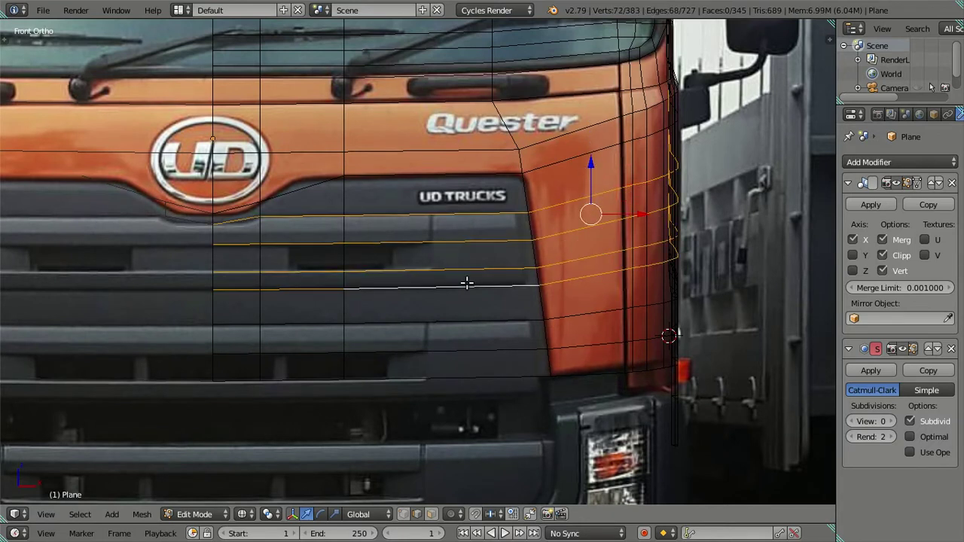
alt+shift+right_click(458, 325)
alt+shift+right_click(459, 355)
scroll(608, 343, down, 3)
mouse_move(609, 338)
middle_down()
mouse_move(633, 334)
mouse_move(521, 323)
mouse_move(522, 394)
mouse_move(253, 324)
middle_up()
alt+shift+right_click(279, 299)
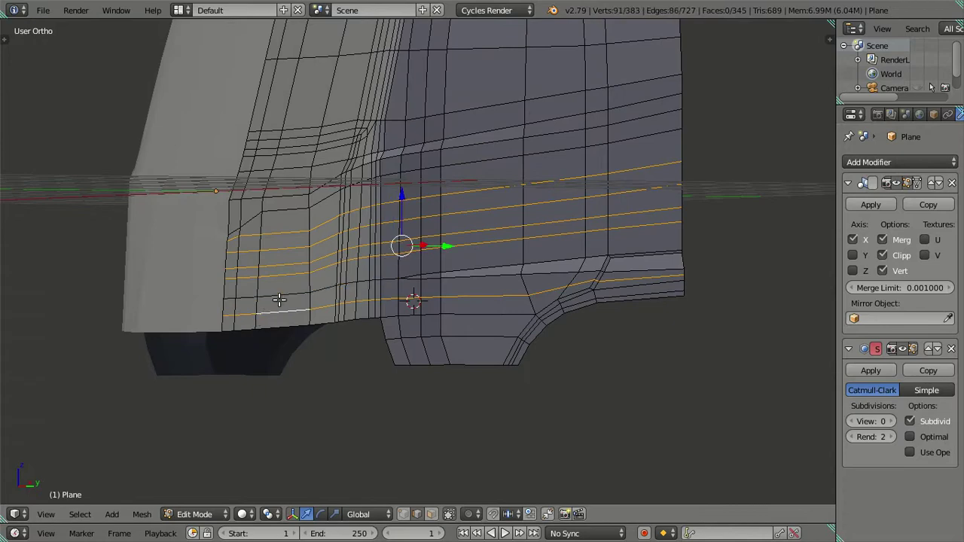
key(x)
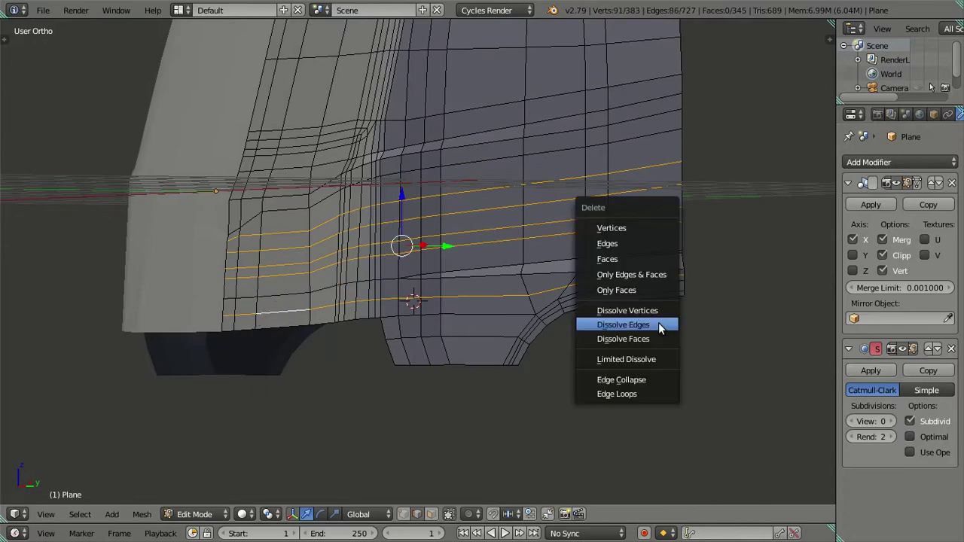
click(659, 328)
mouse_move(367, 280)
middle_down()
mouse_move(368, 312)
mouse_move(361, 305)
mouse_move(444, 304)
mouse_move(443, 314)
middle_up()
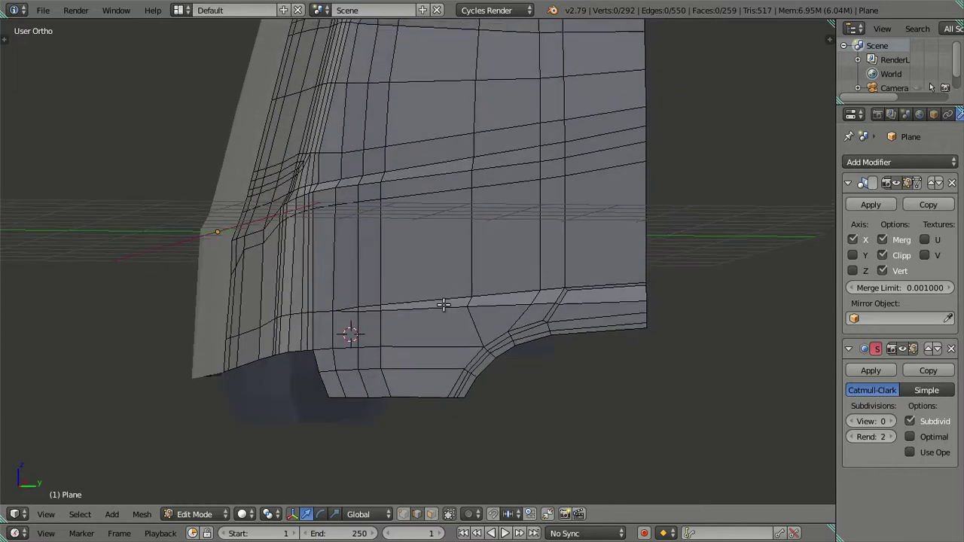
scroll(444, 304, down, 3)
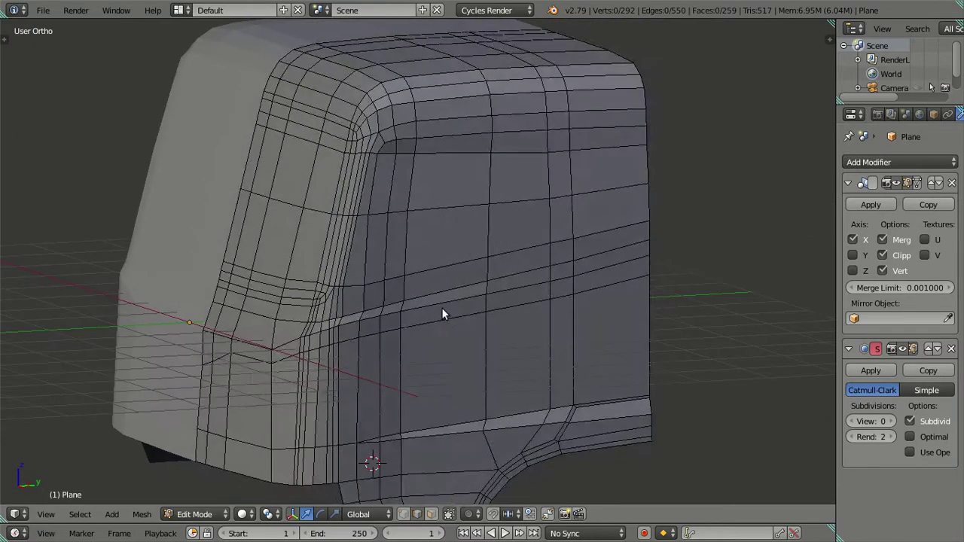
key(Tab)
mouse_move(424, 206)
middle_down()
mouse_move(374, 324)
mouse_move(447, 308)
mouse_move(484, 318)
mouse_move(470, 280)
middle_up()
key(Tab)
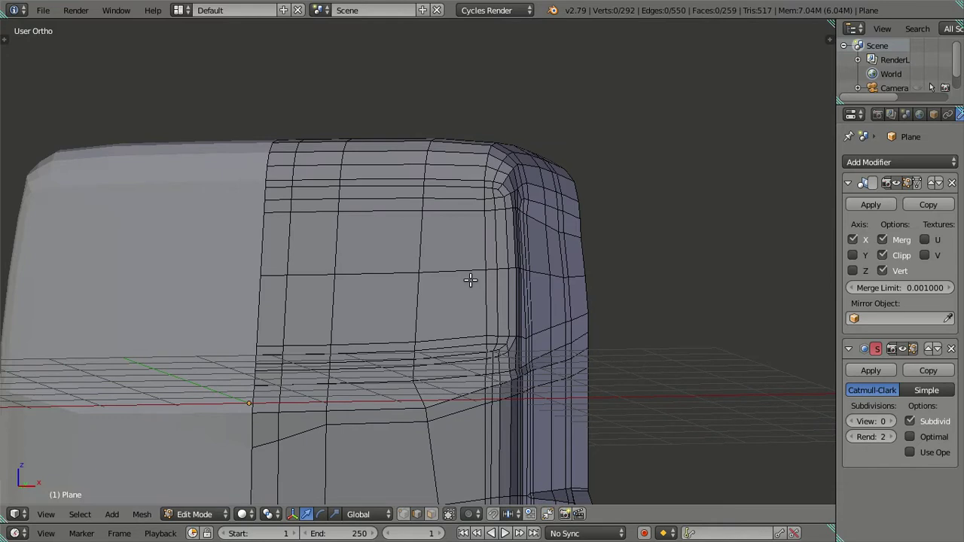
mouse_move(520, 107)
middle_down()
mouse_move(550, 224)
mouse_move(447, 273)
mouse_move(399, 314)
mouse_move(243, 298)
mouse_move(312, 329)
mouse_move(445, 357)
middle_up()
scroll(452, 241, down, 2)
key(Tab)
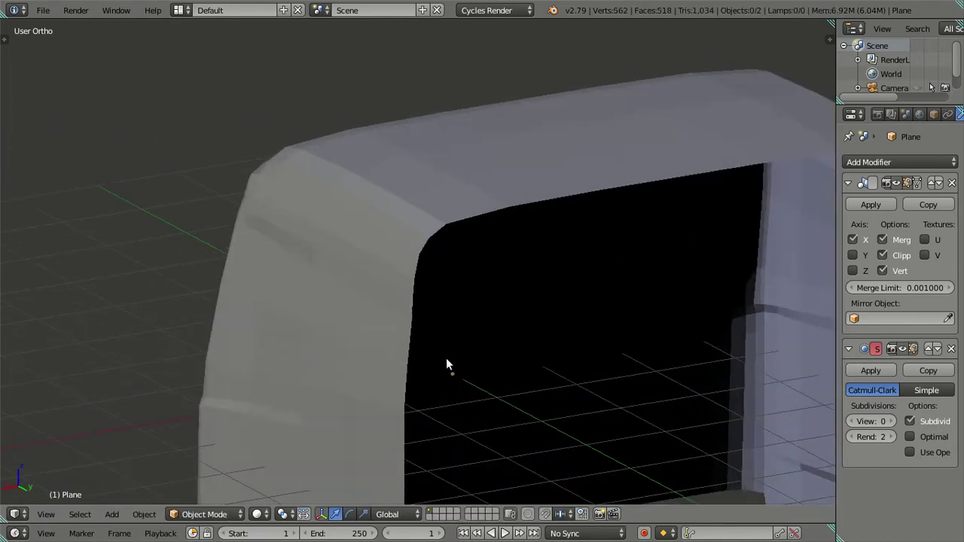
scroll(408, 303, up, 2)
scroll(357, 306, up, 2)
scroll(340, 314, up, 2)
key(Tab)
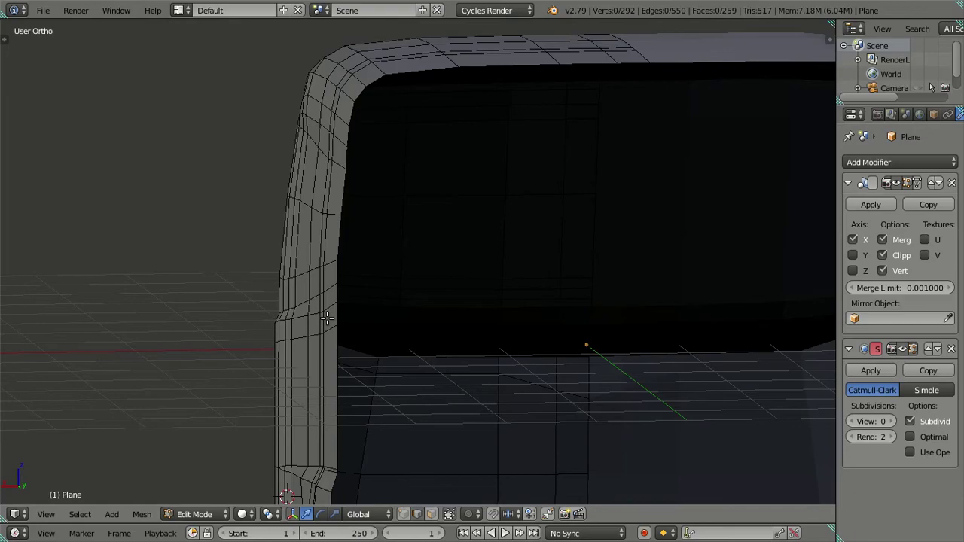
mouse_move(340, 320)
middle_down()
mouse_move(580, 284)
mouse_move(530, 269)
mouse_move(450, 297)
mouse_move(570, 241)
middle_up()
scroll(451, 297, down, 3)
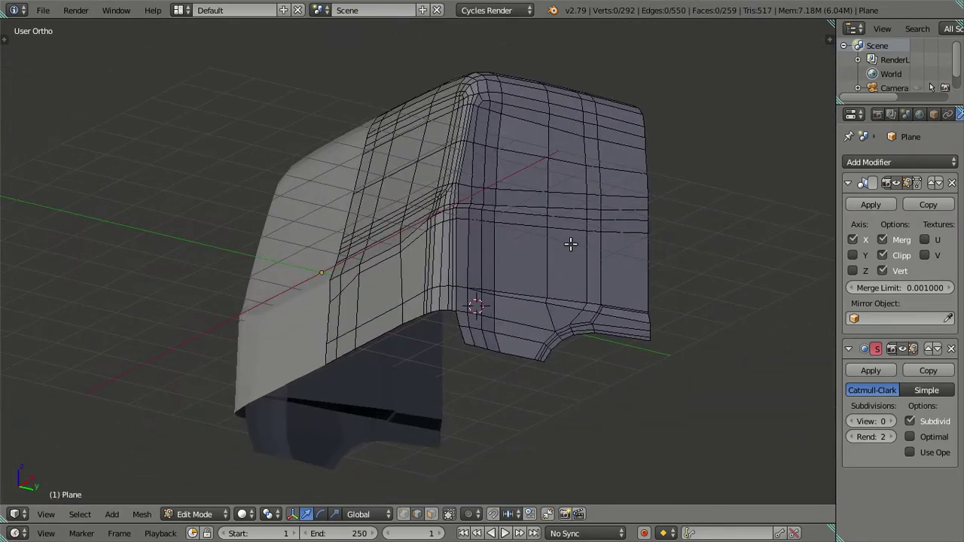
key(KP_3)
scroll(477, 318, up, 4)
scroll(442, 301, down, 2)
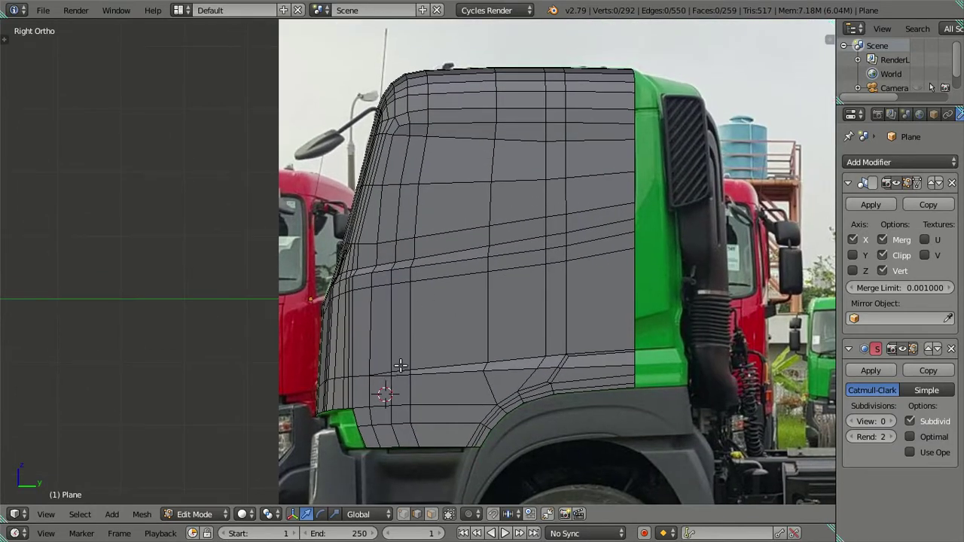
Step: Centre the cab in the side view and dissolve the selected short corner edge loop
shift+middle_drag(477, 327, 465, 326)
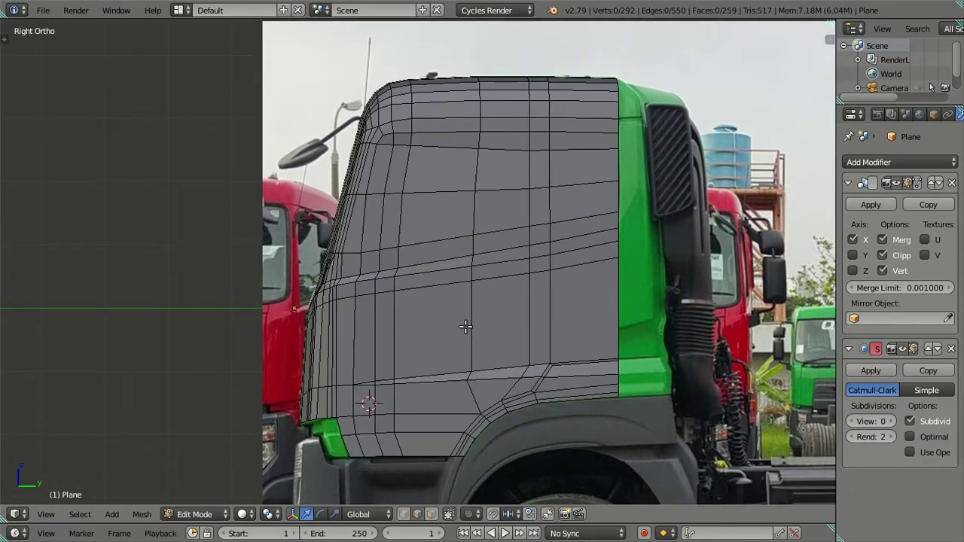
scroll(465, 325, down, 1)
scroll(465, 324, down, 1)
mouse_move(464, 324)
middle_down()
mouse_move(482, 334)
mouse_move(481, 348)
mouse_move(477, 275)
mouse_move(431, 328)
mouse_move(436, 281)
middle_up()
scroll(477, 275, up, 3)
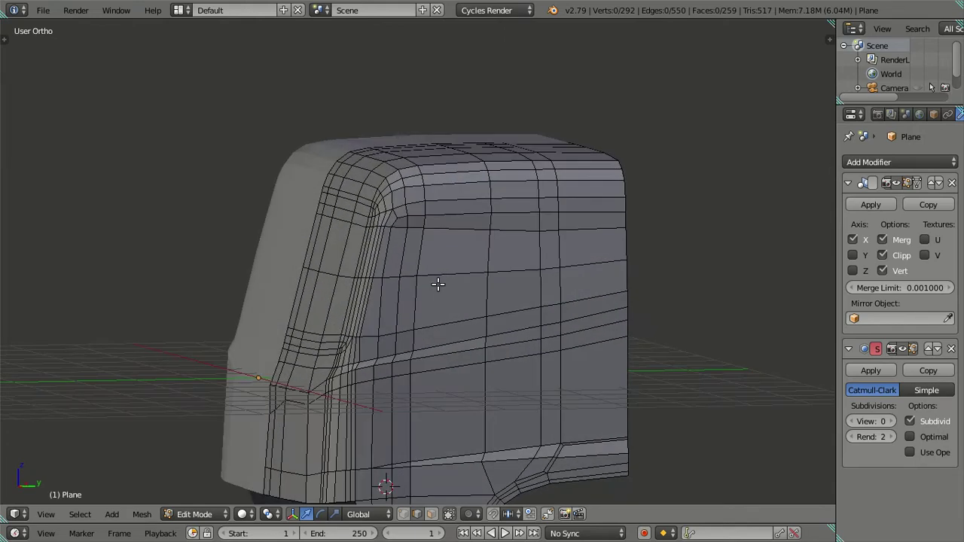
key(KP_3)
scroll(412, 292, up, 2)
shift+scroll(411, 292, up, 2)
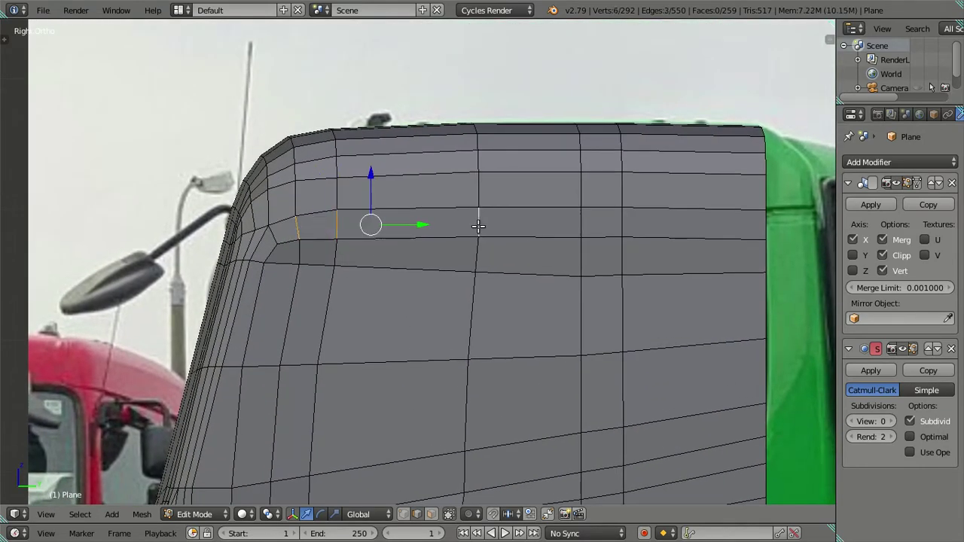
key(x)
click(545, 236)
Step: Select three vertical edge loops on the cab side and dissolve them
scroll(448, 279, down, 3)
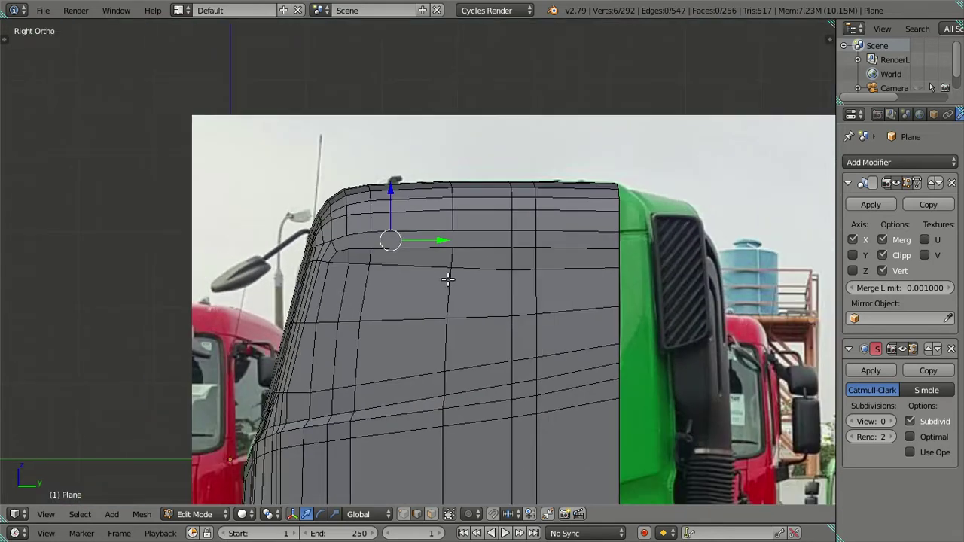
scroll(444, 301, down, 2)
shift+scroll(452, 278, down, 2)
scroll(445, 298, up, 1)
alt+right_click(449, 268)
alt+shift+right_click(375, 276)
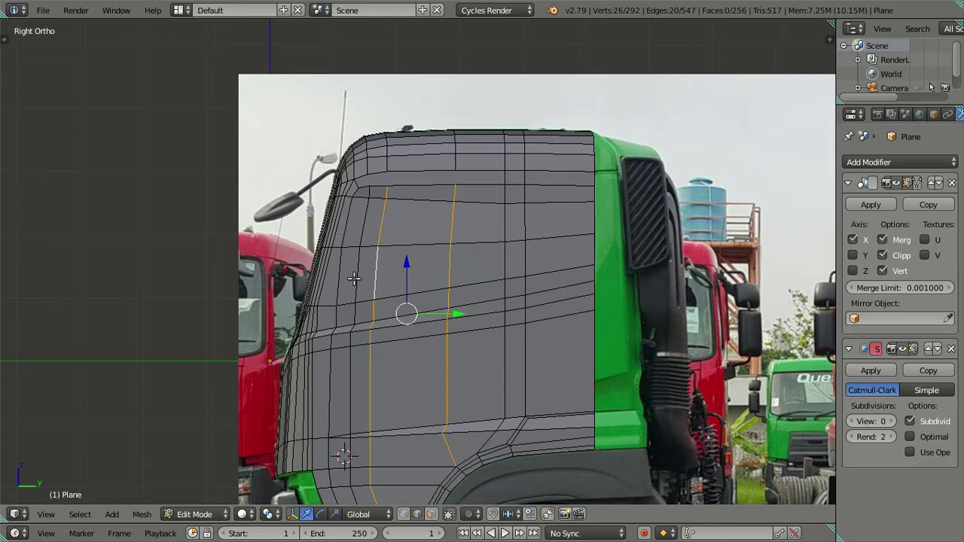
alt+shift+right_click(352, 280)
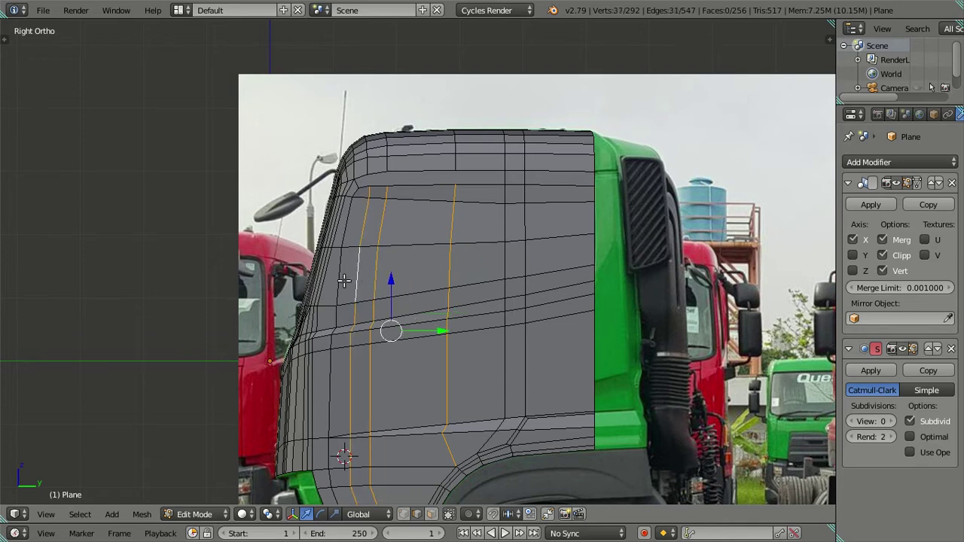
shift+middle_drag(457, 325, 482, 277)
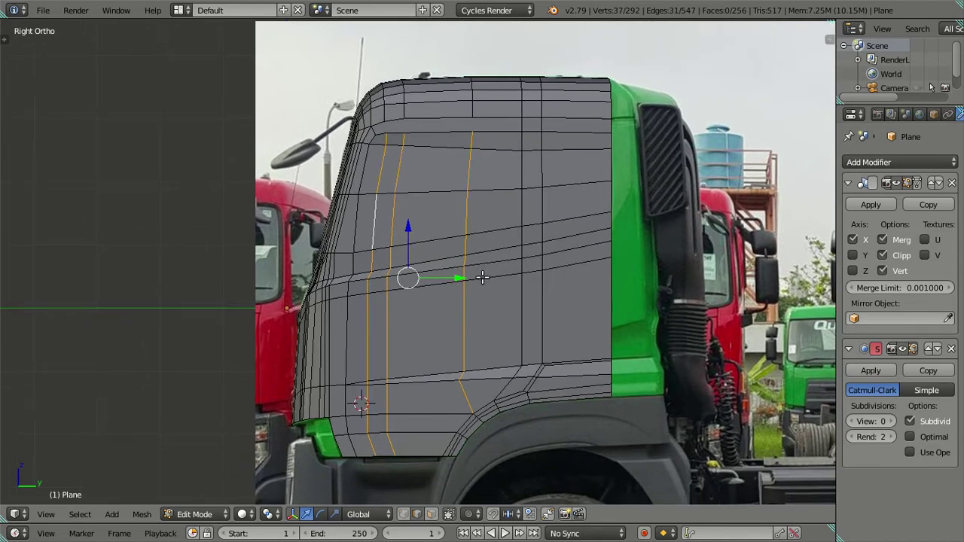
key(x)
click(518, 296)
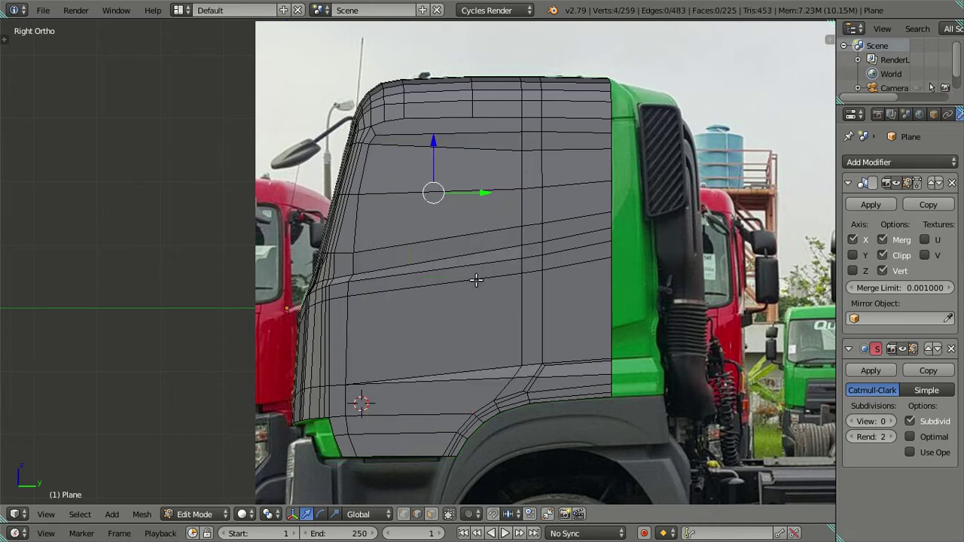
Step: Deselect everything and switch to solid shading to check the reduced mesh
mouse_move(452, 256)
shift+middle_down()
mouse_move(444, 301)
mouse_move(428, 284)
shift+middle_up()
key(a)
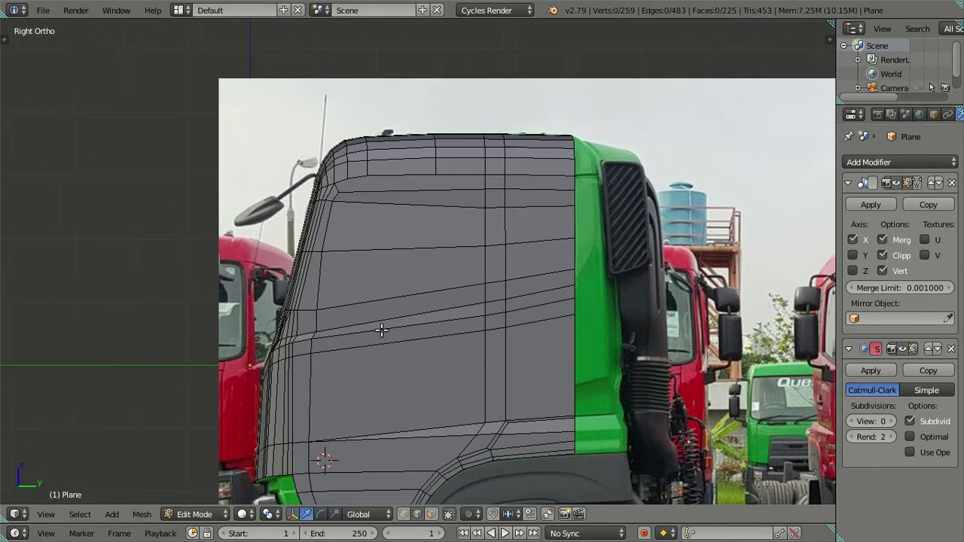
mouse_move(456, 321)
shift+middle_down()
mouse_move(409, 333)
mouse_move(493, 342)
mouse_move(536, 310)
mouse_move(540, 343)
mouse_move(504, 331)
shift+middle_up()
key(z)
key(Tab)
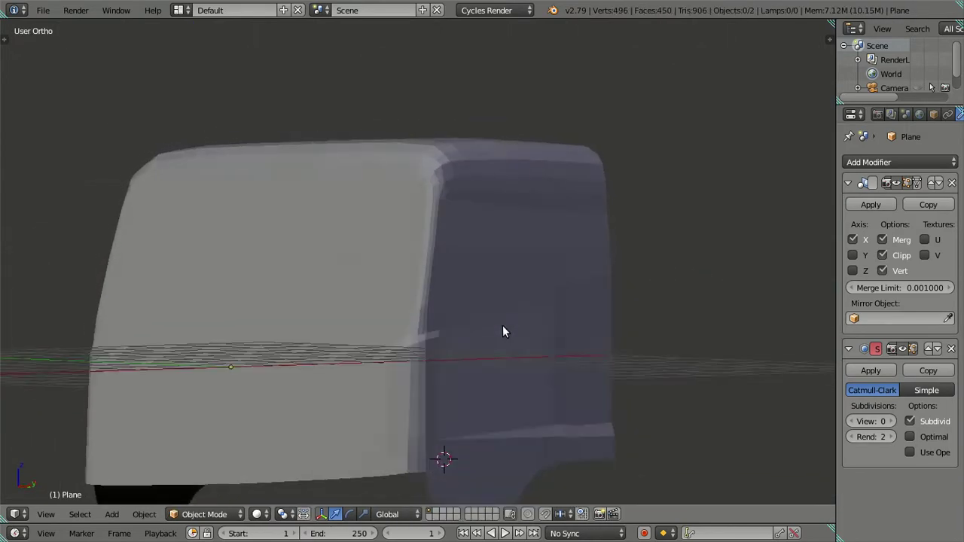
scroll(497, 327, up, 2)
scroll(479, 324, down, 4)
mouse_move(422, 318)
middle_down()
mouse_move(402, 370)
mouse_move(374, 329)
mouse_move(419, 391)
mouse_move(506, 354)
mouse_move(499, 301)
mouse_move(463, 255)
mouse_move(448, 394)
mouse_move(458, 389)
middle_up()
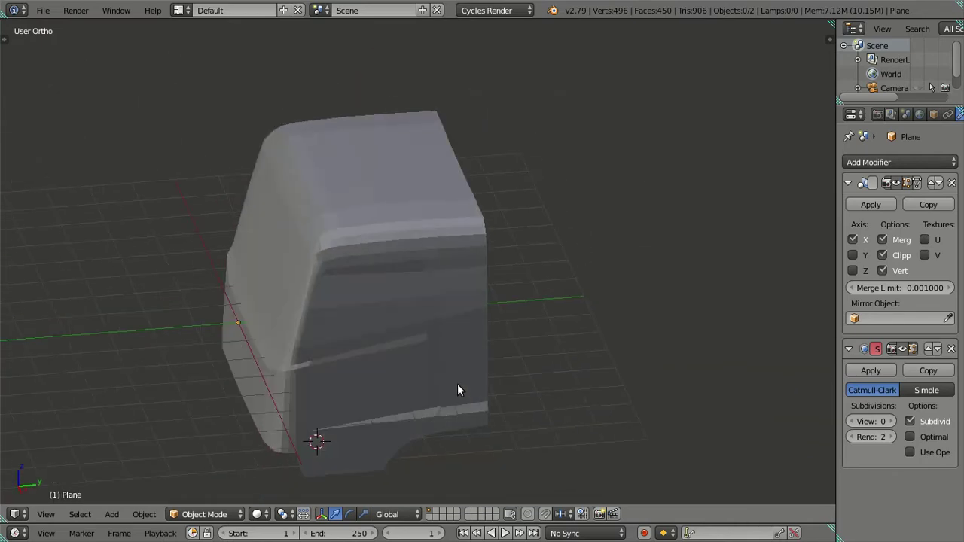
scroll(422, 363, up, 3)
scroll(341, 292, up, 1)
key(Tab)
mouse_move(467, 292)
middle_down()
mouse_move(458, 324)
mouse_move(383, 338)
middle_up()
Step: Frame the cab edge by the mirror in front view, toggling wireframe to compare with the photo
key(KP_1)
scroll(630, 270, down, 2)
shift+middle_drag(681, 209, 402, 344)
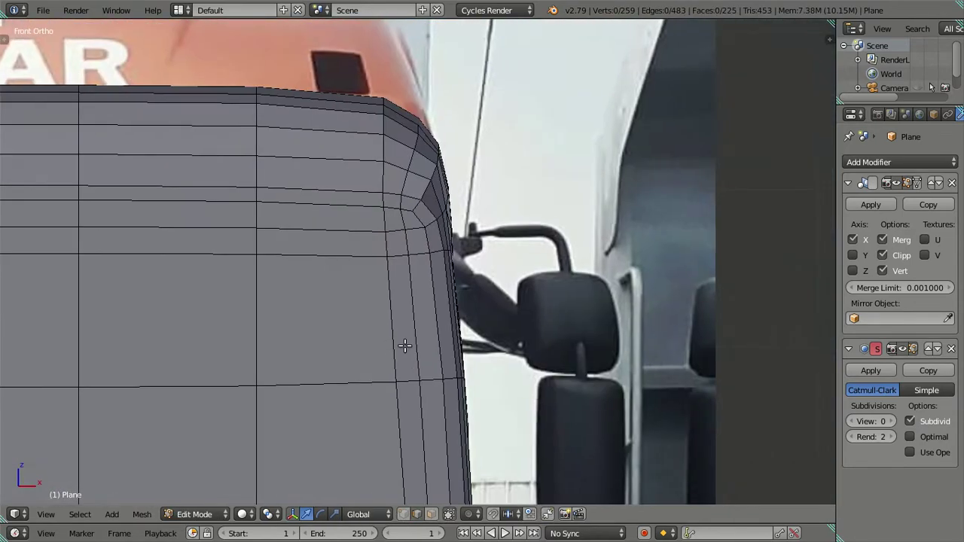
scroll(444, 294, up, 1)
scroll(447, 281, up, 1)
scroll(447, 281, down, 4)
key(z)
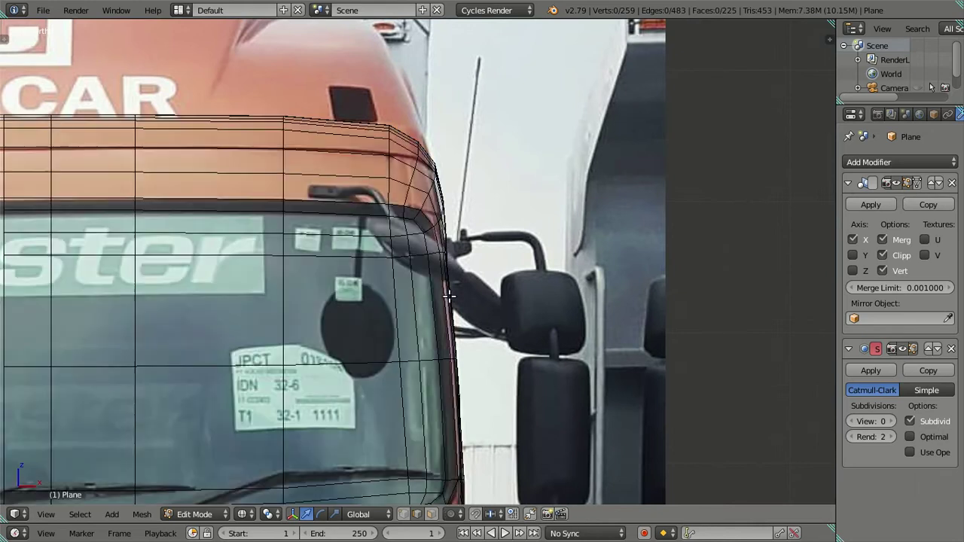
scroll(446, 275, up, 4)
scroll(446, 271, up, 2)
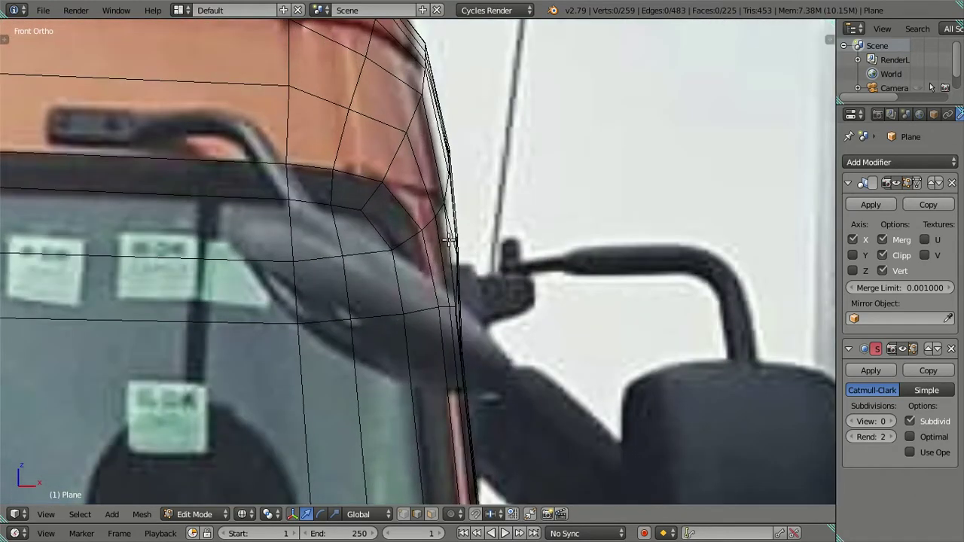
key(z)
scroll(451, 236, up, 1)
scroll(450, 236, up, 2)
scroll(487, 268, up, 1)
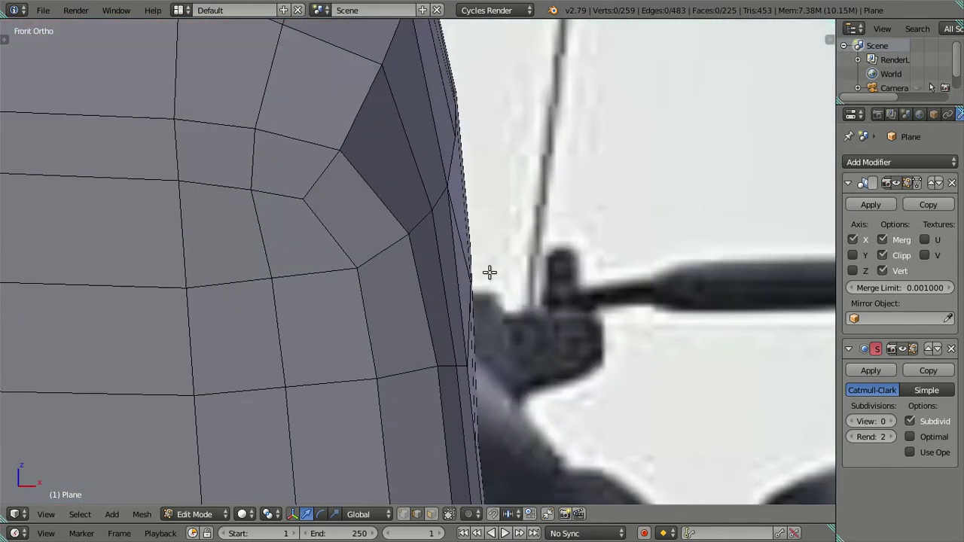
scroll(496, 283, down, 1)
Step: Select an edge on the cab's side corner and slide it along X to match the photo
key(KP_6)
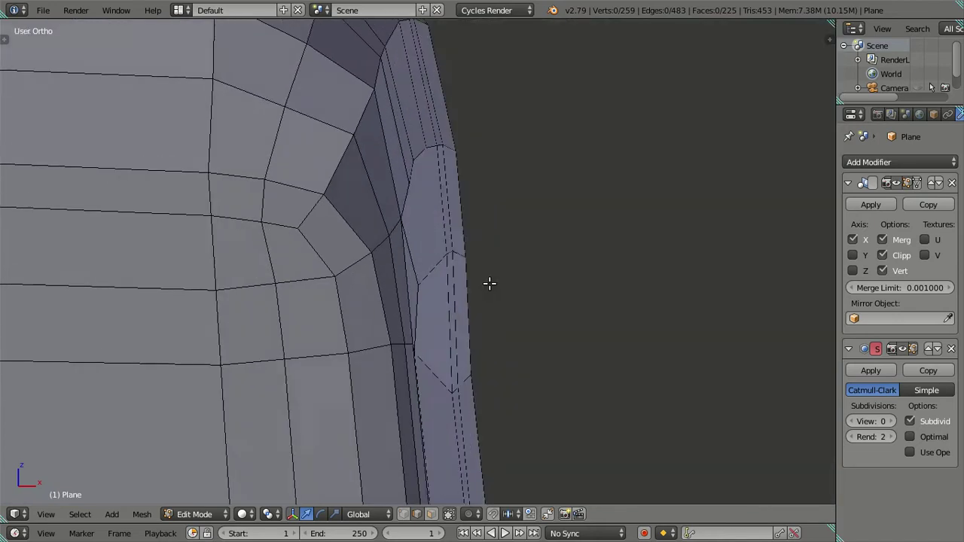
scroll(486, 280, up, 1)
scroll(437, 285, up, 1)
mouse_move(437, 285)
middle_down()
mouse_move(252, 286)
mouse_move(372, 265)
middle_up()
right_click(221, 261)
key(KP_1)
scroll(565, 300, up, 2)
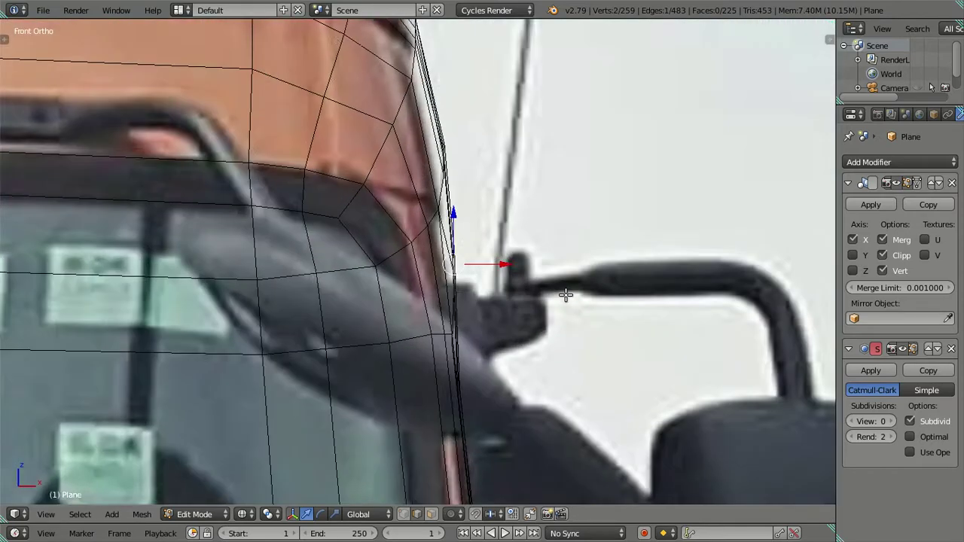
scroll(565, 299, up, 2)
key(g)
key(x)
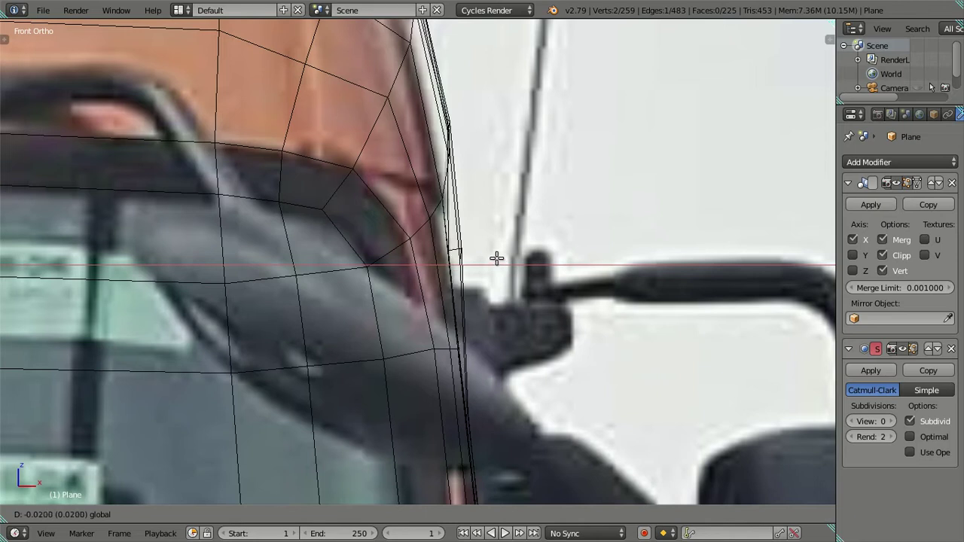
click(497, 259)
Step: Select two corner vertices out to the side edge and slide them sideways along X
scroll(508, 262, down, 3)
middle_drag(517, 263, 538, 296)
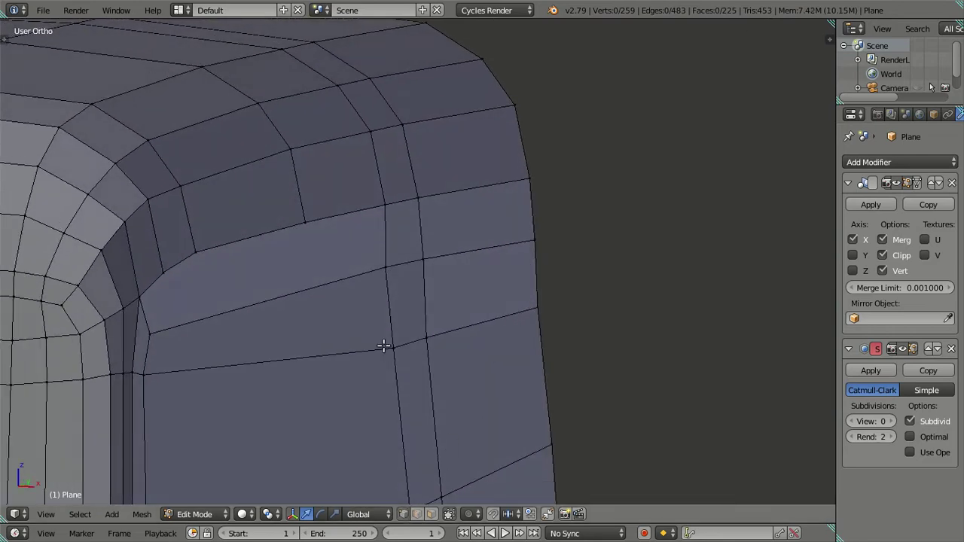
right_click(390, 257)
ctrl+right_click(525, 248)
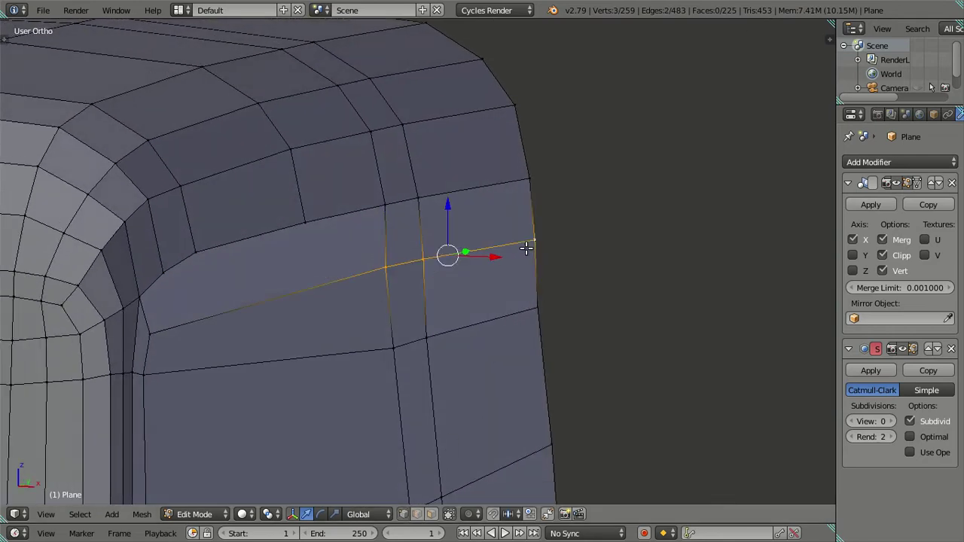
key(KP_1)
scroll(527, 275, up, 3)
scroll(537, 256, up, 3)
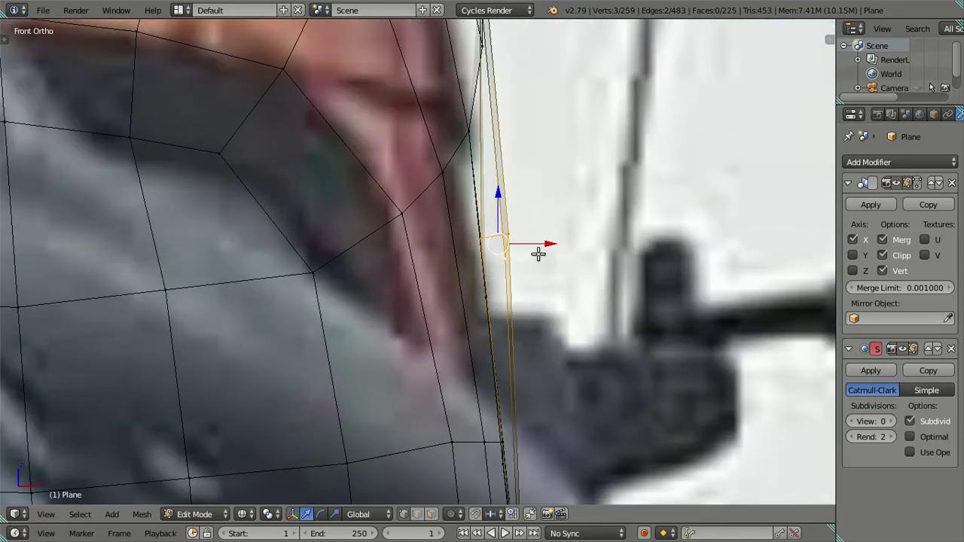
drag(556, 245, 548, 243)
Step: Drop vertices from the selection and shift the remaining corner vertex along X, then deselect
key(c)
middle_click(458, 234)
key(Escape)
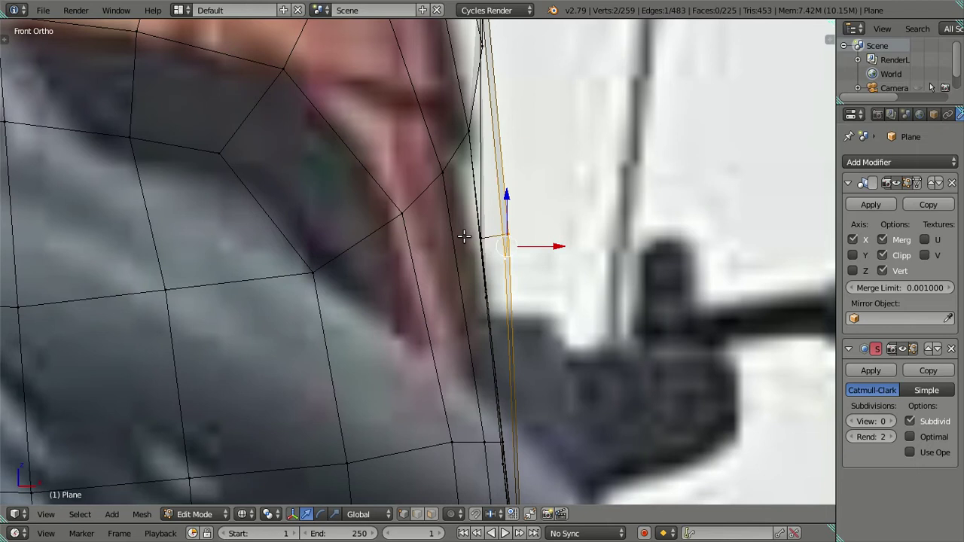
drag(557, 242, 538, 243)
key(c)
middle_click(482, 279)
key(Escape)
key(g)
key(x)
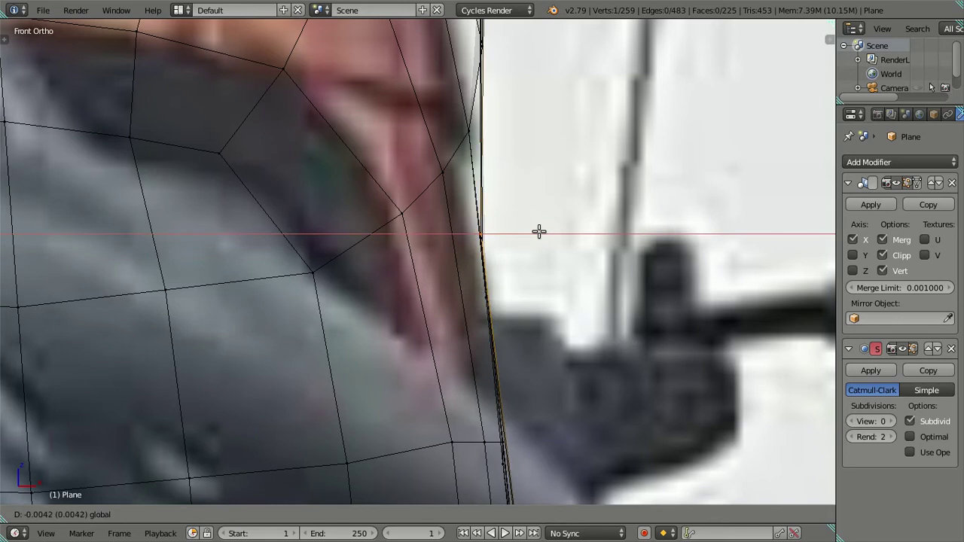
click(533, 249)
scroll(533, 286, down, 2)
key(a)
Step: Preview the smoothed cab in Object Mode from an angle, then return to Edit Mode
shift+middle_drag(527, 340, 521, 181)
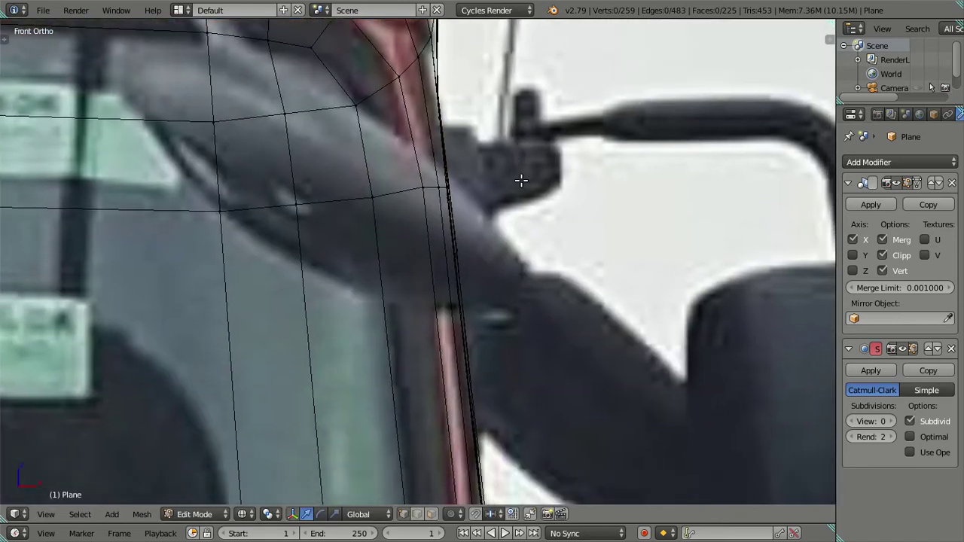
mouse_move(483, 153)
shift+middle_down()
mouse_move(473, 183)
mouse_move(524, 196)
mouse_move(478, 201)
shift+middle_up()
scroll(473, 183, down, 2)
key(z)
scroll(478, 201, down, 2)
key(Tab)
mouse_move(398, 312)
middle_down()
mouse_move(371, 253)
mouse_move(399, 249)
mouse_move(369, 223)
mouse_move(332, 282)
middle_up()
key(Tab)
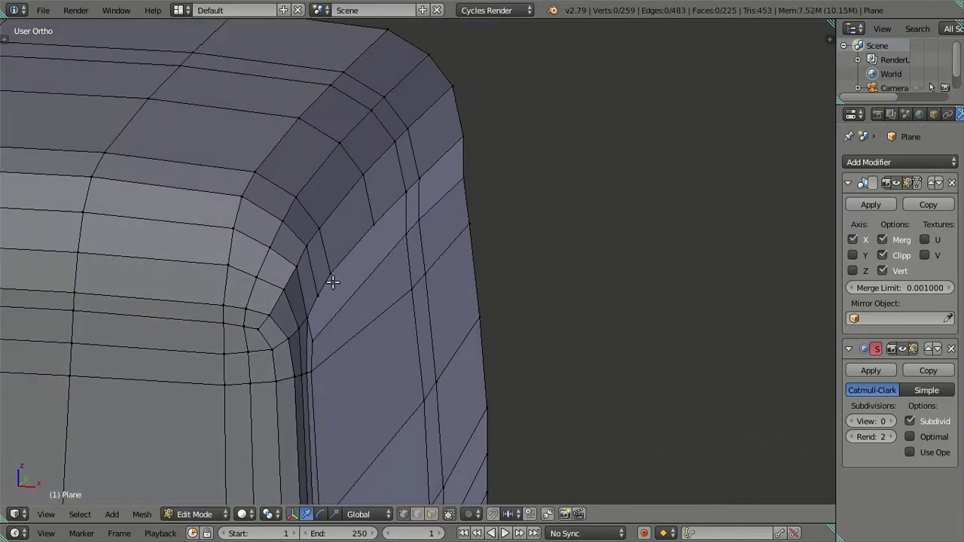
Step: Select the vertical corner edge loop and check it against the front reference photo
right_click(314, 291)
alt+click(466, 143)
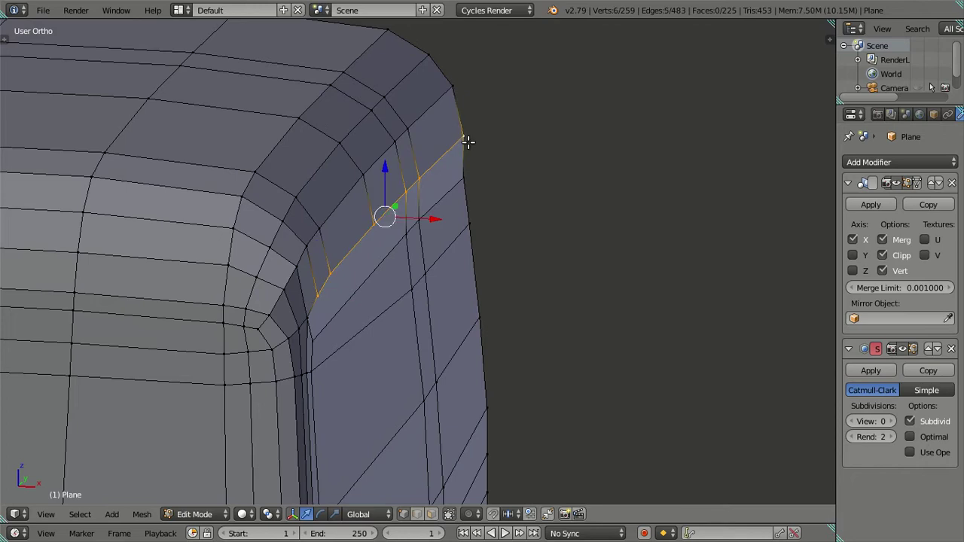
key(KP_1)
scroll(474, 203, up, 1)
scroll(470, 310, up, 1)
scroll(471, 311, up, 1)
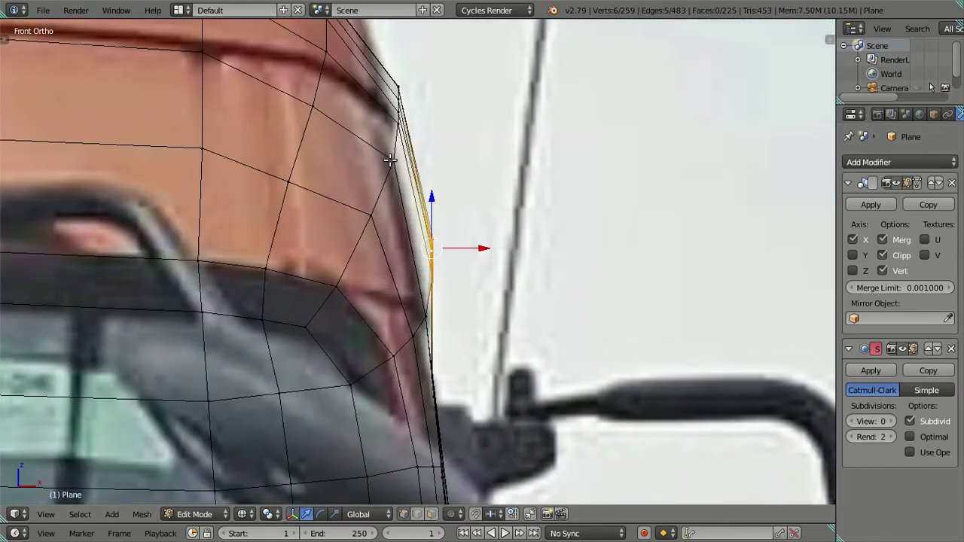
scroll(389, 159, down, 1)
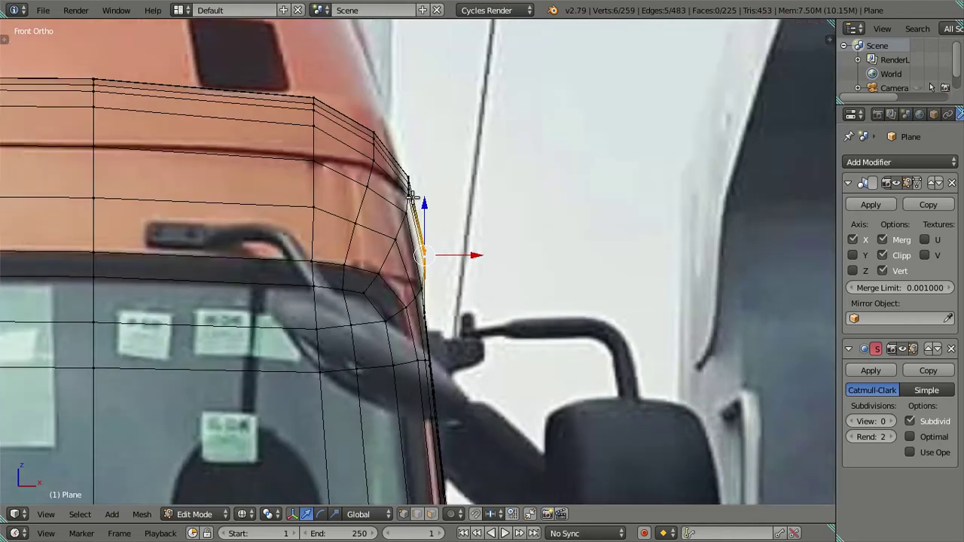
key(z)
mouse_move(520, 248)
middle_down()
mouse_move(478, 276)
mouse_move(469, 263)
mouse_move(450, 273)
mouse_move(500, 263)
mouse_move(572, 282)
middle_up()
Step: Slide the corner edge loop inward along X over the wireframe photo, then deselect
key(KP_1)
scroll(529, 266, up, 3)
scroll(506, 265, up, 2)
key(z)
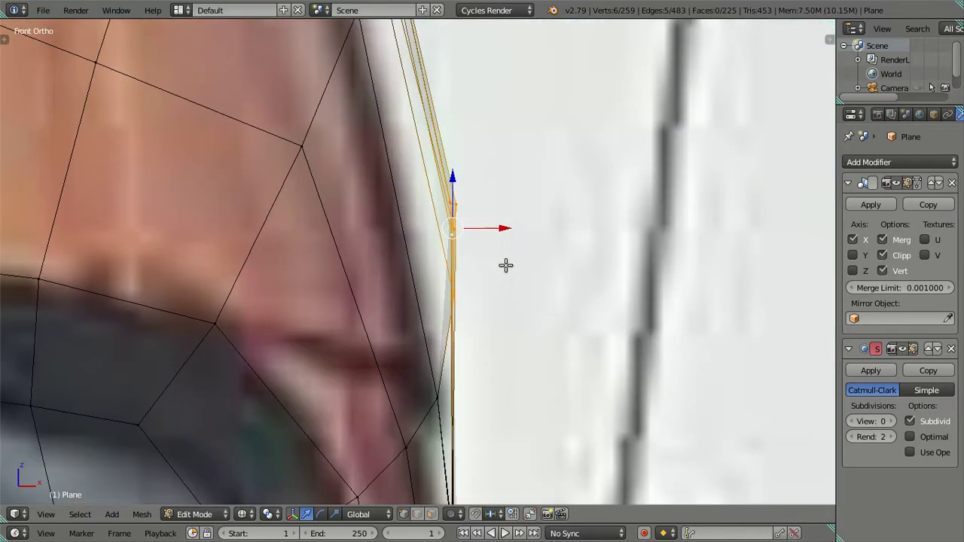
drag(504, 227, 473, 220)
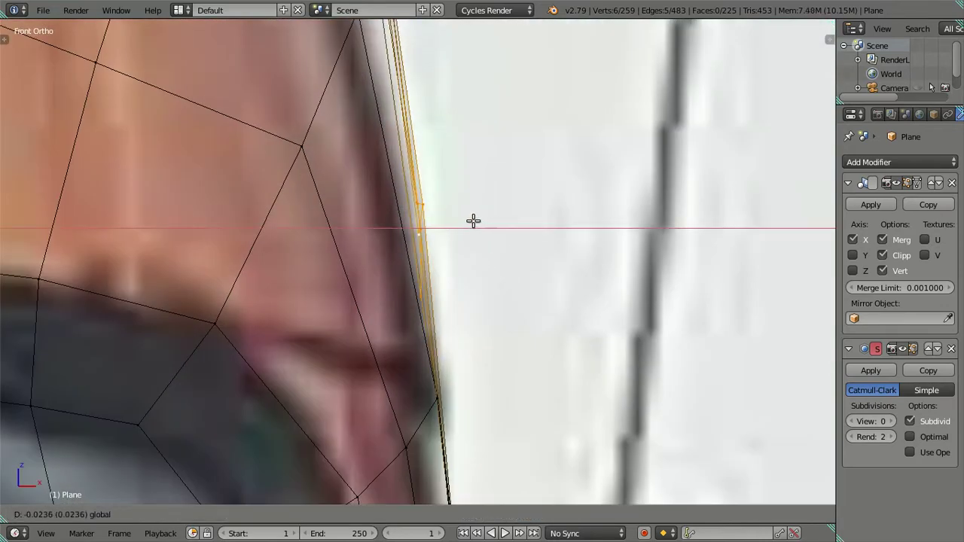
click(472, 221)
scroll(471, 226, down, 4)
scroll(470, 234, down, 1)
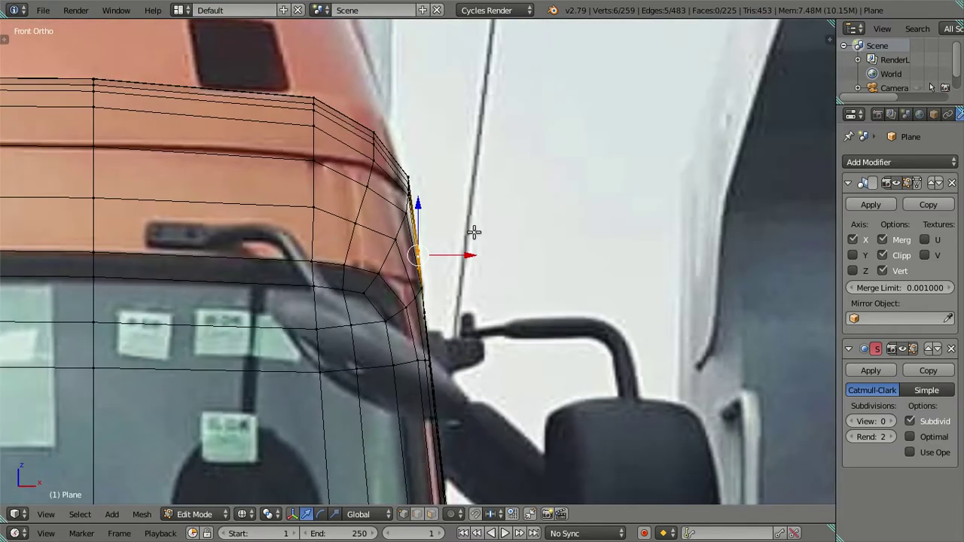
key(a)
Step: Select the roof-edge loop plus an extra corner vertex for the next adjustment
scroll(473, 231, up, 3)
right_click(396, 123)
middle_drag(504, 139, 480, 160)
scroll(480, 160, down, 3)
alt+right_click(466, 175)
key(KP_1)
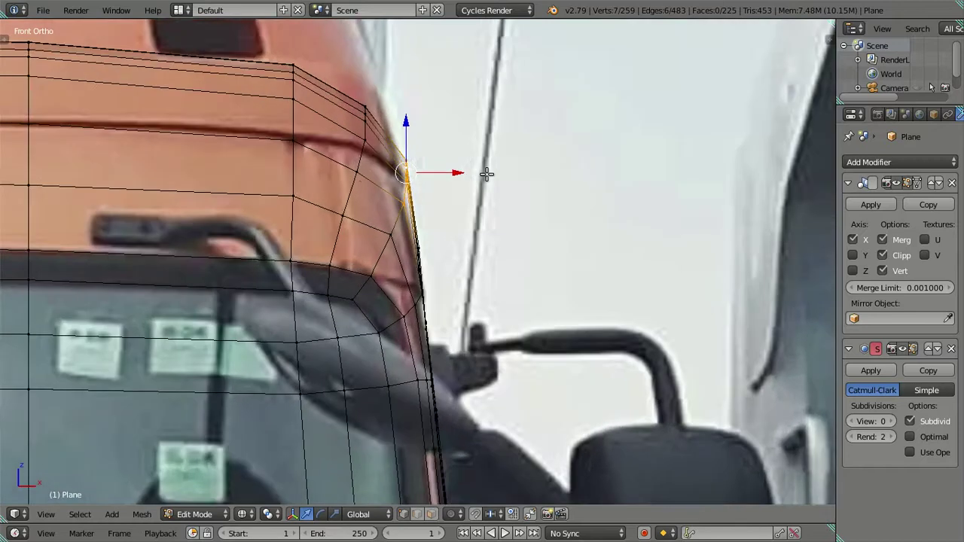
scroll(482, 175, up, 2)
scroll(404, 158, up, 2)
shift+right_click(372, 230)
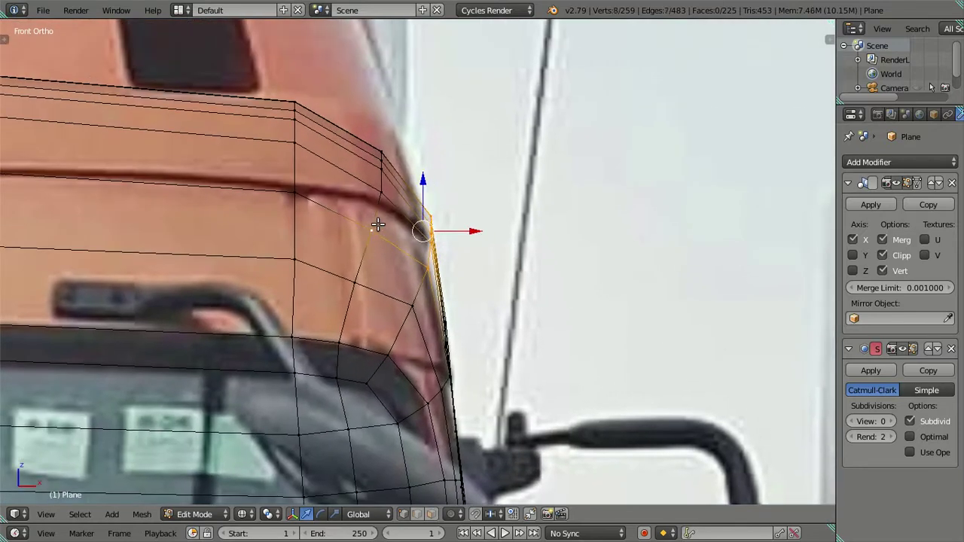
mouse_move(311, 243)
middle_down()
mouse_move(415, 289)
mouse_move(382, 286)
middle_up()
Step: Select the upper-right corner face rows and shift them sideways along X in front view
key(ctrl+z)
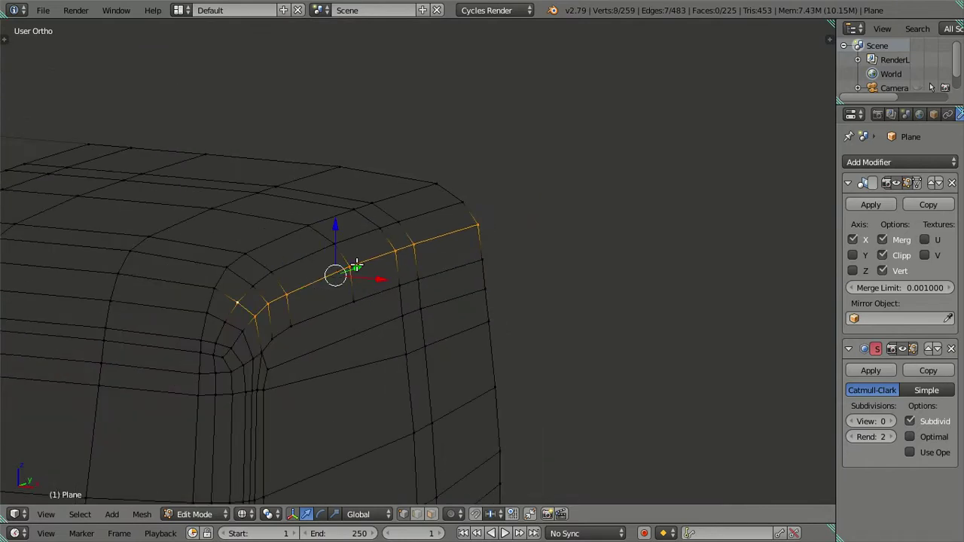
ctrl+right_click(463, 208)
shift+right_click(203, 305)
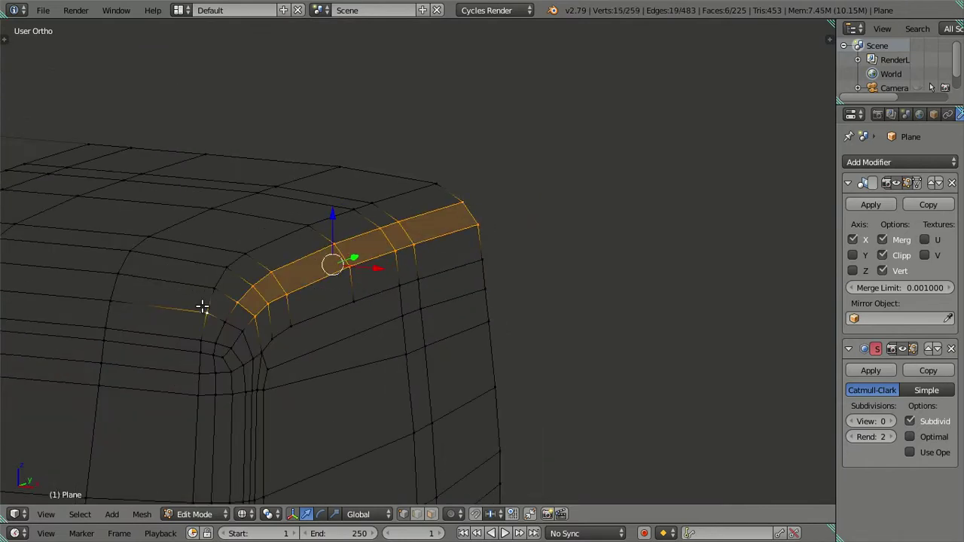
ctrl+right_click(462, 194)
key(KP_1)
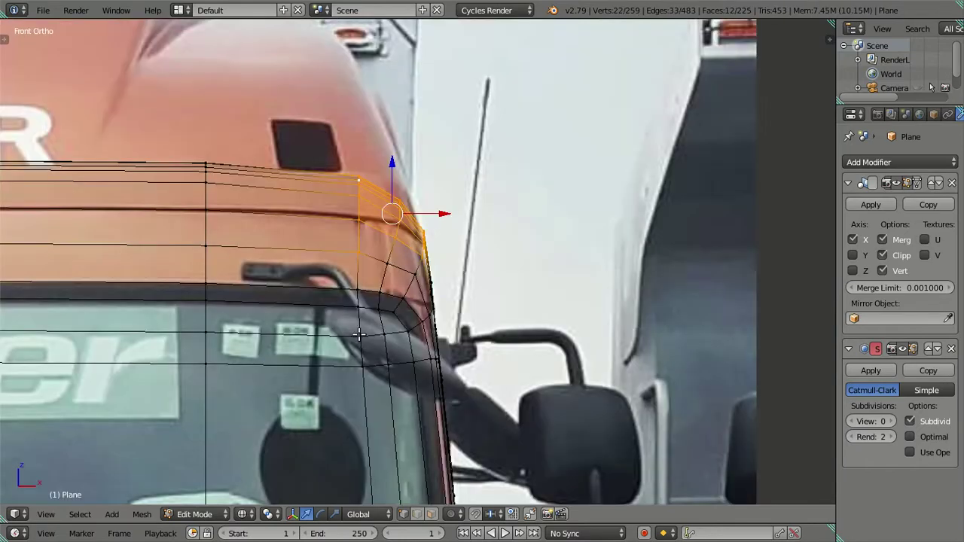
scroll(409, 229, up, 3)
scroll(408, 229, up, 2)
scroll(408, 229, up, 2)
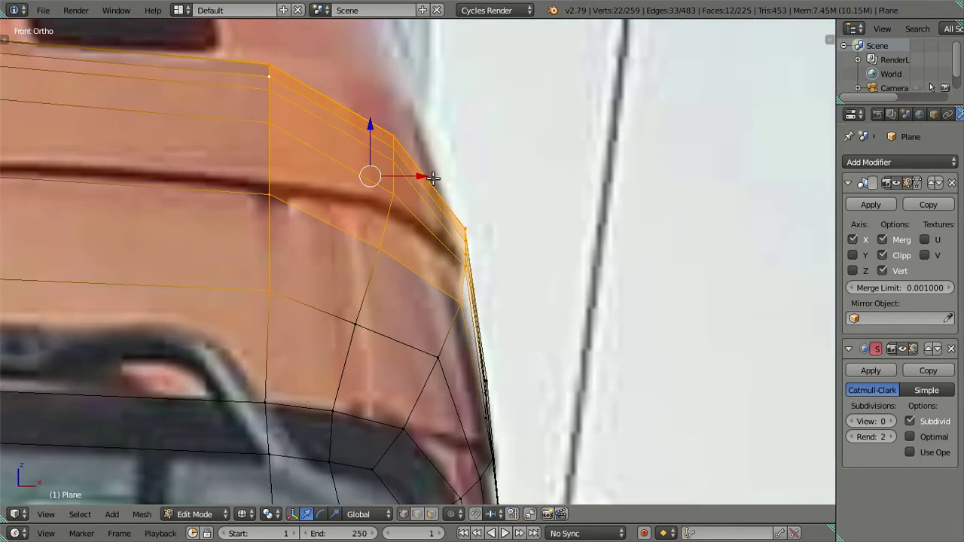
key(g)
key(x)
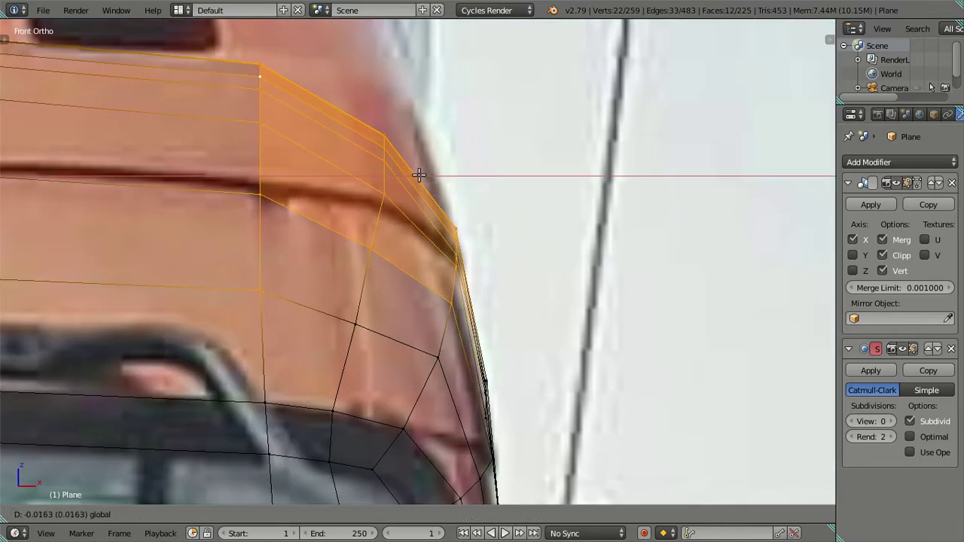
click(419, 175)
Step: Add two vertices from the next row and fine-tune the rows' sideways offset
scroll(415, 197, down, 1)
scroll(438, 272, up, 2)
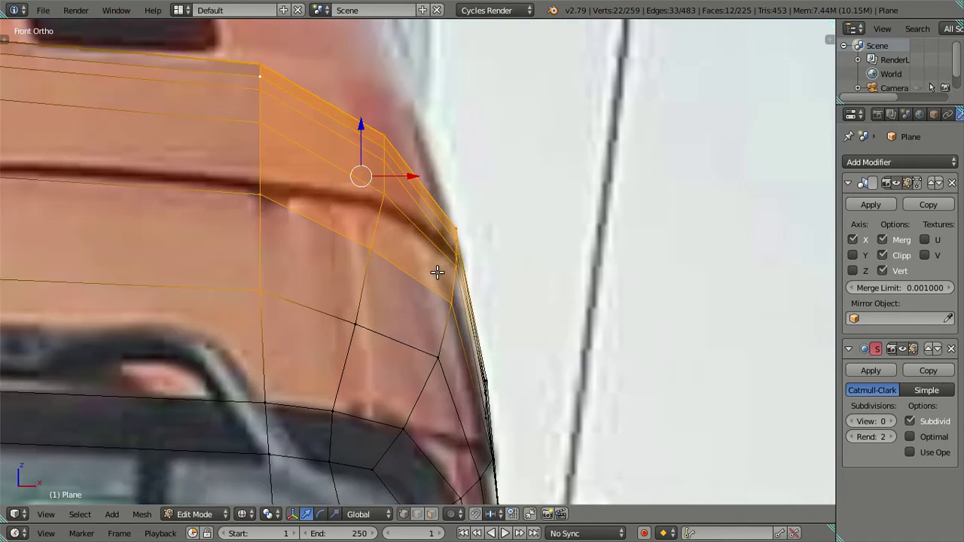
shift+click(434, 355)
shift+click(353, 323)
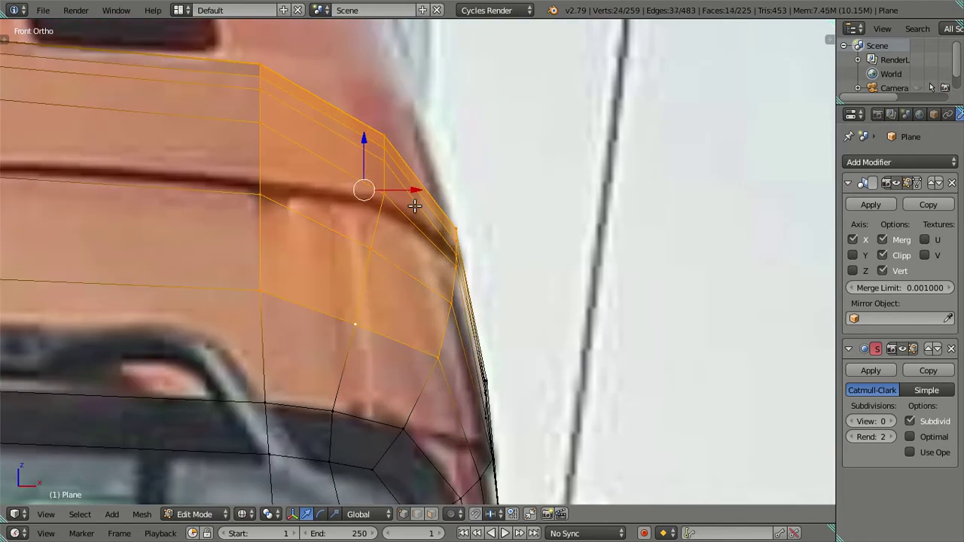
drag(410, 191, 410, 188)
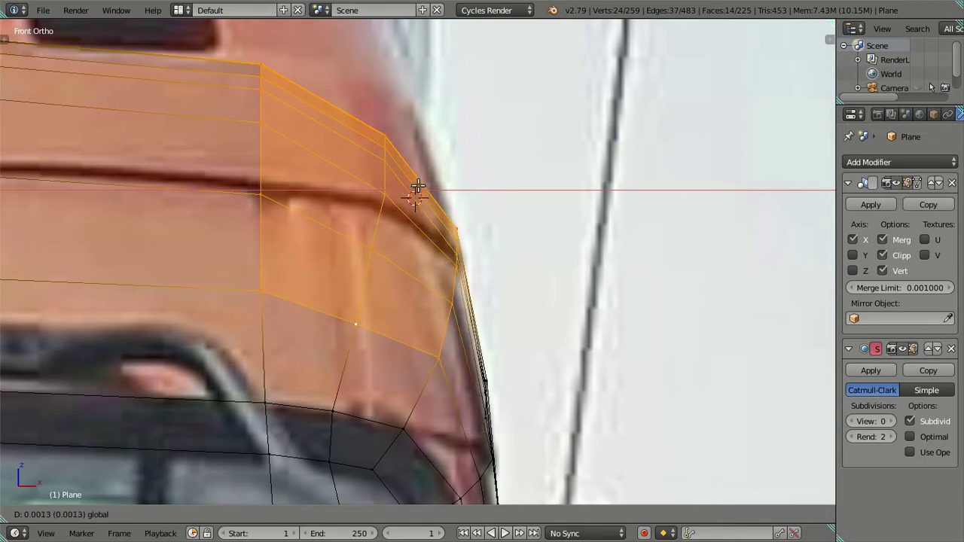
drag(410, 186, 414, 192)
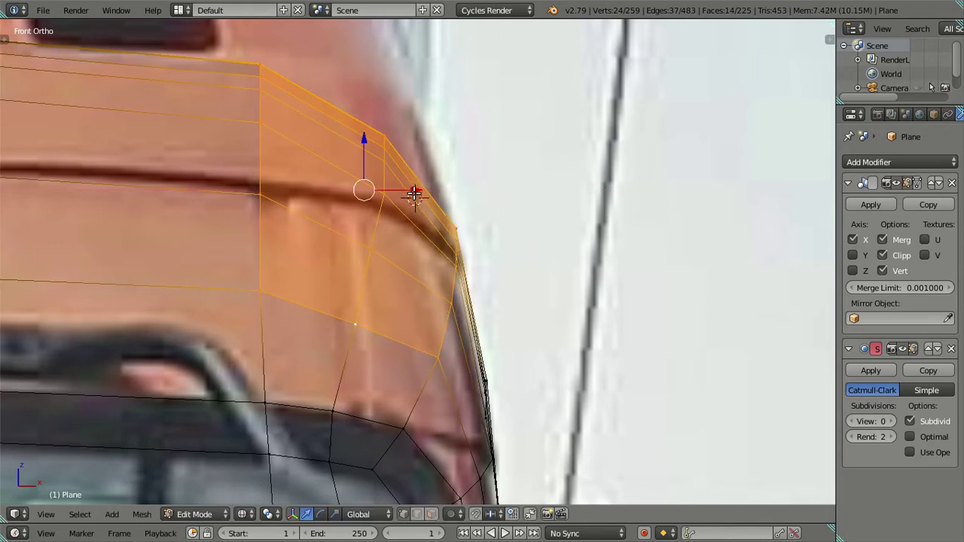
Step: Nudge two vertices below the corner rows 0.01 units left along X, then deselect
alt+shift+right_click(261, 248)
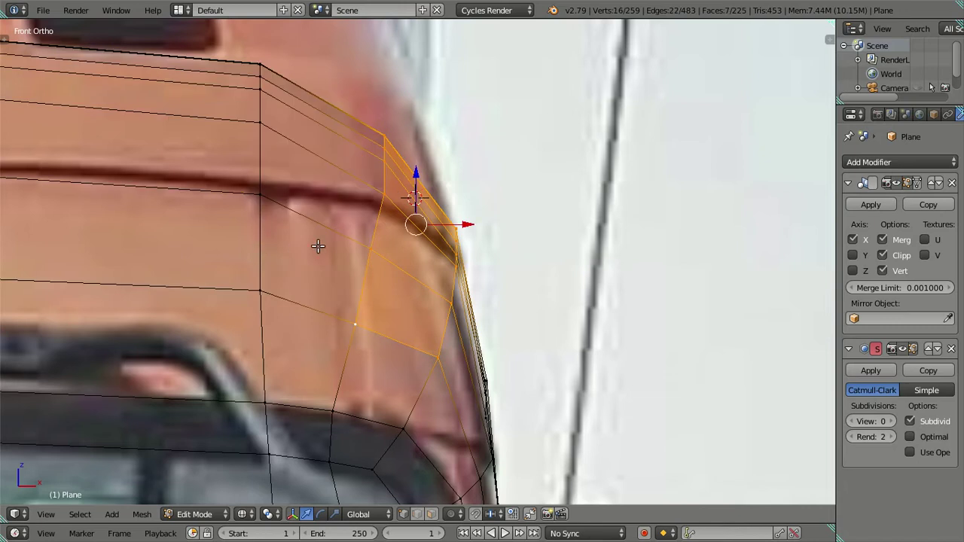
right_click(365, 329)
shift+right_click(425, 364)
drag(457, 338, 447, 338)
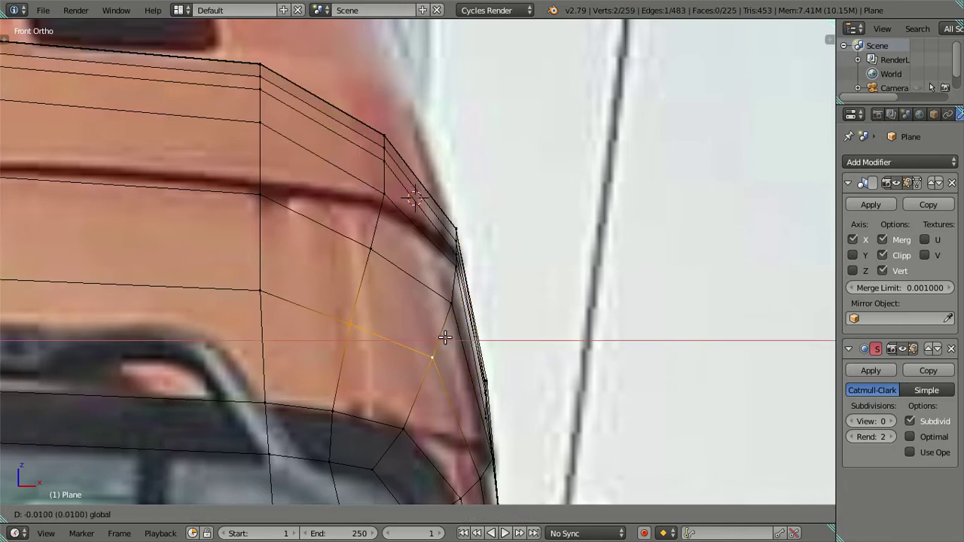
click(447, 338)
key(a)
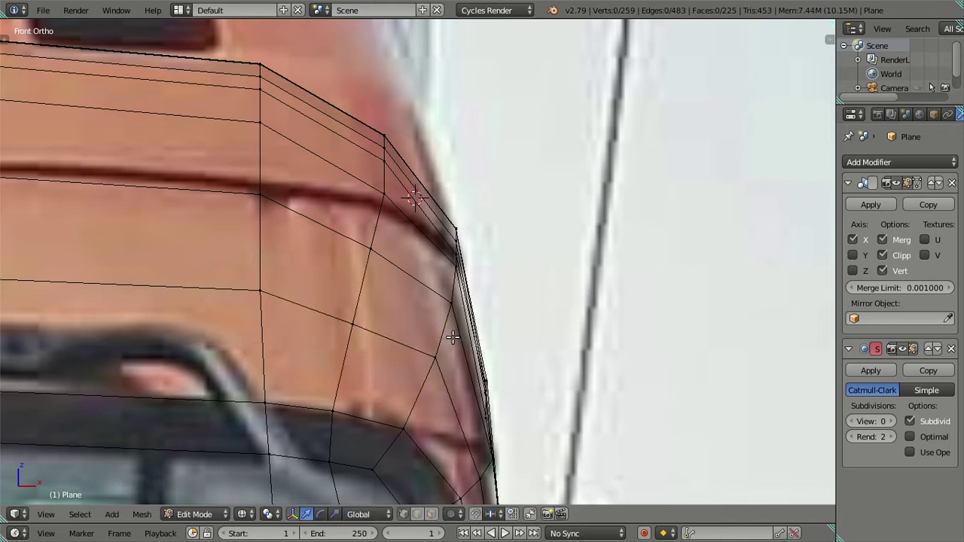
Step: Inspect the mesh at an angle and select a vertex on the cab side edge
scroll(452, 337, down, 5)
scroll(501, 354, up, 5)
mouse_move(467, 297)
middle_down()
mouse_move(269, 311)
mouse_move(338, 298)
mouse_move(437, 308)
middle_up()
key(z)
key(z)
scroll(463, 315, up, 2)
right_click(464, 315)
right_click(437, 396)
Step: Slide the corner edge loop along X to line up with the front reference photo
scroll(493, 359, down, 3)
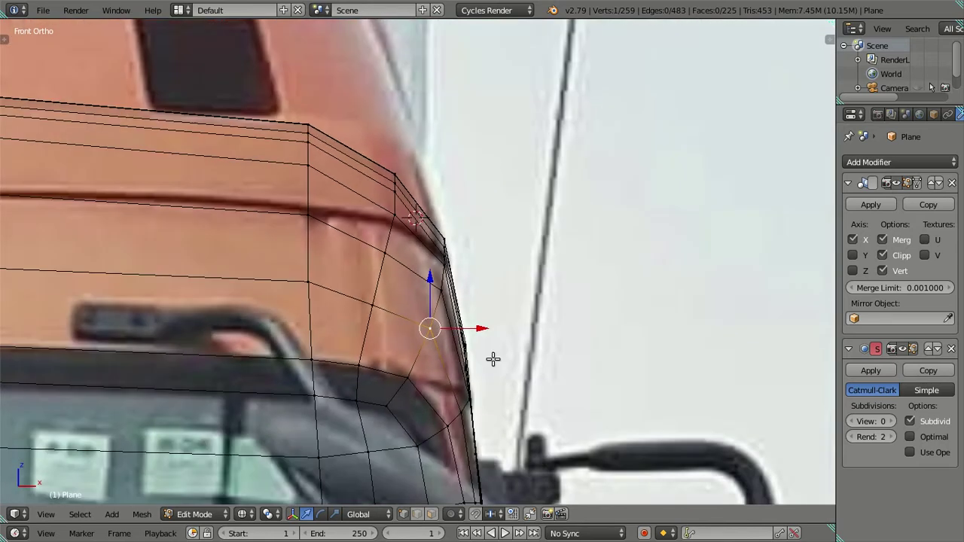
key(z)
middle_drag(493, 359, 463, 351)
scroll(462, 351, up, 3)
alt+right_click(595, 252)
key(KP_1)
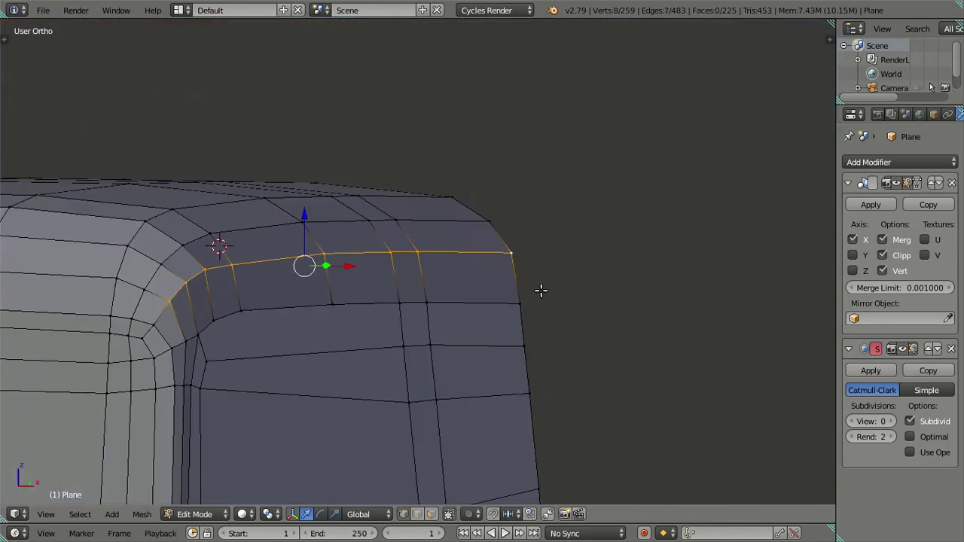
scroll(531, 316, up, 2)
key(z)
scroll(510, 317, up, 1)
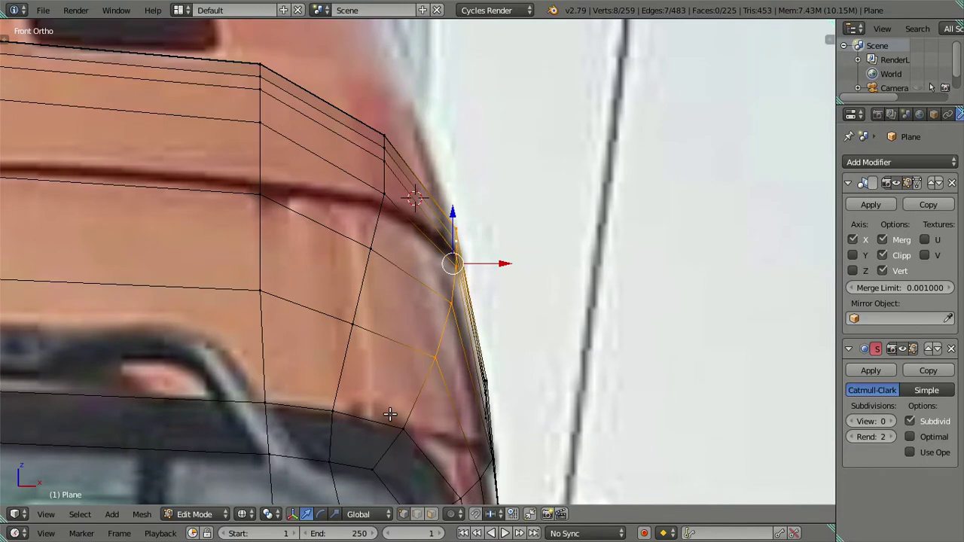
key(g)
key(x)
click(499, 263)
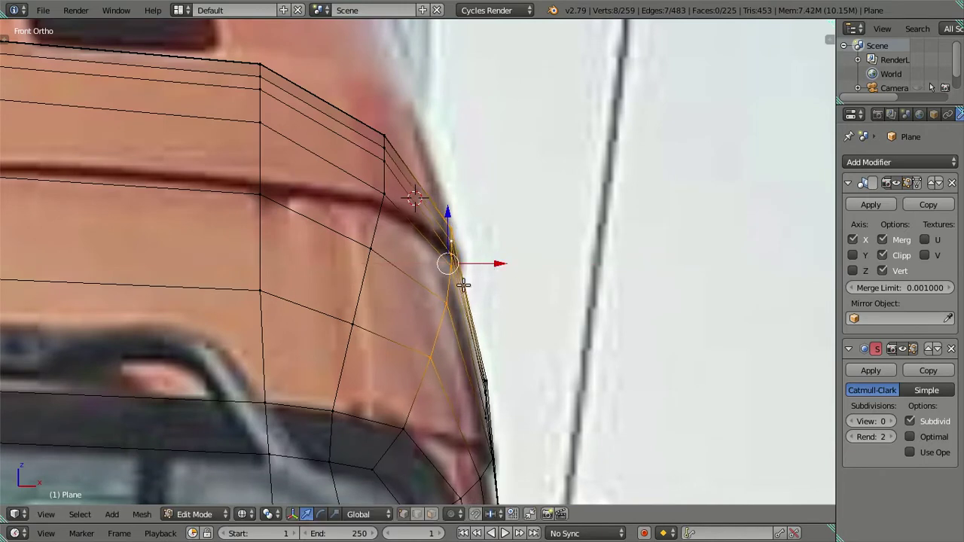
Step: Select a second corner edge loop and nudge it slightly left along X onto the outline
key(a)
scroll(457, 292, down, 1)
scroll(457, 241, up, 2)
scroll(452, 250, up, 1)
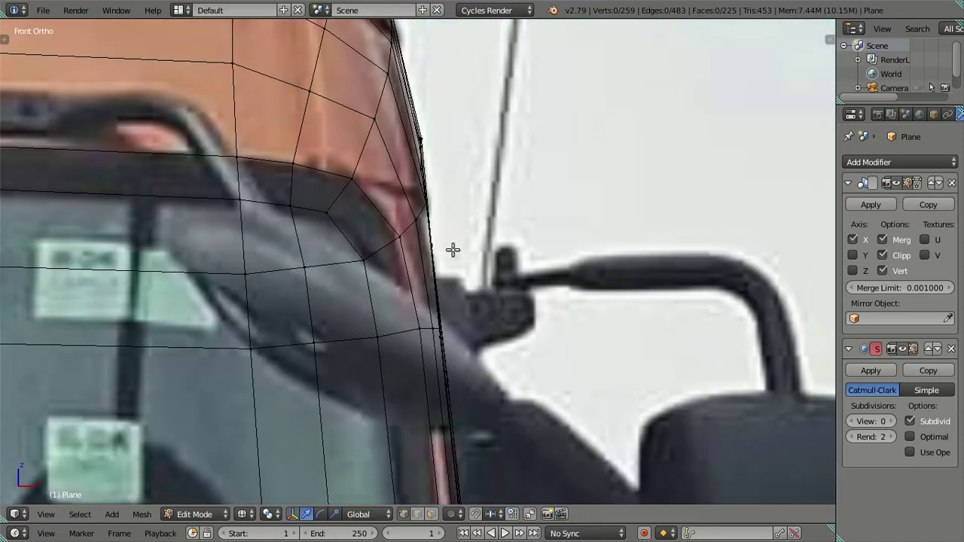
scroll(445, 248, up, 1)
key(z)
right_click(413, 212)
mouse_move(415, 209)
middle_down()
mouse_move(503, 260)
mouse_move(466, 264)
middle_up()
alt+right_click(512, 188)
key(KP_1)
scroll(475, 222, up, 2)
scroll(475, 226, up, 2)
key(z)
mouse_move(456, 166)
shift+middle_down()
mouse_move(454, 314)
mouse_move(460, 287)
shift+middle_up()
drag(476, 159, 471, 158)
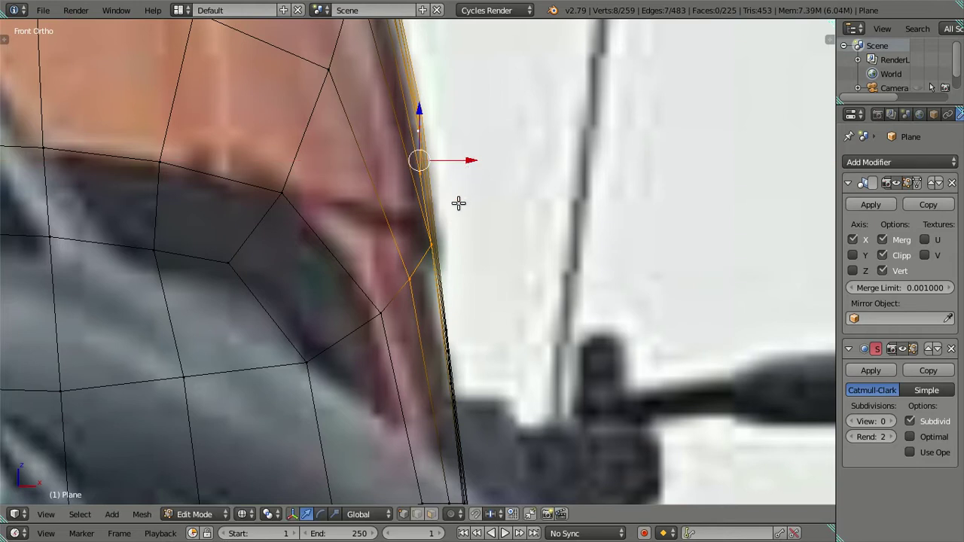
Step: Select a single side-edge vertex and move it along X toward the photo outline
scroll(457, 286, up, 3)
shift+scroll(457, 287, up, 1)
right_click(419, 209)
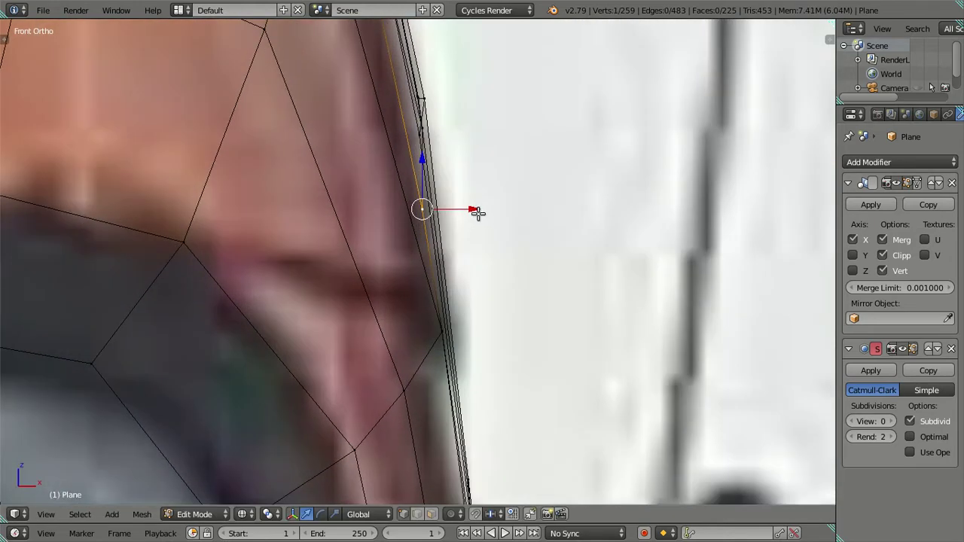
drag(474, 209, 484, 208)
scroll(484, 209, up, 3)
shift+scroll(447, 237, up, 1)
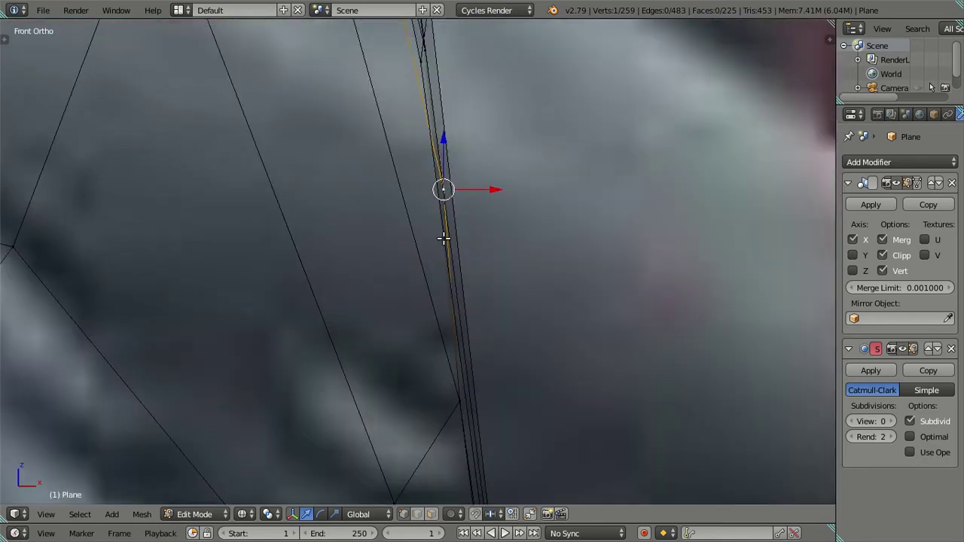
shift+scroll(431, 298, up, 4)
scroll(422, 226, down, 3)
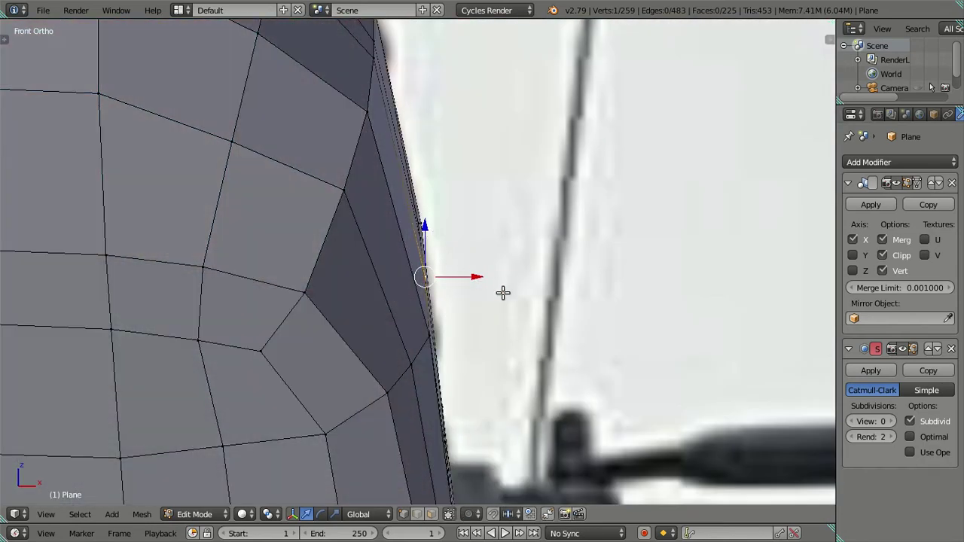
Step: Inspect the mesh corner and narrow the selection to one front pillar vertex in front view
middle_drag(502, 290, 460, 301)
scroll(458, 298, down, 2)
scroll(376, 301, down, 1)
scroll(290, 293, up, 3)
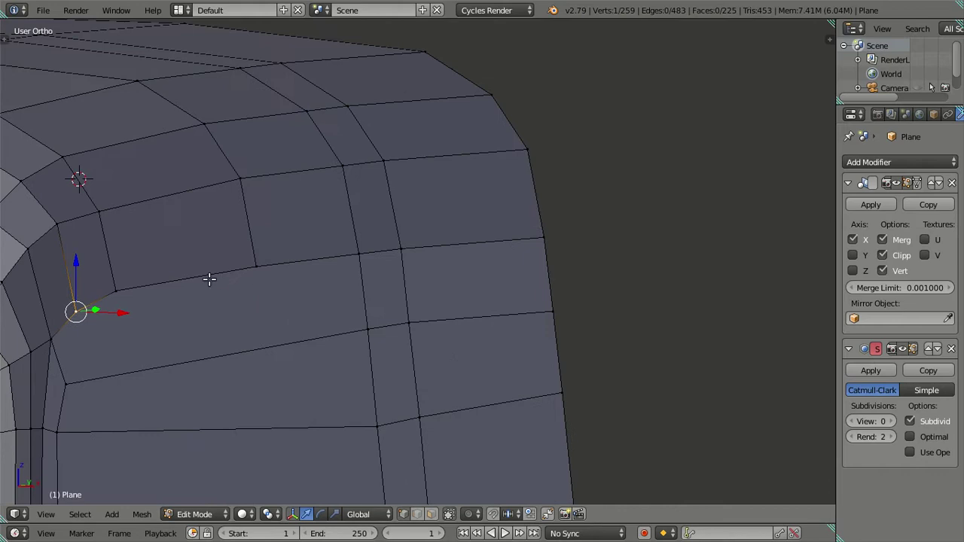
shift+right_click(123, 290)
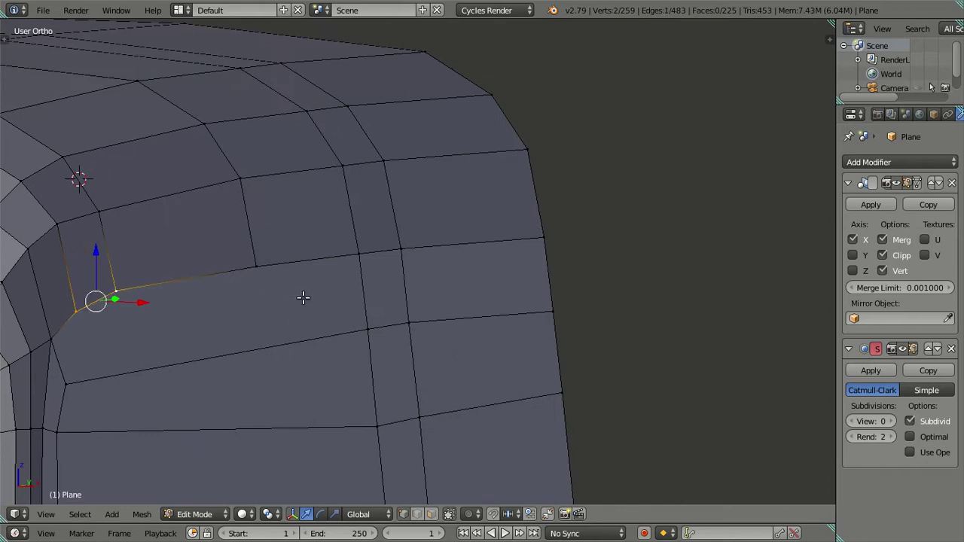
key(KP_1)
scroll(557, 274, up, 2)
scroll(537, 286, up, 2)
scroll(518, 282, up, 1)
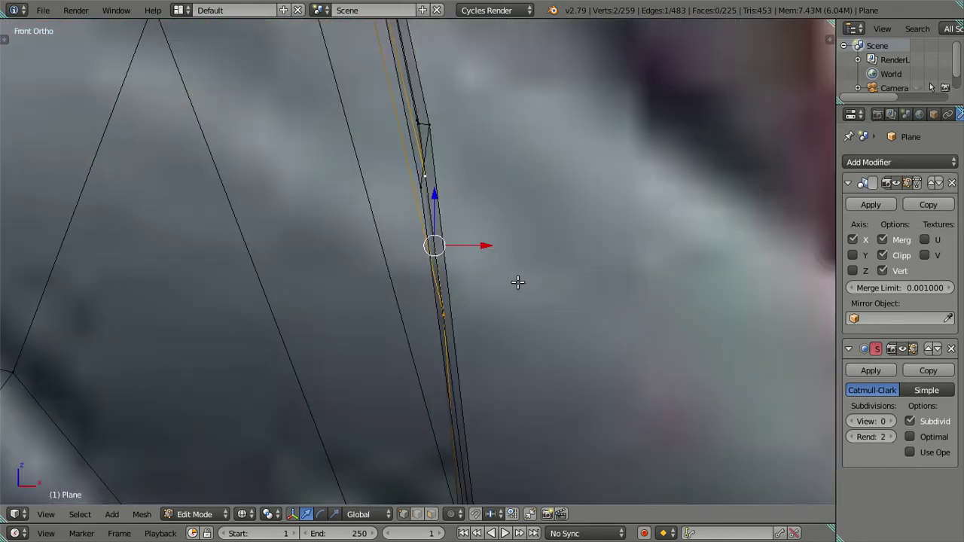
right_click(470, 274)
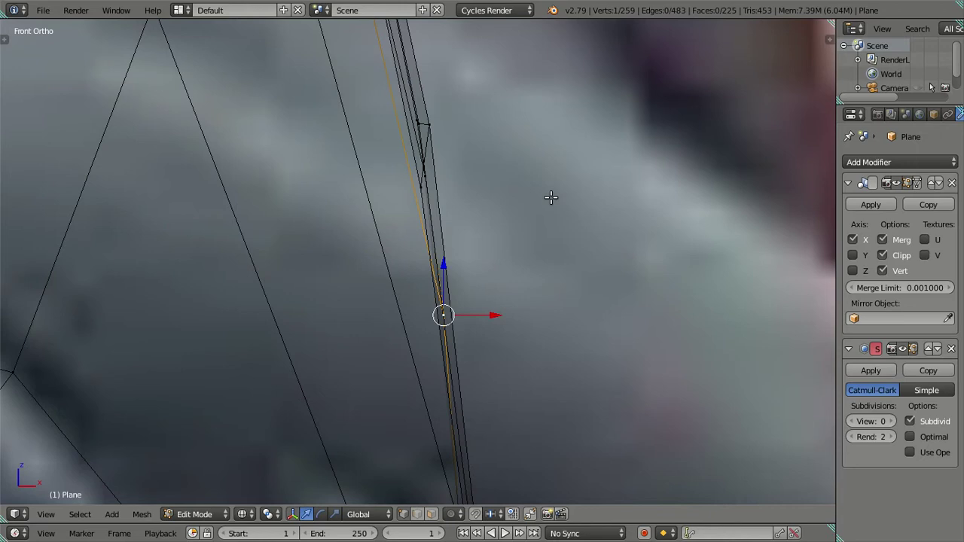
Step: Show the N panel and set the selected pillar vertex's X coordinate to 3.32703
key(n)
key(g)
key(x)
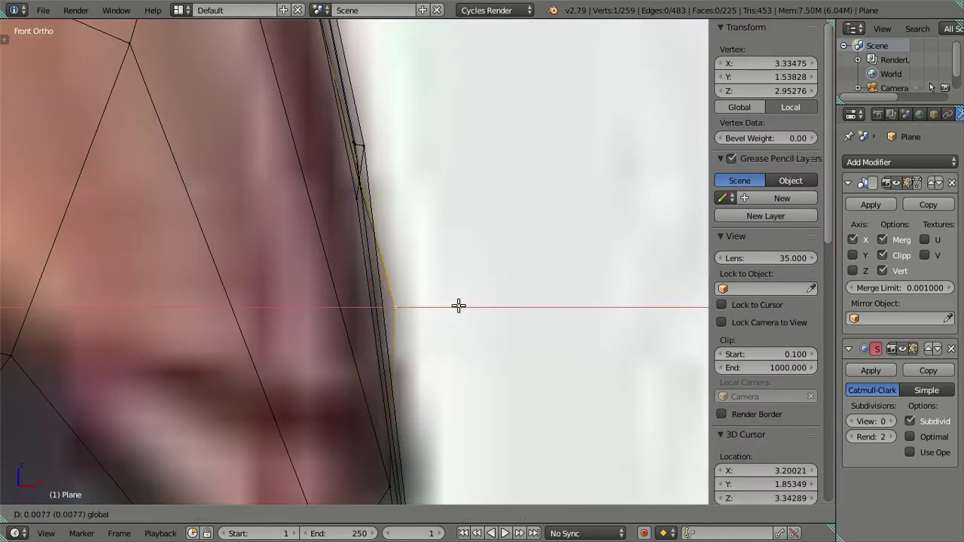
right_click(464, 303)
click(765, 63)
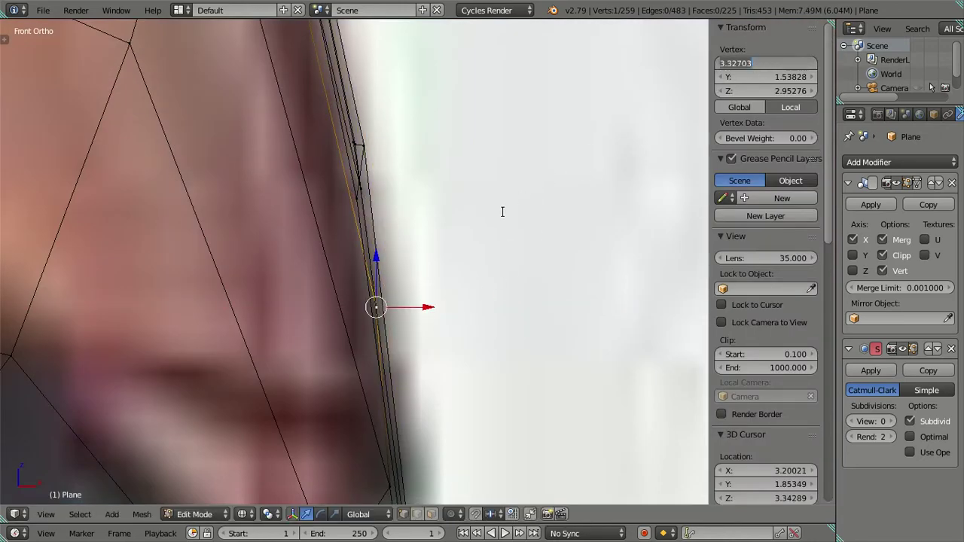
click(478, 217)
Step: Give the next pillar vertices the same X value 3.32703
right_click(356, 200)
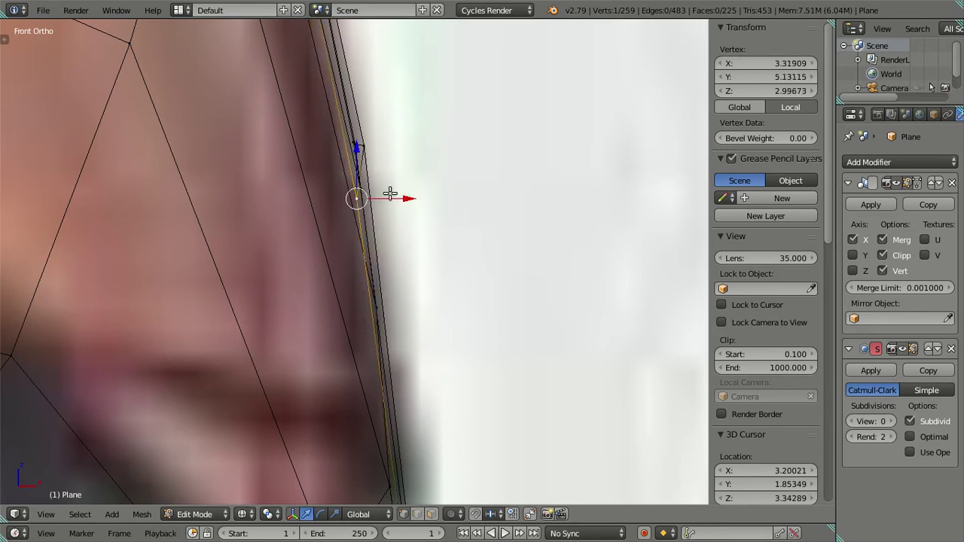
key(ctrl+v)
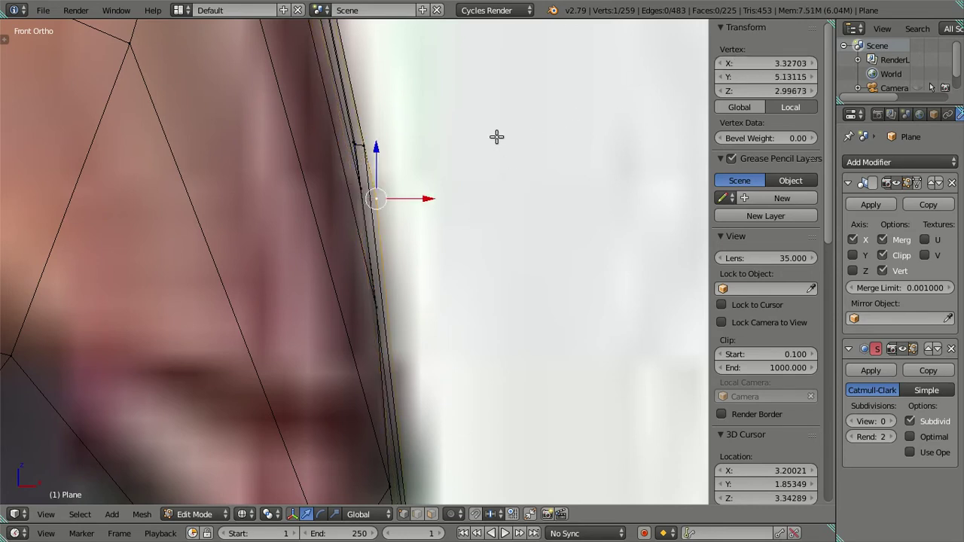
right_click(359, 195)
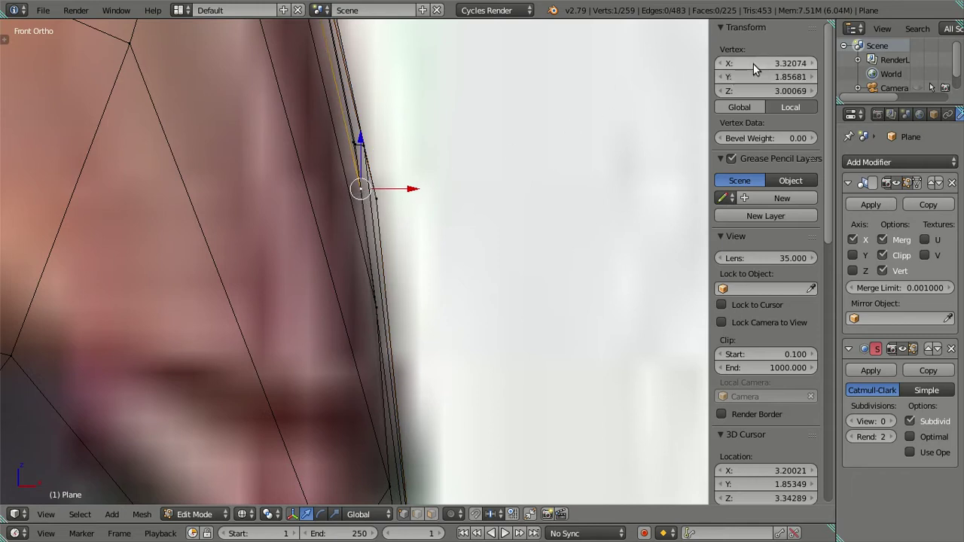
drag(753, 63, 762, 63)
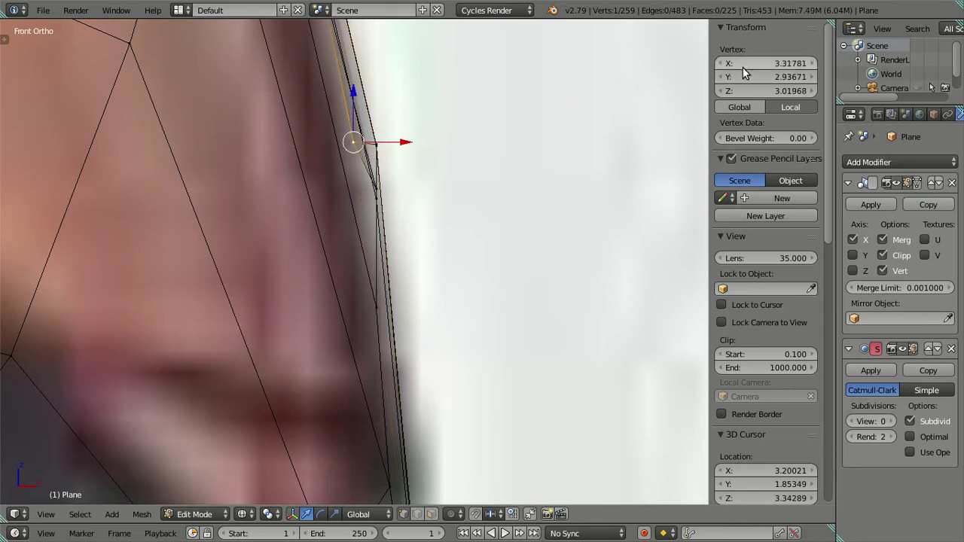
key(ctrl+z)
Step: Deselect all and check the smoothed cab in solid shading and Object Mode, then resume editing
key(a)
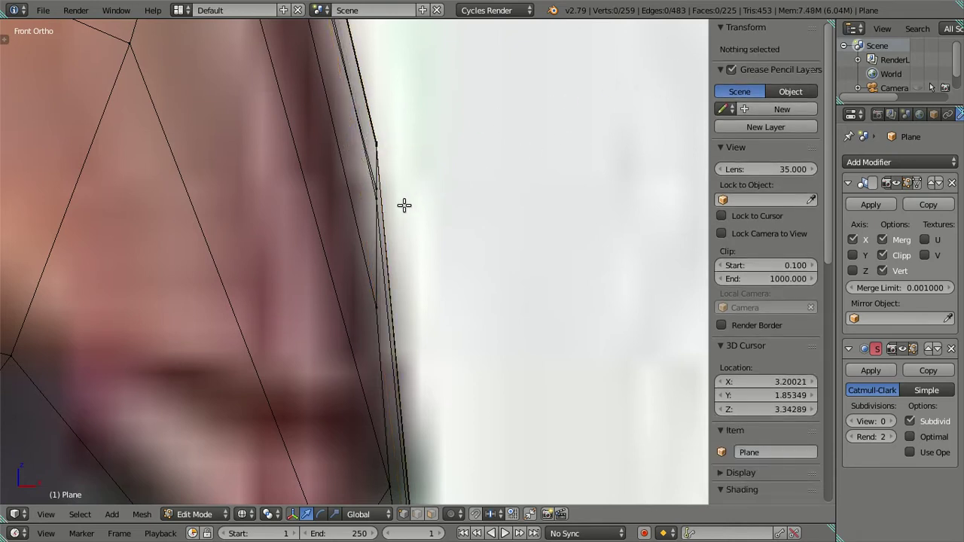
scroll(398, 242, down, 2)
key(z)
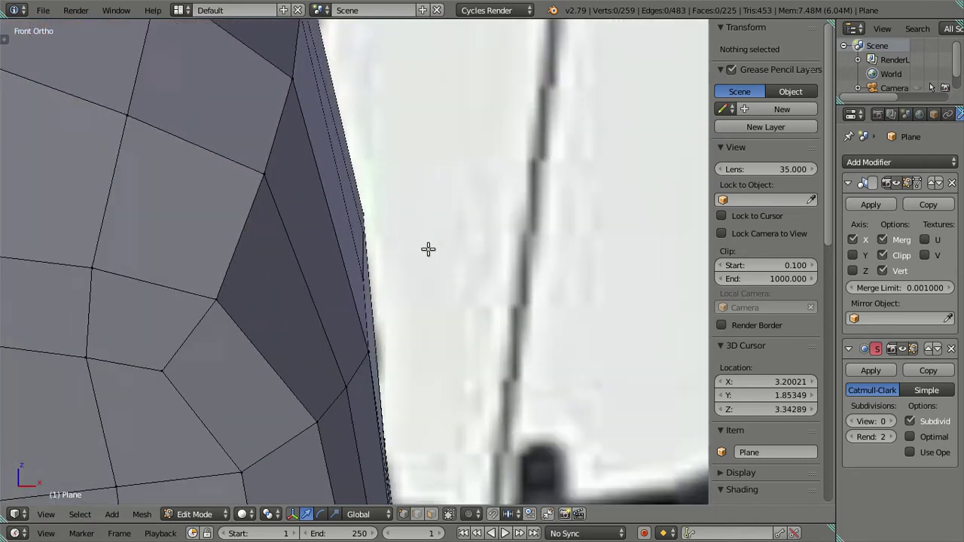
scroll(425, 243, up, 1)
scroll(409, 242, up, 2)
key(z)
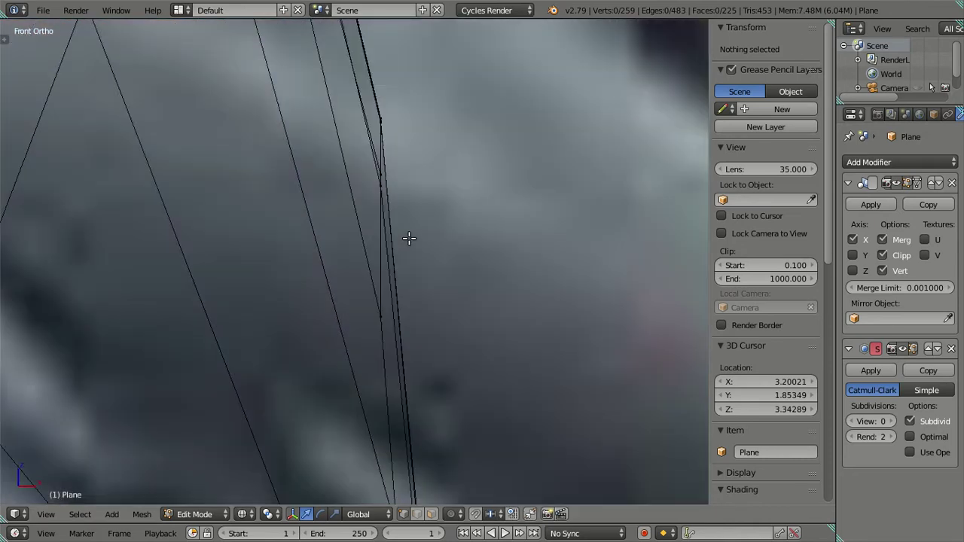
key(z)
key(z)
key(z)
scroll(414, 240, down, 3)
mouse_move(426, 250)
middle_down()
mouse_move(464, 327)
mouse_move(426, 308)
mouse_move(370, 314)
mouse_move(334, 351)
mouse_move(342, 327)
mouse_move(351, 341)
mouse_move(342, 336)
mouse_move(402, 216)
mouse_move(374, 263)
mouse_move(371, 251)
mouse_move(383, 275)
mouse_move(497, 224)
mouse_move(396, 228)
mouse_move(389, 239)
mouse_move(397, 225)
mouse_move(519, 216)
mouse_move(392, 223)
mouse_move(415, 209)
mouse_move(475, 247)
mouse_move(453, 219)
mouse_move(341, 211)
mouse_move(394, 212)
mouse_move(373, 216)
middle_up()
key(Tab)
scroll(402, 216, down, 3)
key(Tab)
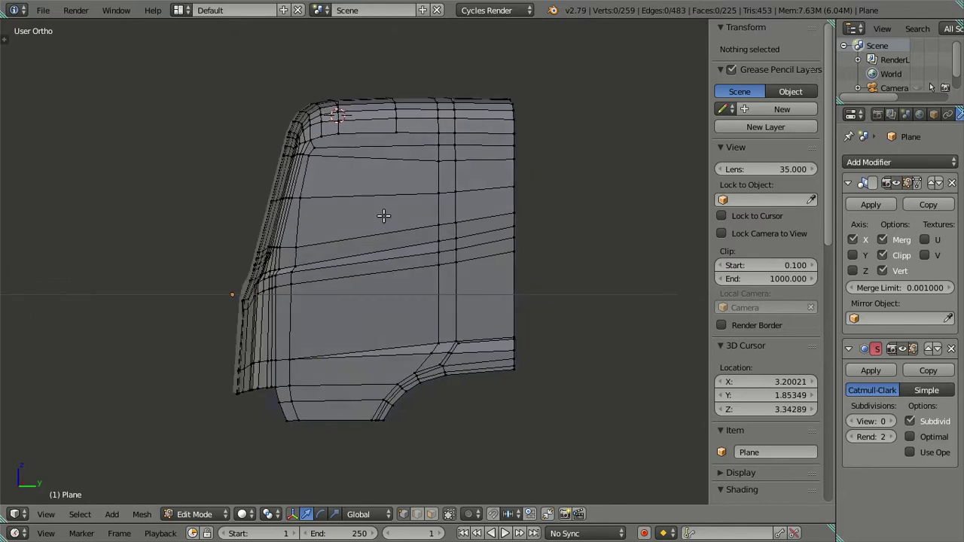
Step: From the front view, select the windscreen's horizontal edge loop and dissolve its edges
mouse_move(389, 218)
middle_down()
mouse_move(429, 238)
mouse_move(432, 224)
mouse_move(377, 225)
mouse_move(377, 209)
mouse_move(456, 194)
mouse_move(469, 216)
mouse_move(518, 197)
mouse_move(437, 211)
mouse_move(390, 259)
middle_up()
scroll(419, 226, up, 3)
scroll(471, 216, down, 3)
scroll(452, 209, up, 3)
key(KP_1)
scroll(468, 206, up, 1)
alt+right_click(381, 236)
key(x)
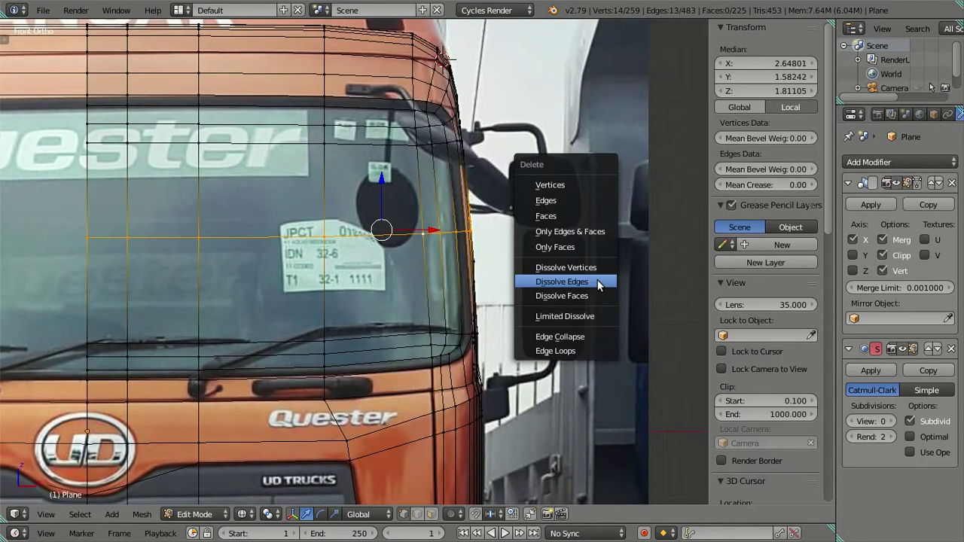
click(598, 285)
scroll(553, 290, up, 3)
key(a)
key(a)
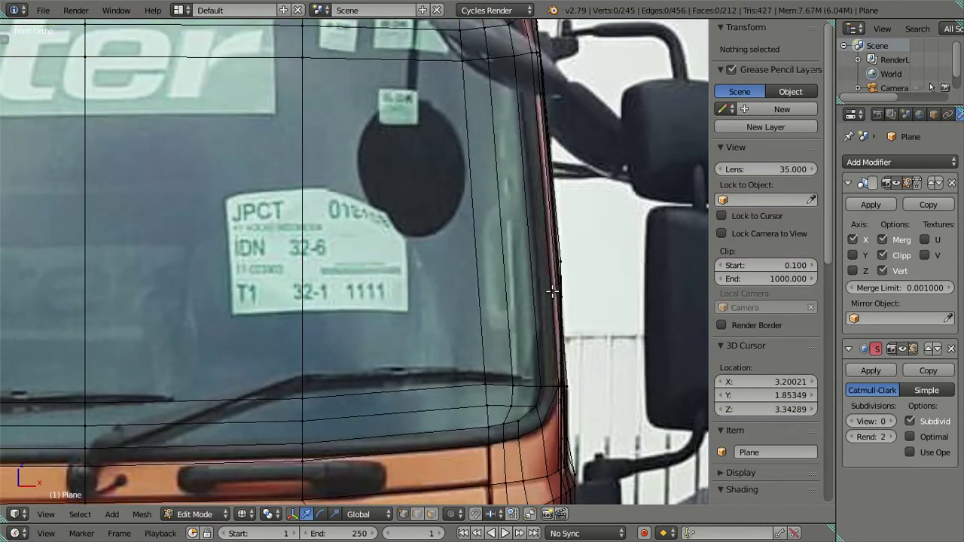
key(z)
key(z)
scroll(552, 289, down, 2)
key(z)
mouse_move(552, 282)
middle_down()
mouse_move(400, 281)
mouse_move(317, 295)
mouse_move(248, 286)
mouse_move(439, 280)
mouse_move(402, 273)
mouse_move(417, 228)
middle_up()
scroll(473, 290, down, 2)
scroll(486, 297, down, 3)
key(KP_3)
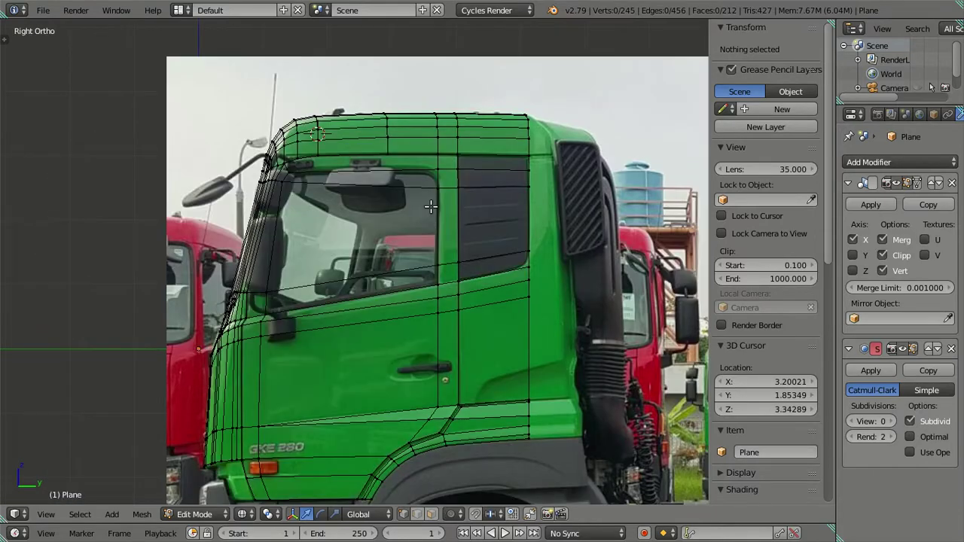
scroll(430, 206, up, 1)
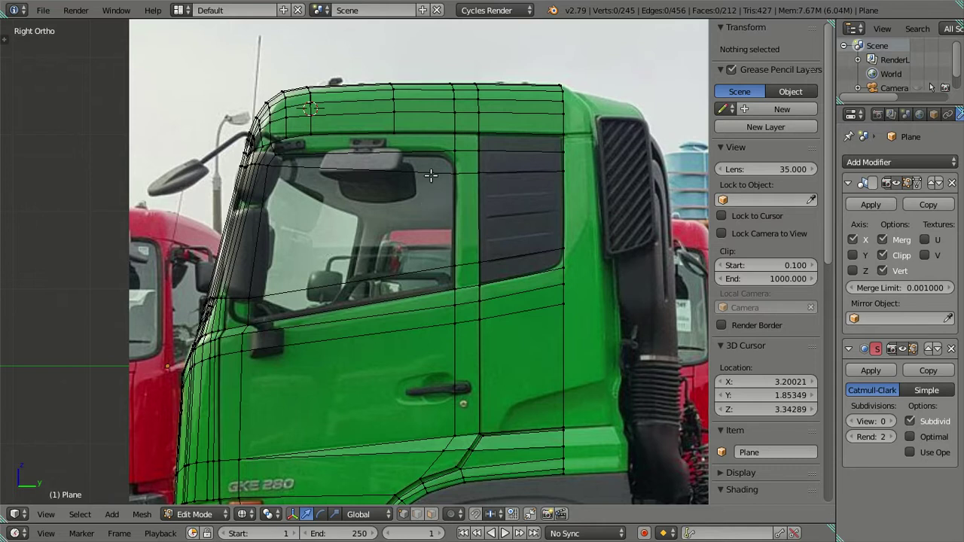
scroll(426, 254, up, 1)
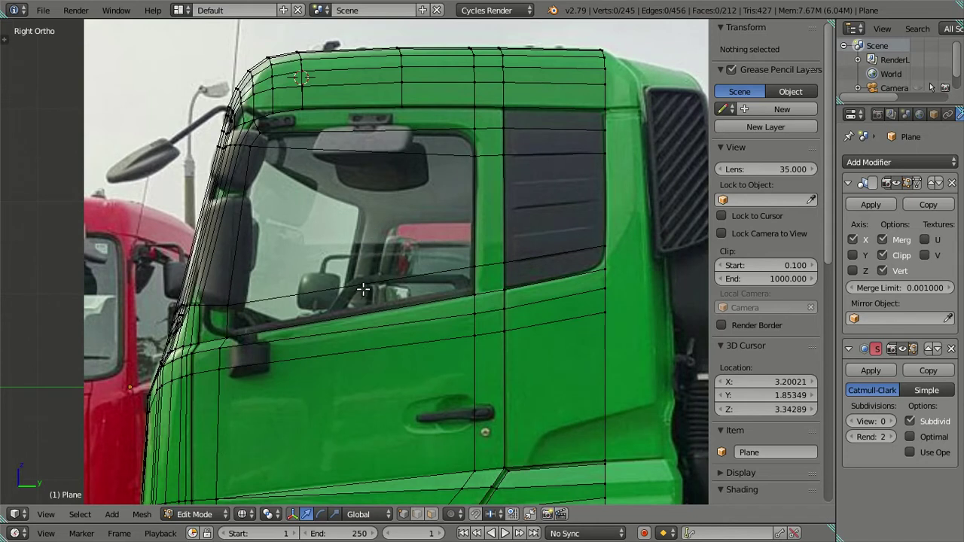
scroll(334, 182, up, 1)
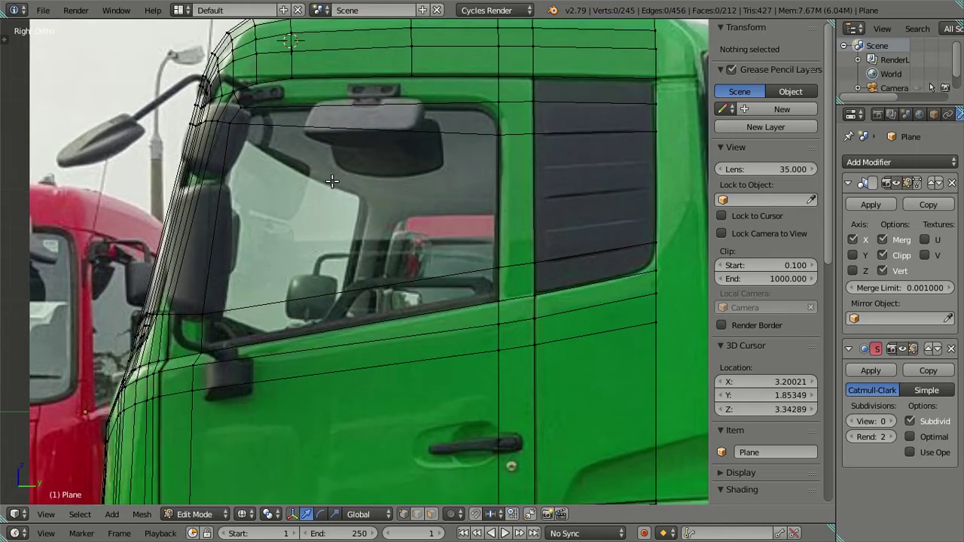
scroll(215, 154, up, 3)
scroll(338, 319, down, 1)
scroll(253, 242, up, 1)
scroll(253, 242, up, 1)
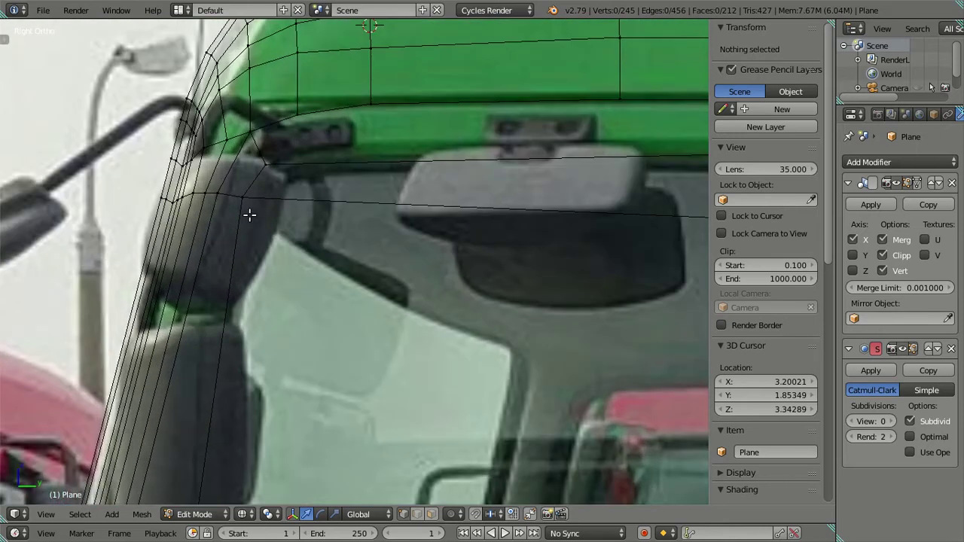
key(z)
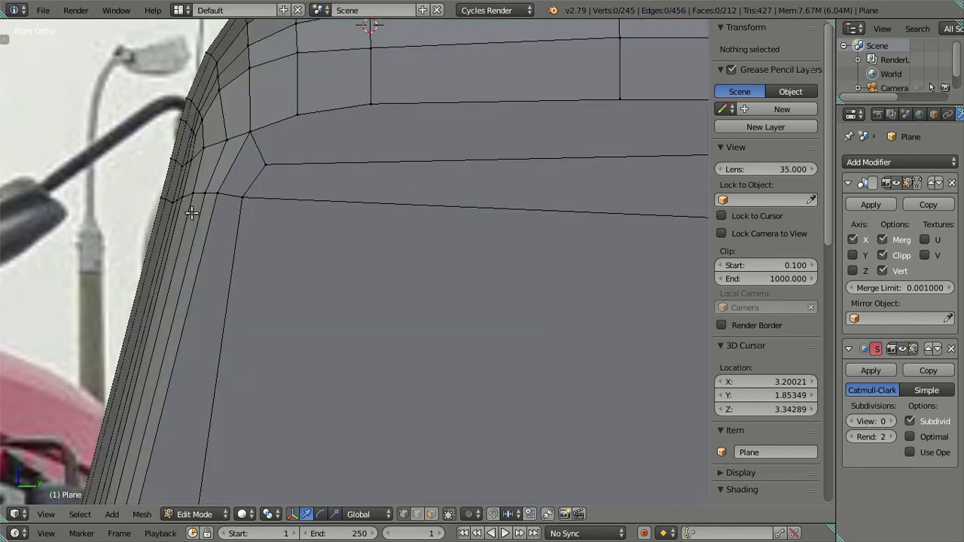
mouse_move(146, 205)
middle_down()
mouse_move(415, 274)
mouse_move(355, 273)
middle_up()
key(Tab)
mouse_move(404, 318)
middle_down()
mouse_move(501, 323)
mouse_move(452, 300)
mouse_move(454, 314)
mouse_move(357, 387)
mouse_move(463, 329)
mouse_move(311, 274)
middle_up()
scroll(347, 324, up, 3)
mouse_move(361, 312)
middle_down()
mouse_move(446, 282)
mouse_move(428, 331)
mouse_move(396, 372)
mouse_move(334, 354)
mouse_move(340, 371)
middle_up()
scroll(446, 281, down, 3)
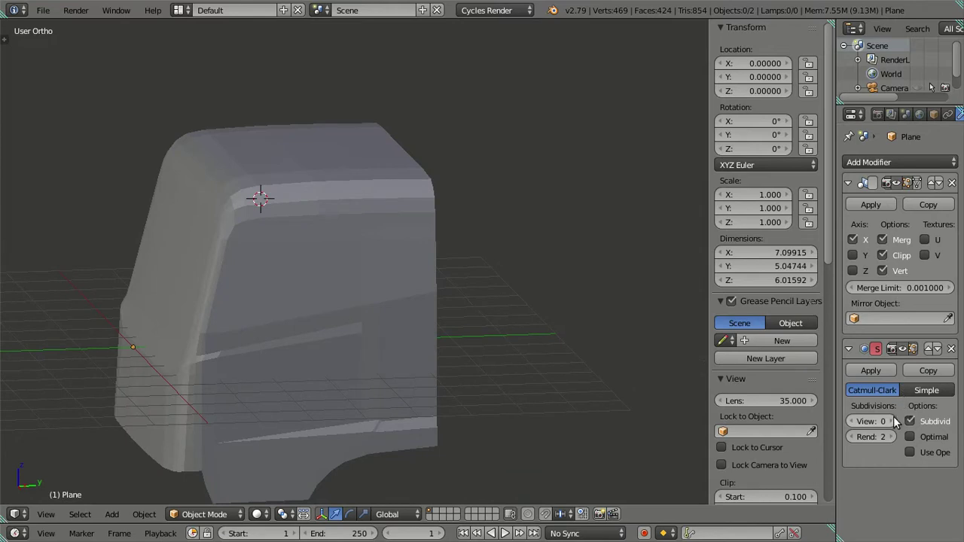
mouse_move(480, 366)
middle_down()
mouse_move(379, 316)
mouse_move(409, 303)
mouse_move(354, 319)
mouse_move(249, 316)
mouse_move(264, 338)
mouse_move(341, 330)
mouse_move(710, 407)
middle_up()
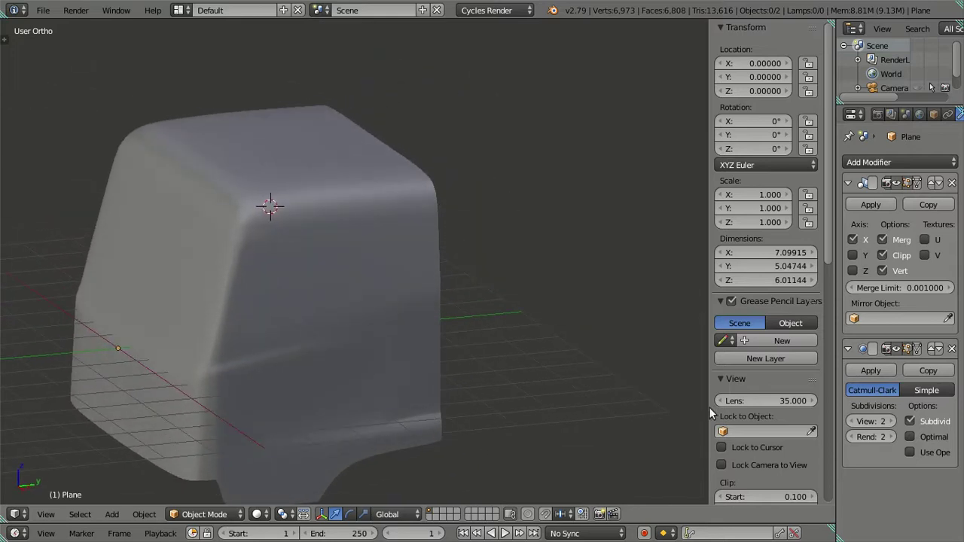
click(856, 425)
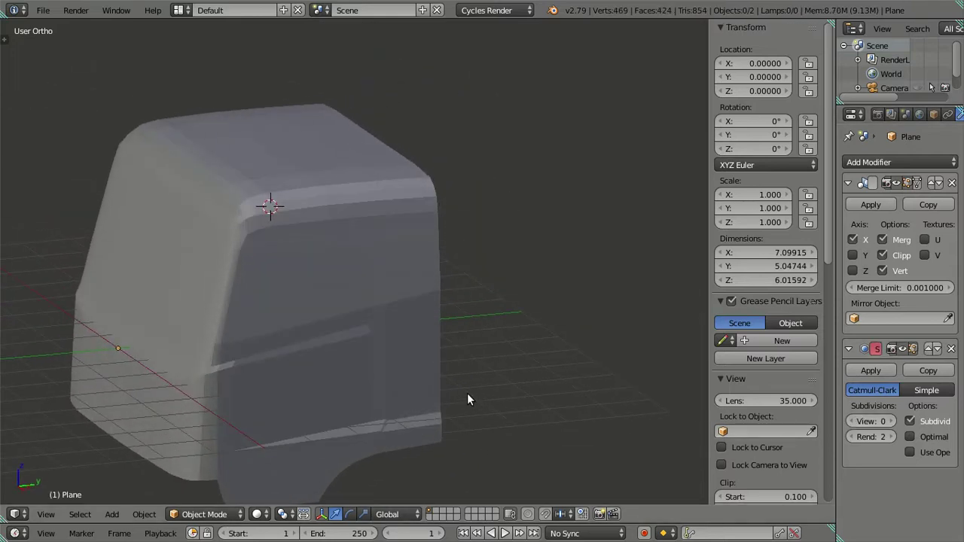
key(Tab)
mouse_move(394, 370)
middle_down()
mouse_move(327, 319)
mouse_move(457, 288)
middle_up()
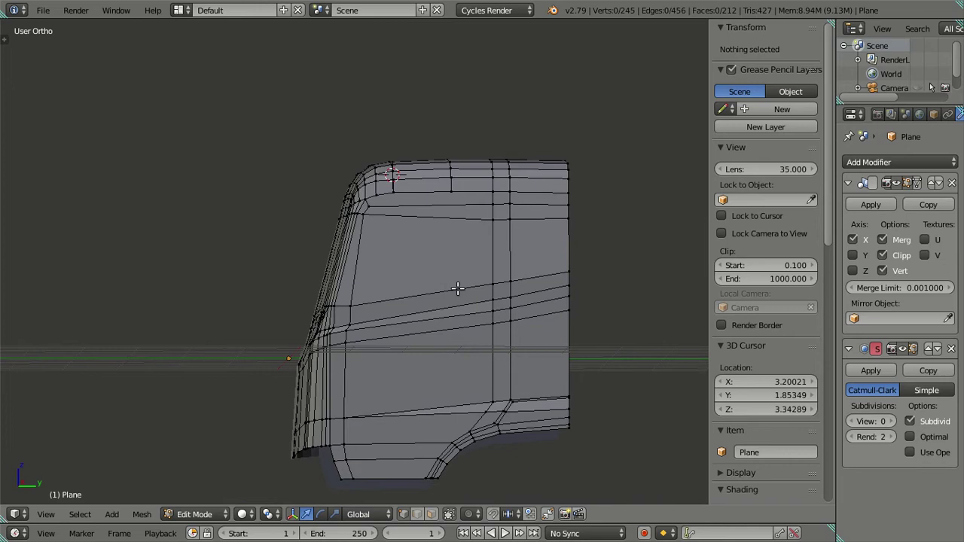
Step: Check the cab corner's shape from the side view in Object Mode
key(KP_3)
scroll(481, 301, up, 2)
scroll(451, 286, up, 2)
mouse_move(428, 274)
middle_down()
mouse_move(481, 296)
mouse_move(526, 287)
mouse_move(535, 267)
mouse_move(573, 276)
mouse_move(538, 267)
mouse_move(469, 213)
mouse_move(384, 281)
middle_up()
key(Tab)
key(Tab)
mouse_move(406, 240)
middle_down()
mouse_move(365, 294)
mouse_move(351, 265)
mouse_move(399, 293)
middle_up()
Step: Select the two rounded upper-corner vertices and the junction vertex beside the mirror
right_click(350, 267)
shift+right_click(353, 279)
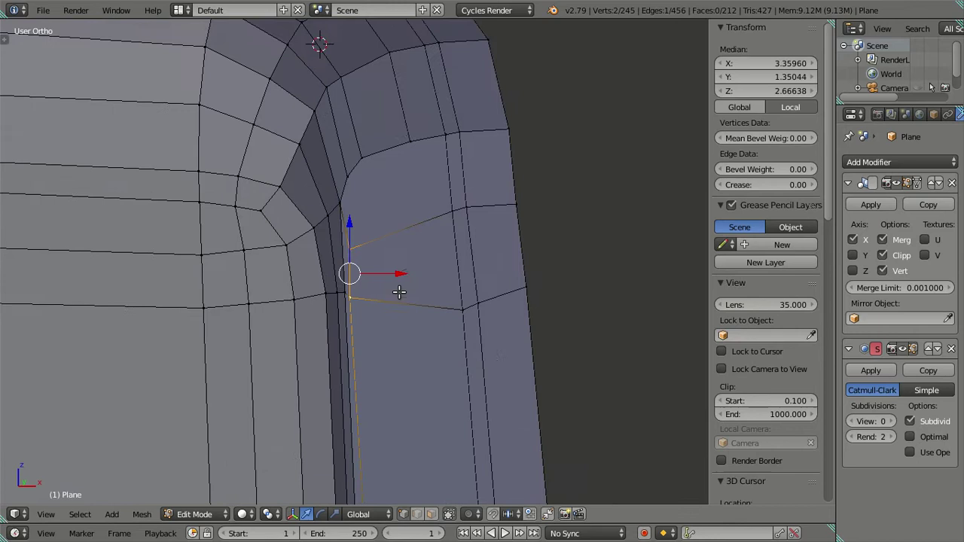
key(KP_1)
mouse_move(467, 306)
shift+middle_down()
mouse_move(457, 211)
mouse_move(437, 181)
shift+middle_up()
scroll(437, 181, down, 3)
scroll(454, 279, up, 1)
scroll(459, 243, up, 2)
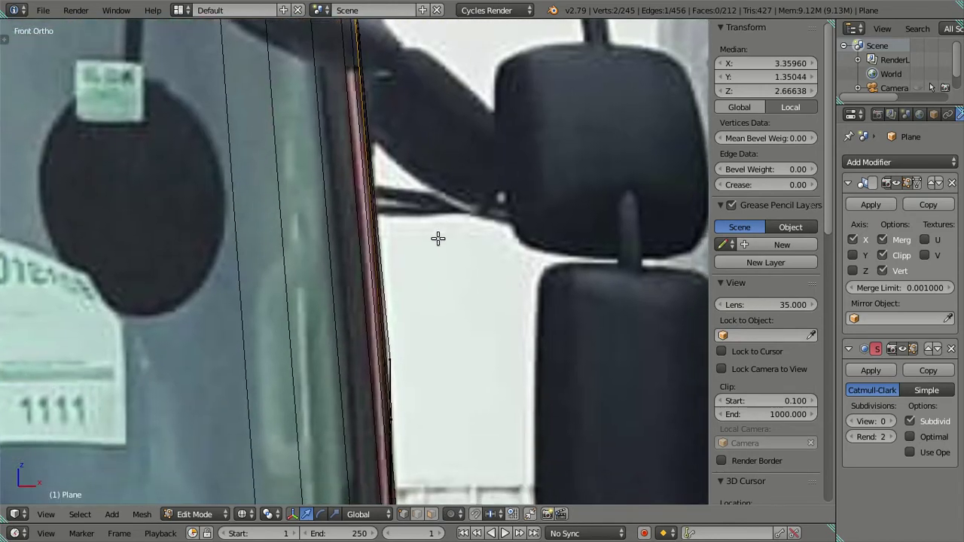
scroll(450, 295, down, 2)
scroll(421, 243, down, 1)
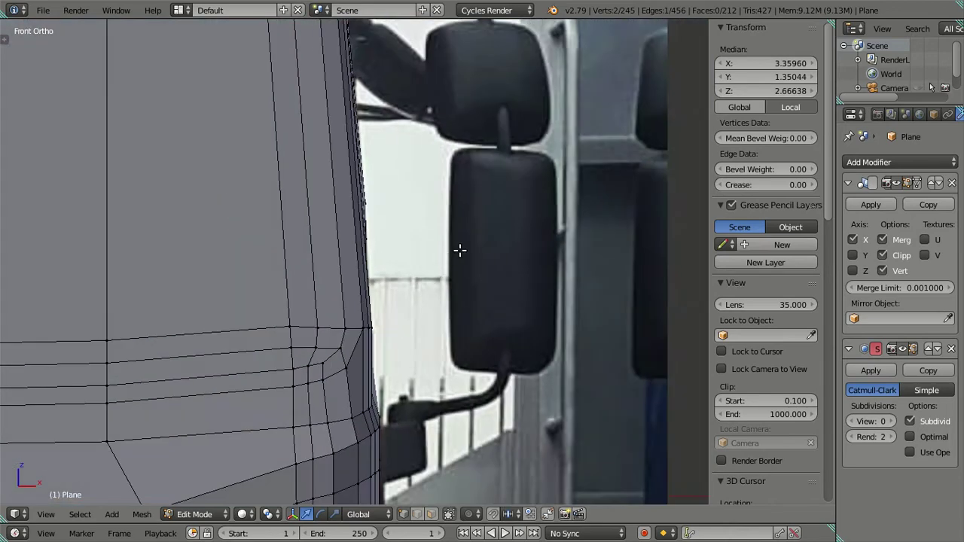
middle_drag(459, 249, 392, 260)
scroll(392, 260, up, 3)
scroll(370, 240, up, 1)
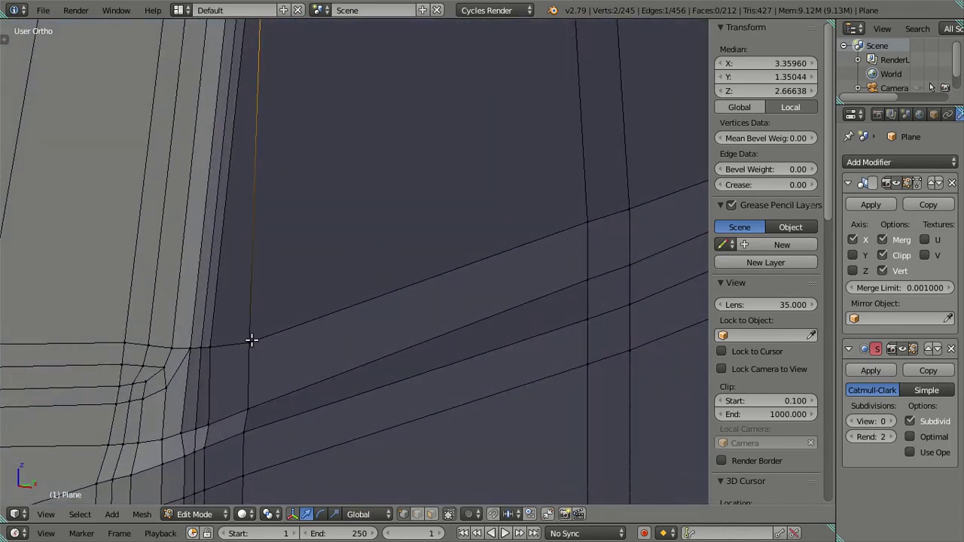
shift+click(250, 340)
Step: Slide the selected vertices sideways onto the cab outline in the front photo
key(KP_1)
key(z)
scroll(415, 195, up, 2)
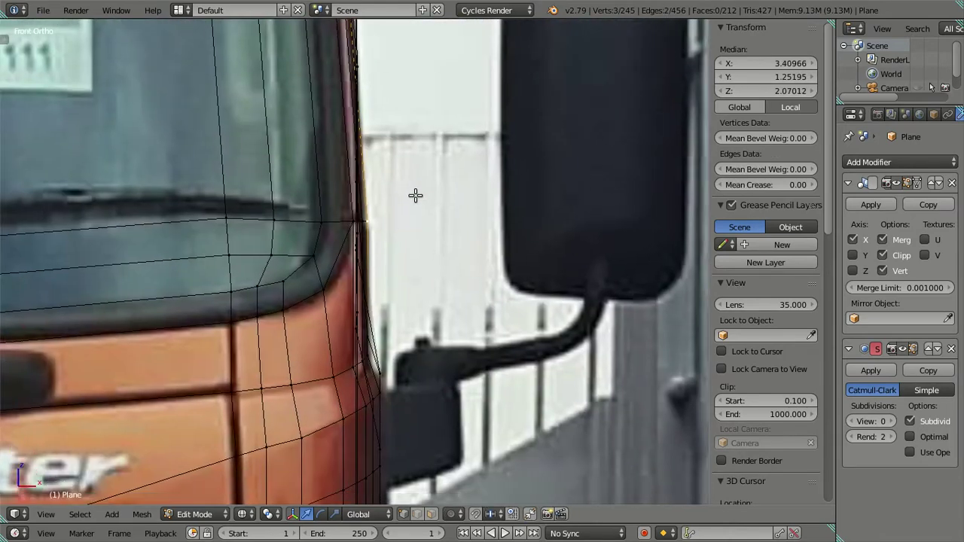
scroll(412, 203, up, 2)
scroll(432, 202, up, 1)
scroll(477, 309, down, 1)
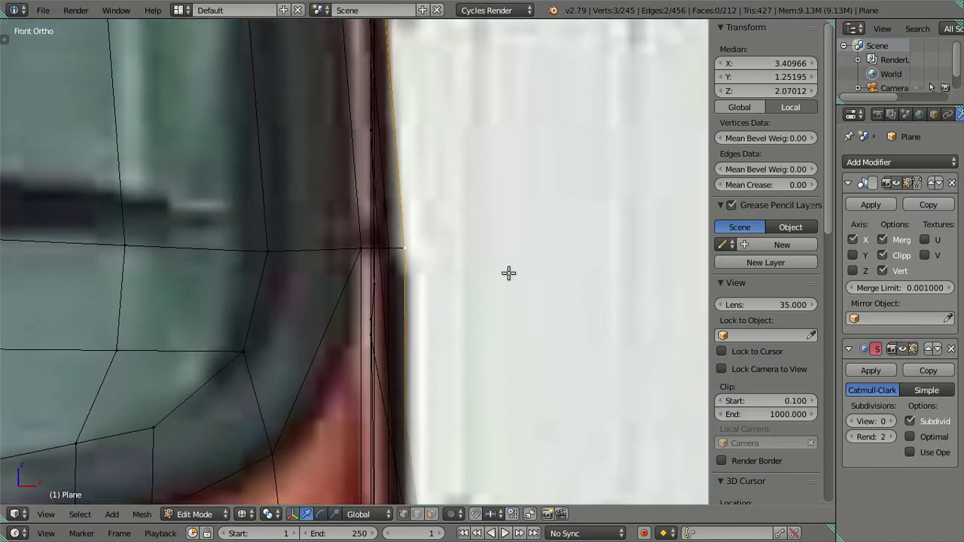
click(464, 273)
key(a)
scroll(463, 273, down, 2)
scroll(462, 273, down, 2)
key(z)
Step: Select a side-edge vertex and check its position against the photo from front and angled views
mouse_move(462, 273)
middle_down()
mouse_move(437, 287)
mouse_move(417, 275)
mouse_move(359, 211)
mouse_move(334, 256)
middle_up()
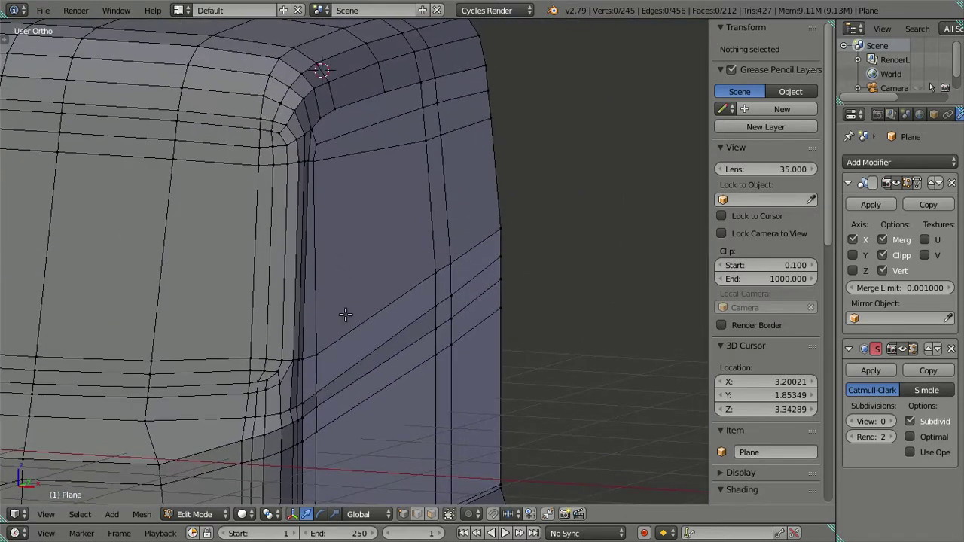
key(KP_1)
key(z)
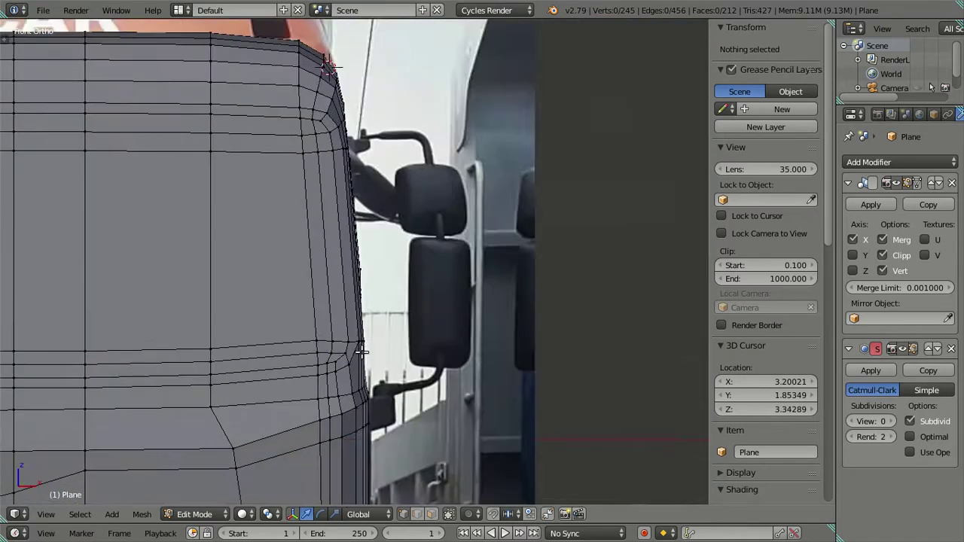
scroll(384, 361, up, 2)
scroll(411, 215, up, 1)
scroll(418, 226, up, 1)
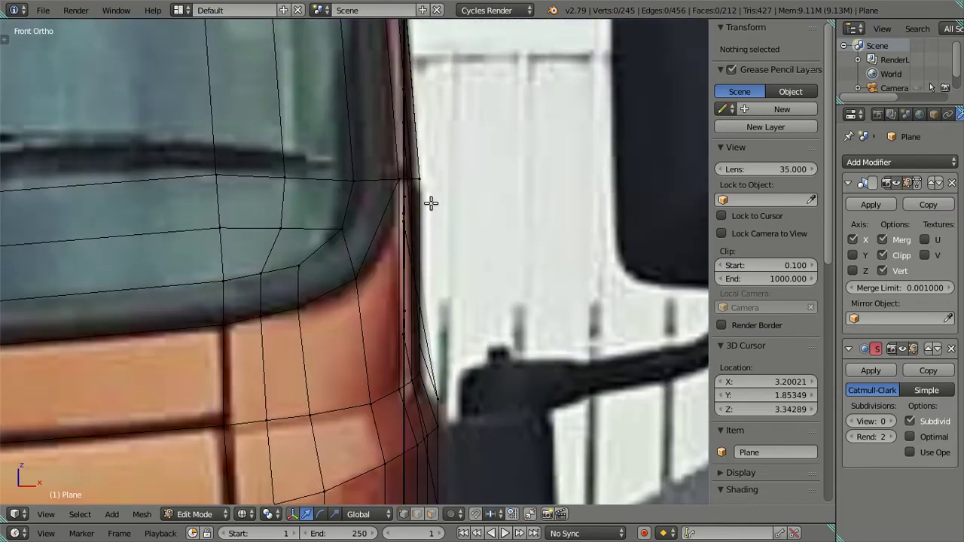
key(z)
right_click(426, 183)
scroll(486, 209, up, 3)
middle_drag(486, 209, 426, 254)
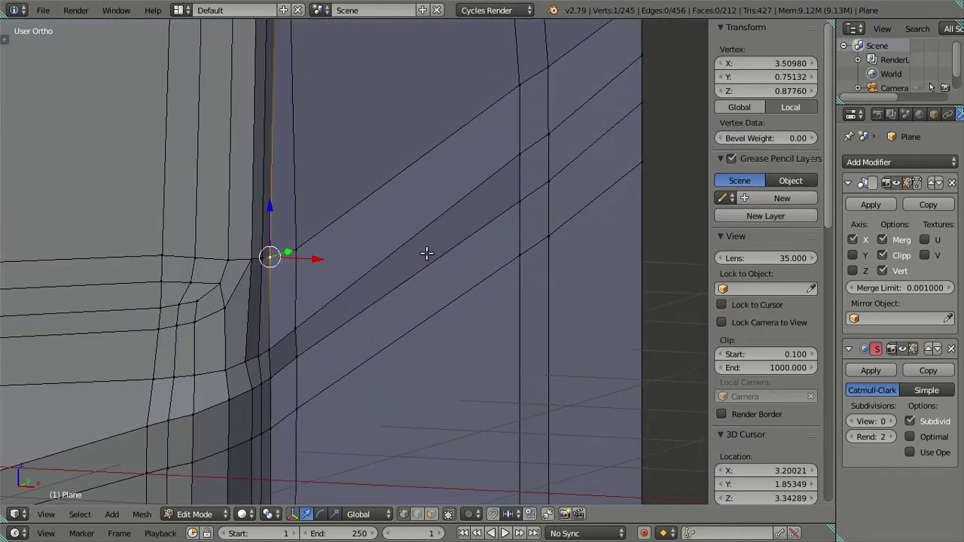
key(KP_1)
scroll(457, 255, up, 1)
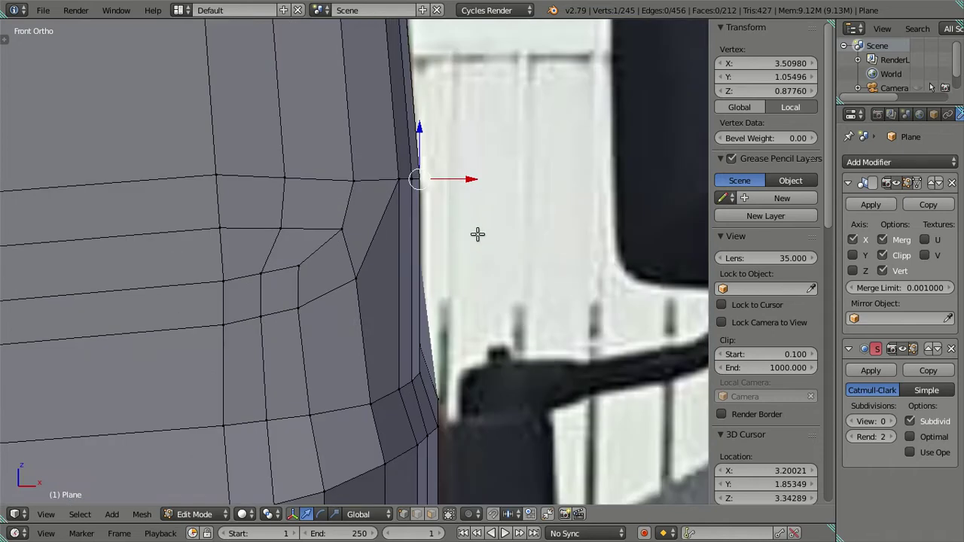
scroll(478, 234, up, 1)
scroll(365, 346, up, 1)
scroll(365, 346, down, 1)
key(z)
key(z)
scroll(377, 319, down, 2)
key(a)
Step: Orbit onto the cab corner and select another side-edge vertex
scroll(331, 407, up, 2)
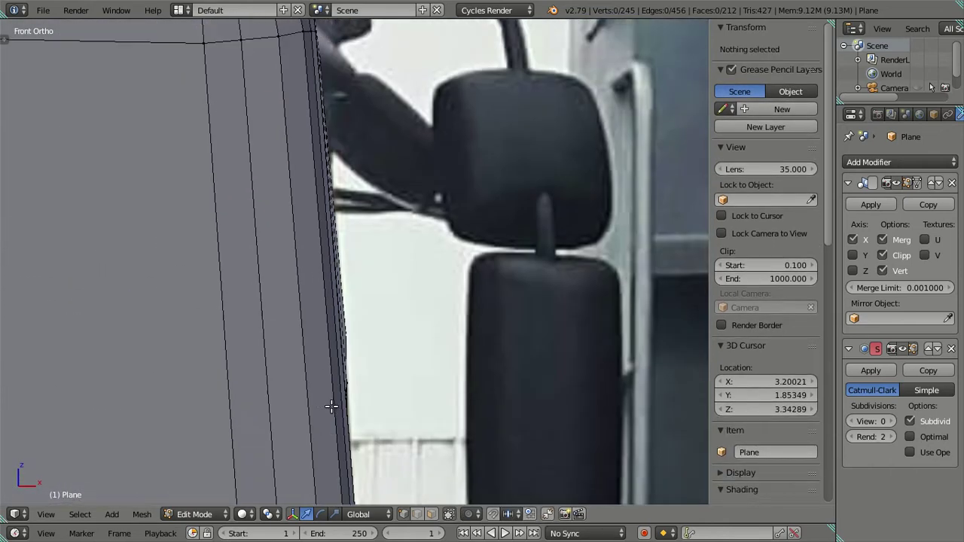
scroll(366, 404, down, 2)
scroll(366, 404, up, 2)
scroll(361, 383, up, 2)
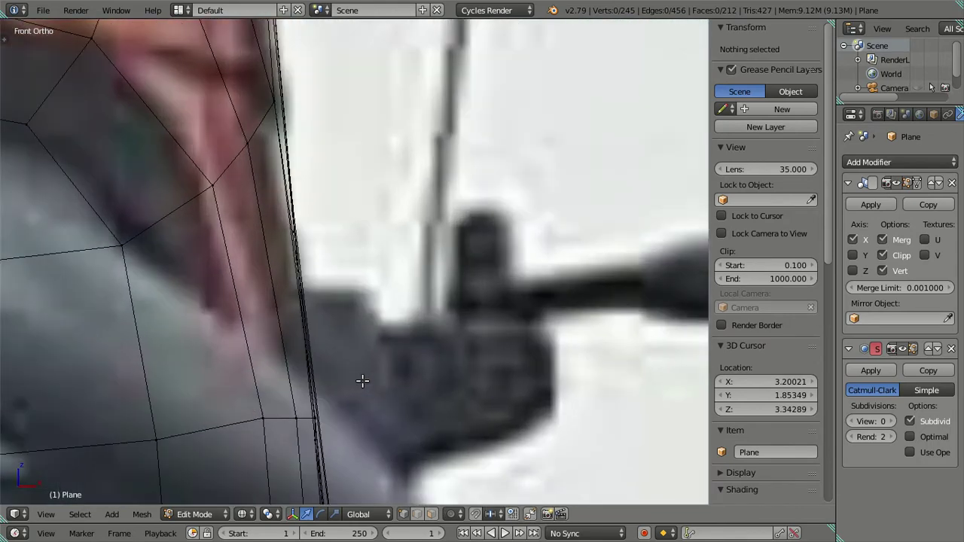
scroll(377, 247, up, 1)
shift+scroll(378, 247, down, 2)
scroll(389, 324, down, 2)
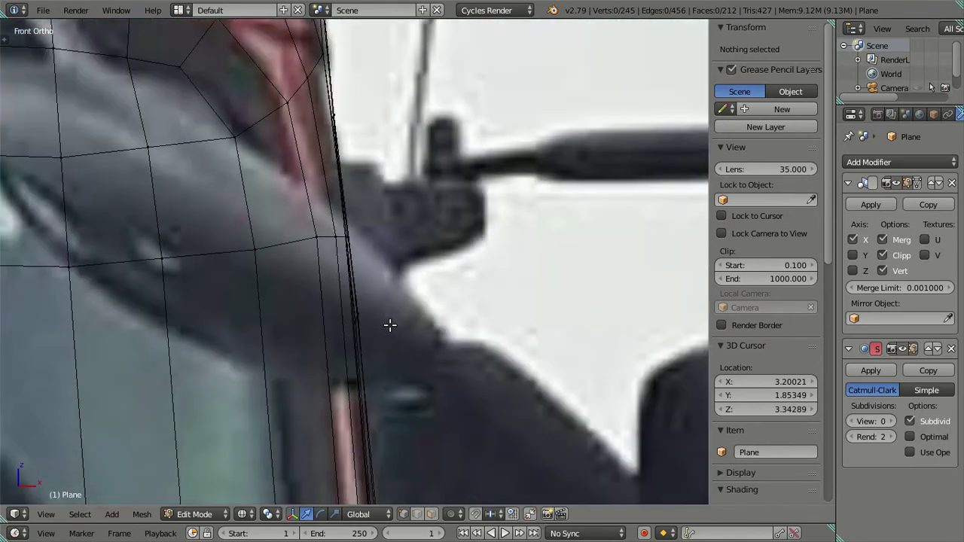
scroll(393, 323, down, 2)
middle_drag(394, 322, 301, 294)
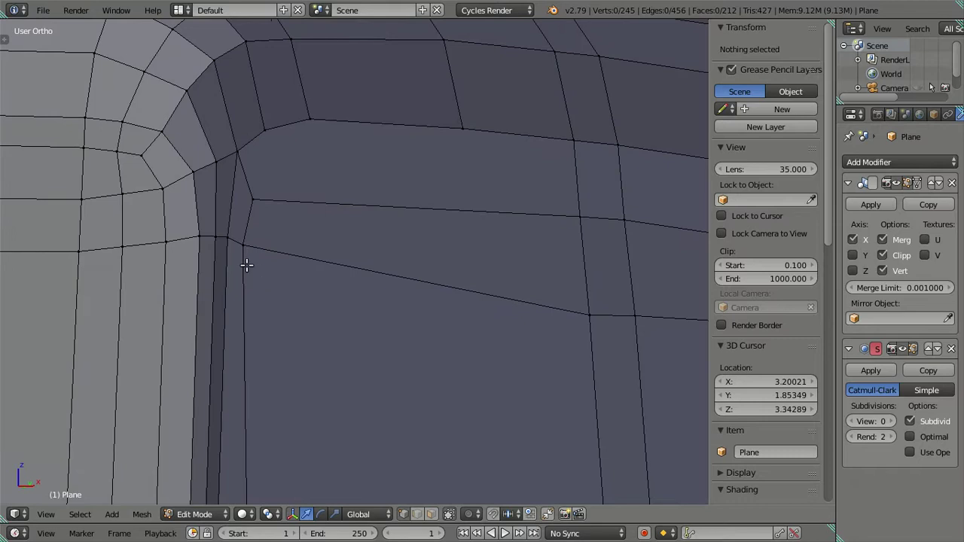
click(244, 245)
Step: Select the upper side edge's two vertices and slide them along X in front view toward the photo's cab outline
shift+click(245, 208)
middle_drag(254, 211, 345, 271)
key(KP_1)
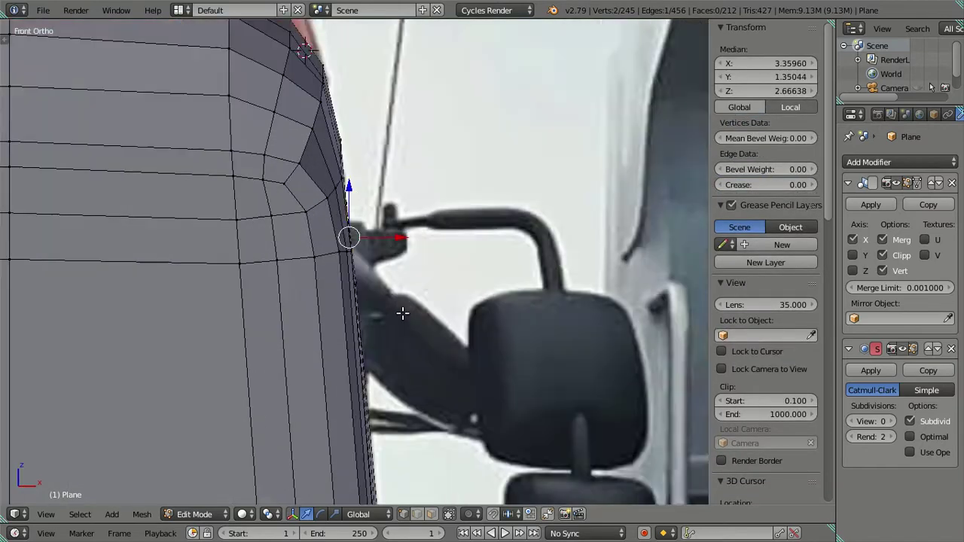
scroll(391, 286, up, 2)
scroll(375, 247, up, 2)
scroll(366, 235, down, 1)
scroll(367, 235, up, 1)
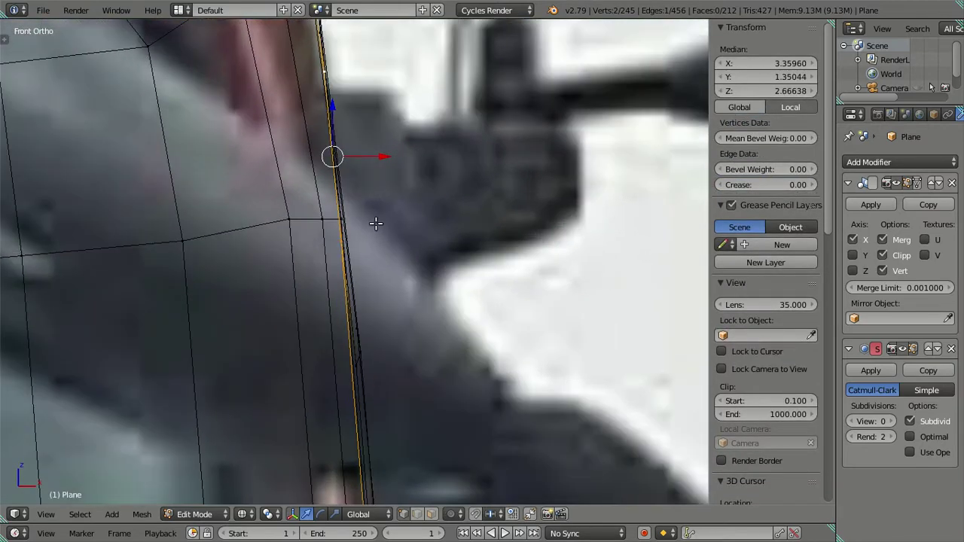
scroll(375, 222, up, 1)
key(z)
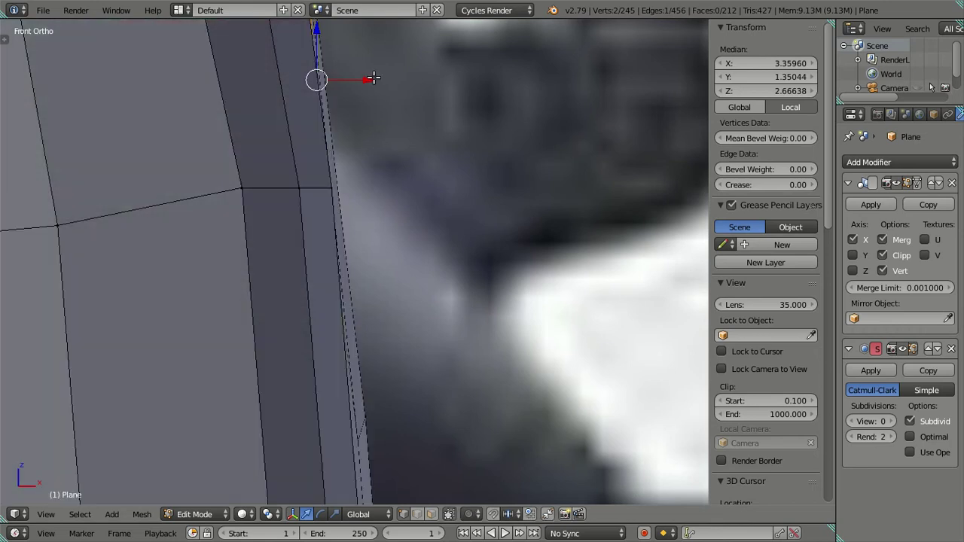
drag(367, 79, 379, 79)
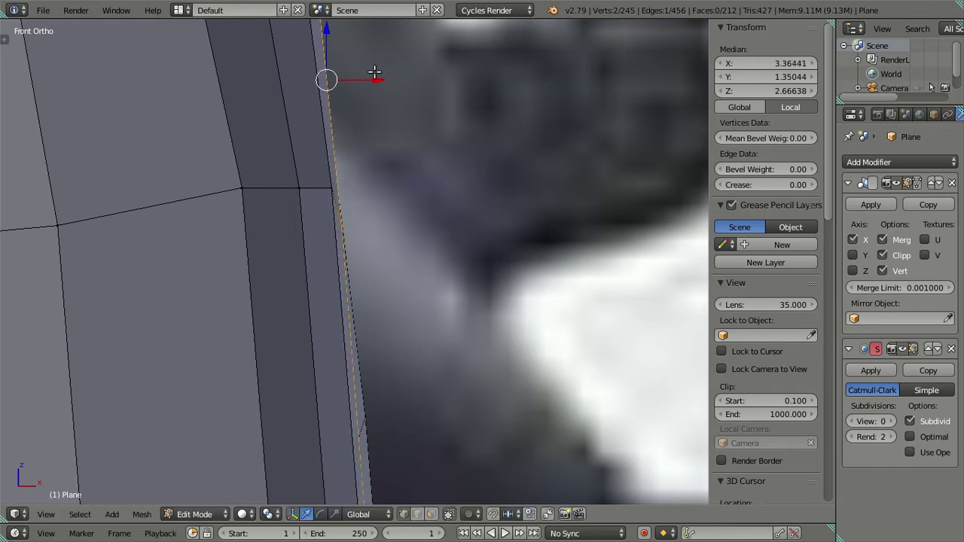
Step: Check the lower part of the moved edge, briefly switching to object mode to compare it with the photo
scroll(374, 72, down, 3)
shift+middle_drag(370, 103, 397, 329)
scroll(387, 223, down, 3)
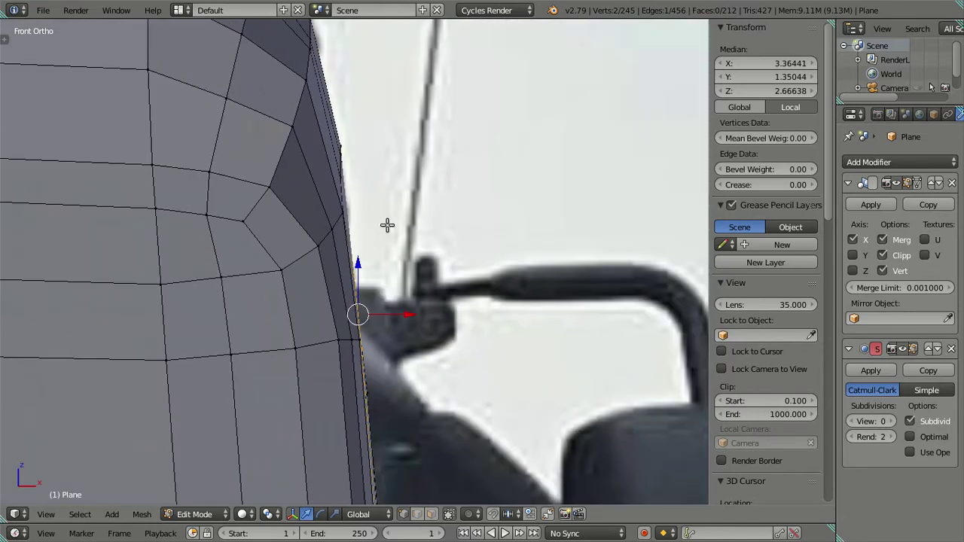
mouse_move(409, 236)
middle_down()
mouse_move(362, 284)
mouse_move(392, 282)
middle_up()
scroll(390, 281, up, 2)
key(Tab)
scroll(392, 286, up, 3)
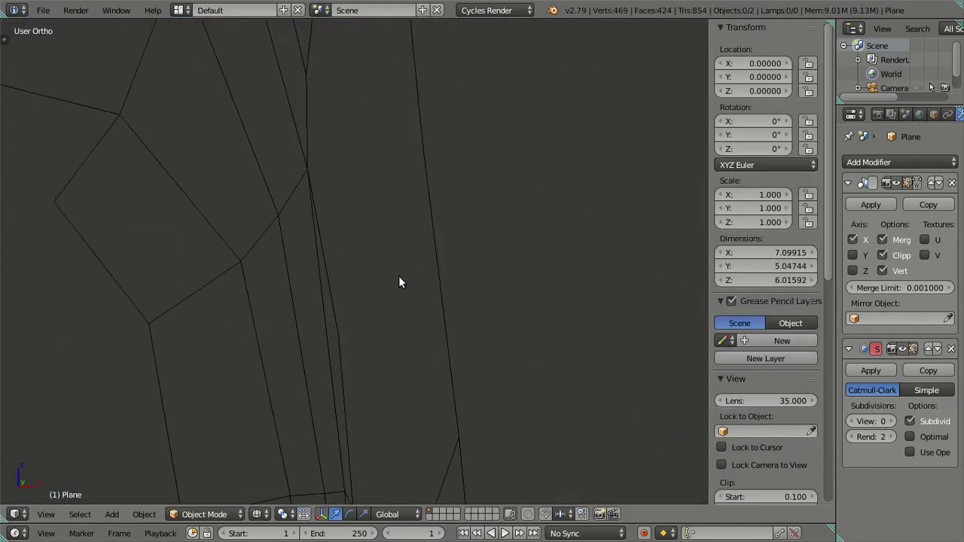
key(Tab)
Step: Nudge a single side-edge vertex beside the mirror inward along X to 3.35476
key(KP_1)
scroll(430, 293, up, 3)
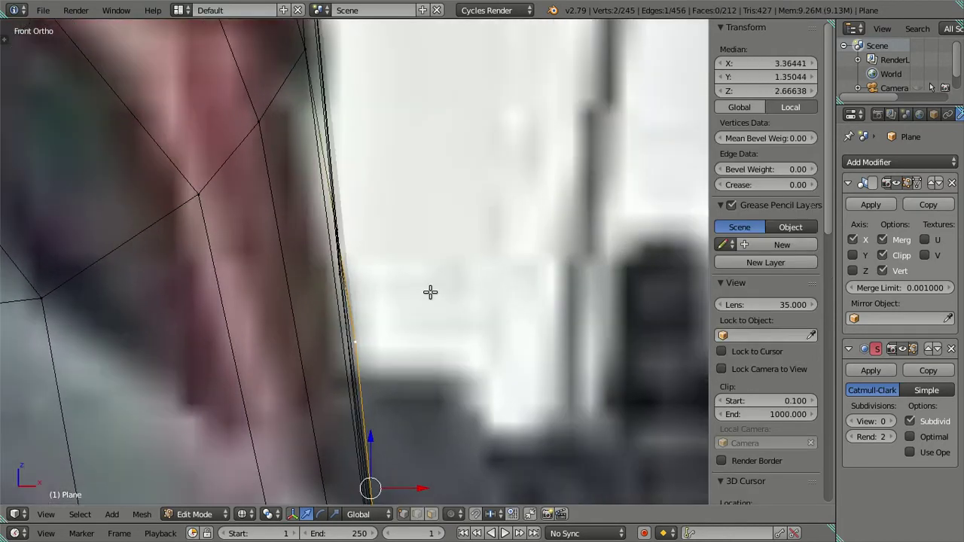
scroll(388, 332, down, 3)
shift+middle_drag(388, 332, 382, 224)
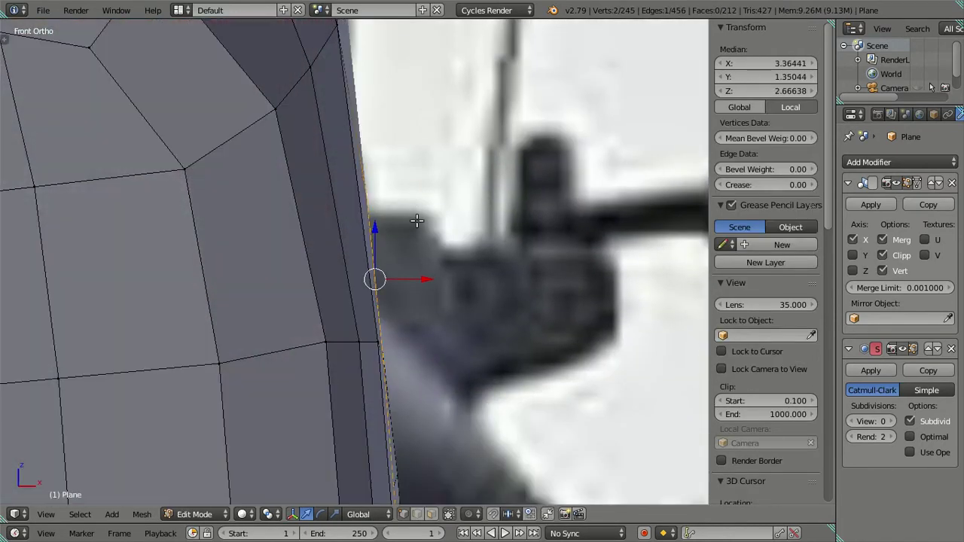
scroll(418, 221, up, 3)
right_click(384, 142)
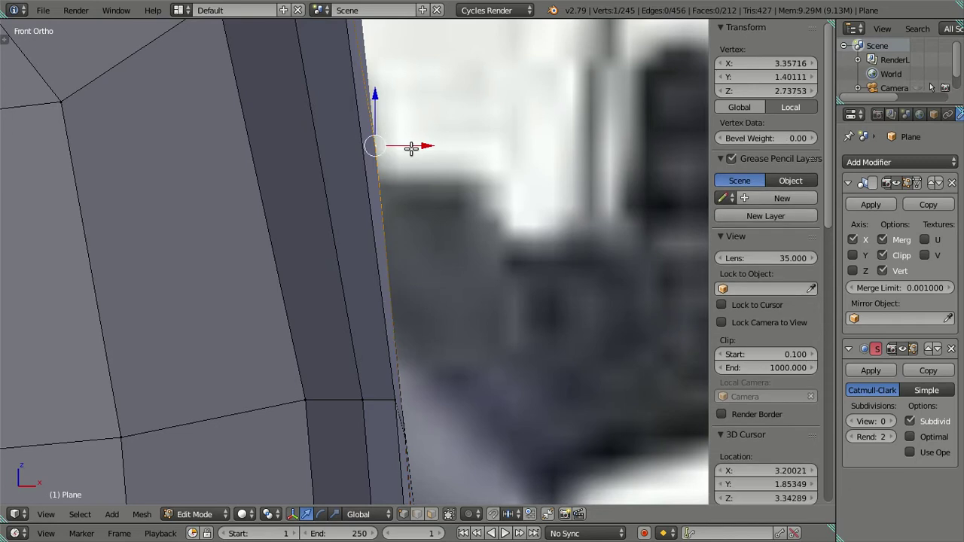
key(Escape)
scroll(415, 155, down, 3)
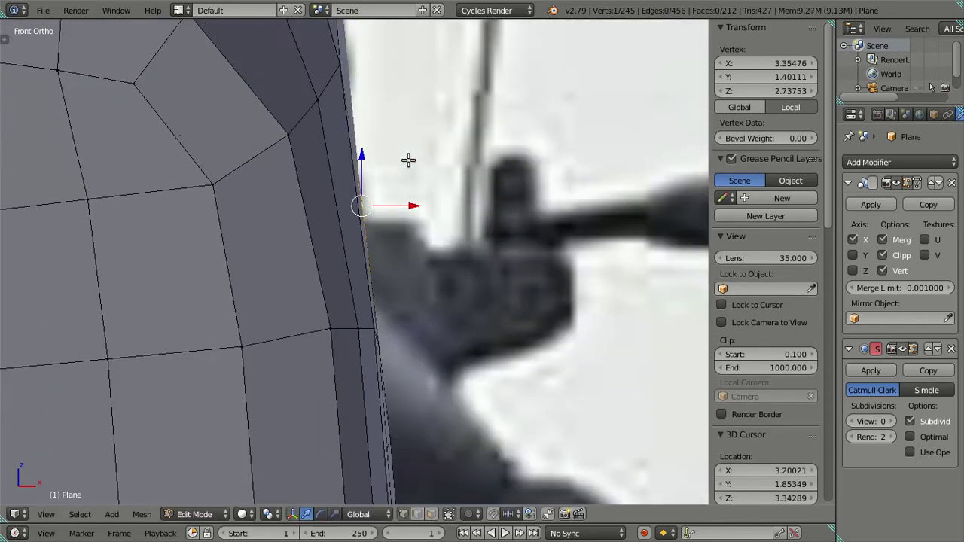
key(a)
Step: Orbit off the front view and toggle object mode to review the adjusted side edge
scroll(408, 159, down, 2)
scroll(399, 166, down, 1)
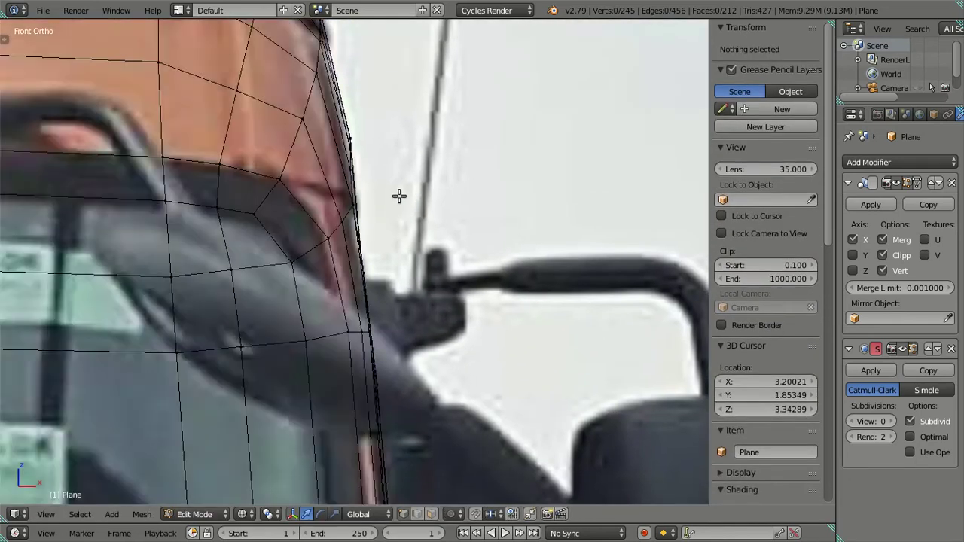
mouse_move(440, 263)
middle_down()
mouse_move(387, 286)
mouse_move(329, 204)
mouse_move(286, 219)
mouse_move(249, 292)
mouse_move(224, 295)
mouse_move(236, 319)
mouse_move(364, 271)
mouse_move(348, 281)
mouse_move(397, 287)
middle_up()
key(Tab)
key(Tab)
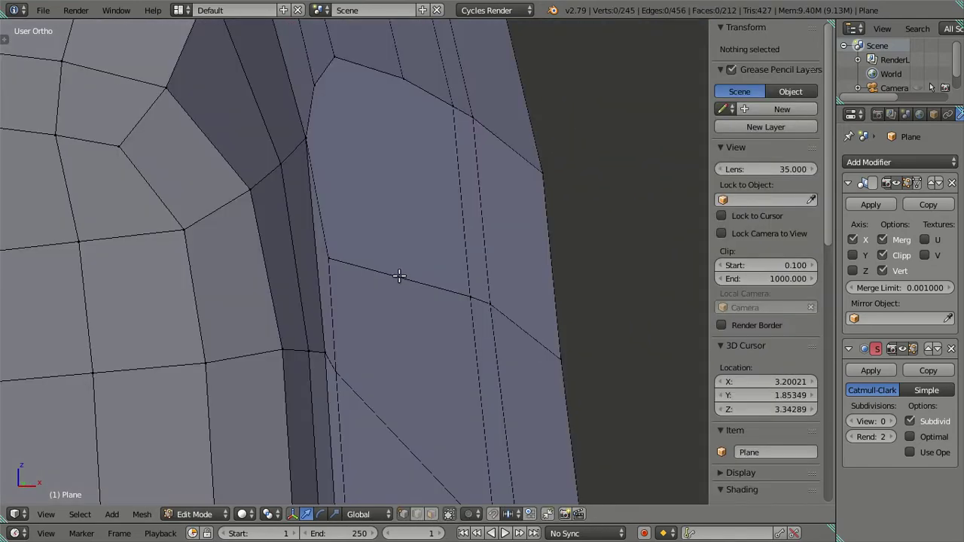
Step: Leave edit mode and view the cab in Right Ortho, zoomed in over the green truck side photo
right_click(399, 275)
key(a)
key(Tab)
mouse_move(400, 271)
middle_down()
mouse_move(417, 336)
mouse_move(262, 314)
mouse_move(306, 282)
mouse_move(366, 320)
mouse_move(418, 274)
mouse_move(378, 249)
mouse_move(299, 223)
mouse_move(308, 279)
middle_up()
key(Tab)
mouse_move(314, 269)
middle_down()
mouse_move(393, 278)
mouse_move(364, 264)
mouse_move(357, 281)
mouse_move(404, 239)
mouse_move(287, 271)
mouse_move(334, 271)
mouse_move(318, 249)
mouse_move(304, 267)
mouse_move(310, 280)
mouse_move(319, 262)
middle_up()
key(KP_3)
scroll(332, 205, up, 3)
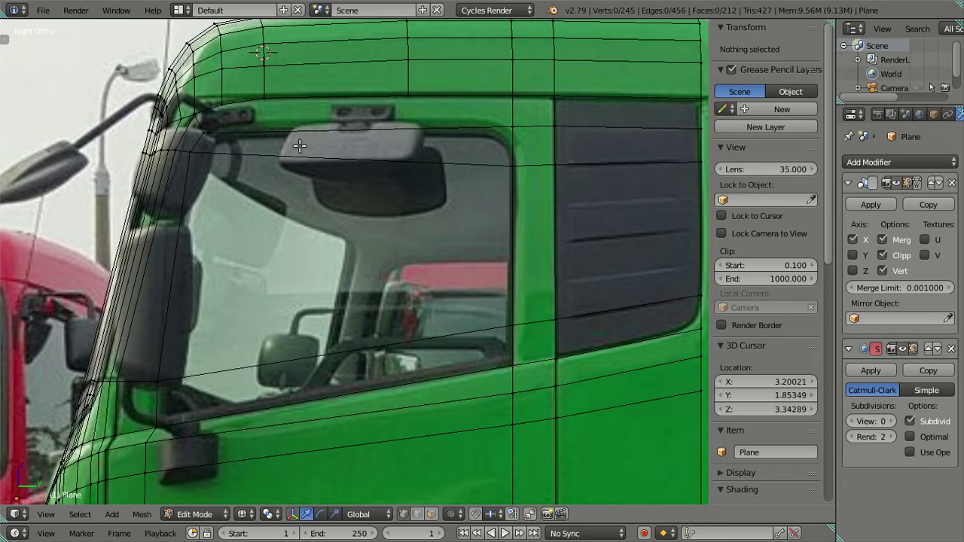
Step: Orbit around the cab mesh in Object Mode, then return to the right side view
scroll(310, 146, down, 6)
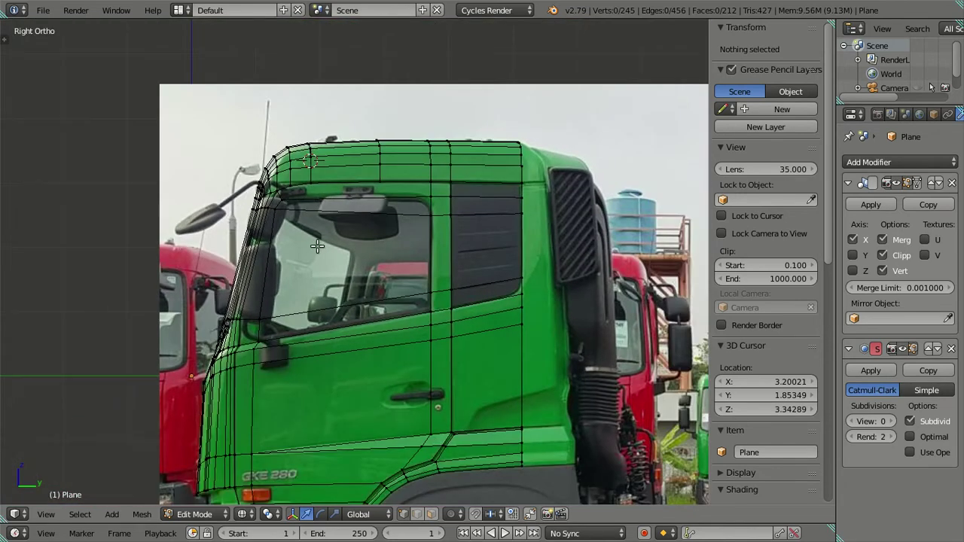
scroll(309, 254, up, 4)
key(z)
mouse_move(283, 224)
middle_down()
mouse_move(316, 236)
mouse_move(312, 223)
mouse_move(287, 271)
mouse_move(301, 267)
mouse_move(280, 257)
middle_up()
scroll(414, 241, up, 3)
key(Tab)
key(KP_3)
Step: Go back into Edit Mode and display the cab mesh with solid shading
key(z)
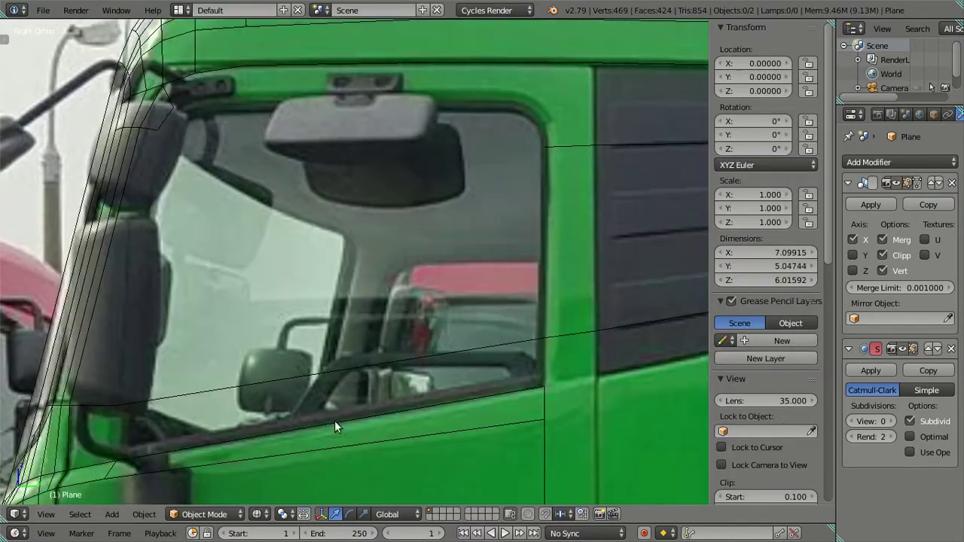
key(Tab)
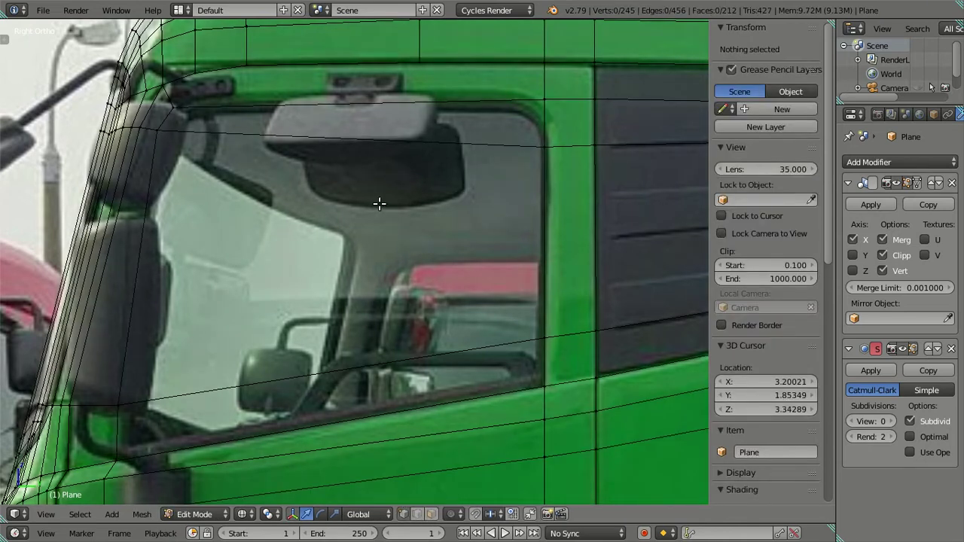
scroll(392, 184, down, 6)
scroll(383, 168, up, 6)
key(z)
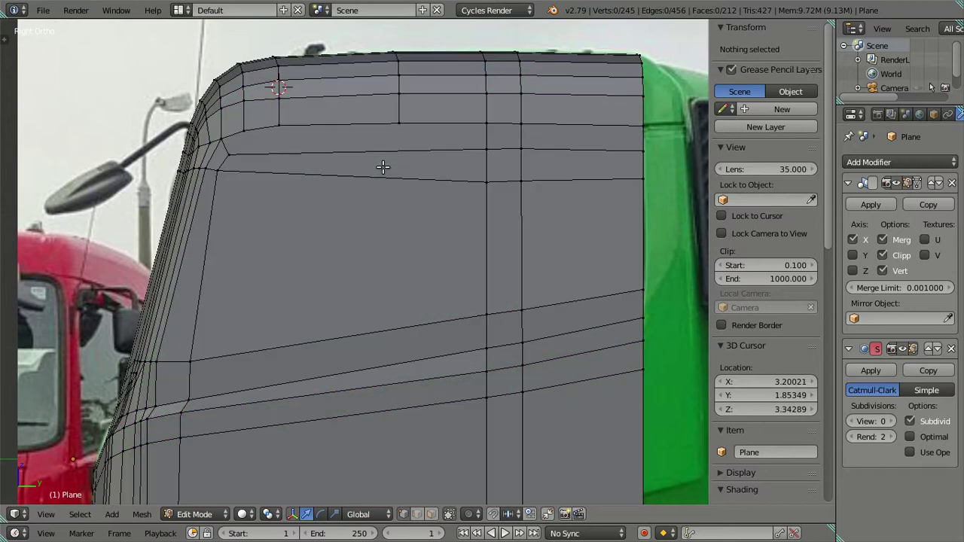
scroll(406, 180, down, 5)
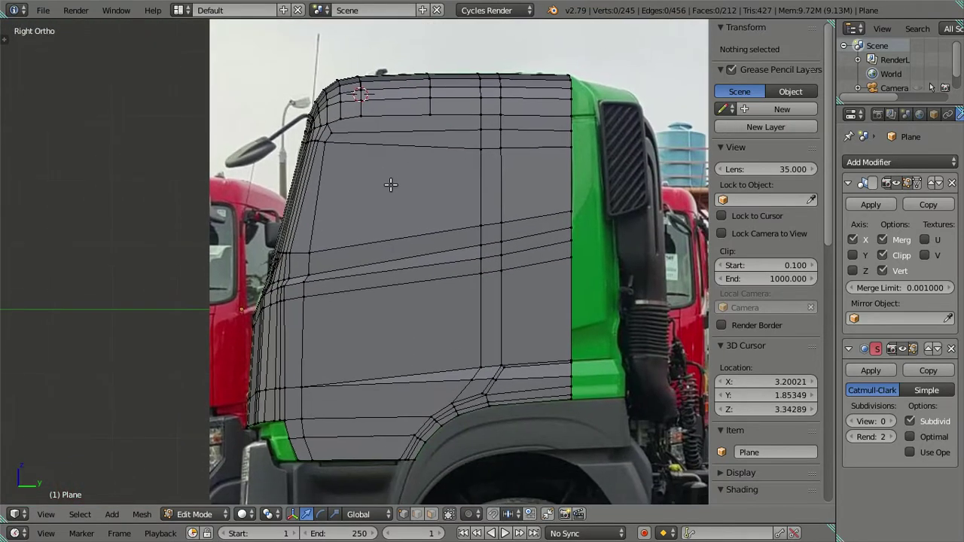
scroll(428, 138, up, 2)
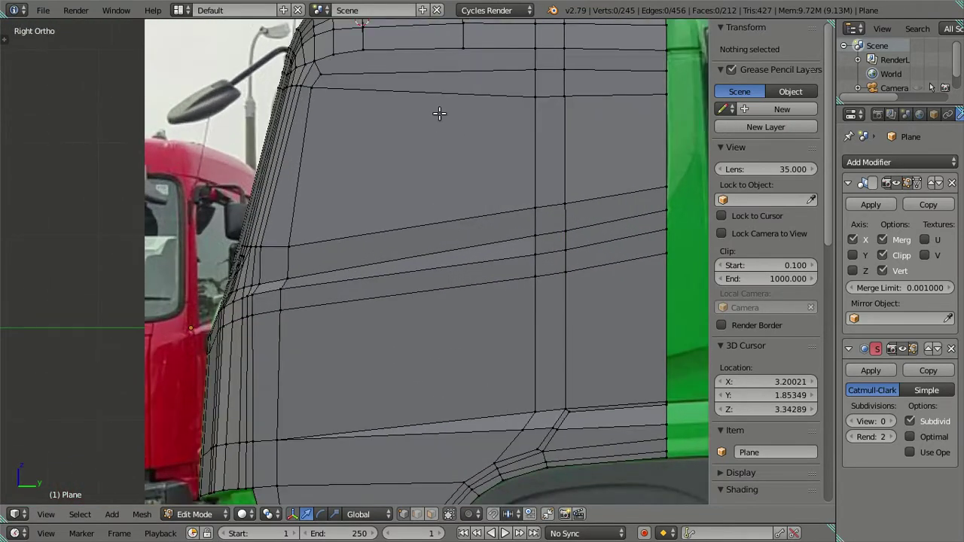
Step: Cut two vertical edge loops across the side panel, then try dissolving one and undo it
key(ctrl+r)
scroll(439, 113, up, 1)
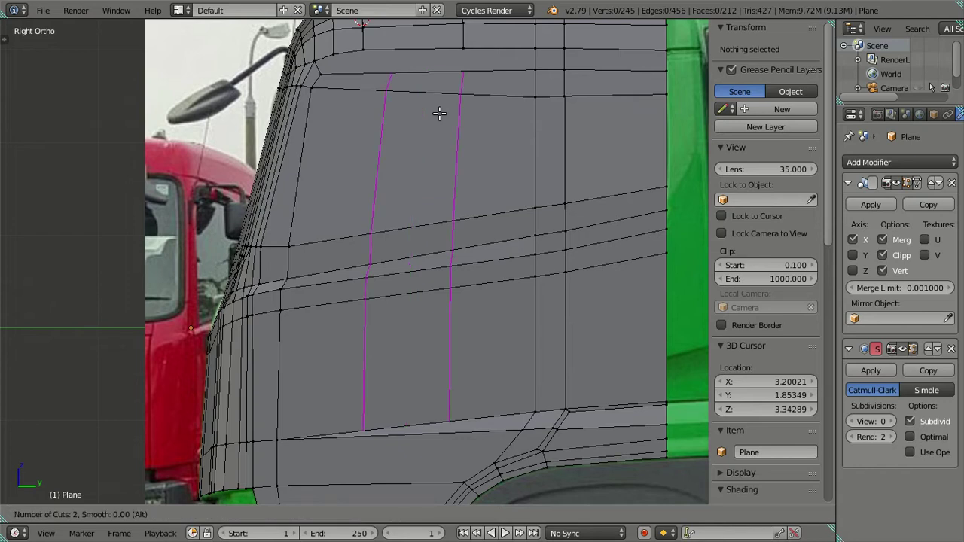
click(439, 113)
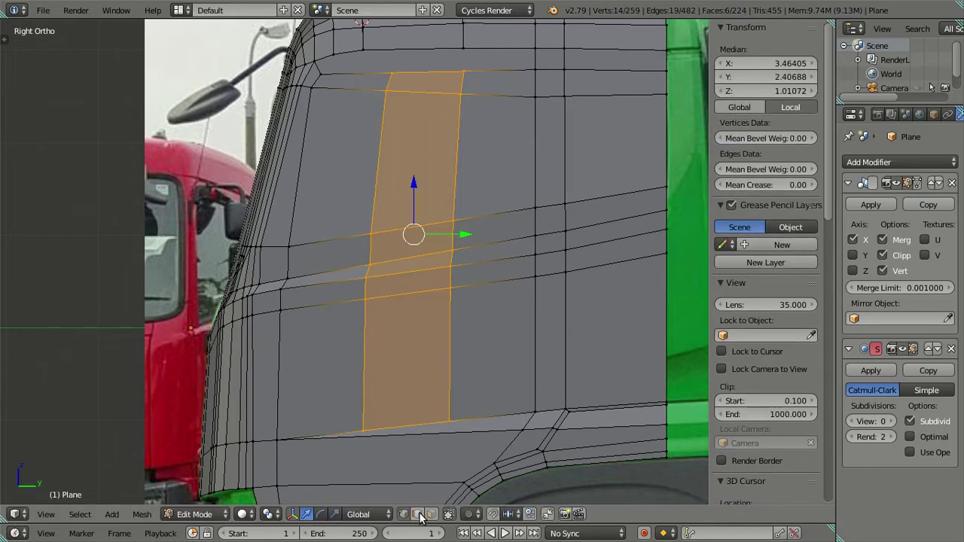
key(a)
alt+right_click(383, 175)
key(x)
click(426, 171)
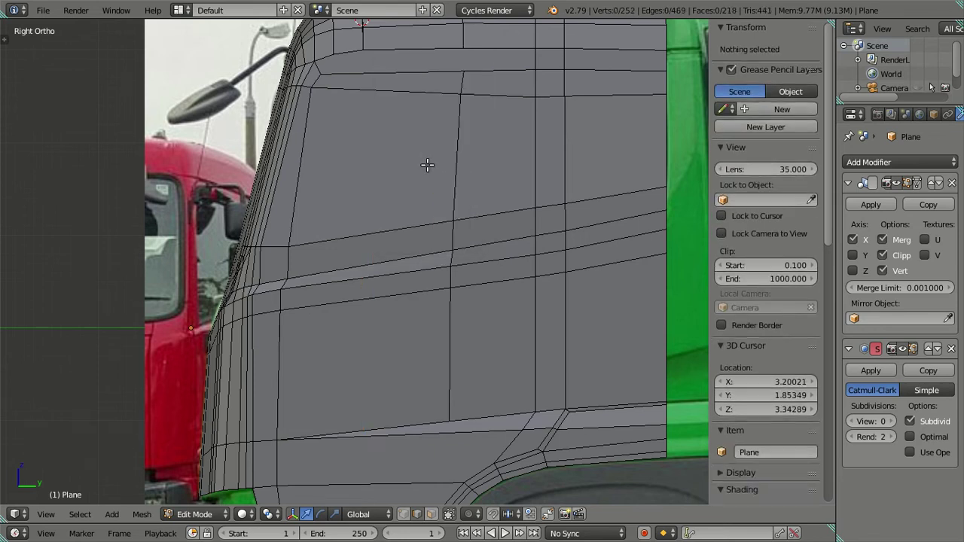
key(ctrl+z)
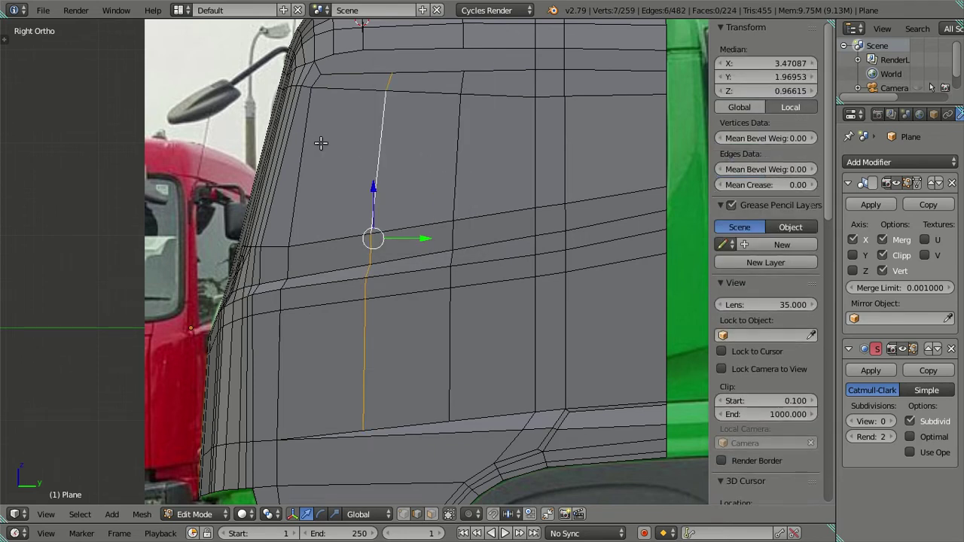
Step: Add another two-cut vertical edge loop near the cab front and select a loop for removal
key(ctrl+r)
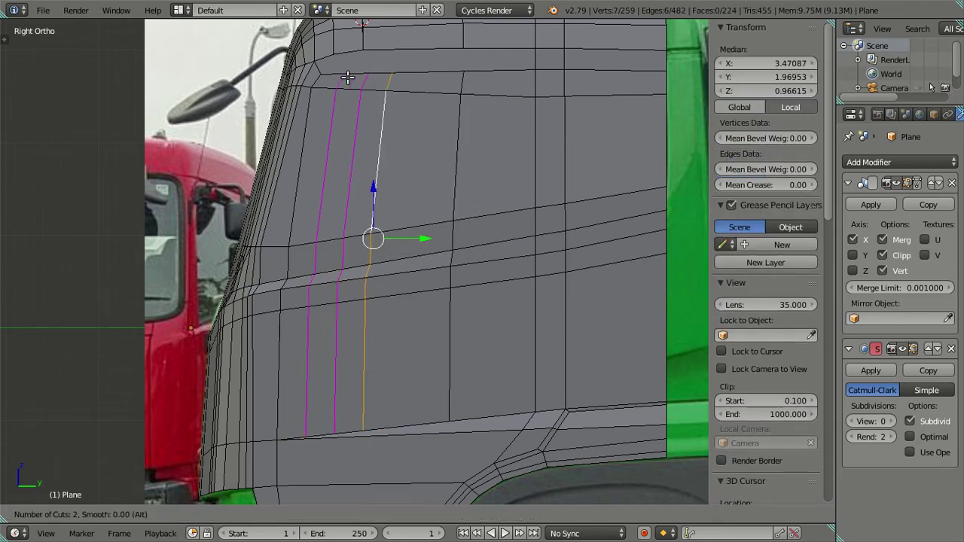
click(347, 77)
right_click(347, 78)
key(a)
scroll(368, 203, down, 2)
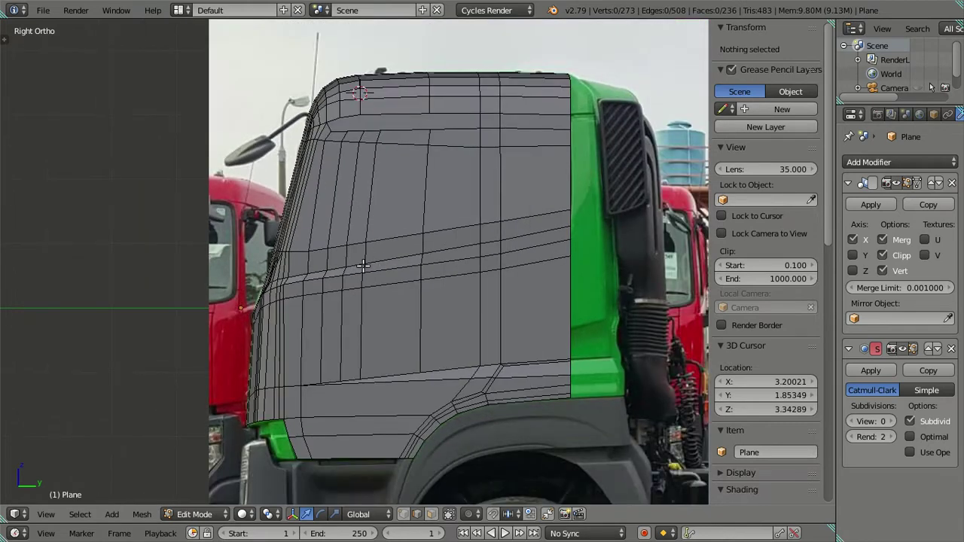
scroll(369, 267, up, 1)
shift+scroll(383, 245, up, 2)
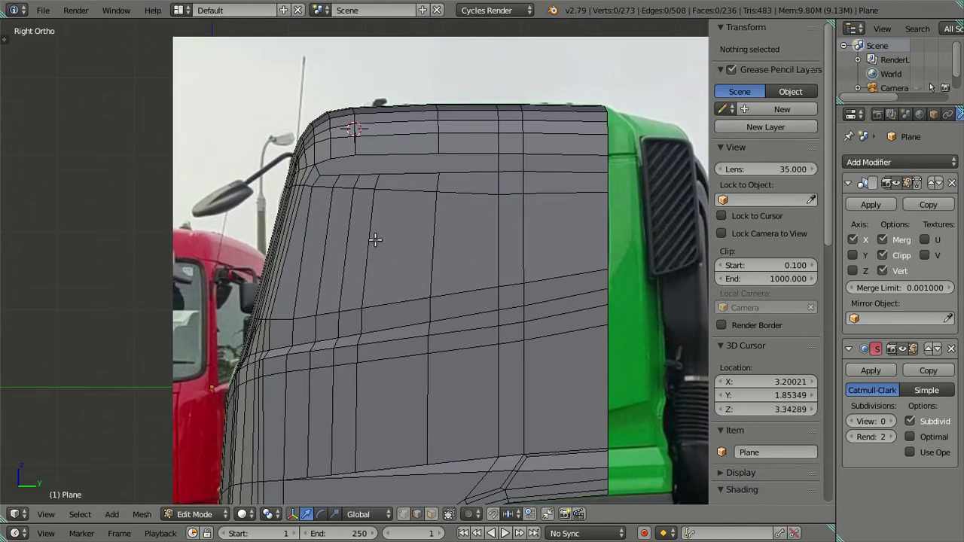
alt+right_click(374, 238)
Step: Dissolve the selected vertical edge loop from the side panel
key(x)
click(413, 248)
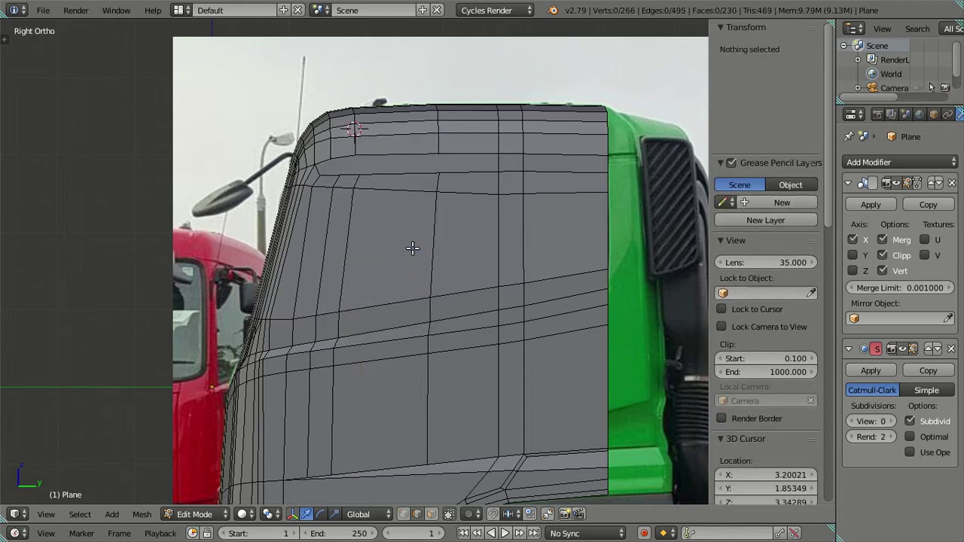
scroll(413, 236, up, 2)
shift+scroll(399, 320, up, 3)
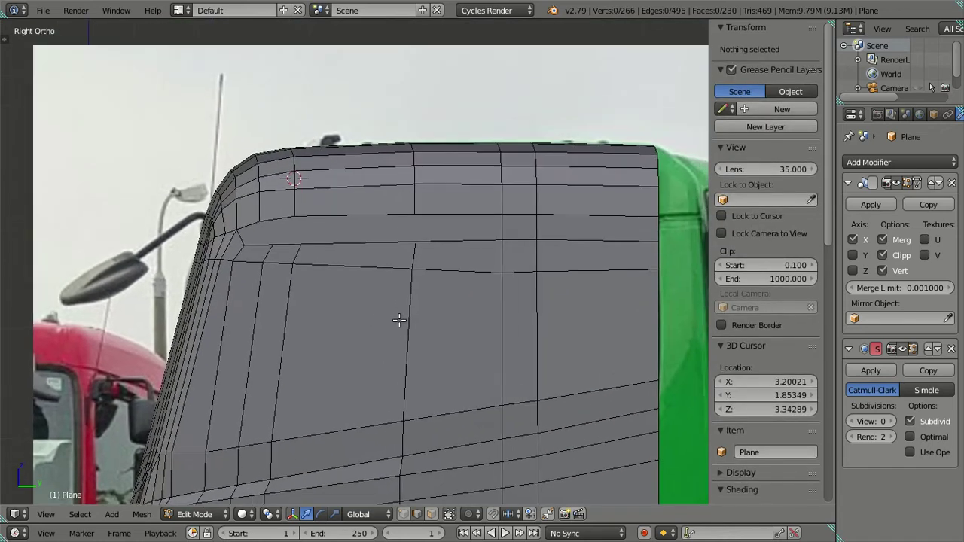
scroll(384, 297, up, 2)
shift+scroll(375, 298, up, 2)
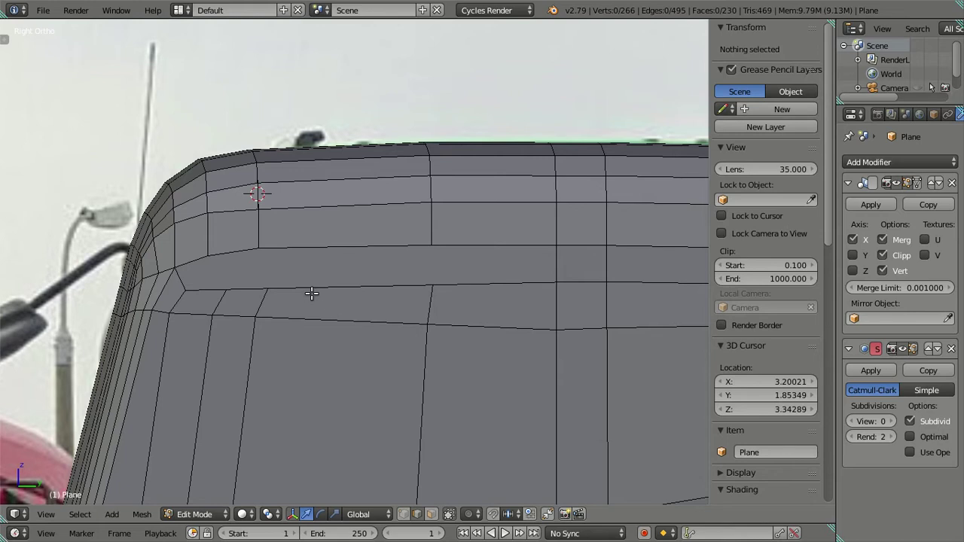
scroll(305, 295, down, 4)
scroll(304, 296, up, 5)
Step: In wireframe, raise the edge at the window's top corner straight up along Z
key(z)
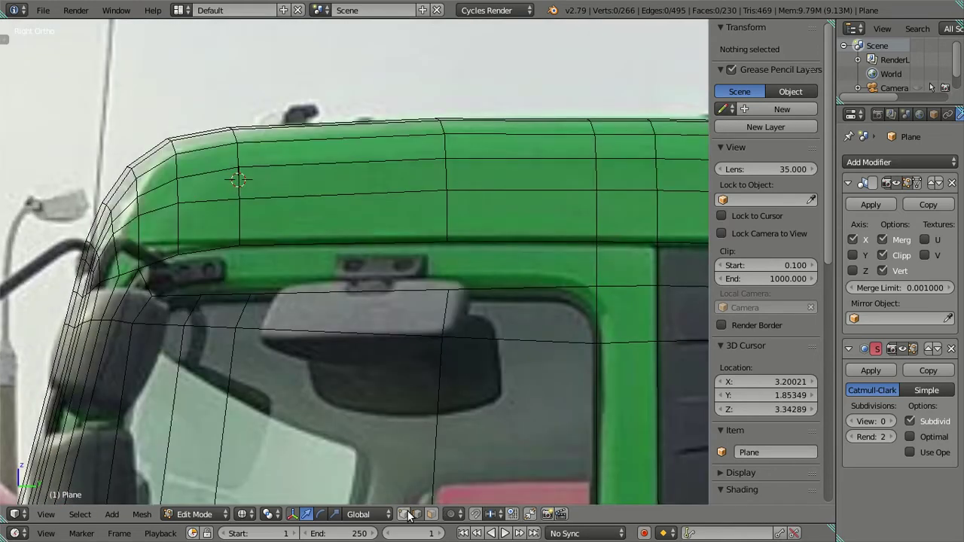
scroll(265, 361, up, 1)
scroll(226, 335, up, 1)
scroll(282, 331, up, 1)
right_click(268, 303)
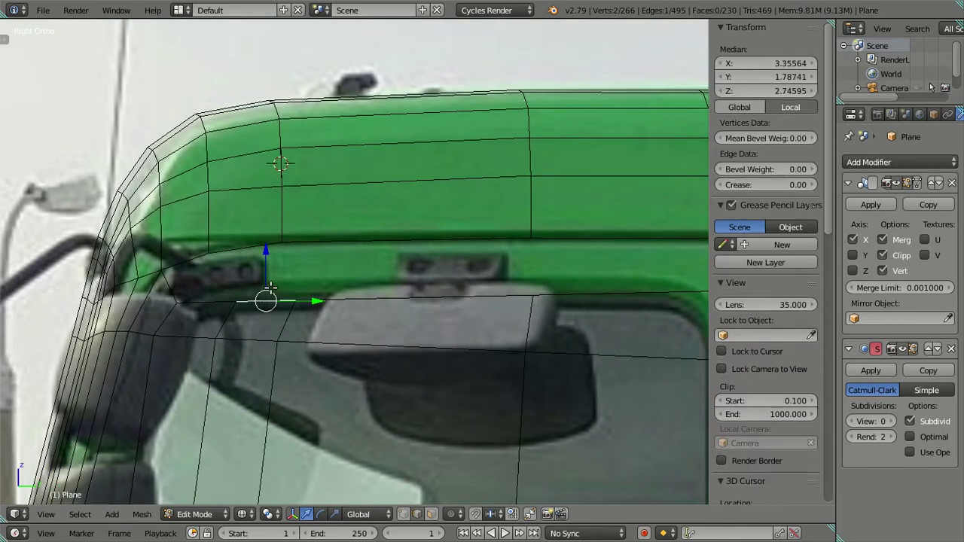
scroll(267, 286, up, 1)
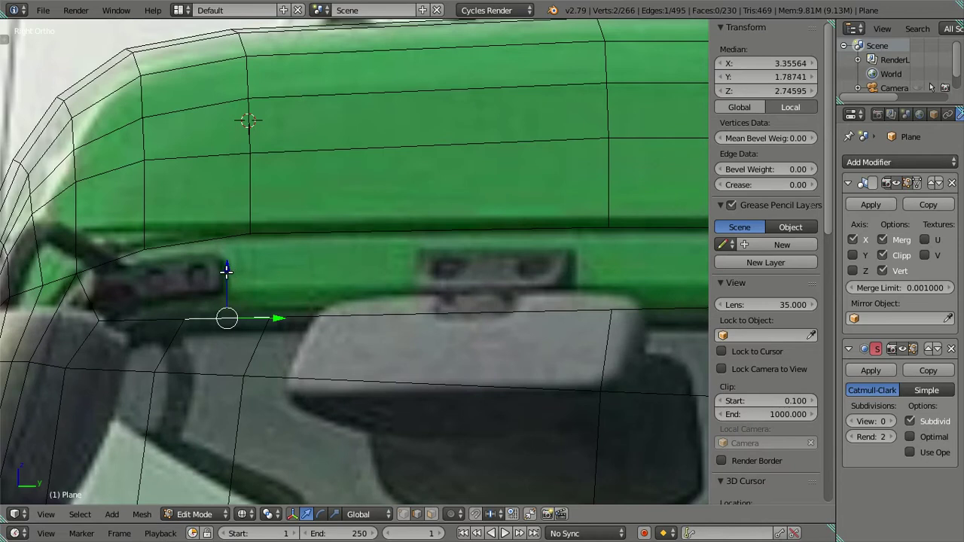
key(g)
key(z)
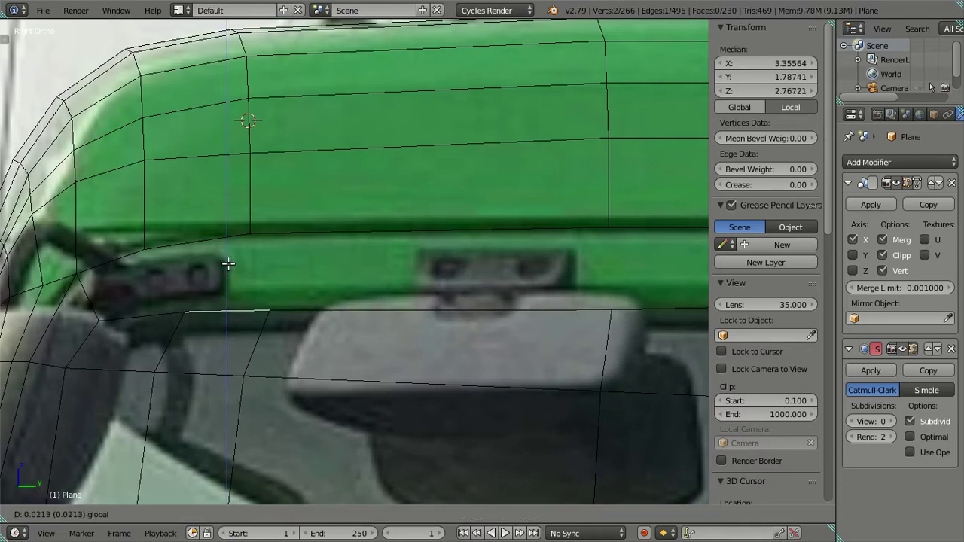
click(229, 263)
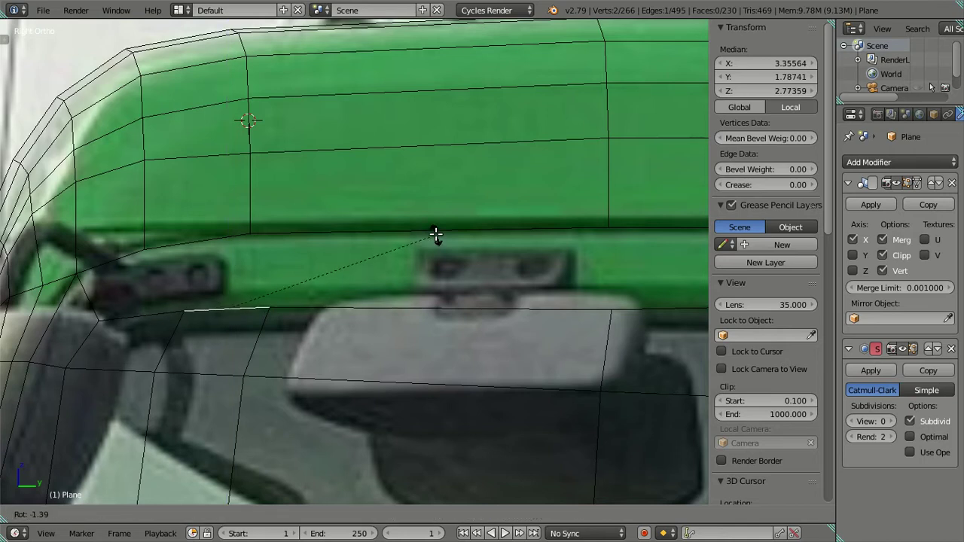
scroll(435, 234, down, 3)
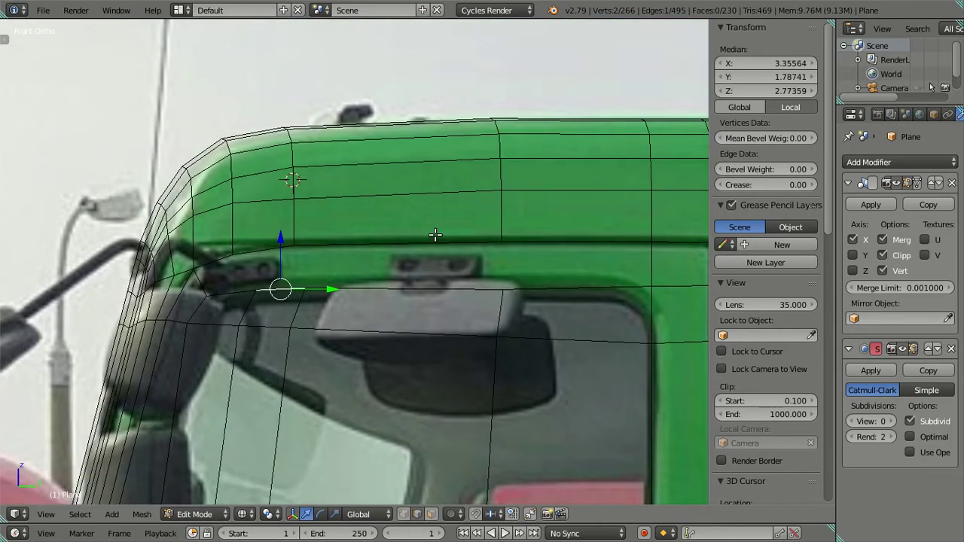
Step: Select the window-top edge row and lift it slightly to match the window frame
key(a)
ctrl+scroll(512, 327, down, 2)
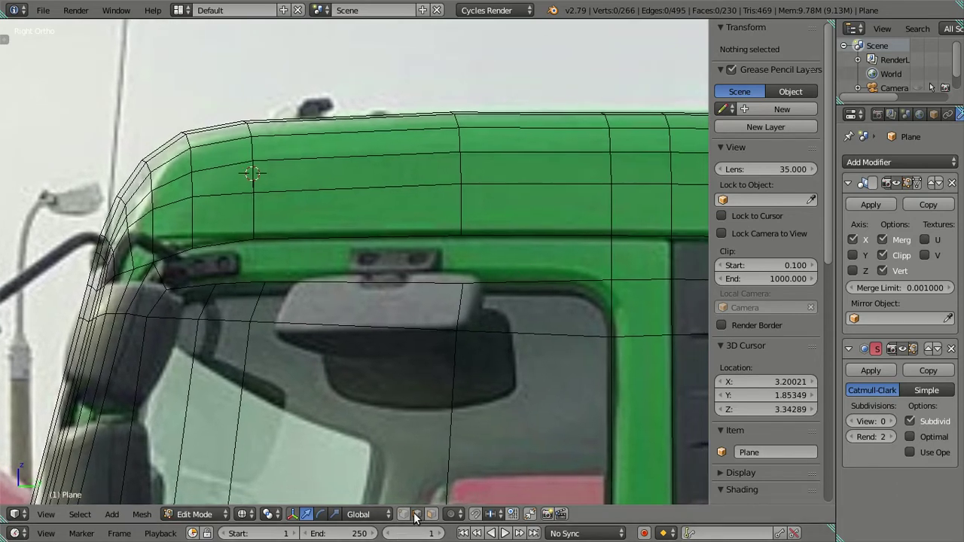
scroll(455, 417, up, 1)
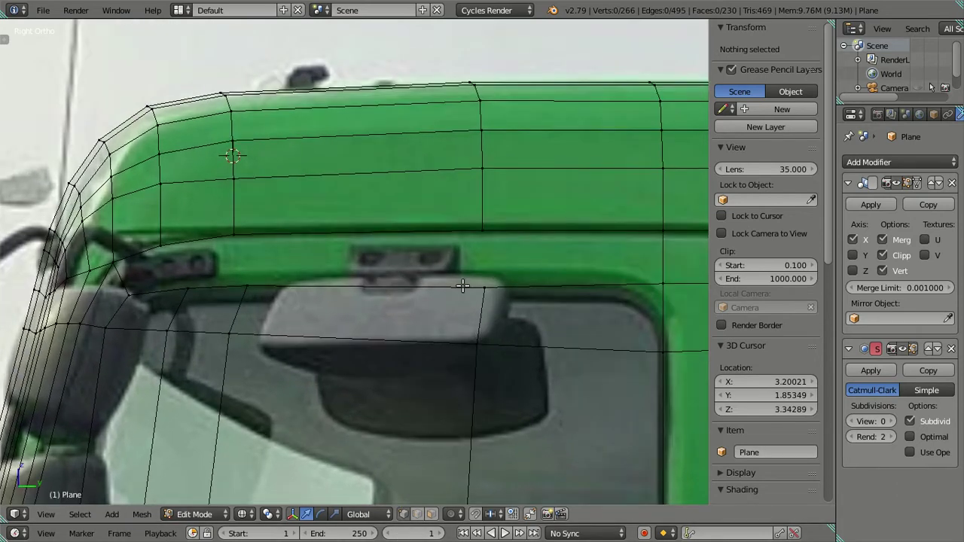
right_click(492, 334)
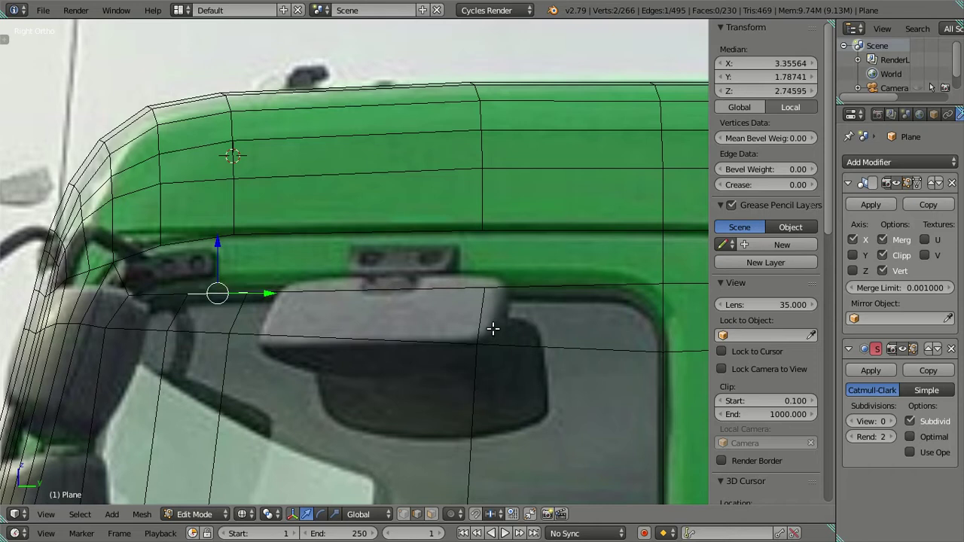
key(a)
right_click(229, 288)
shift+right_click(387, 283)
scroll(281, 266, up, 1)
drag(296, 244, 302, 237)
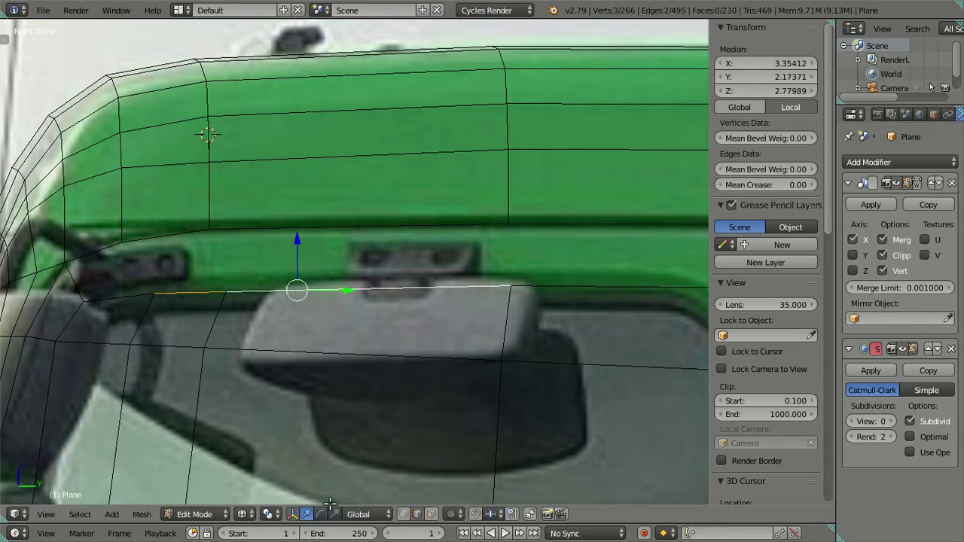
Step: Nudge a single window-top vertex upward, then show the cab solid-shaded in Object Mode
click(403, 514)
click(154, 293)
click(226, 291)
drag(226, 235, 230, 233)
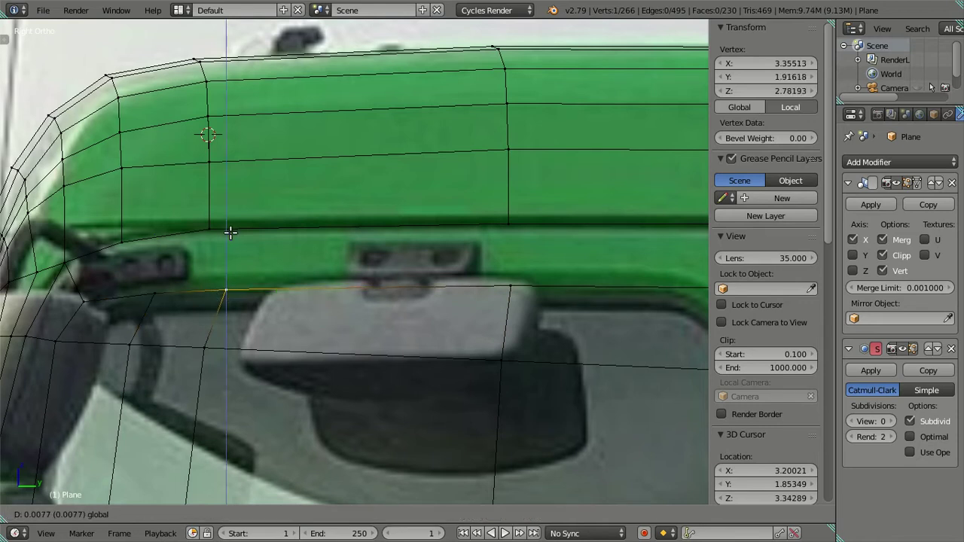
click(228, 231)
key(a)
key(z)
scroll(226, 273, down, 2)
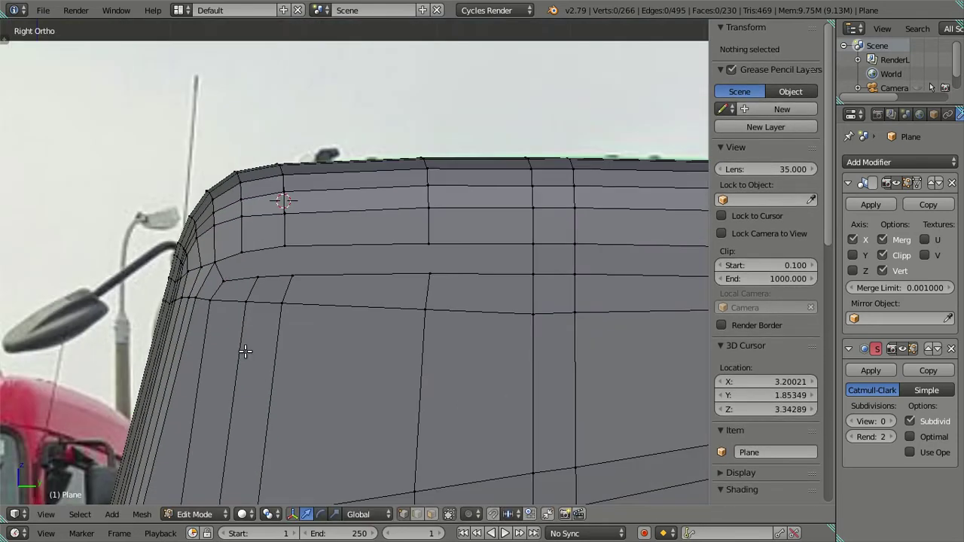
key(Tab)
mouse_move(261, 332)
middle_down()
mouse_move(364, 338)
mouse_move(380, 347)
mouse_move(384, 336)
mouse_move(419, 333)
mouse_move(421, 319)
mouse_move(452, 323)
mouse_move(417, 292)
mouse_move(402, 301)
mouse_move(421, 271)
middle_up()
key(Tab)
right_click(418, 271)
shift+right_click(473, 247)
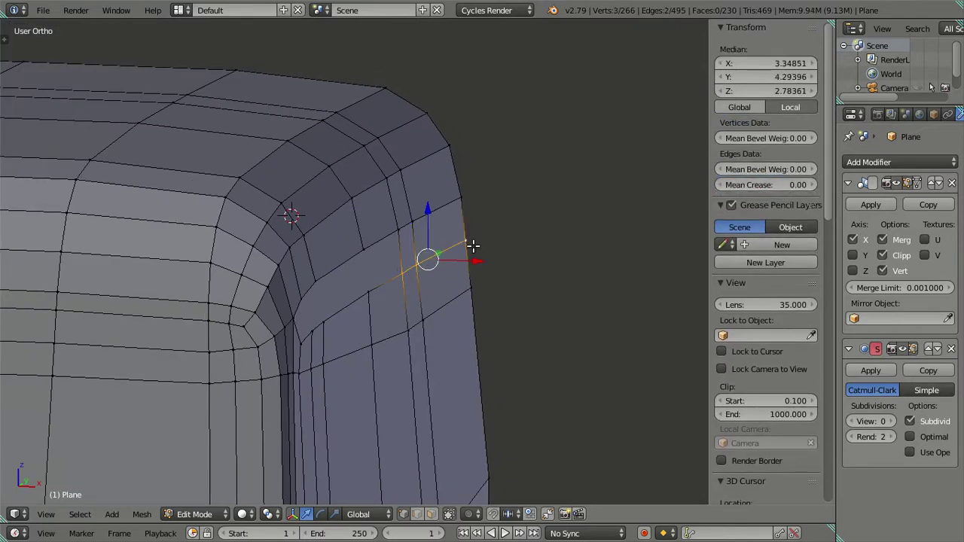
key(KP_1)
scroll(415, 417, up, 2)
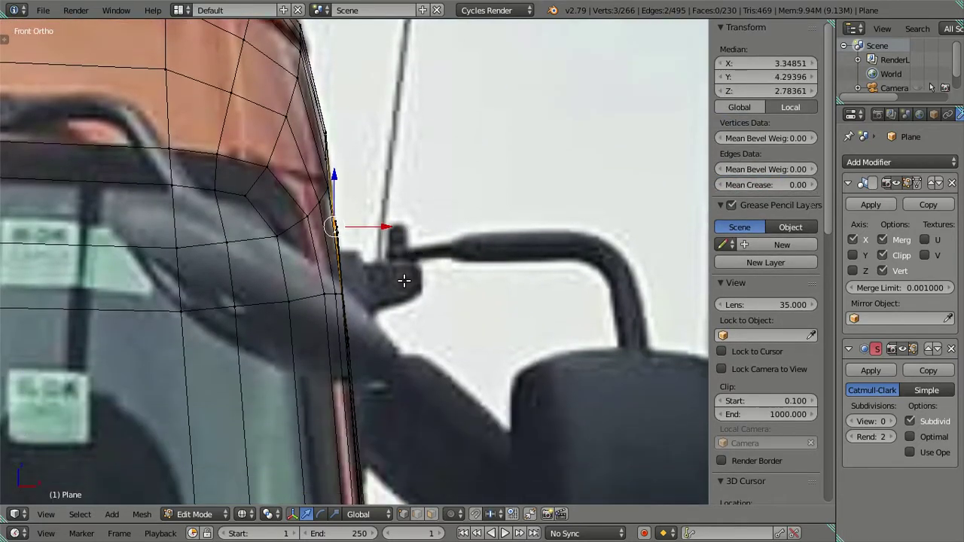
scroll(402, 278, up, 2)
scroll(389, 357, up, 1)
scroll(375, 325, up, 2)
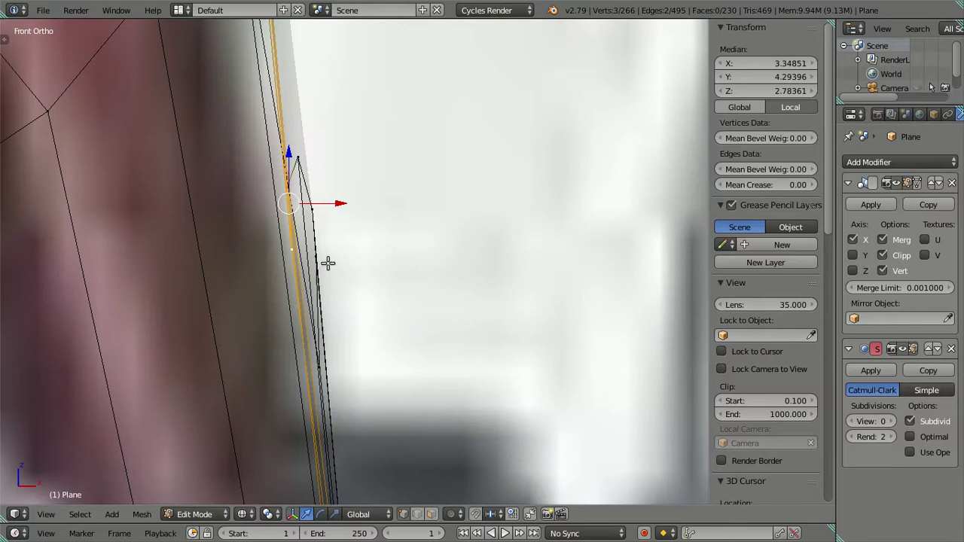
shift+middle_drag(327, 263, 404, 303)
key(g)
key(x)
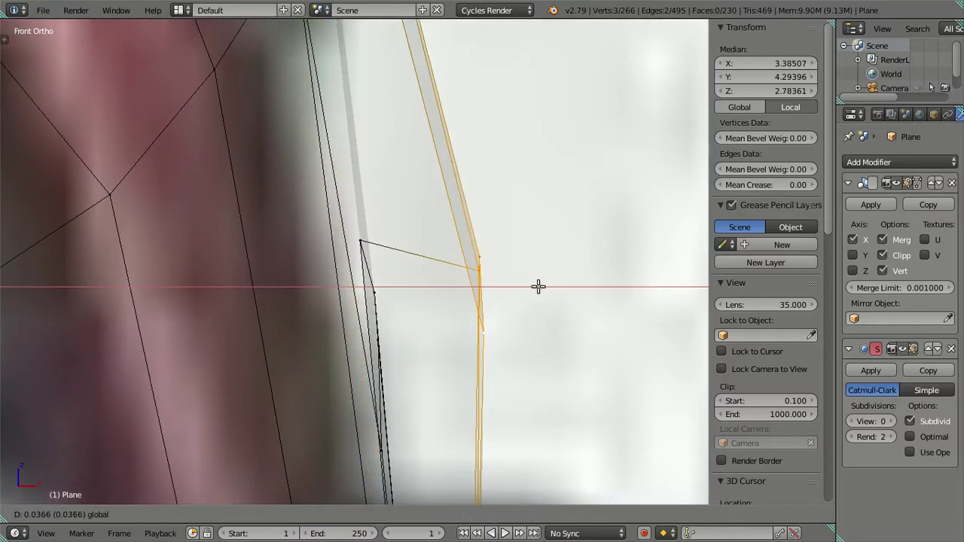
right_click(536, 286)
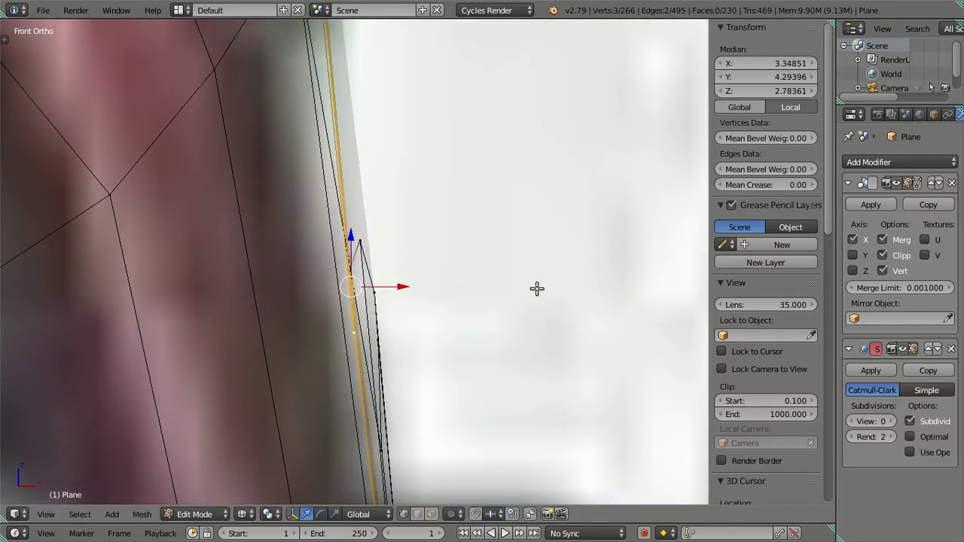
key(z)
scroll(426, 304, down, 3)
mouse_move(419, 312)
middle_down()
mouse_move(398, 327)
mouse_move(334, 336)
mouse_move(275, 316)
mouse_move(289, 313)
mouse_move(341, 362)
mouse_move(314, 371)
mouse_move(329, 372)
mouse_move(321, 342)
middle_up()
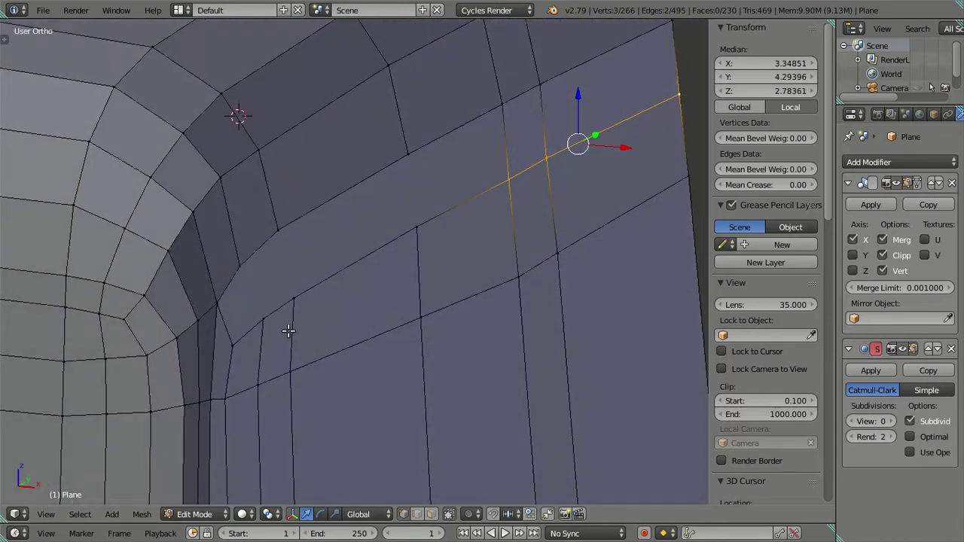
Step: Slide the inner panel-line vertex up its edge, keeping its X depth at 3.35716
right_click(234, 342)
click(275, 362)
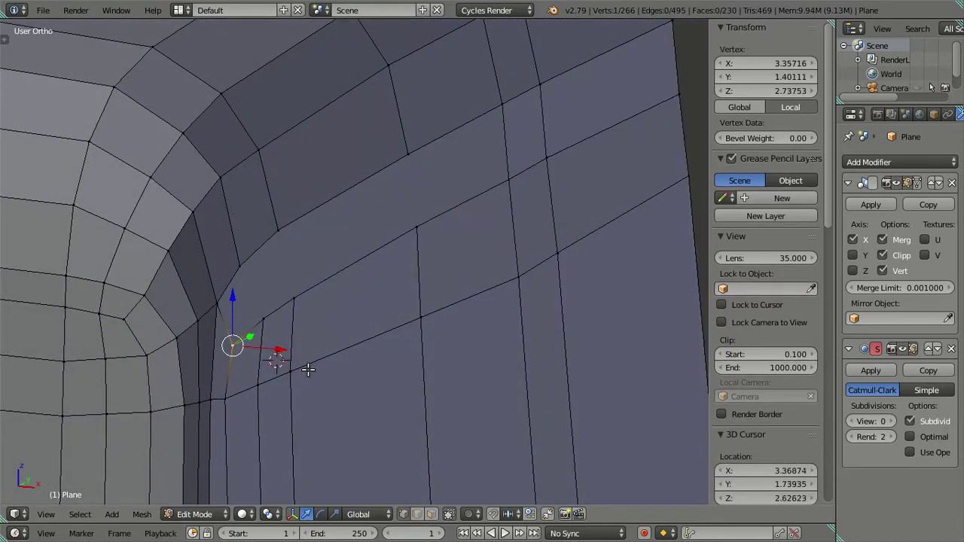
key(g)
key(x)
right_click(312, 362)
click(751, 66)
key(Return)
key(g)
click(290, 288)
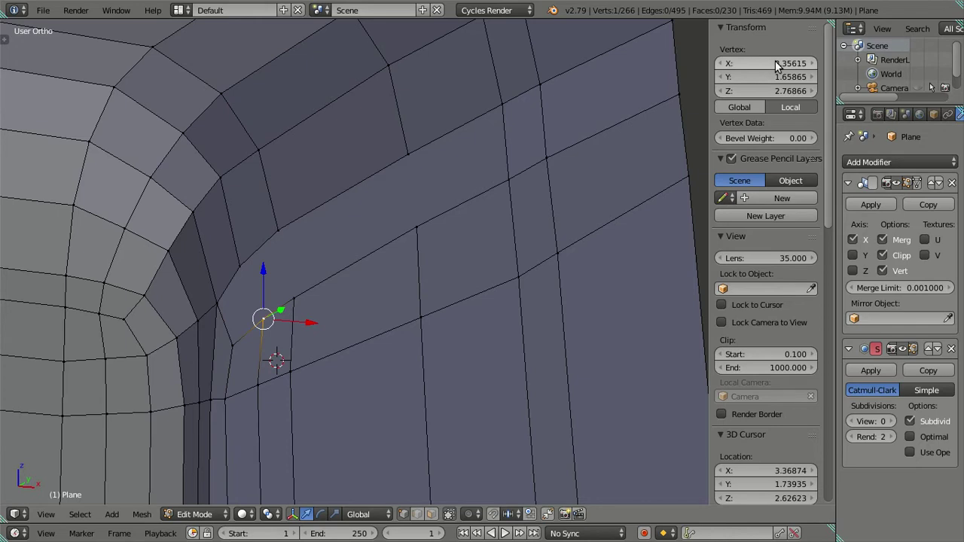
key(g)
click(361, 248)
key(ctrl+v)
Step: Slide the next panel-line vertex up, setting X depth 3.35716 and Y 5.13115 at the mesh edge
right_click(419, 228)
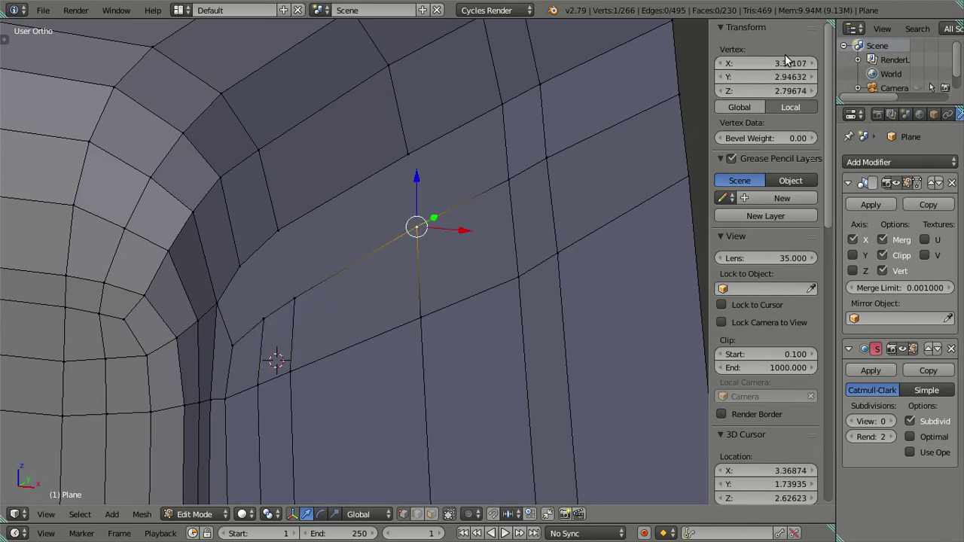
key(g)
key(g)
click(643, 96)
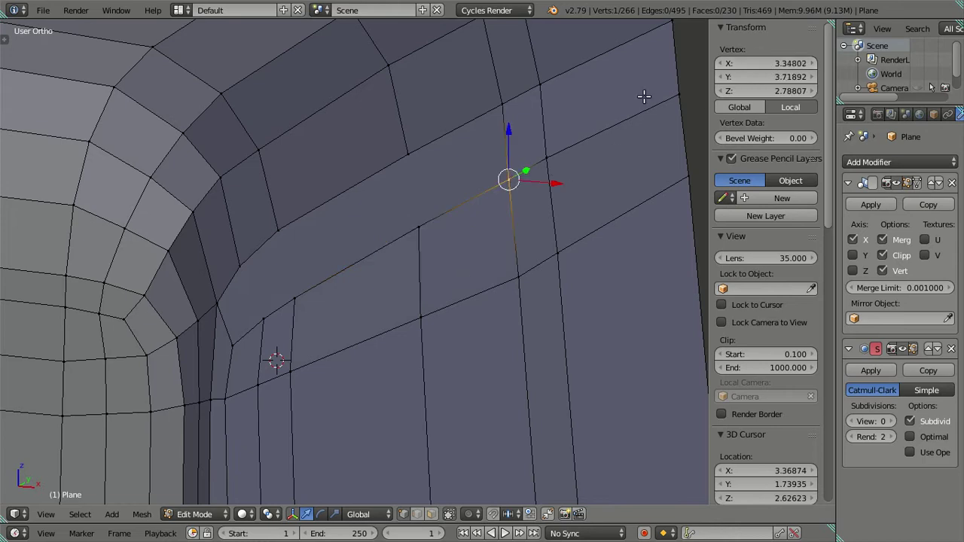
key(ctrl+v)
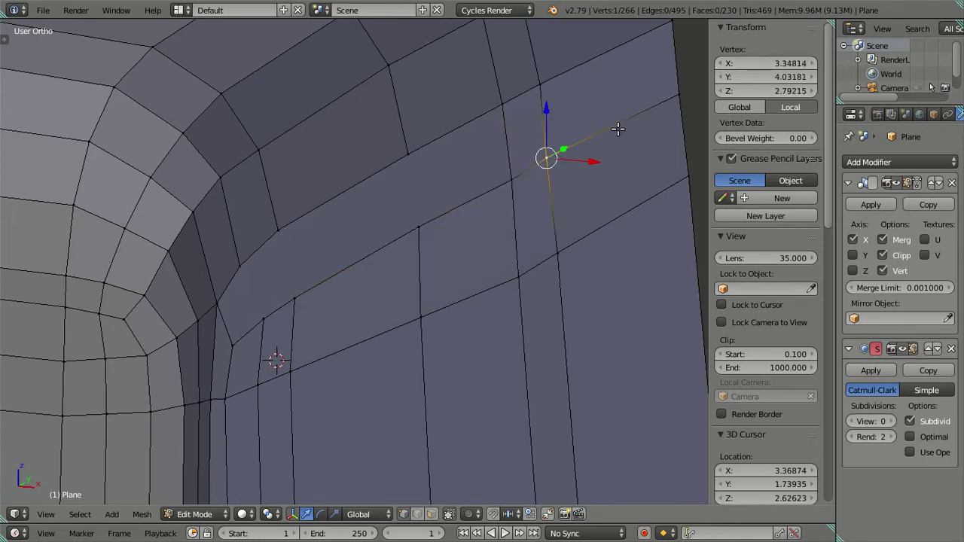
key(ctrl+v)
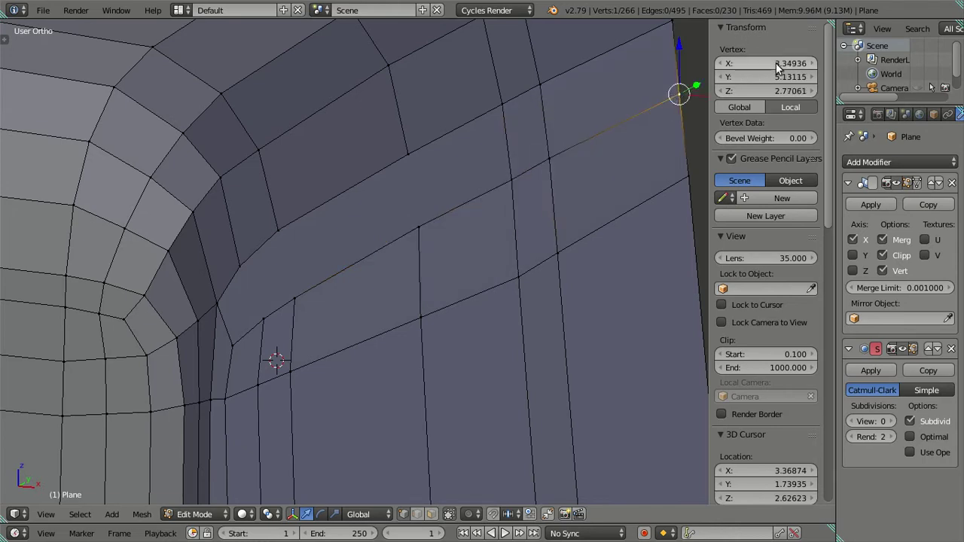
scroll(531, 197, down, 2)
key(a)
scroll(473, 245, up, 2)
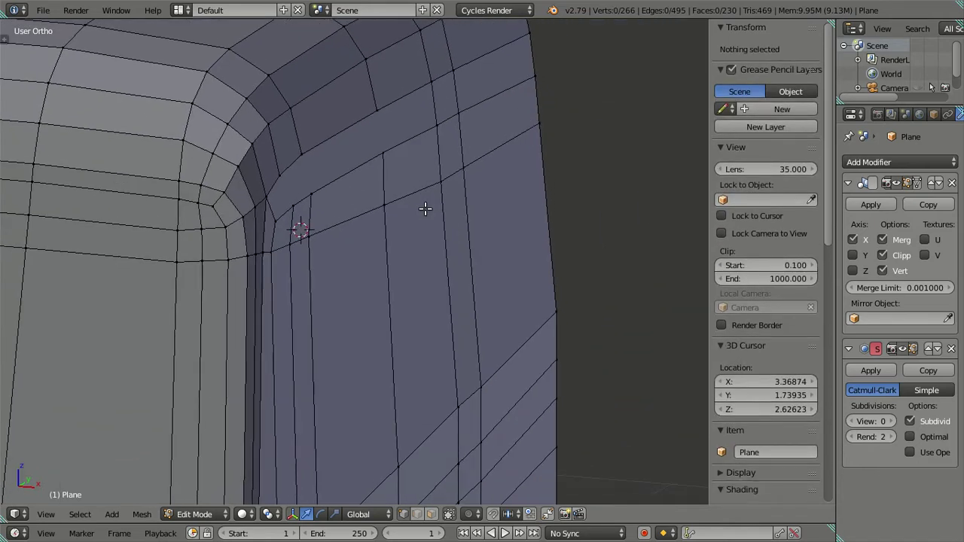
Step: Slide a vertex on the upper panel line up its edge, keeping X depth 3.37165
right_click(224, 251)
drag(231, 249, 242, 248)
click(766, 61)
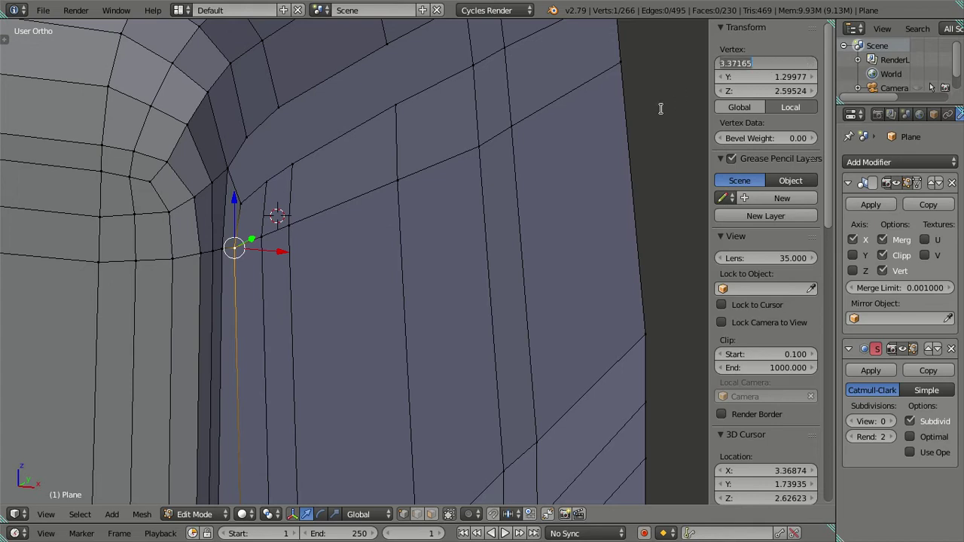
click(582, 156)
drag(234, 248, 261, 235)
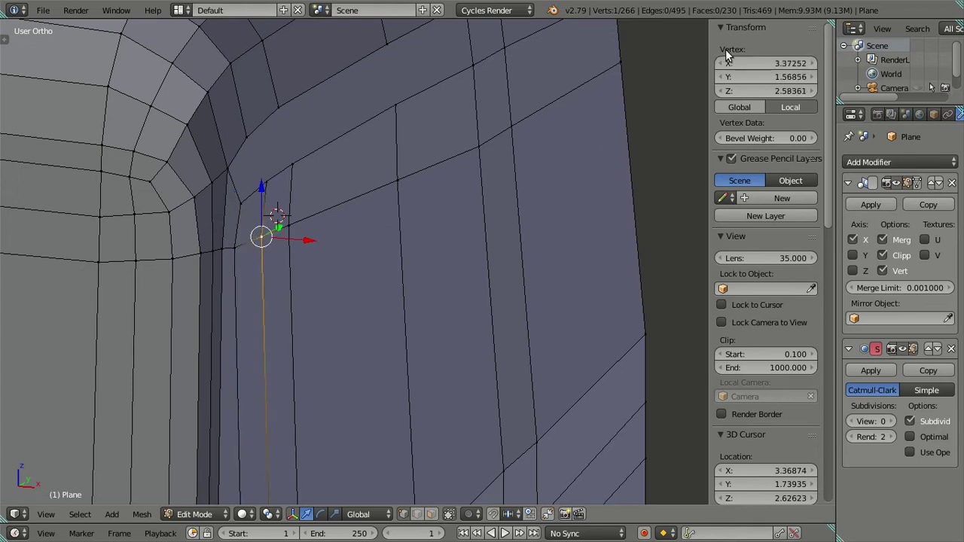
text(3.37165)
Step: Slide the next upper-line vertex out to the mesh edge with X depth 3.37165
drag(419, 189, 482, 149)
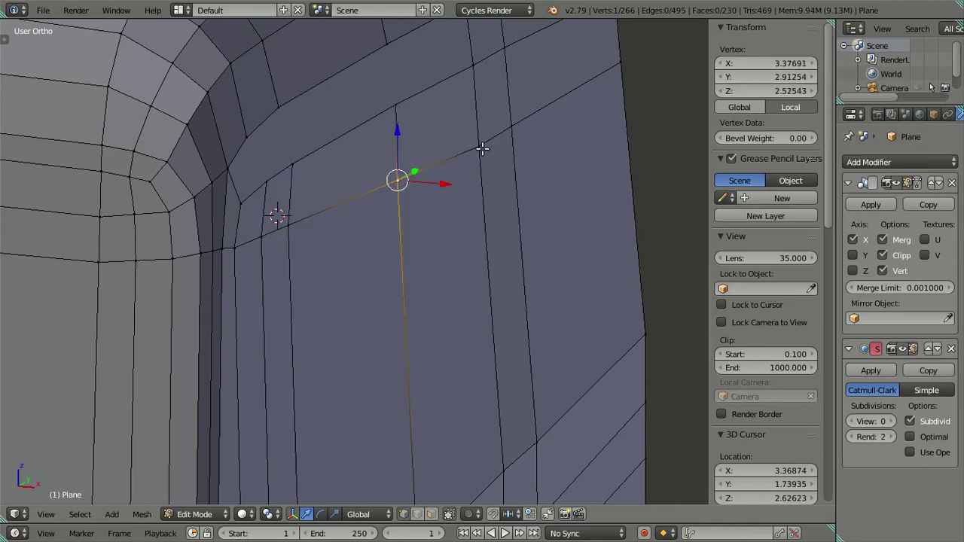
key(g)
key(g)
click(491, 145)
key(ctrl+v)
key(g)
key(g)
click(595, 102)
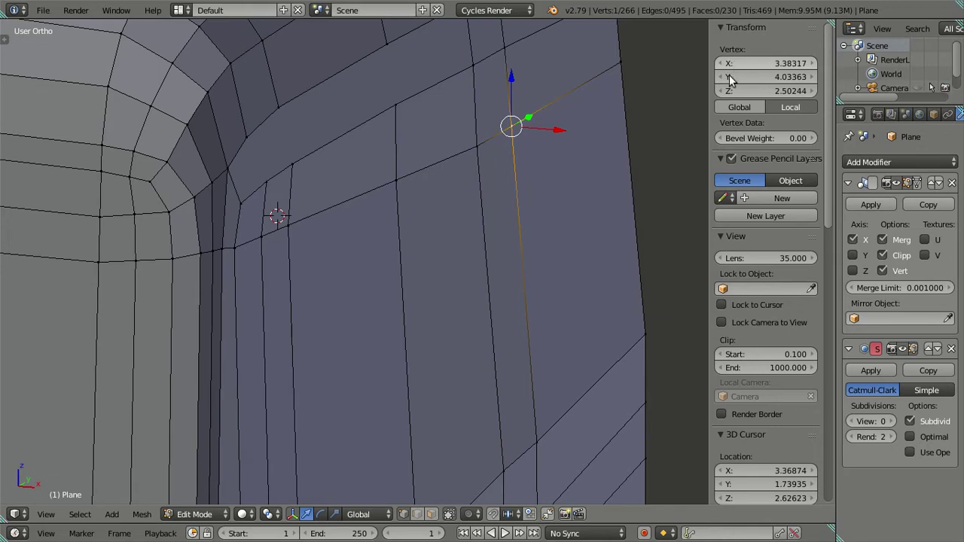
key(g)
key(g)
click(622, 60)
text(3.37165)
middle_drag(572, 143, 583, 162)
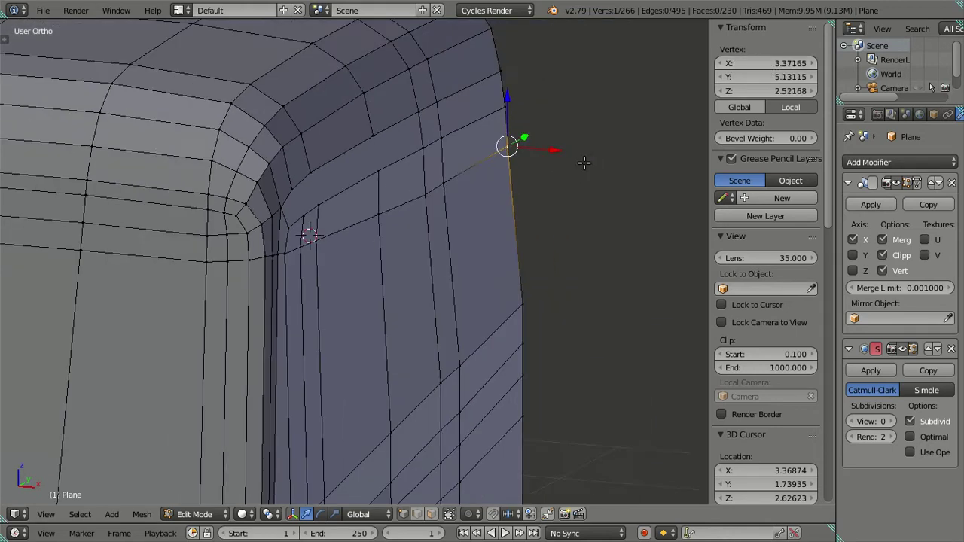
key(a)
Step: Select a vertex on the lower diagonal panel line and step back its earlier adjustments
mouse_move(490, 244)
middle_down()
mouse_move(486, 131)
mouse_move(389, 348)
mouse_move(527, 228)
mouse_move(475, 286)
mouse_move(419, 297)
mouse_move(419, 285)
mouse_move(262, 355)
middle_up()
right_click(277, 353)
click(765, 63)
key(Escape)
key(ctrl+z)
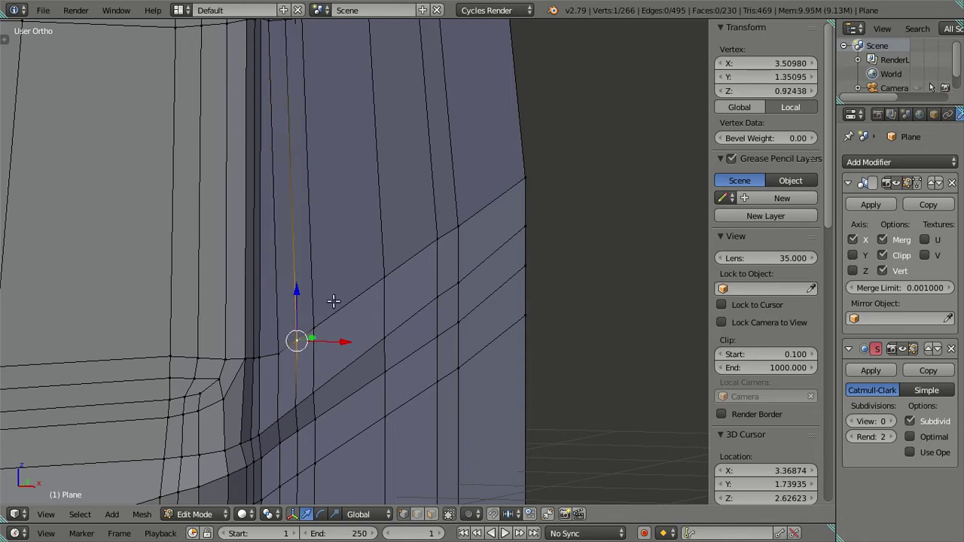
key(ctrl+z)
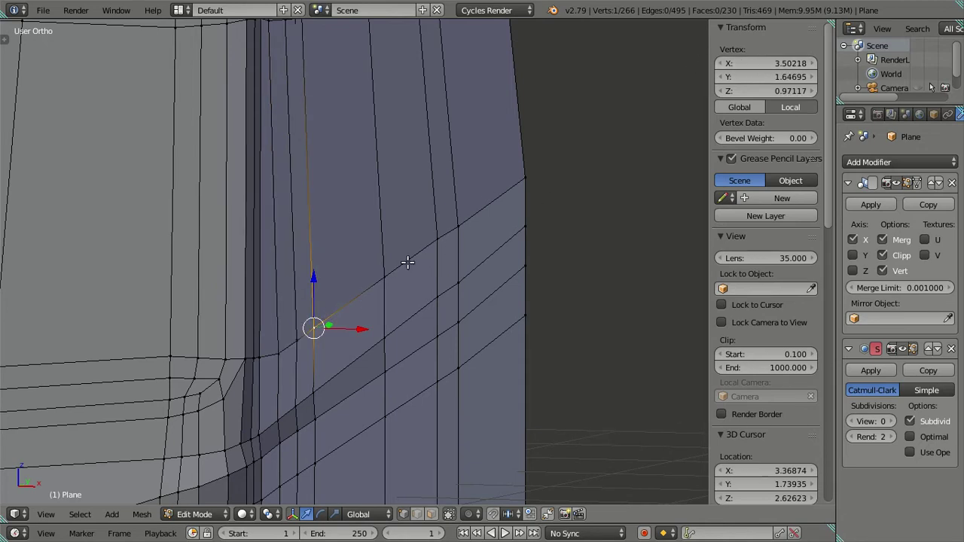
key(ctrl+z)
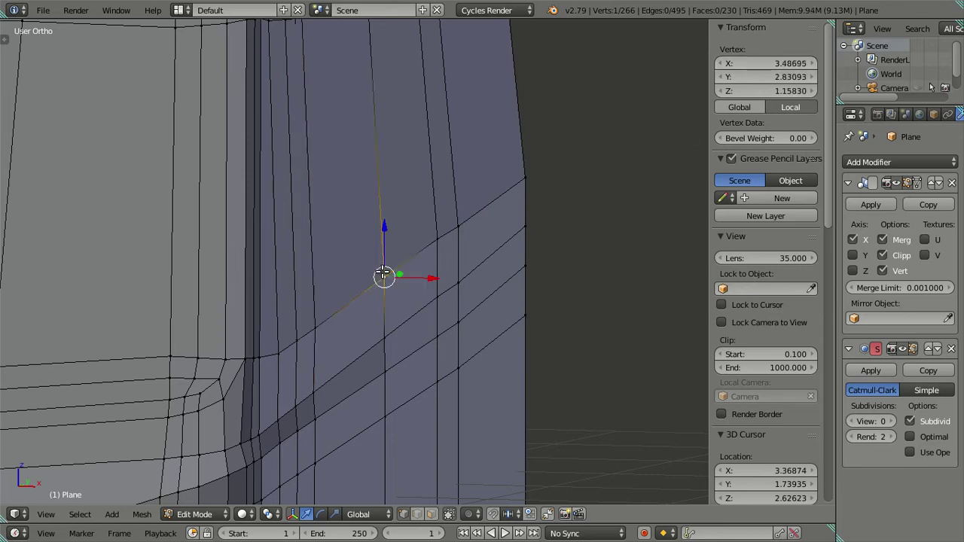
key(ctrl+z)
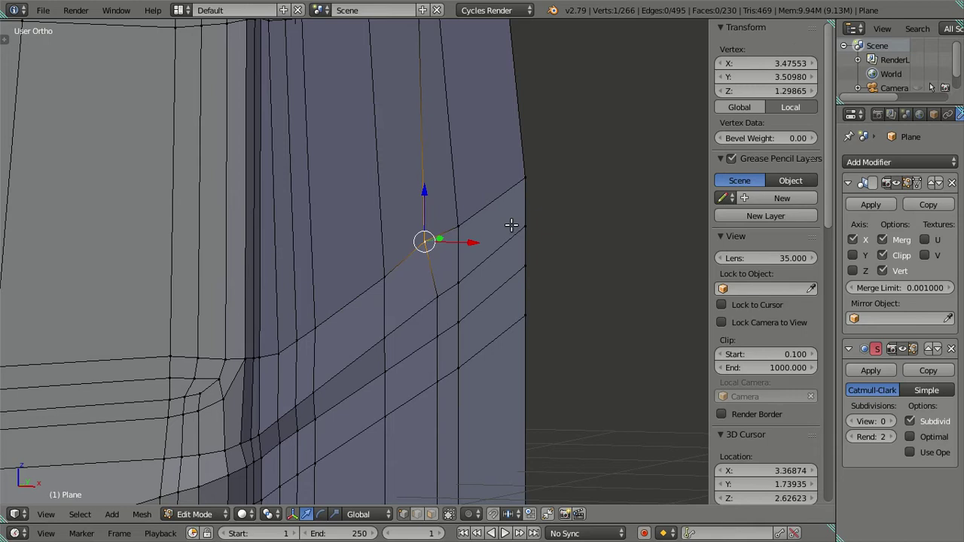
middle_drag(470, 232, 497, 253)
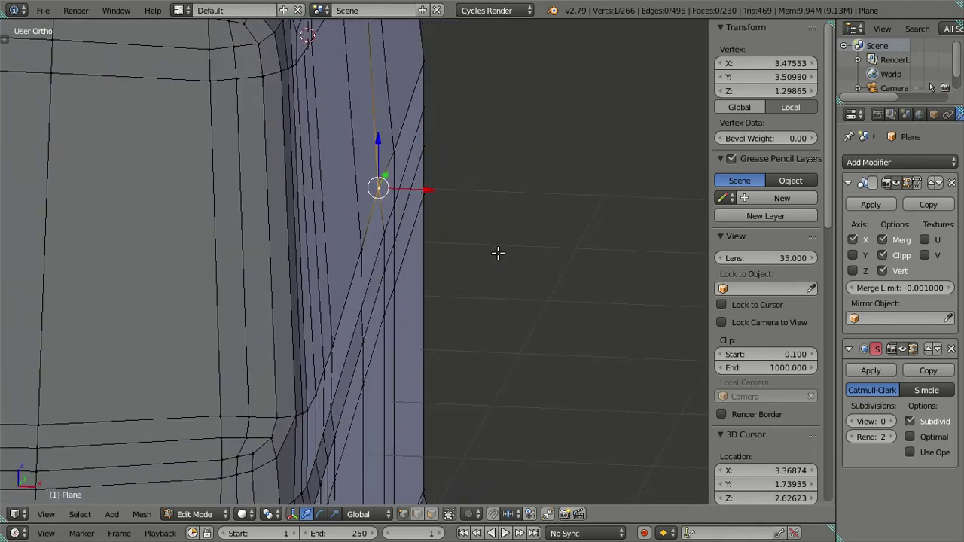
Step: Slide the lower diagonal vertex higher and set its X depth to 3.5098
key(g)
click(394, 150)
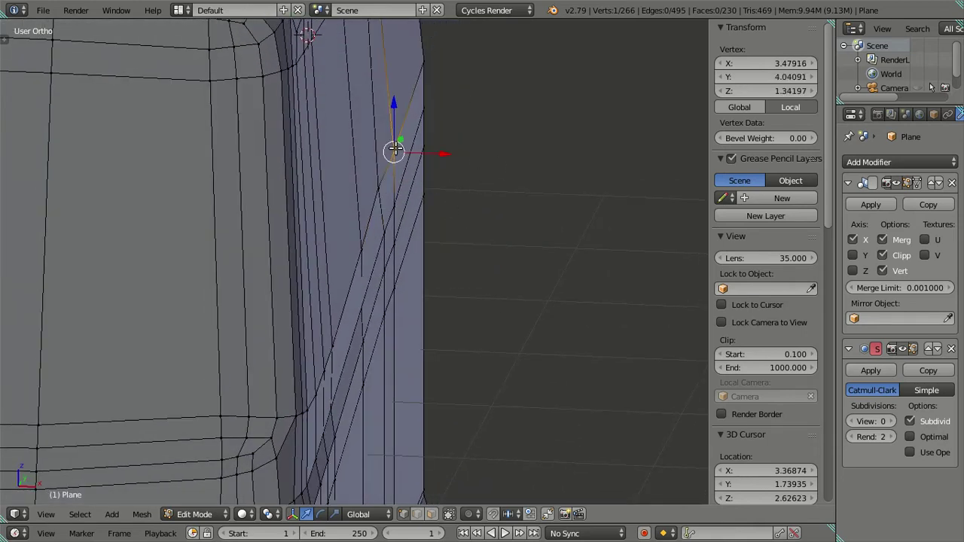
middle_drag(491, 184, 472, 182)
key(g)
click(415, 247)
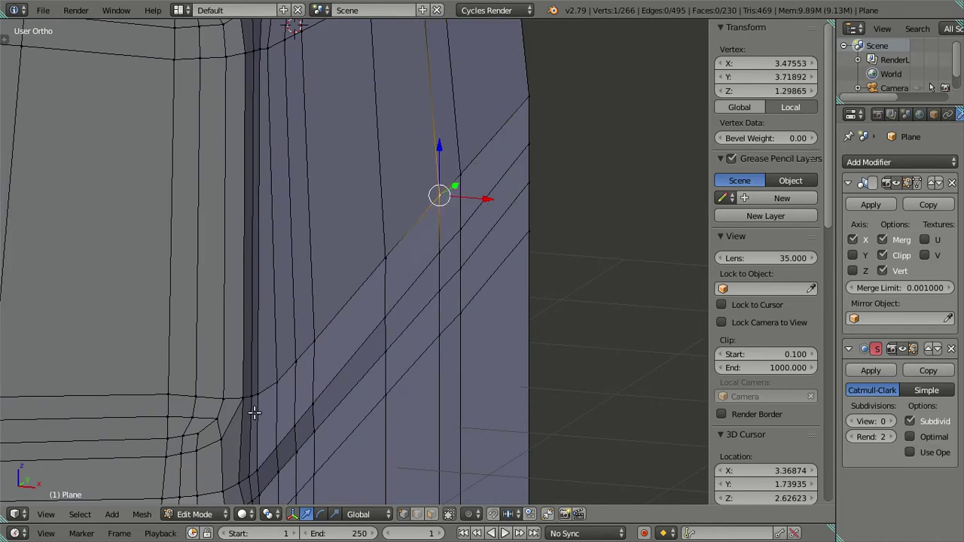
key(g)
click(292, 380)
click(766, 64)
text(3.5098)
key(Return)
key(ctrl+z)
key(ctrl+z)
key(ctrl+shift+z)
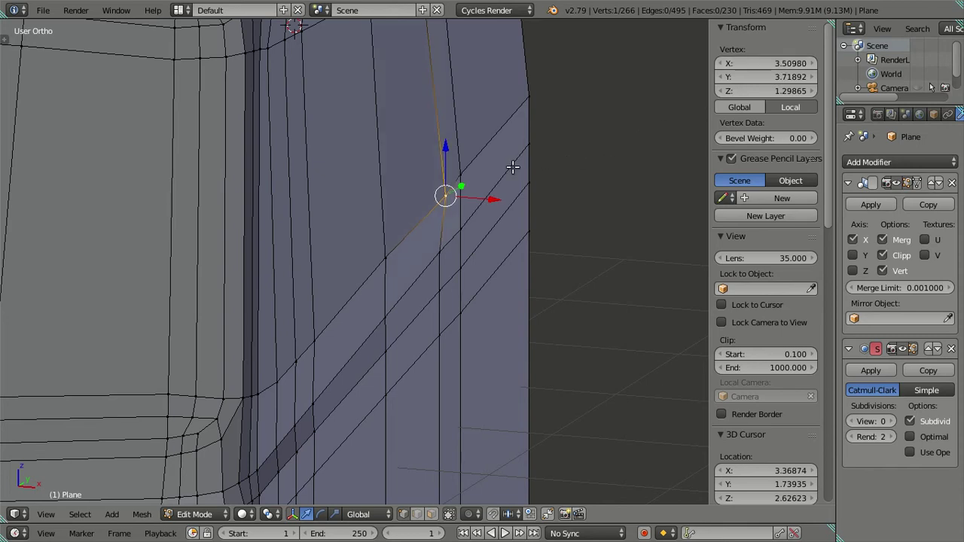
Step: Revert the lower vertex's moves and slide it up to the mesh corner instead
key(ctrl+z)
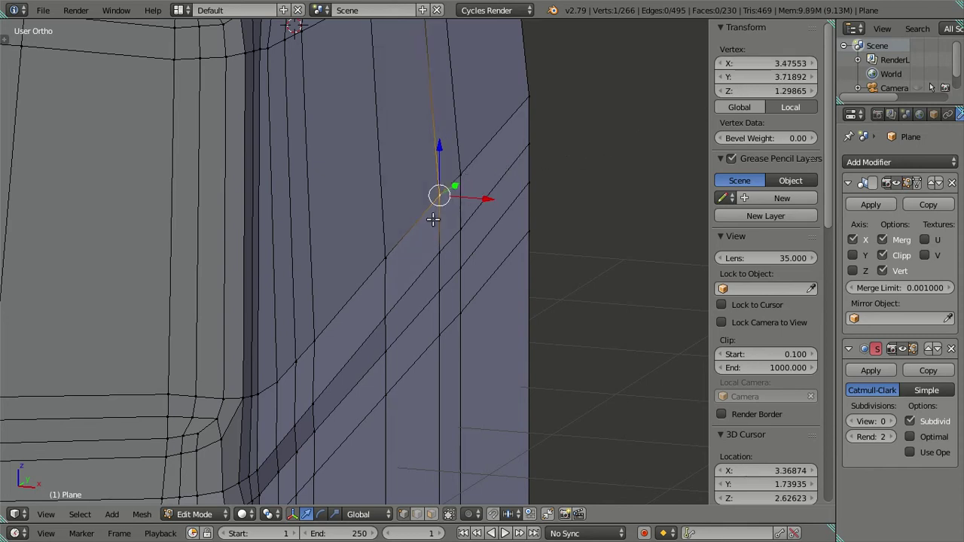
key(ctrl+z)
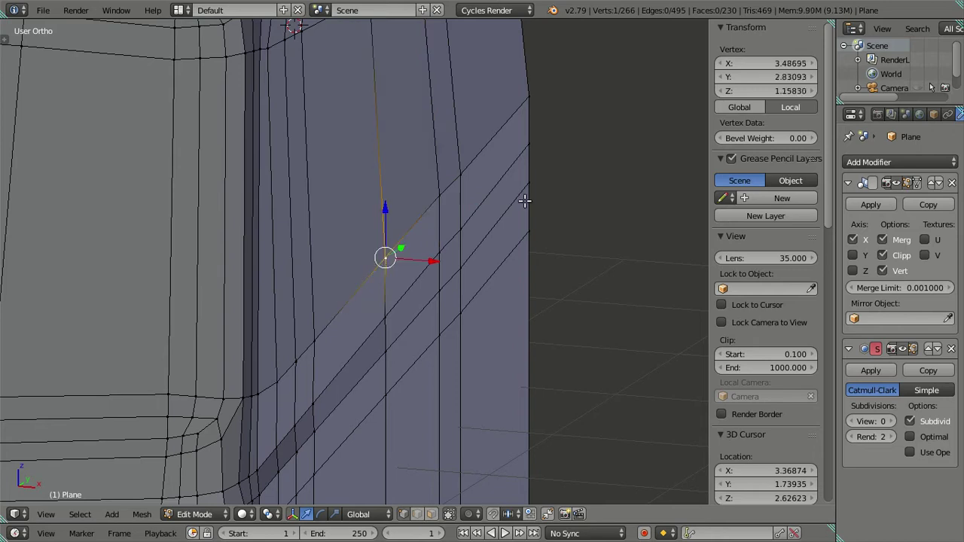
key(ctrl+z)
key(ctrl+z)
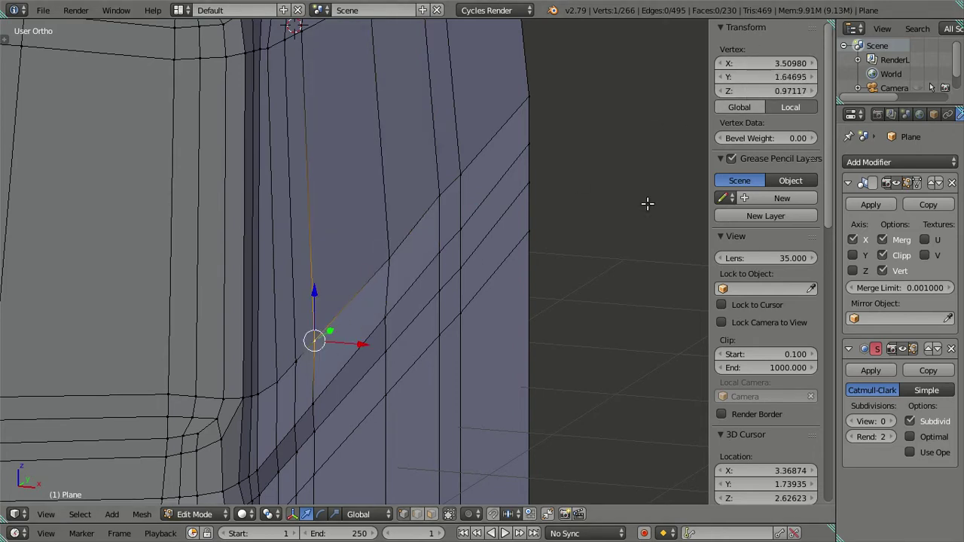
key(ctrl+z)
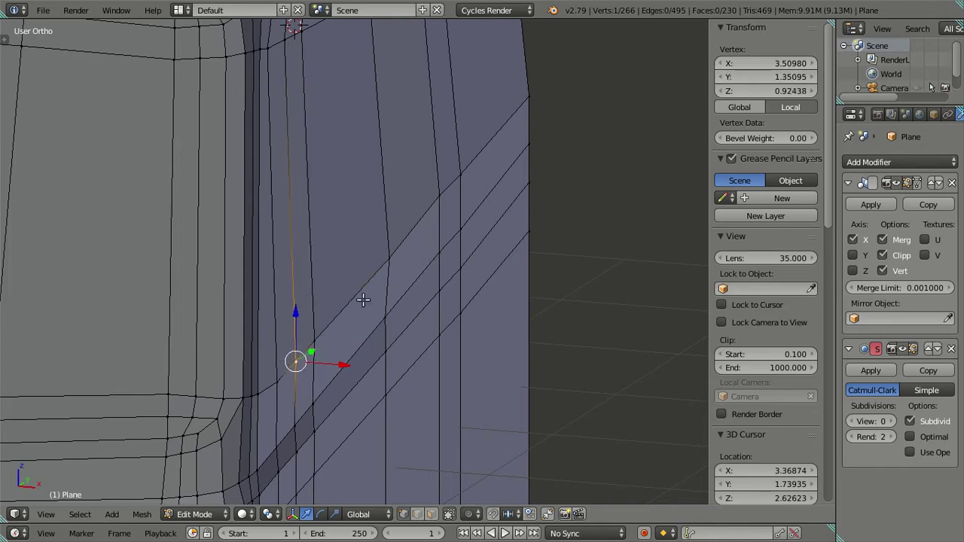
key(ctrl+z)
key(ctrl+z)
click(551, 94)
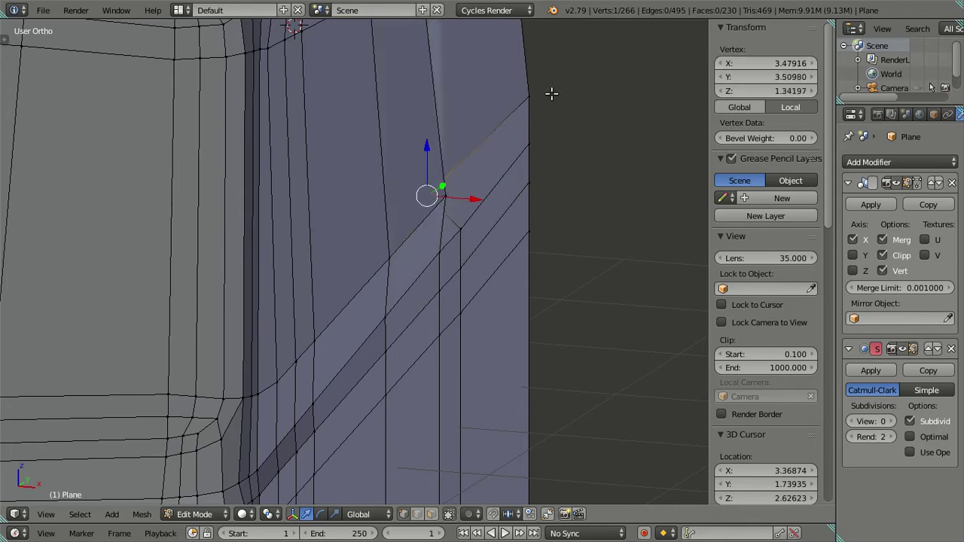
key(ctrl+z)
key(shift+v)
click(533, 98)
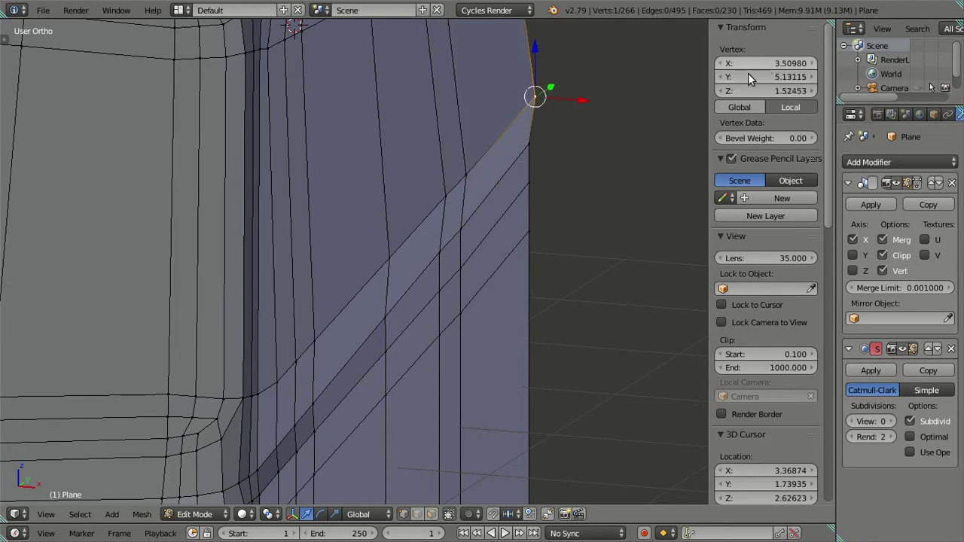
scroll(545, 204, down, 2)
key(a)
key(Tab)
mouse_move(519, 238)
middle_down()
mouse_move(233, 238)
mouse_move(240, 249)
mouse_move(357, 243)
mouse_move(473, 206)
mouse_move(517, 211)
mouse_move(372, 183)
mouse_move(334, 260)
mouse_move(354, 258)
mouse_move(355, 217)
mouse_move(378, 284)
mouse_move(369, 271)
mouse_move(331, 276)
mouse_move(322, 248)
mouse_move(273, 230)
mouse_move(243, 243)
mouse_move(368, 241)
mouse_move(385, 178)
mouse_move(376, 214)
middle_up()
key(KP_1)
key(Tab)
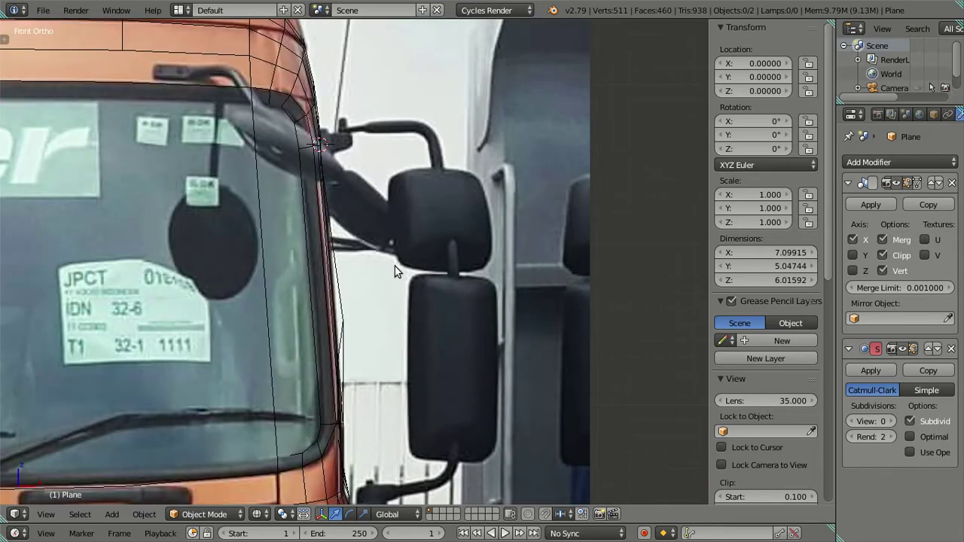
scroll(390, 269, up, 1)
scroll(384, 270, up, 1)
scroll(383, 264, up, 2)
scroll(383, 261, up, 3)
key(z)
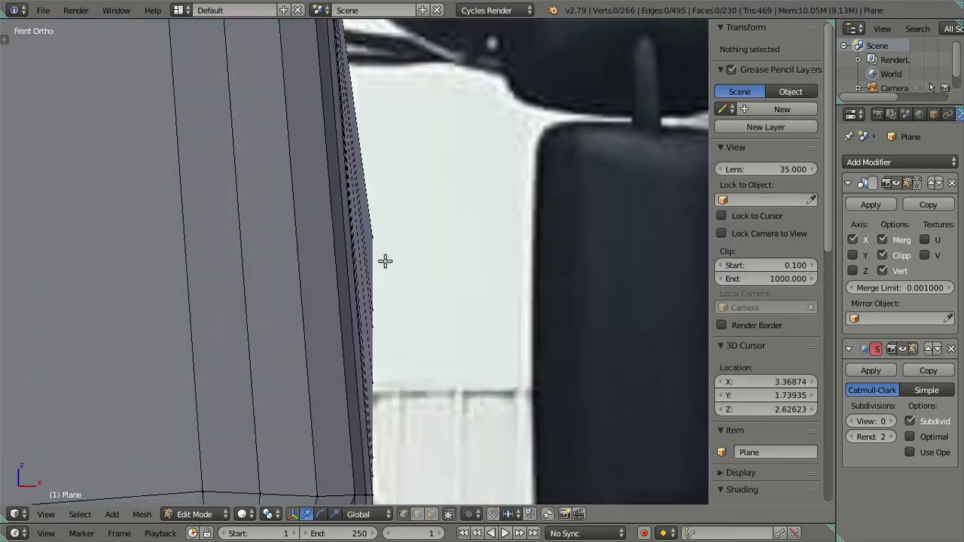
scroll(427, 303, down, 2)
mouse_move(444, 301)
middle_down()
mouse_move(403, 298)
mouse_move(424, 345)
mouse_move(328, 345)
middle_up()
scroll(377, 324, down, 2)
mouse_move(329, 289)
middle_down()
mouse_move(372, 316)
mouse_move(379, 281)
mouse_move(398, 263)
mouse_move(424, 281)
mouse_move(344, 274)
middle_up()
scroll(316, 301, up, 2)
scroll(417, 311, down, 3)
scroll(431, 318, up, 3)
mouse_move(431, 319)
middle_down()
mouse_move(475, 372)
mouse_move(446, 282)
middle_up()
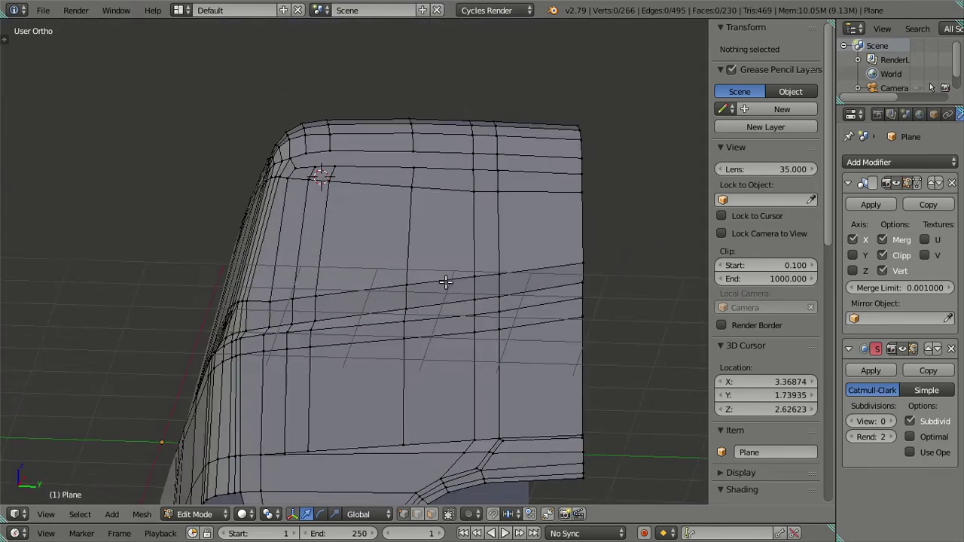
mouse_move(332, 331)
middle_down()
mouse_move(344, 361)
mouse_move(323, 388)
middle_up()
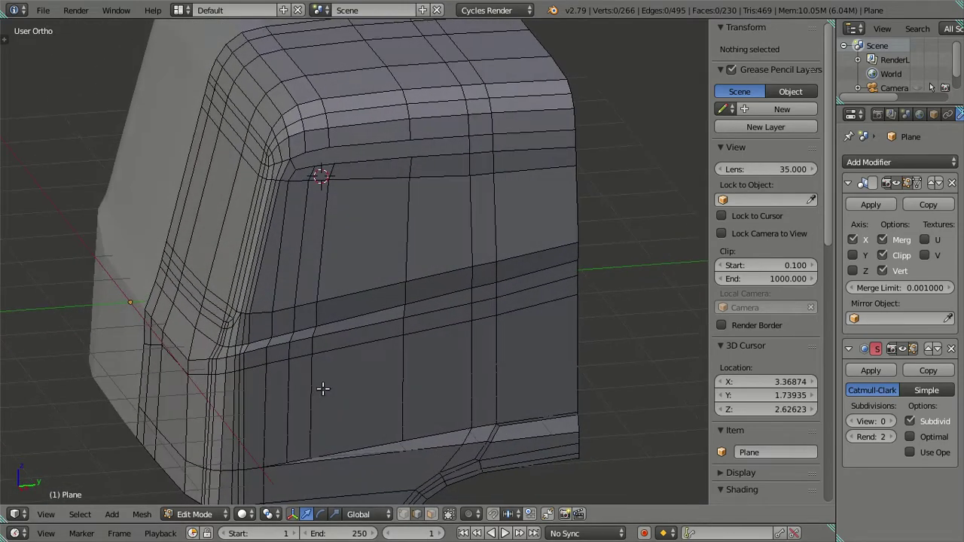
Step: Dissolve three vertical edge loops on the lower door panel, keeping its faces
alt+right_click(312, 388)
alt+shift+right_click(287, 393)
key(x)
click(437, 387)
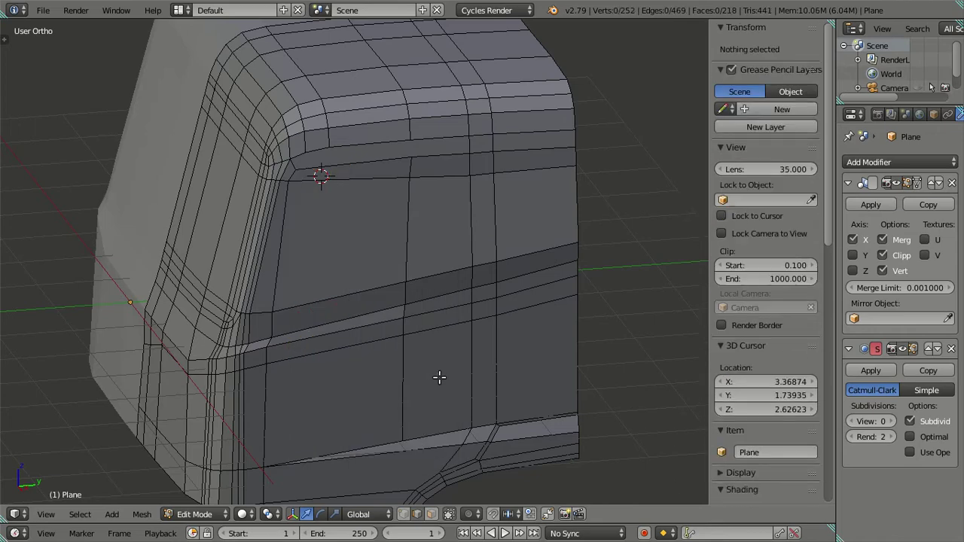
alt+right_click(422, 370)
key(x)
click(430, 374)
mouse_move(435, 409)
middle_down()
mouse_move(488, 317)
mouse_move(527, 317)
mouse_move(443, 311)
middle_up()
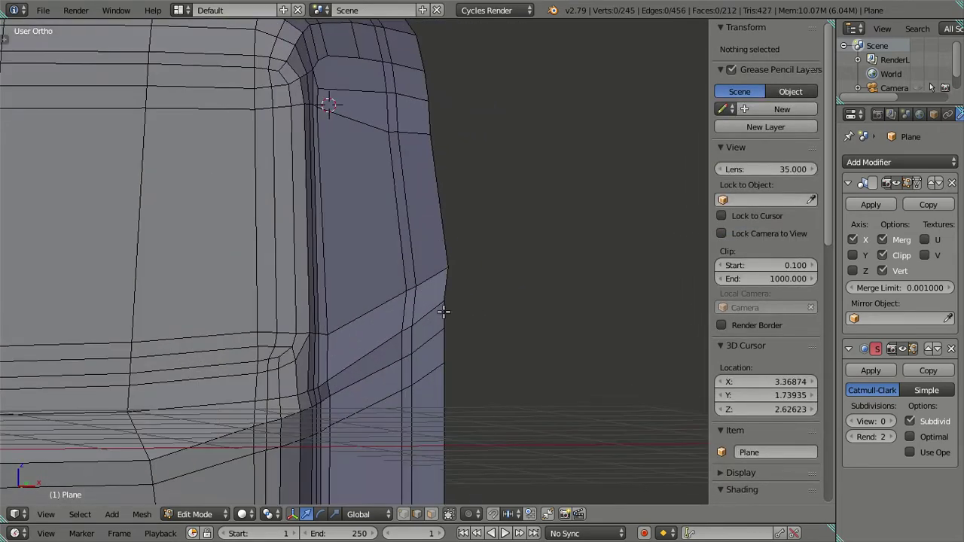
Step: In Front view, slide a side-panel edge along X to meet the photo outline
right_click(406, 287)
key(KP_1)
scroll(467, 308, up, 3)
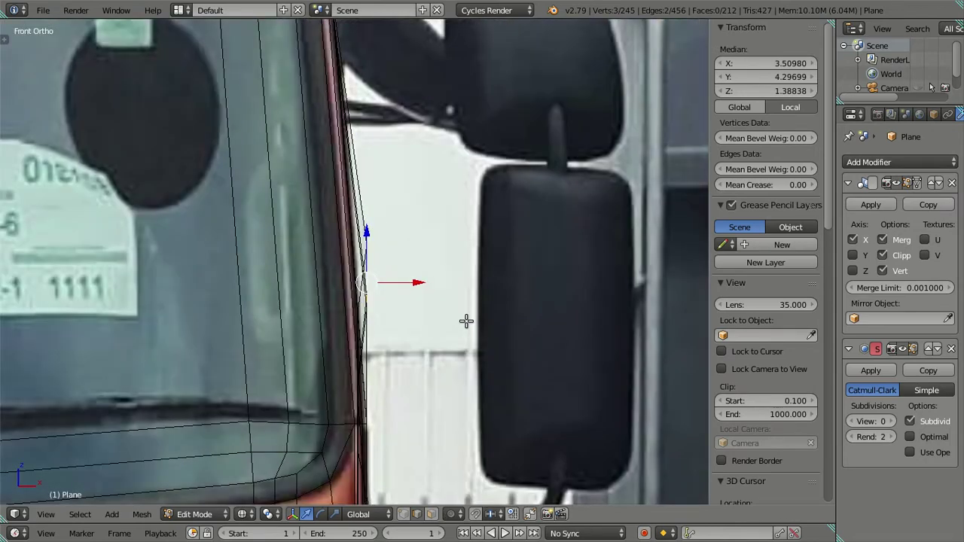
scroll(427, 317, up, 3)
shift+middle_drag(452, 298, 490, 194)
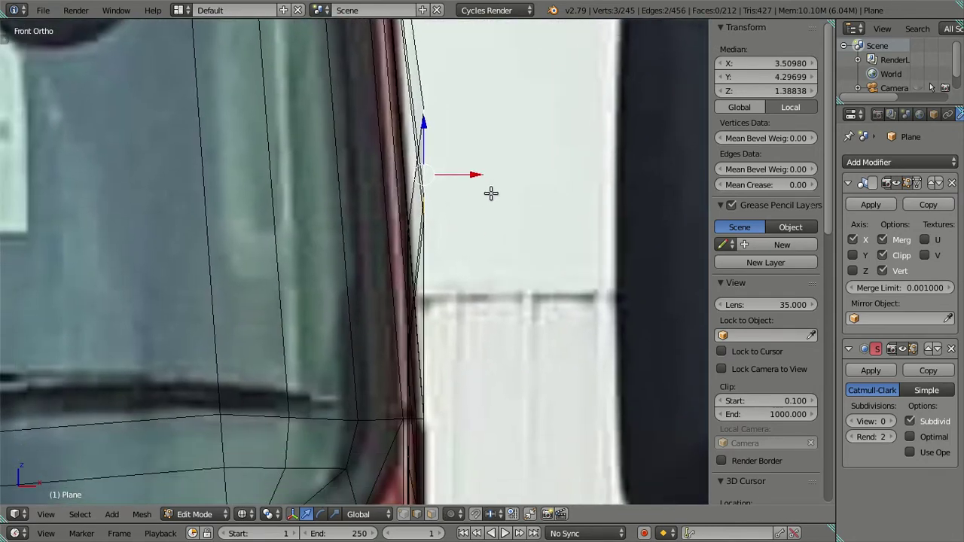
scroll(490, 193, up, 2)
key(z)
key(g)
key(x)
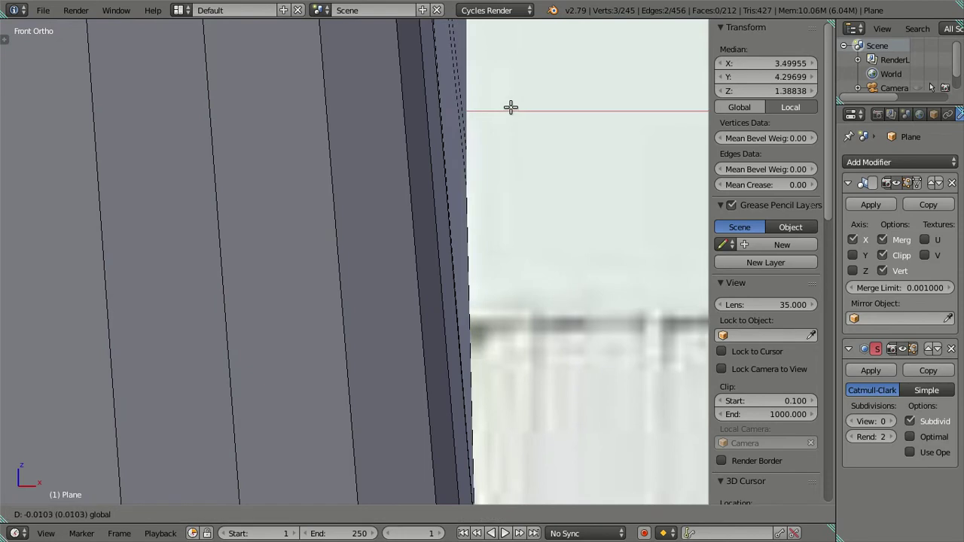
click(497, 104)
key(z)
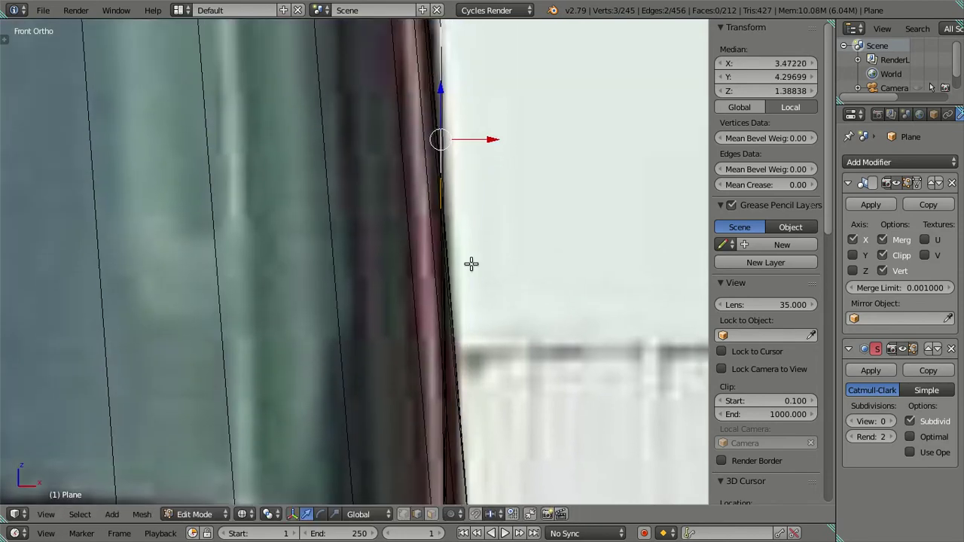
Step: Fine-tune the same edge's X position against the reference photo
shift+middle_drag(449, 387, 334, 449)
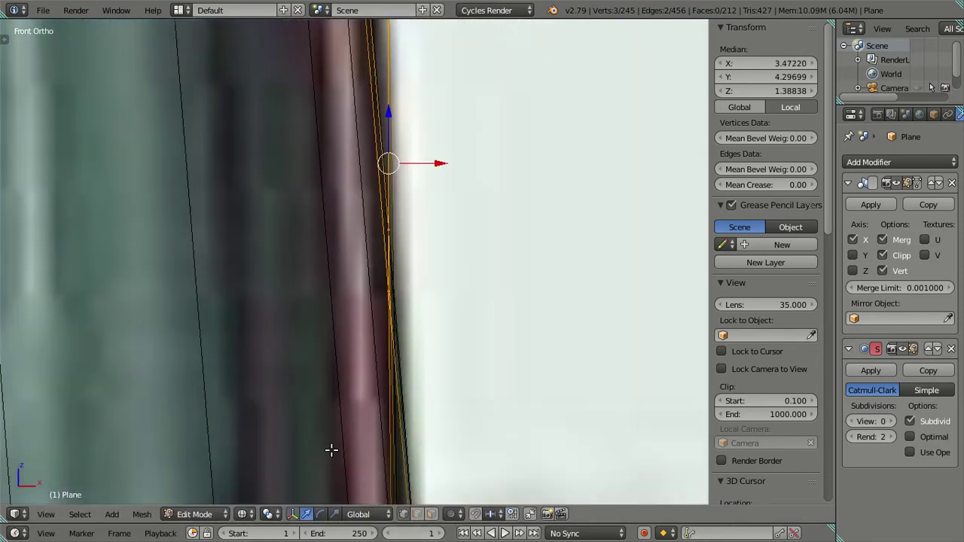
scroll(329, 400, down, 1)
mouse_move(342, 411)
shift+middle_down()
mouse_move(383, 211)
mouse_move(390, 275)
shift+middle_up()
shift+scroll(394, 243, up, 2)
scroll(393, 246, up, 2)
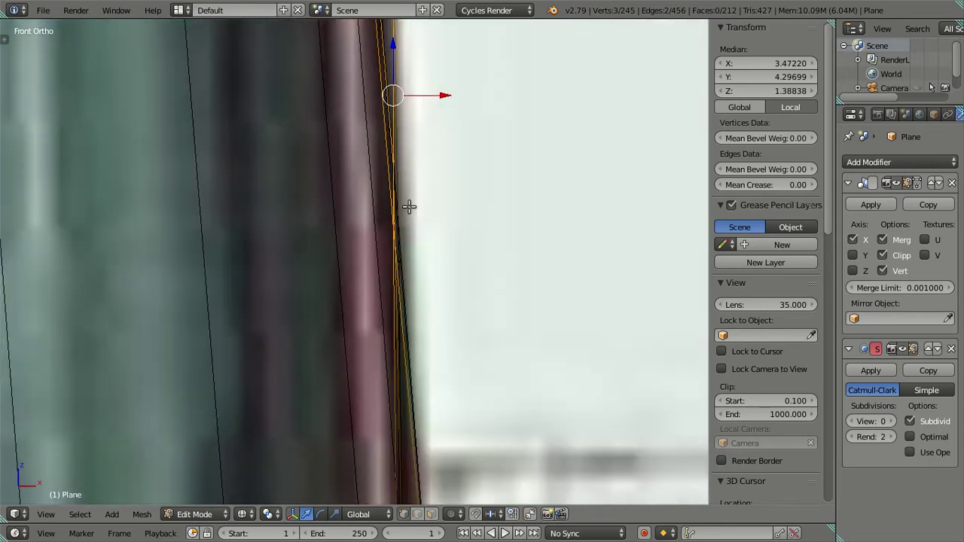
shift+scroll(410, 207, up, 2)
key(g)
key(x)
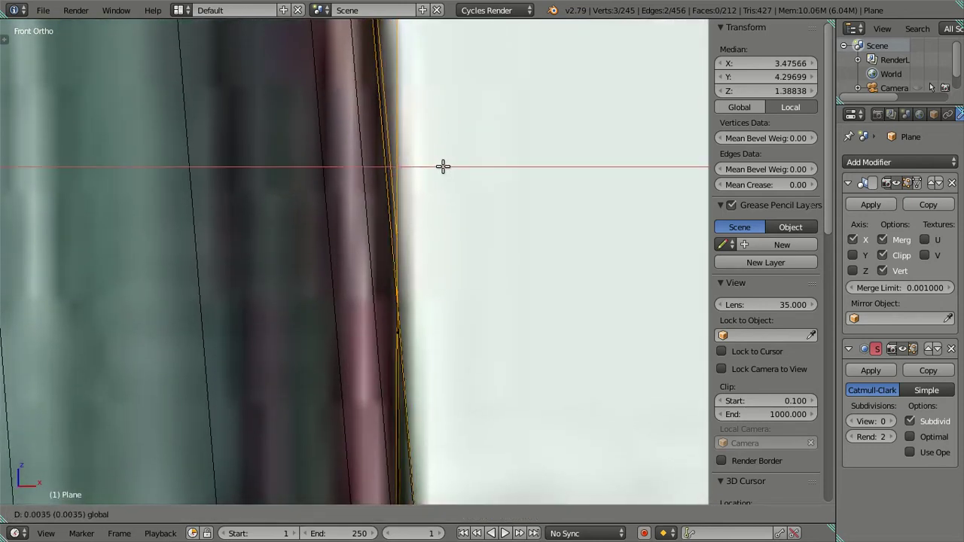
click(443, 165)
Step: Slide the two front-edge vertices along X onto the photo outline
mouse_move(443, 166)
shift+middle_down()
mouse_move(449, 278)
mouse_move(466, 267)
shift+middle_up()
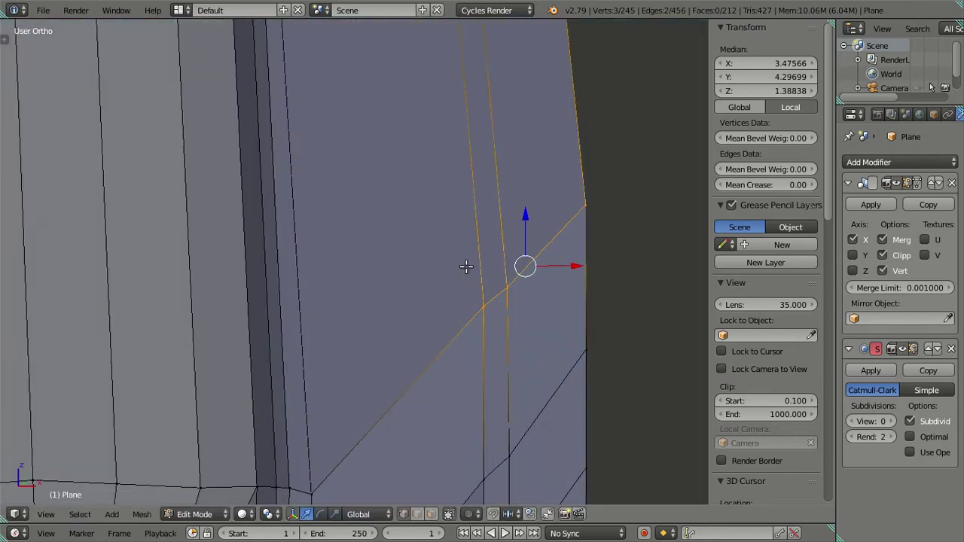
right_click(480, 303)
key(KP_1)
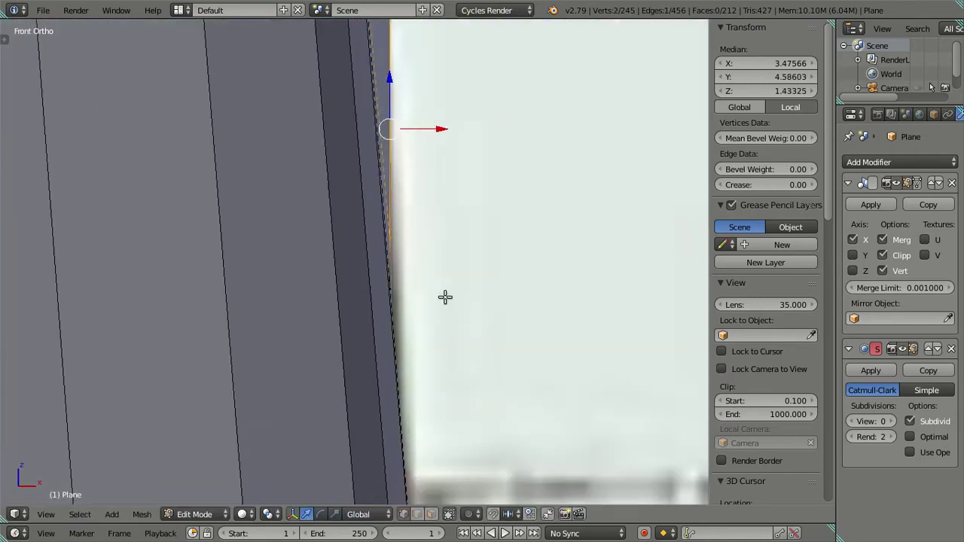
drag(433, 126, 429, 123)
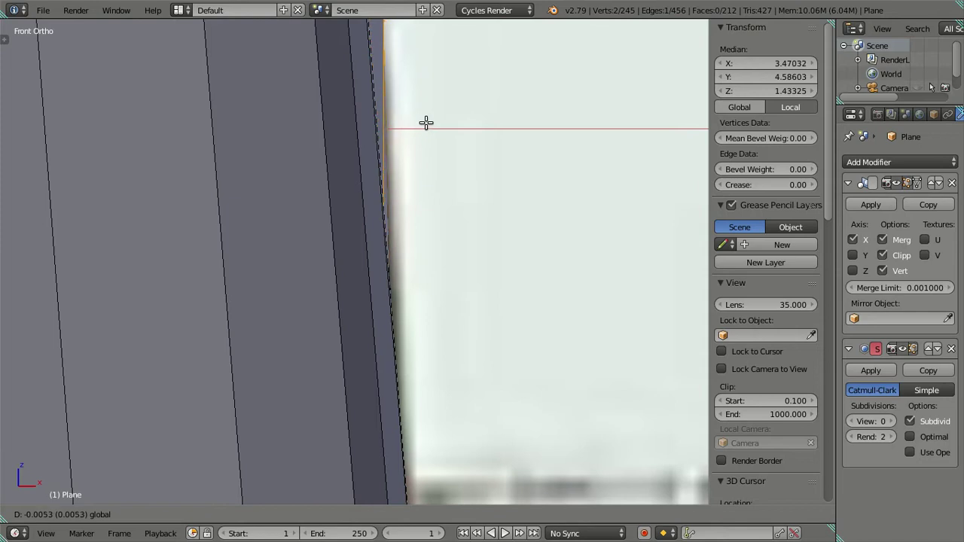
click(429, 123)
Step: Move a single front-edge vertex left along X onto the outline, then return to Object Mode
mouse_move(454, 177)
middle_down()
mouse_move(490, 258)
mouse_move(536, 190)
middle_up()
right_click(591, 219)
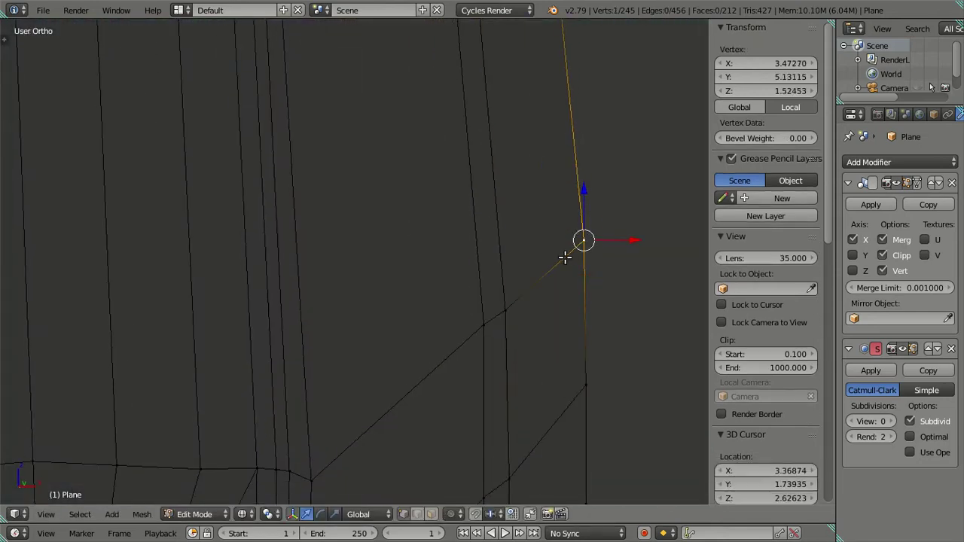
key(KP_1)
mouse_move(403, 156)
shift+middle_down()
mouse_move(409, 329)
mouse_move(441, 340)
shift+middle_up()
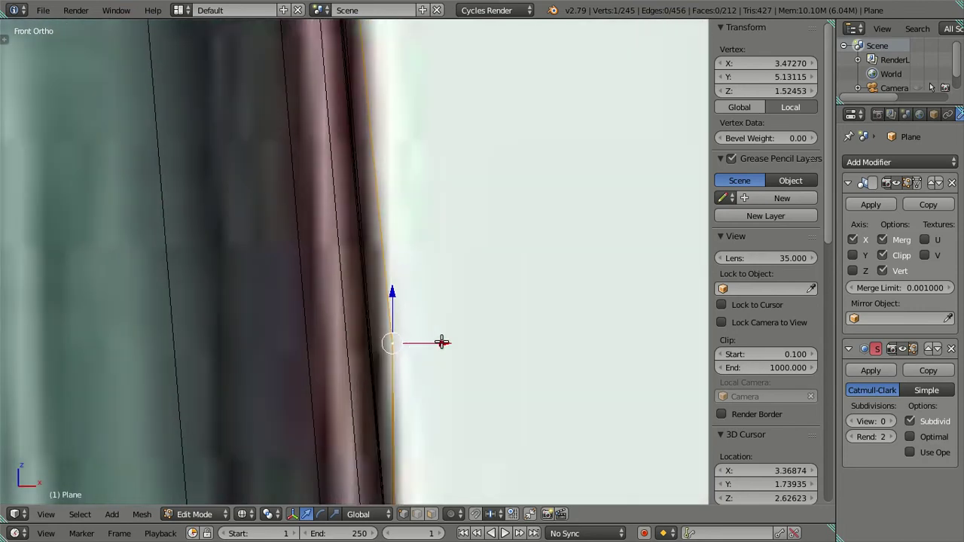
drag(441, 340, 422, 338)
click(417, 335)
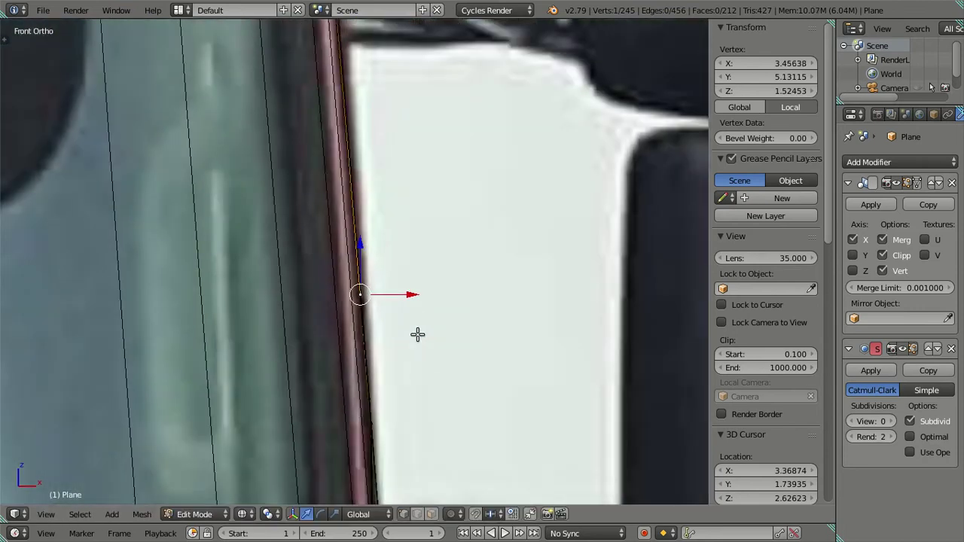
scroll(418, 333, down, 3)
mouse_move(419, 334)
middle_down()
mouse_move(463, 370)
mouse_move(430, 351)
mouse_move(551, 374)
mouse_move(459, 348)
mouse_move(339, 407)
middle_up()
key(Tab)
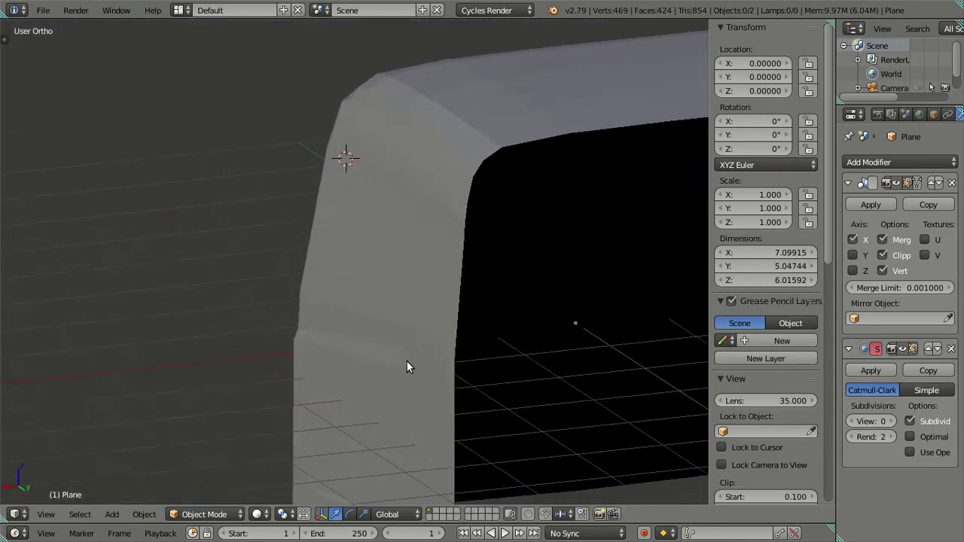
Step: Back in Edit Mode, select two neighbouring front-edge vertices and slide them along X
key(Tab)
scroll(393, 327, up, 3)
mouse_move(393, 328)
middle_down()
mouse_move(351, 336)
mouse_move(316, 359)
mouse_move(322, 338)
mouse_move(312, 394)
mouse_move(306, 344)
mouse_move(295, 355)
mouse_move(284, 316)
mouse_move(298, 311)
middle_up()
mouse_move(234, 319)
middle_down()
mouse_move(268, 311)
mouse_move(280, 319)
middle_up()
right_click(256, 295)
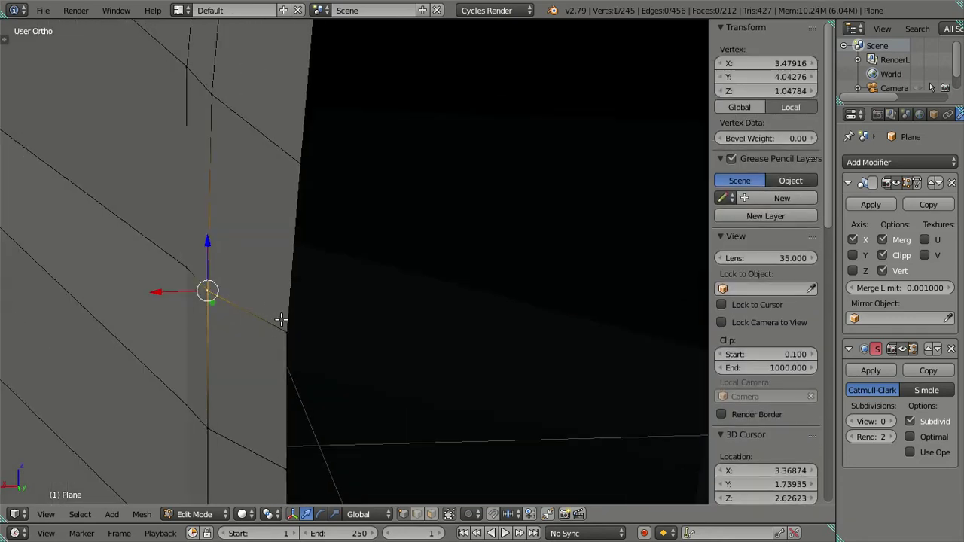
shift+right_click(286, 330)
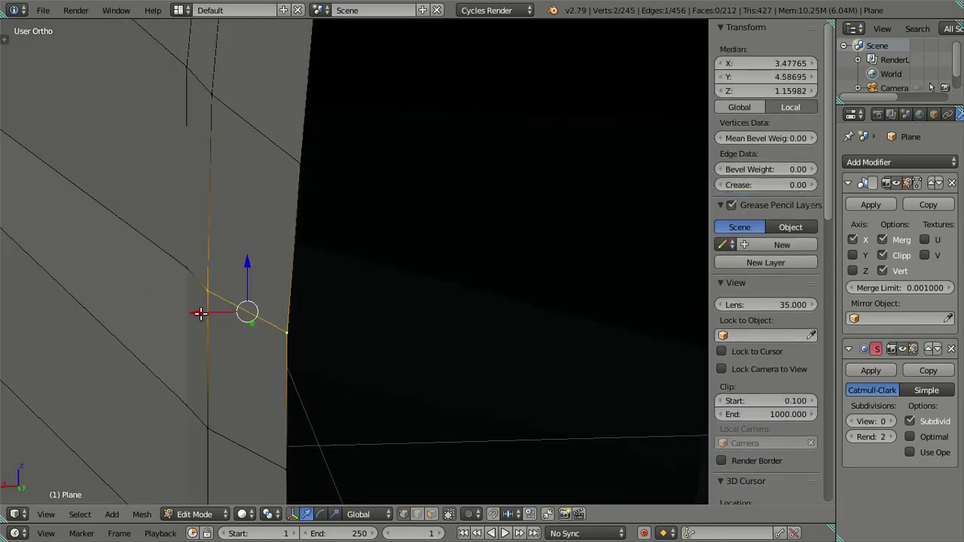
drag(199, 314, 203, 314)
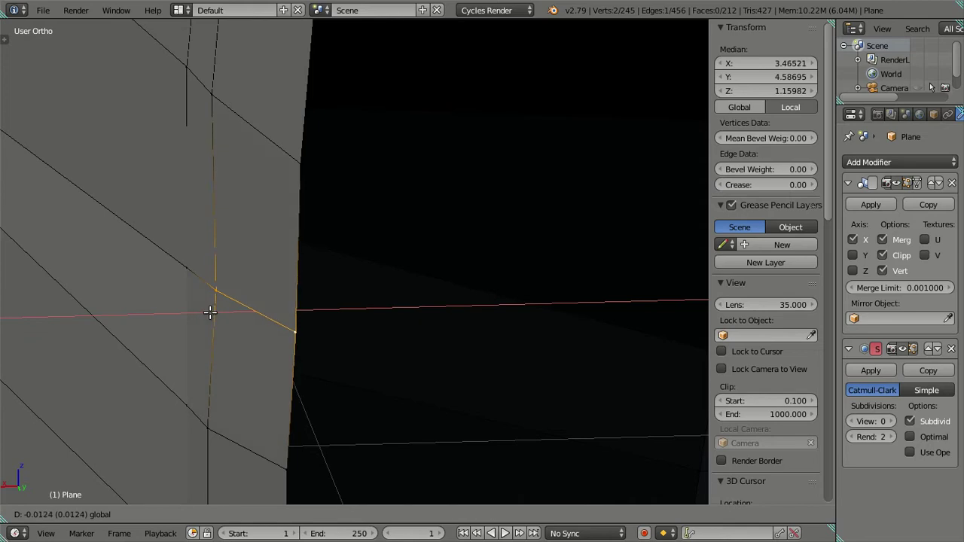
click(210, 312)
Step: In Front view, make two small X adjustments to those vertices against the photo
mouse_move(210, 313)
middle_down()
mouse_move(359, 339)
mouse_move(562, 302)
mouse_move(394, 331)
middle_up()
scroll(563, 301, down, 5)
scroll(393, 332, up, 3)
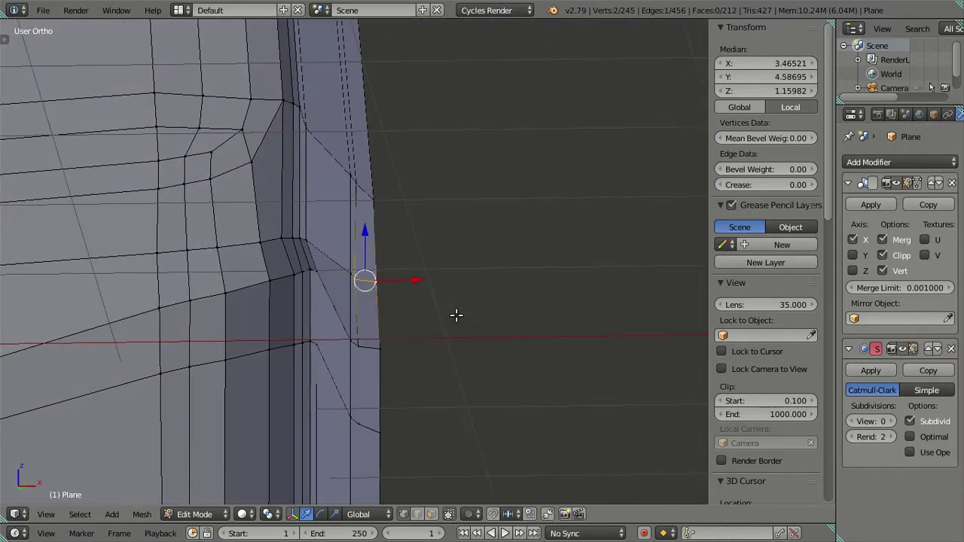
key(KP_1)
shift+middle_drag(389, 172, 409, 359)
key(g)
key(x)
click(399, 338)
scroll(409, 336, up, 3)
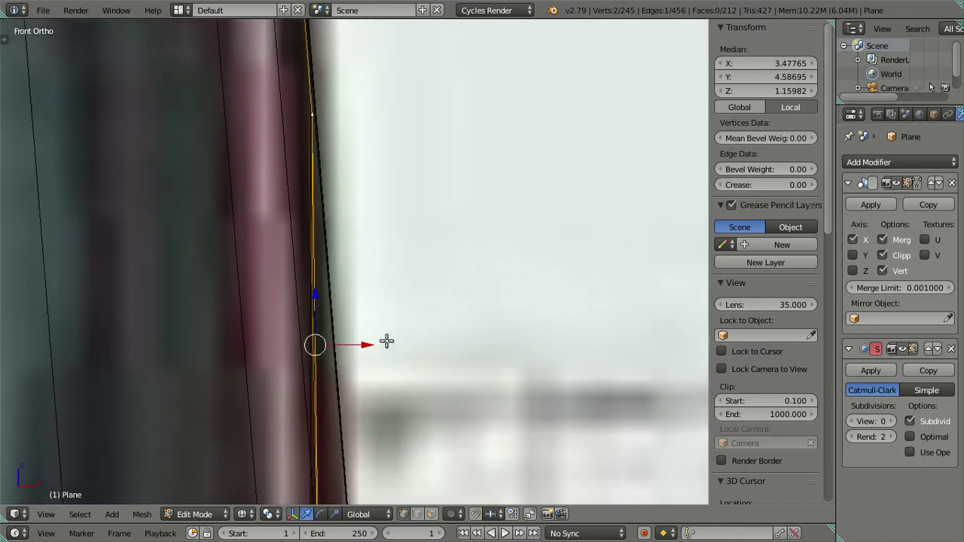
key(g)
key(x)
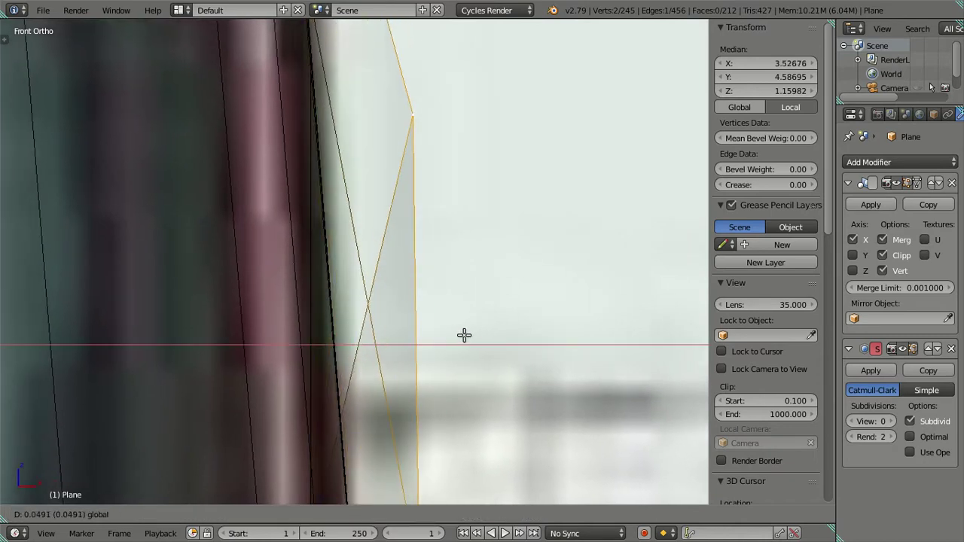
click(467, 335)
Step: Move the vertices left along X so they sit on the photo outline
scroll(468, 336, down, 5)
shift+middle_drag(439, 413, 441, 233)
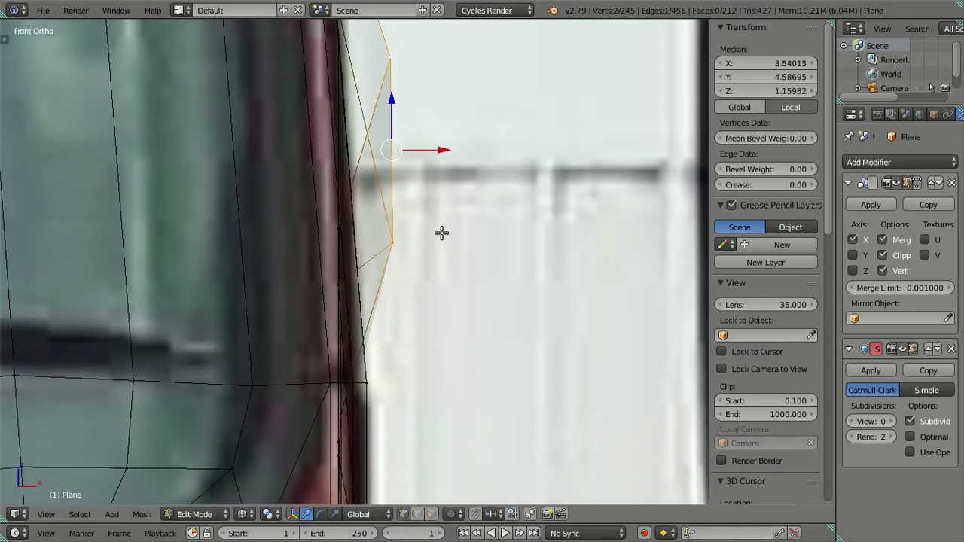
scroll(497, 83, up, 2)
shift+middle_drag(493, 54, 500, 101)
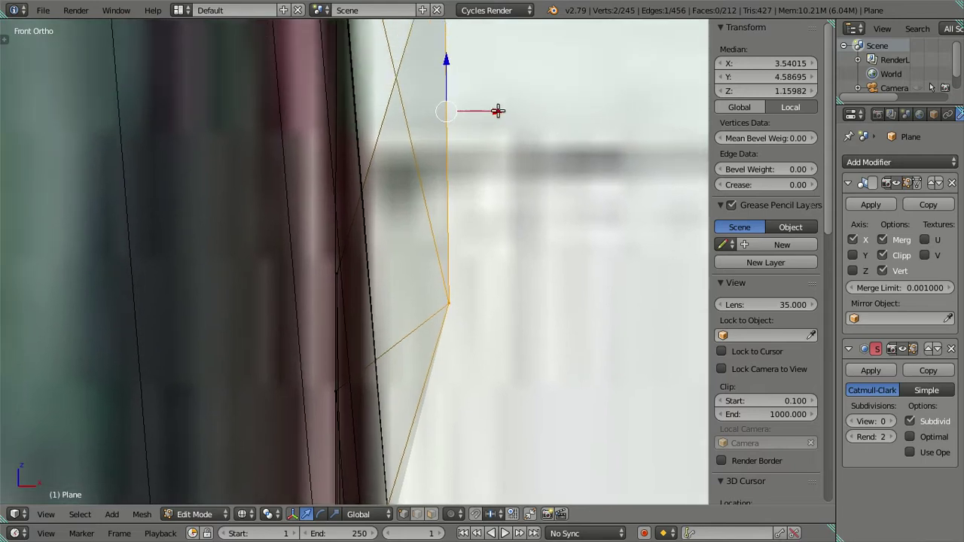
drag(497, 111, 394, 115)
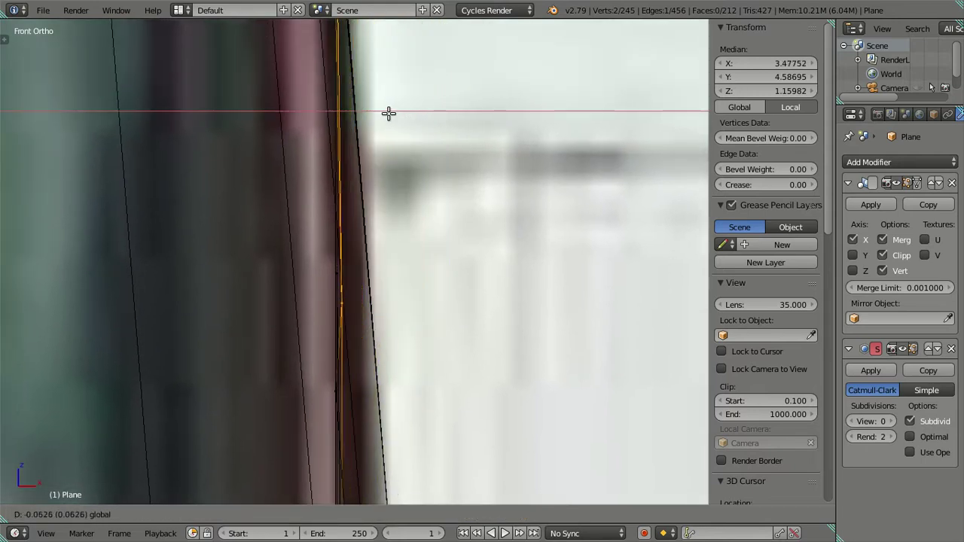
drag(385, 112, 385, 113)
scroll(381, 125, down, 2)
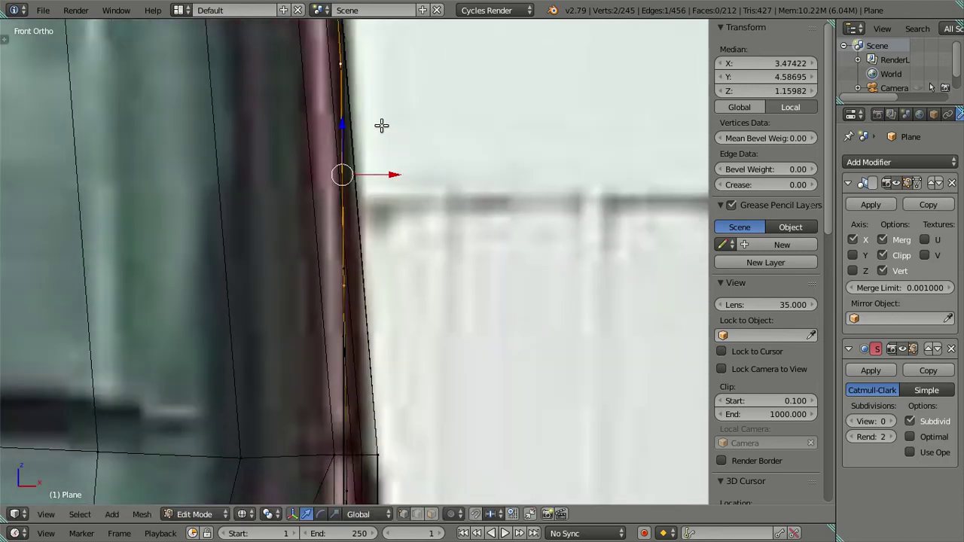
scroll(396, 179, down, 2)
scroll(419, 226, down, 2)
scroll(443, 272, down, 2)
mouse_move(443, 271)
middle_down()
mouse_move(390, 284)
mouse_move(142, 281)
mouse_move(384, 275)
middle_up()
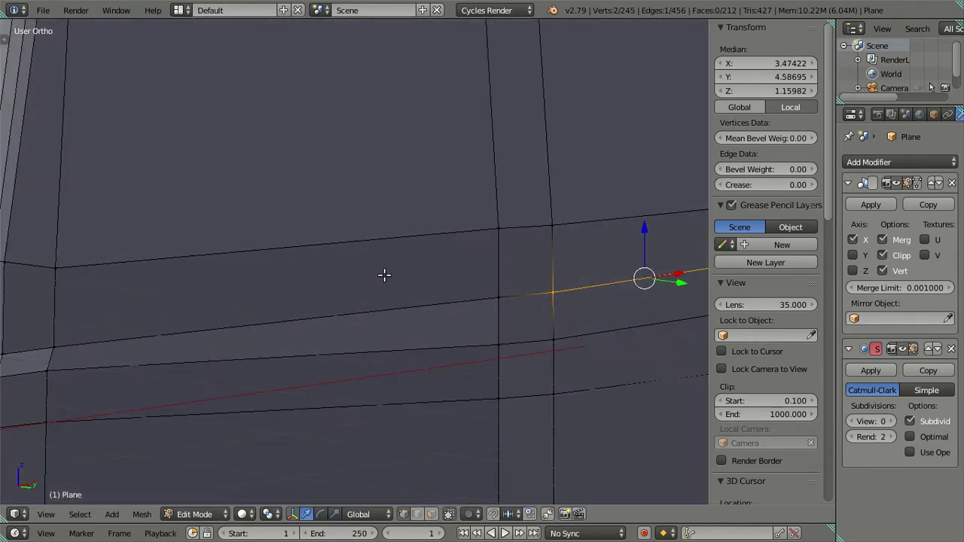
middle_drag(473, 302, 527, 322)
key(KP_1)
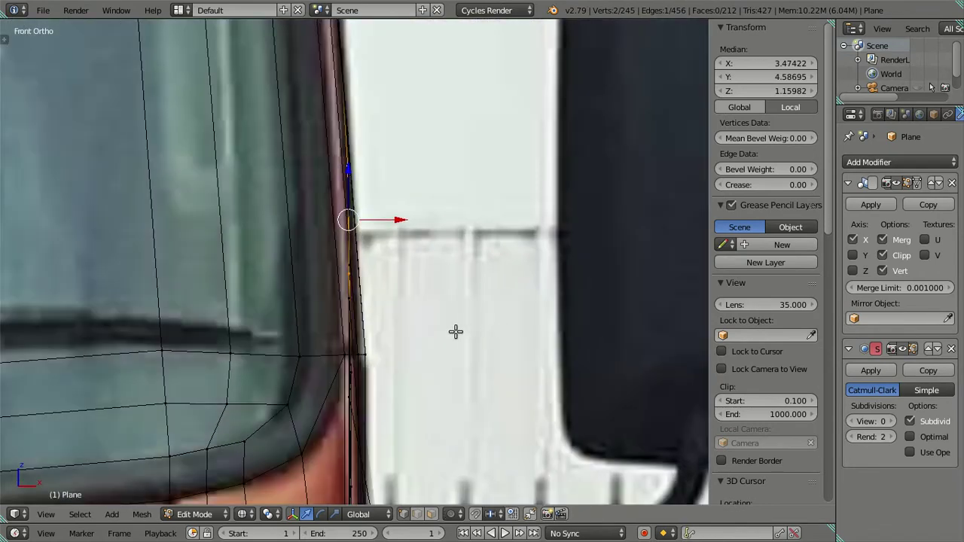
Step: Deselect all vertices and review the whole cab in Object Mode
key(a)
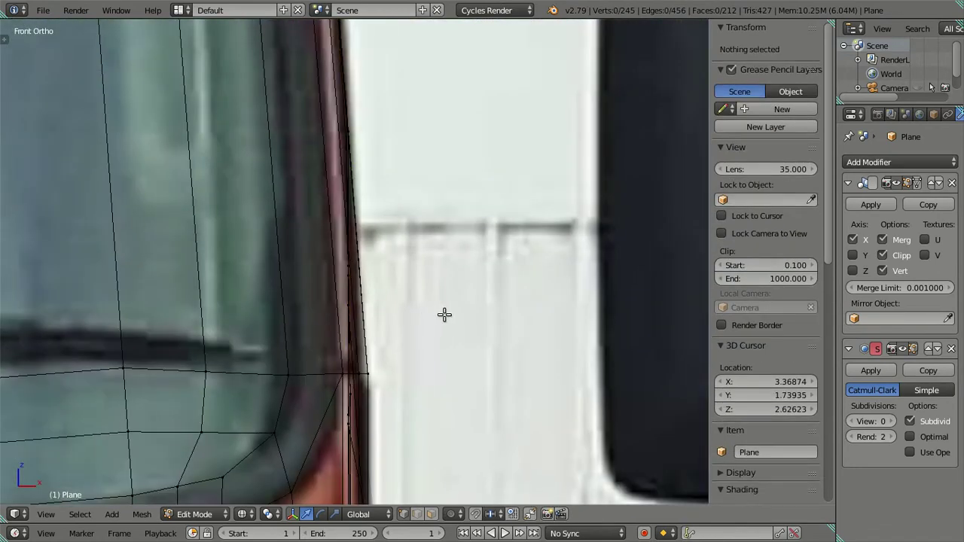
middle_drag(441, 318, 340, 318)
scroll(340, 318, down, 3)
key(Tab)
scroll(351, 301, down, 3)
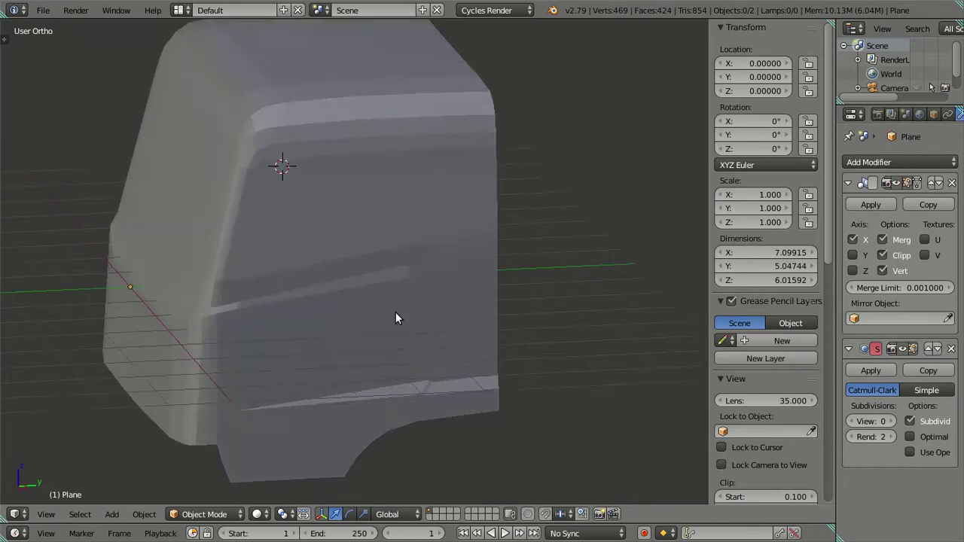
scroll(398, 318, down, 2)
scroll(420, 280, up, 2)
scroll(454, 295, up, 2)
shift+middle_drag(362, 223, 439, 309)
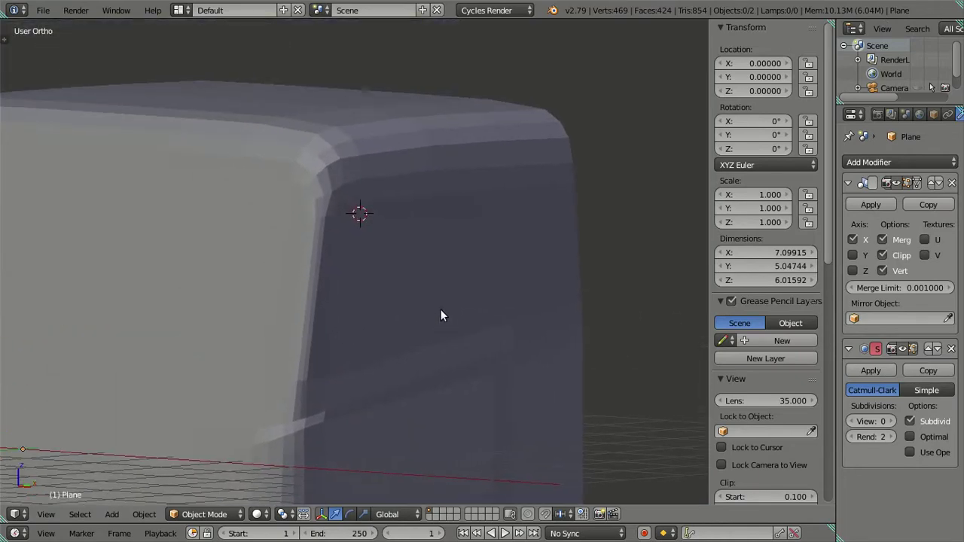
Step: Return to Edit Mode with Edge select mode and the side view of the photo
key(Tab)
scroll(370, 296, down, 2)
scroll(351, 267, down, 3)
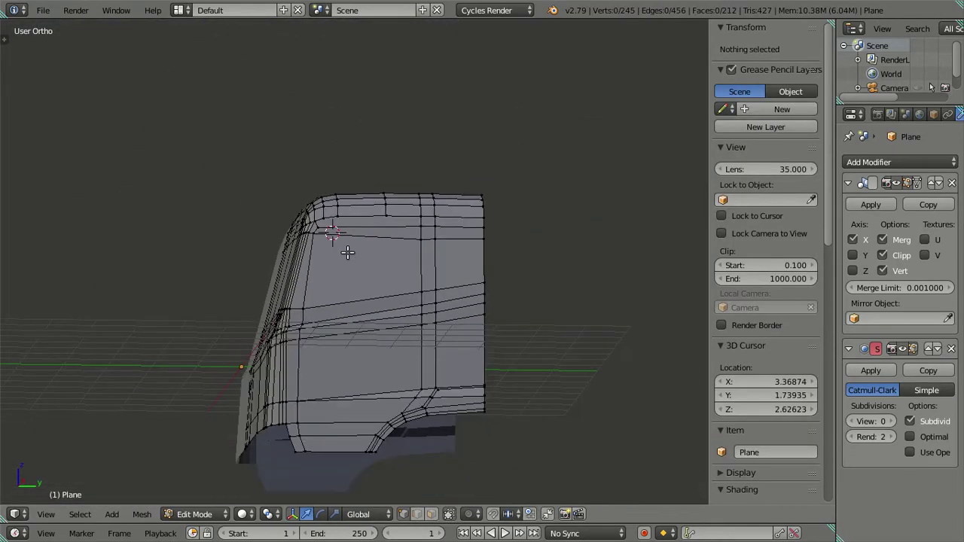
key(ctrl+Tab)
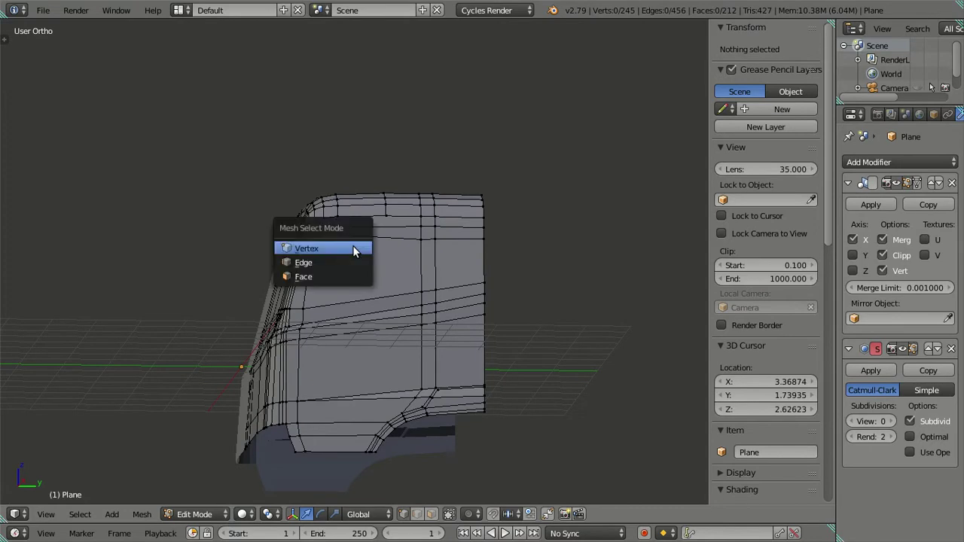
click(356, 263)
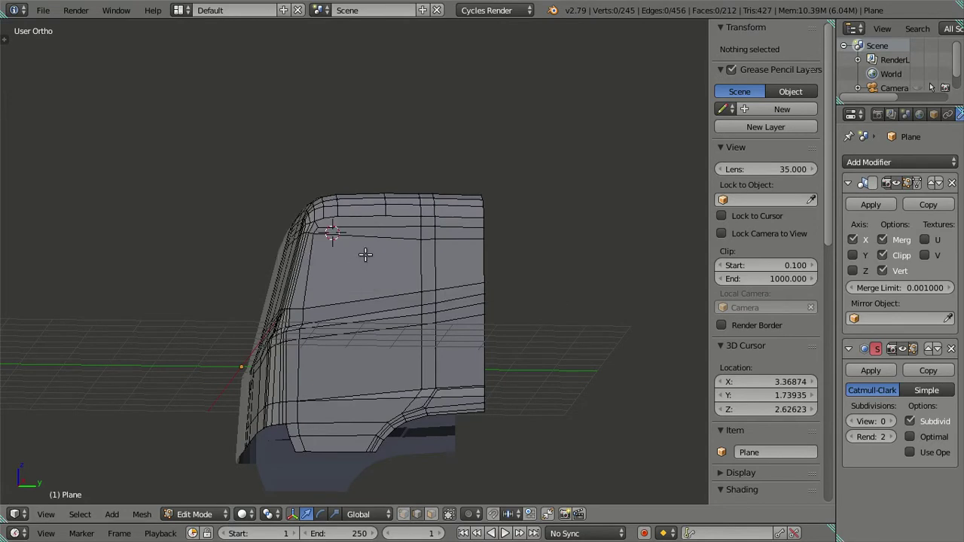
key(KP_3)
scroll(383, 172, down, 2)
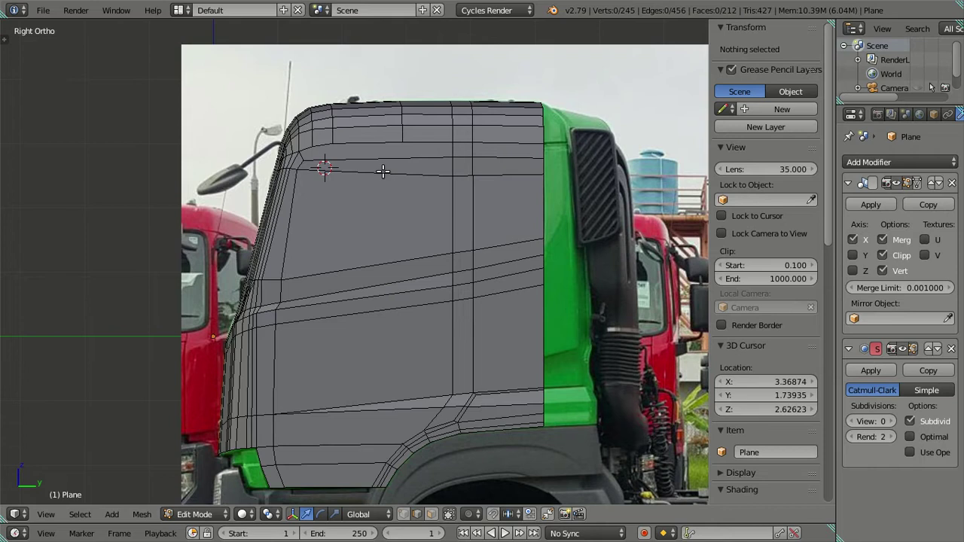
Step: Add two vertical loop cuts across the cab door with Ctrl+R
key(ctrl+r)
scroll(339, 172, up, 1)
click(329, 173)
right_click(330, 172)
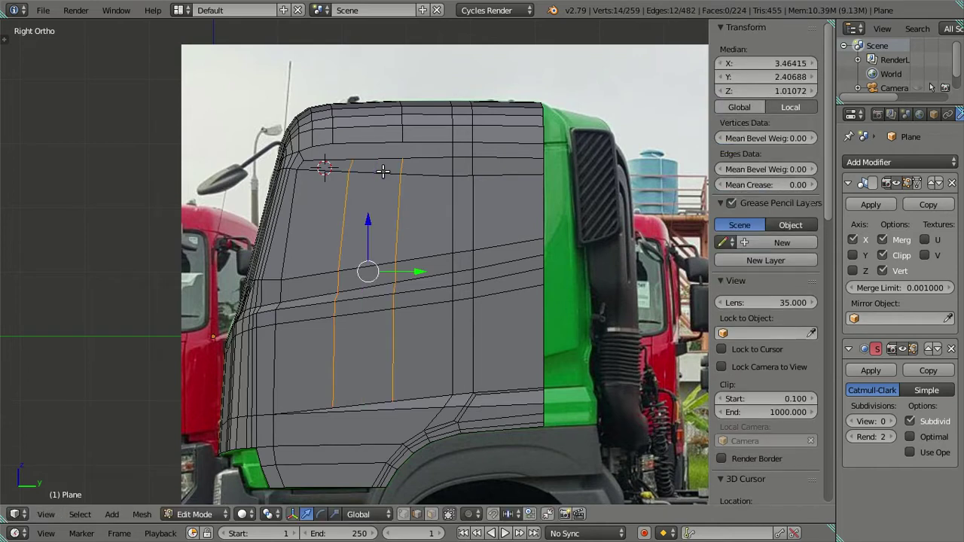
key(ctrl+r)
click(330, 172)
click(311, 226)
Step: Dissolve the unwanted edge loop with Dissolve Edges
key(a)
alt+right_click(349, 205)
key(x)
click(366, 221)
scroll(362, 183, up, 3)
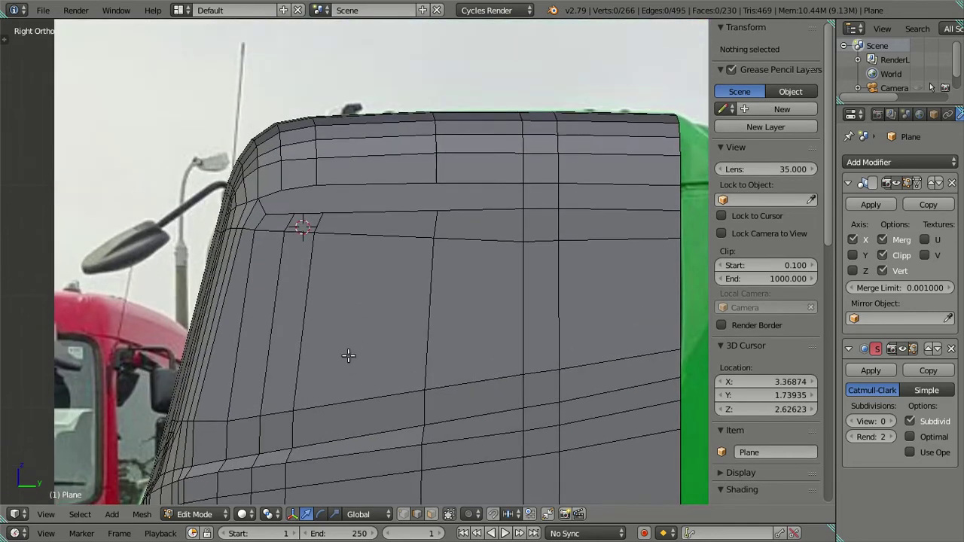
scroll(301, 226, up, 1)
scroll(280, 200, up, 1)
Step: Raise the windscreen-top edges and one vertex above the windscreen slightly
key(z)
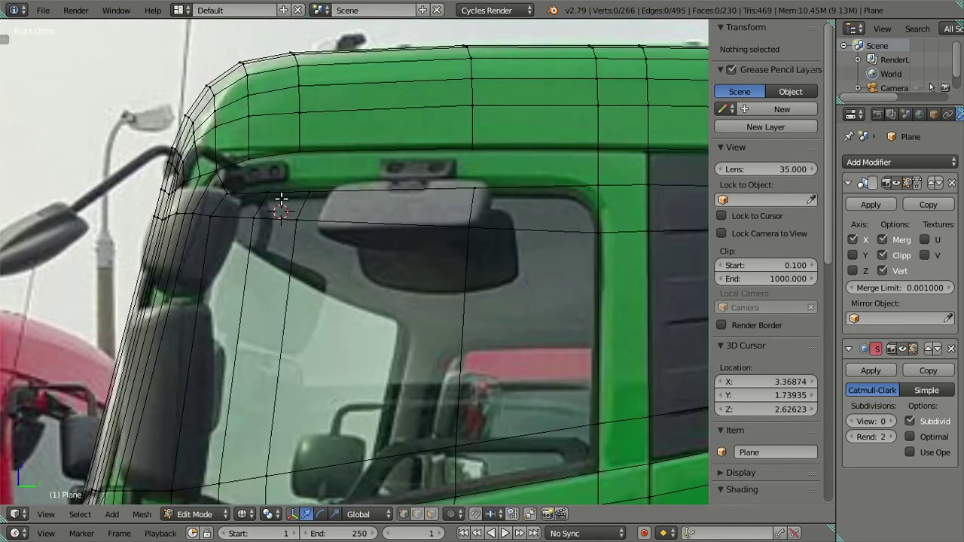
right_click(290, 189)
ctrl+right_click(476, 187)
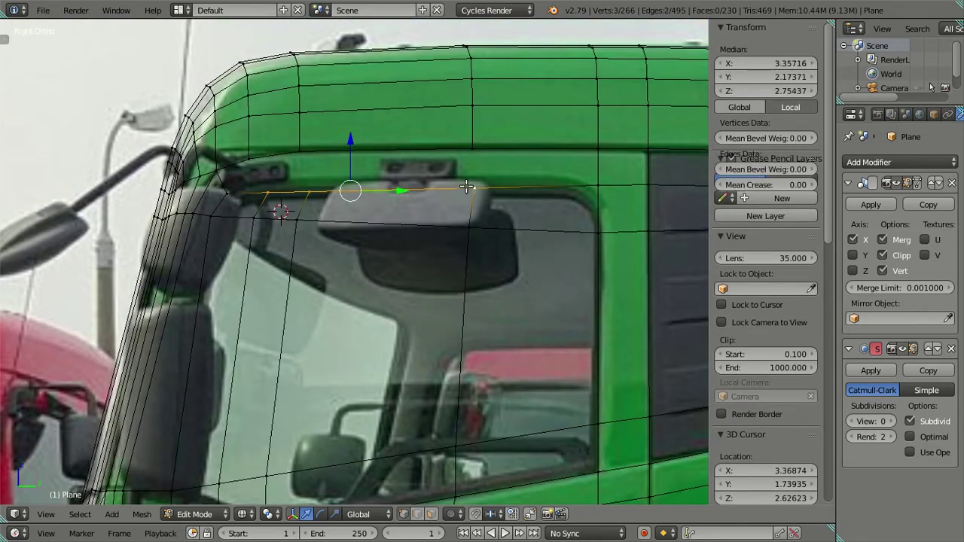
scroll(393, 181, up, 1)
drag(347, 109, 350, 103)
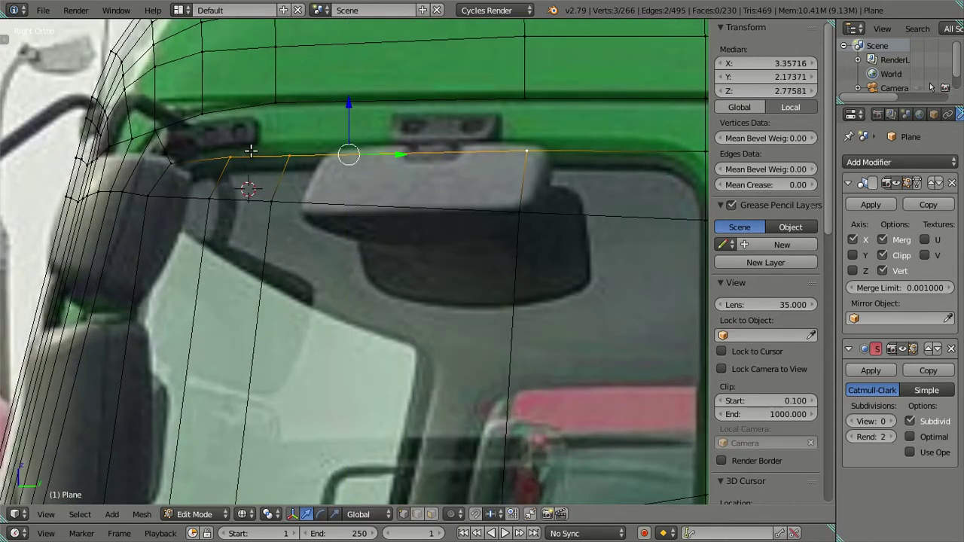
right_click(292, 148)
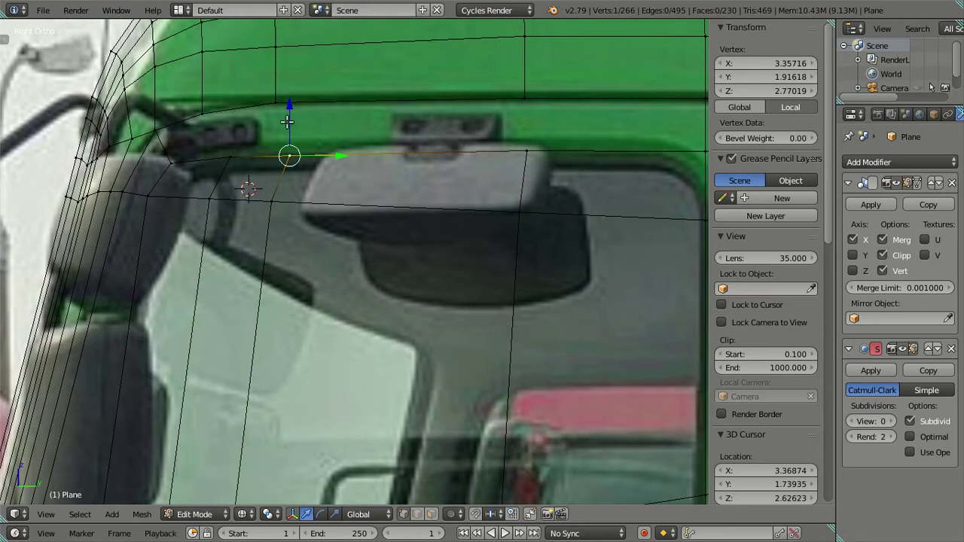
drag(290, 107, 291, 106)
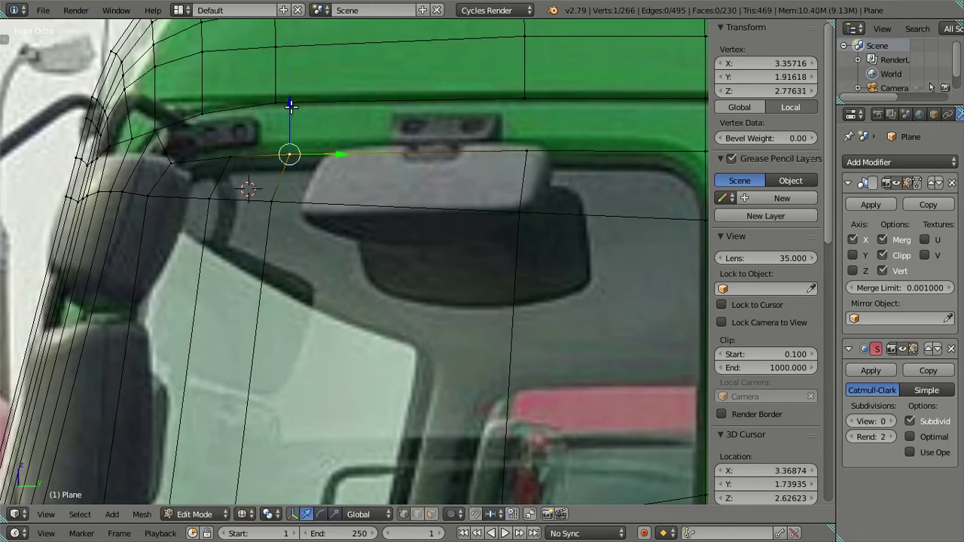
key(a)
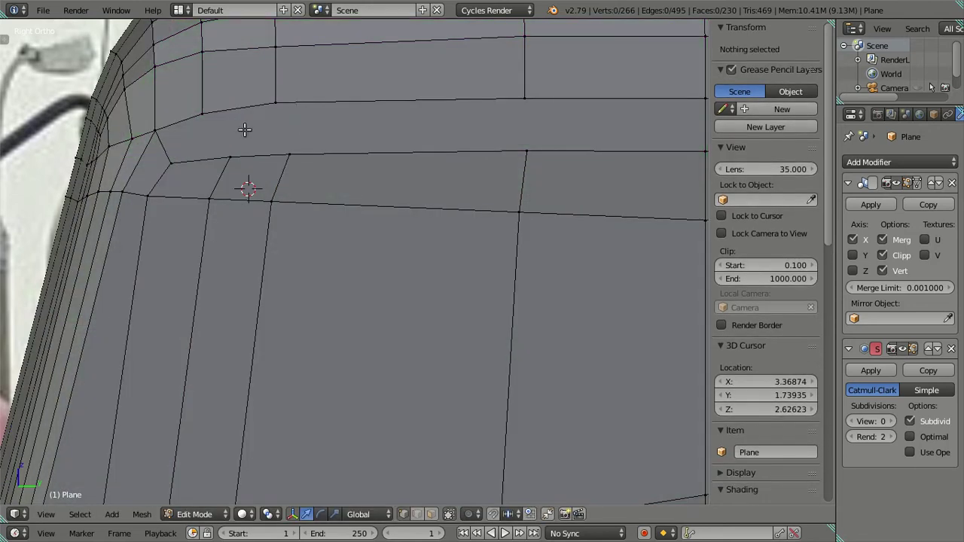
Step: Toggle the see-through view and select a vertex near the roof corner
scroll(244, 129, down, 1)
key(z)
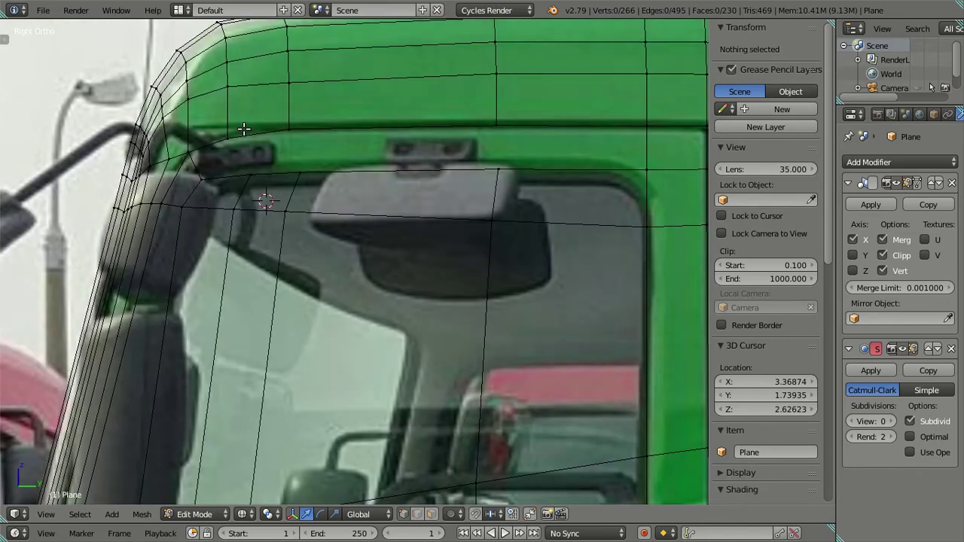
right_click(228, 143)
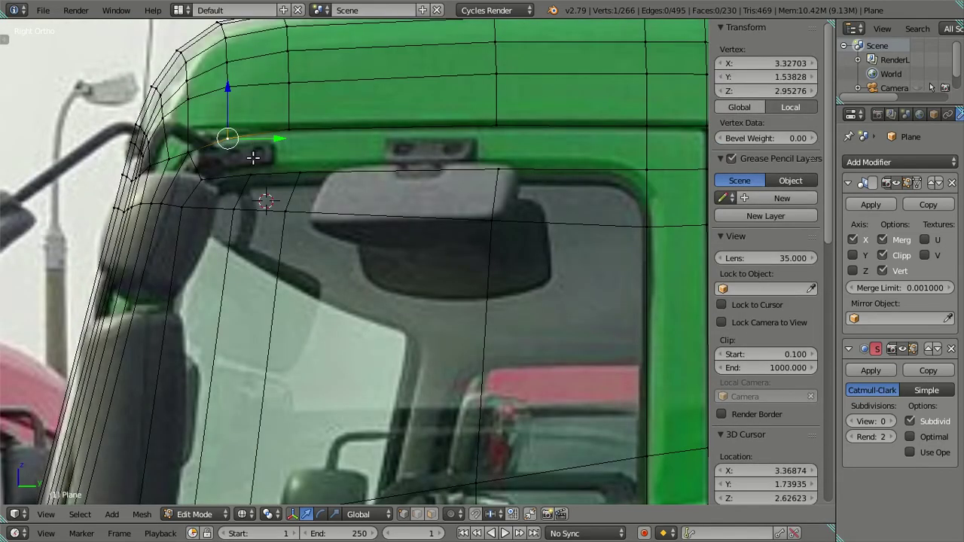
scroll(243, 177, up, 1)
scroll(242, 173, down, 2)
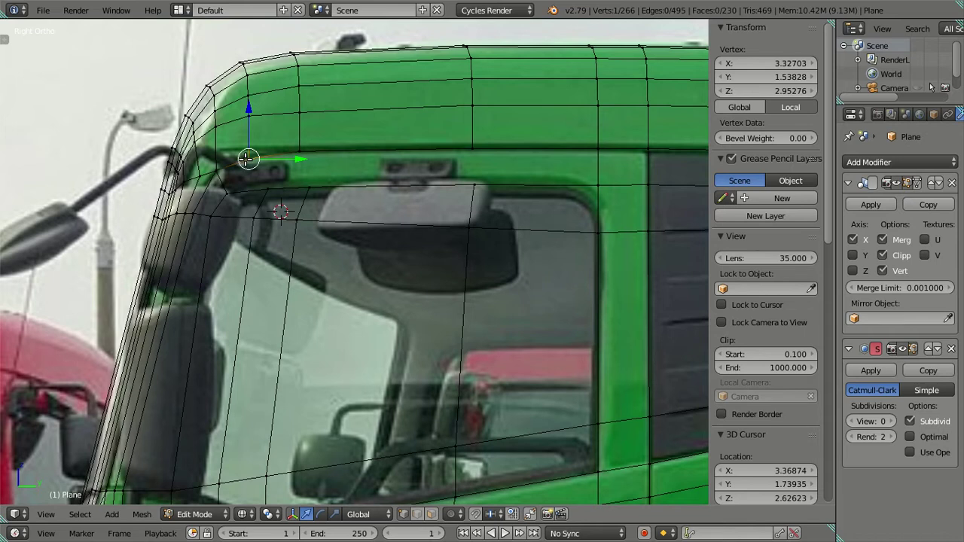
Step: Delete the faces of the long strip above the windscreen
key(a)
key(z)
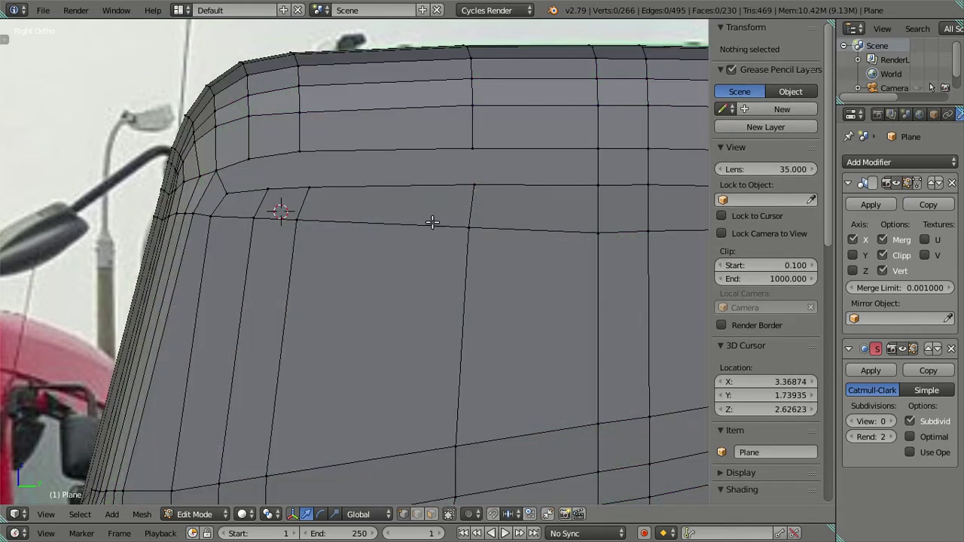
right_click(431, 168)
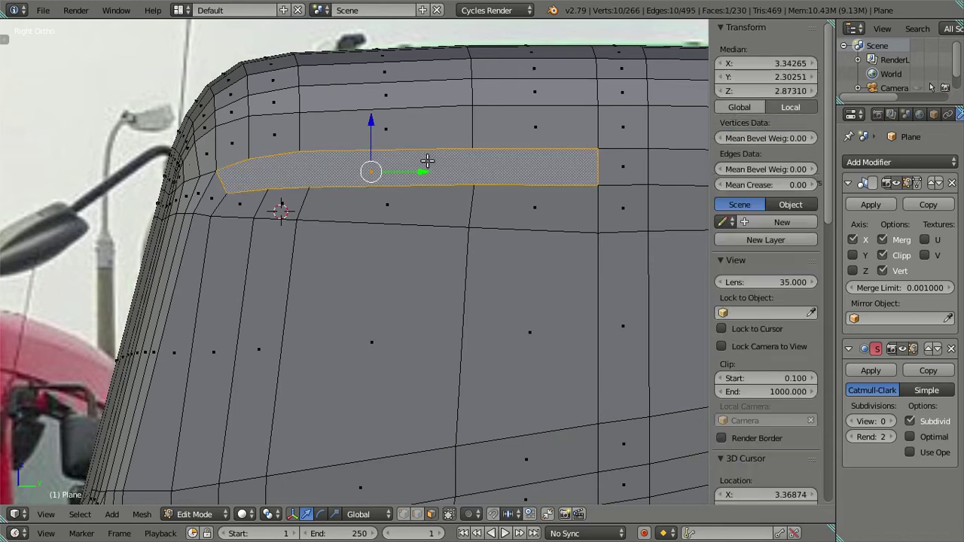
key(x)
click(405, 101)
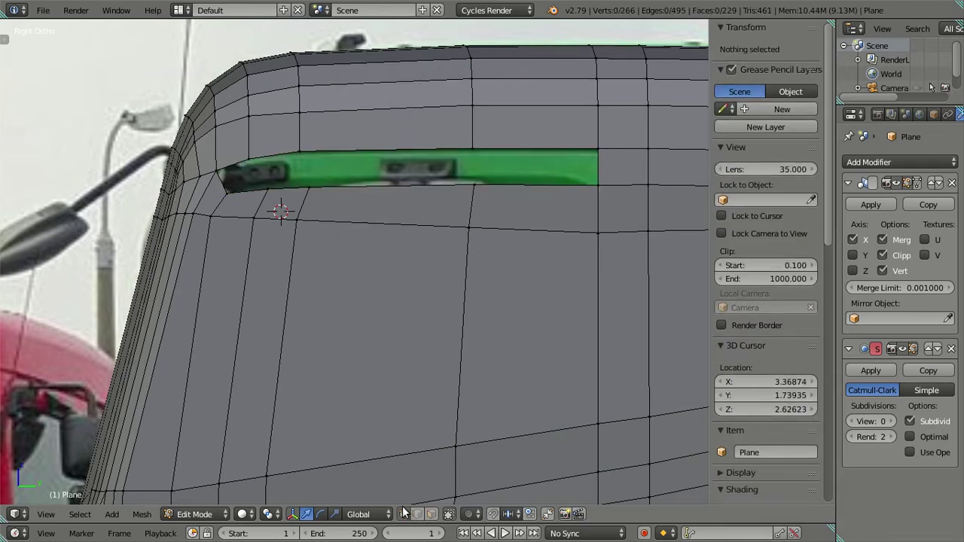
Step: Refill new faces at the strip's left end, repositioning the vertices between fills
scroll(249, 195, up, 2)
right_click(201, 112)
shift+right_click(230, 147)
key(f)
key(g)
click(294, 153)
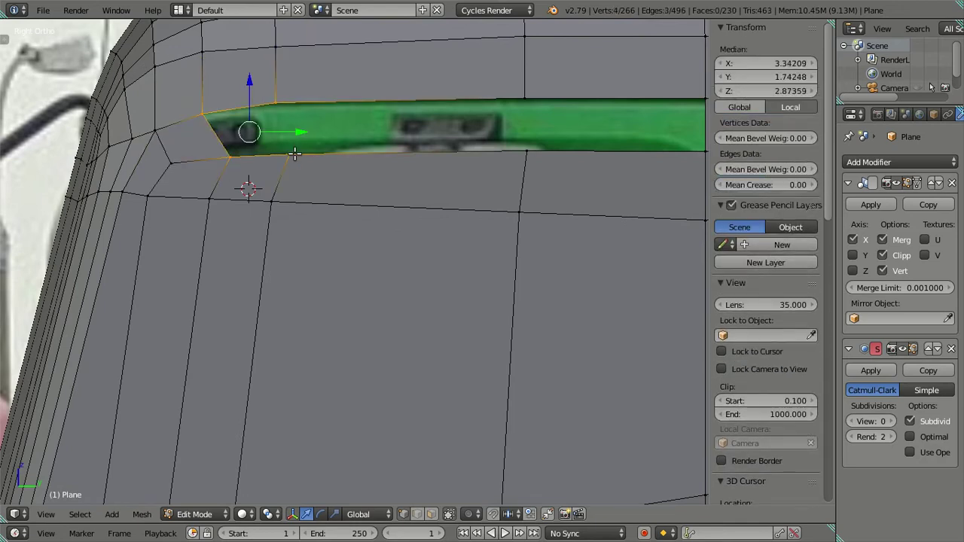
key(f)
scroll(463, 167, down, 2)
Step: Split the strip with a vertex join and fill the remaining gap
right_click(481, 181)
key(j)
right_click(458, 183)
shift+right_click(299, 153)
shift+right_click(309, 185)
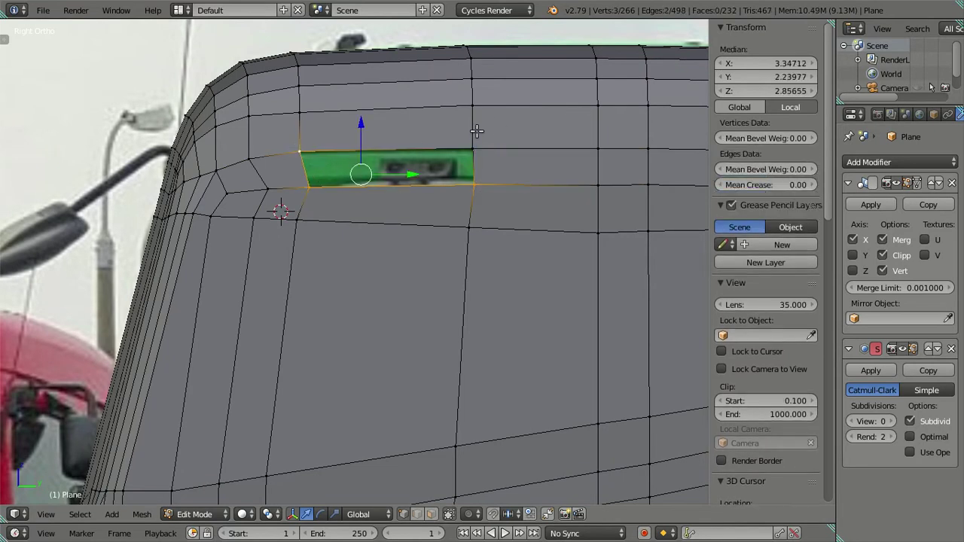
key(f)
key(a)
Step: In see-through view, slide the windscreen-top edge along Y to match the photo
scroll(299, 203, up, 2)
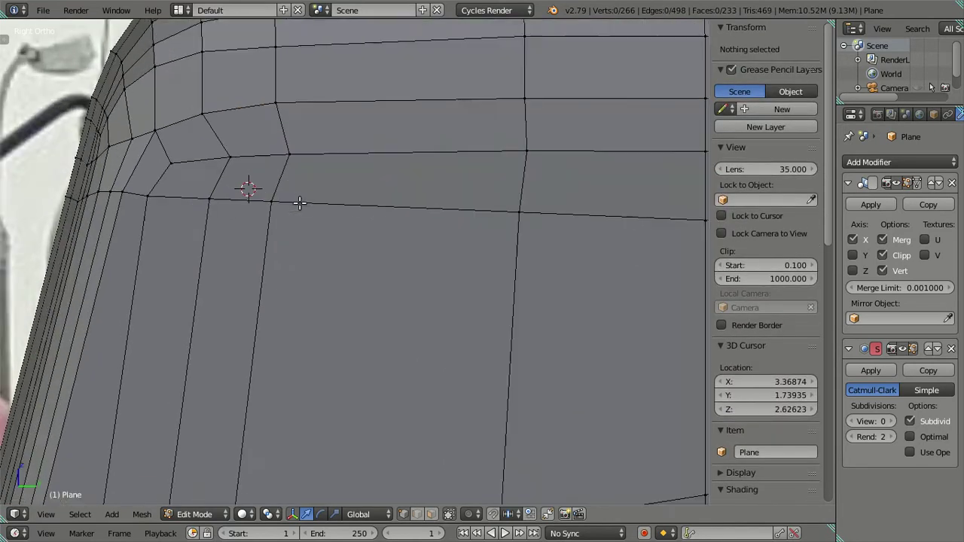
scroll(286, 177, up, 2)
key(z)
shift+middle_drag(305, 193, 352, 204)
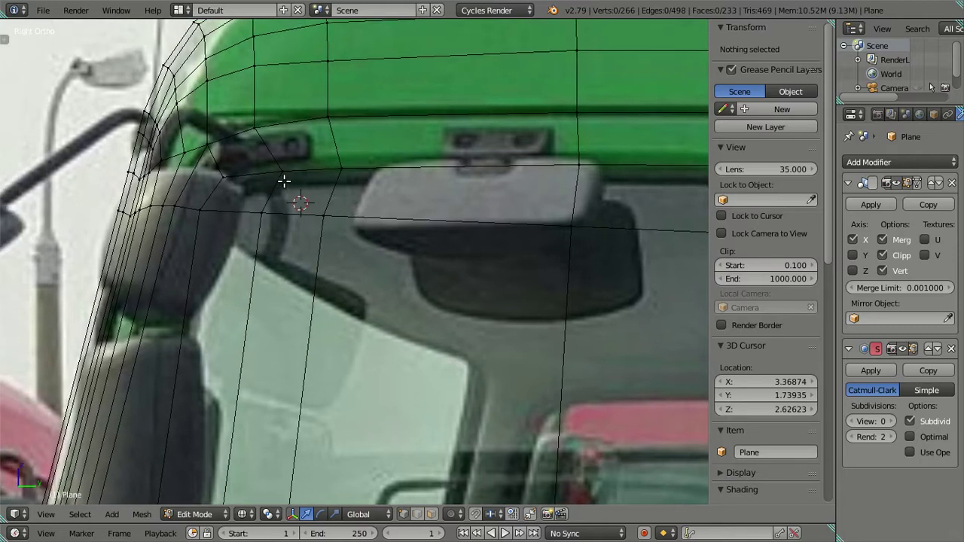
right_click(335, 166)
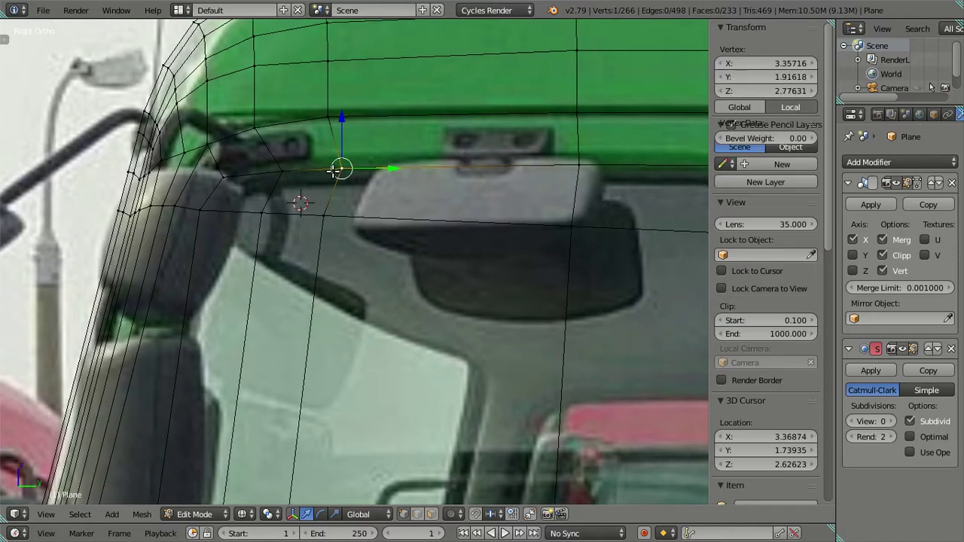
shift+right_click(285, 170)
key(g)
key(y)
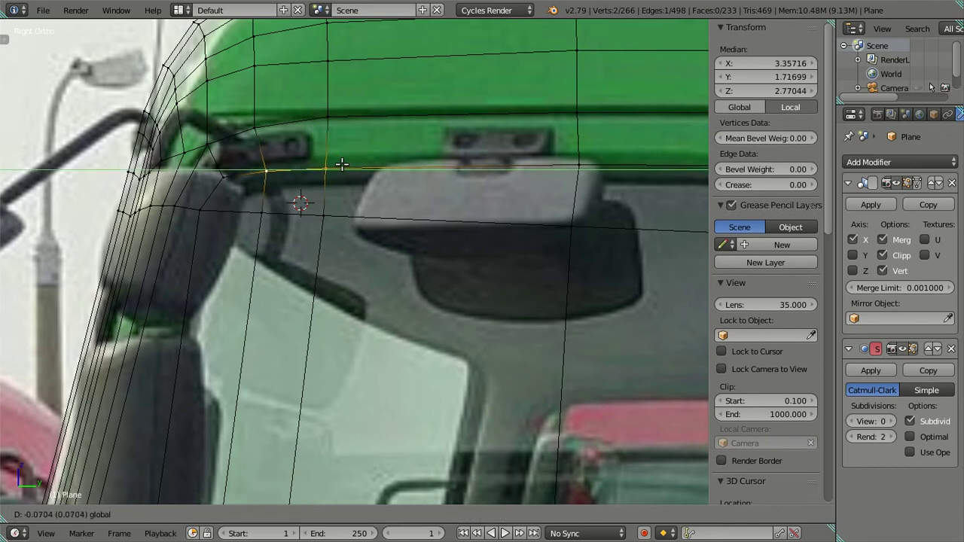
click(342, 164)
Step: Shift the two window-corner vertices sideways along Y to follow the photo
scroll(271, 187, up, 1)
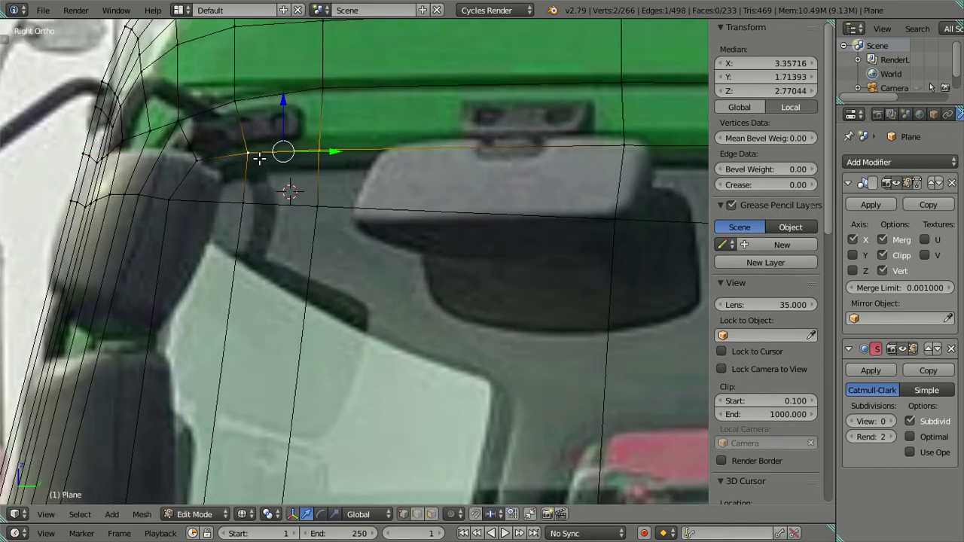
right_click(258, 158)
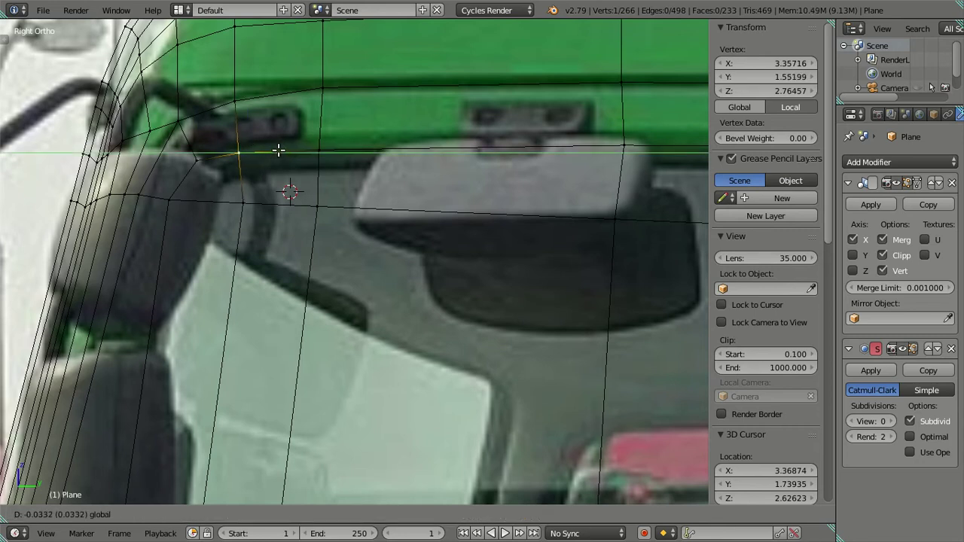
click(279, 150)
key(ctrl+z)
key(ctrl+shift+z)
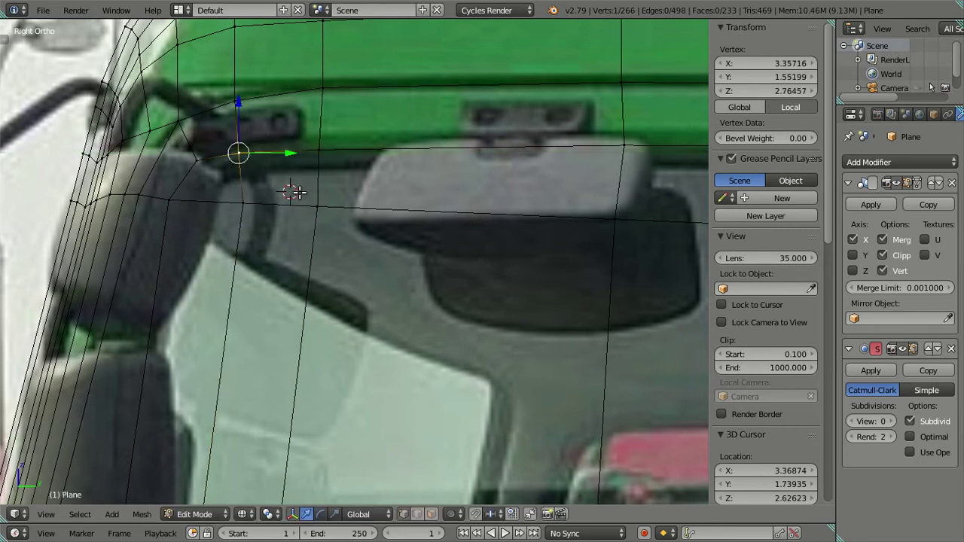
shift+right_click(256, 203)
key(g)
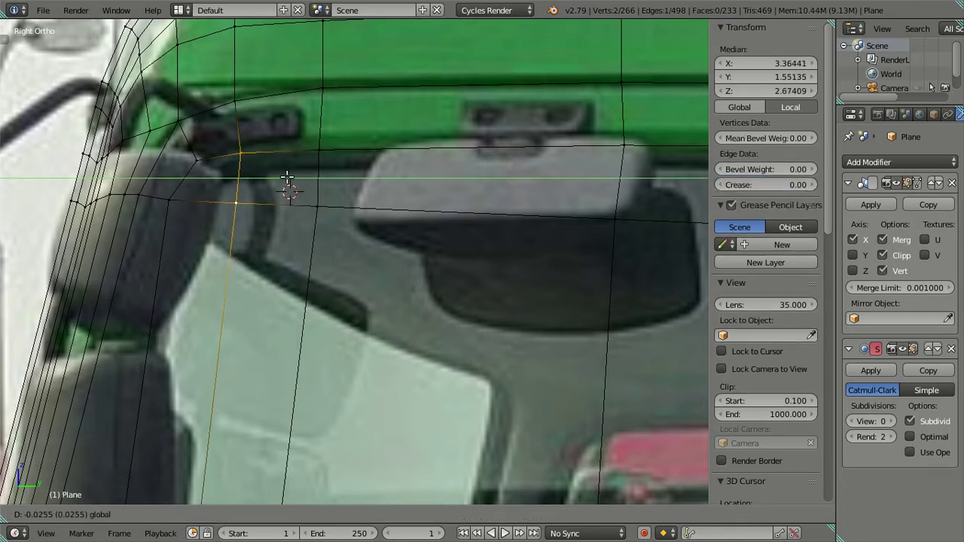
click(281, 176)
drag(278, 180, 289, 183)
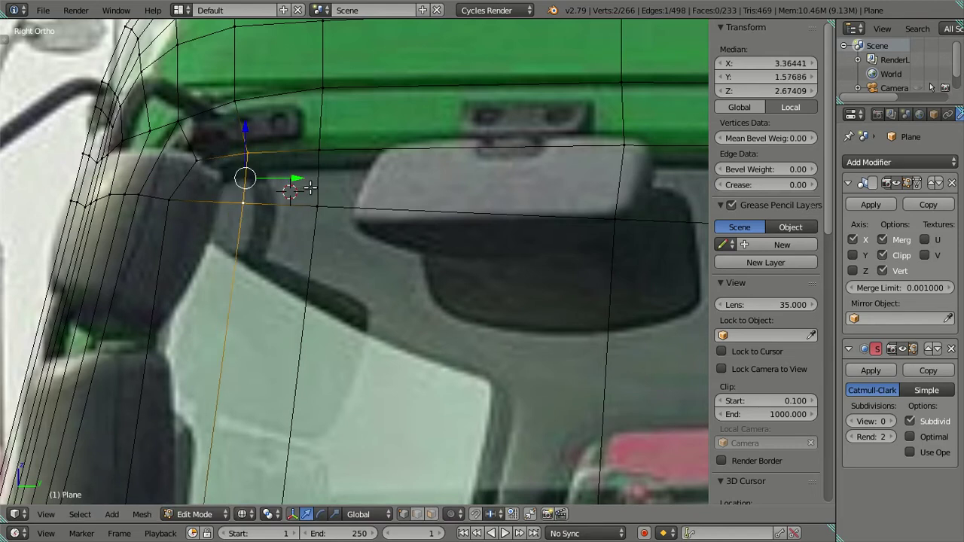
key(a)
Step: Return to solid shading, orbit to check the cab, and leave edit mode
scroll(313, 202, down, 3)
scroll(323, 226, down, 2)
scroll(334, 258, down, 2)
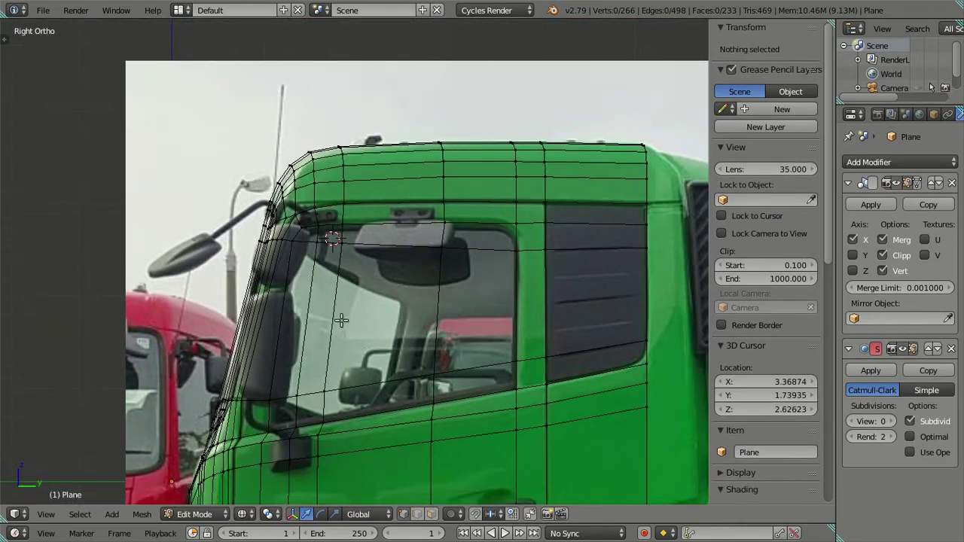
key(z)
middle_drag(344, 334, 382, 314)
key(Tab)
scroll(382, 313, down, 2)
mouse_move(365, 278)
middle_down()
mouse_move(420, 288)
mouse_move(326, 283)
mouse_move(381, 312)
mouse_move(454, 293)
middle_up()
scroll(419, 288, up, 2)
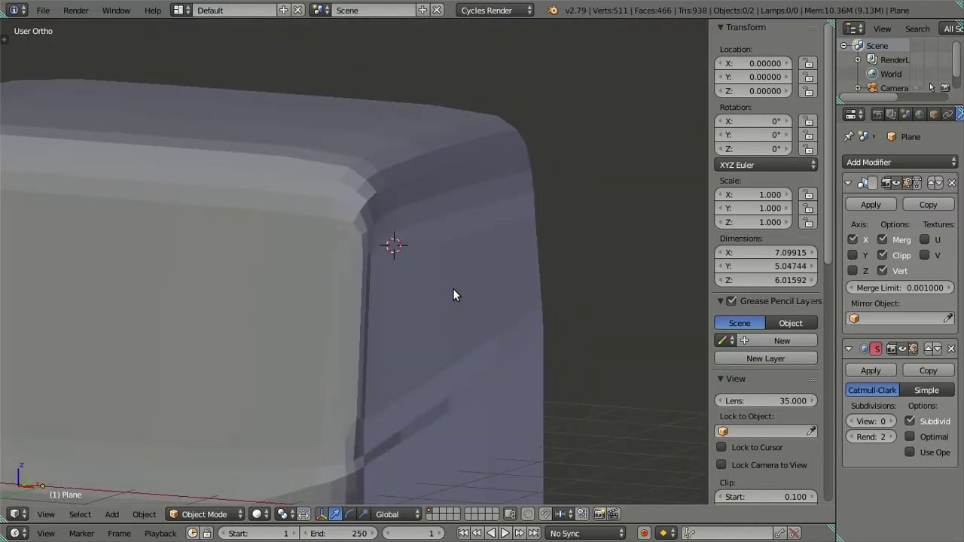
click(891, 421)
click(892, 420)
mouse_move(550, 327)
middle_down()
mouse_move(485, 295)
mouse_move(384, 329)
mouse_move(383, 304)
middle_up()
mouse_move(246, 271)
middle_down()
mouse_move(398, 276)
mouse_move(482, 301)
middle_up()
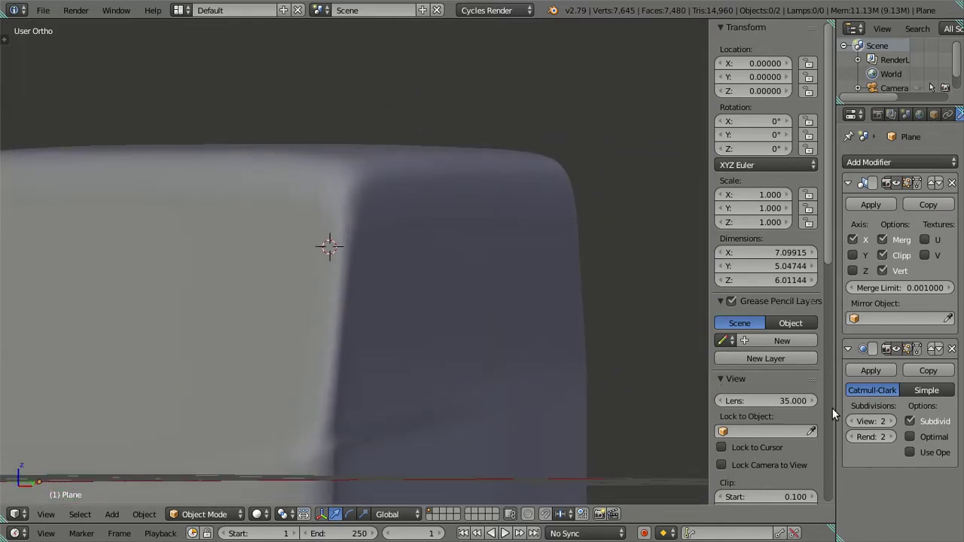
click(848, 420)
click(849, 421)
middle_drag(391, 316, 418, 324)
key(KP_3)
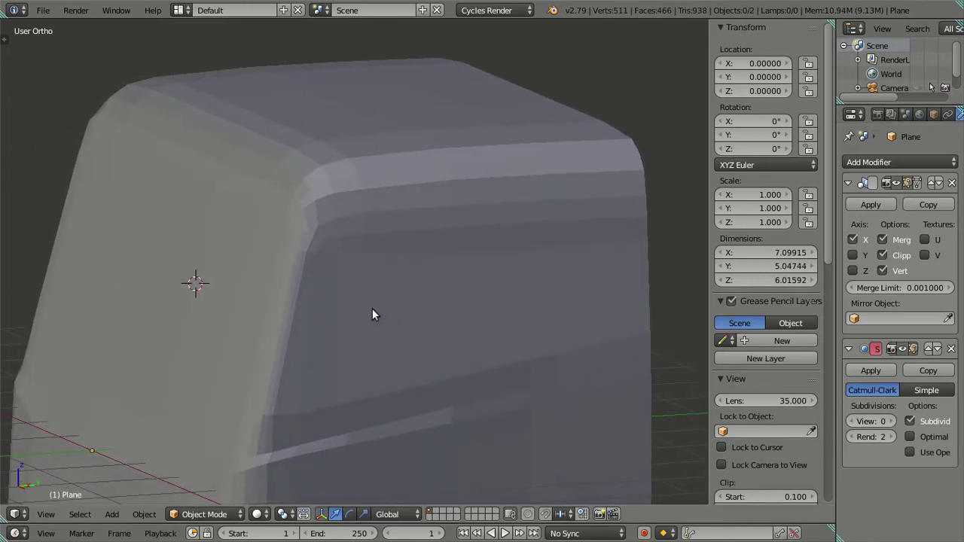
key(z)
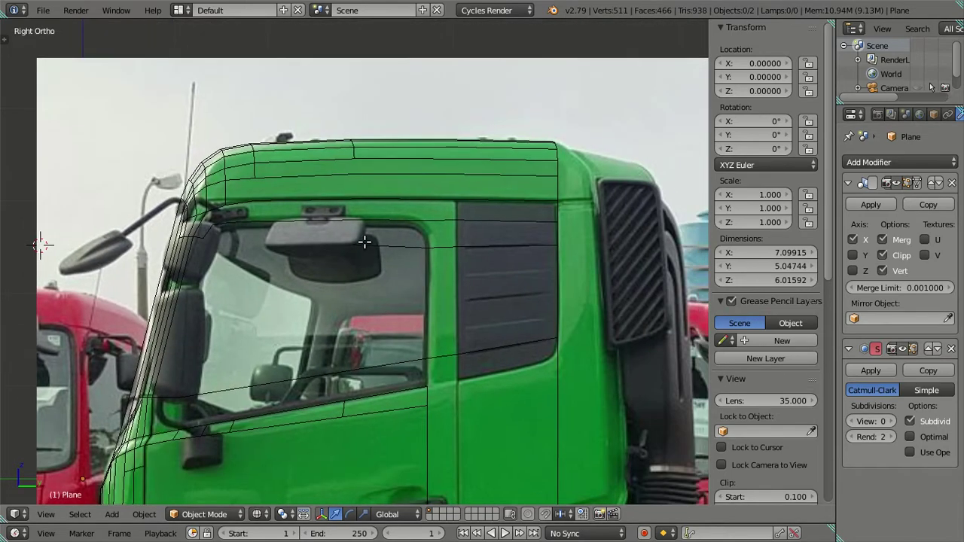
key(Tab)
Step: Frame the lower door and wheel arch in plain solid shading, cancelling a trial loop cut
scroll(334, 385, up, 3)
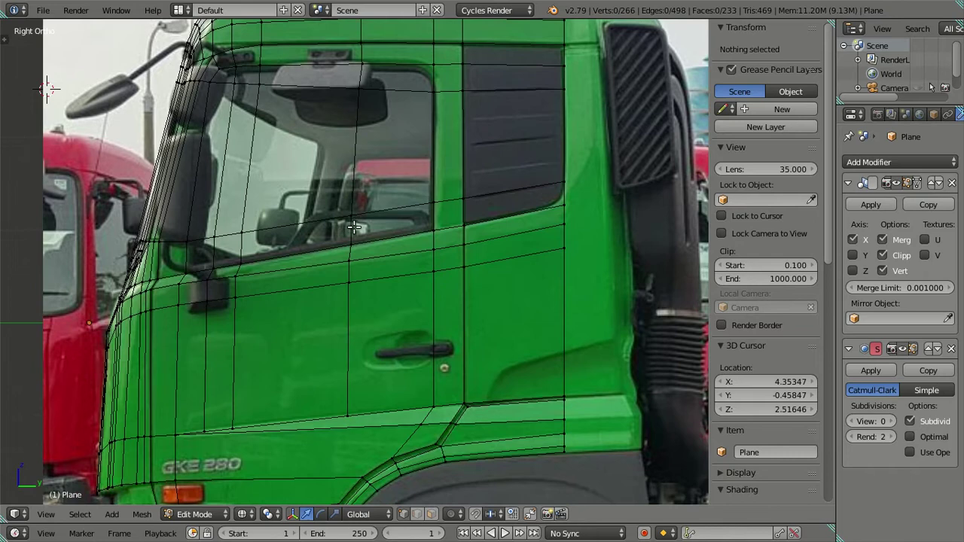
scroll(353, 316, down, 2)
shift+middle_drag(353, 316, 349, 226)
scroll(329, 198, up, 4)
scroll(330, 198, down, 1)
scroll(230, 230, up, 2)
scroll(217, 218, down, 2)
scroll(209, 208, up, 1)
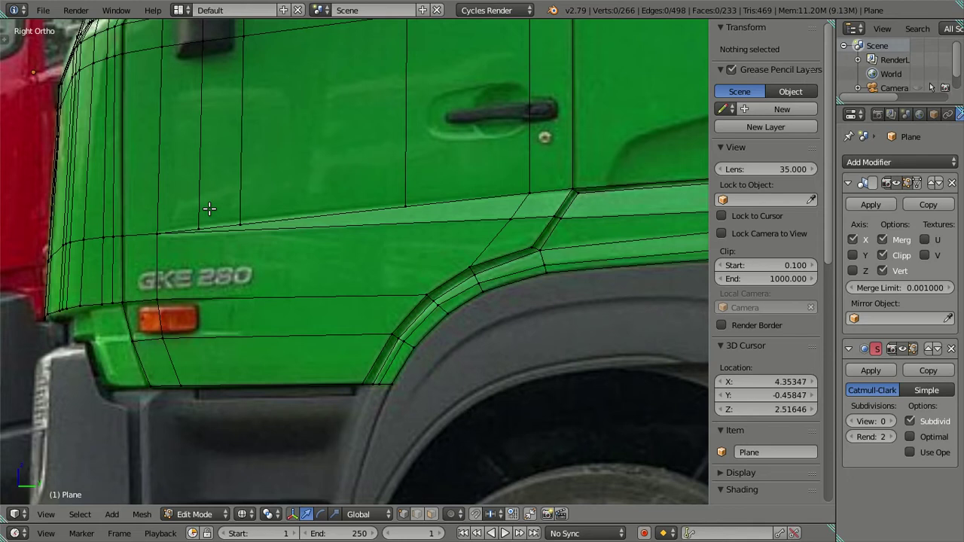
scroll(209, 209, up, 2)
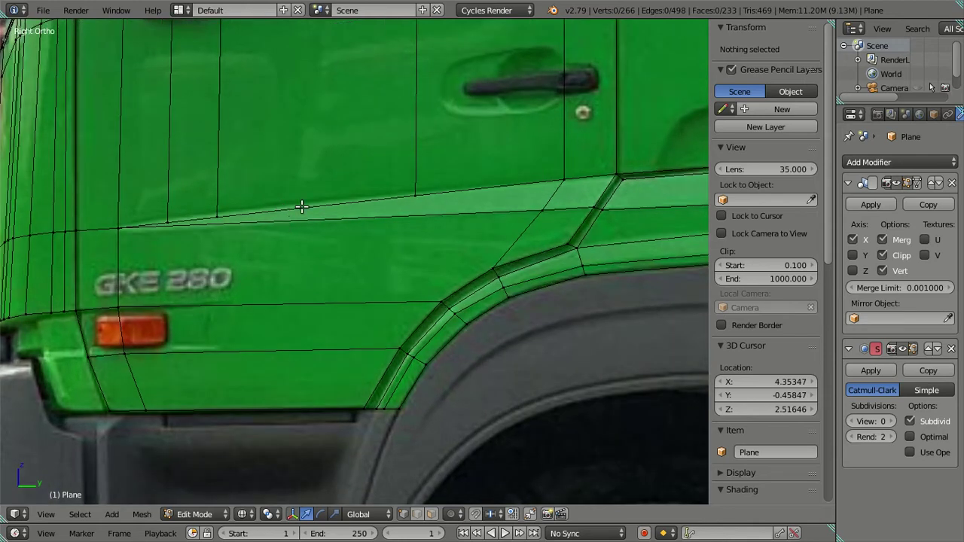
key(alt+z)
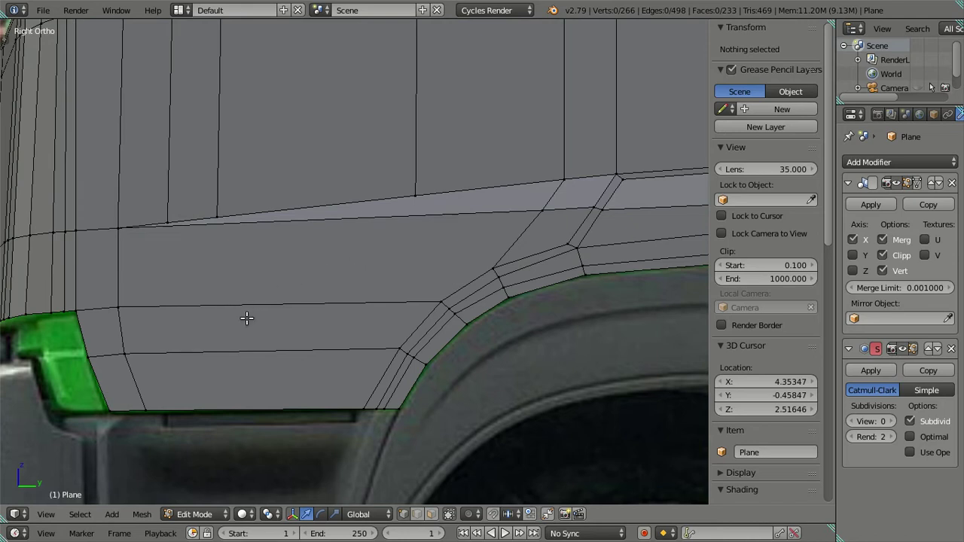
key(ctrl+r)
scroll(246, 317, up, 1)
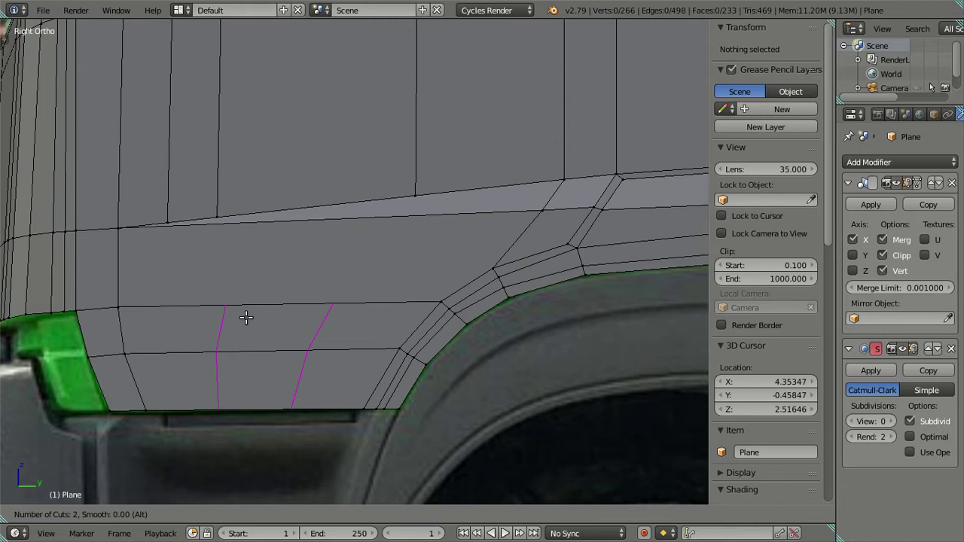
right_click(245, 317)
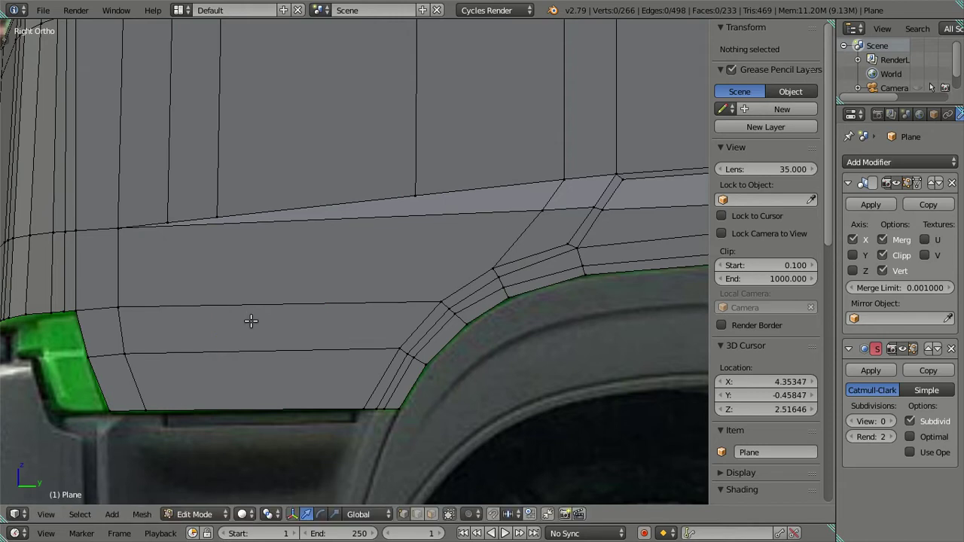
Step: In face select mode, delete the thin strip below the door line and the face beneath it
click(430, 513)
right_click(390, 207)
key(x)
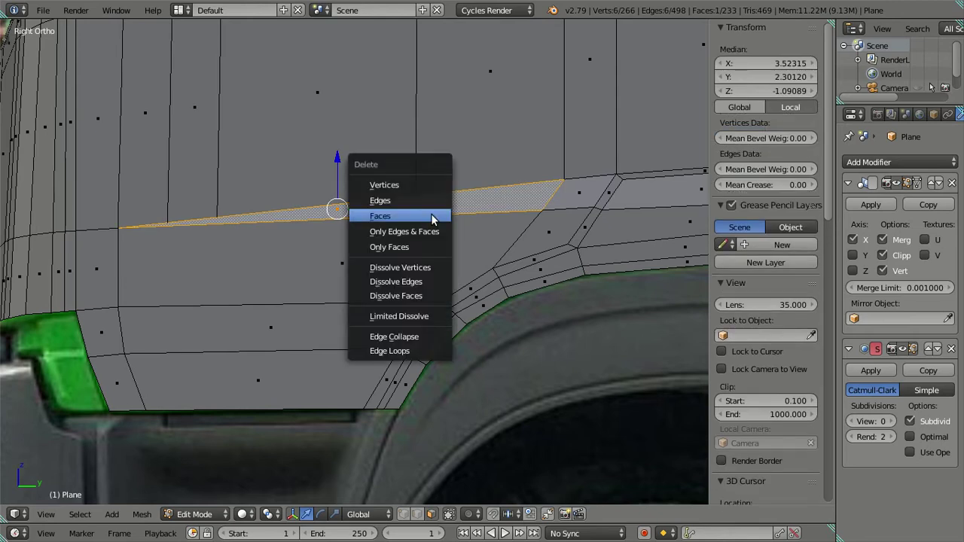
click(433, 216)
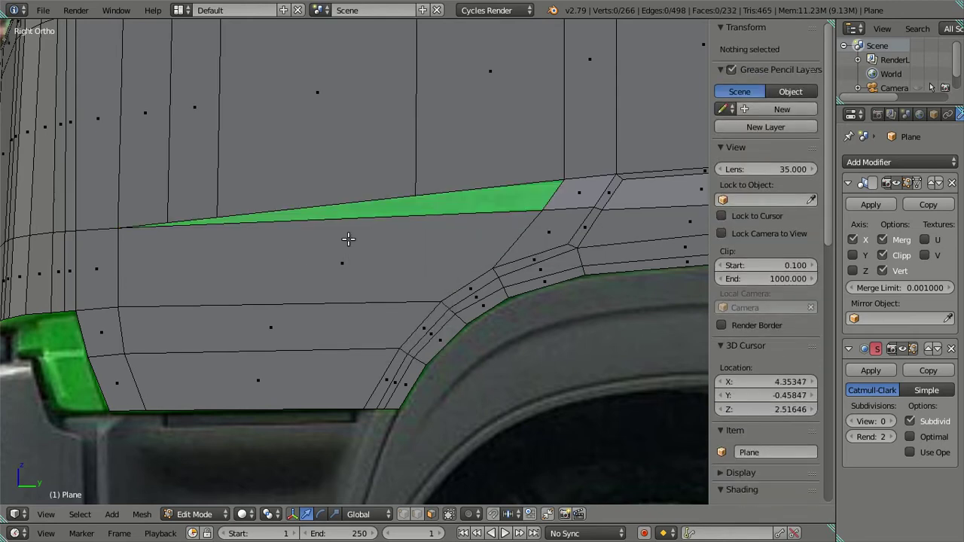
right_click(274, 240)
key(x)
click(274, 239)
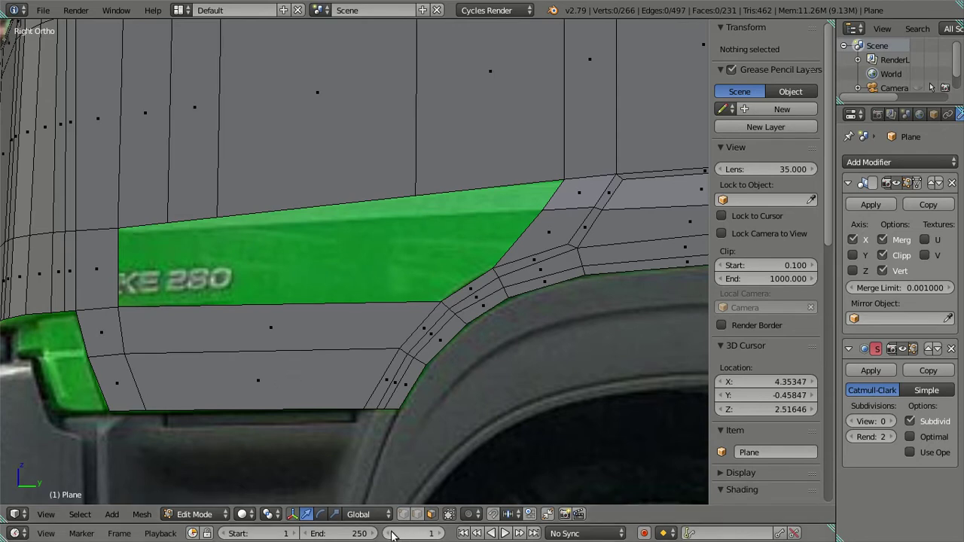
Step: With the photo visible, raise a vertex on the door's lower line along Z
key(x)
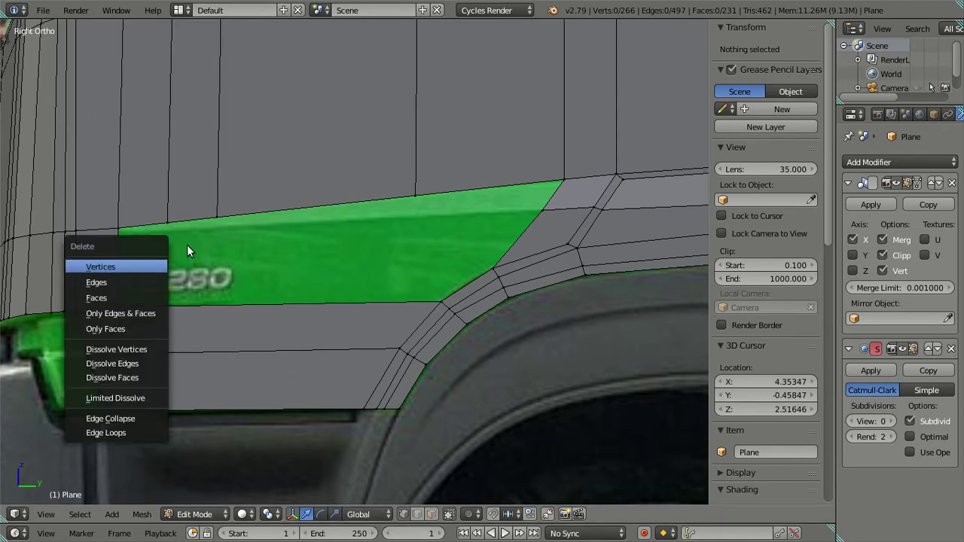
key(z)
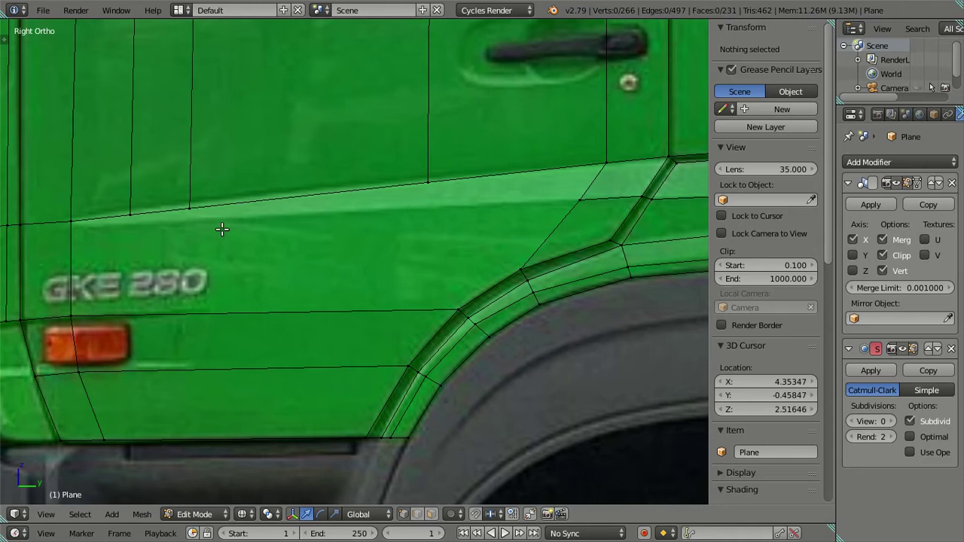
shift+middle_drag(141, 209, 215, 234)
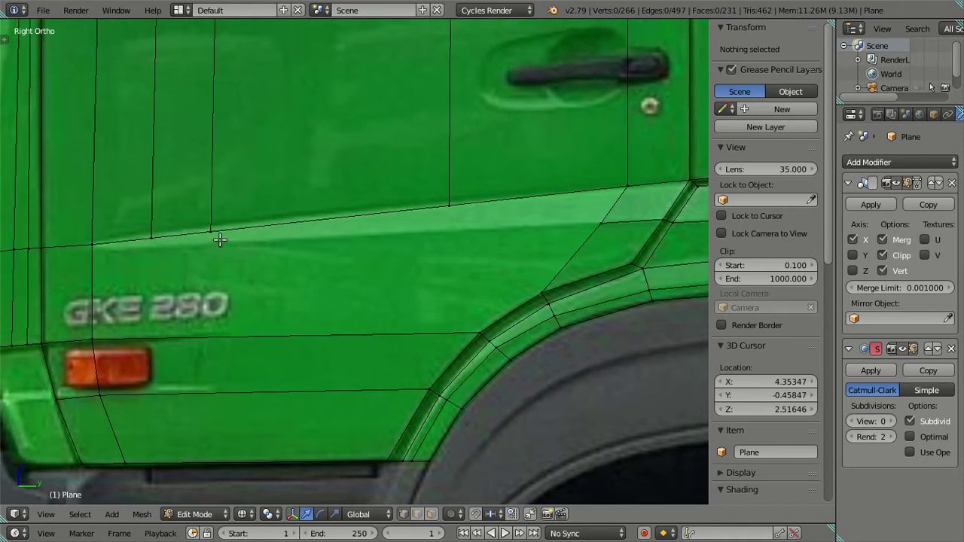
right_click(442, 201)
key(g)
key(z)
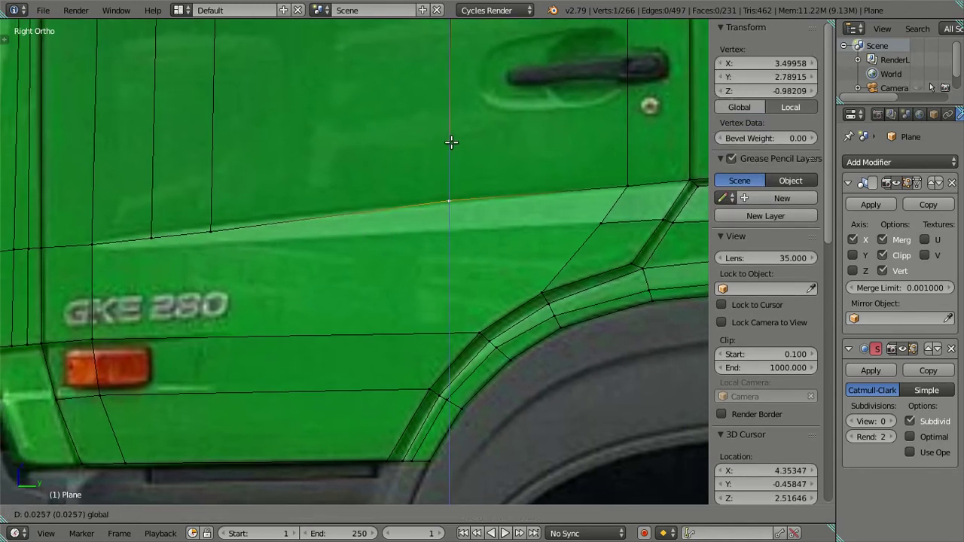
click(451, 142)
Step: Raise two crease-line vertices along Z to match the photo
right_click(211, 229)
shift+right_click(150, 238)
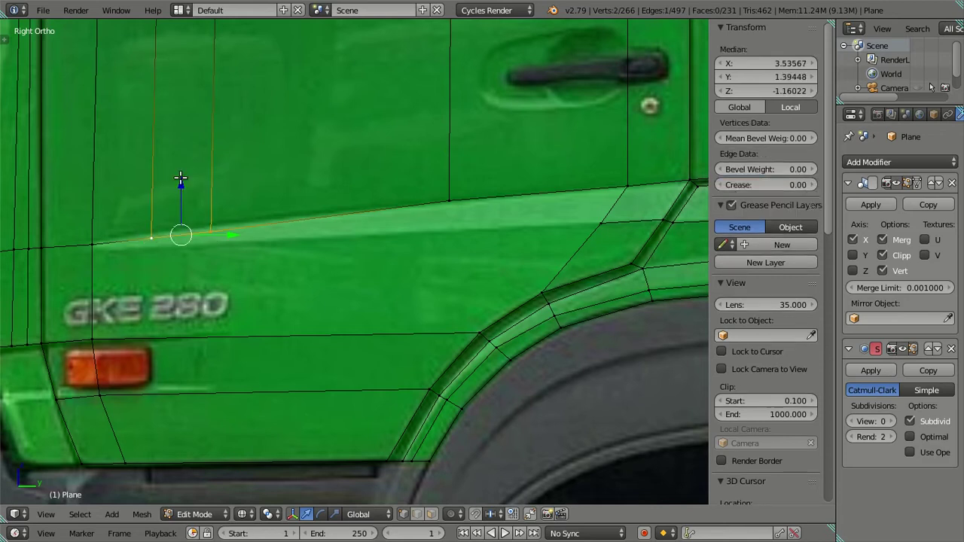
key(g)
key(z)
click(183, 183)
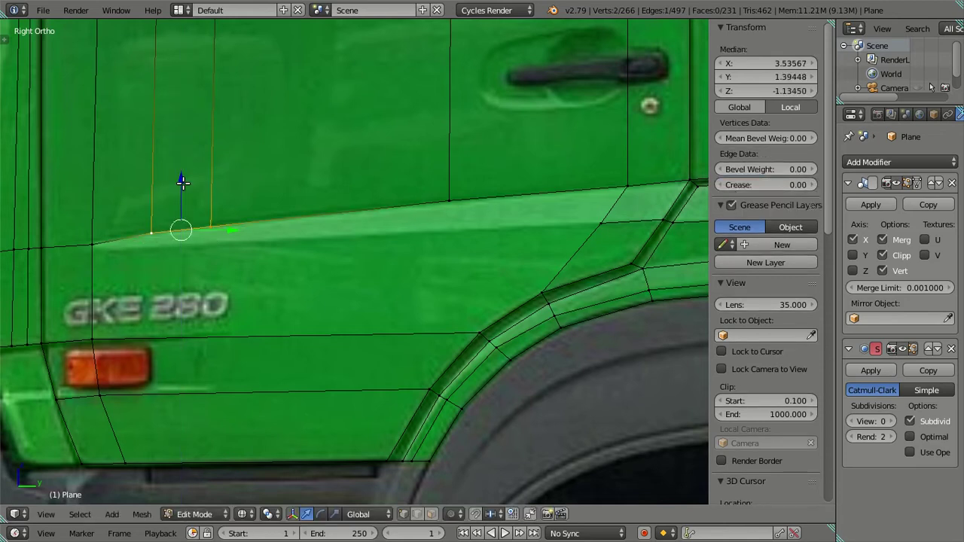
key(a)
scroll(193, 204, down, 2)
scroll(222, 262, up, 2)
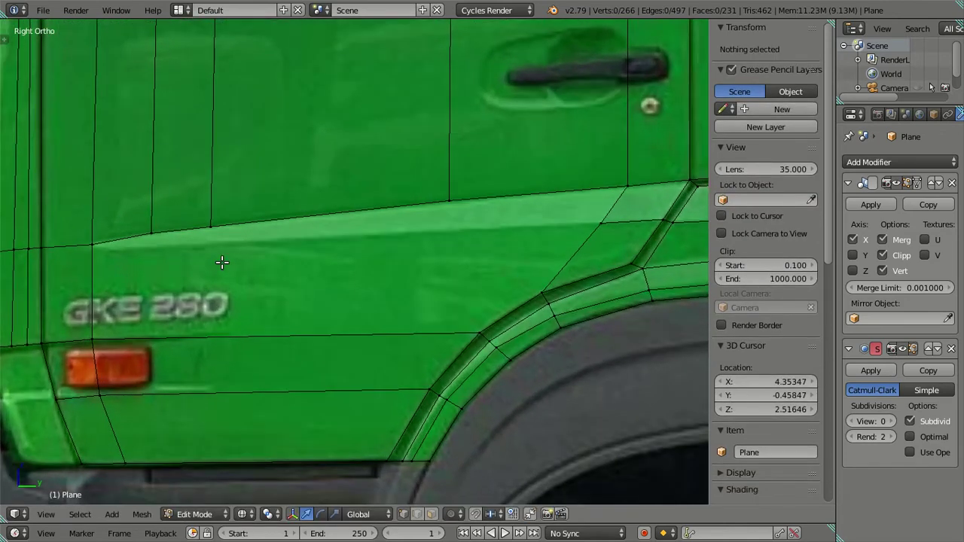
Step: Extrude the crease edge path and move the new edges vertically
right_click(153, 234)
ctrl+right_click(452, 201)
key(e)
click(385, 266)
key(g)
key(z)
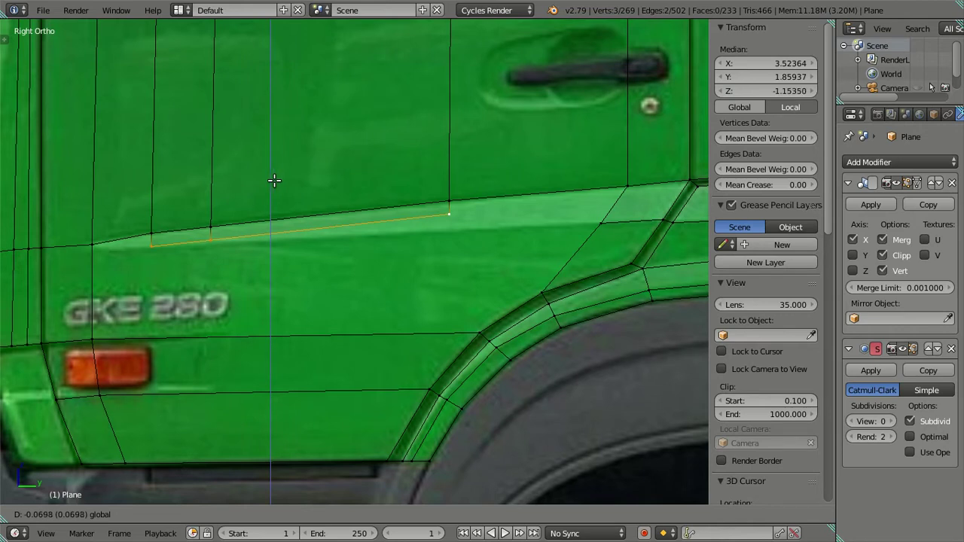
click(271, 180)
Step: Fine-tune the heights of the extruded edge and a single vertex along Z
shift+right_click(146, 246)
key(g)
key(z)
click(338, 179)
shift+right_click(213, 242)
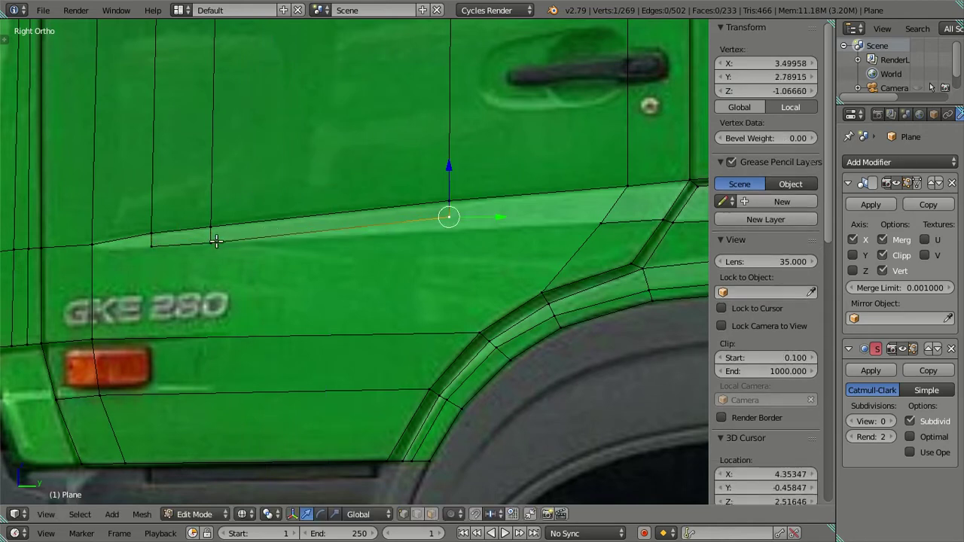
key(g)
key(z)
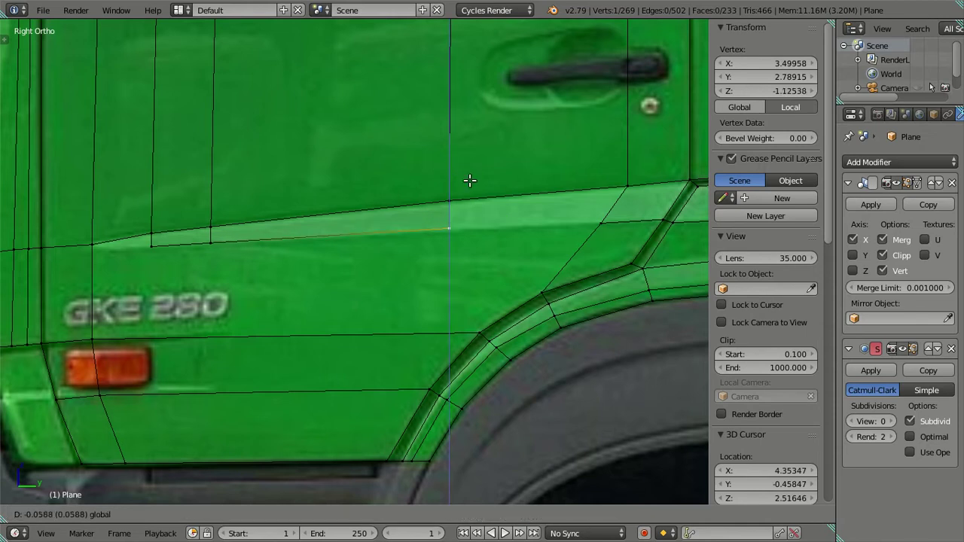
click(469, 181)
Step: Fill a face from the three vertices at the crease's front end
key(a)
right_click(151, 247)
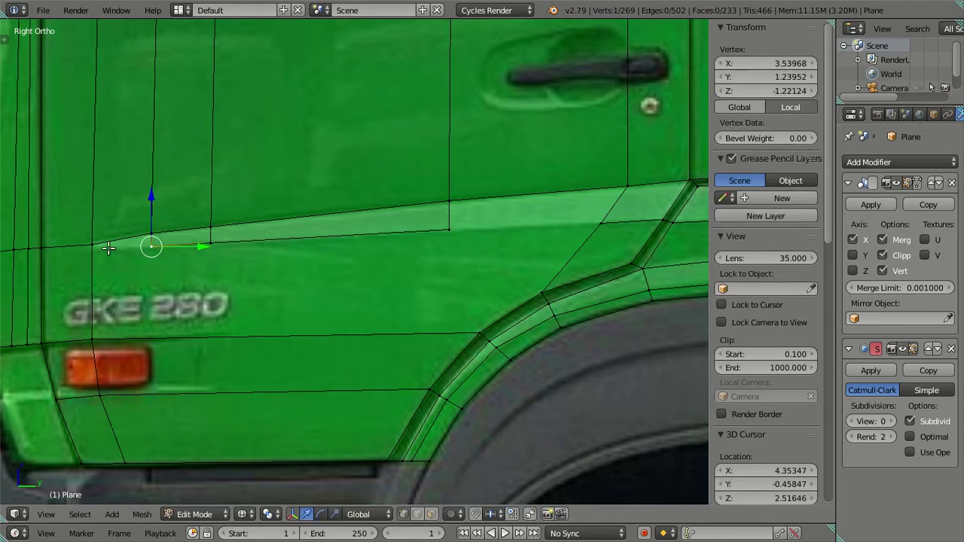
shift+right_click(102, 247)
key(f)
key(a)
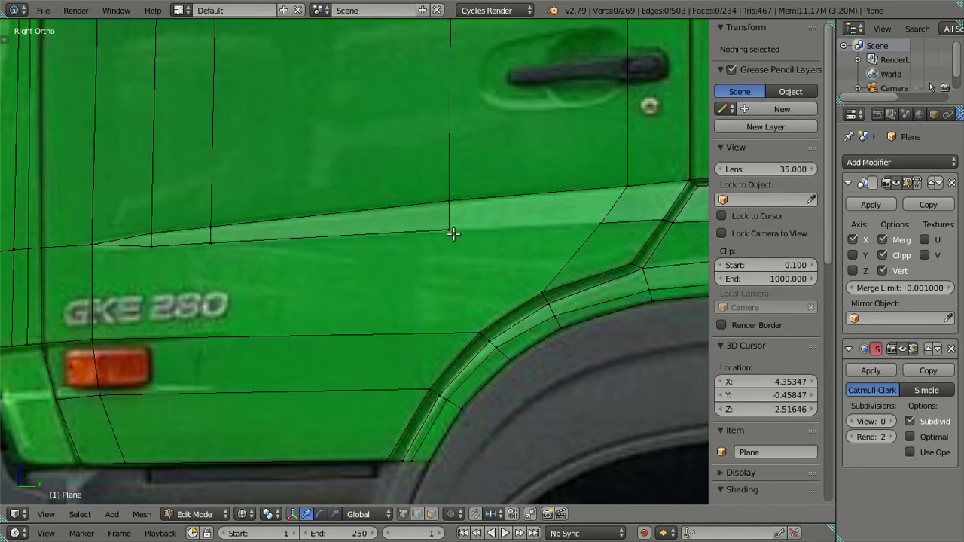
Step: Undo the filled face and add a connected vertex raised onto the crease line
ctrl+scroll(269, 264, up, 2)
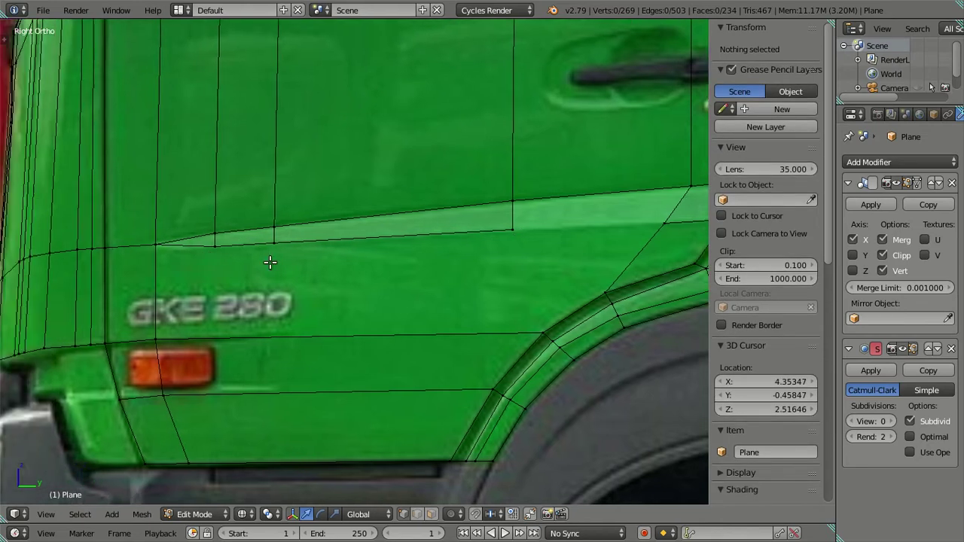
ctrl+scroll(279, 268, up, 4)
scroll(279, 274, up, 1)
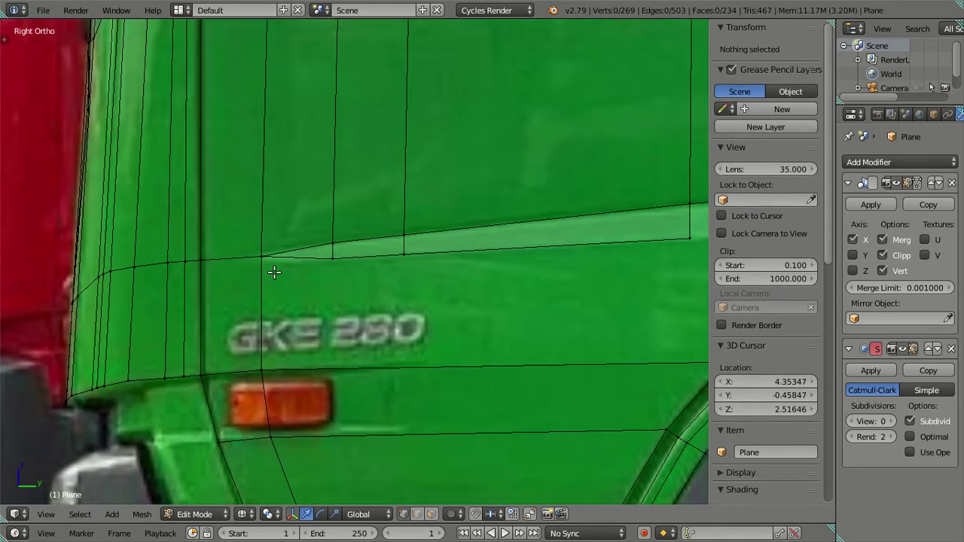
key(ctrl+z)
key(ctrl+z)
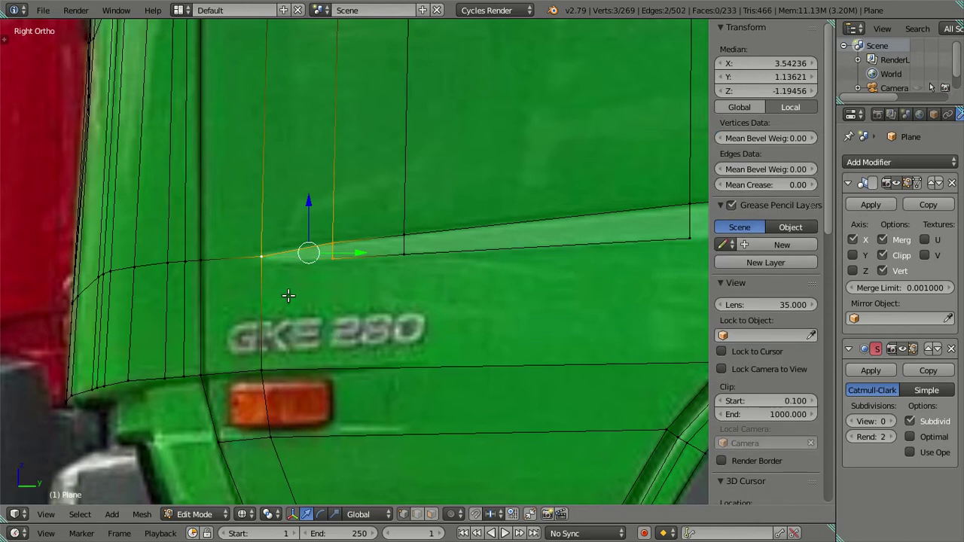
key(ctrl+z)
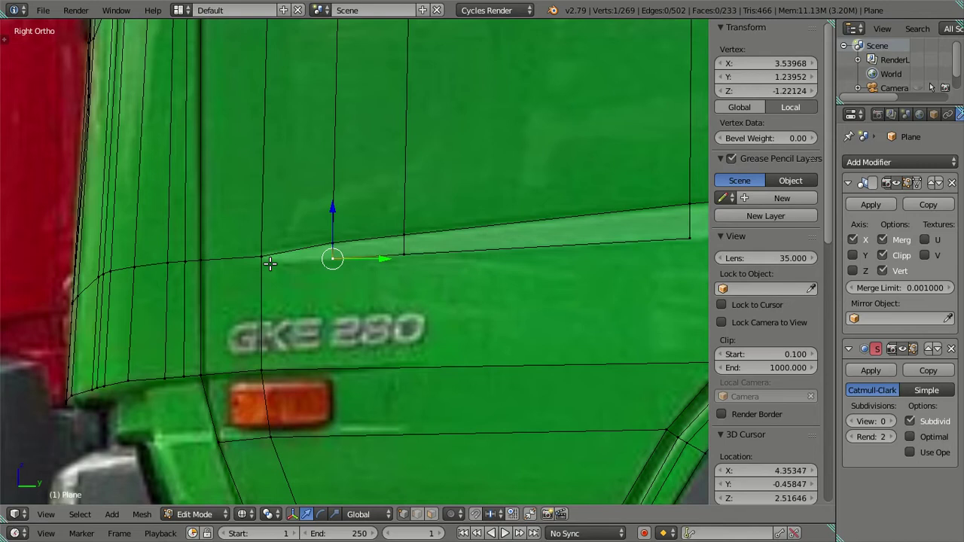
ctrl+click(266, 263)
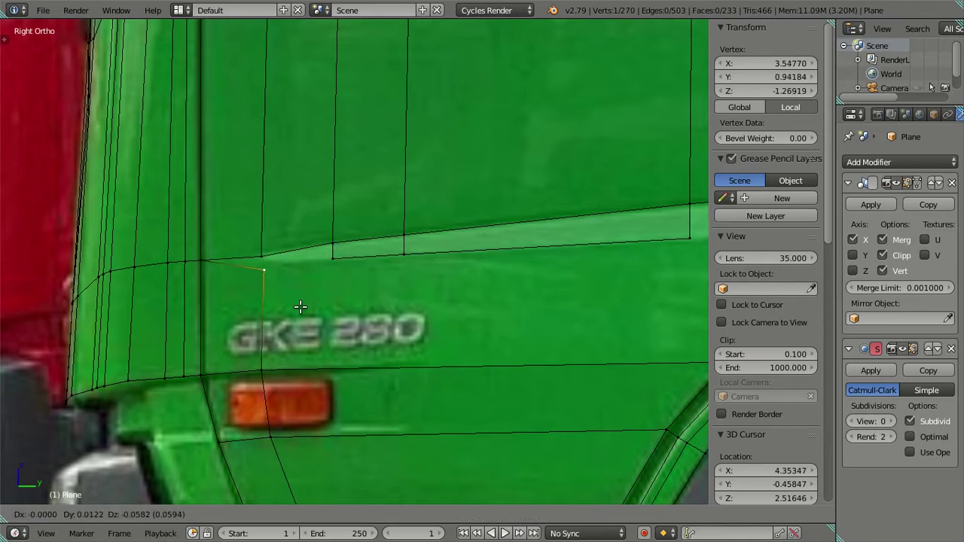
drag(266, 218, 264, 213)
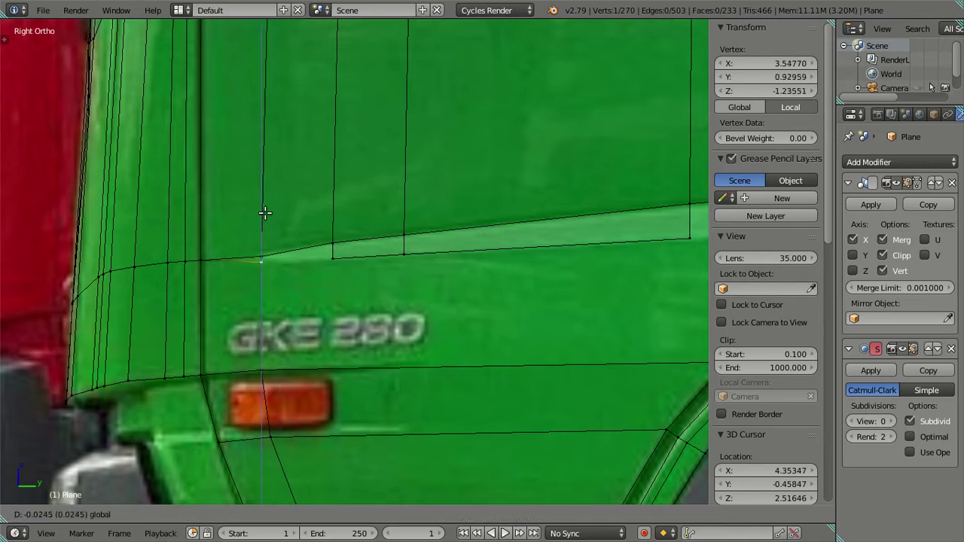
right_click(266, 211)
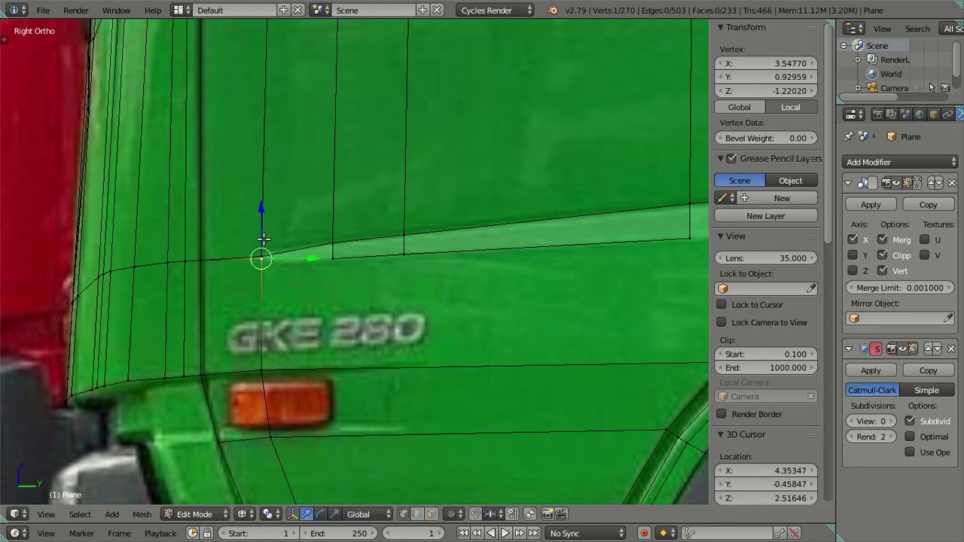
mouse_move(263, 204)
mouse_down()
mouse_move(222, 226)
mouse_move(225, 199)
mouse_up()
Step: Fill a face between the new vertex and its neighbours, then select the two vertical edges
scroll(226, 256, up, 2)
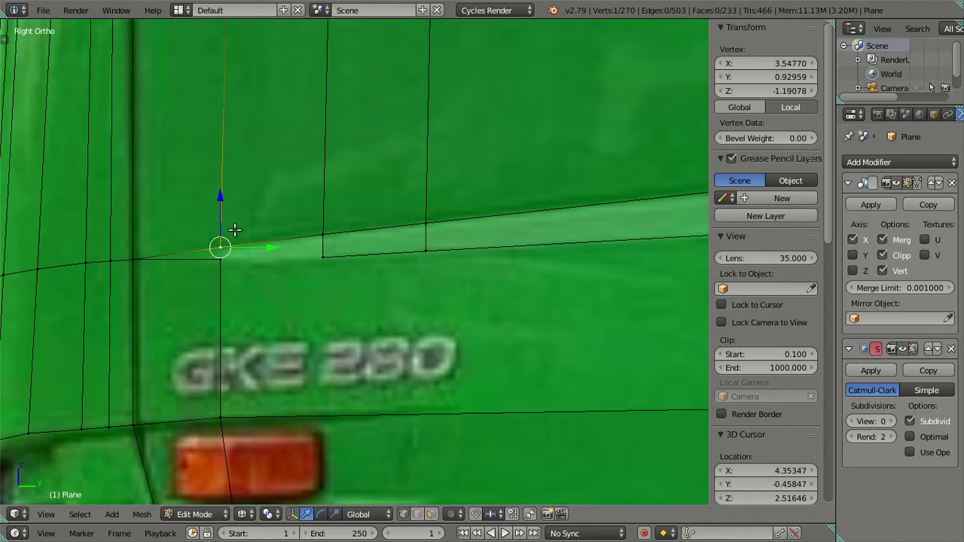
alt+right_click(226, 259)
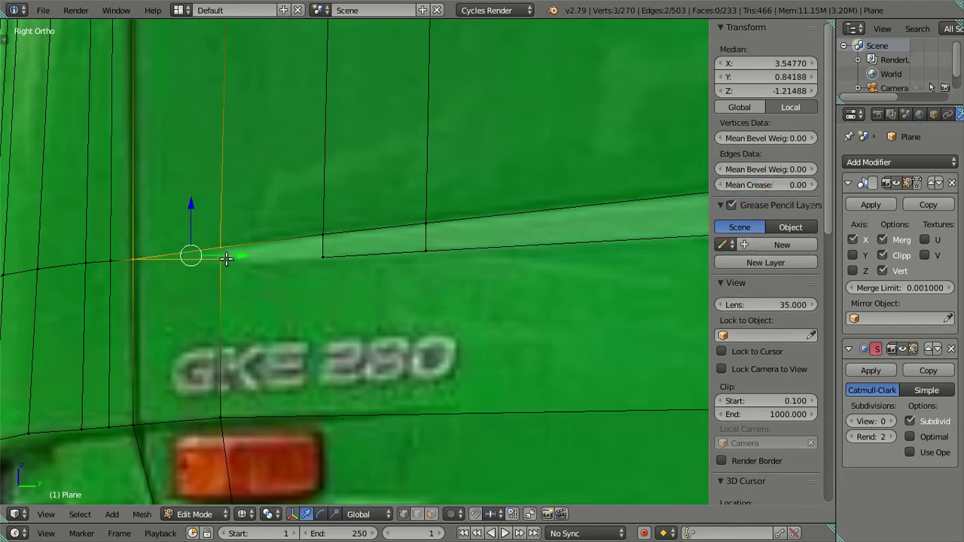
key(f)
right_click(223, 261)
alt+shift+right_click(331, 255)
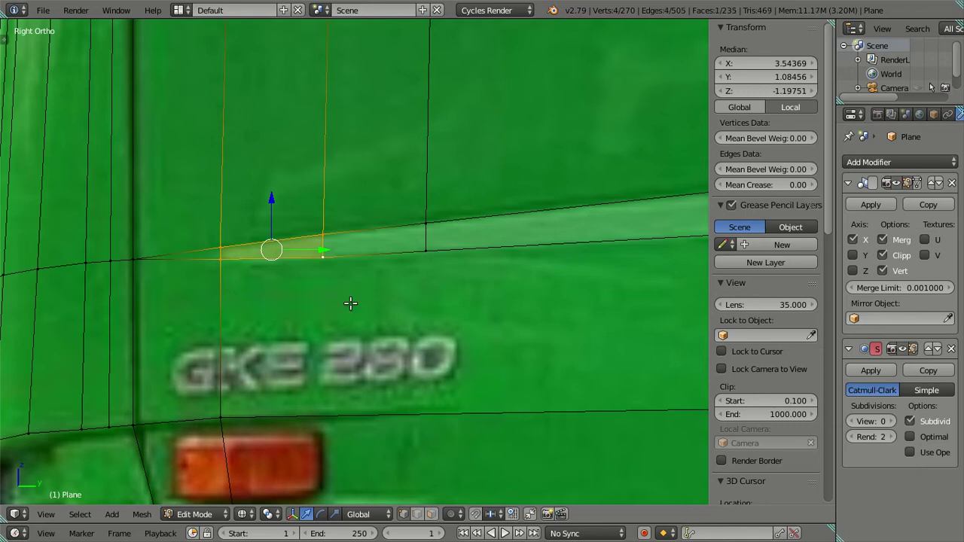
Step: Path-select the lower door-line edges running to the cab's front corner
scroll(343, 305, down, 2)
scroll(334, 308, down, 1)
scroll(323, 305, up, 2)
right_click(237, 269)
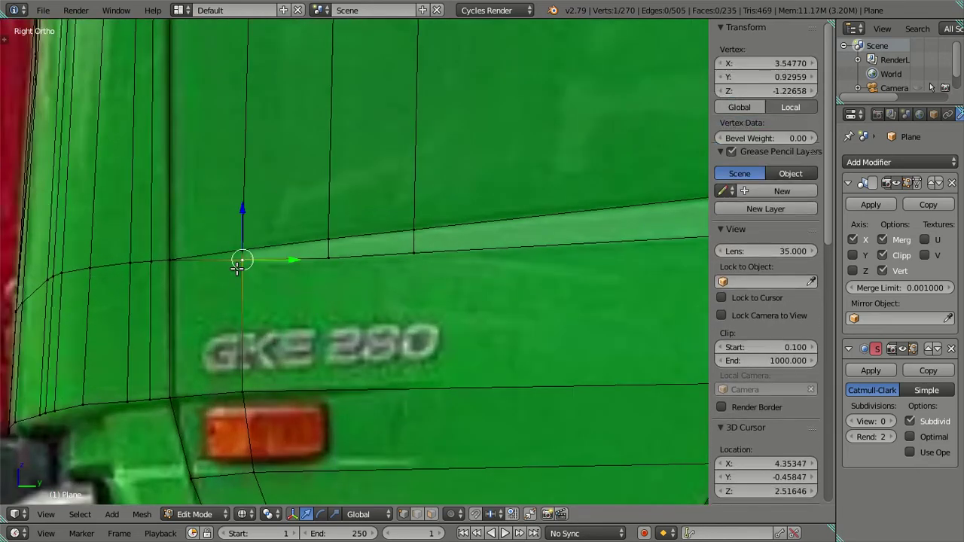
scroll(226, 267, up, 1)
shift+middle_drag(159, 266, 234, 271)
right_click(229, 269)
ctrl+right_click(275, 265)
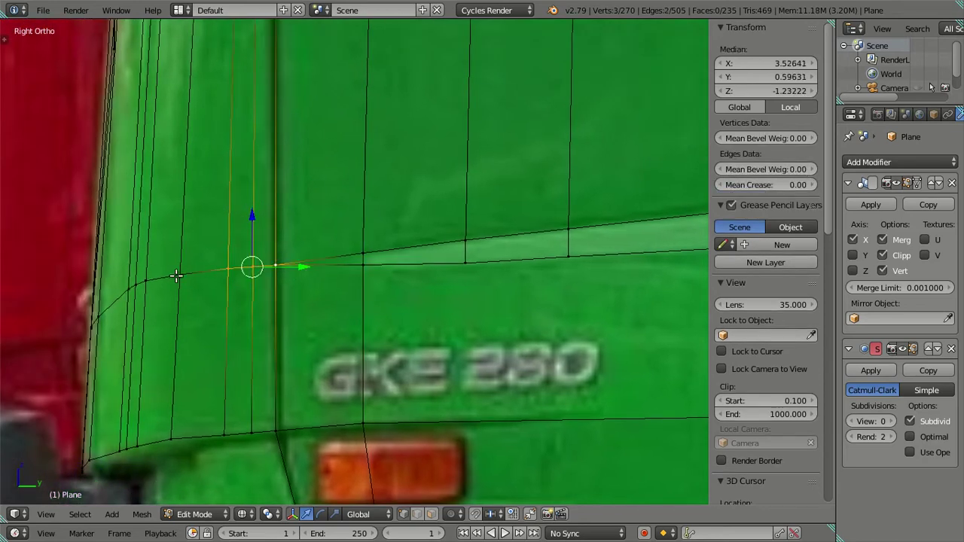
right_click(127, 284)
ctrl+right_click(270, 265)
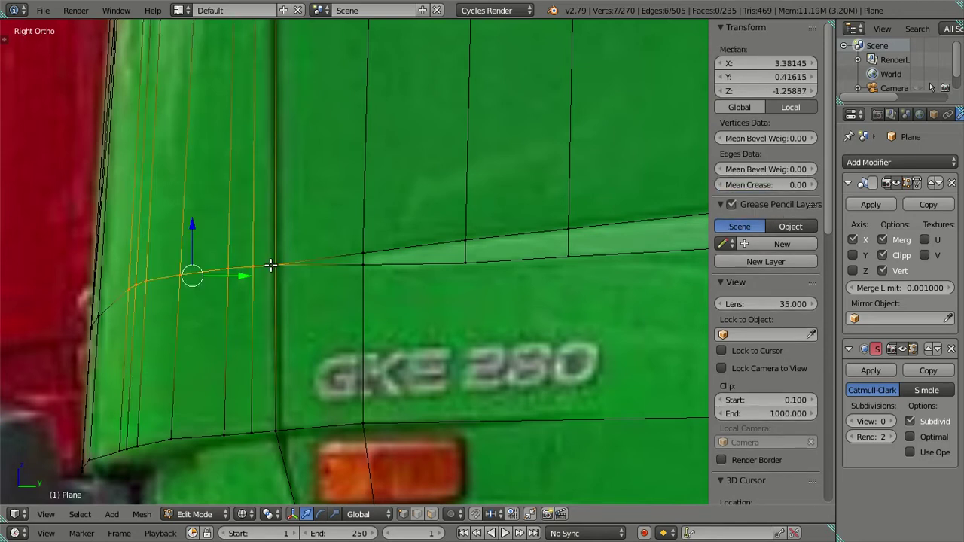
Step: Lower the selected door-line edges slightly onto the photo crease, then deselect
scroll(218, 267, up, 1)
scroll(184, 253, up, 1)
shift+middle_drag(170, 246, 354, 263)
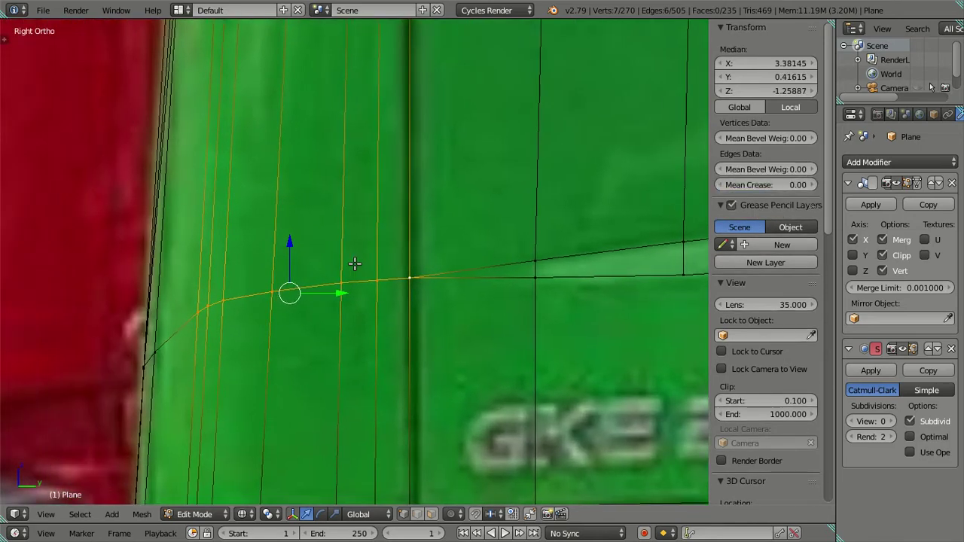
drag(299, 240, 281, 251)
shift+right_click(407, 284)
drag(319, 301, 316, 301)
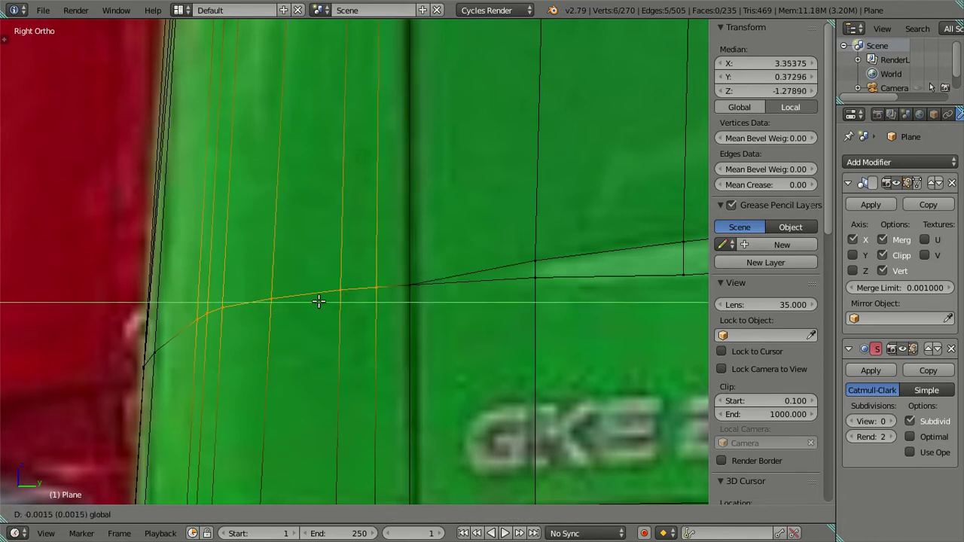
click(316, 302)
key(ctrl+z)
key(a)
scroll(320, 301, down, 4)
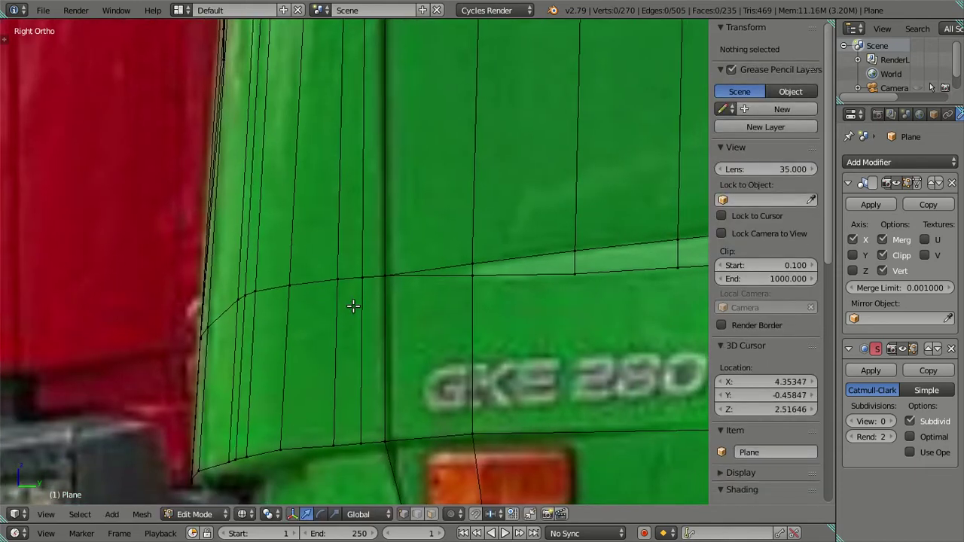
scroll(338, 305, up, 2)
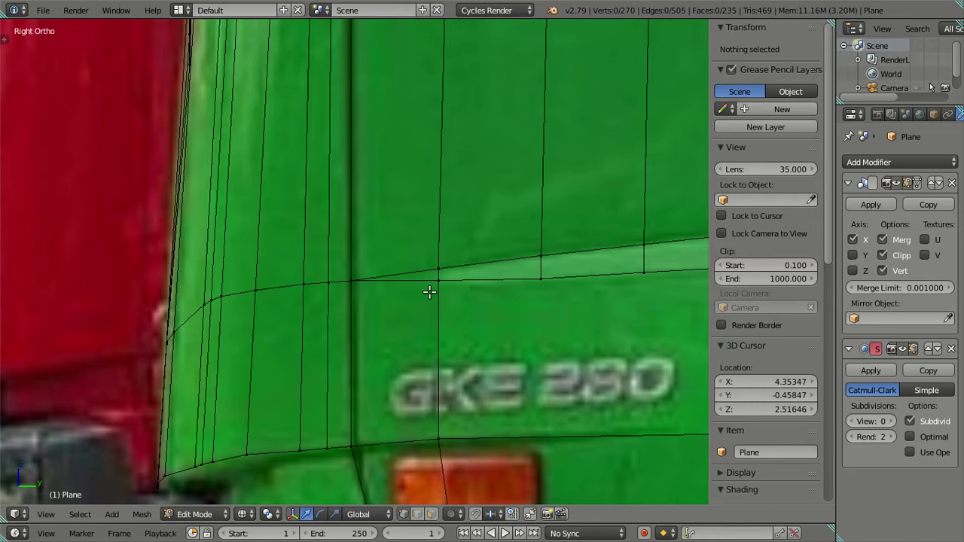
Step: Check the mesh in Front view, then return to the Right view with the photo
scroll(303, 286, down, 4)
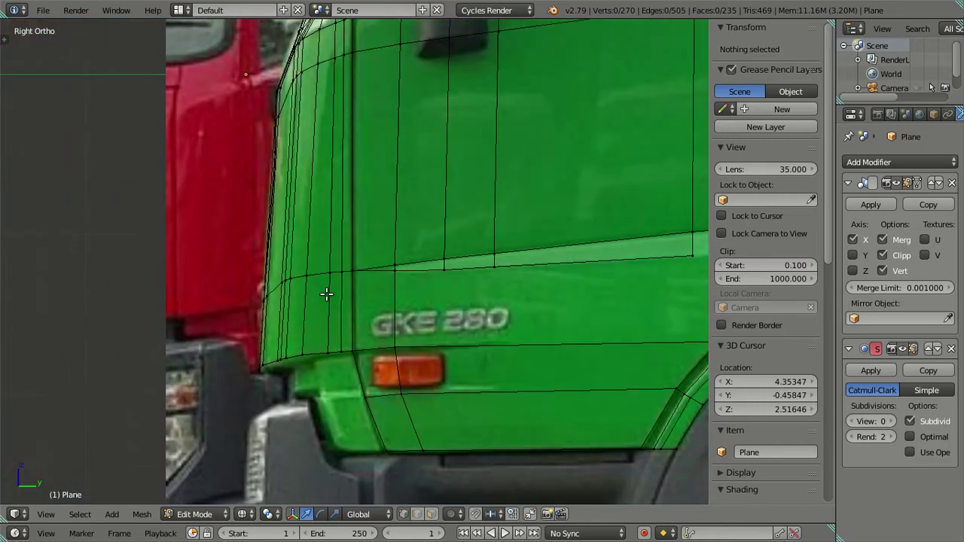
key(KP_1)
scroll(422, 291, up, 2)
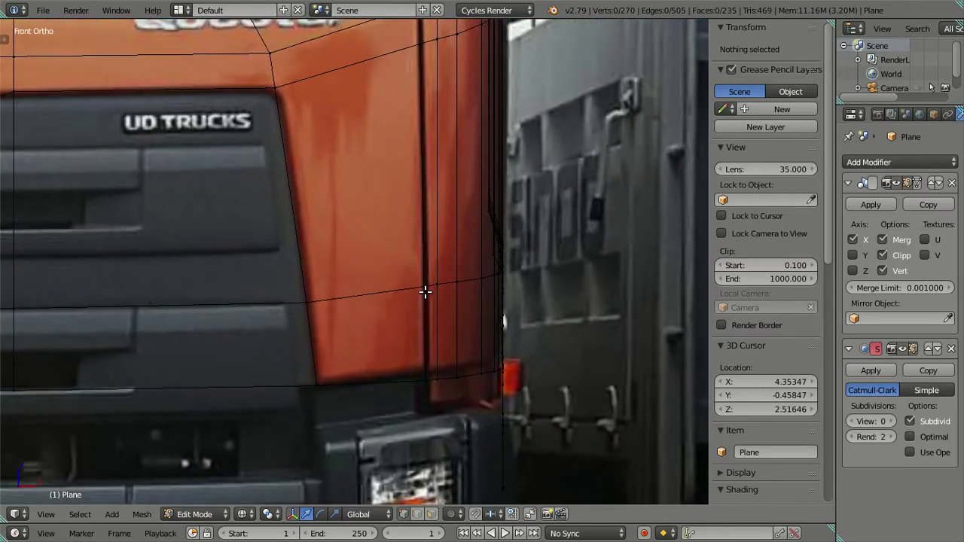
scroll(426, 292, up, 2)
key(KP_3)
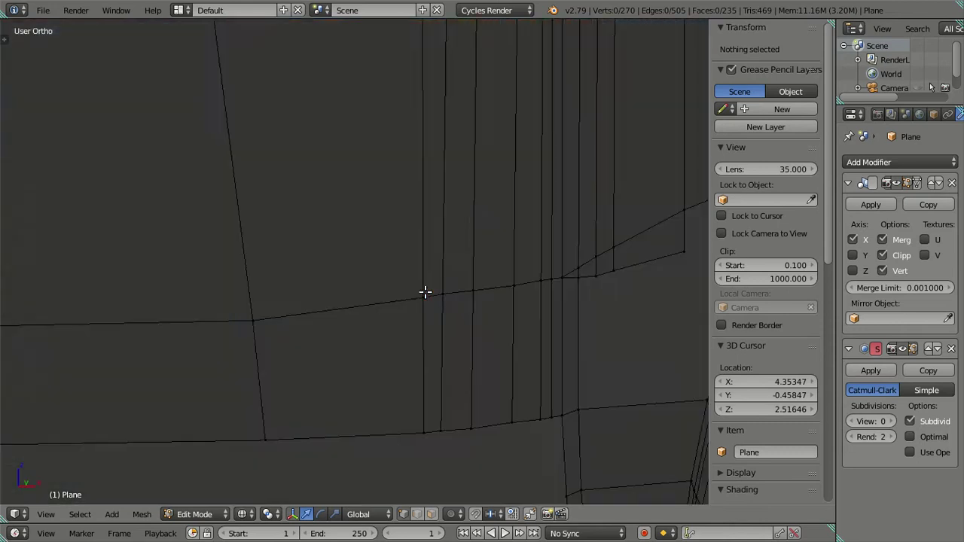
Step: Lower two vertices on the lower door line along Z to match the photo
right_click(350, 282)
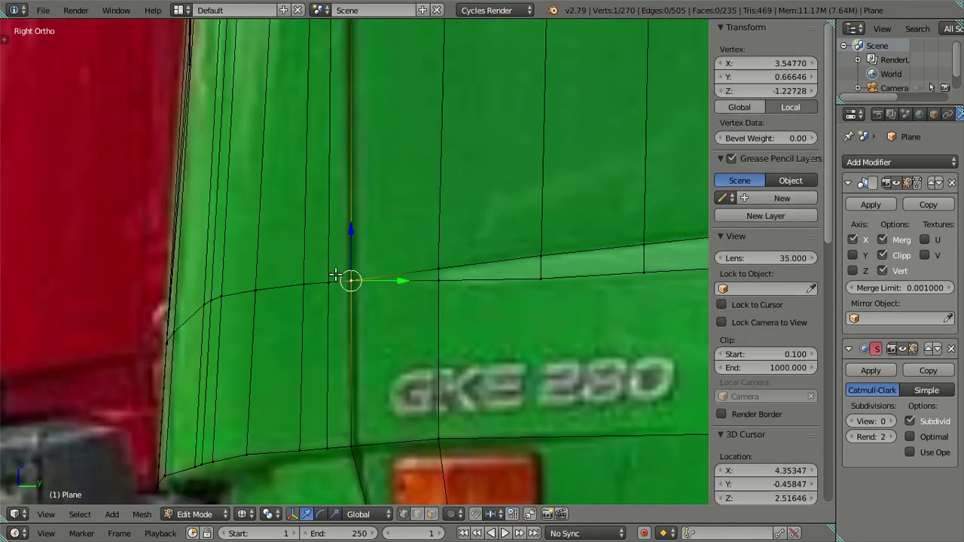
ctrl+right_click(309, 282)
scroll(316, 236, up, 2)
key(g)
key(z)
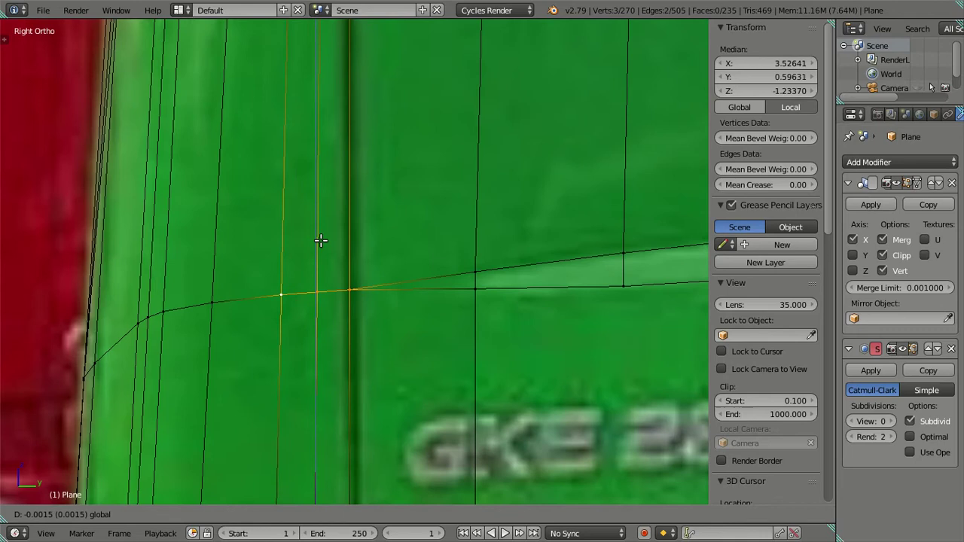
click(322, 246)
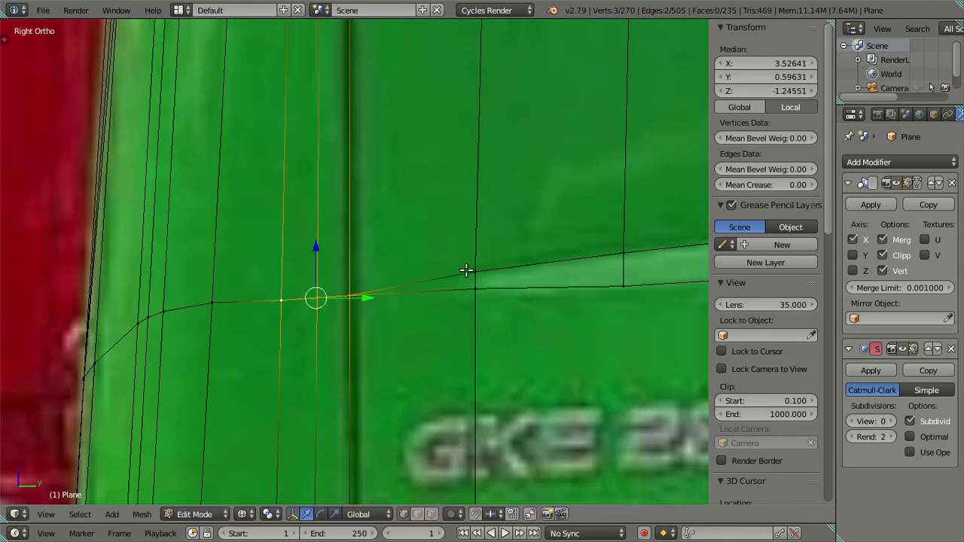
Step: Move the short vertical edge at the door line along Z
right_click(473, 272)
shift+right_click(475, 291)
key(g)
key(z)
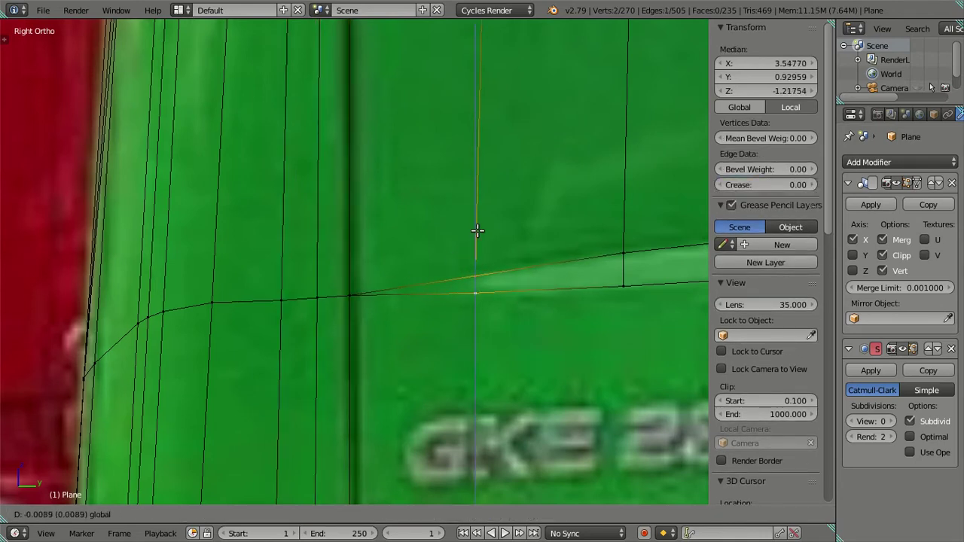
click(477, 228)
Step: Clear the selection and select the edges along the door's lower strip
scroll(467, 271, down, 1)
key(a)
scroll(474, 286, down, 1)
scroll(481, 305, down, 1)
scroll(322, 317, down, 1)
scroll(488, 312, up, 1)
scroll(300, 293, down, 1)
scroll(300, 293, up, 2)
alt+right_click(490, 273)
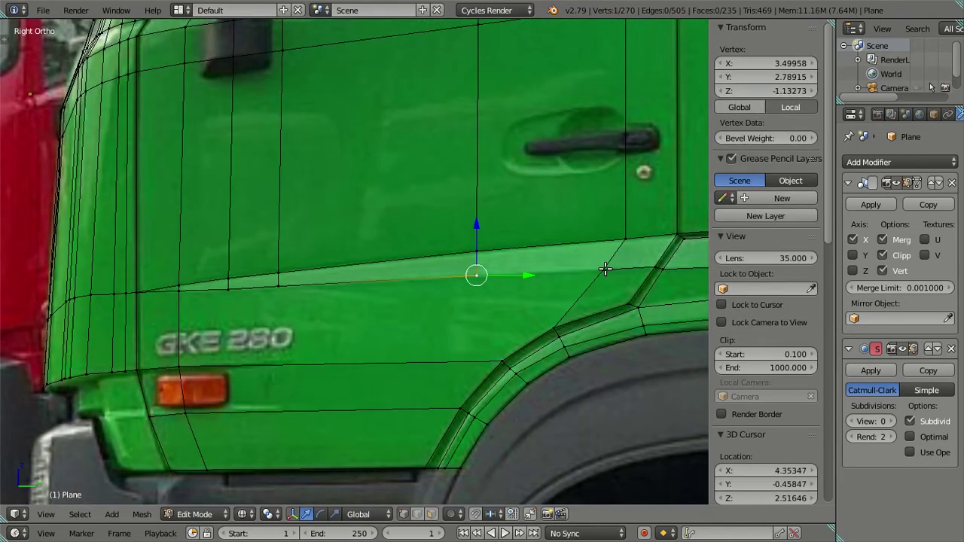
Step: Fill the strip's face, then extrude the door-line edges down toward the panel line
key(f)
key(a)
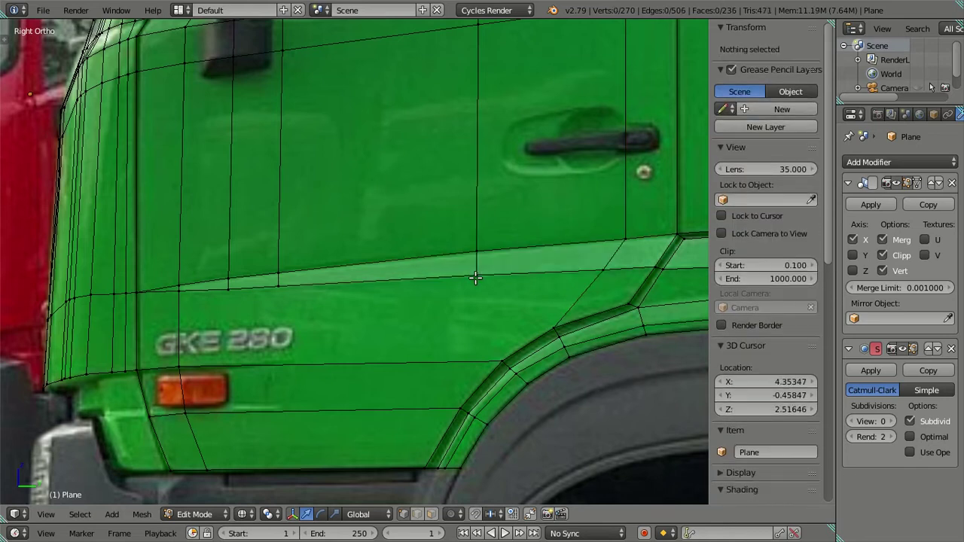
right_click(477, 275)
ctrl+right_click(229, 288)
key(e)
key(Escape)
drag(323, 229, 323, 278)
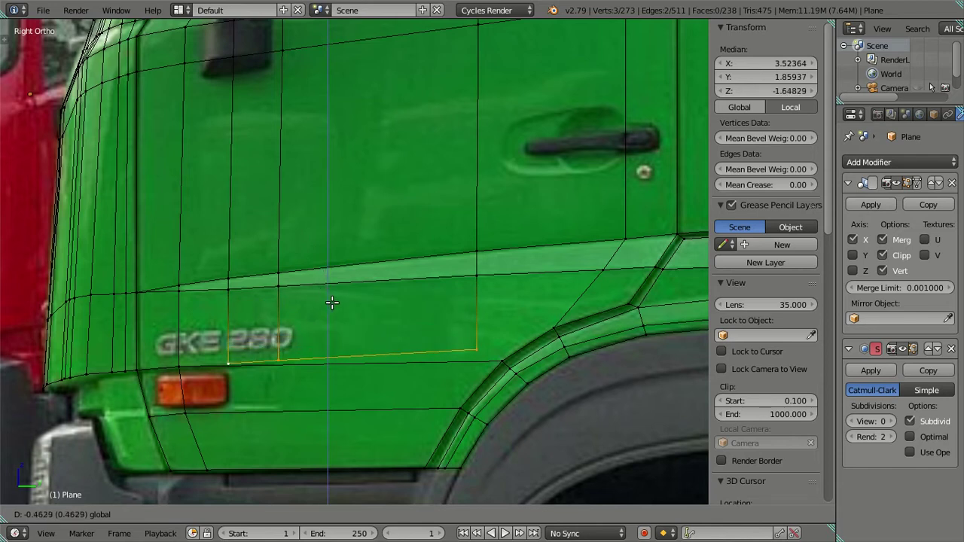
click(335, 304)
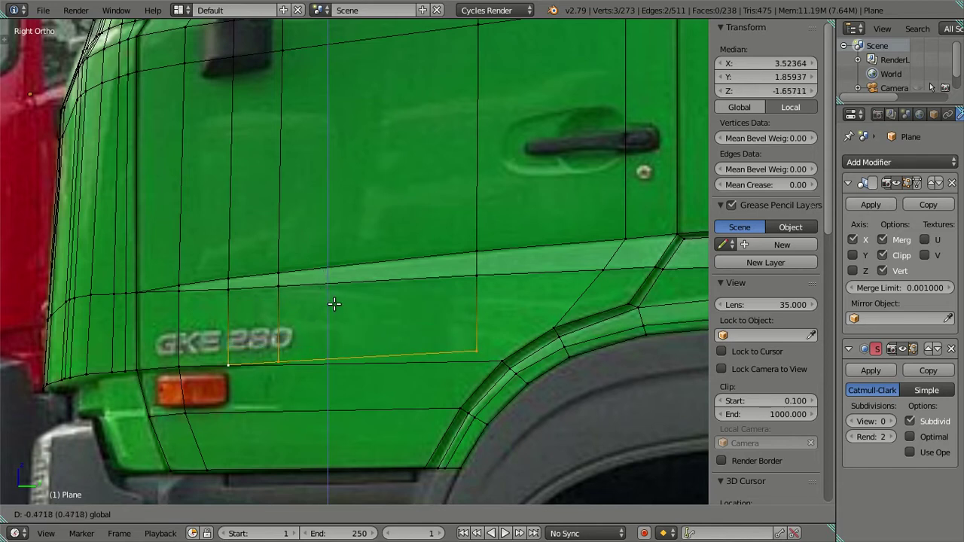
Step: Move the remaining edge along Z to just below the GKE 280 lettering, then orbit to inspect
shift+click(226, 364)
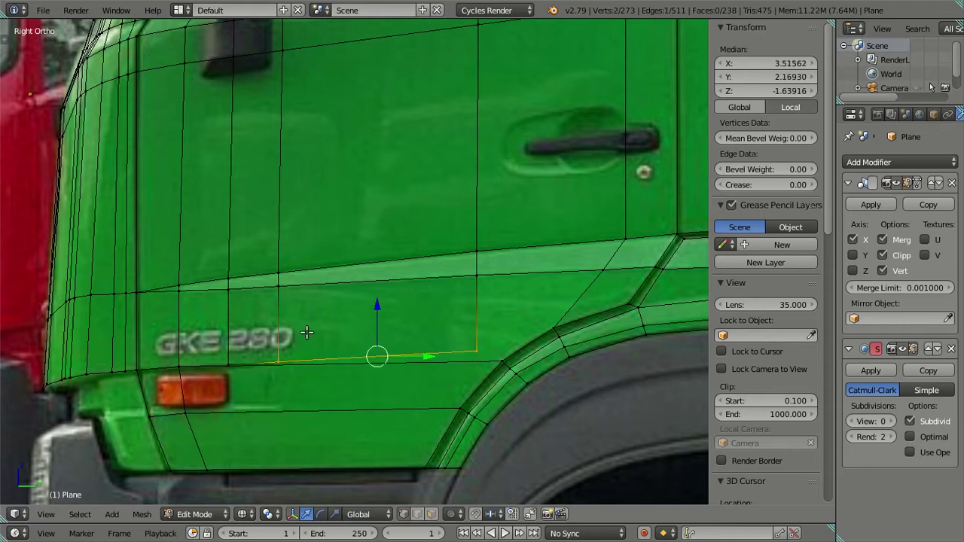
key(g)
key(z)
click(379, 307)
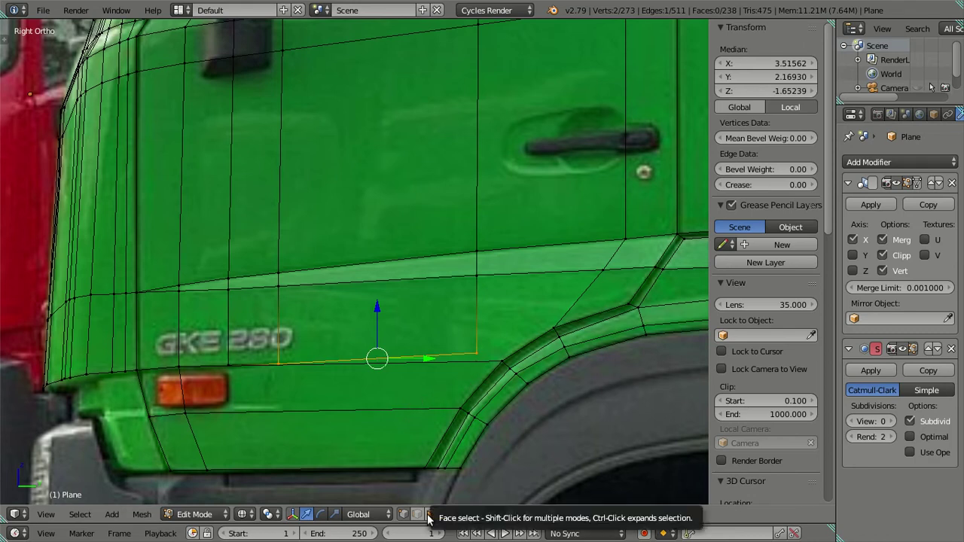
mouse_move(308, 434)
middle_down()
mouse_move(338, 398)
mouse_move(441, 404)
mouse_move(445, 389)
middle_up()
mouse_move(447, 347)
middle_down()
mouse_move(389, 336)
mouse_move(441, 333)
mouse_move(392, 318)
mouse_move(414, 343)
mouse_move(301, 333)
mouse_move(129, 361)
mouse_move(255, 353)
middle_up()
mouse_move(346, 358)
middle_down()
mouse_move(334, 393)
mouse_move(316, 323)
mouse_move(324, 339)
mouse_move(355, 339)
mouse_move(325, 334)
mouse_move(338, 332)
mouse_move(325, 323)
mouse_move(332, 338)
middle_up()
Step: Select corner vertices along the new strip's edge and check it from the side view
mouse_move(329, 338)
middle_down()
mouse_move(275, 361)
mouse_move(301, 335)
mouse_move(290, 369)
middle_up()
right_click(275, 361)
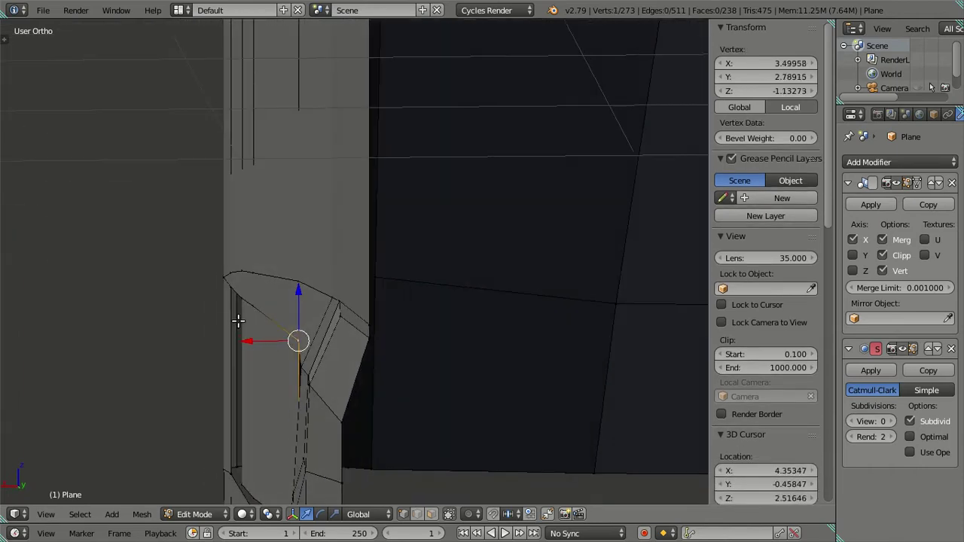
scroll(238, 321, up, 2)
ctrl+right_click(216, 280)
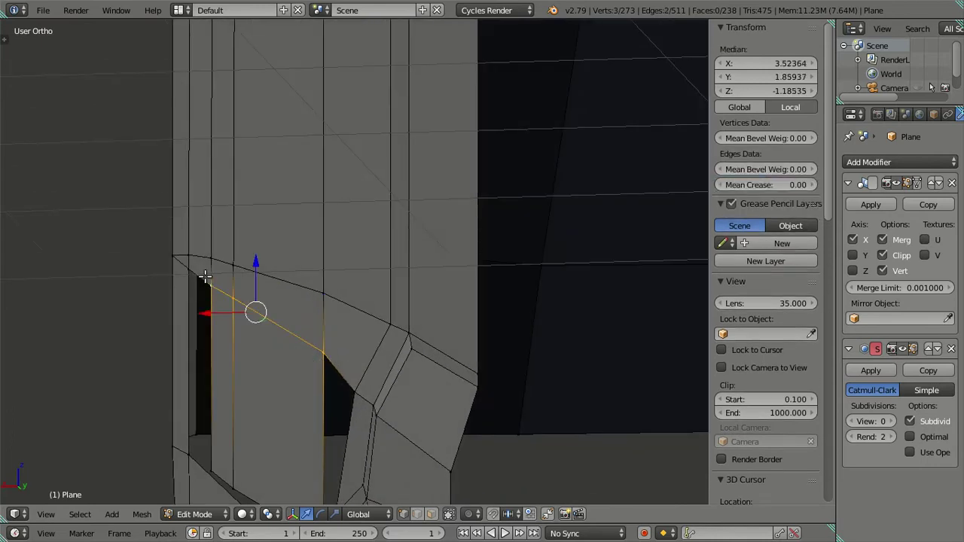
ctrl+right_click(192, 268)
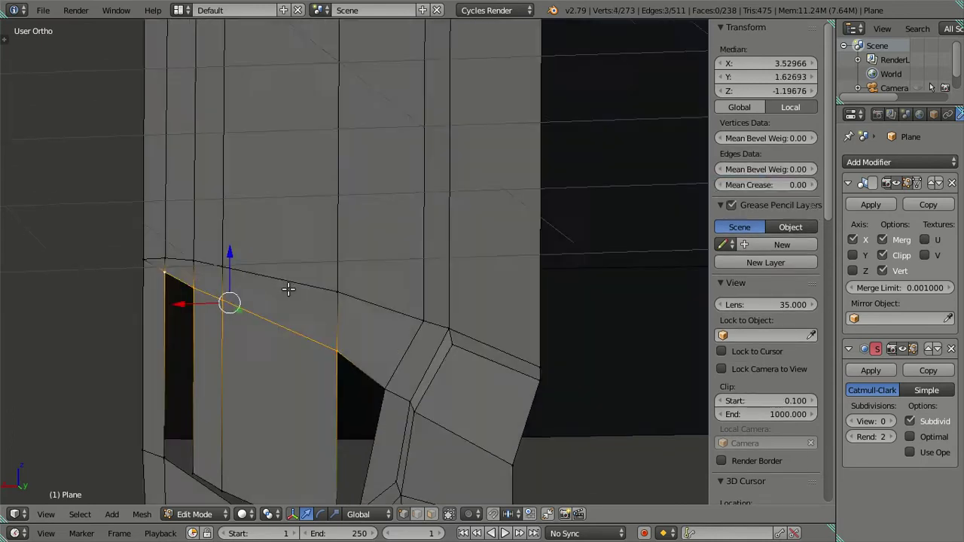
key(KP_3)
mouse_move(310, 293)
middle_down()
mouse_move(387, 309)
mouse_move(367, 309)
middle_up()
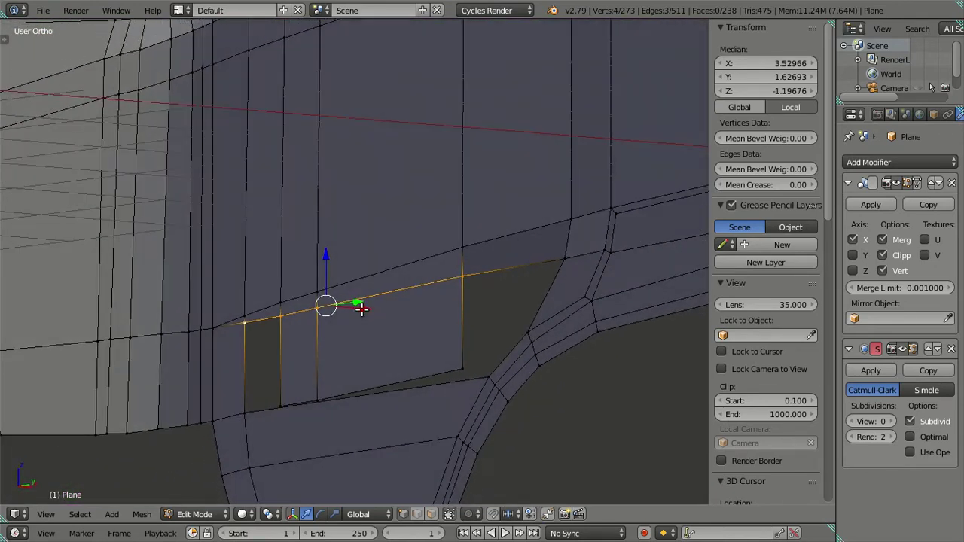
Step: Preview the smoothed shape outside Edit Mode, then return to mesh editing
key(Tab)
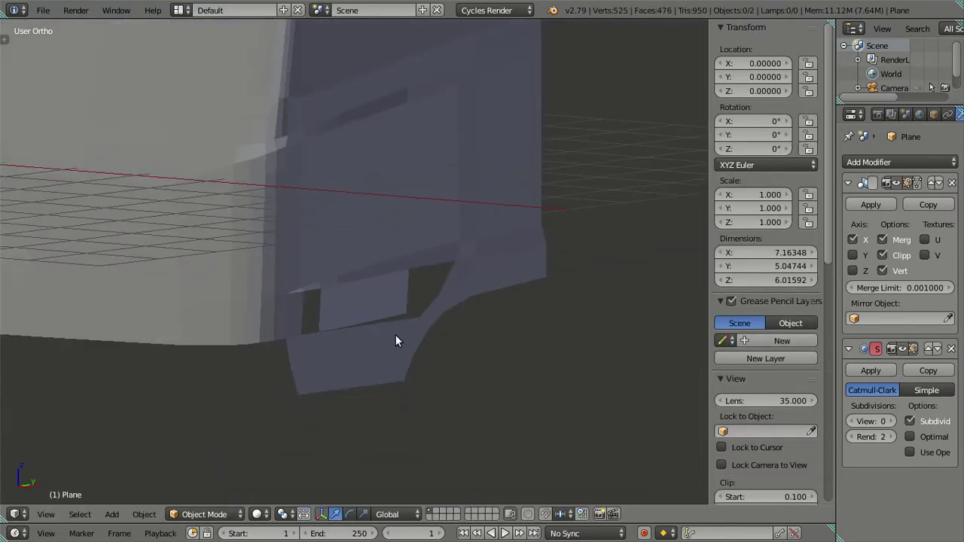
scroll(396, 338, up, 2)
scroll(375, 323, up, 2)
scroll(341, 314, up, 2)
key(Tab)
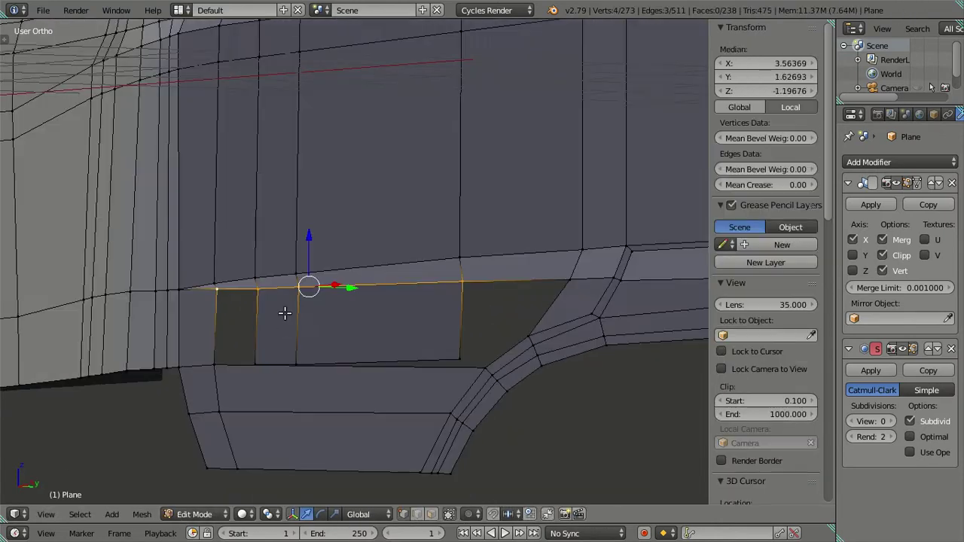
scroll(323, 333, up, 2)
shift+middle_drag(346, 331, 237, 408)
Step: Fill the gap beside the new strip with a face from its corner vertices
right_click(232, 357)
ctrl+right_click(292, 352)
key(f)
key(a)
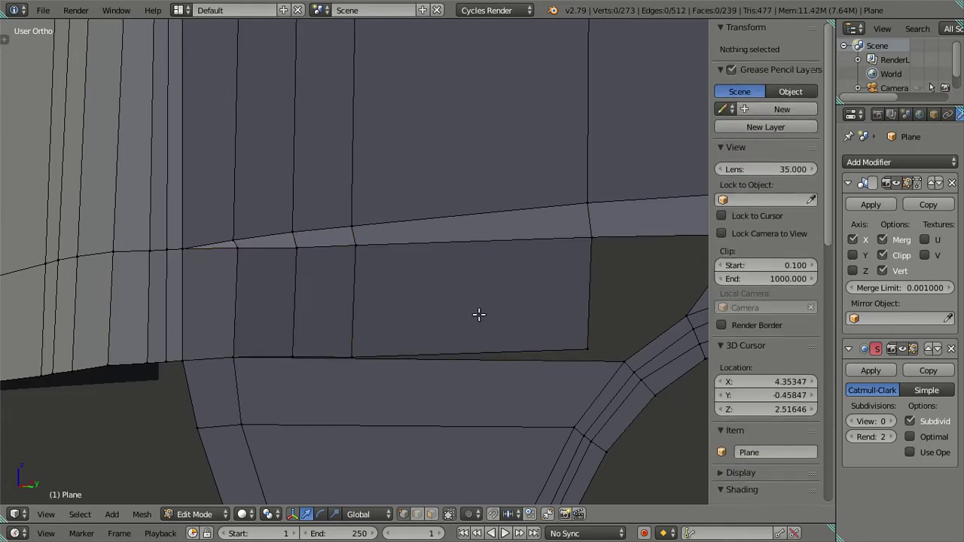
scroll(514, 314, up, 1)
scroll(486, 343, up, 1)
Step: Switch to face select mode and select the face below the new strip
right_click(481, 355)
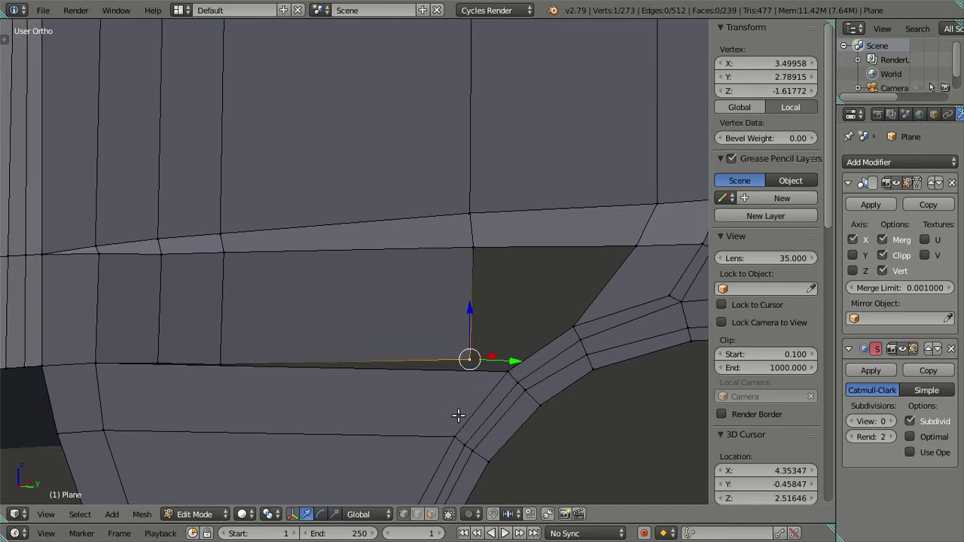
click(448, 513)
scroll(362, 392, down, 2)
right_click(366, 415)
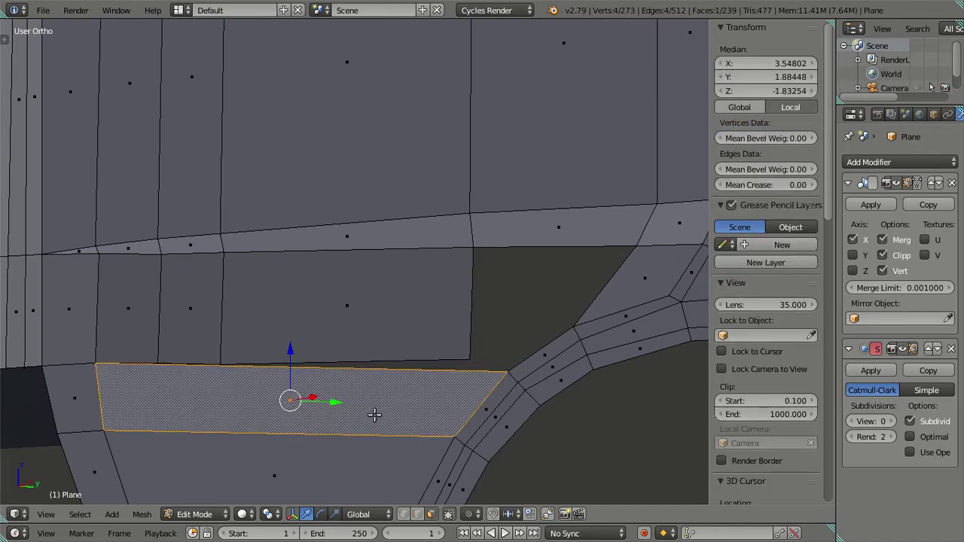
Step: Delete the selected face below the new strip
scroll(378, 403, down, 2)
key(KP_3)
shift+middle_drag(305, 383, 393, 347)
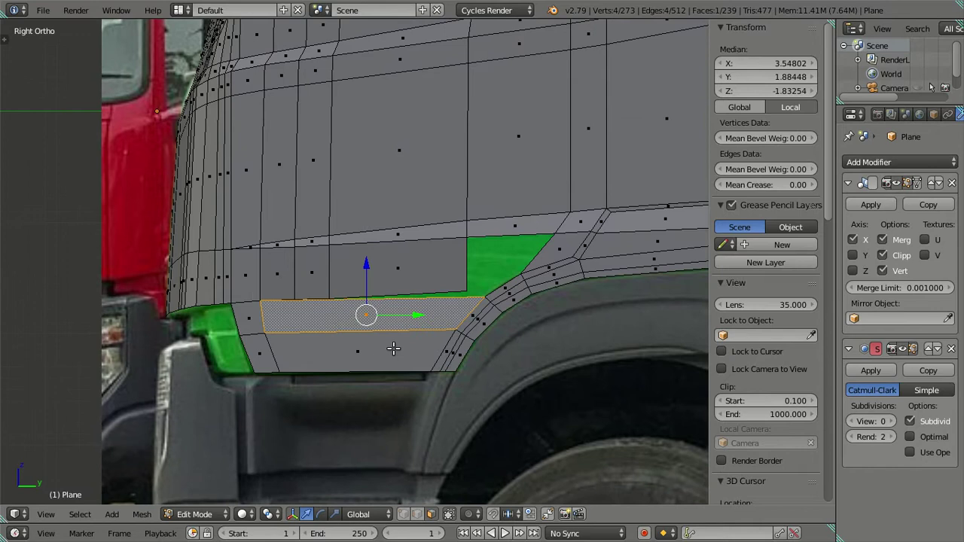
key(x)
click(466, 328)
Step: Add a loop cut across the lower door panel
scroll(444, 332, up, 1)
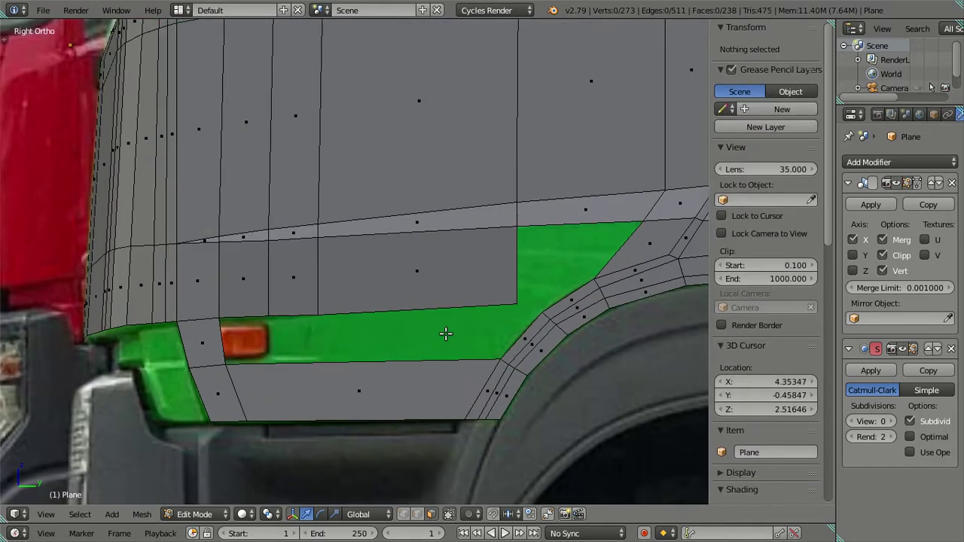
scroll(299, 341, up, 1)
scroll(317, 341, down, 1)
scroll(206, 378, up, 1)
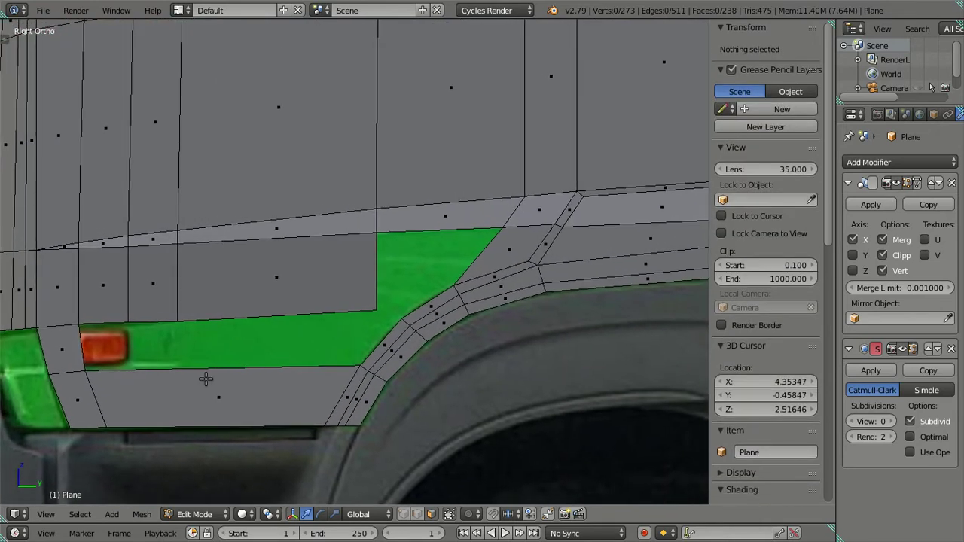
key(ctrl+r)
click(205, 378)
click(170, 376)
Step: Join two vertices with a new edge and fill a four-vertex face
ctrl+scroll(181, 374, up, 2)
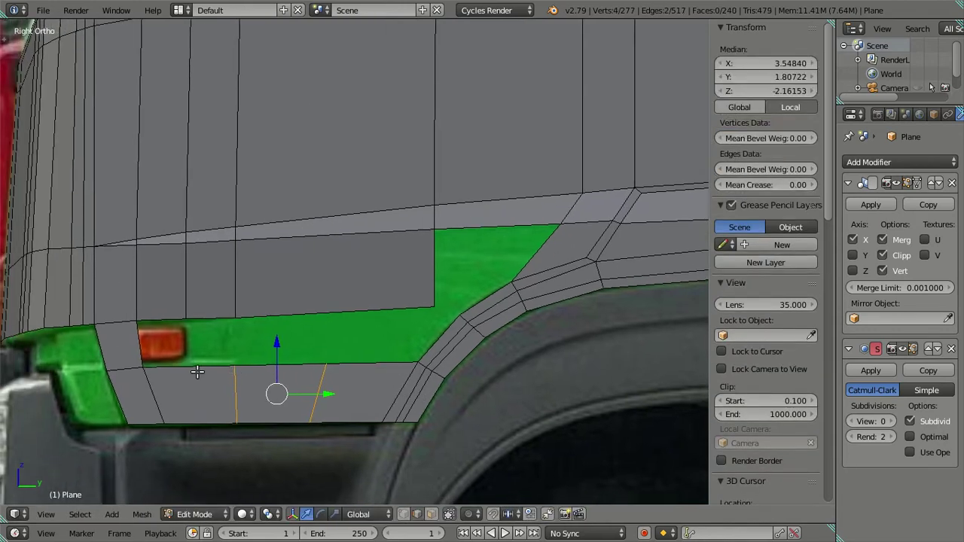
key(ctrl+r)
click(192, 371)
click(192, 370)
ctrl+click(159, 311)
key(j)
ctrl+click(210, 360)
key(f)
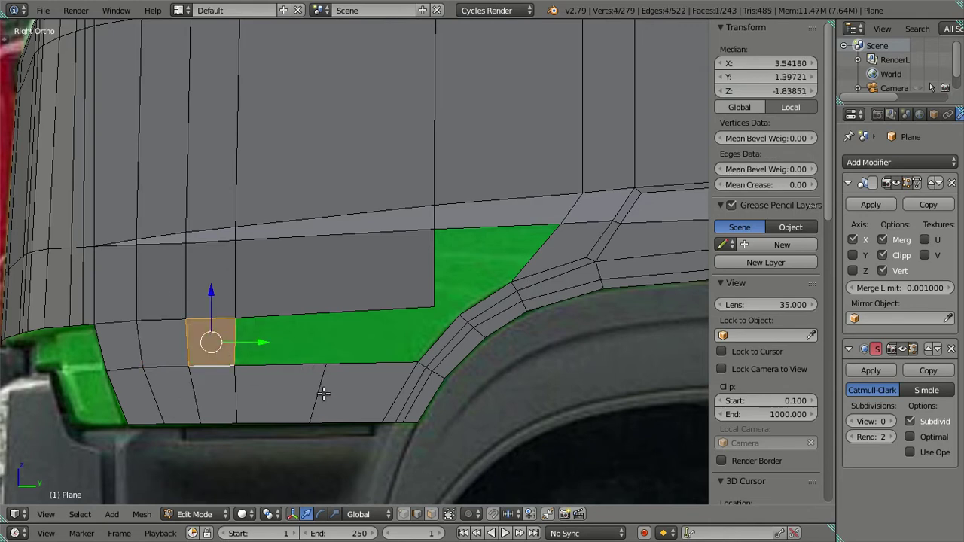
Step: Dissolve the edge between the two gaps and merge the stray vertices At First
right_click(323, 393)
key(x)
key(Escape)
key(a)
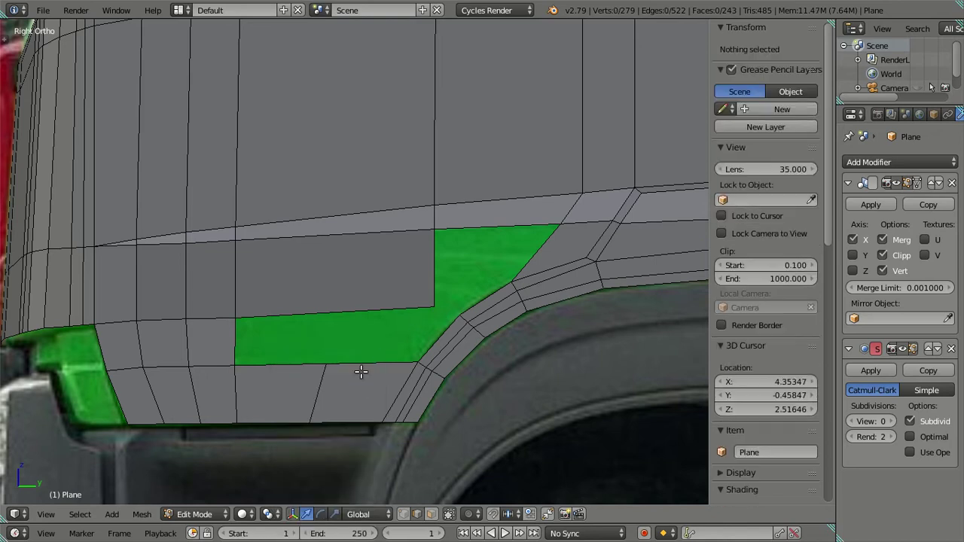
right_click(337, 392)
key(x)
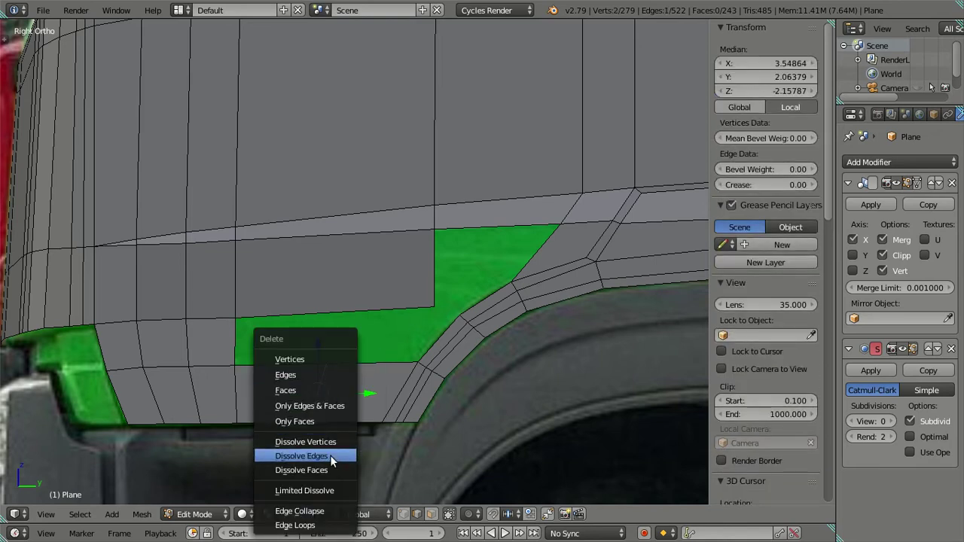
click(330, 455)
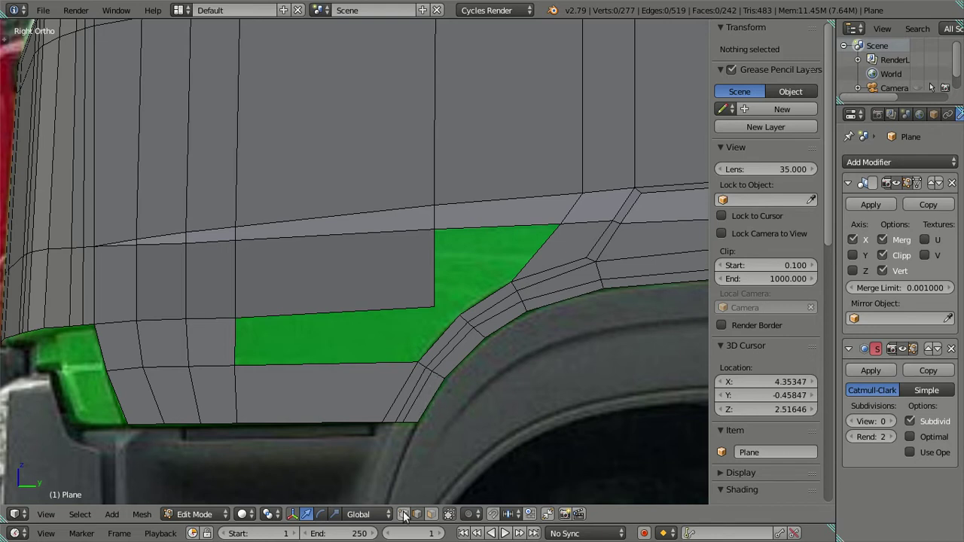
right_click(451, 315)
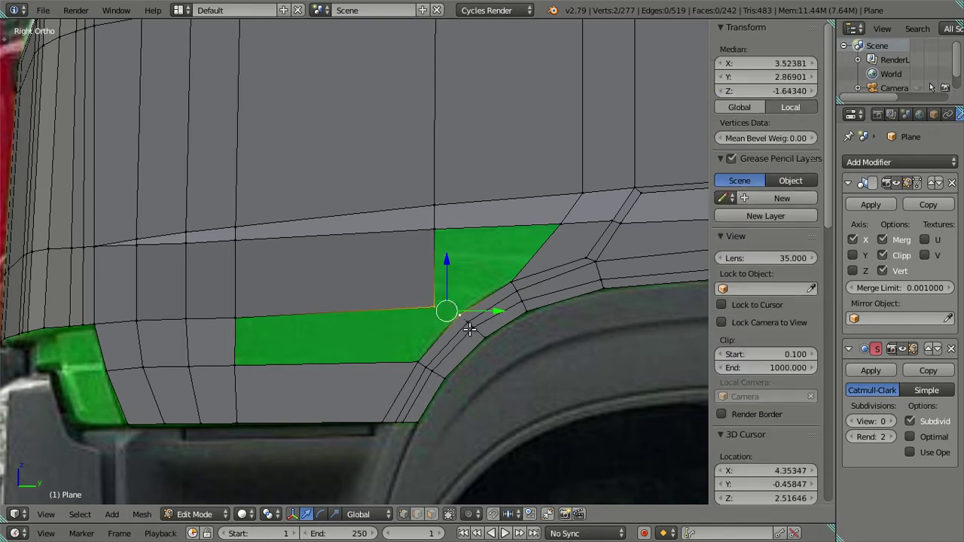
key(alt+m)
click(470, 329)
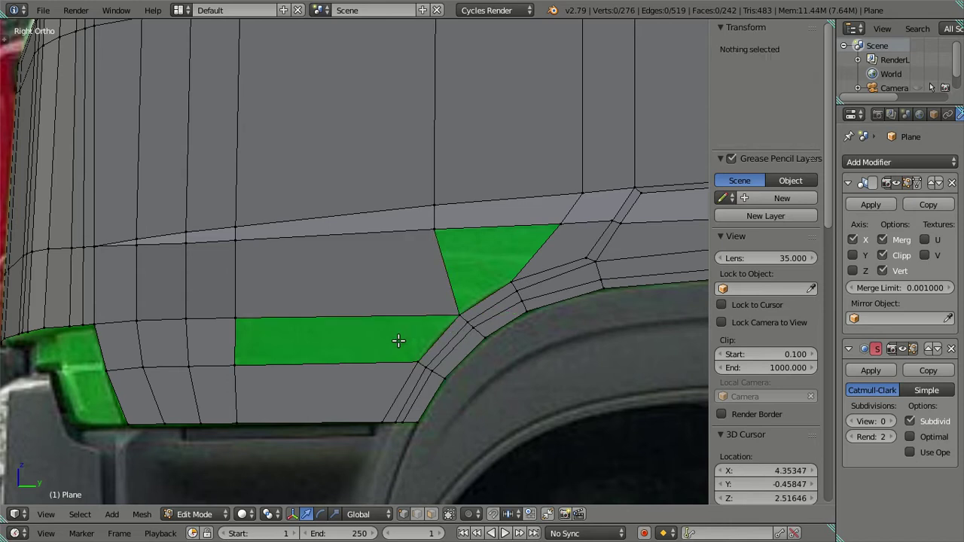
Step: Fill the strip gap with a face from its four corner vertices
right_click(241, 362)
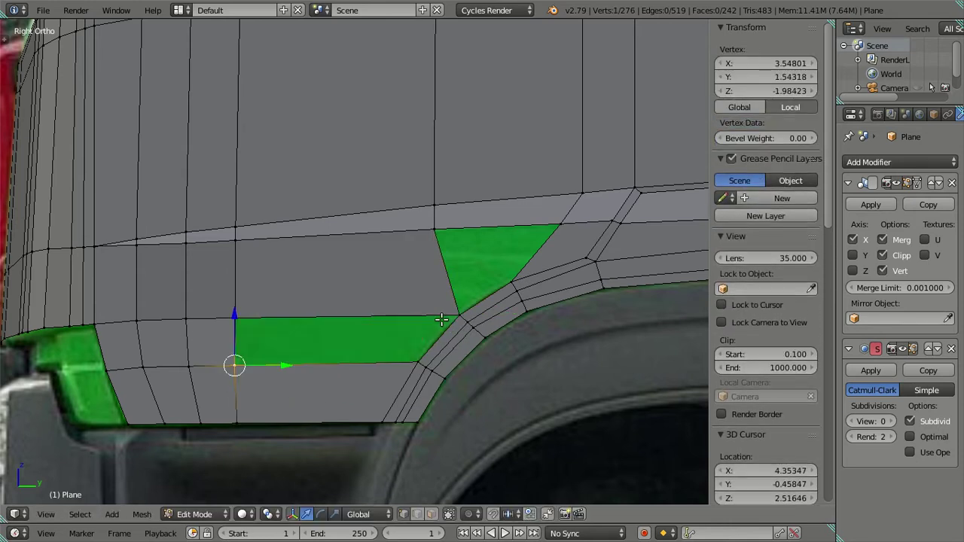
shift+right_click(447, 319)
shift+right_click(192, 318)
key(ctrl+z)
shift+right_click(240, 315)
key(f)
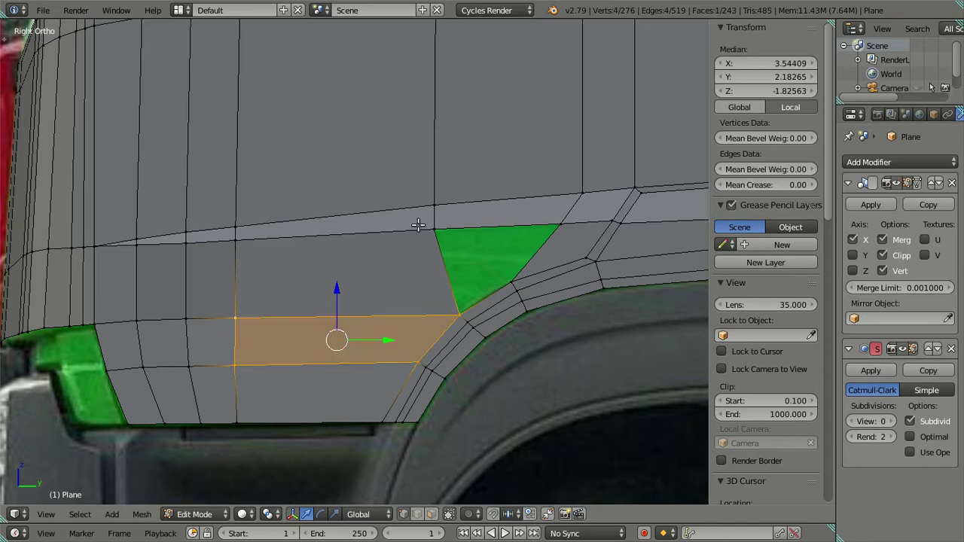
Step: Fill the triangular gap above the wheel arch, then orbit to view the cab
right_click(419, 226)
key(g)
key(Escape)
shift+right_click(459, 312)
shift+right_click(513, 277)
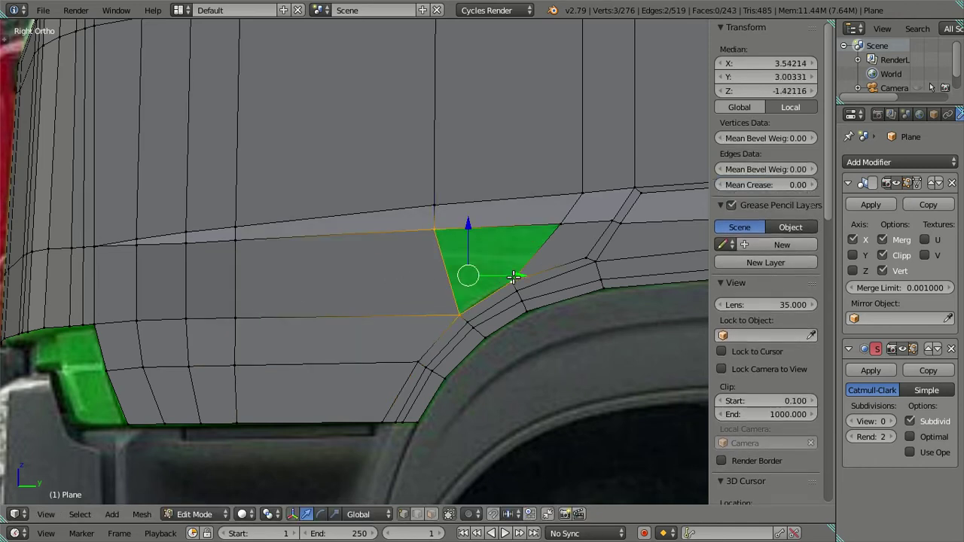
shift+right_click(557, 220)
key(f)
key(a)
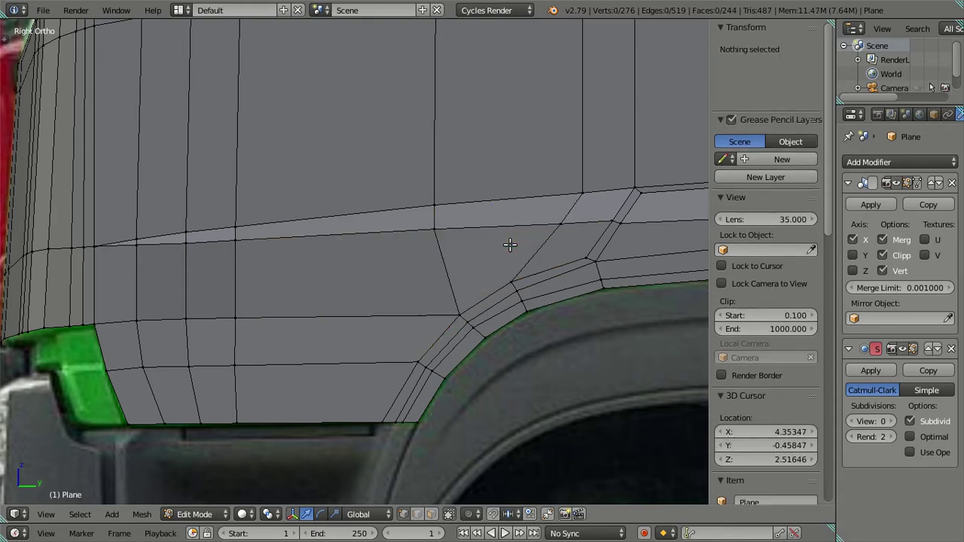
scroll(268, 256, down, 1)
scroll(291, 262, down, 1)
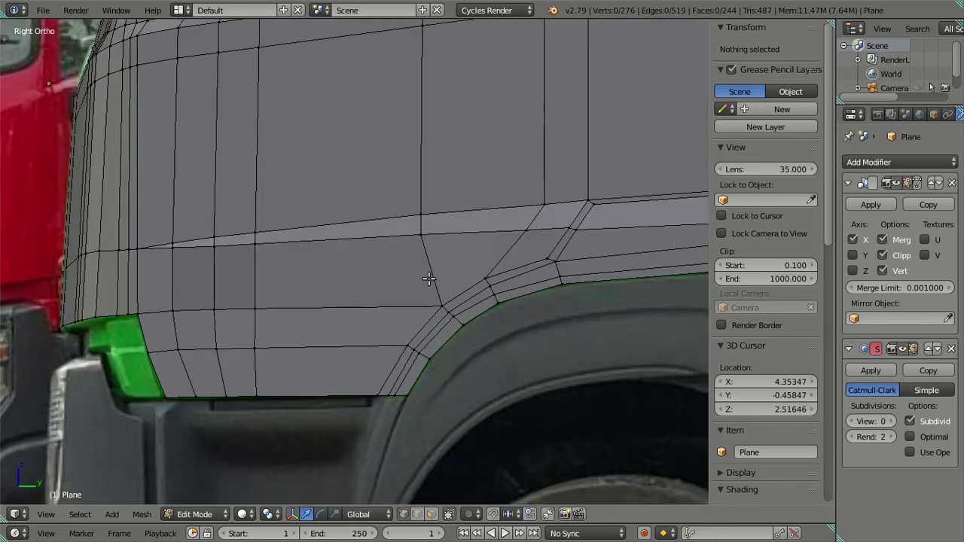
mouse_move(345, 288)
middle_down()
mouse_move(278, 299)
mouse_move(324, 320)
middle_up()
Step: In front orthographic view, slide the first vertex on the cab's corner edge along X
scroll(319, 278, up, 1)
scroll(307, 305, up, 1)
scroll(266, 252, up, 1)
scroll(269, 251, down, 1)
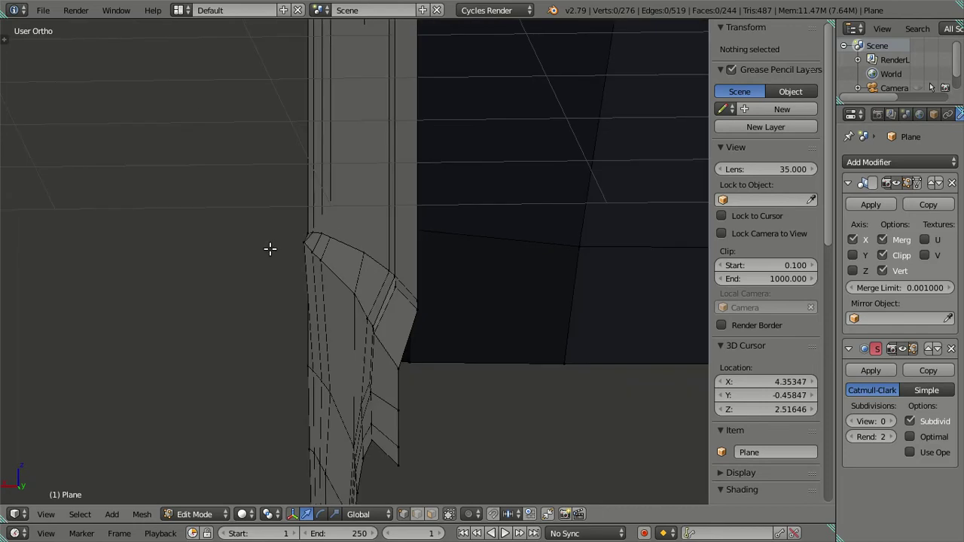
middle_drag(268, 252, 458, 269)
key(KP_1)
scroll(415, 333, up, 1)
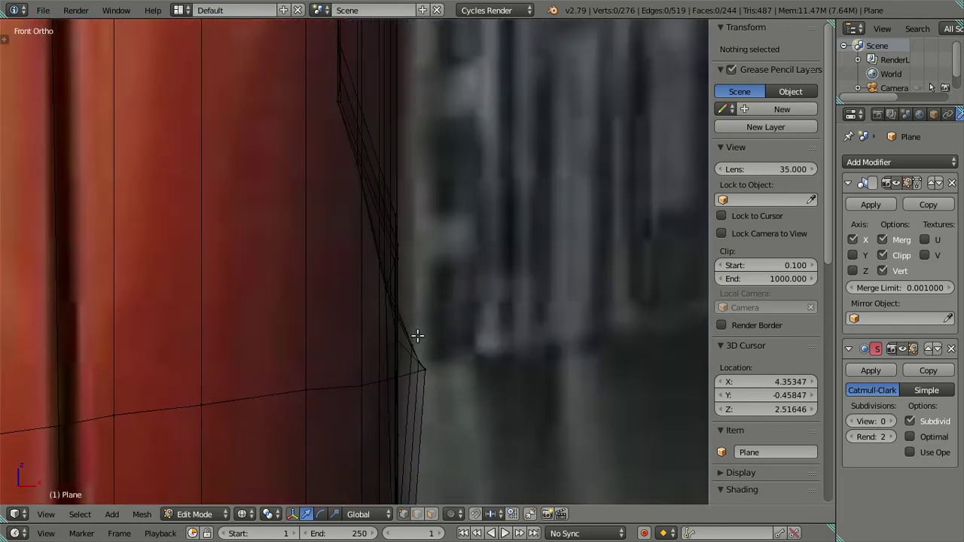
scroll(409, 226, up, 1)
scroll(413, 243, up, 2)
right_click(412, 241)
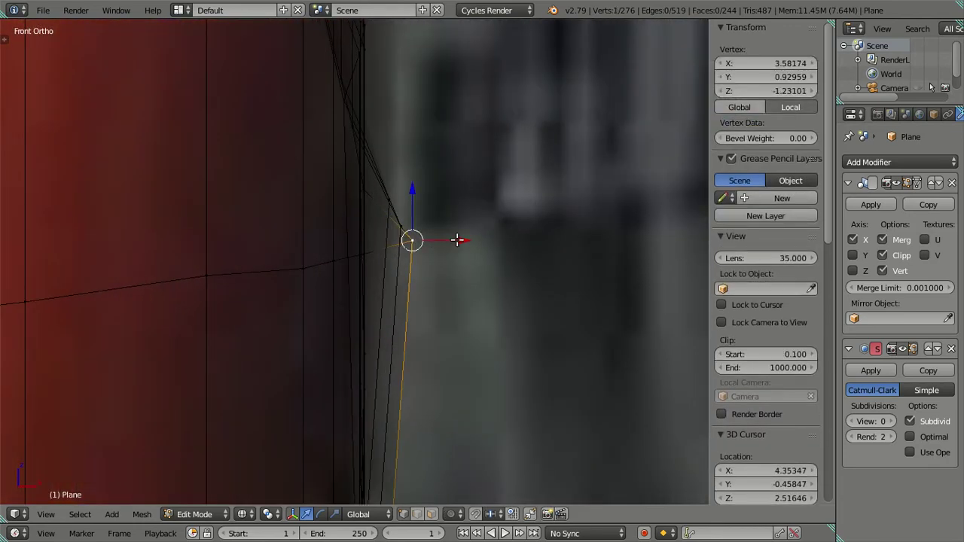
key(g)
key(x)
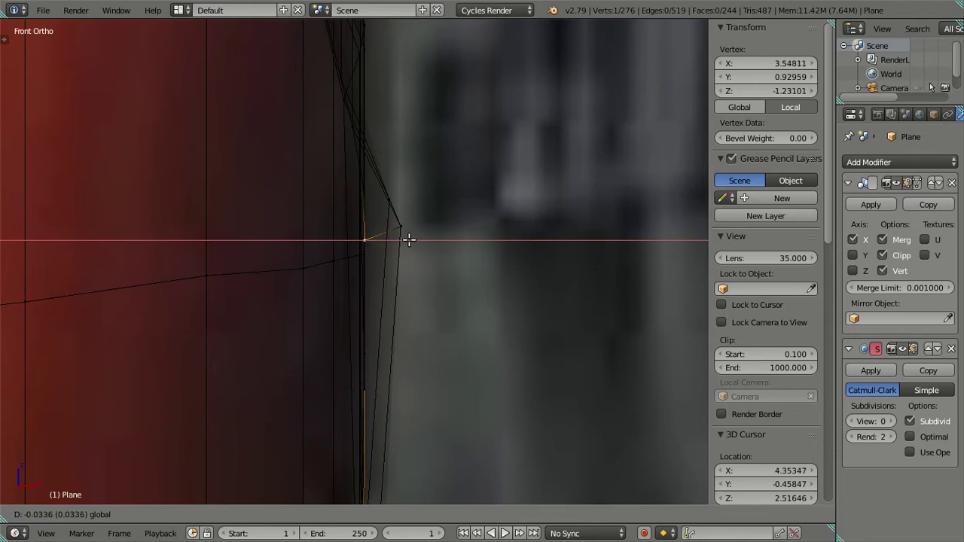
click(409, 239)
Step: Slide the corner vertex along X, then cancel the next move and undo two vertex moves
right_click(397, 225)
key(g)
key(x)
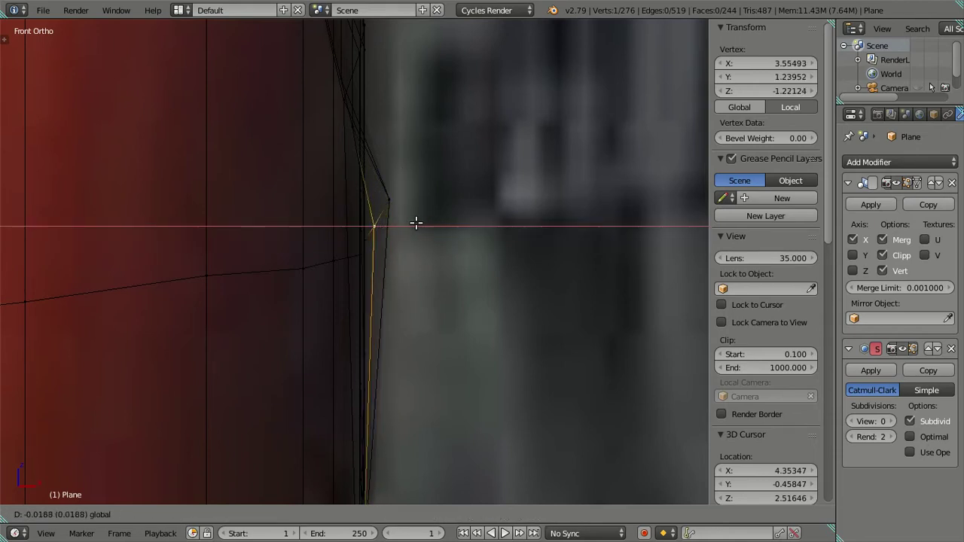
click(411, 222)
right_click(399, 202)
key(g)
key(x)
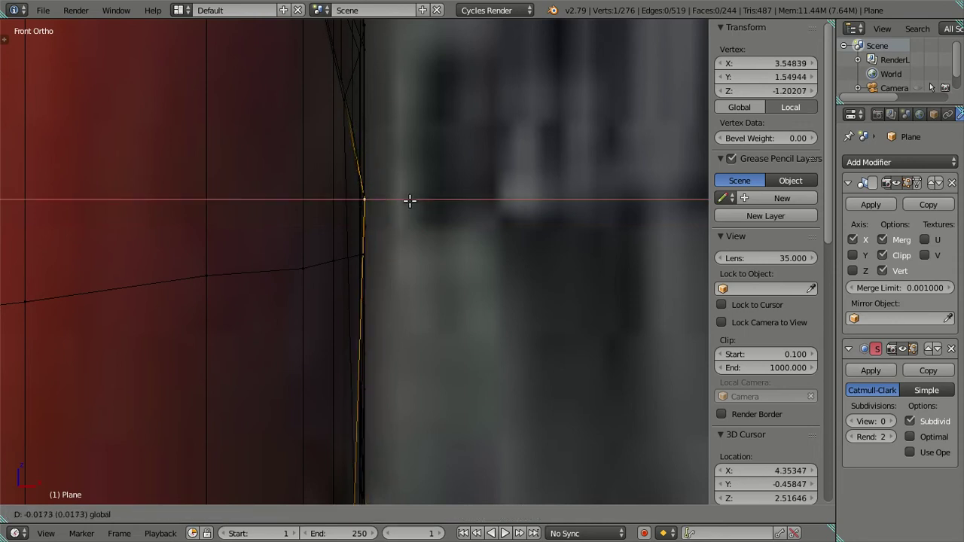
right_click(408, 201)
key(ctrl+z)
key(ctrl+z)
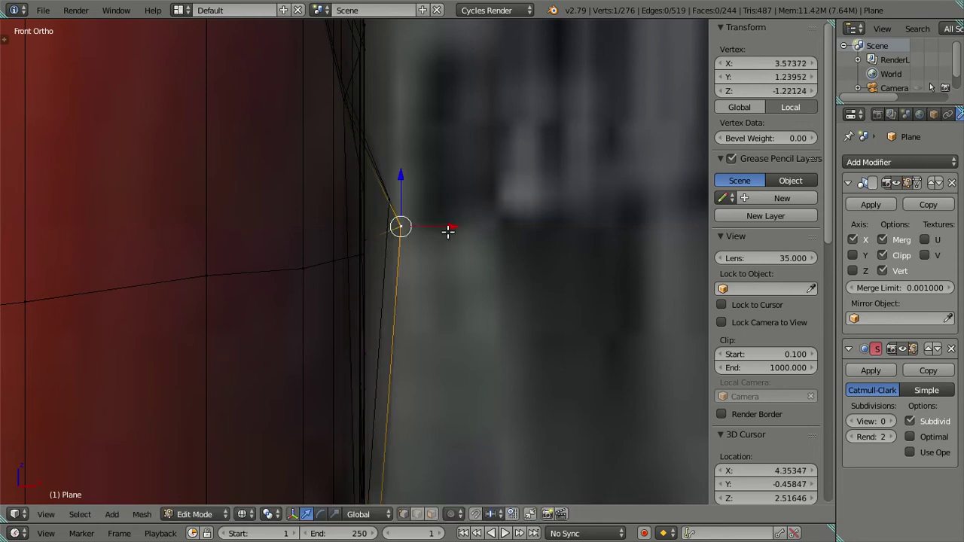
ctrl+scroll(448, 231, down, 2)
key(ctrl+z)
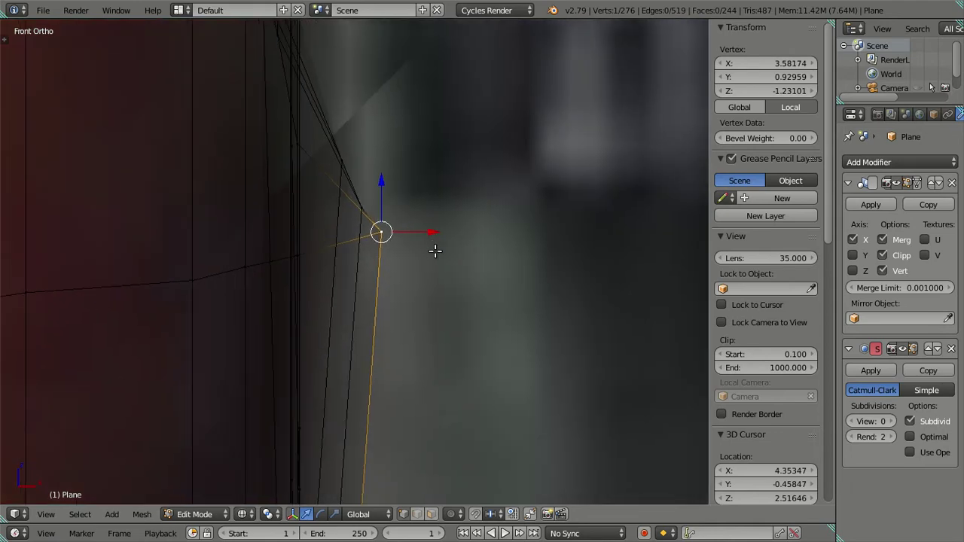
Step: Copy the upper edge vertex's X coordinate in the N-panel onto the lower vertex
ctrl+scroll(435, 251, up, 2)
right_click(366, 172)
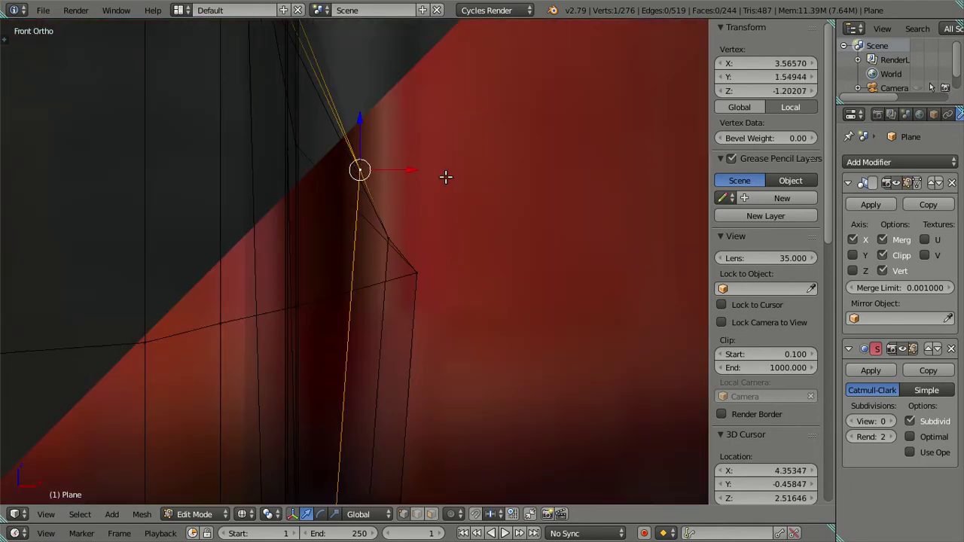
click(764, 63)
key(Return)
right_click(384, 240)
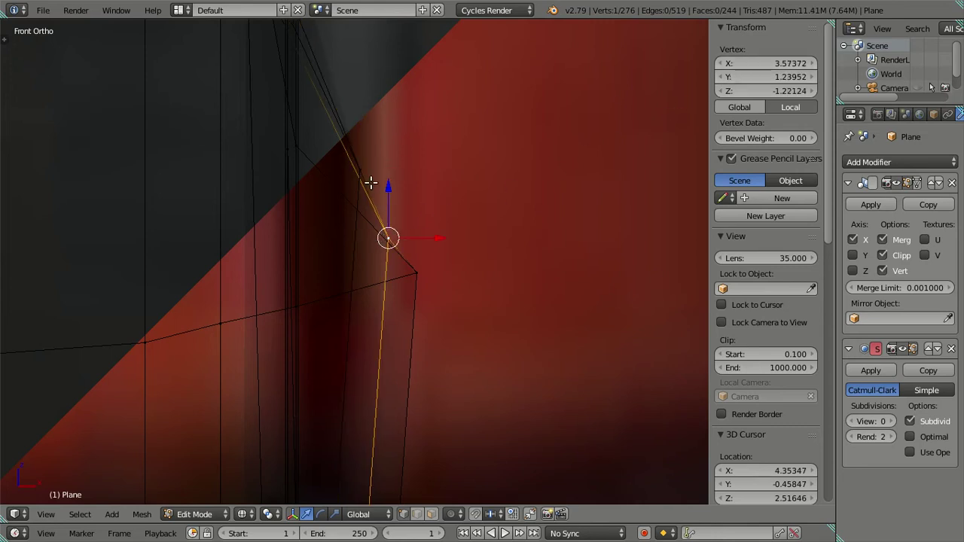
right_click(361, 171)
click(756, 65)
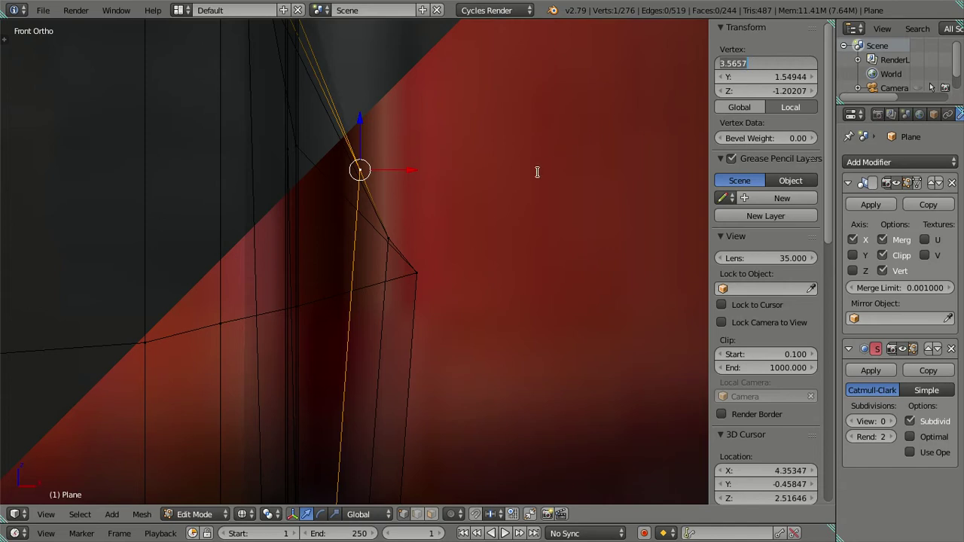
right_click(387, 240)
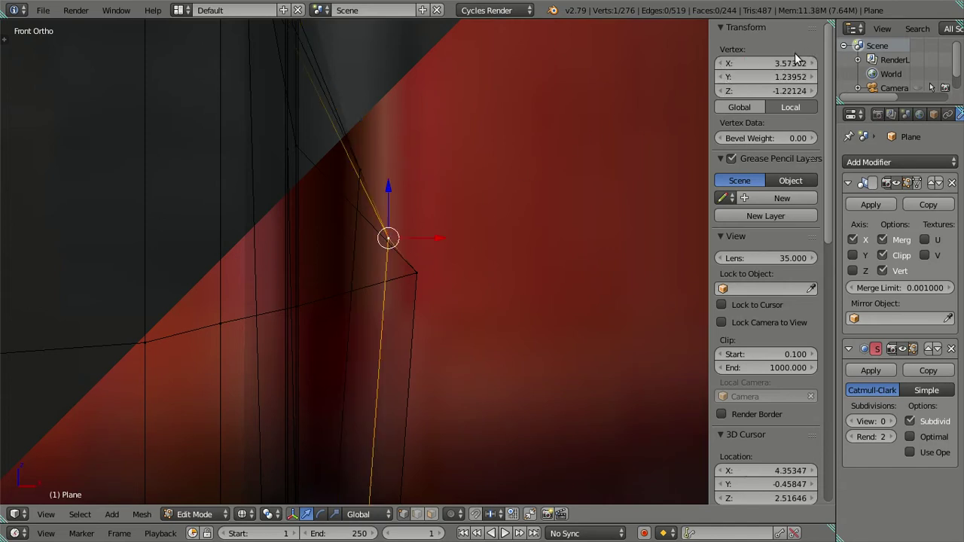
key(ctrl+v)
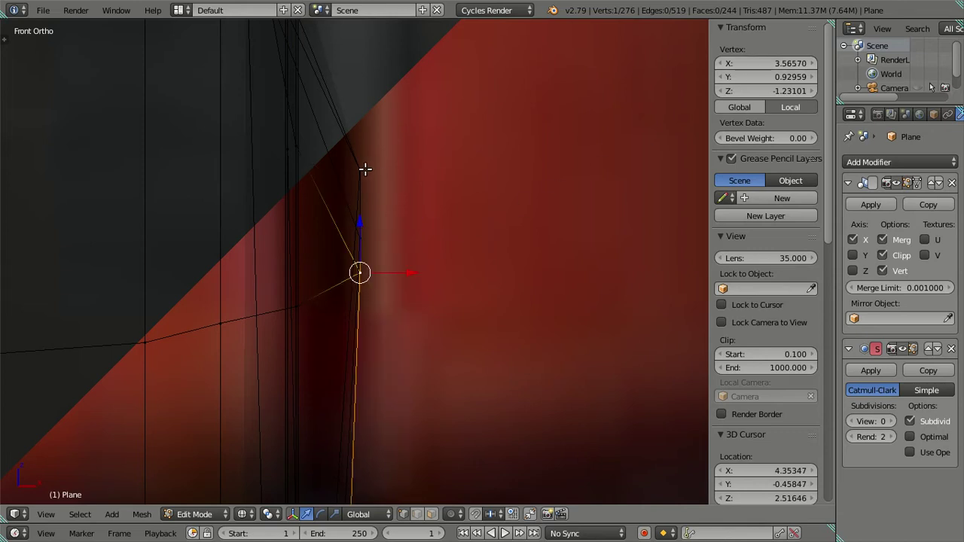
Step: Grow the selection to three vertices, shift them along X twice, then deselect all
key(ctrl+KP_Add)
key(g)
key(x)
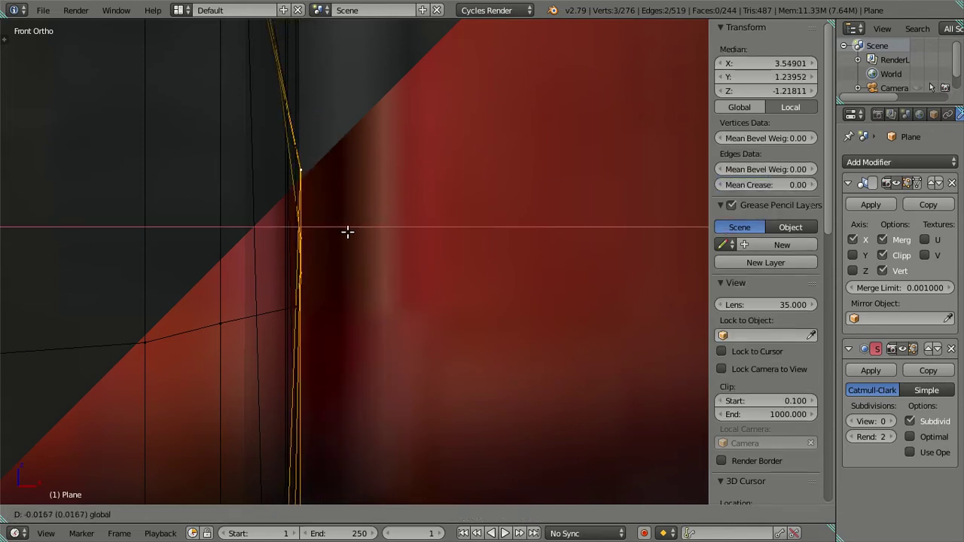
click(340, 230)
key(g)
key(x)
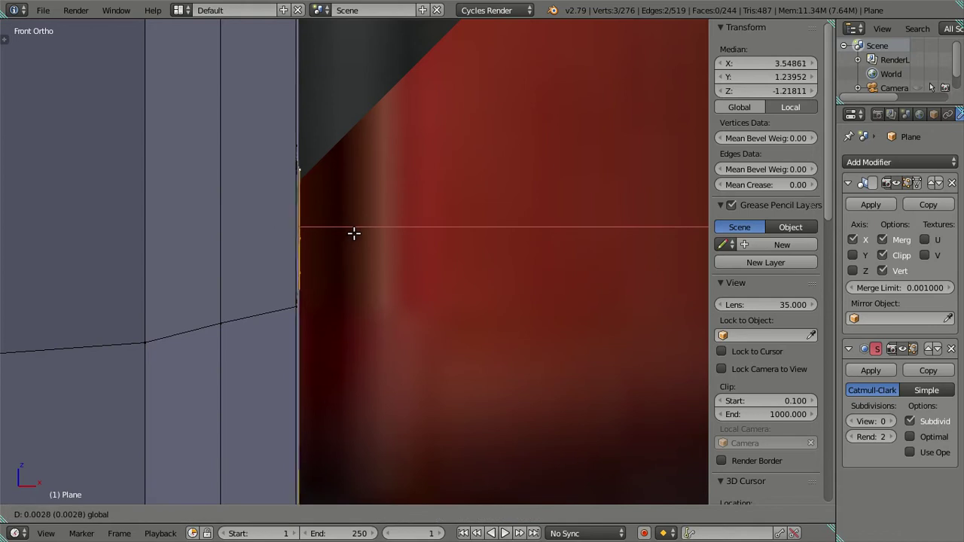
click(351, 233)
key(a)
Step: Check the object outside Edit Mode, then slide a side-edge vertex along X
mouse_move(351, 233)
middle_down()
mouse_move(385, 309)
mouse_move(358, 287)
mouse_move(376, 269)
middle_up()
scroll(340, 289, down, 3)
key(Tab)
key(Tab)
scroll(361, 285, up, 2)
right_click(395, 219)
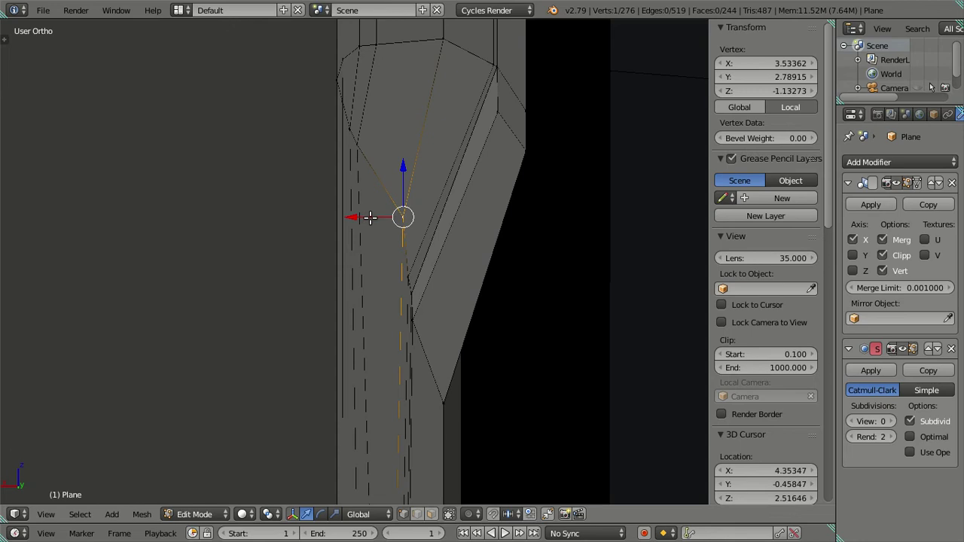
key(g)
key(x)
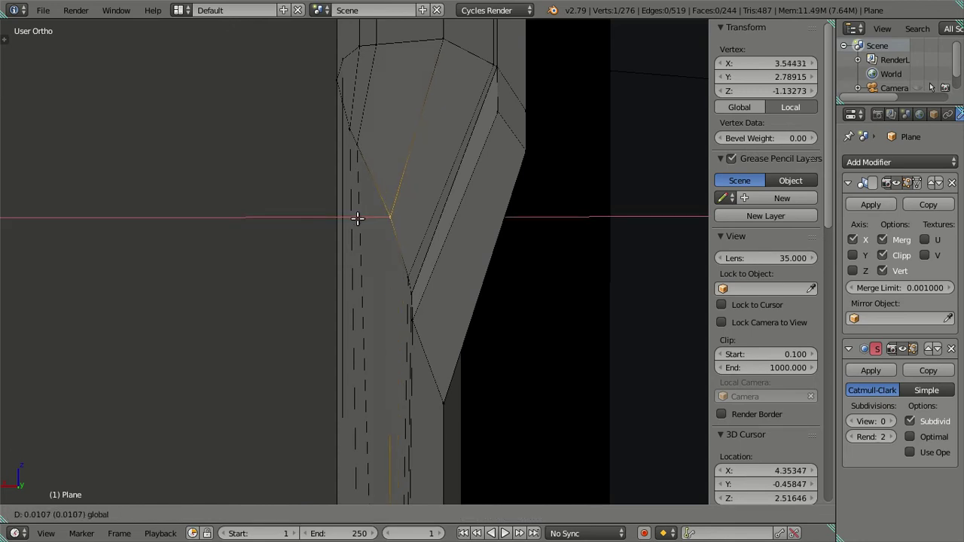
click(358, 218)
Step: Select two lower vertices and start moving them together along X
right_click(419, 325)
shift+right_click(444, 391)
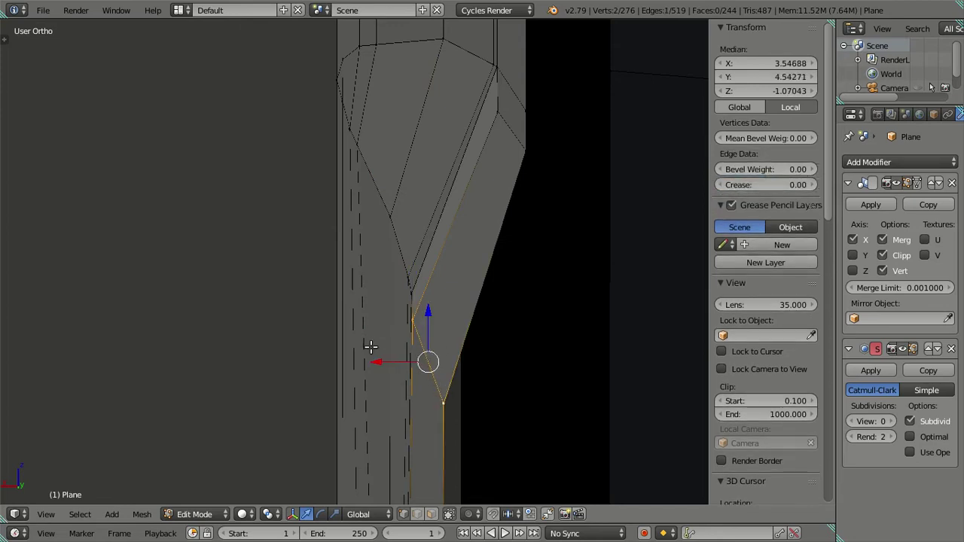
key(g)
key(x)
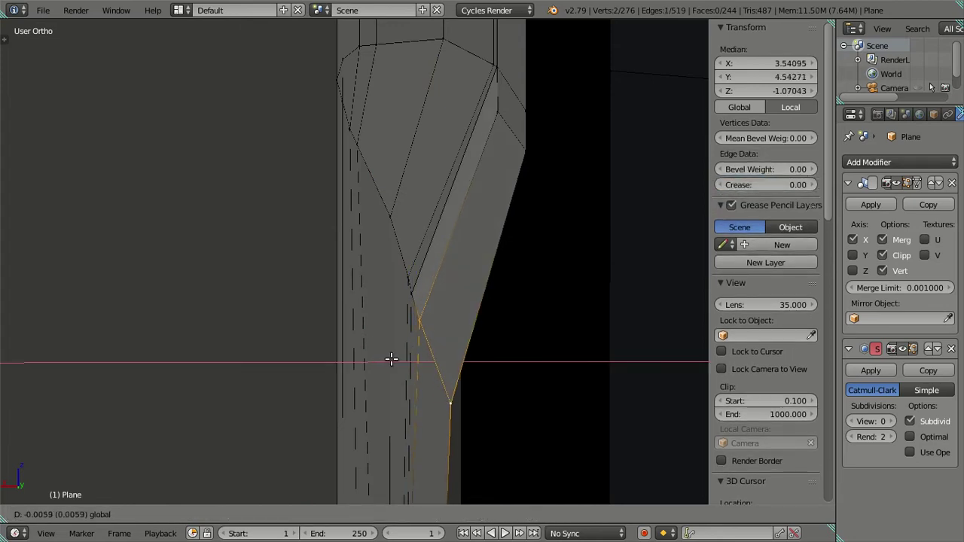
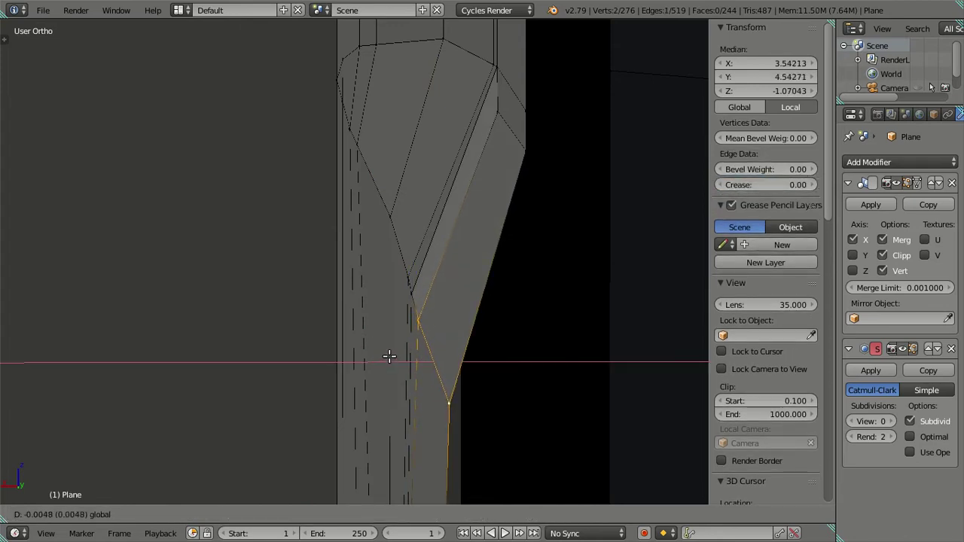
Step: Confirm the X move of the vertices and raise the Subdivision Surface view level to 2
click(390, 356)
key(a)
scroll(410, 327, up, 5)
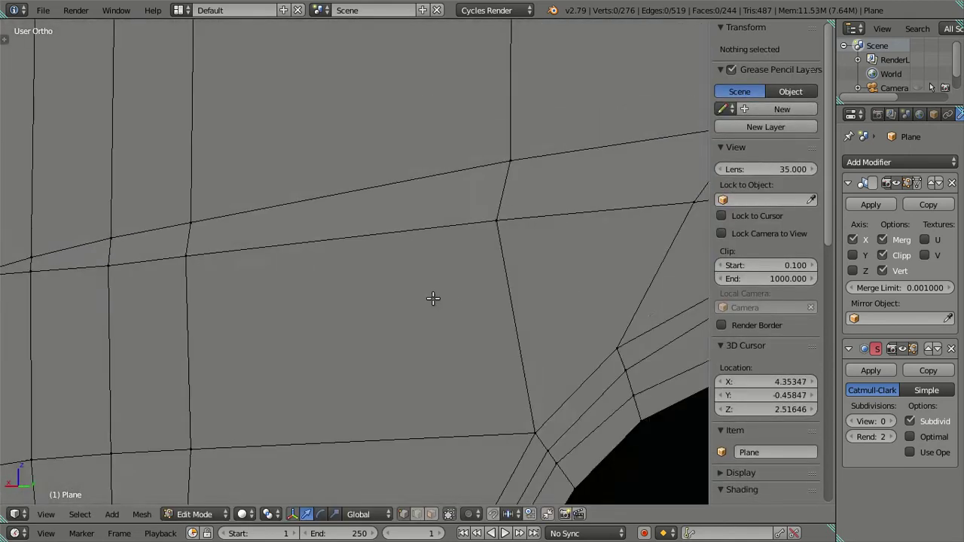
key(Tab)
middle_drag(424, 277, 544, 284)
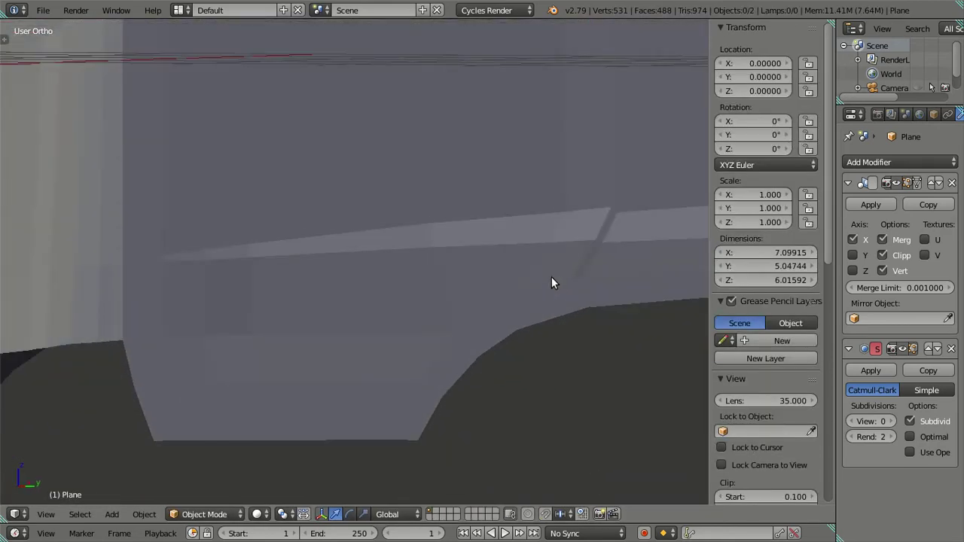
click(889, 421)
click(888, 421)
mouse_move(239, 283)
middle_down()
mouse_move(306, 273)
mouse_move(332, 257)
middle_up()
Step: Add a slid loop cut across the cab's side panel and check the smoothed result
key(Tab)
scroll(252, 295, up, 4)
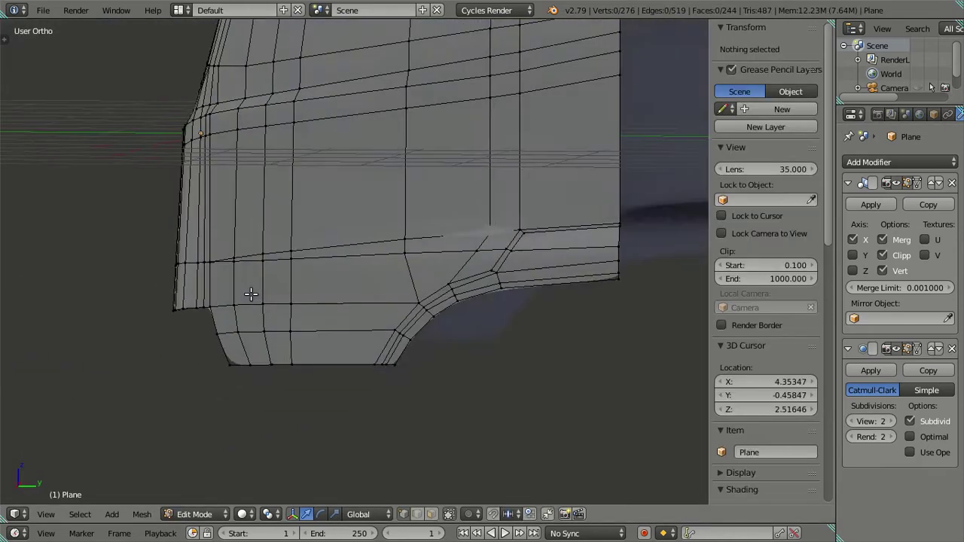
middle_drag(252, 294, 489, 171)
key(ctrl+r)
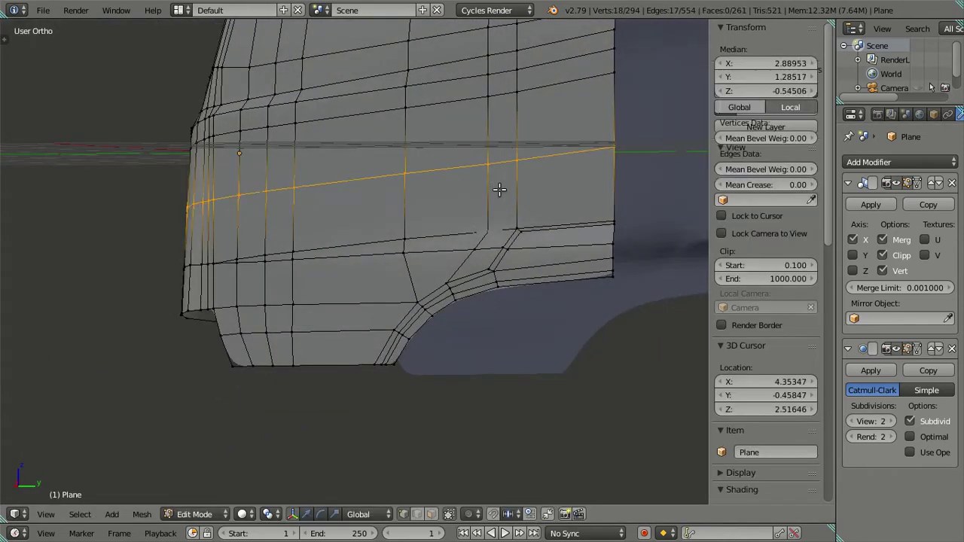
click(498, 190)
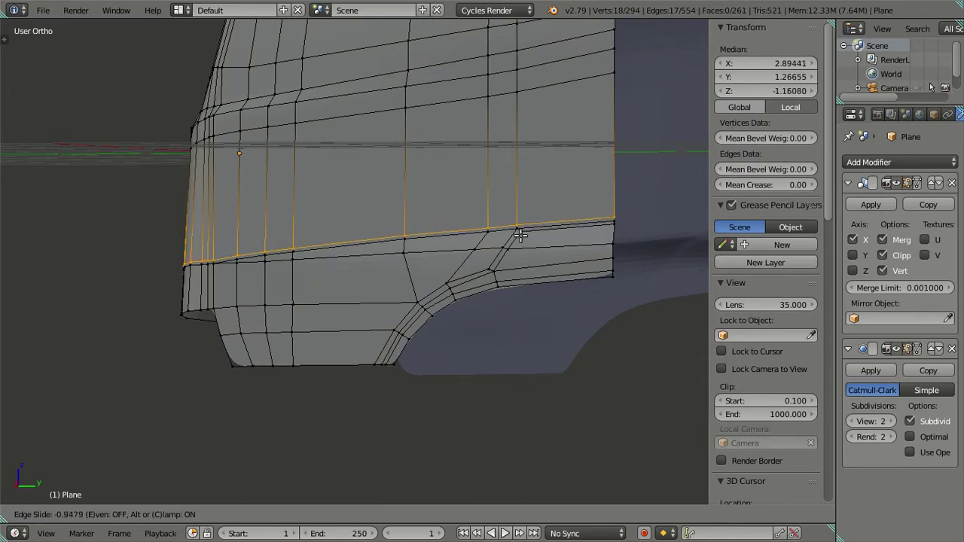
click(519, 236)
key(Tab)
middle_drag(395, 279, 418, 277)
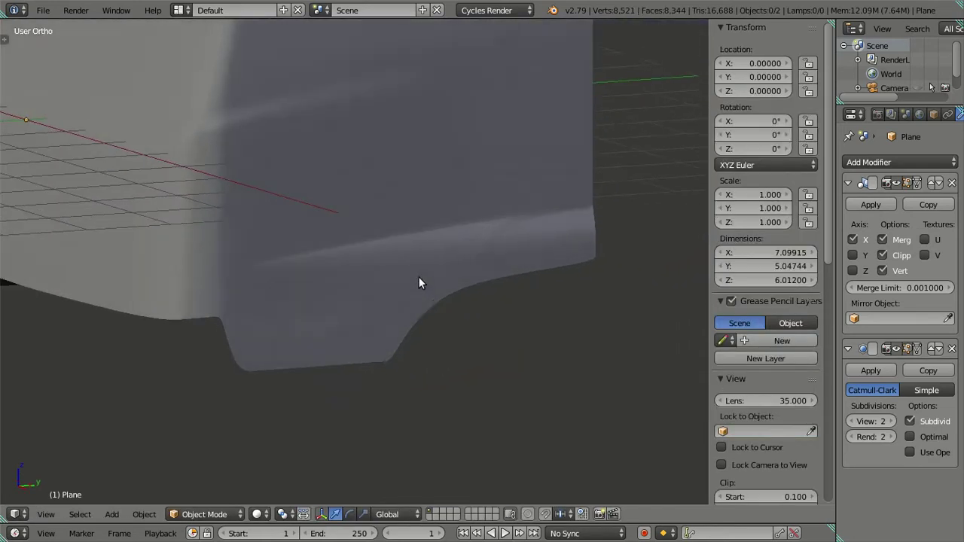
key(Tab)
Step: Add a loop cut on the lower band and compare it with the side reference photo
key(ctrl+r)
click(397, 268)
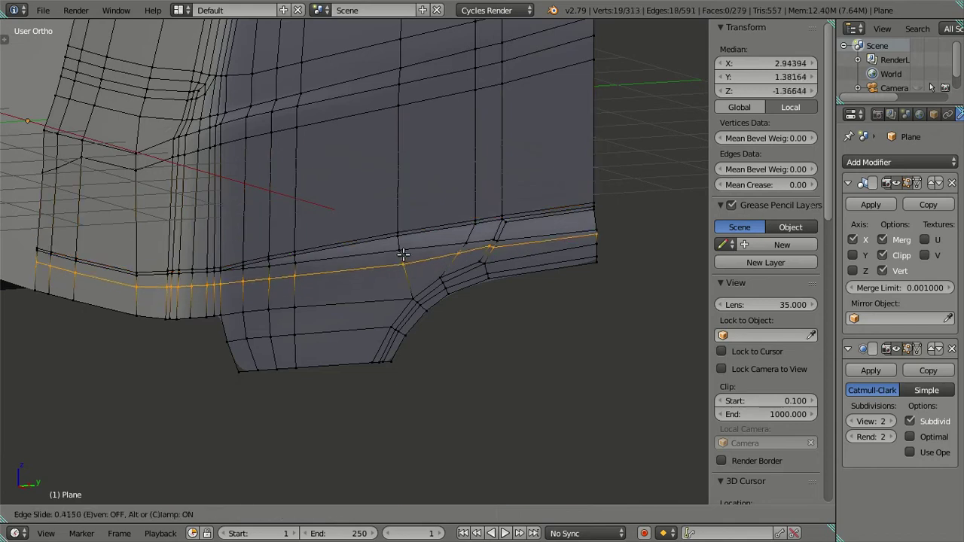
click(415, 242)
key(Tab)
mouse_move(415, 271)
middle_down()
mouse_move(443, 262)
mouse_move(348, 271)
mouse_move(359, 244)
middle_up()
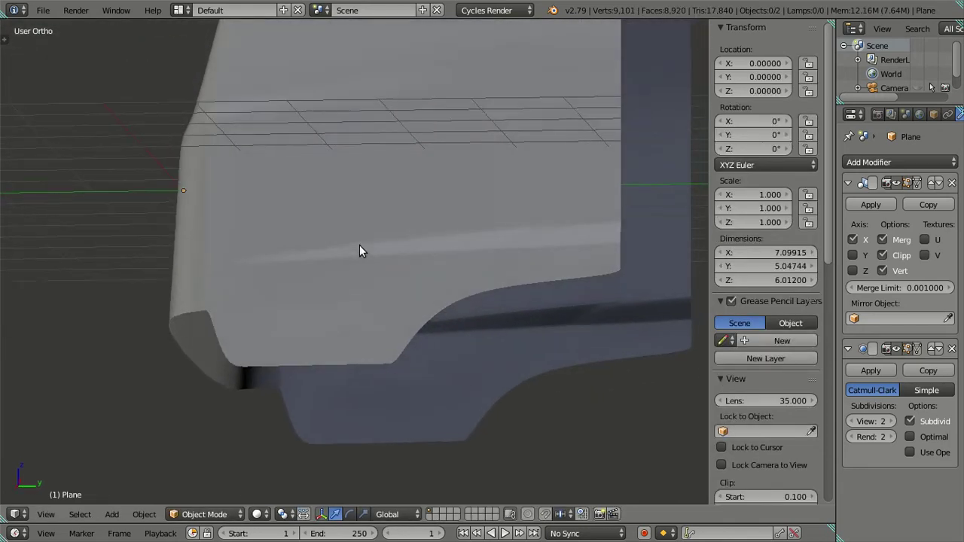
key(KP_3)
key(z)
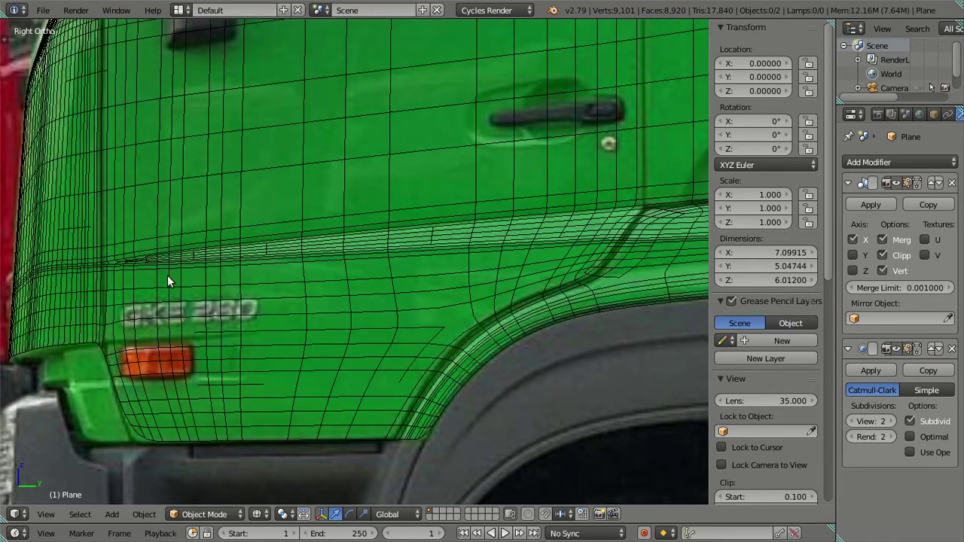
key(z)
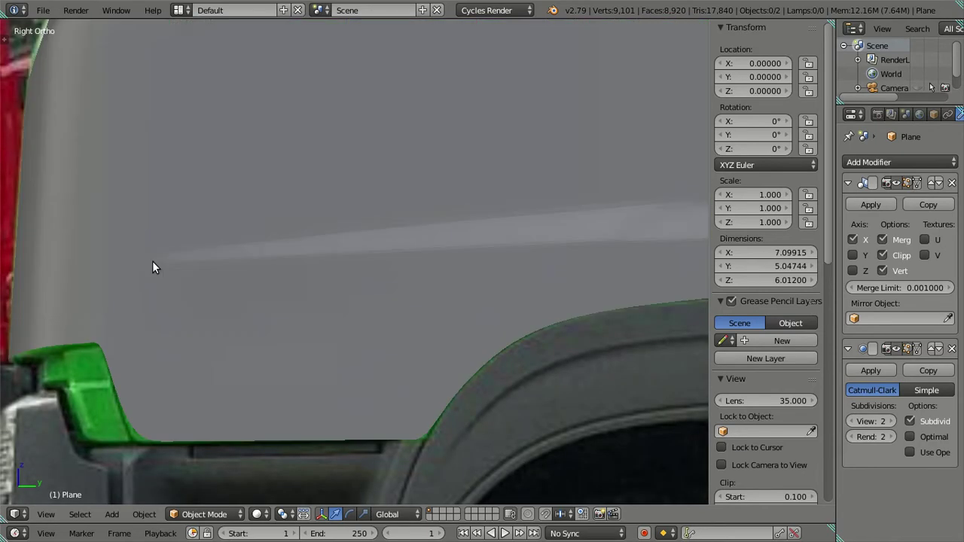
mouse_move(205, 276)
middle_down()
mouse_move(312, 308)
mouse_move(340, 304)
middle_up()
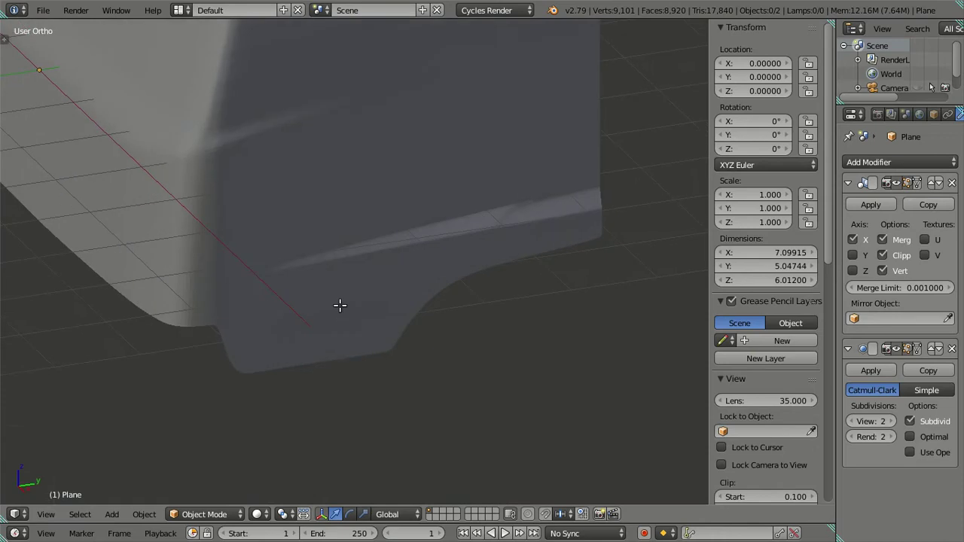
Step: Undo the lower loop cut and add a new loop at its default position
key(Tab)
key(ctrl+z)
key(ctrl+z)
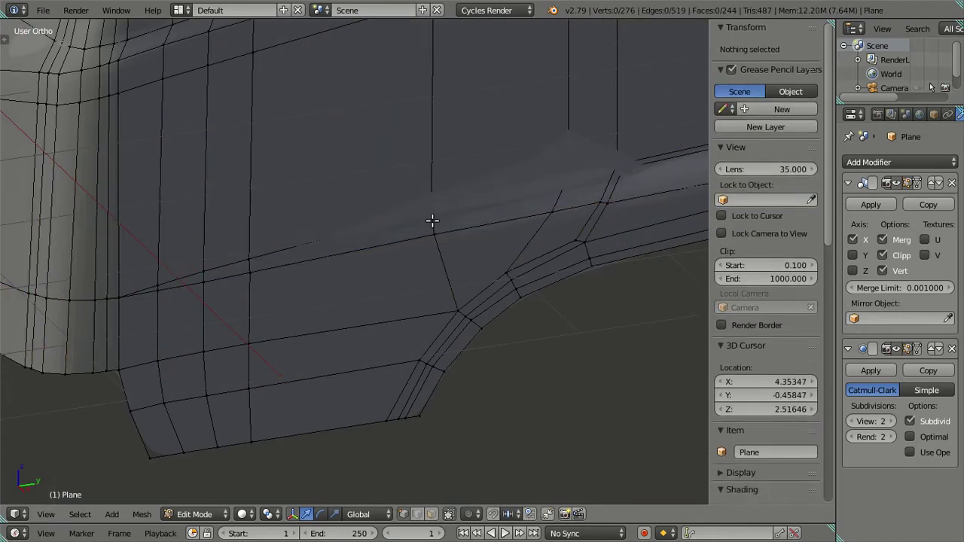
key(ctrl+r)
click(431, 220)
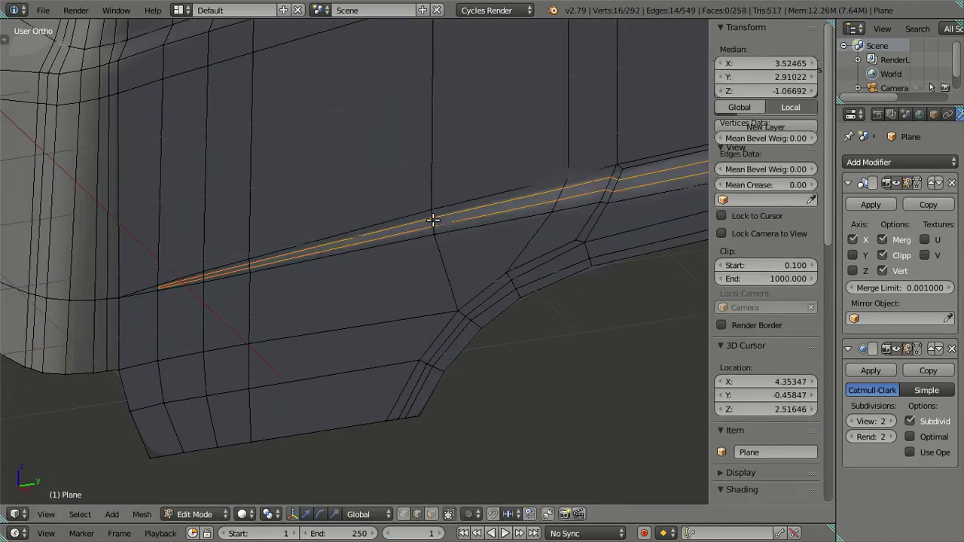
right_click(433, 222)
key(Tab)
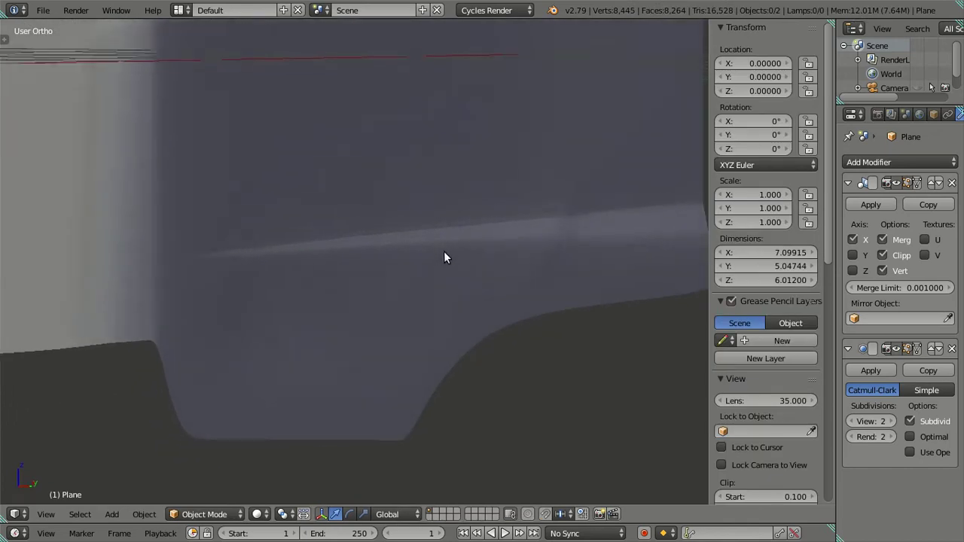
key(Tab)
Step: Select the newly added edge loop and dissolve it with Ctrl+X
scroll(447, 258, down, 1)
middle_drag(468, 286, 393, 284)
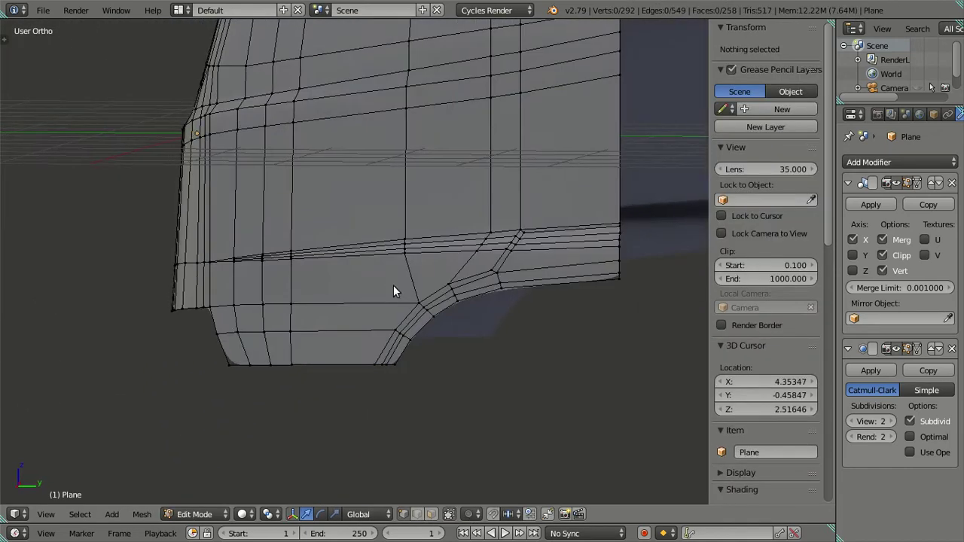
key(Tab)
key(Tab)
alt+right_click(378, 278)
key(ctrl+x)
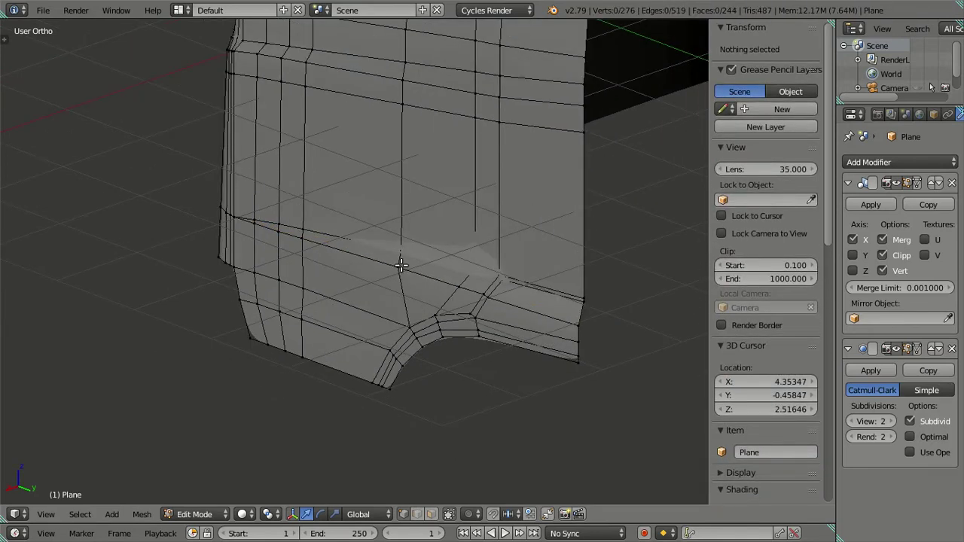
Step: Turn the Subdivision Surface view level down to 0 and view the object
double_click(851, 421)
scroll(318, 361, up, 2)
scroll(383, 269, up, 2)
scroll(412, 291, up, 2)
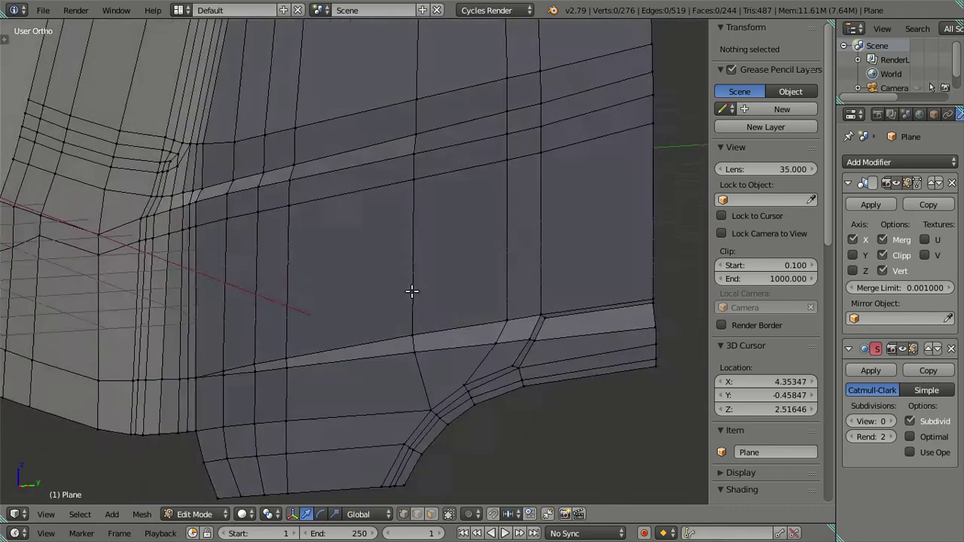
scroll(412, 291, down, 3)
key(Tab)
mouse_move(472, 217)
middle_down()
mouse_move(438, 161)
mouse_move(367, 195)
mouse_move(351, 219)
mouse_move(265, 223)
mouse_move(394, 219)
middle_up()
Step: Compare the unsmoothed cage against the reference photo in Right Ortho wireframe
key(KP_3)
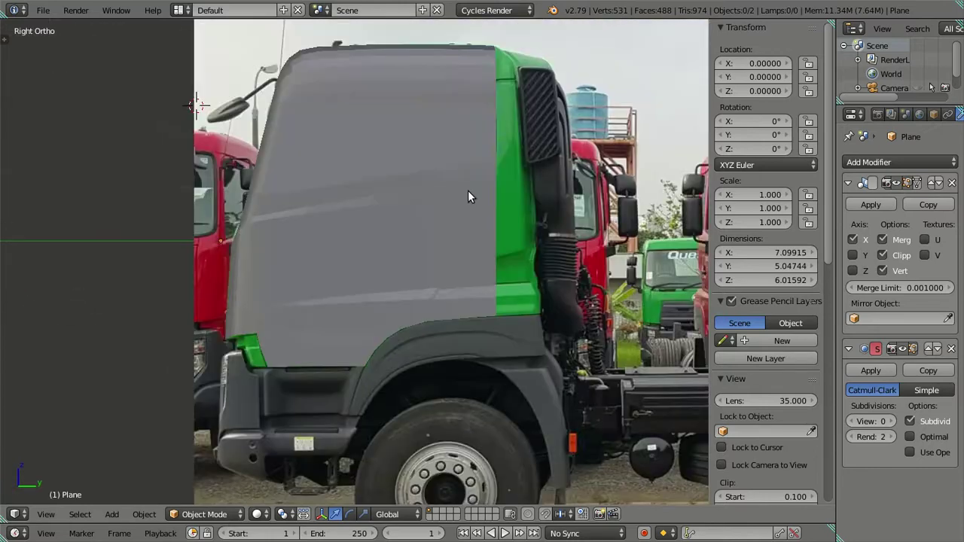
key(z)
scroll(467, 196, up, 4)
scroll(452, 241, down, 1)
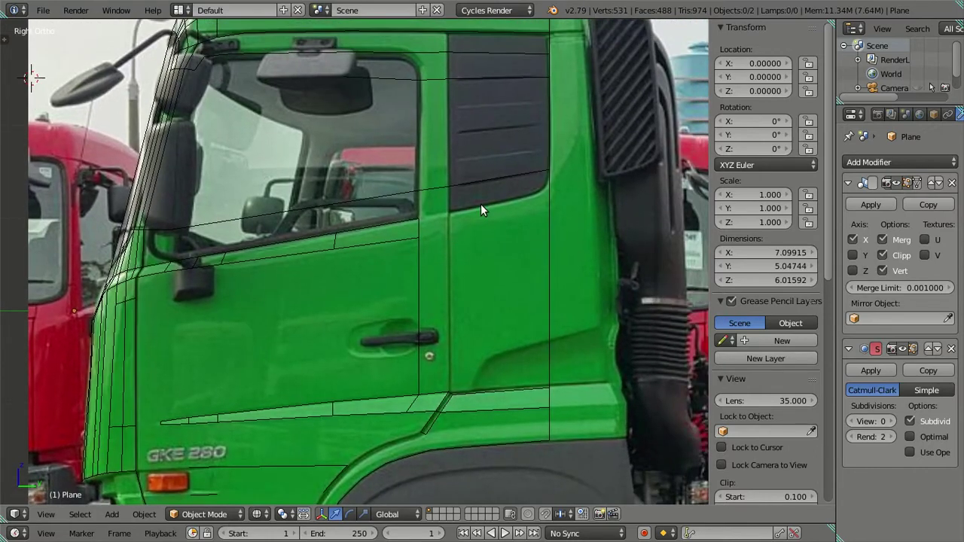
key(z)
mouse_move(489, 248)
middle_down()
mouse_move(440, 265)
mouse_move(327, 264)
mouse_move(330, 277)
middle_up()
Step: Select two vertices on the cab's front corner edge in Edit Mode
key(Tab)
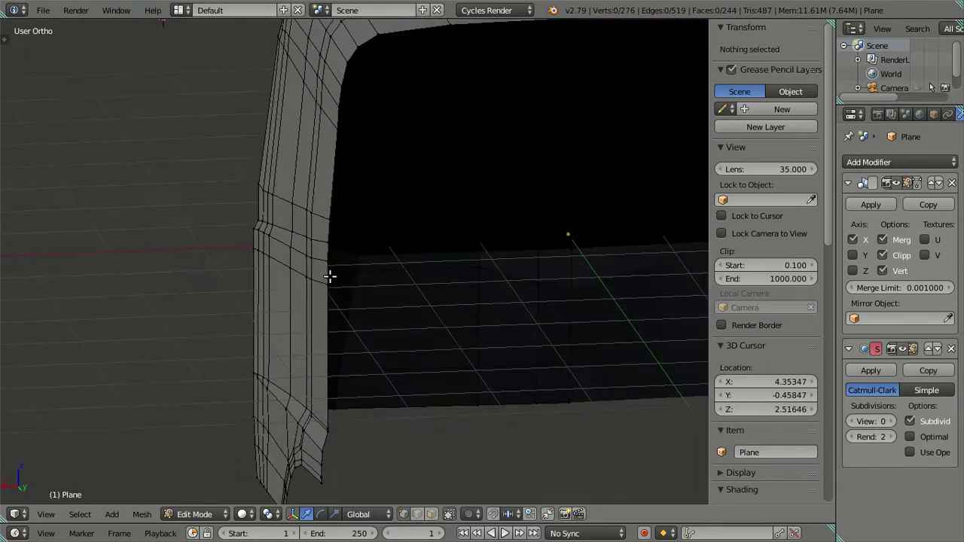
scroll(316, 278, up, 2)
scroll(299, 282, up, 2)
scroll(256, 308, up, 2)
scroll(248, 326, up, 2)
mouse_move(273, 323)
middle_down()
mouse_move(178, 316)
mouse_move(369, 329)
mouse_move(311, 325)
middle_up()
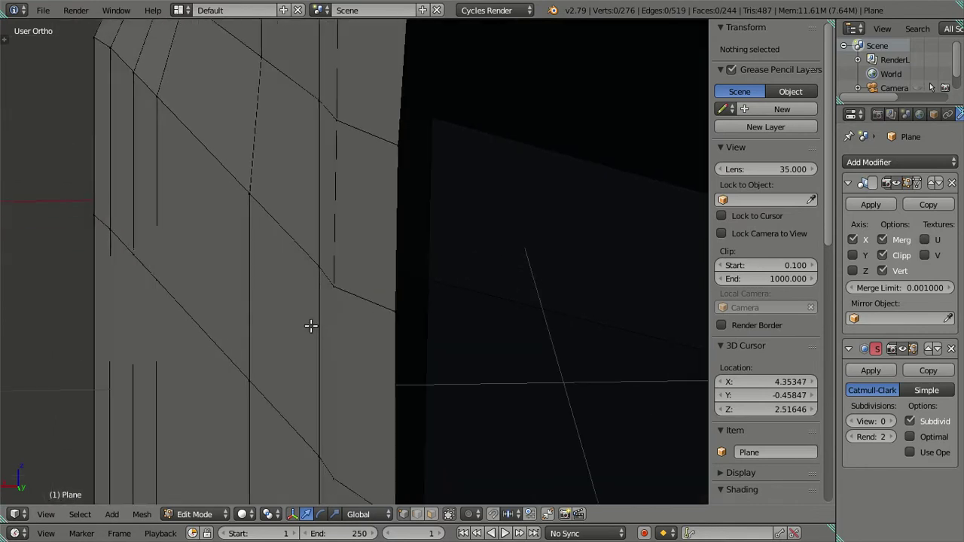
right_click(308, 263)
shift+scroll(326, 343, down, 3)
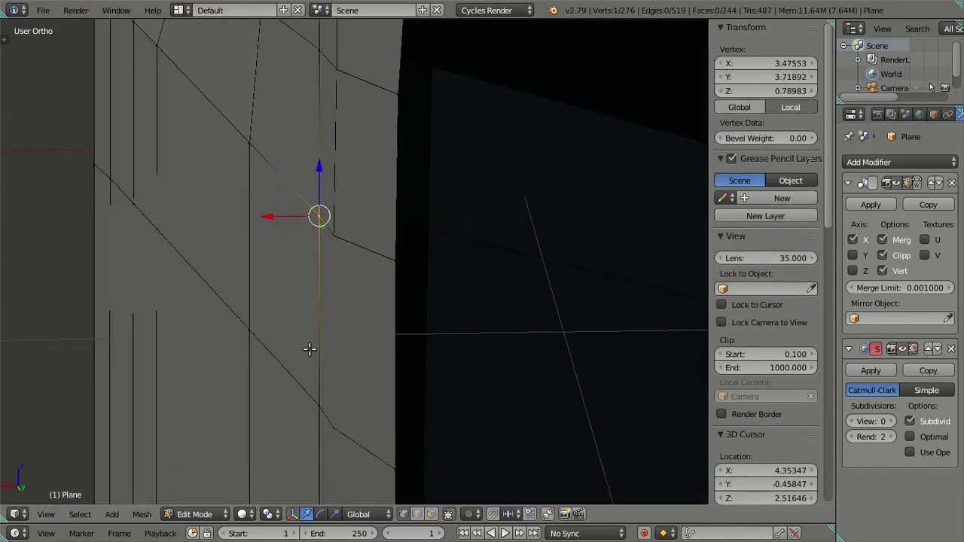
shift+right_click(304, 393)
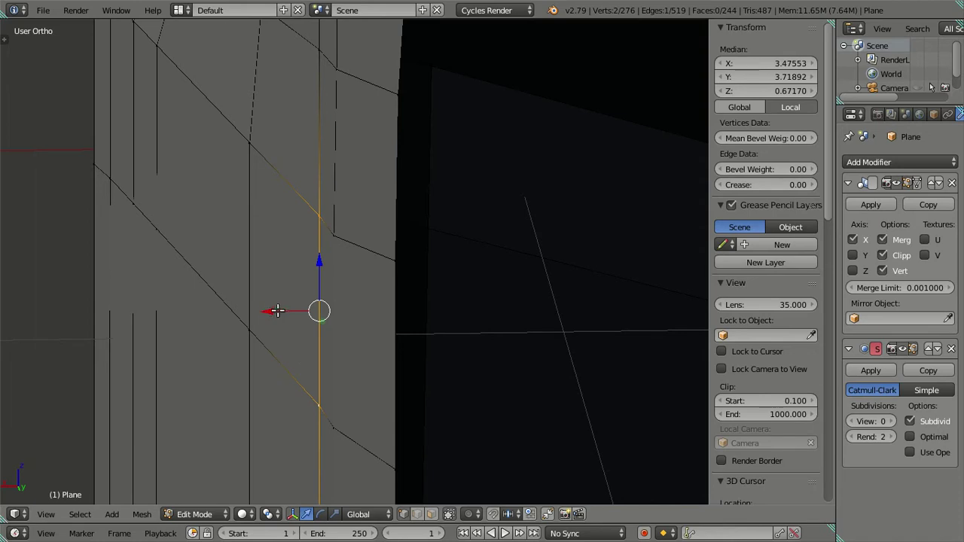
Step: Inspect the selected vertices and smoothed cab from several angles
mouse_move(271, 311)
middle_down()
mouse_move(301, 319)
mouse_move(312, 301)
mouse_move(307, 322)
mouse_move(452, 321)
mouse_move(486, 304)
mouse_move(486, 316)
mouse_move(504, 275)
middle_up()
key(Tab)
scroll(538, 269, down, 2)
key(Tab)
key(Tab)
scroll(504, 338, up, 2)
mouse_move(513, 386)
middle_down()
mouse_move(458, 424)
mouse_move(357, 462)
mouse_move(375, 247)
mouse_move(344, 344)
mouse_move(350, 359)
mouse_move(368, 338)
middle_up()
Step: Raise the lower vertex at the cab's bottom edge vertically to about Z 1.0
key(z)
key(z)
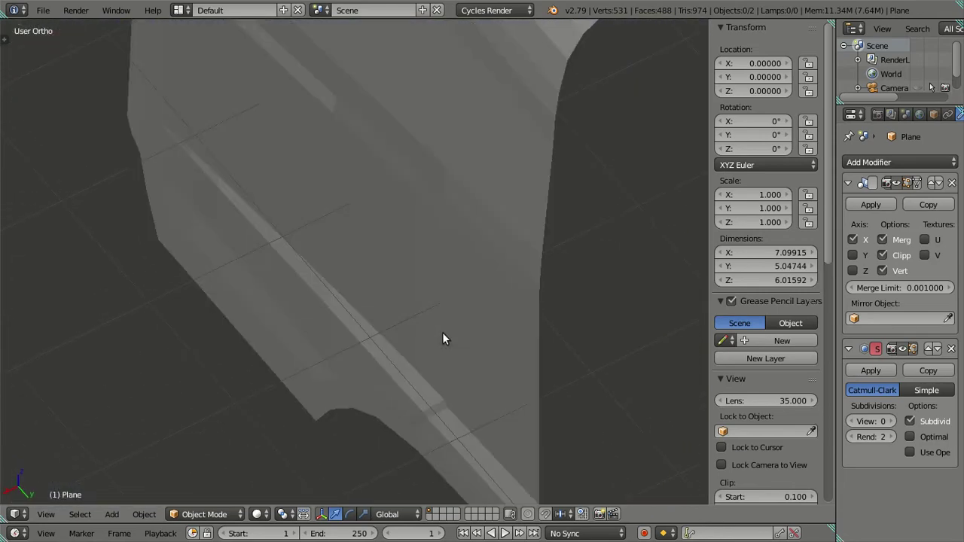
key(Tab)
right_click(426, 389)
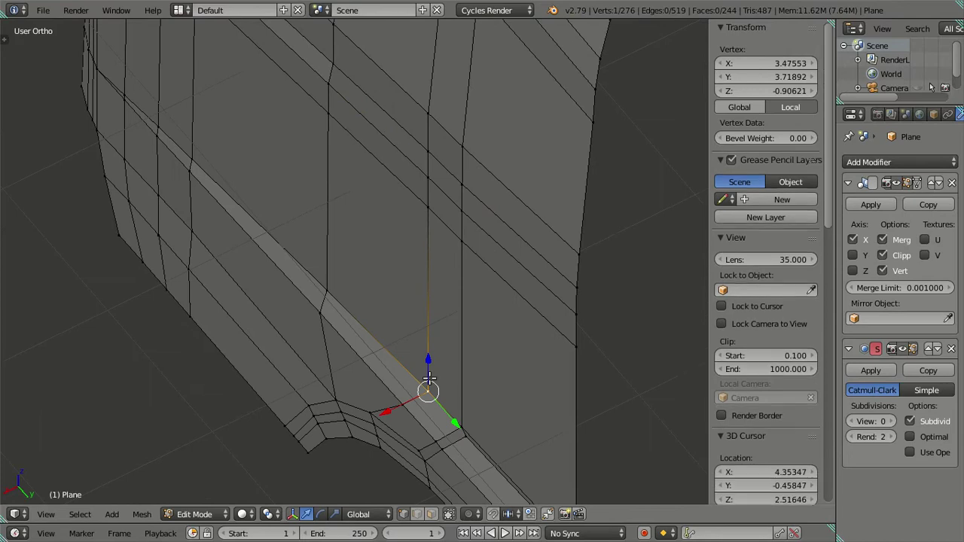
click(758, 60)
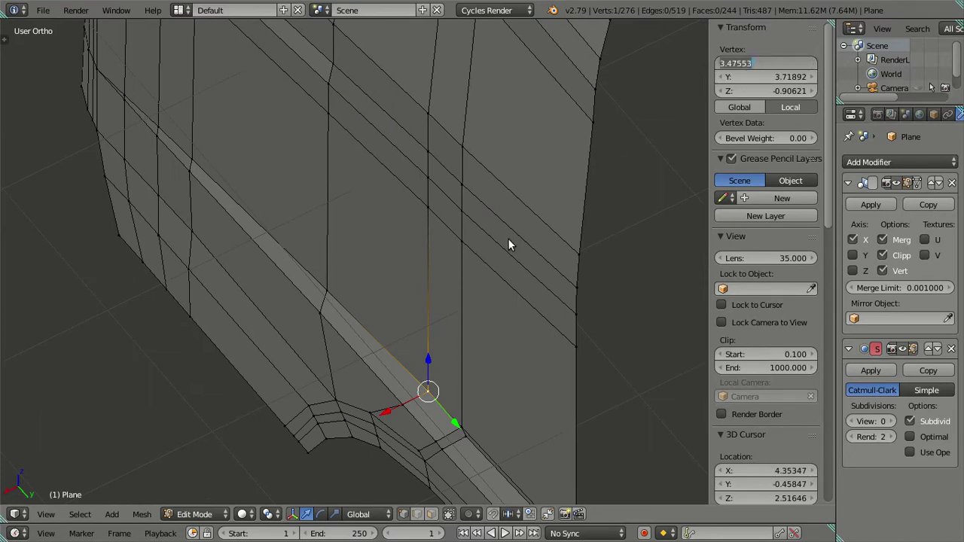
key(Return)
middle_drag(437, 215, 411, 279)
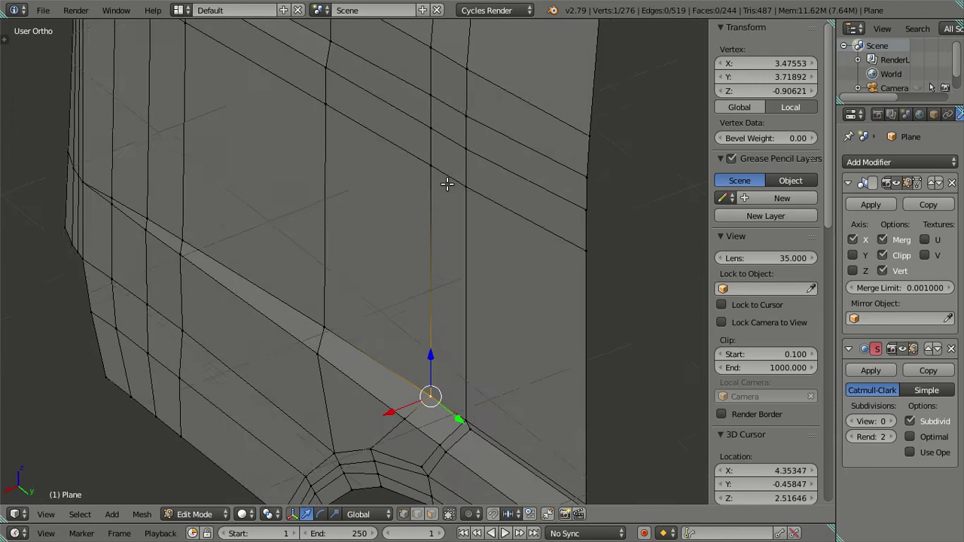
key(g)
key(z)
click(402, 264)
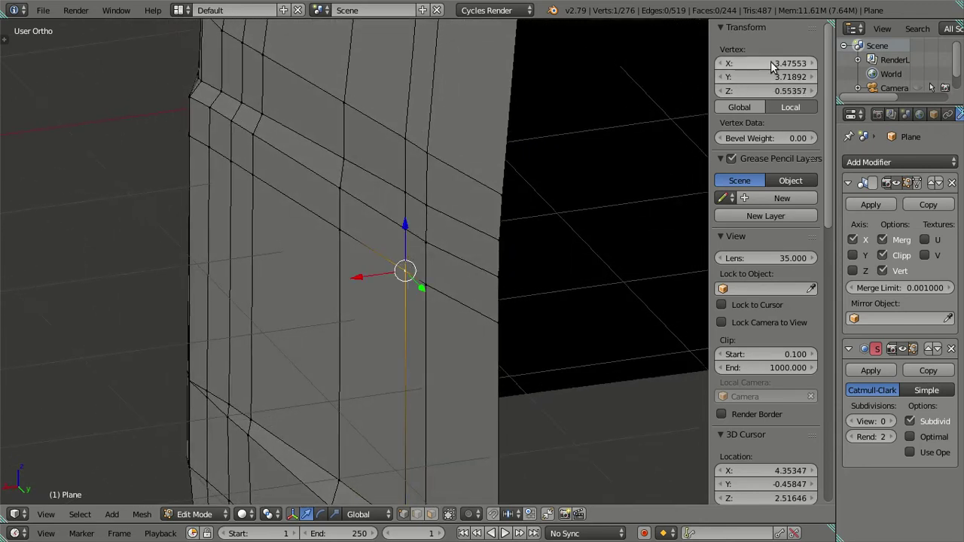
drag(417, 220, 417, 175)
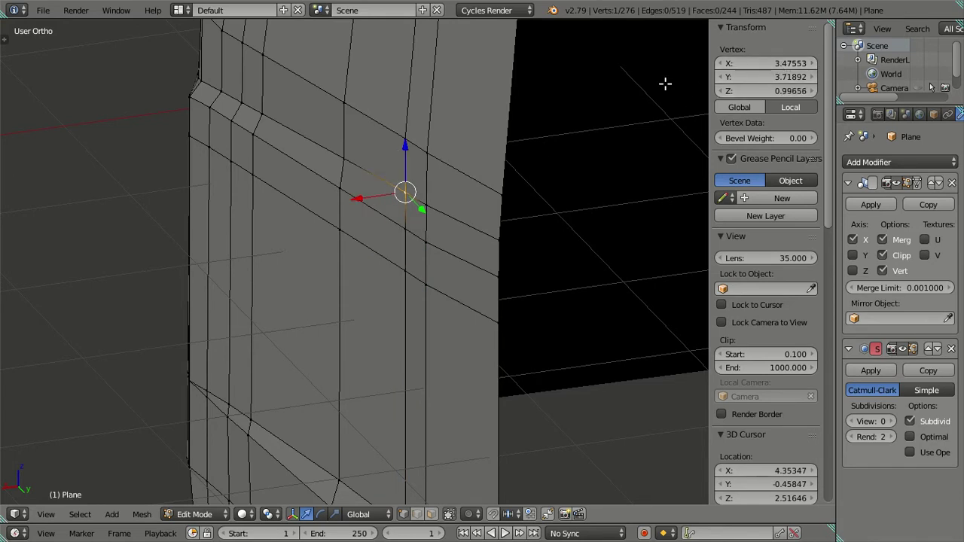
key(a)
Step: Select a cab-side vertex, check it against the side photo, and reposition it
mouse_move(389, 233)
middle_down()
mouse_move(372, 240)
mouse_move(429, 250)
mouse_move(404, 252)
mouse_move(374, 224)
mouse_move(366, 233)
mouse_move(376, 242)
mouse_move(387, 141)
mouse_move(366, 198)
mouse_move(383, 326)
mouse_move(392, 168)
mouse_move(391, 369)
mouse_move(370, 271)
mouse_move(398, 258)
mouse_move(414, 267)
mouse_move(396, 261)
middle_up()
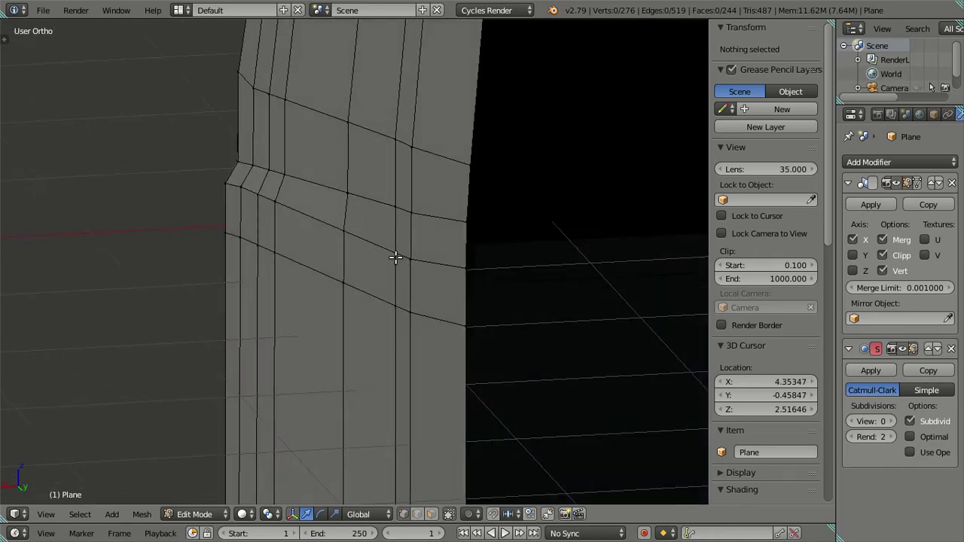
right_click(396, 257)
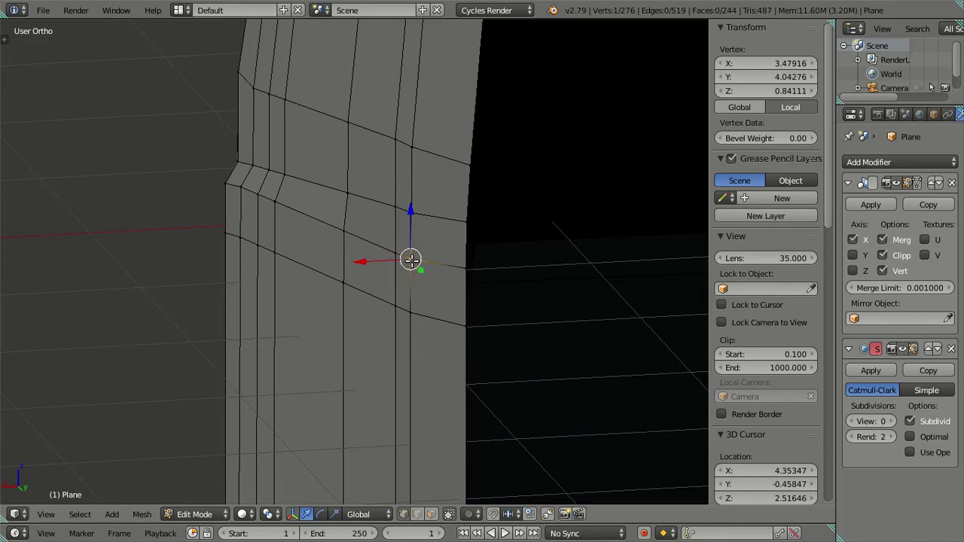
key(KP_3)
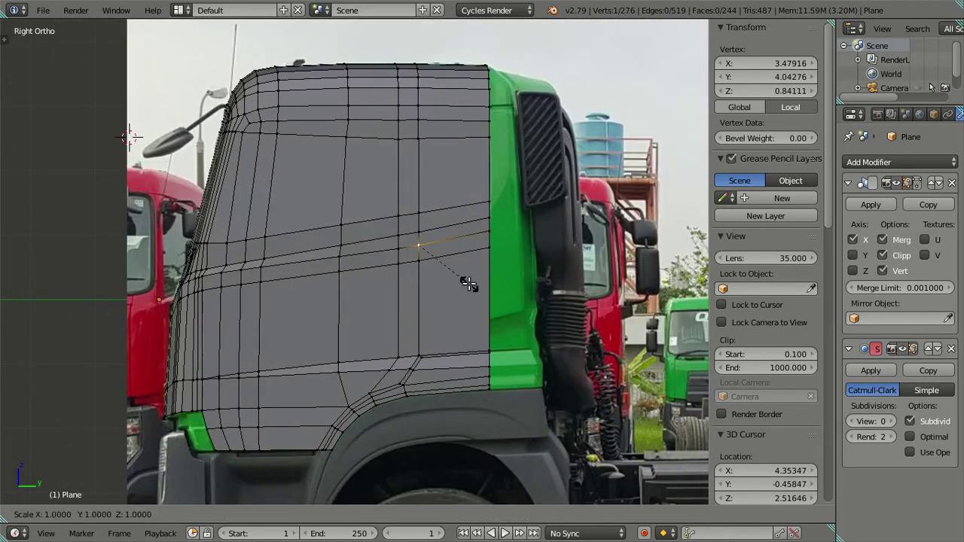
key(z)
scroll(508, 274, up, 3)
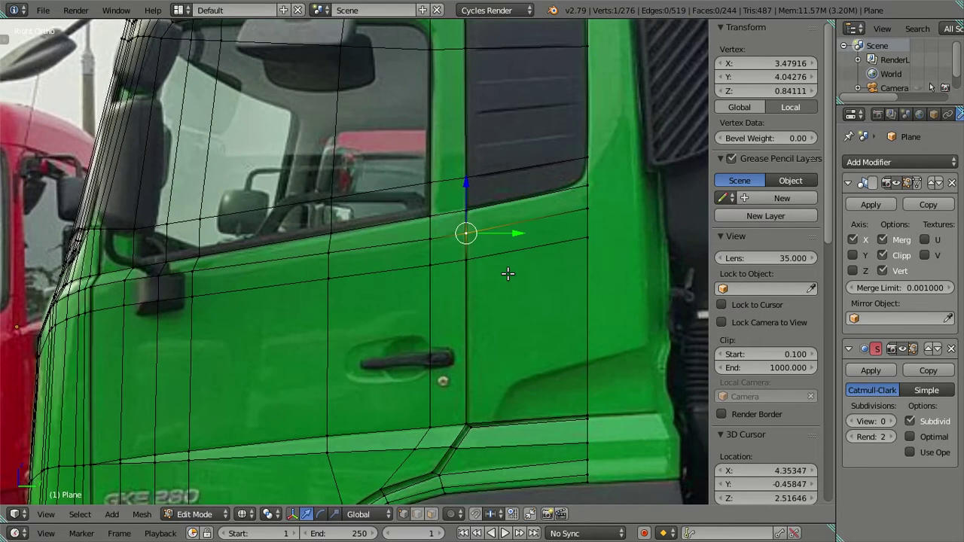
key(z)
scroll(501, 250, down, 5)
mouse_move(501, 249)
middle_down()
mouse_move(430, 312)
mouse_move(397, 311)
mouse_move(441, 338)
mouse_move(396, 316)
mouse_move(430, 309)
mouse_move(389, 290)
middle_up()
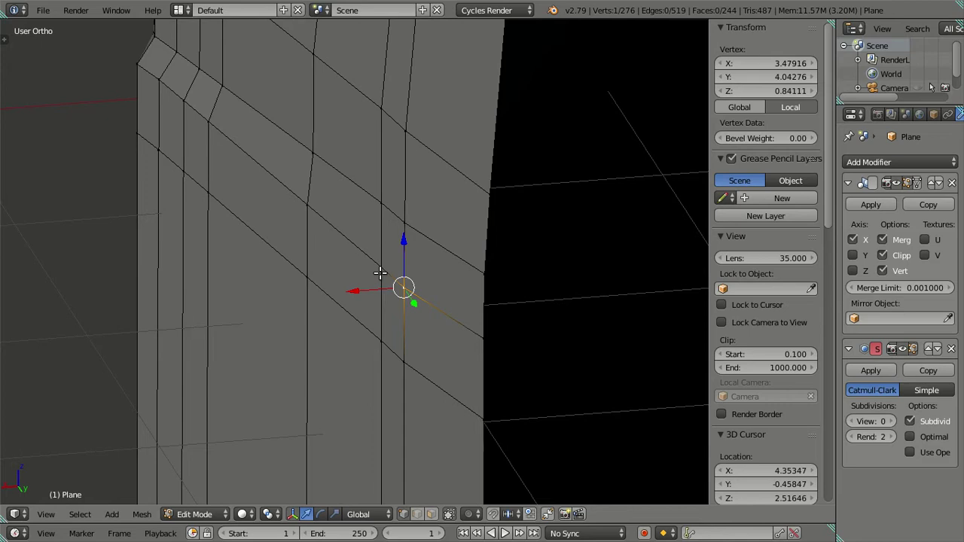
key(g)
click(382, 265)
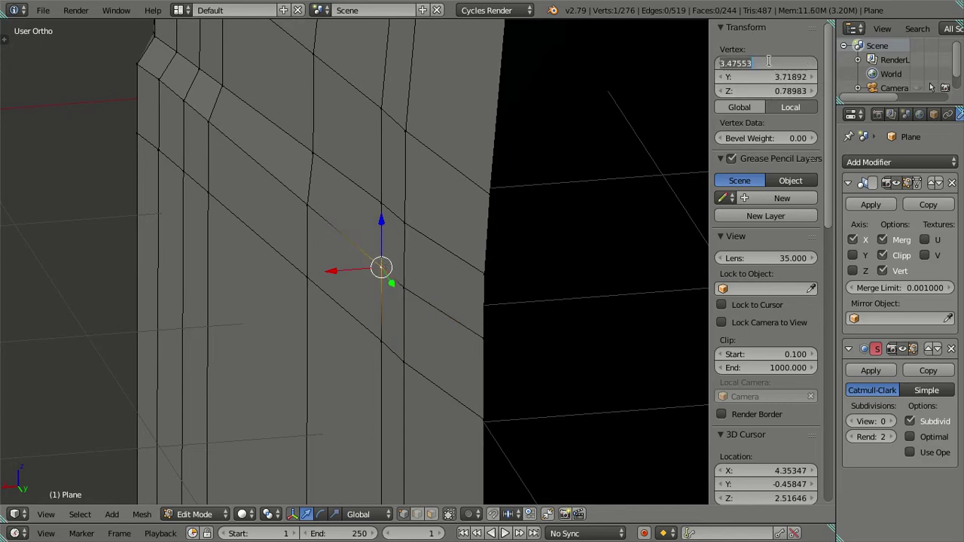
Step: Lower the neighbouring vertex on the edge line toward the cab's edge corner
key(g)
key(z)
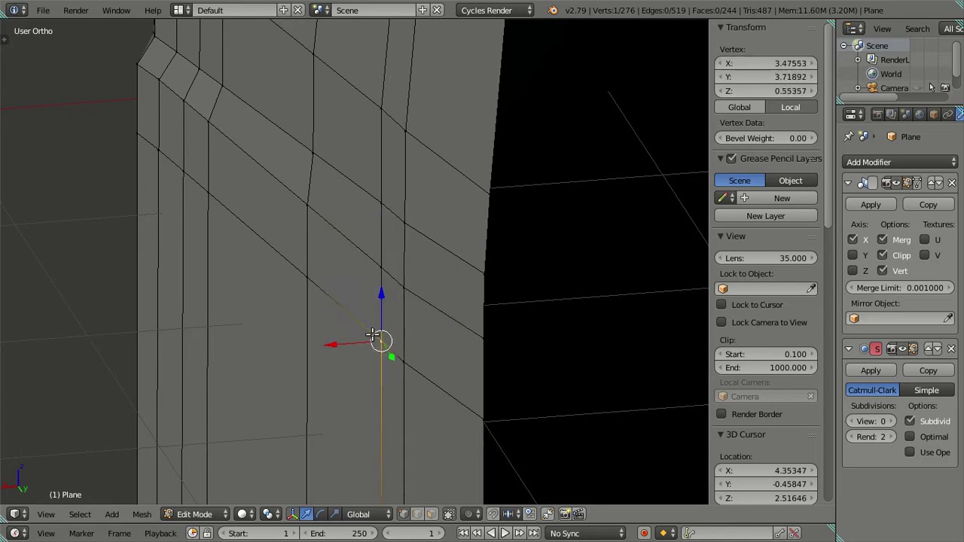
right_click(410, 292)
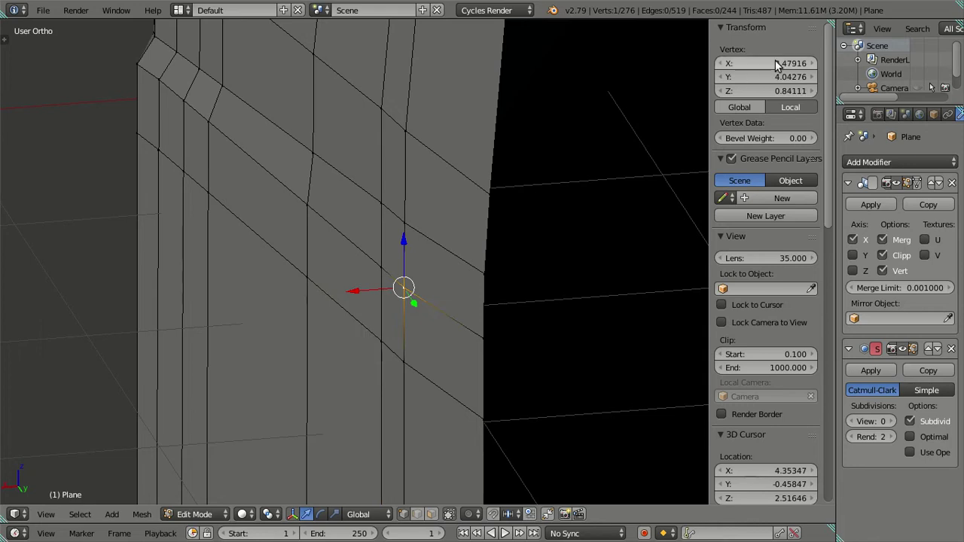
key(g)
key(z)
click(404, 363)
drag(766, 63, 666, 199)
key(g)
click(499, 334)
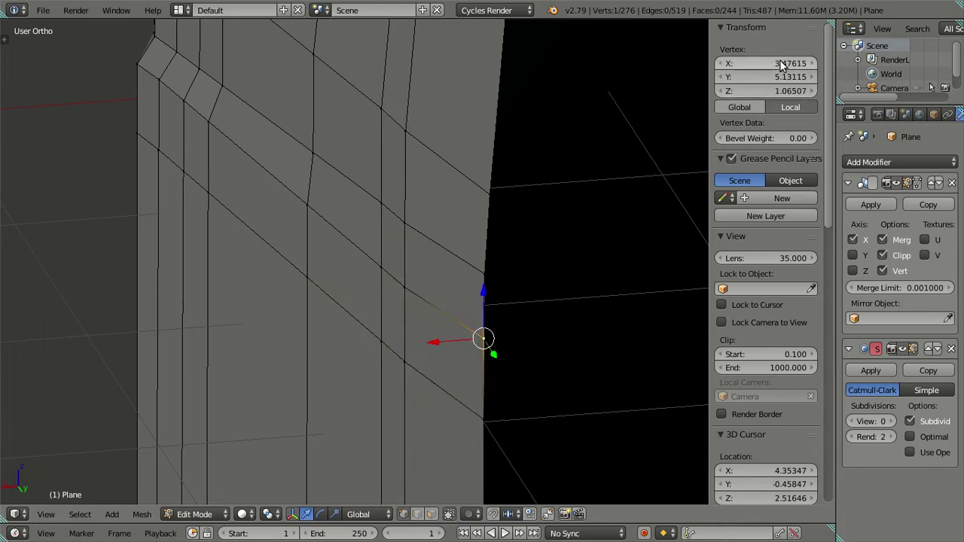
key(ctrl+z)
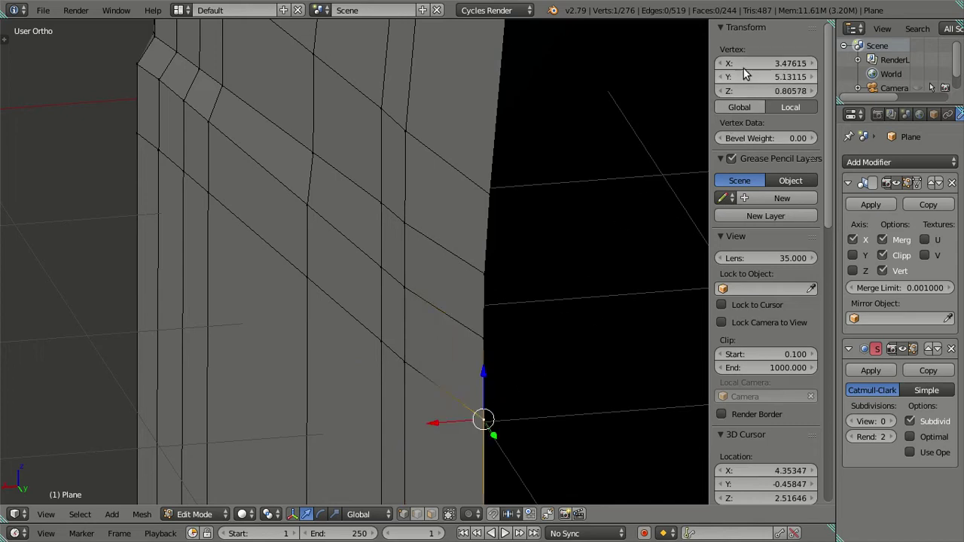
Step: Move the vertex higher up the edge onto the edge corner
key(a)
right_click(413, 232)
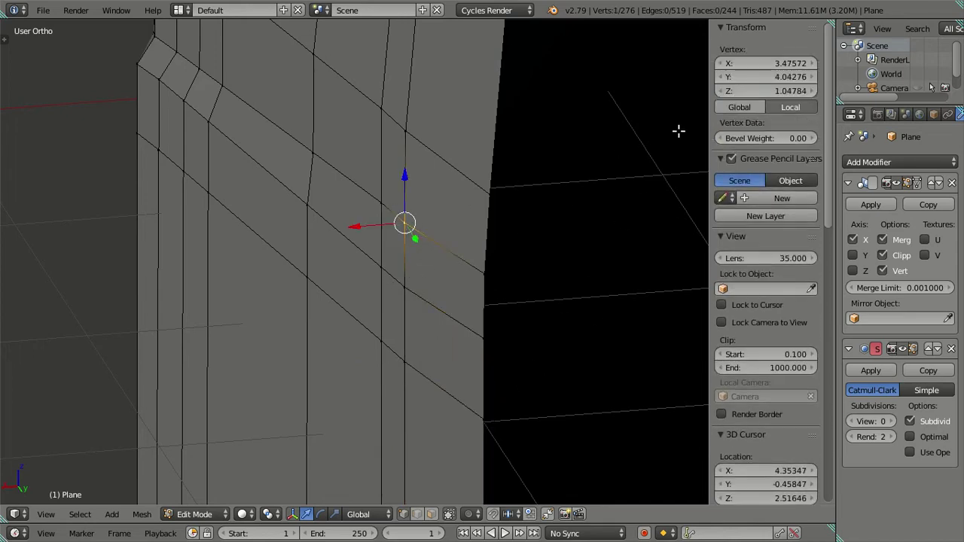
key(g)
click(497, 275)
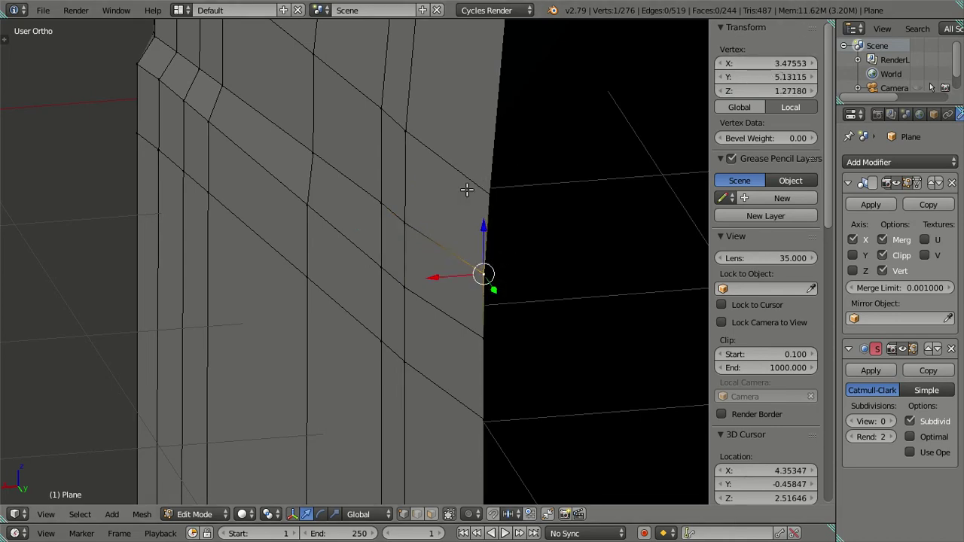
key(a)
scroll(409, 219, down, 3)
scroll(454, 235, up, 6)
Step: Check the reshaped side in Object Mode, then return to Edit Mode
key(Tab)
scroll(454, 235, down, 3)
mouse_move(405, 248)
middle_down()
mouse_move(469, 342)
mouse_move(529, 253)
middle_up()
scroll(379, 284, up, 5)
key(Tab)
mouse_move(404, 269)
middle_down()
mouse_move(437, 271)
mouse_move(370, 297)
mouse_move(392, 279)
mouse_move(416, 282)
mouse_move(396, 253)
mouse_move(390, 263)
mouse_move(408, 253)
middle_up()
Step: Select two vertices near the cab's front corner forming an edge and check the shape
right_click(430, 205)
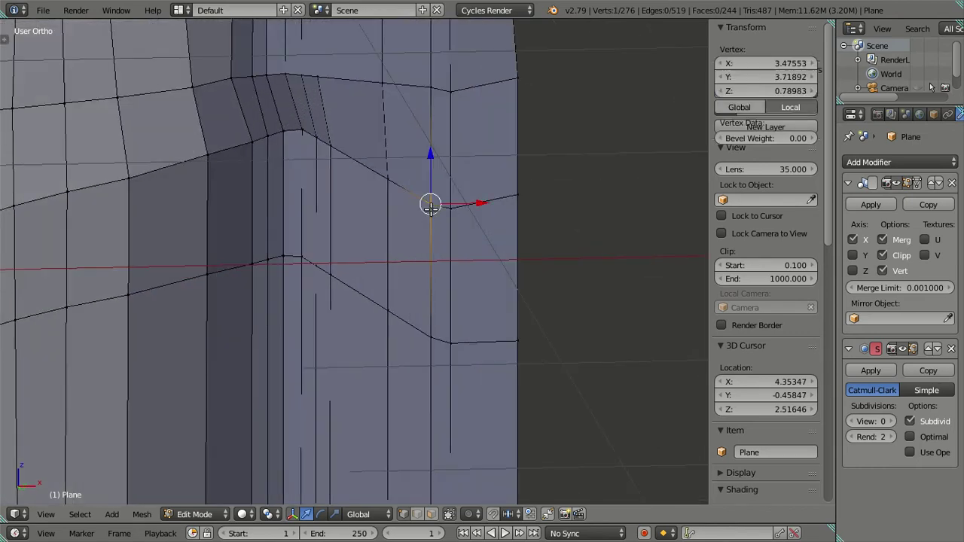
shift+right_click(429, 339)
scroll(321, 312, up, 5)
scroll(208, 330, down, 3)
key(z)
key(Tab)
scroll(245, 294, down, 2)
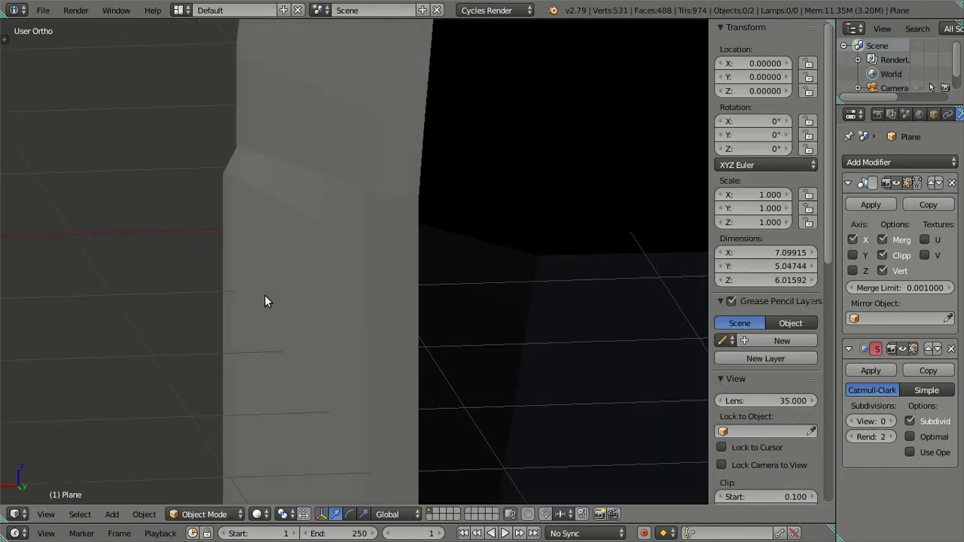
scroll(267, 297, up, 2)
key(Tab)
scroll(282, 278, up, 1)
Step: Extend the selection to a four-vertex face, view it from the side, then deselect
shift+right_click(302, 207)
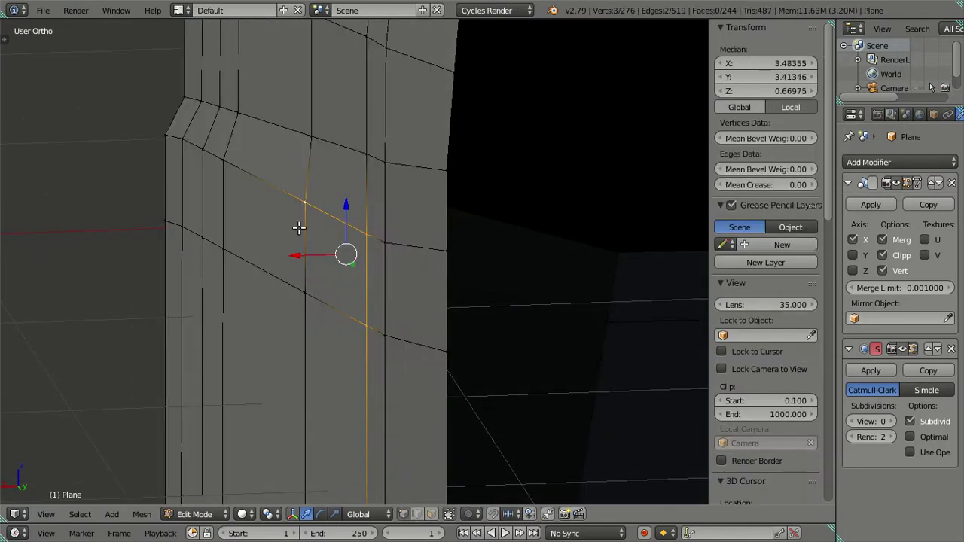
shift+right_click(304, 292)
key(KP_4)
key(KP_4)
key(KP_4)
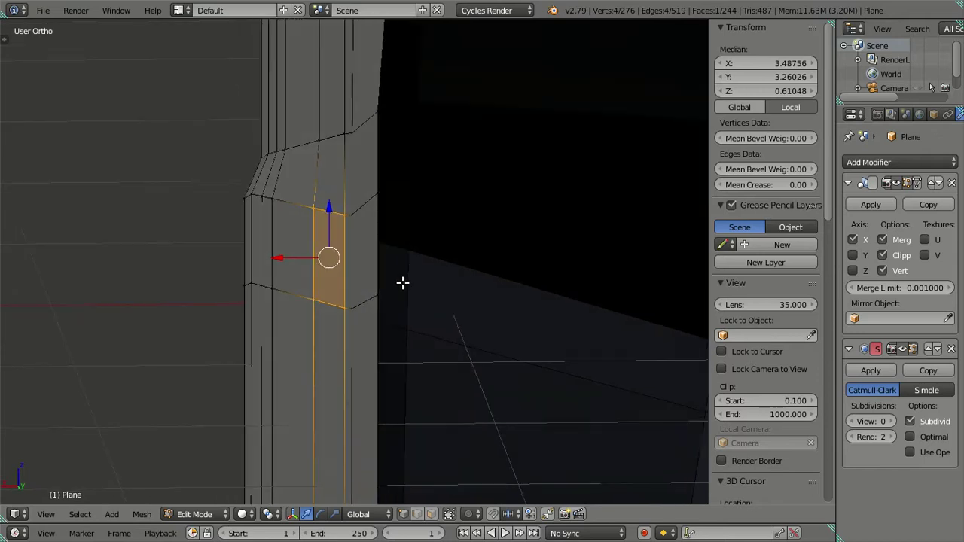
key(KP_4)
scroll(372, 288, up, 2)
key(a)
Step: Select four vertices forming a face on the cab side, then deselect
scroll(317, 256, up, 2)
right_click(315, 189)
shift+right_click(318, 415)
shift+right_click(267, 346)
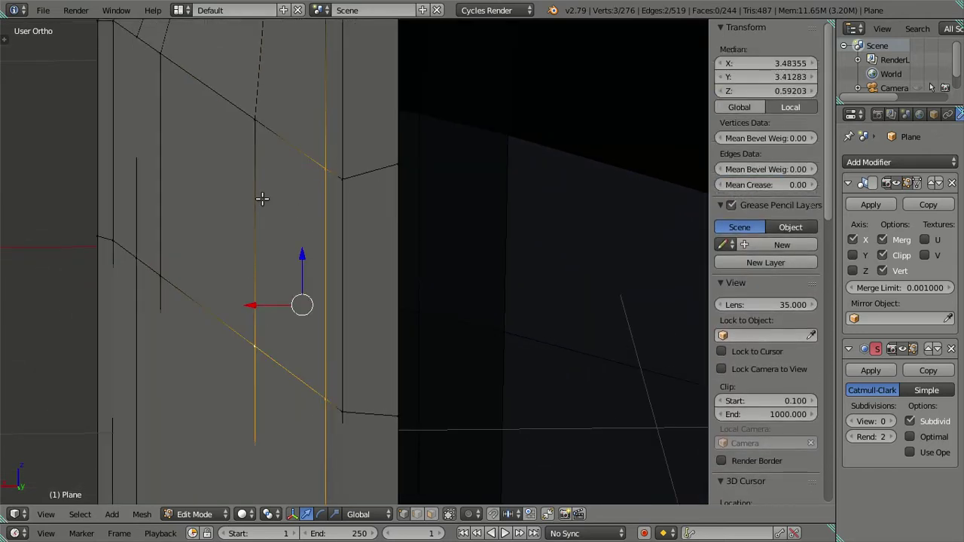
shift+right_click(271, 142)
mouse_move(334, 223)
middle_down()
mouse_move(329, 301)
mouse_move(286, 314)
middle_up()
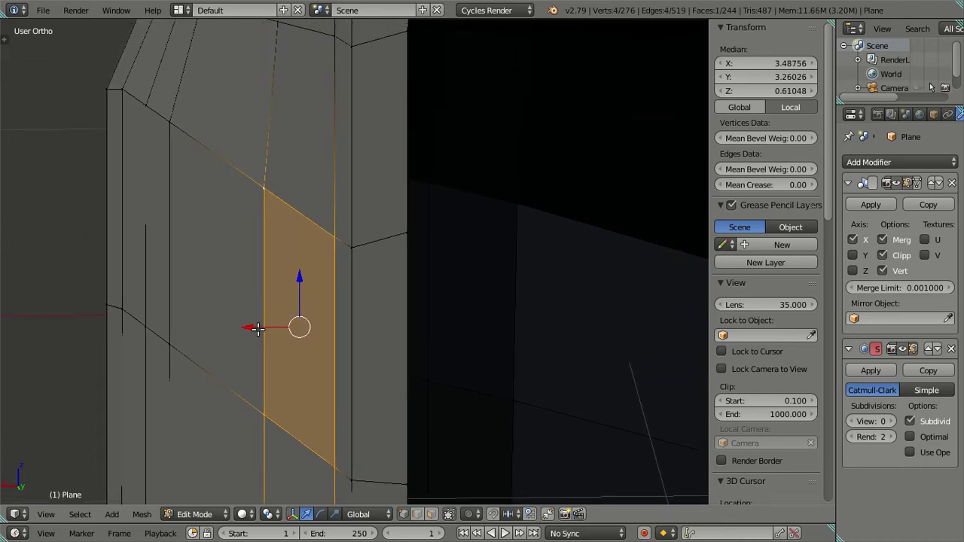
key(a)
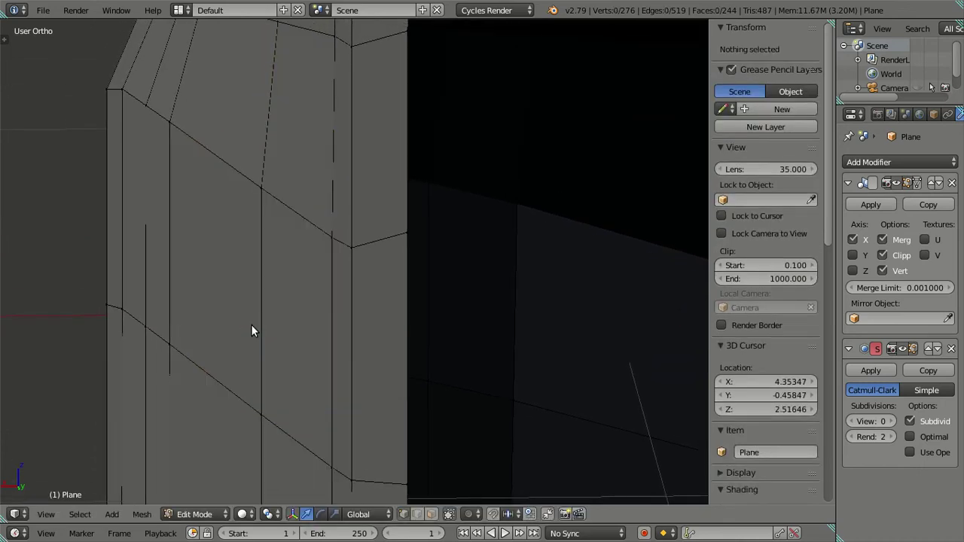
Step: View the whole smoothed cab in Object Mode, then return to Edit Mode
key(Tab)
mouse_move(253, 321)
middle_down()
mouse_move(359, 344)
mouse_move(468, 317)
mouse_move(473, 242)
mouse_move(447, 301)
middle_up()
scroll(469, 317, down, 5)
key(Tab)
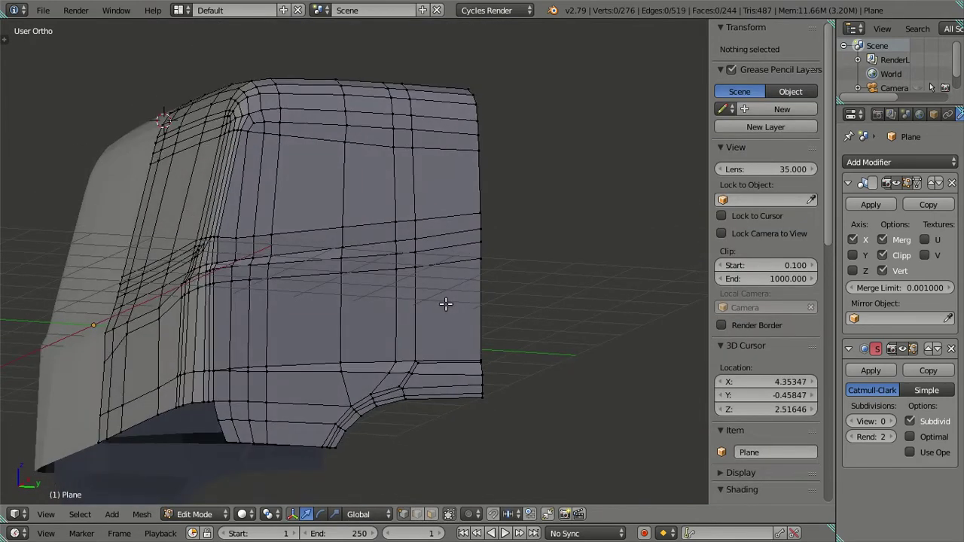
Step: Deselect the cab edge and leave Edit Mode to inspect the smoothed cab from the front-left
right_click(441, 301)
key(a)
key(Tab)
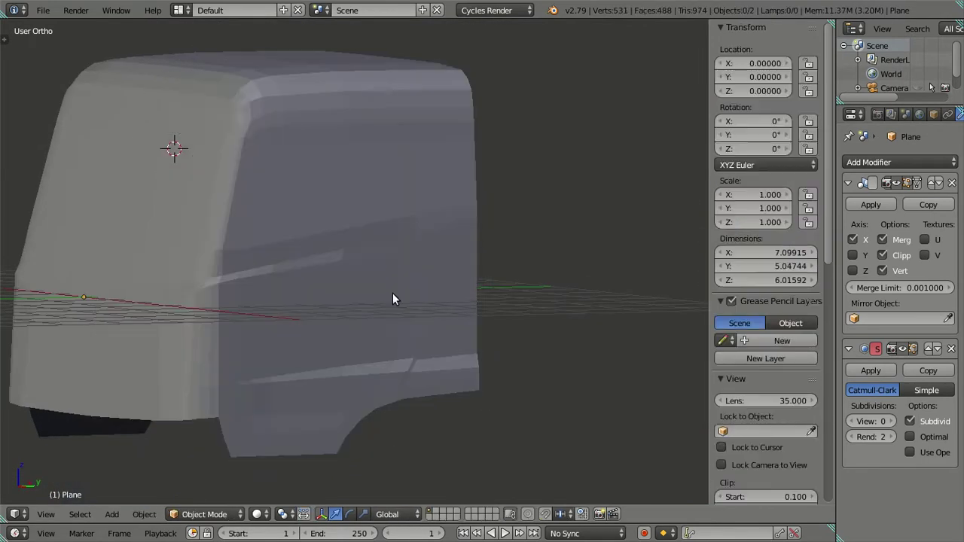
scroll(393, 299, down, 3)
mouse_move(381, 310)
middle_down()
mouse_move(409, 349)
mouse_move(376, 319)
mouse_move(365, 360)
mouse_move(370, 294)
mouse_move(419, 308)
mouse_move(396, 319)
mouse_move(403, 324)
mouse_move(371, 325)
mouse_move(447, 291)
mouse_move(367, 273)
middle_up()
Step: Show the cab as wireframe in Edit Mode over the front reference photo, zoomed on the windshield, and start a loop cut
key(KP_3)
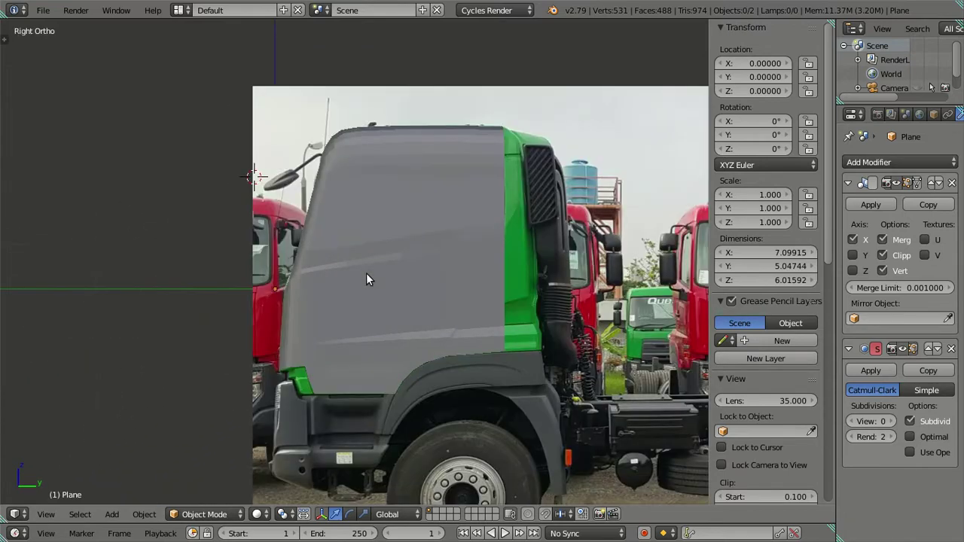
key(z)
scroll(366, 272, up, 4)
shift+middle_drag(446, 256, 431, 295)
key(Tab)
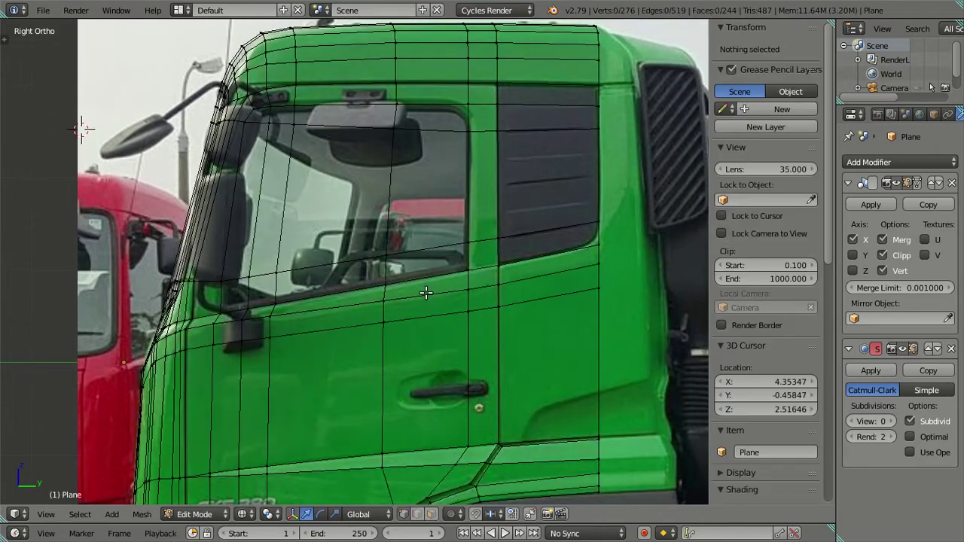
shift+middle_drag(448, 259, 429, 279)
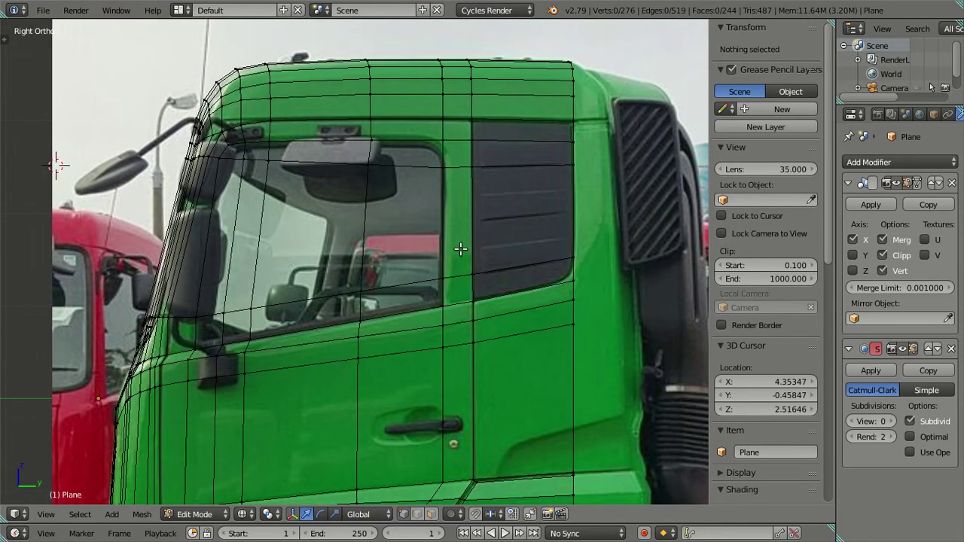
scroll(467, 246, up, 1)
shift+middle_drag(471, 243, 454, 276)
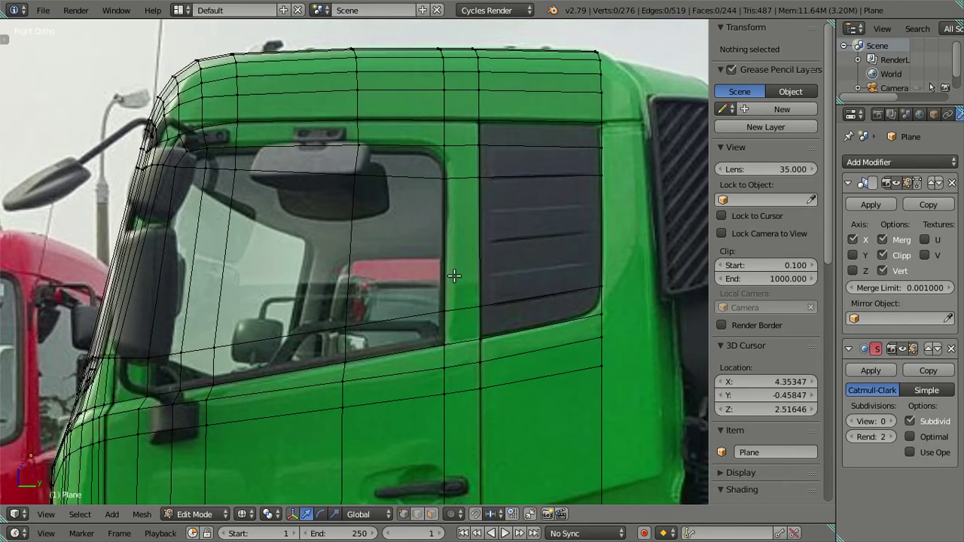
key(KP_1)
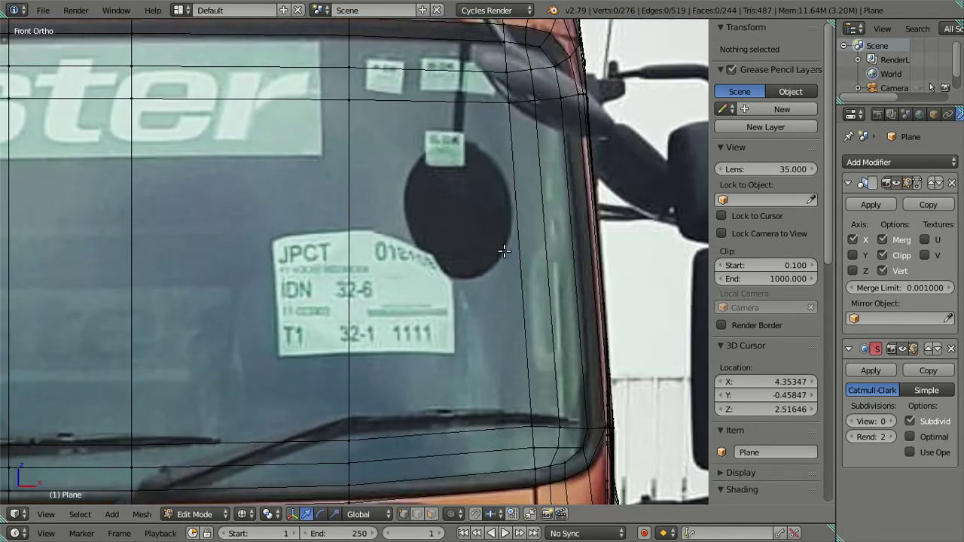
scroll(502, 263, up, 2)
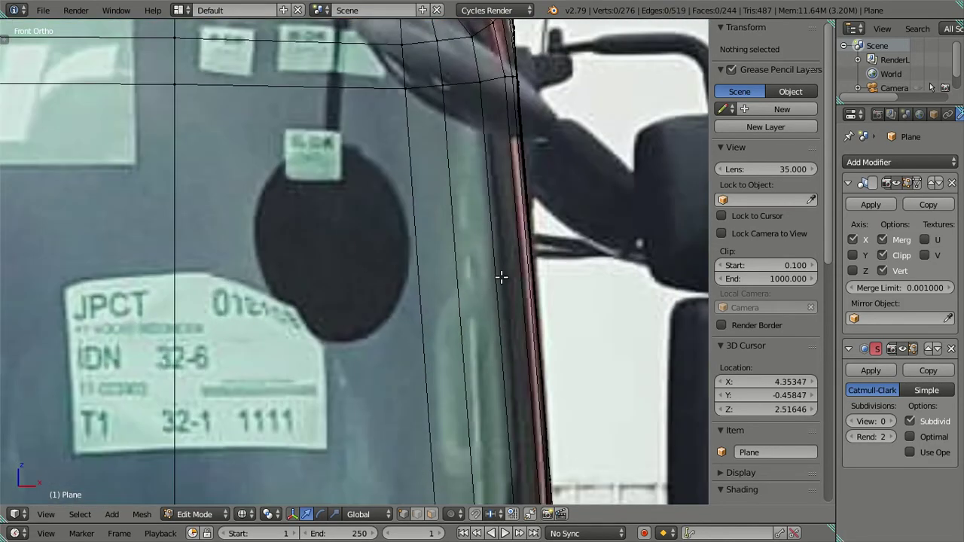
scroll(501, 277, down, 3)
scroll(464, 339, up, 2)
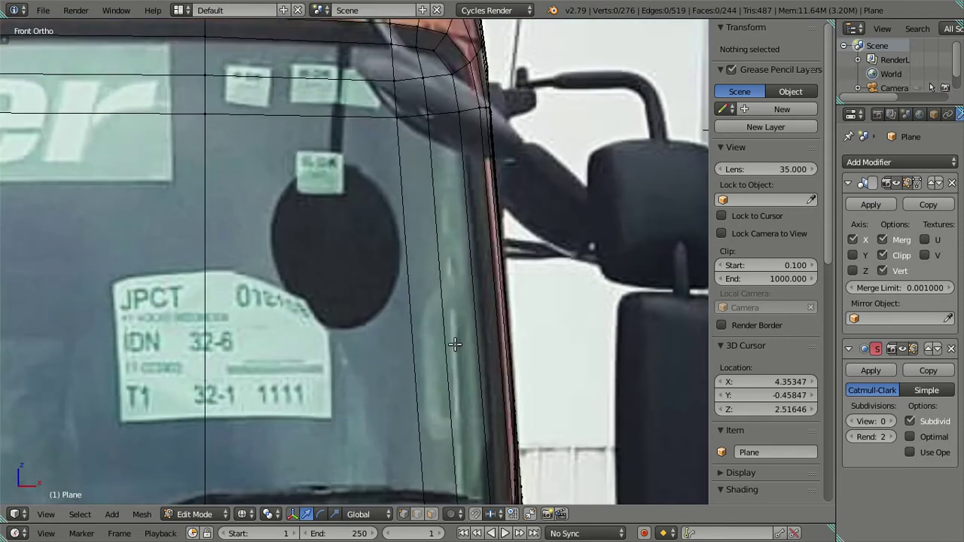
key(ctrl+r)
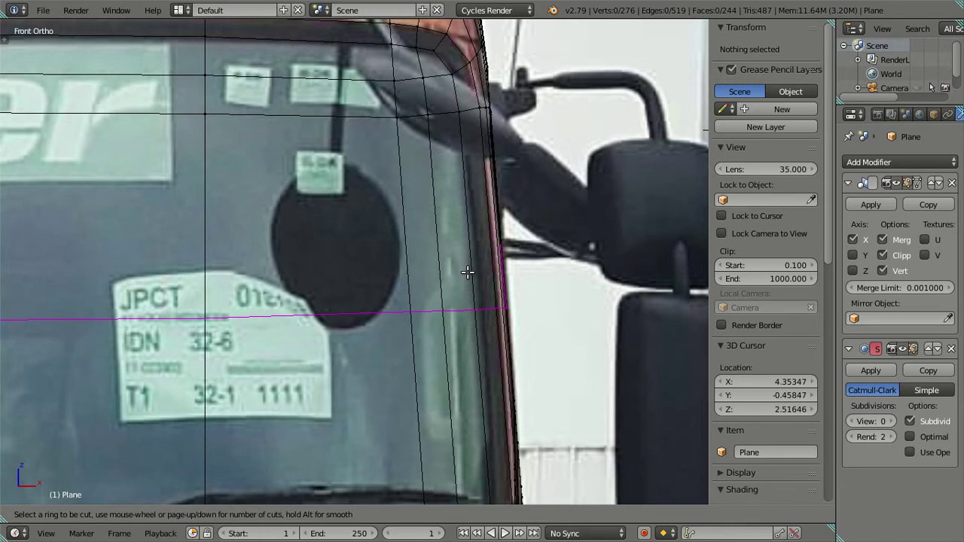
Step: From the side view, add a horizontal edge loop across the side window at mid-height, raising the mesh to 293 vertices
key(Escape)
key(KP_3)
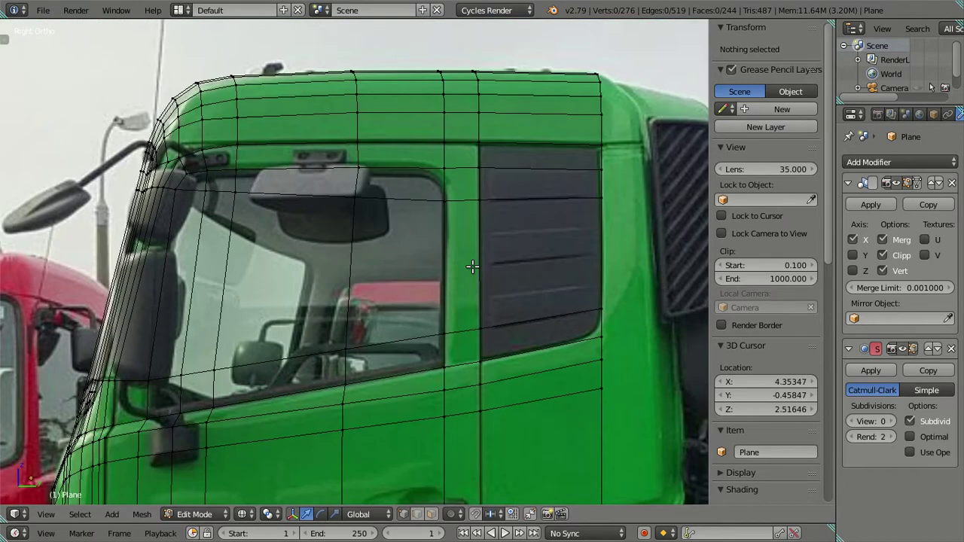
key(ctrl+r)
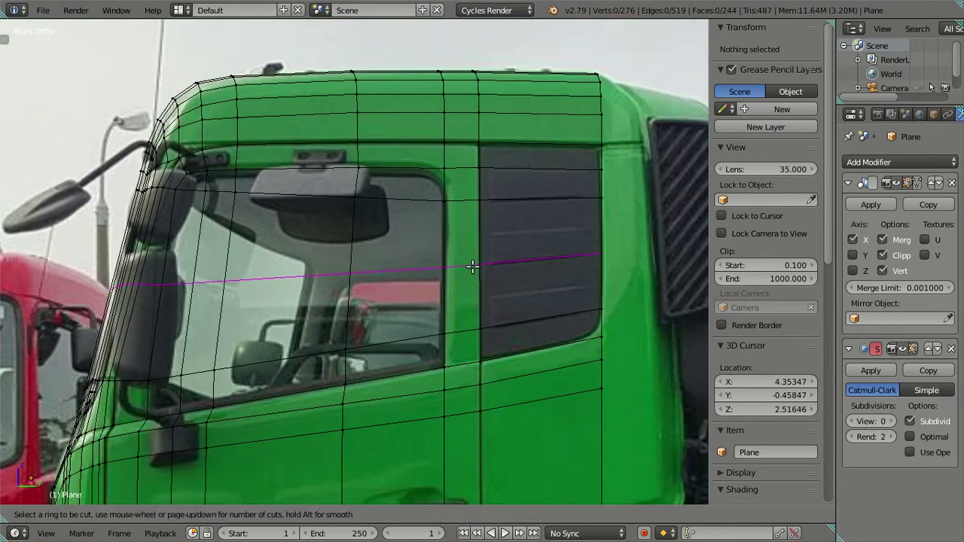
click(472, 265)
click(475, 267)
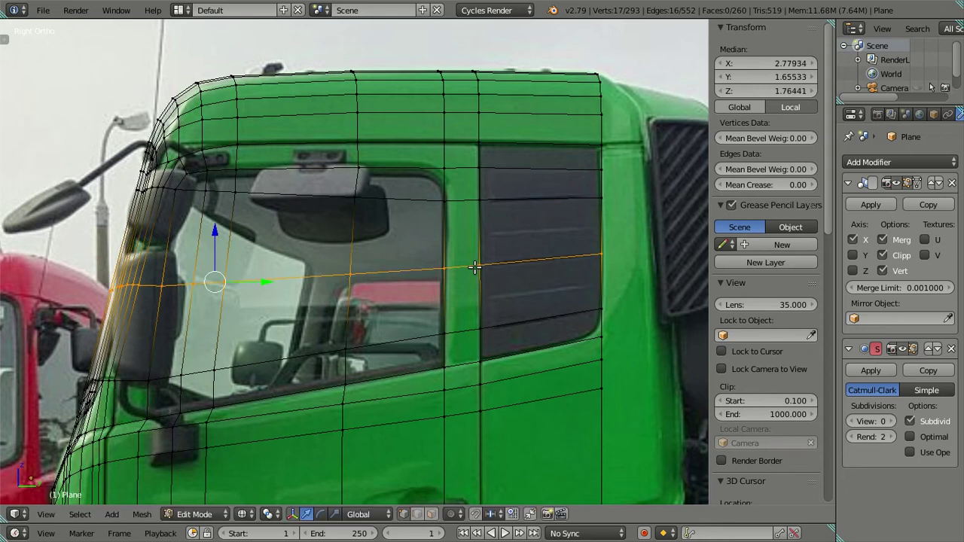
scroll(539, 294, up, 2)
key(a)
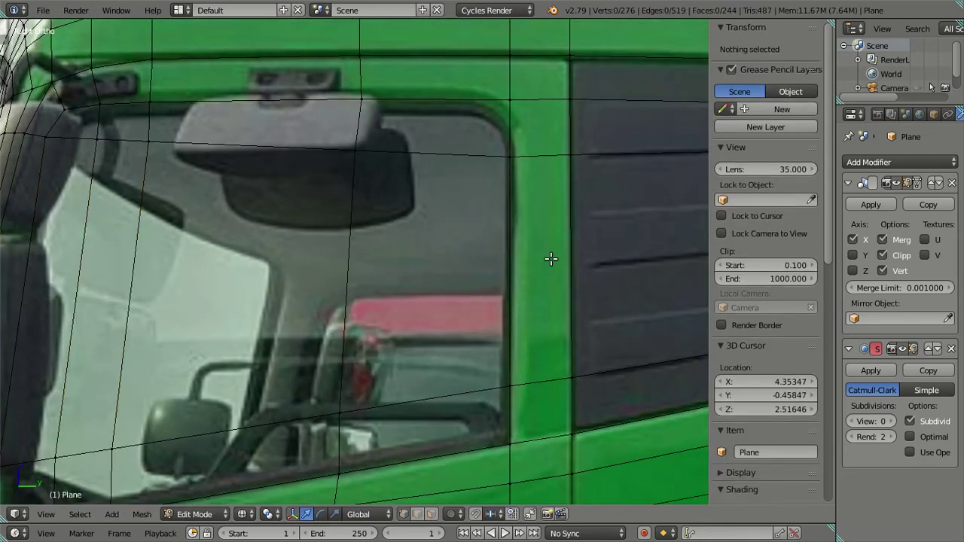
key(ctrl+r)
click(551, 259)
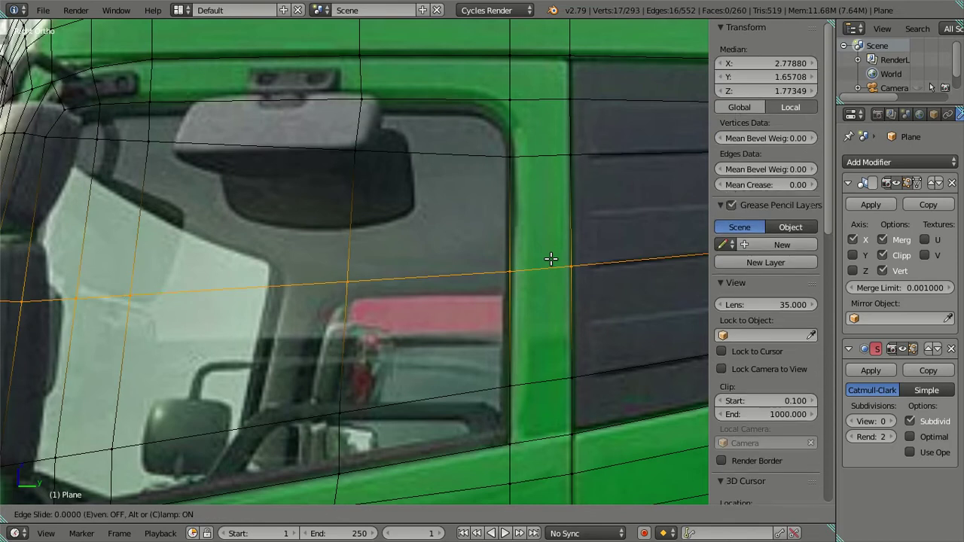
click(518, 293)
key(KP_1)
scroll(518, 293, up, 2)
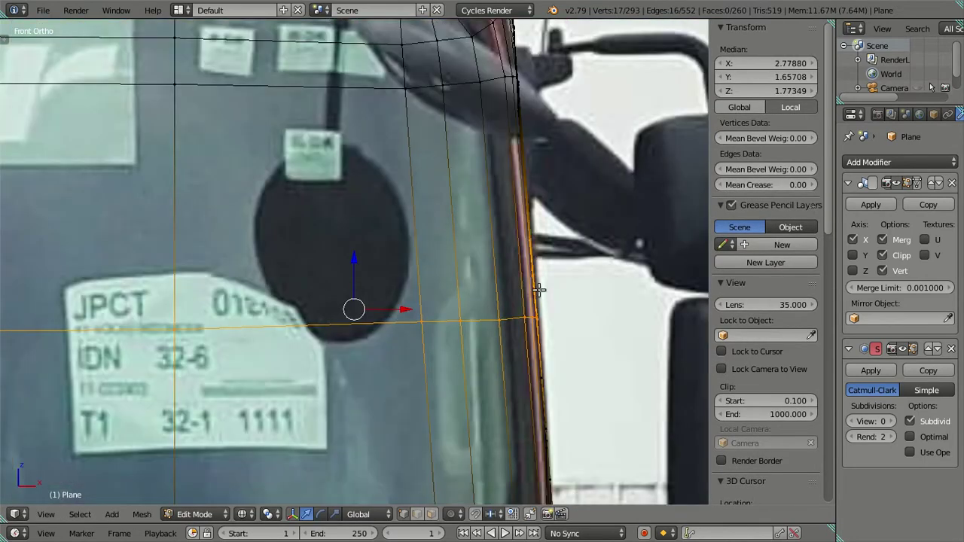
Step: Select the vertex at the window pillar and slide it leftward along its edge
scroll(540, 290, up, 2)
scroll(428, 298, up, 1)
right_click(397, 334)
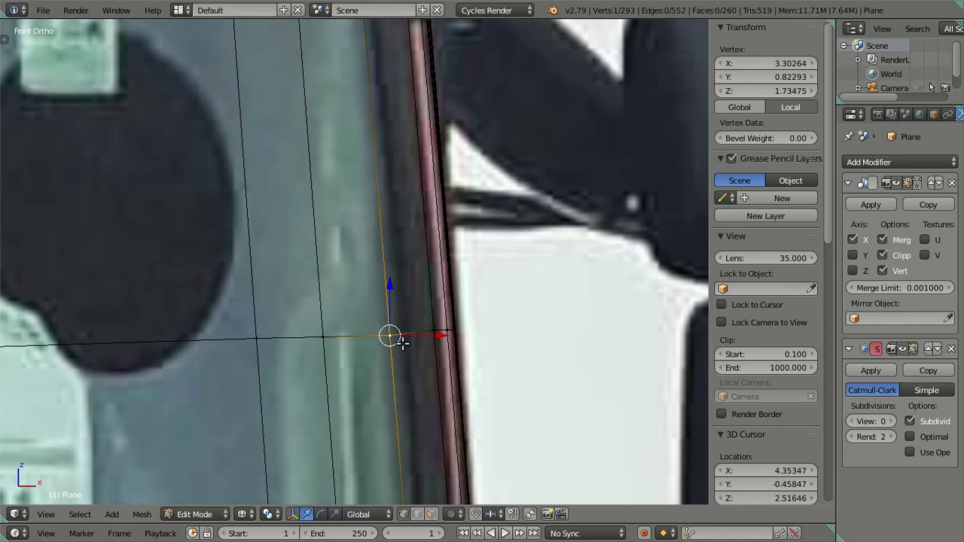
scroll(403, 342, down, 3)
scroll(400, 333, down, 3)
key(z)
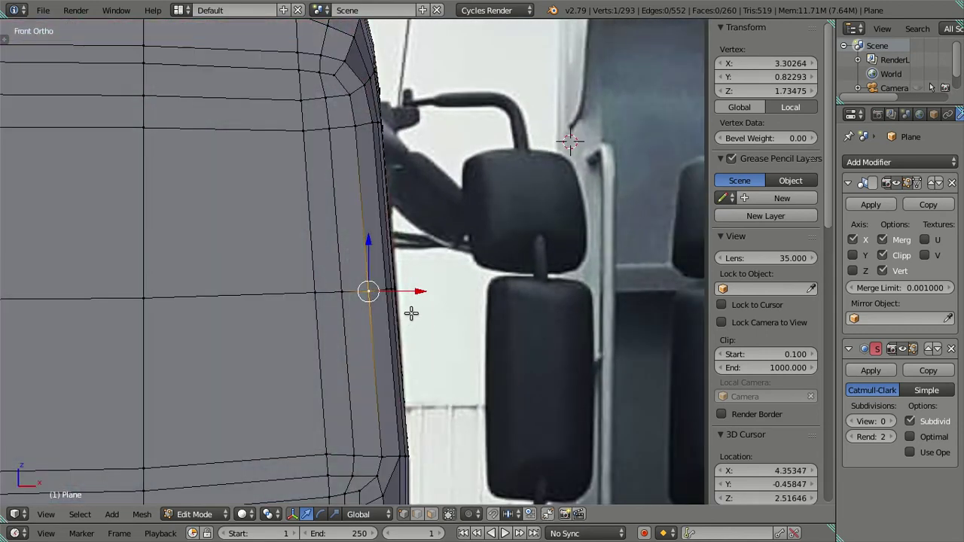
scroll(409, 315, up, 1)
scroll(408, 315, down, 3)
scroll(399, 319, down, 2)
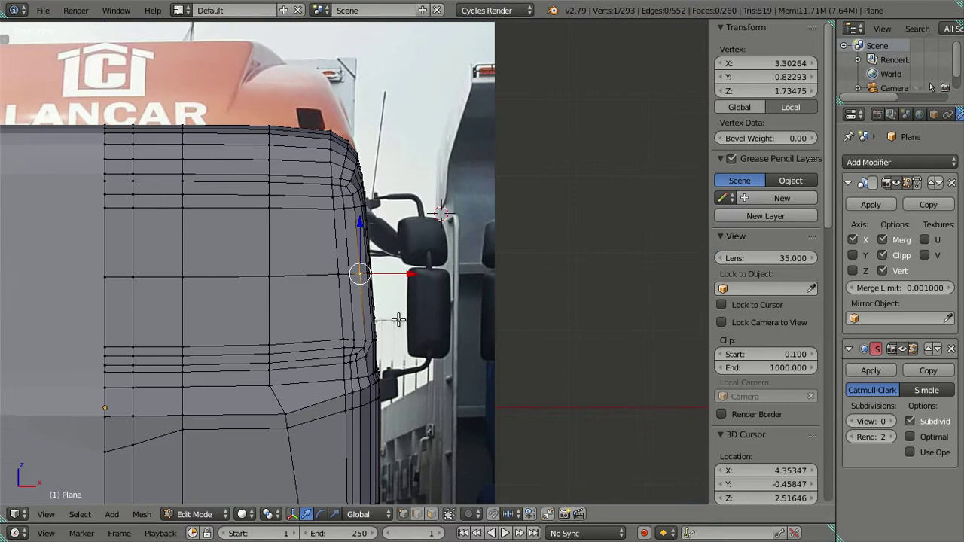
scroll(397, 319, up, 1)
scroll(376, 313, up, 1)
key(g)
key(g)
click(337, 287)
Step: Shift several vertices of the new row sideways along X toward the pillar over the reference photo
shift+right_click(375, 282)
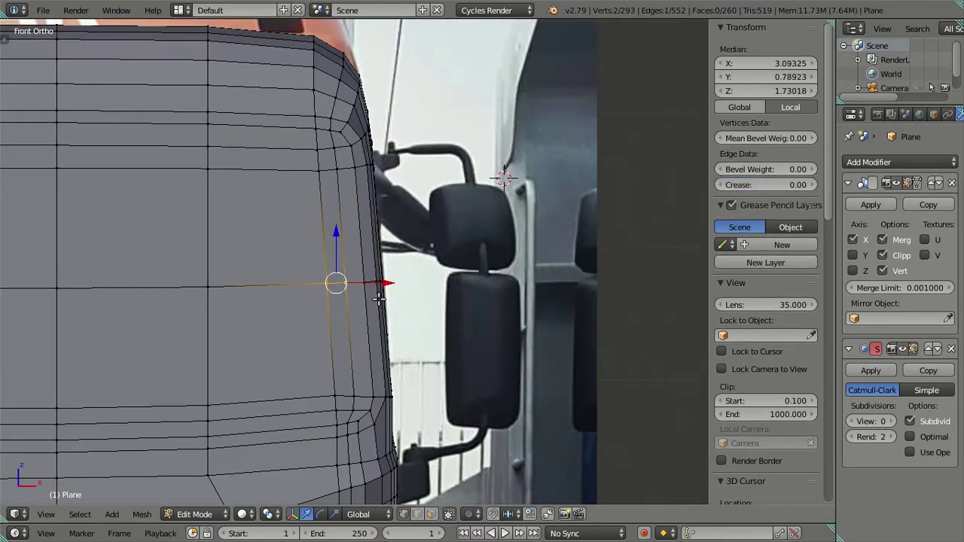
key(z)
scroll(399, 323, up, 4)
shift+right_click(380, 310)
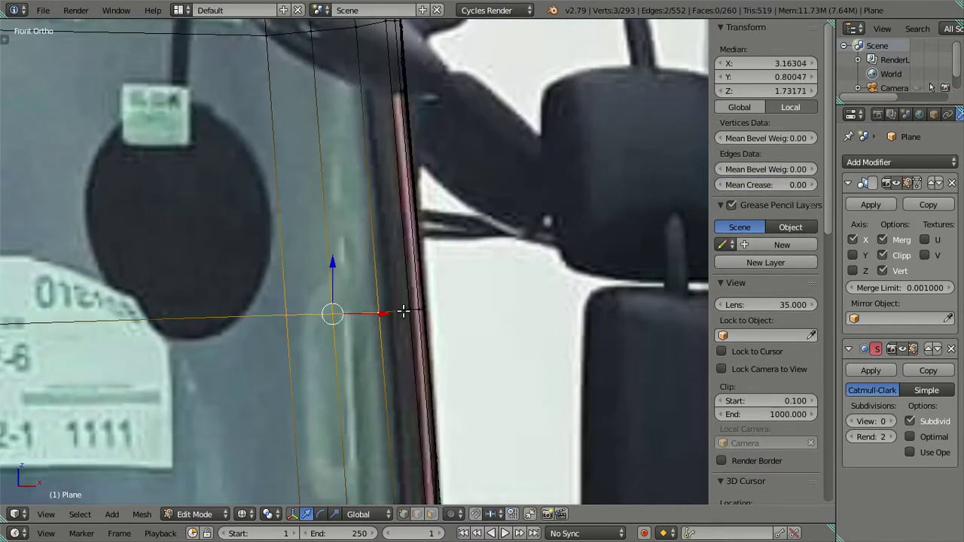
scroll(406, 317, up, 2)
drag(374, 338, 385, 340)
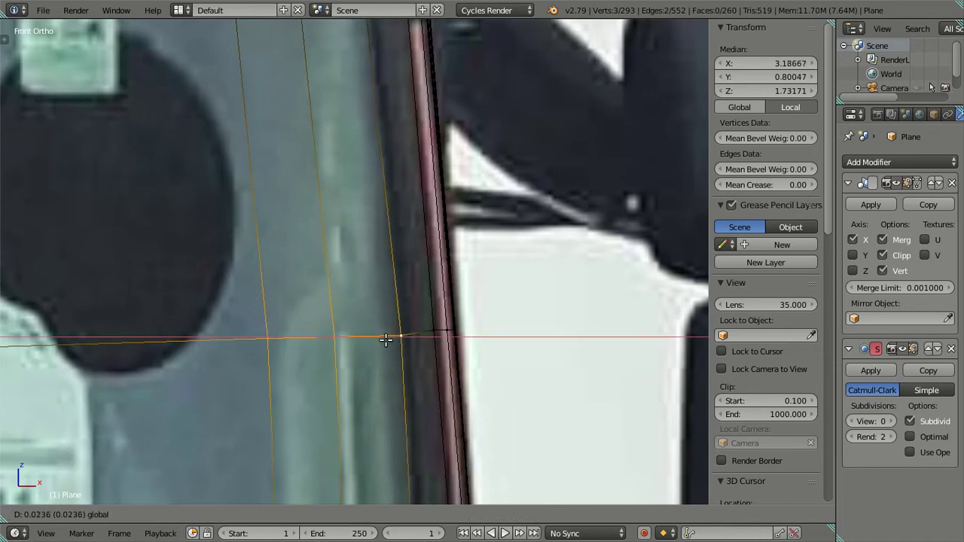
click(385, 339)
shift+right_click(334, 336)
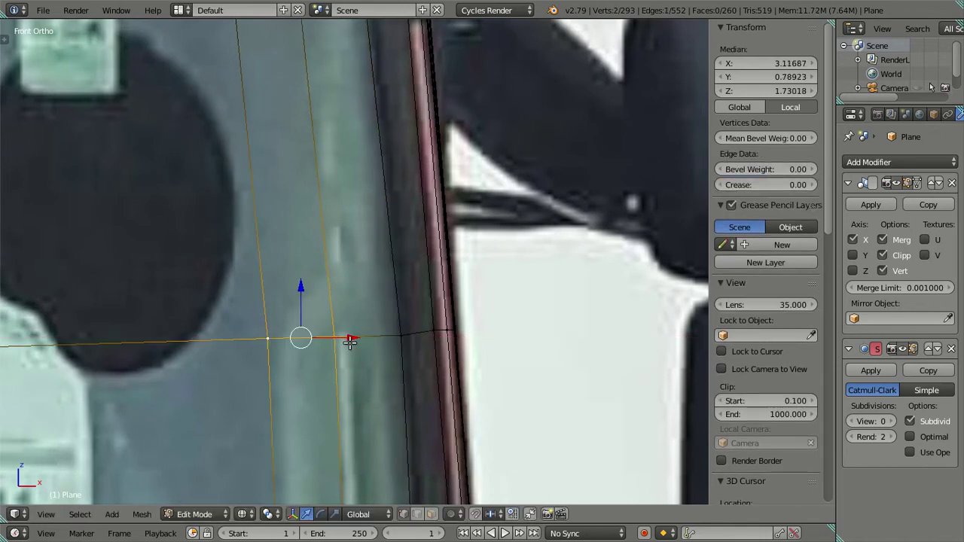
drag(348, 337, 335, 335)
click(335, 336)
shift+right_click(310, 338)
shift+right_click(325, 336)
shift+right_click(390, 335)
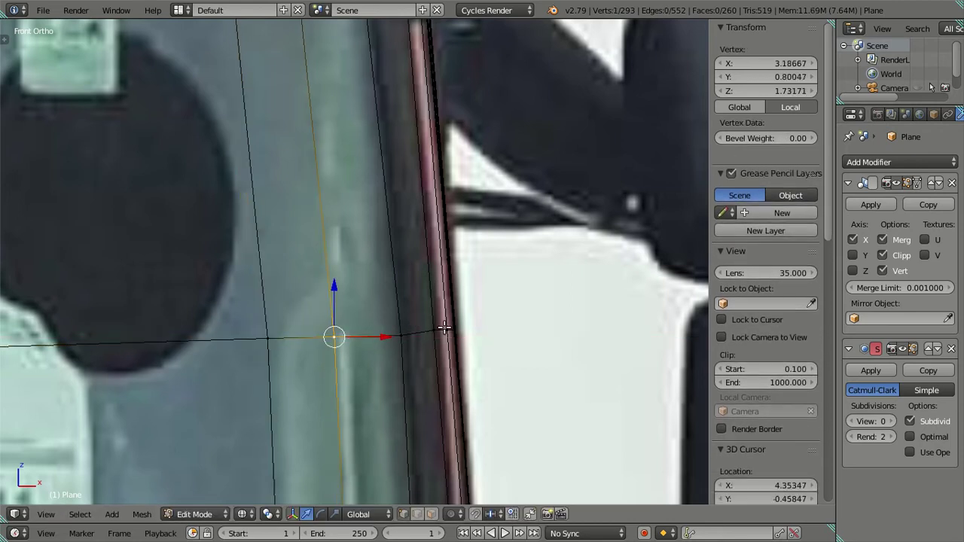
click(373, 336)
Step: Nudge the outer pillar vertex outward along X and check the smoothed cab from the front
right_click(393, 336)
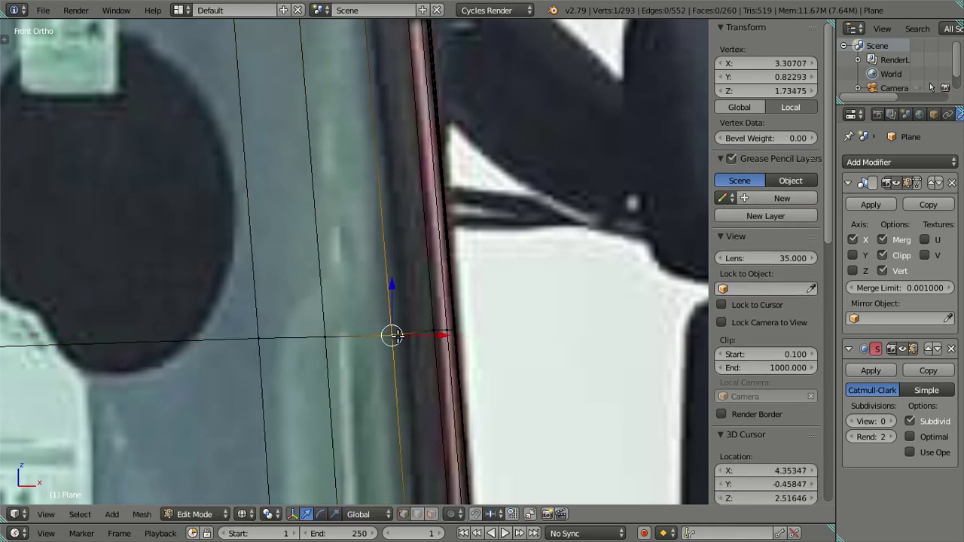
drag(430, 335, 434, 331)
scroll(434, 333, down, 4)
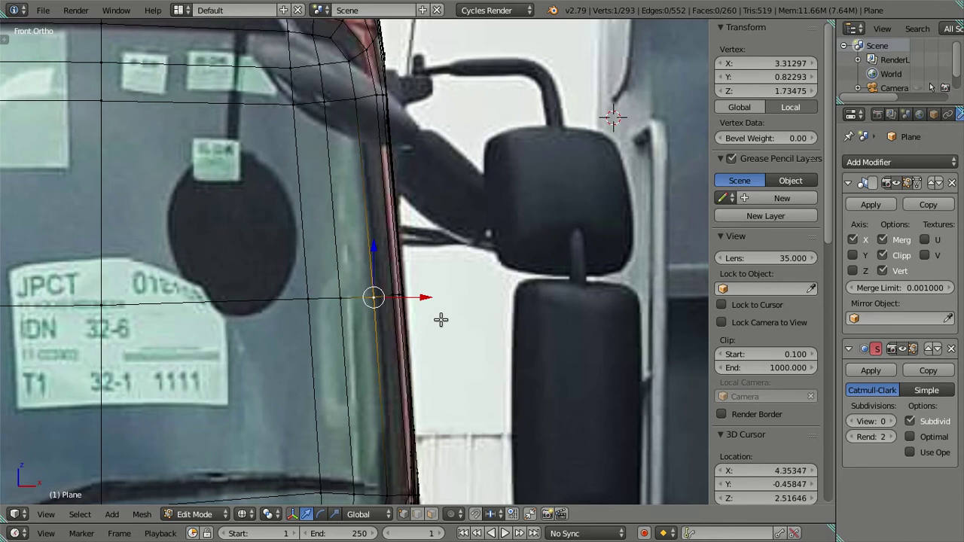
scroll(262, 221, up, 1)
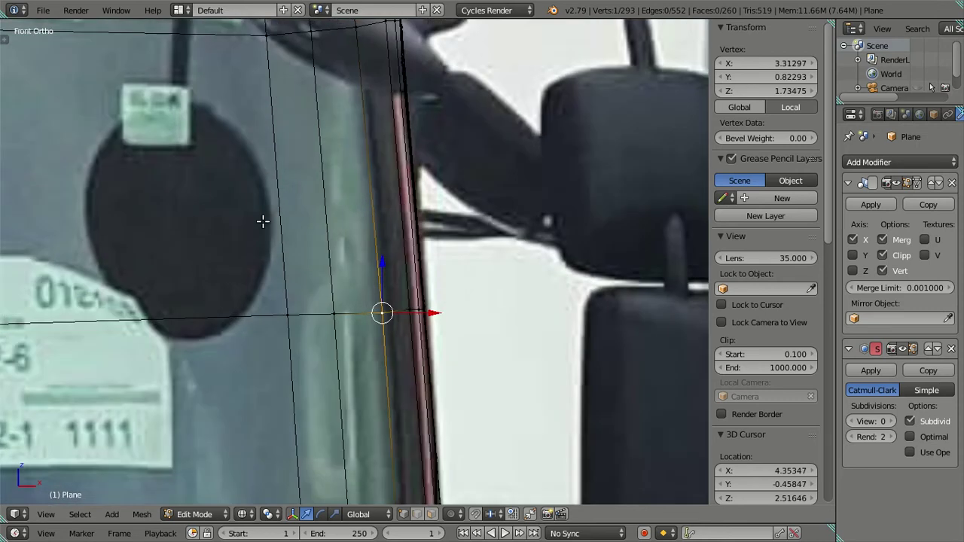
scroll(263, 222, down, 3)
key(z)
scroll(510, 276, up, 5)
scroll(510, 276, down, 3)
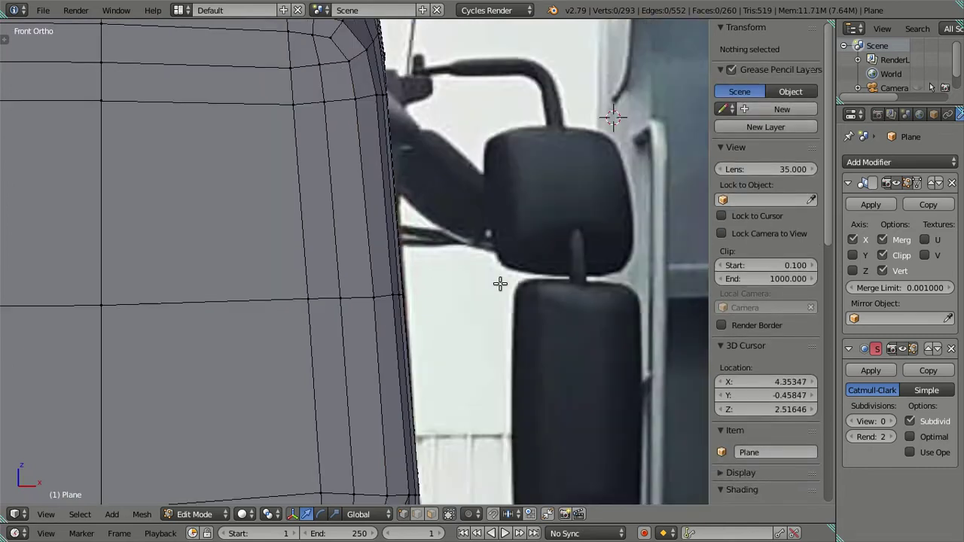
key(Tab)
mouse_move(453, 296)
middle_down()
mouse_move(418, 307)
mouse_move(307, 294)
mouse_move(304, 281)
middle_up()
key(KP_1)
key(z)
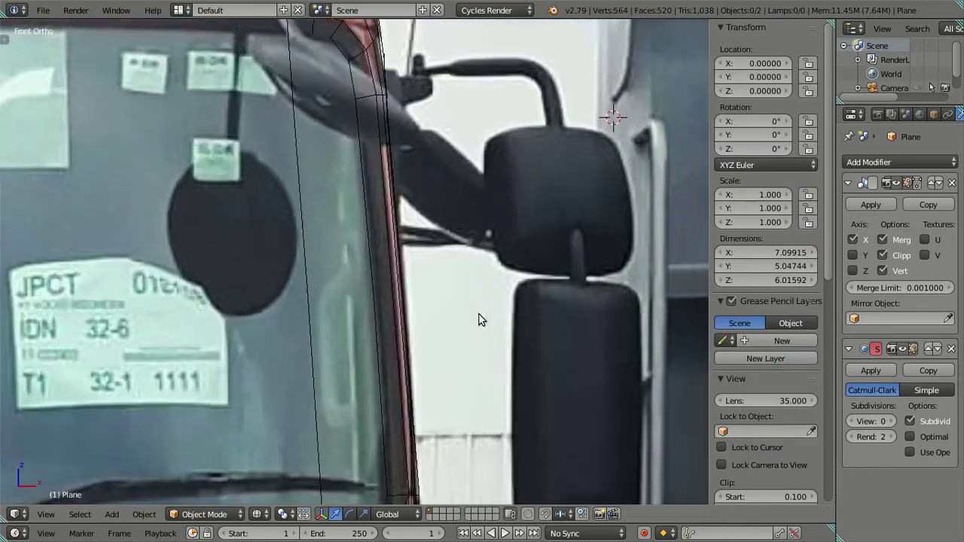
scroll(477, 318, up, 4)
key(z)
key(z)
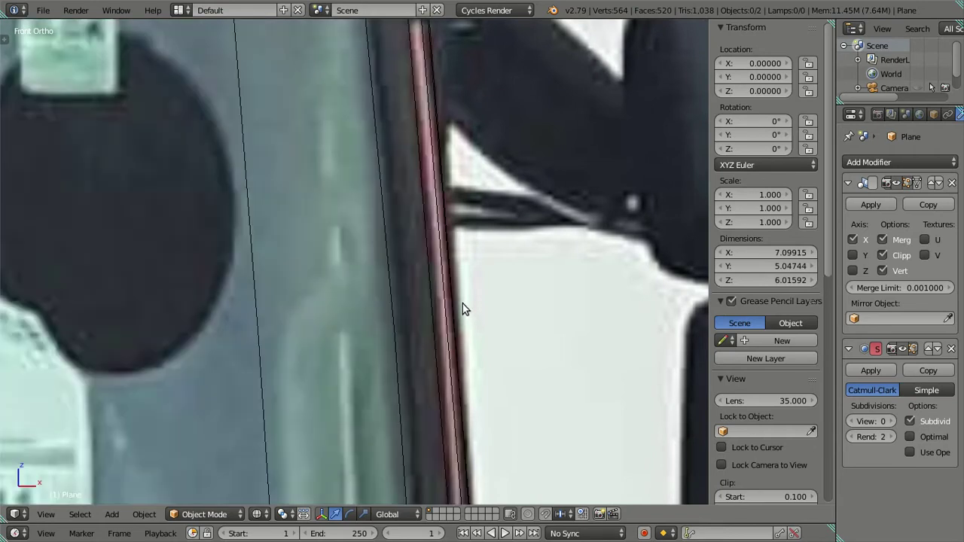
key(z)
Step: Try raising the vertex beside the pillar, cancel the move, and deselect all
key(Tab)
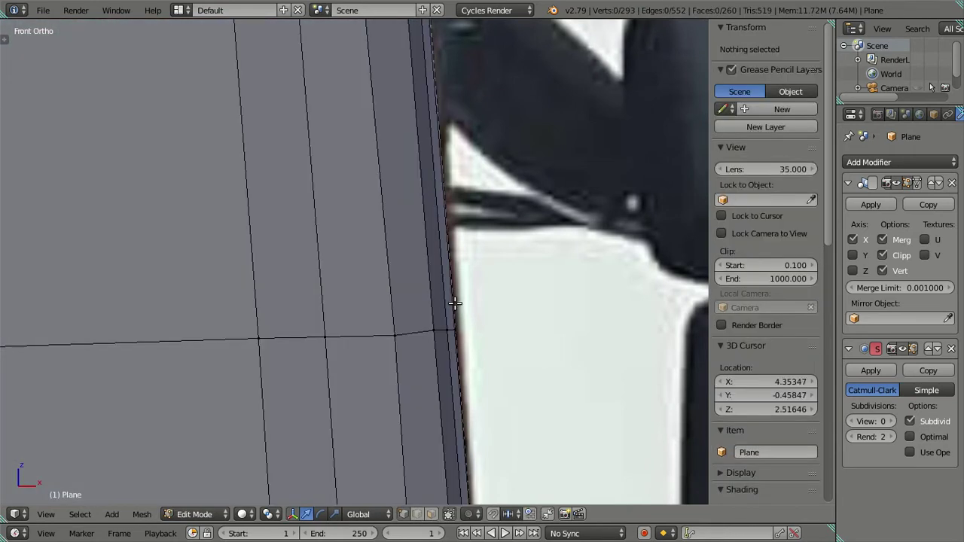
right_click(394, 334)
alt+right_click(325, 336)
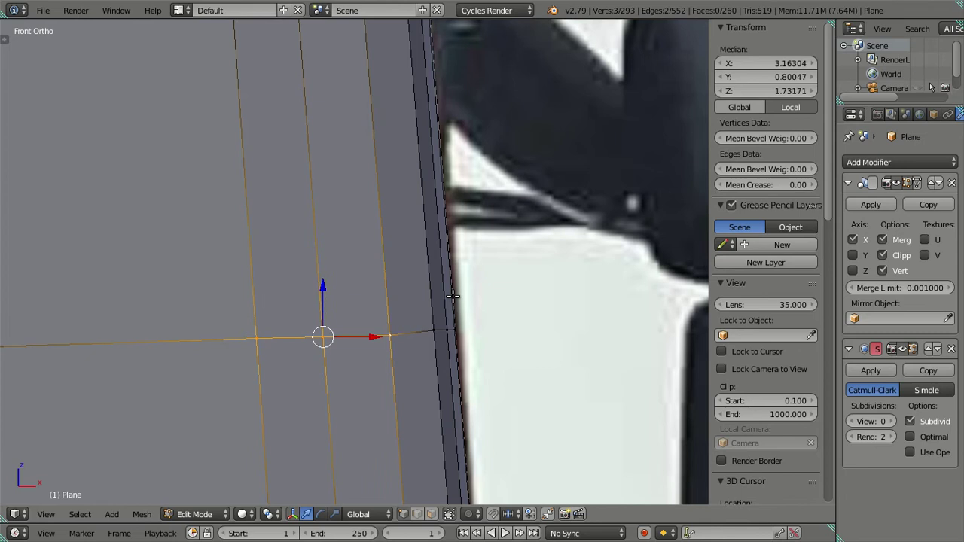
key(z)
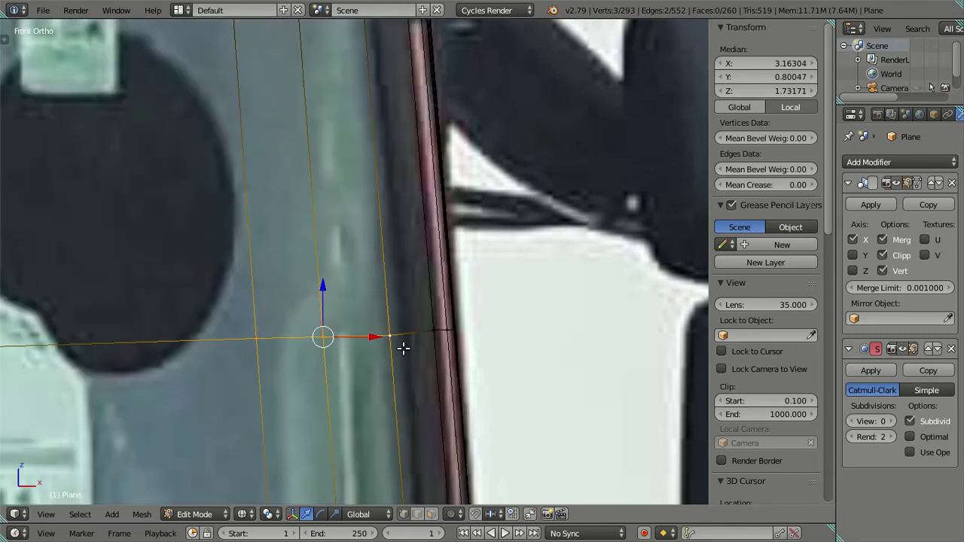
scroll(402, 345, up, 1)
key(a)
right_click(397, 348)
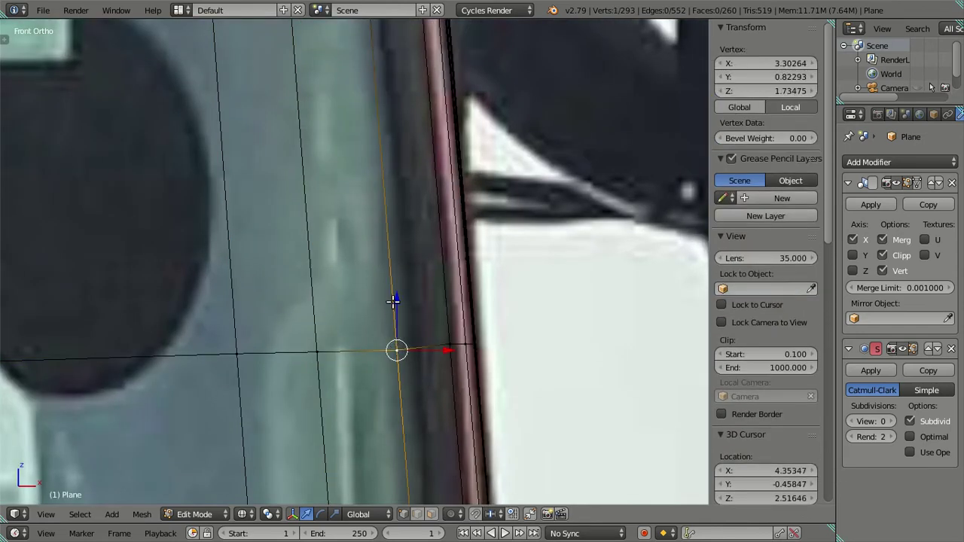
drag(393, 299, 393, 297)
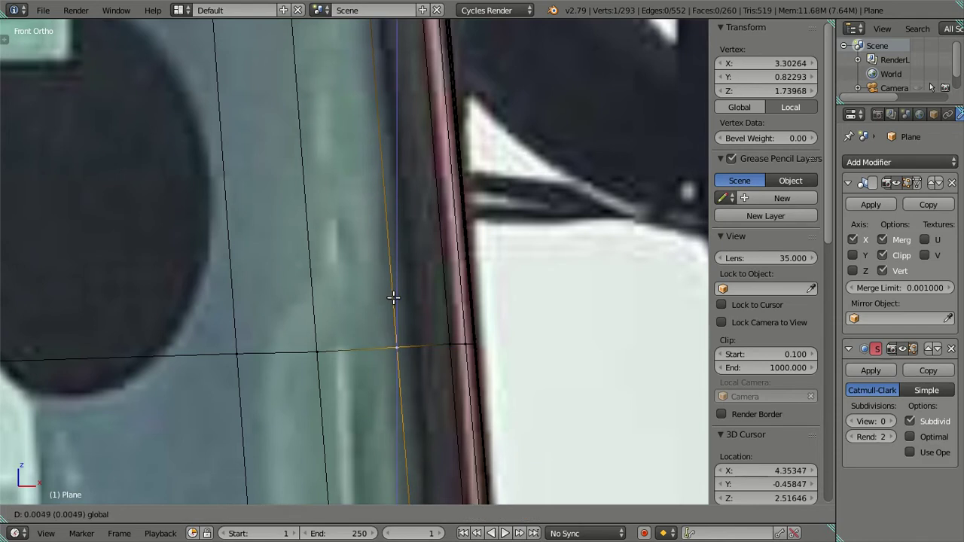
right_click(393, 298)
key(a)
key(z)
scroll(462, 341, down, 2)
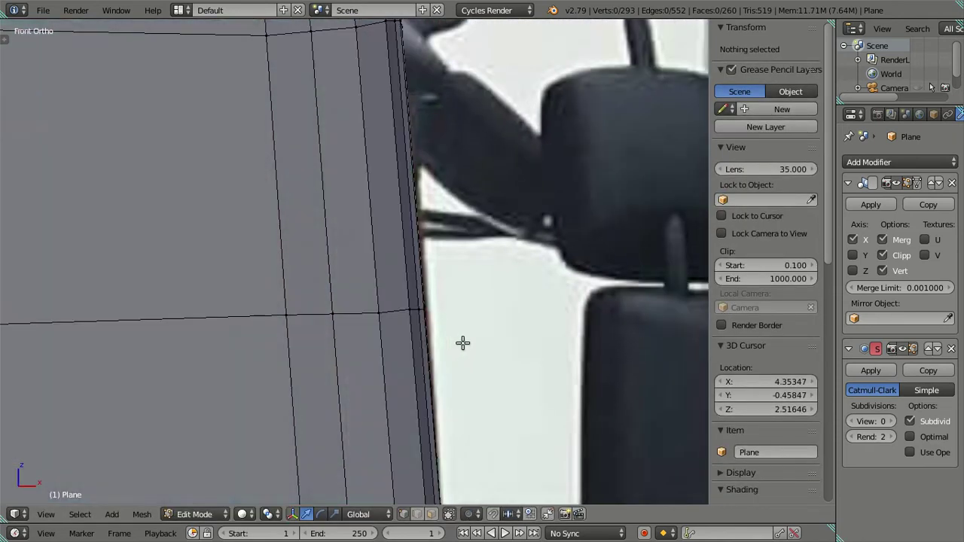
scroll(462, 340, down, 1)
scroll(462, 335, down, 1)
scroll(462, 332, up, 2)
scroll(467, 331, down, 2)
Step: Select the horizontal side edge loop and slide it outward along X onto the windshield pillar
middle_drag(467, 331, 422, 349)
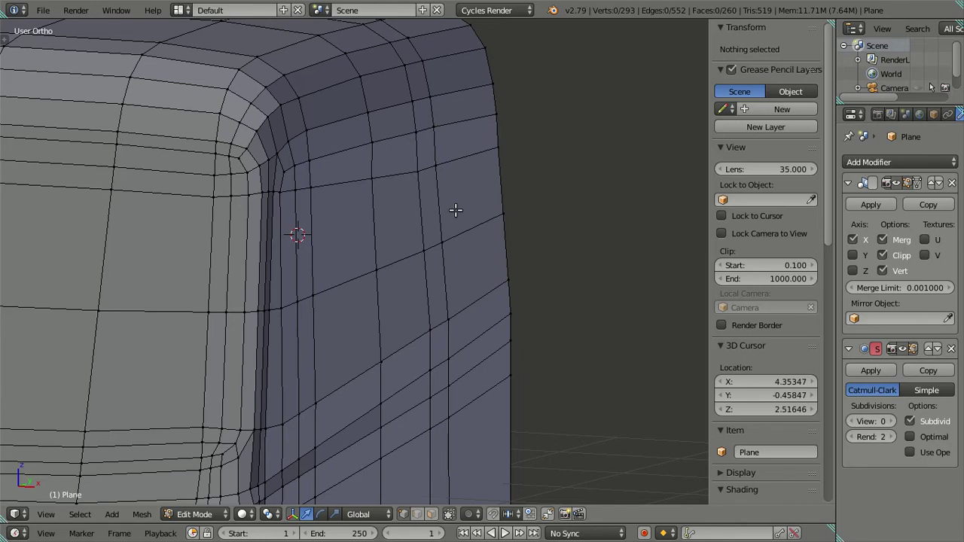
key(KP_1)
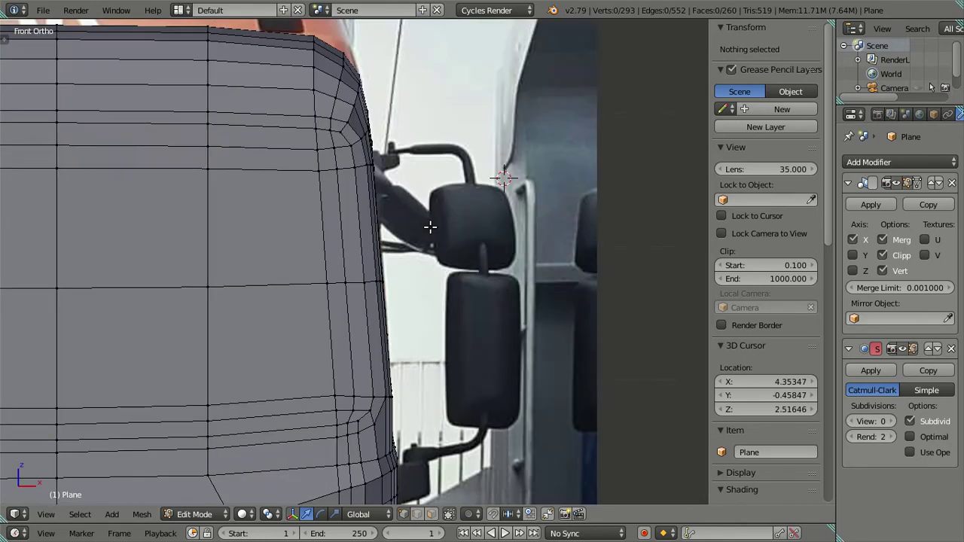
key(z)
scroll(429, 227, up, 2)
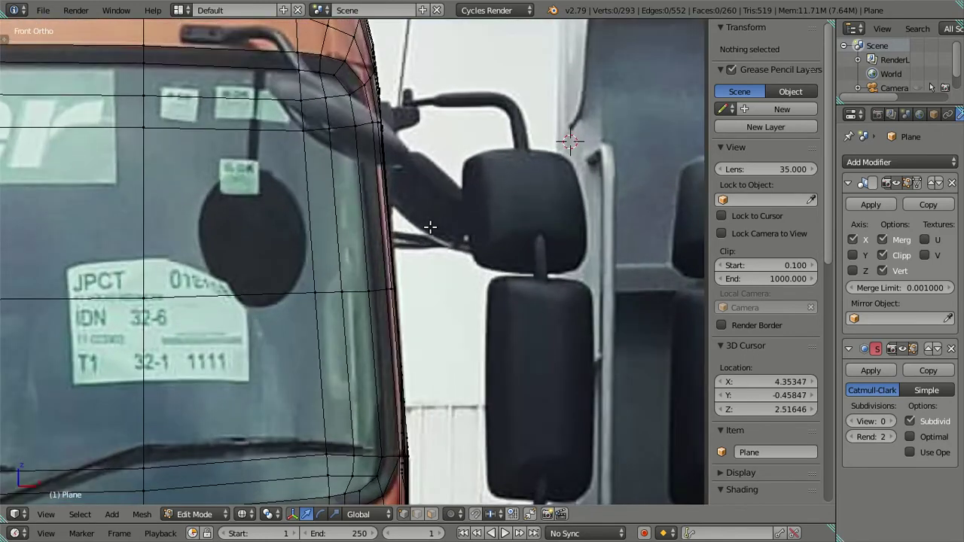
scroll(430, 227, up, 2)
scroll(392, 307, up, 1)
scroll(392, 307, up, 1)
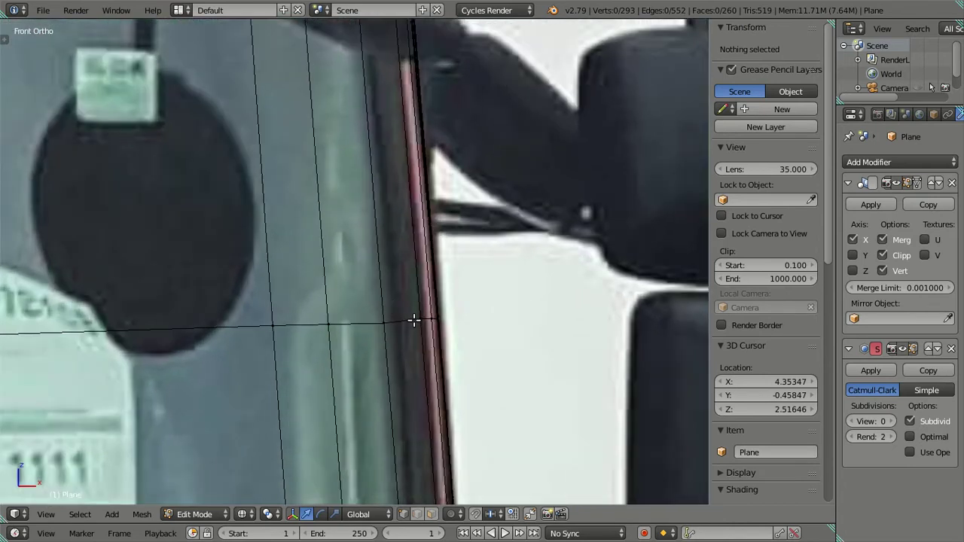
scroll(414, 320, down, 5)
scroll(415, 317, down, 1)
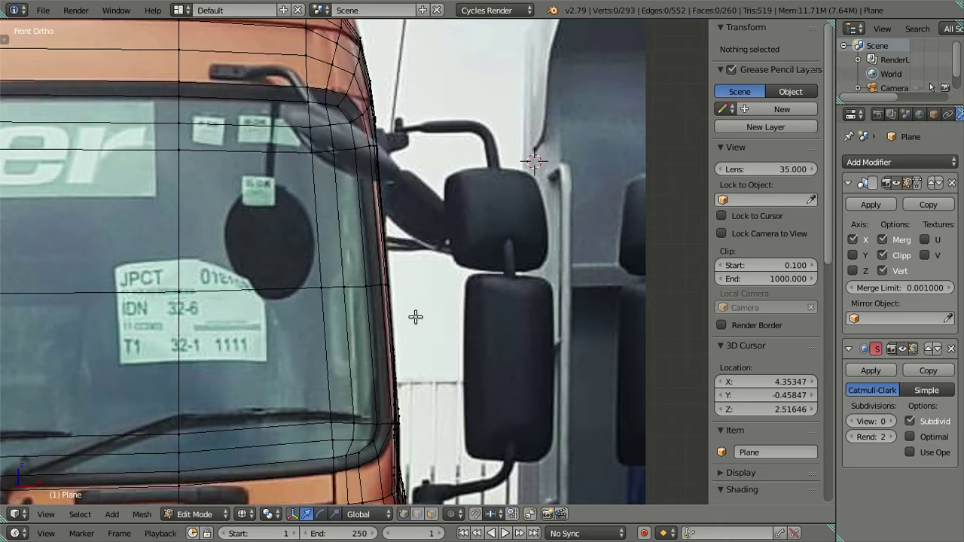
scroll(447, 426, up, 3)
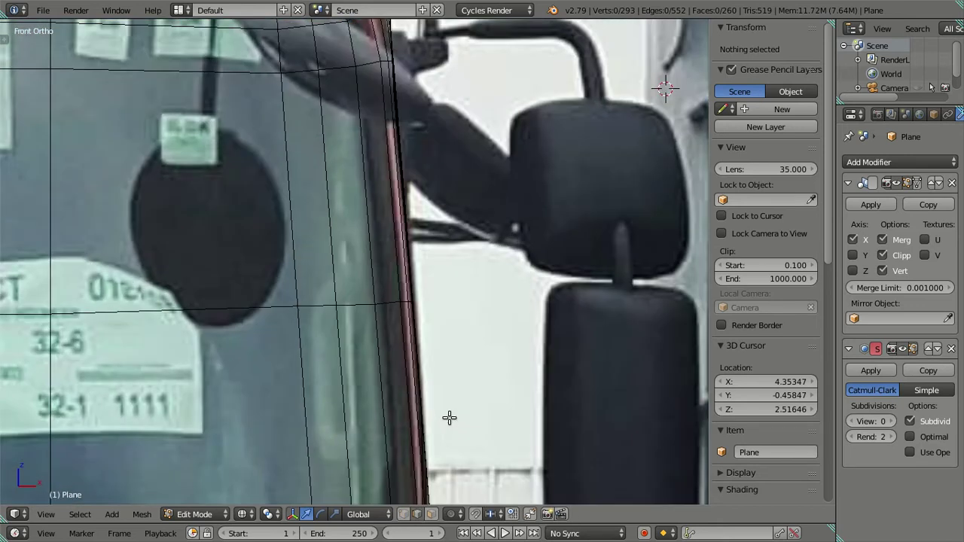
scroll(444, 367, up, 2)
scroll(443, 365, up, 1)
scroll(401, 347, down, 3)
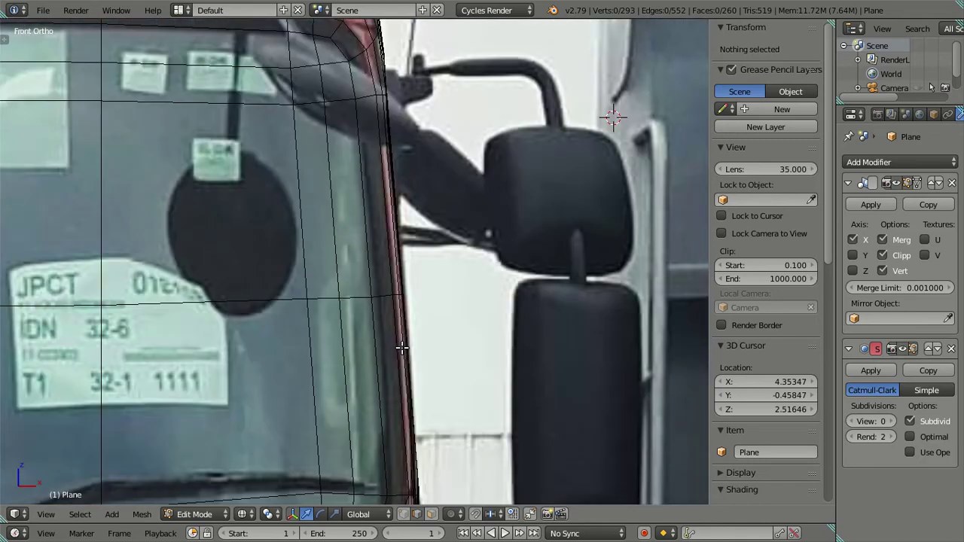
scroll(370, 316, down, 2)
scroll(368, 315, up, 2)
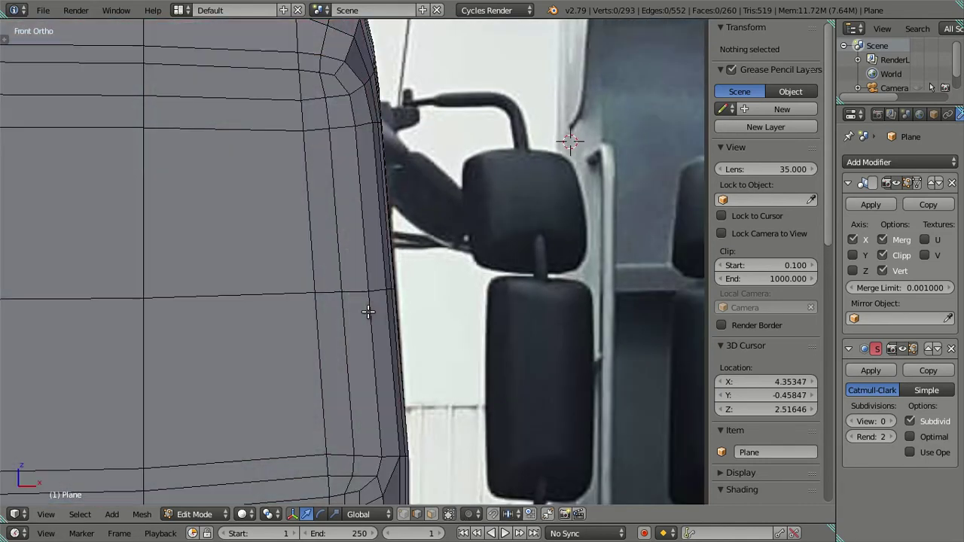
mouse_move(367, 313)
middle_down()
mouse_move(409, 307)
mouse_move(366, 308)
mouse_move(402, 294)
middle_up()
right_click(426, 258)
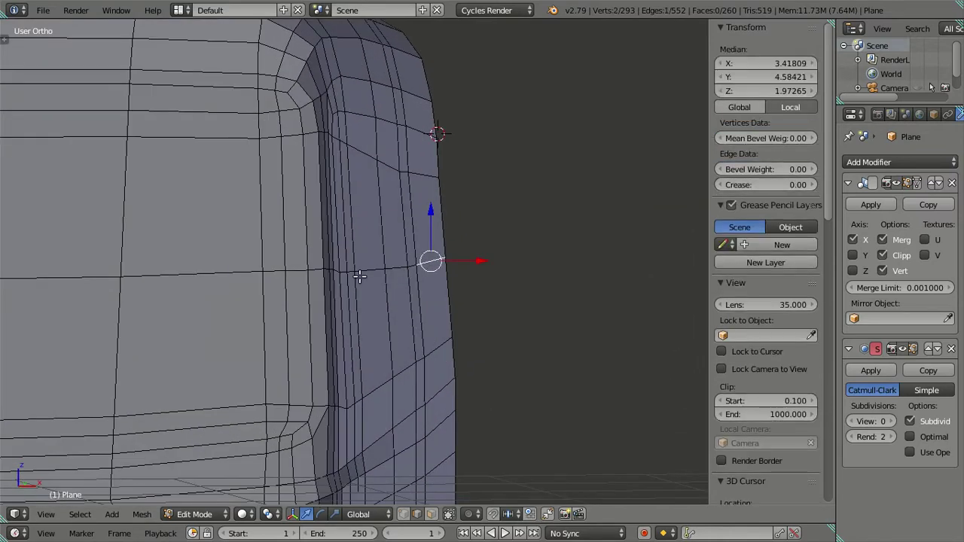
alt+right_click(275, 268)
key(KP_1)
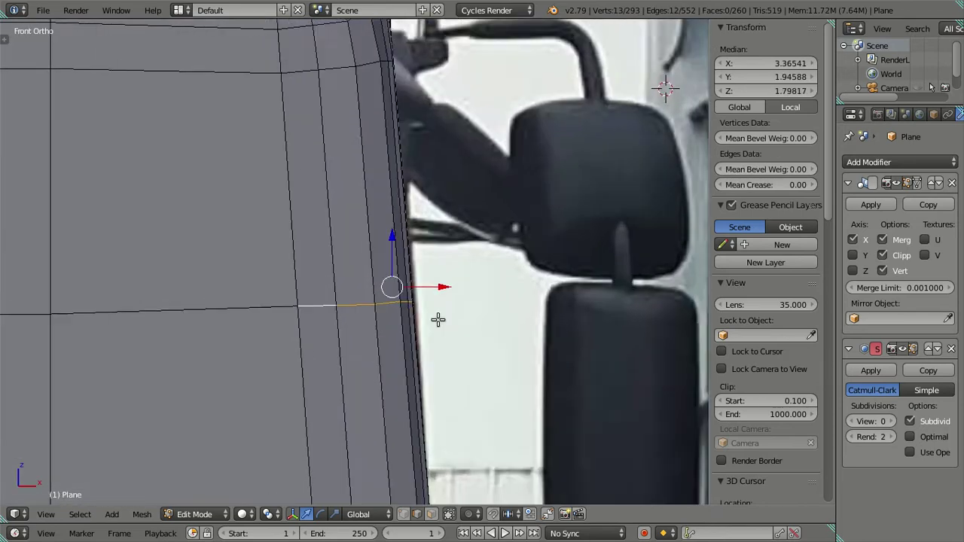
scroll(448, 316, up, 3)
scroll(454, 314, up, 3)
mouse_move(515, 336)
mouse_down()
mouse_move(576, 336)
mouse_move(517, 335)
mouse_up()
scroll(456, 387, down, 1)
scroll(430, 366, down, 1)
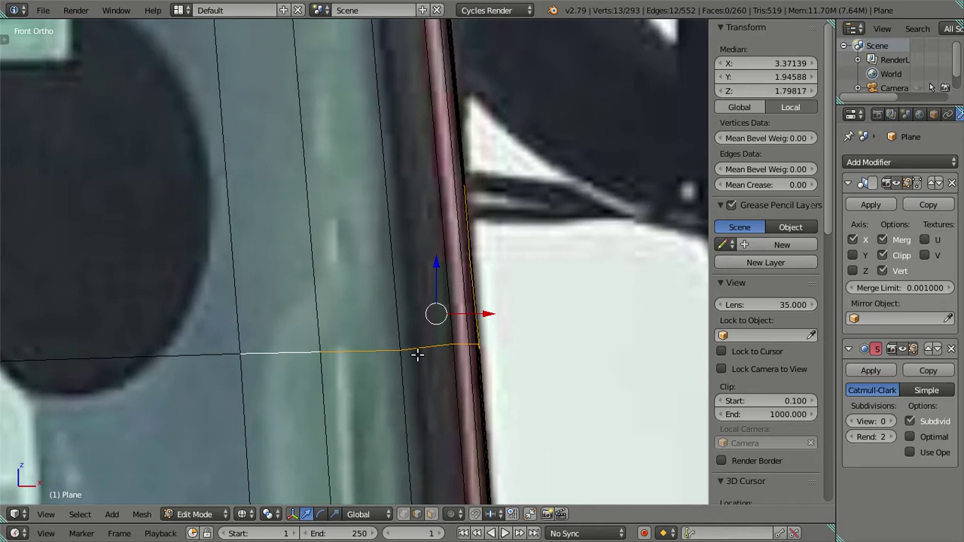
Step: Clear the pillar edge selection and return to Object Mode to view the solid smoothed cab at an angle
right_click(281, 350)
right_click(341, 348)
scroll(431, 379, down, 4)
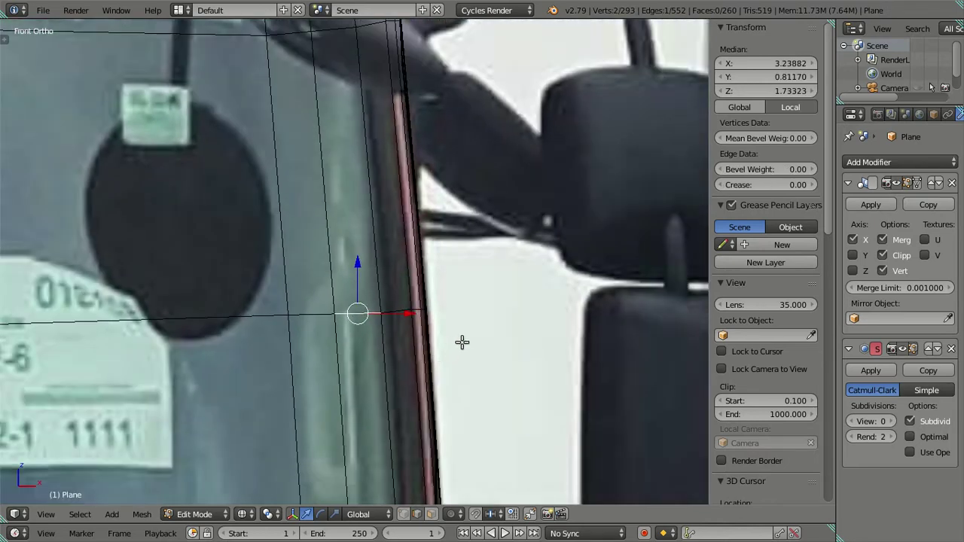
key(a)
key(z)
scroll(477, 318, down, 1)
scroll(478, 317, down, 3)
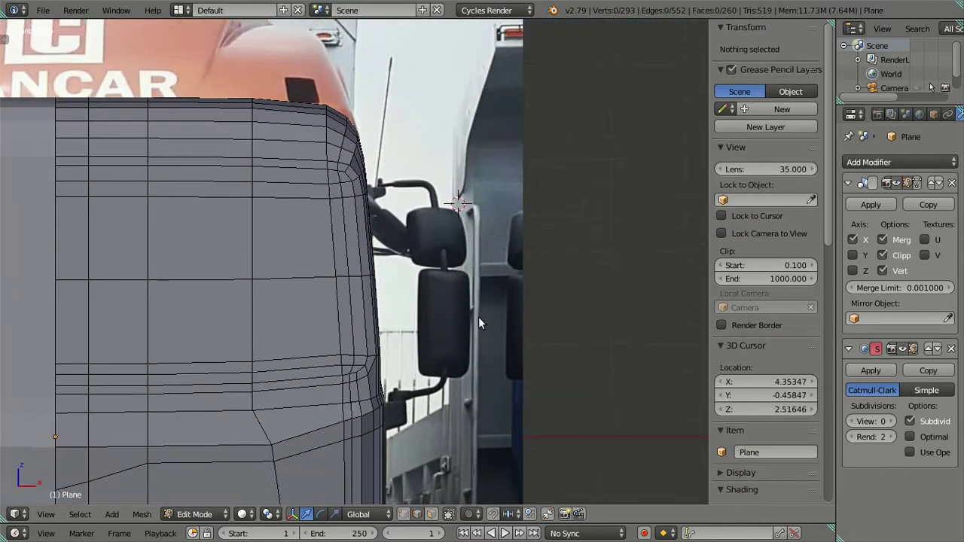
key(Tab)
mouse_move(449, 295)
middle_down()
mouse_move(430, 318)
mouse_move(356, 311)
mouse_move(304, 334)
mouse_move(315, 323)
mouse_move(394, 319)
mouse_move(703, 407)
middle_up()
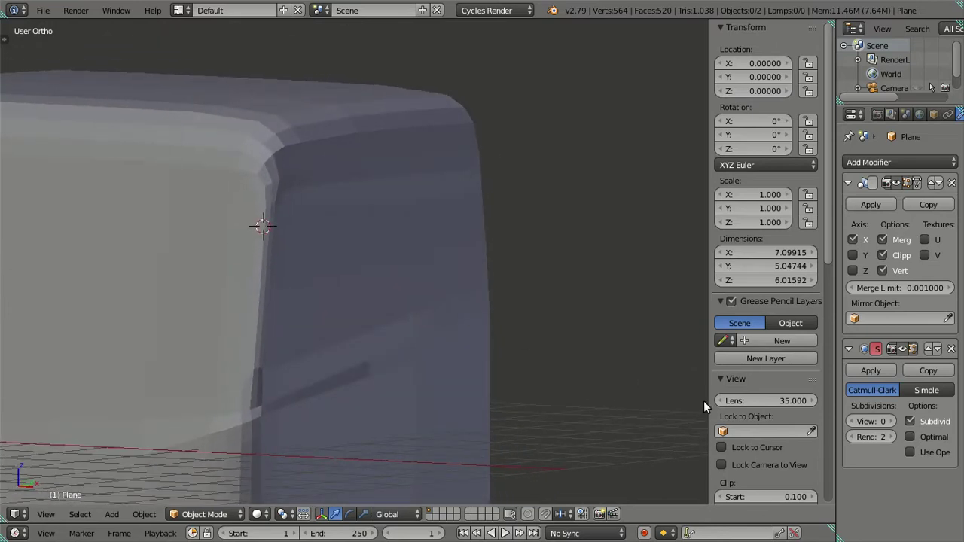
Step: Preview the cab smoothed at subdivision level 2, then return to edge editing with the level back at 0
drag(862, 420, 877, 420)
mouse_move(557, 346)
middle_down()
mouse_move(485, 317)
mouse_move(504, 323)
middle_up()
key(Tab)
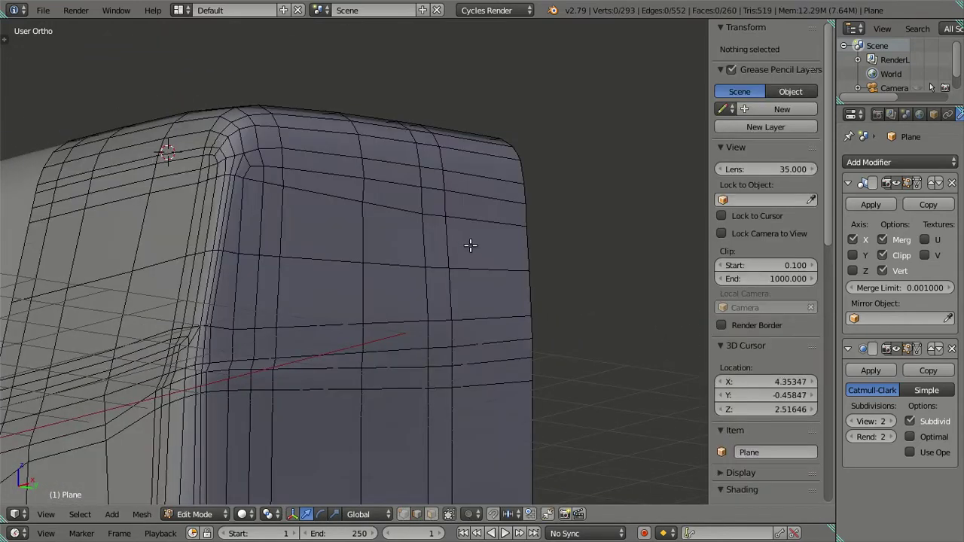
scroll(469, 247, up, 1)
scroll(464, 236, up, 1)
scroll(474, 226, up, 2)
mouse_move(464, 199)
middle_down()
mouse_move(419, 249)
mouse_move(463, 251)
middle_up()
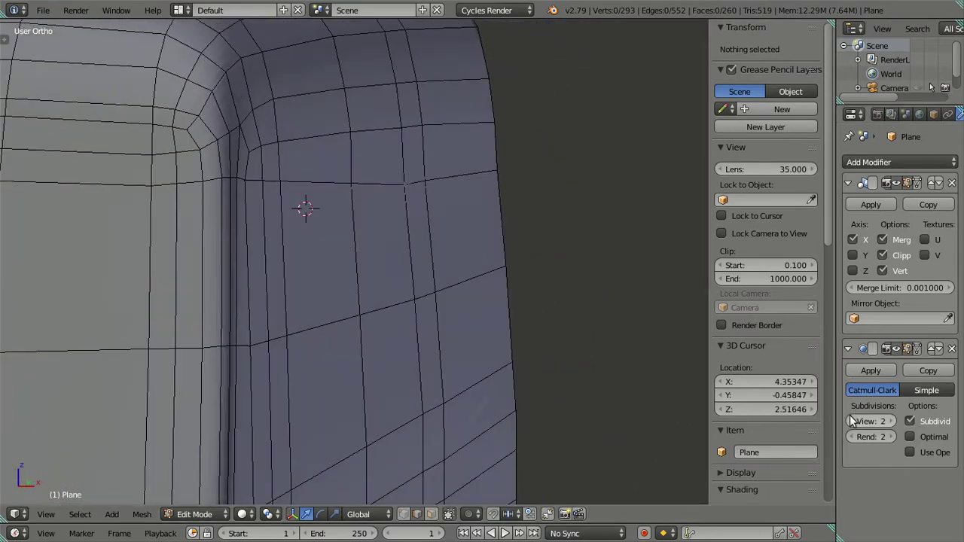
drag(873, 421, 854, 421)
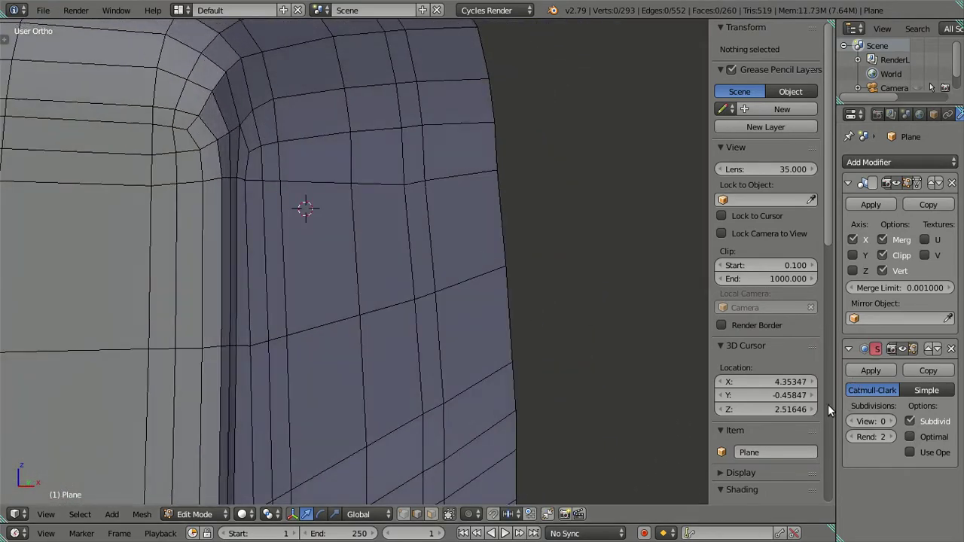
Step: Select the lower and upper edge loops at the cab's side corner
alt+right_click(481, 235)
alt+right_click(488, 228)
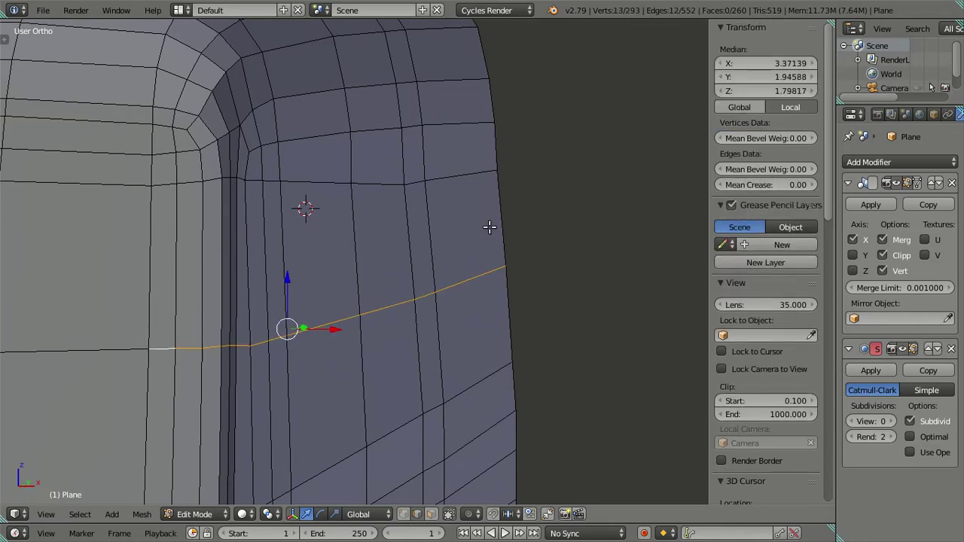
key(ctrl+z)
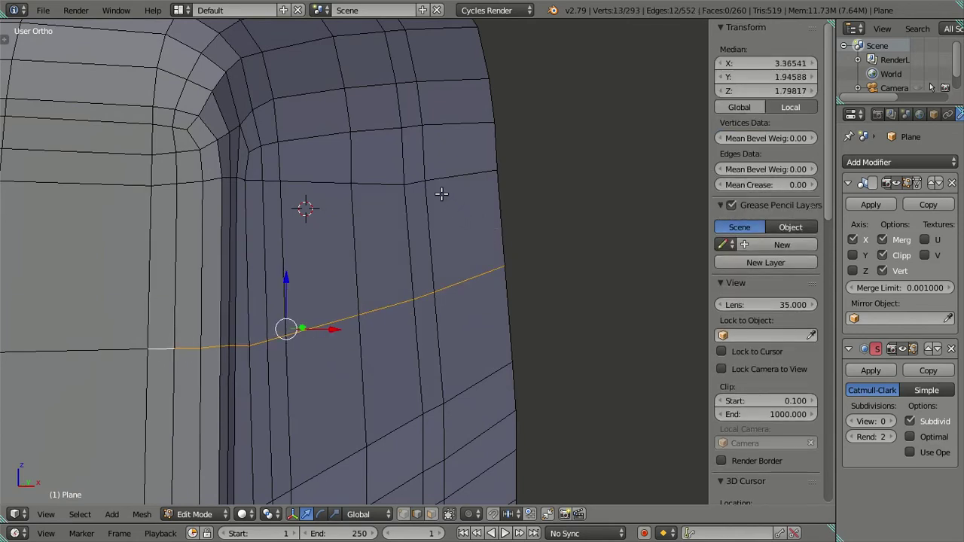
alt+shift+right_click(361, 187)
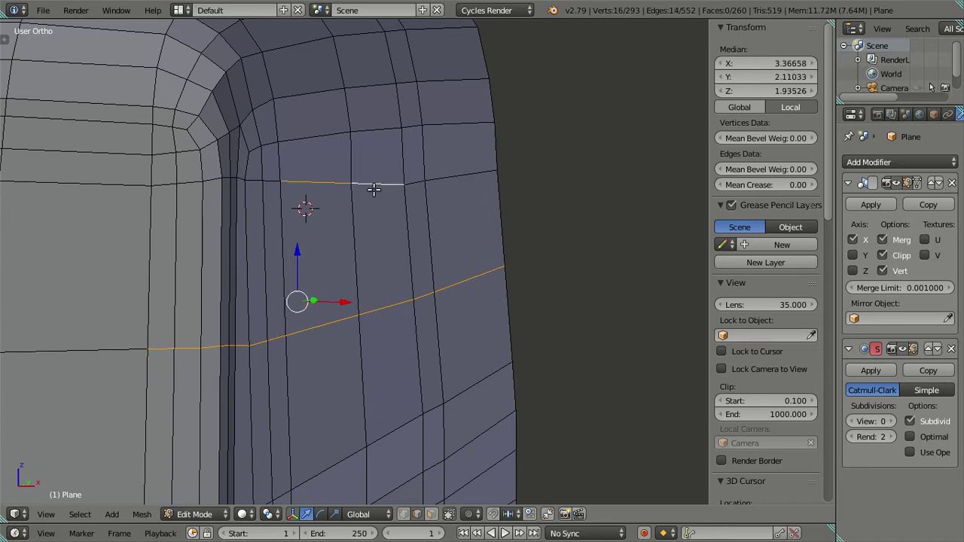
alt+shift+right_click(445, 181)
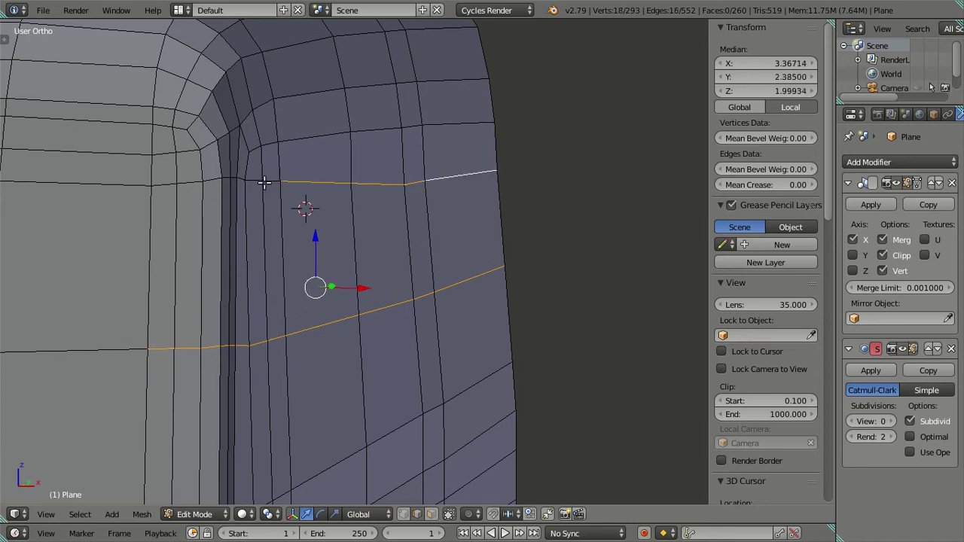
Step: In front wireframe view over the photo, slide the selected loops along X onto the windshield pillar
key(KP_1)
key(z)
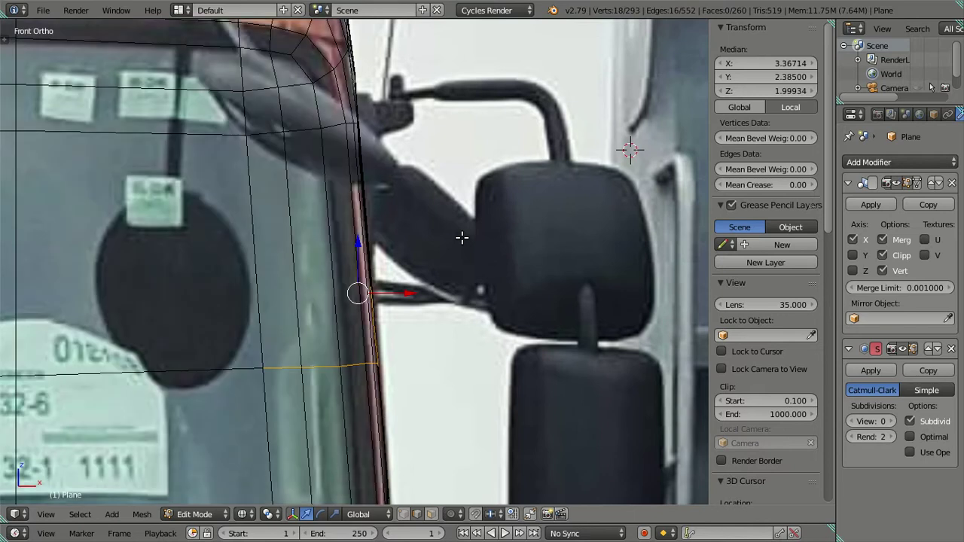
scroll(407, 324, up, 5)
scroll(398, 346, down, 2)
scroll(394, 318, up, 3)
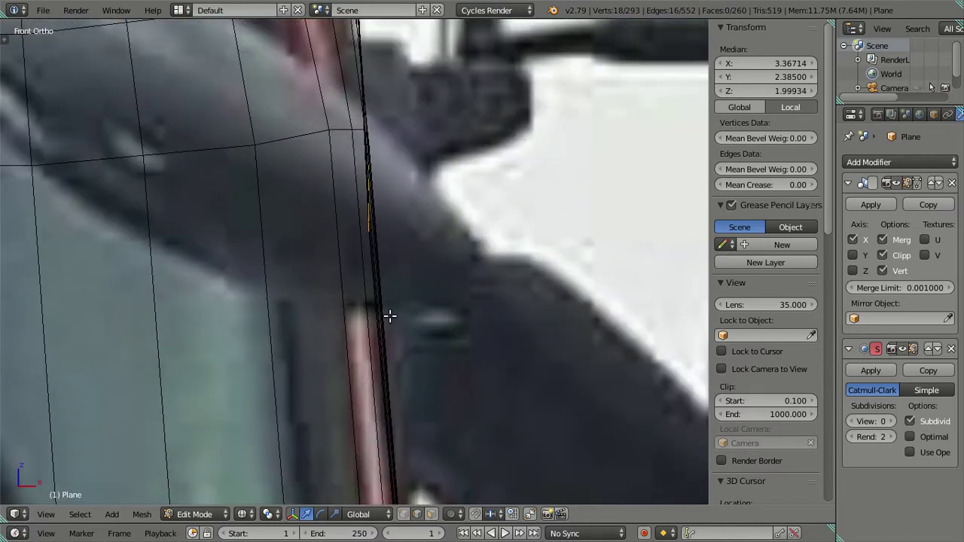
scroll(389, 318, up, 1)
scroll(448, 282, up, 2)
scroll(479, 218, up, 1)
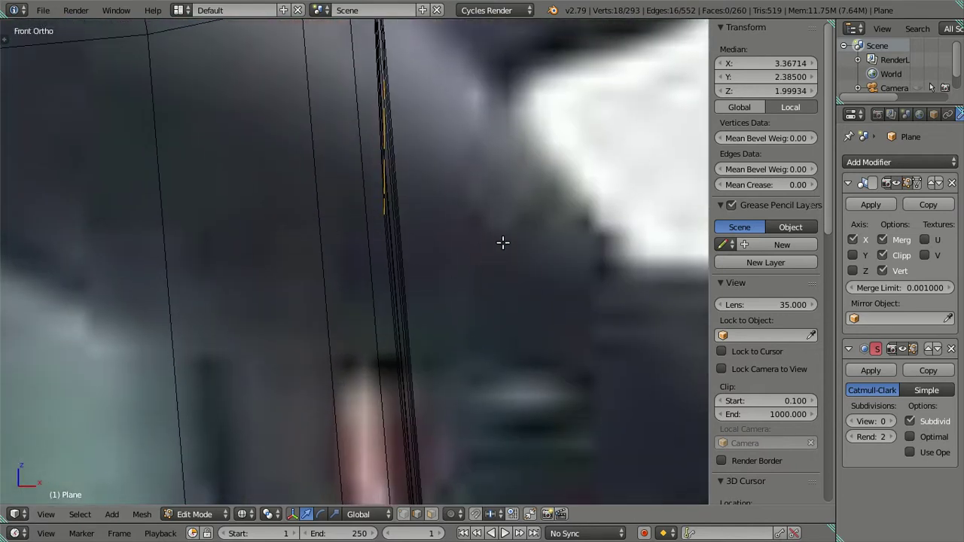
key(g)
key(x)
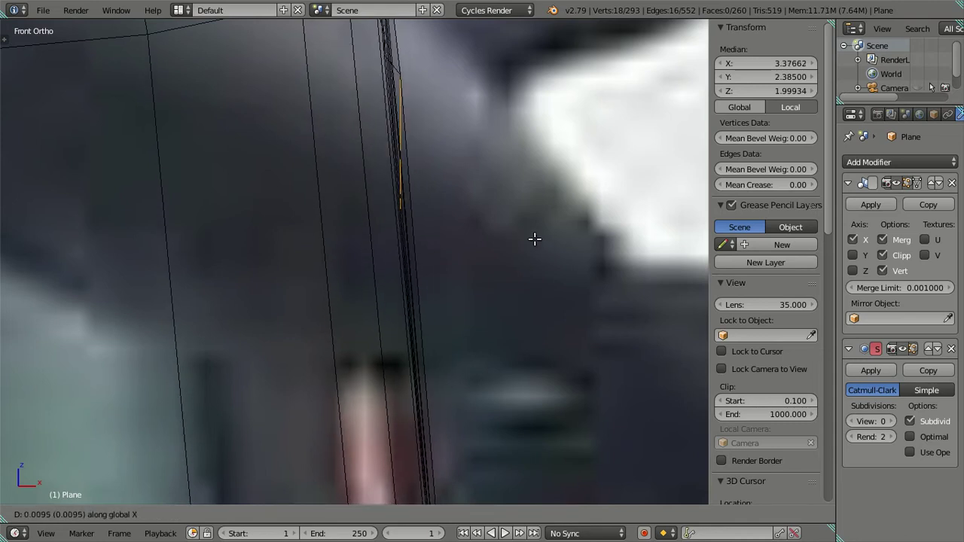
click(534, 239)
Step: Inspect the smoothed corner at an angle and give the loops a small extra shift
scroll(534, 240, down, 2)
scroll(535, 239, down, 2)
scroll(535, 240, down, 2)
mouse_move(535, 266)
middle_down()
mouse_move(520, 277)
mouse_move(532, 276)
mouse_move(460, 286)
mouse_move(409, 267)
mouse_move(474, 260)
mouse_move(426, 334)
mouse_move(399, 316)
mouse_move(405, 310)
middle_up()
key(Tab)
key(Tab)
scroll(407, 296, up, 2)
key(g)
click(410, 292)
shift+click(284, 223)
mouse_move(286, 244)
middle_down()
mouse_move(318, 308)
mouse_move(386, 312)
mouse_move(382, 279)
mouse_move(394, 281)
middle_up()
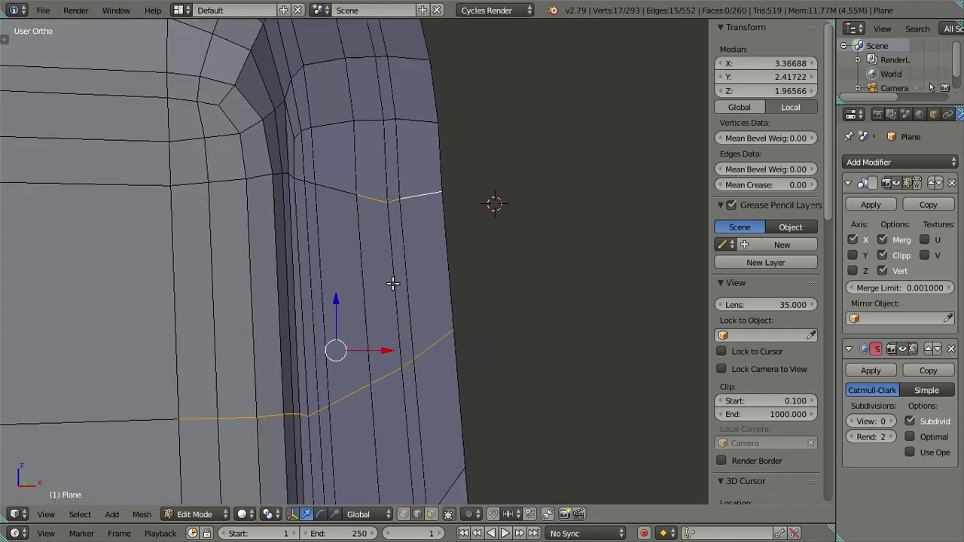
Step: Back in front view, move the selected edge along X toward the pillar outline
key(KP_1)
scroll(405, 238, up, 3)
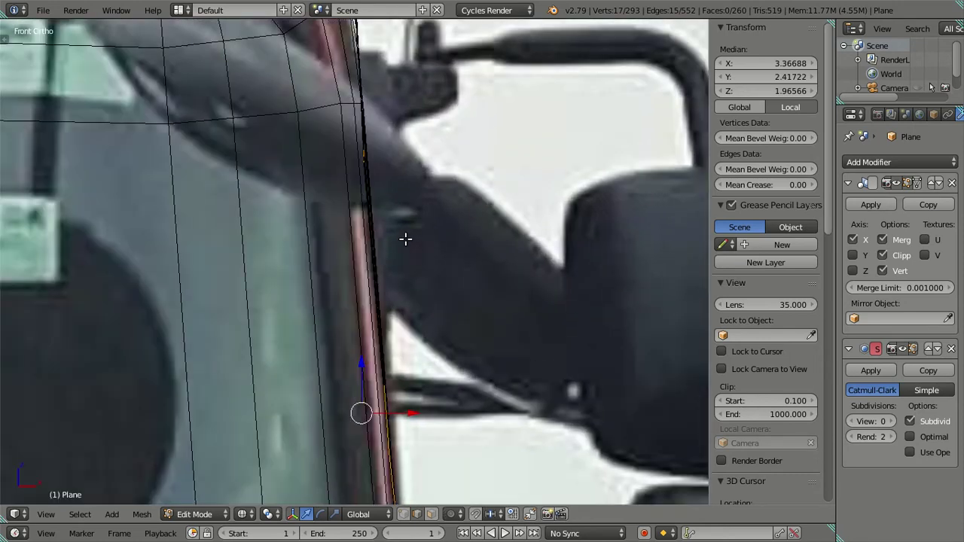
scroll(405, 233, up, 2)
key(g)
key(x)
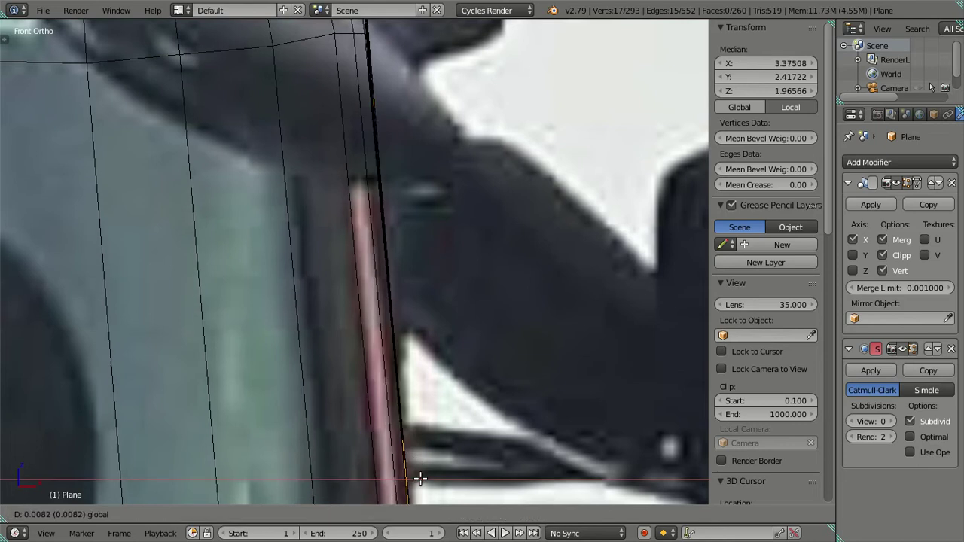
click(418, 476)
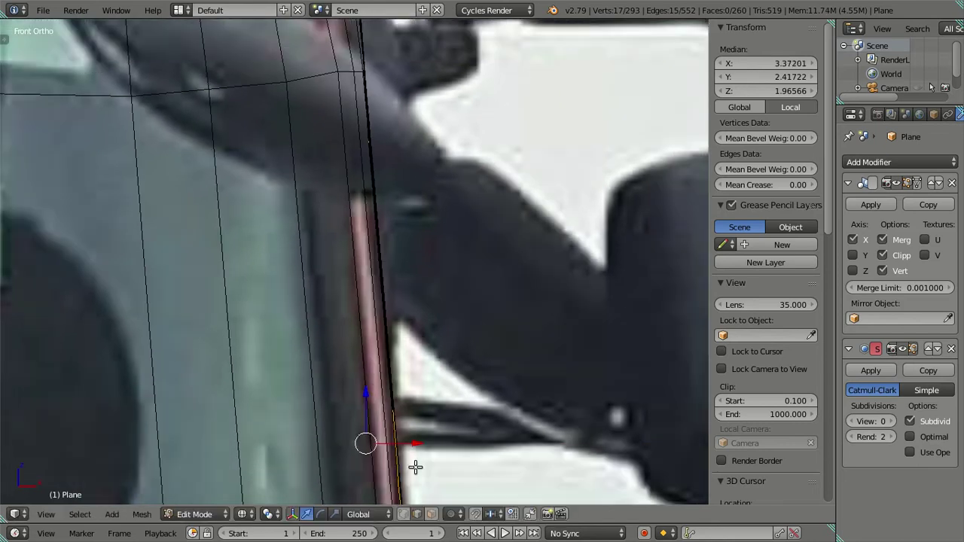
scroll(418, 456, down, 2)
scroll(437, 351, up, 1)
scroll(437, 347, up, 1)
Step: Nudge the edge along X onto the pillar outline again, then exit edit mode to inspect the smooth cab
key(ctrl+z)
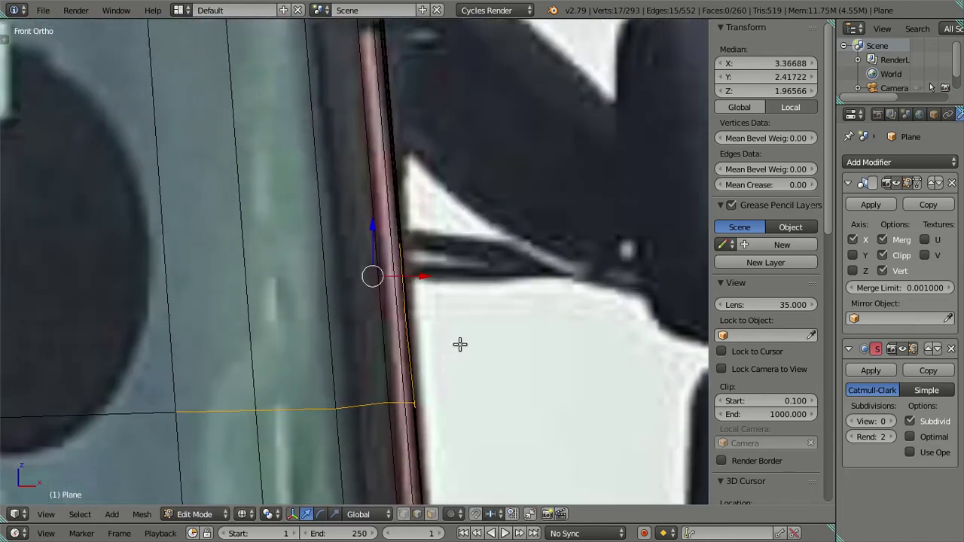
scroll(463, 347, up, 2)
shift+middle_drag(466, 346, 476, 250)
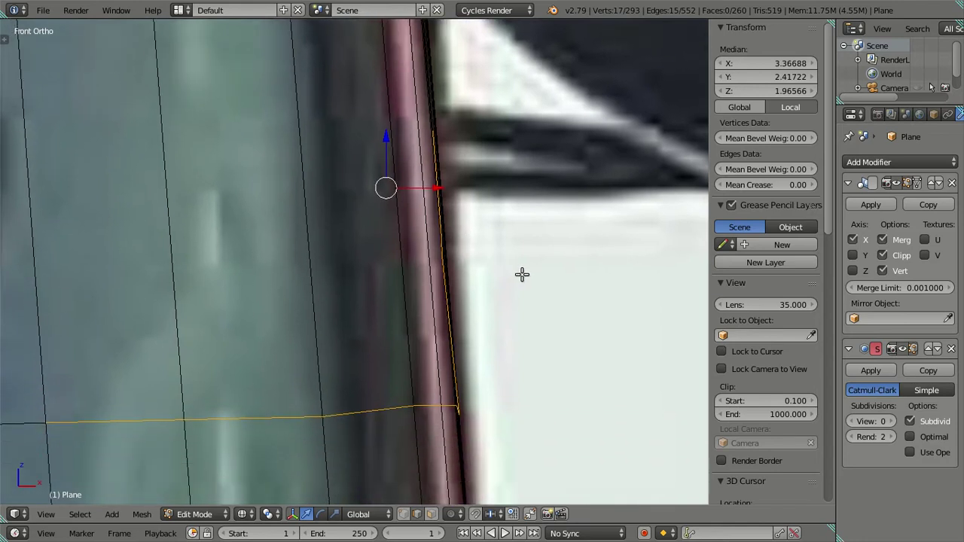
key(g)
key(x)
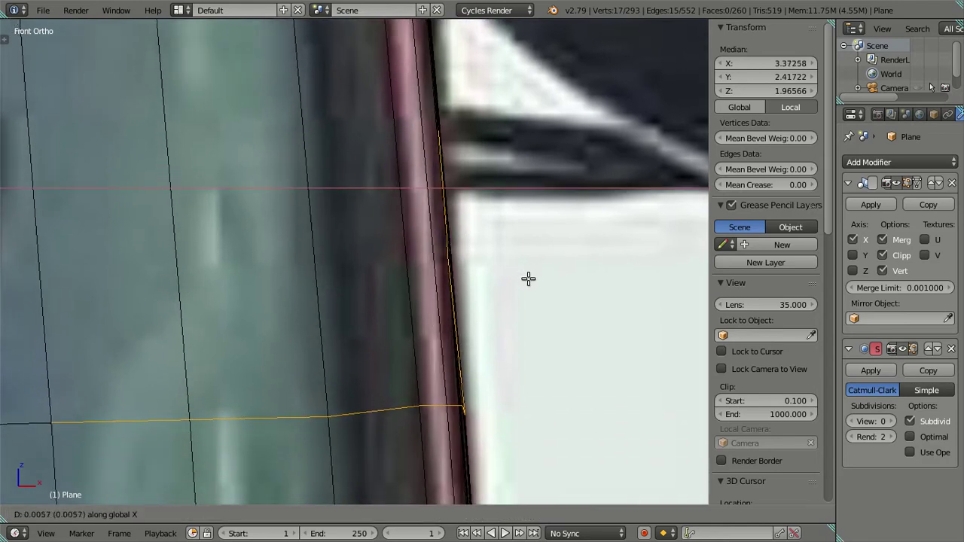
click(528, 279)
scroll(527, 278, down, 5)
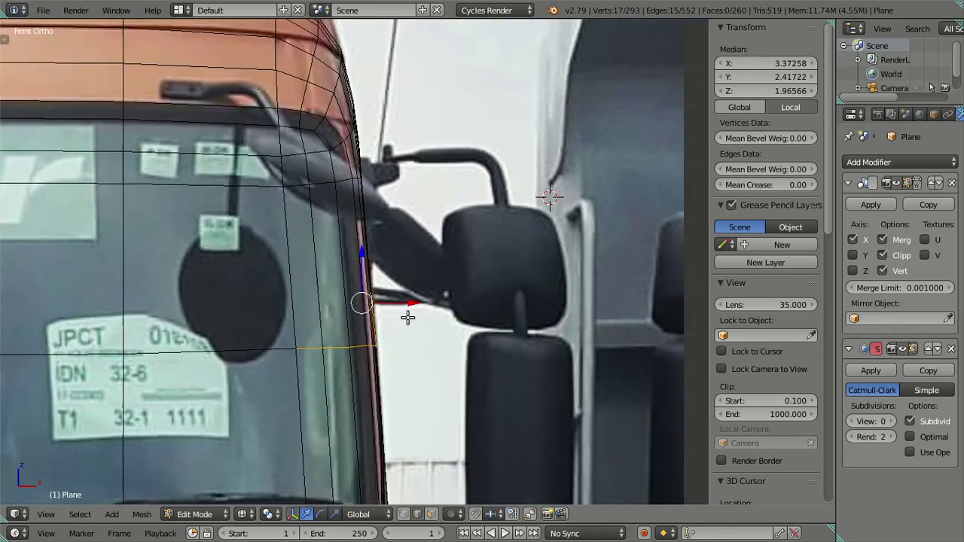
mouse_move(499, 324)
middle_down()
mouse_move(442, 316)
mouse_move(407, 278)
mouse_move(322, 308)
mouse_move(316, 327)
mouse_move(397, 338)
middle_up()
key(Tab)
scroll(434, 317, down, 3)
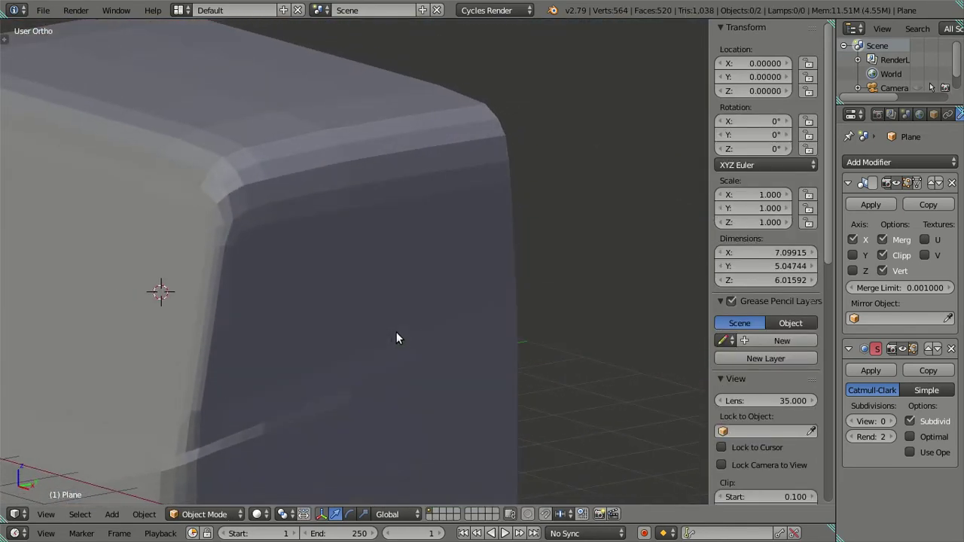
Step: Re-enter edit mode and compare the cab mesh against the side photo in wireframe
key(Tab)
mouse_move(367, 390)
middle_down()
mouse_move(387, 275)
mouse_move(279, 288)
mouse_move(284, 297)
mouse_move(385, 249)
mouse_move(372, 266)
mouse_move(354, 260)
middle_up()
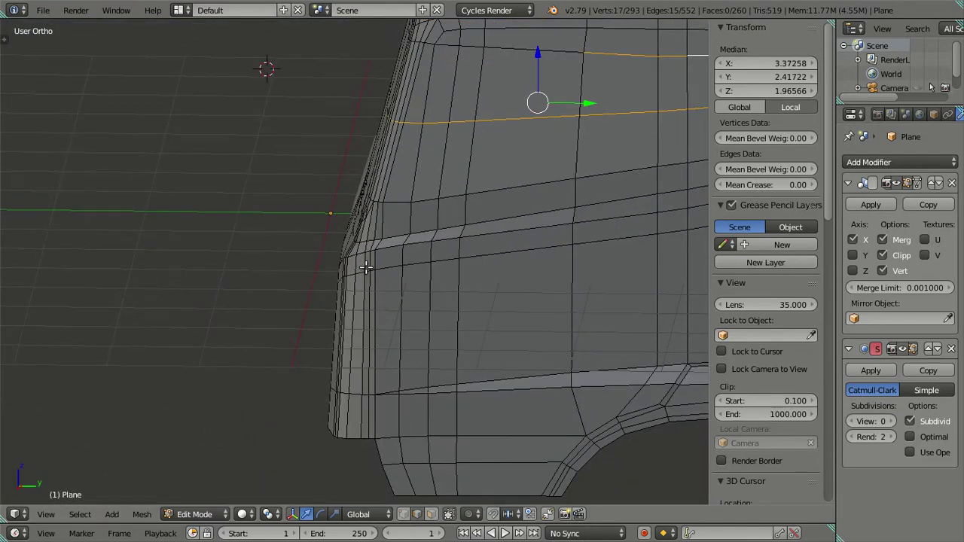
key(KP_3)
scroll(349, 261, up, 1)
key(z)
scroll(391, 316, up, 1)
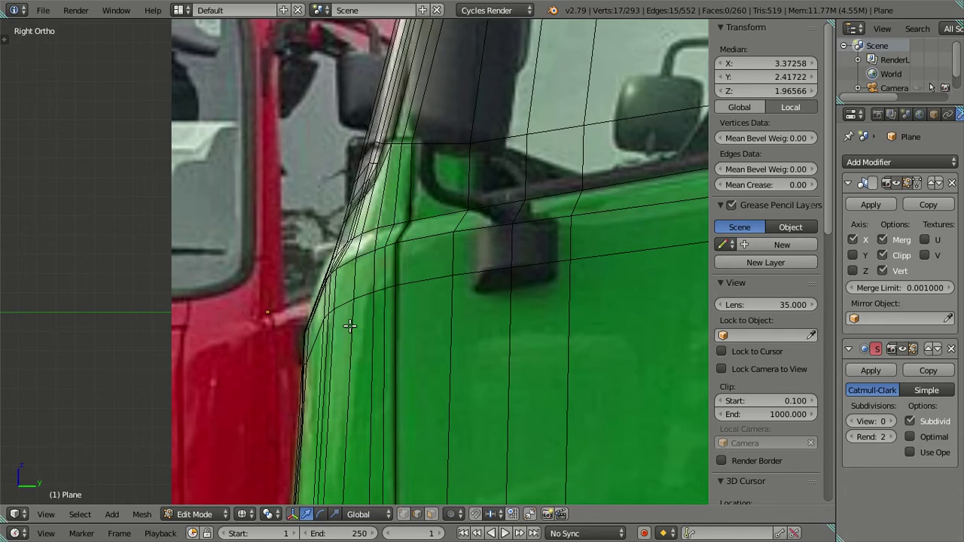
key(z)
scroll(344, 323, up, 2)
mouse_move(344, 324)
middle_down()
mouse_move(452, 305)
mouse_move(484, 312)
mouse_move(338, 301)
middle_up()
key(KP_3)
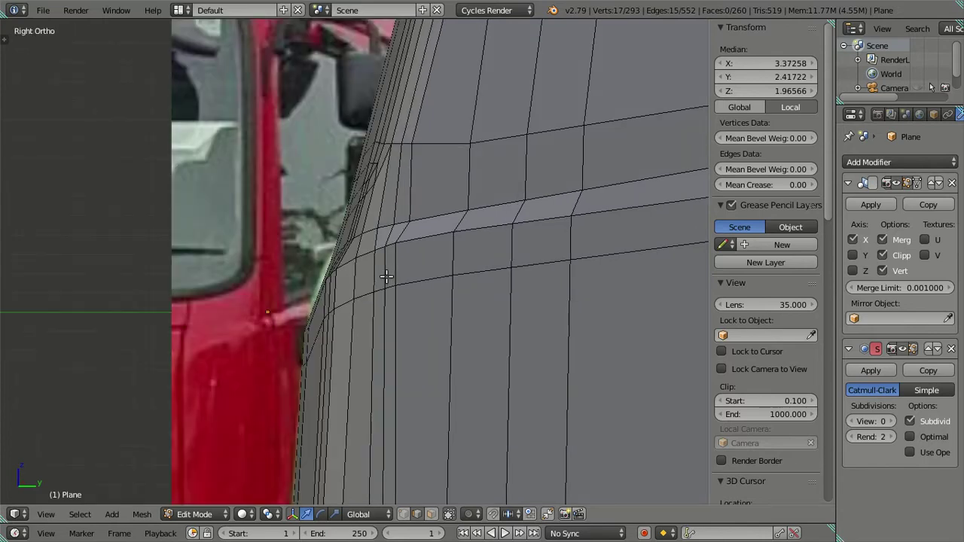
Step: In front view, select the short edges near the UD logo and the Quester badge
key(KP_1)
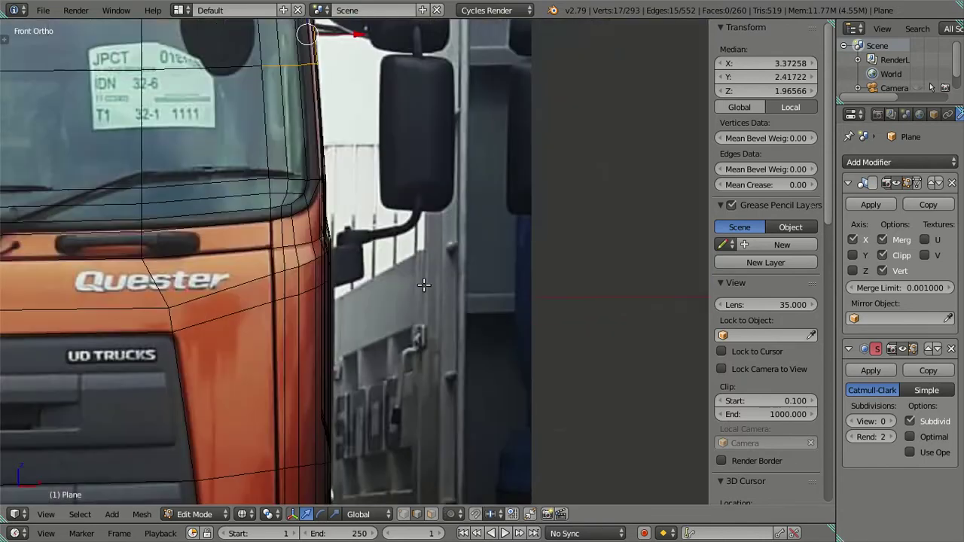
scroll(418, 279, down, 3)
scroll(505, 300, up, 1)
scroll(505, 301, up, 4)
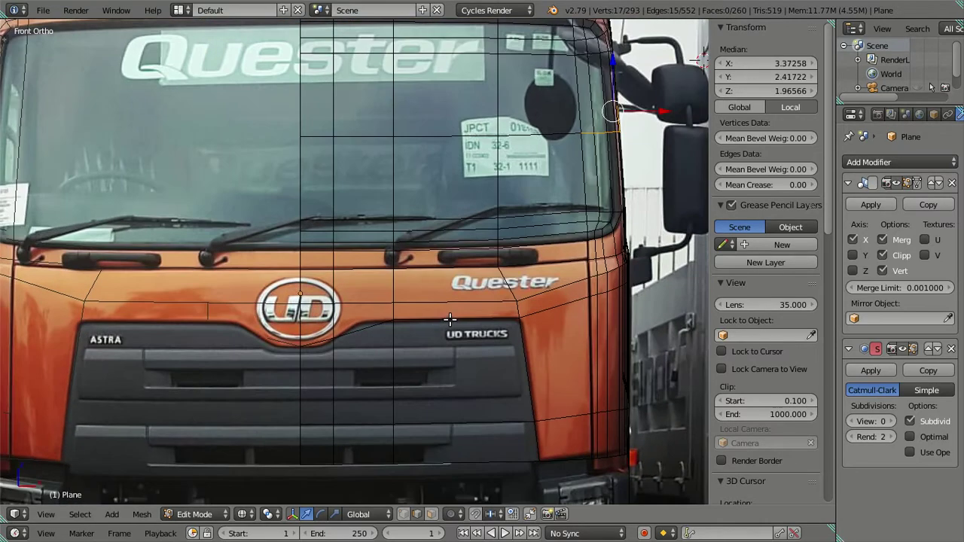
scroll(498, 313, up, 2)
right_click(524, 322)
right_click(307, 320)
shift+right_click(486, 320)
scroll(480, 348, down, 3)
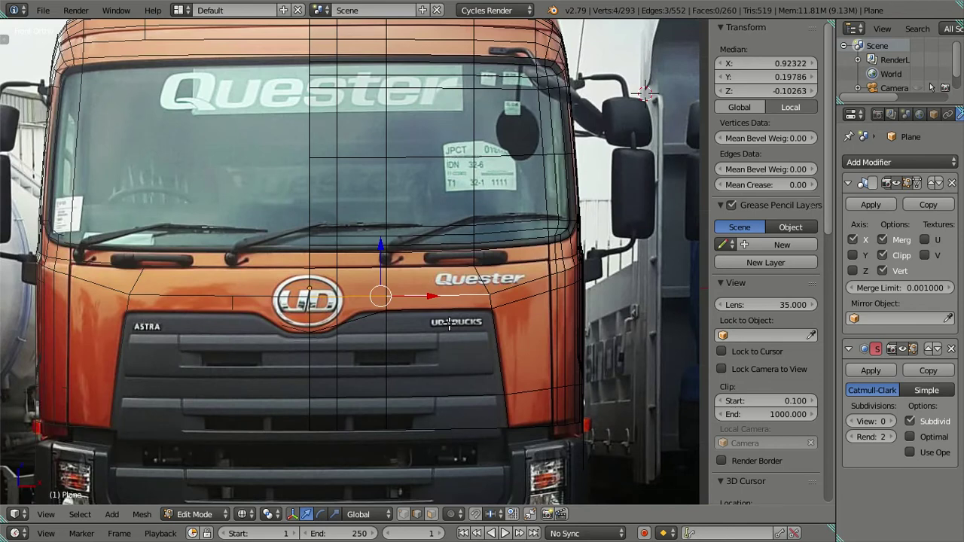
Step: In side view, raise the corner vertex beside the door and shift it along Y to match the photo
key(KP_3)
scroll(471, 212, up, 2)
scroll(470, 212, up, 2)
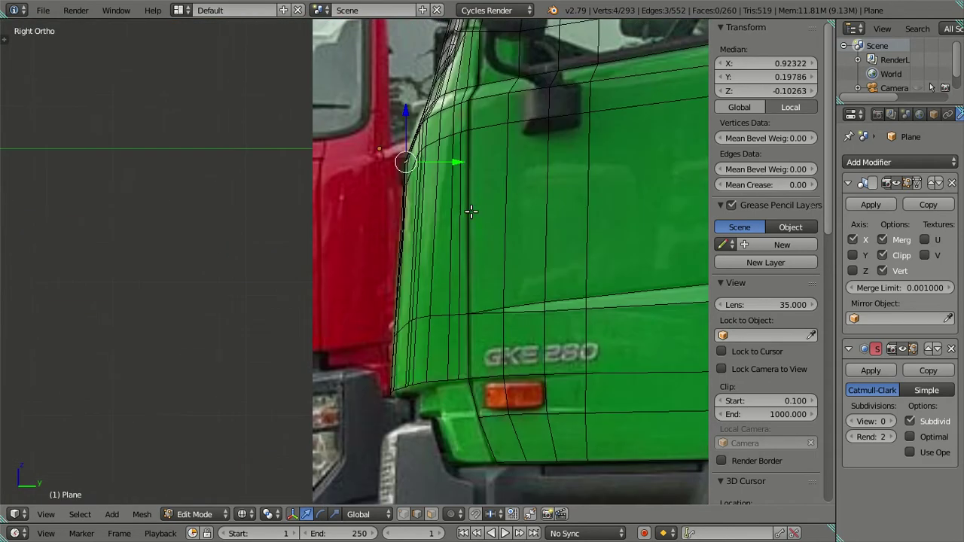
scroll(470, 211, up, 4)
shift+middle_drag(479, 153, 413, 326)
scroll(412, 327, down, 5)
scroll(413, 327, up, 3)
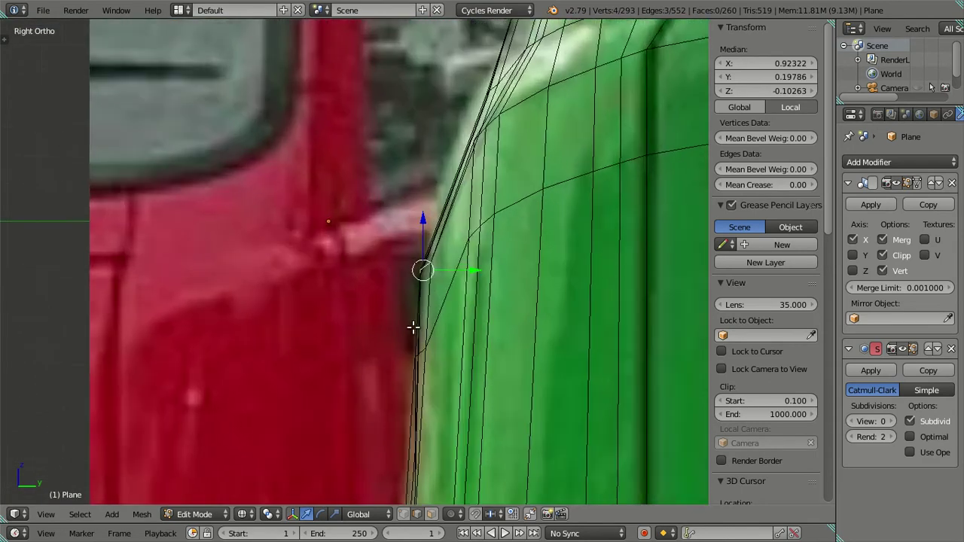
drag(423, 238, 459, 140)
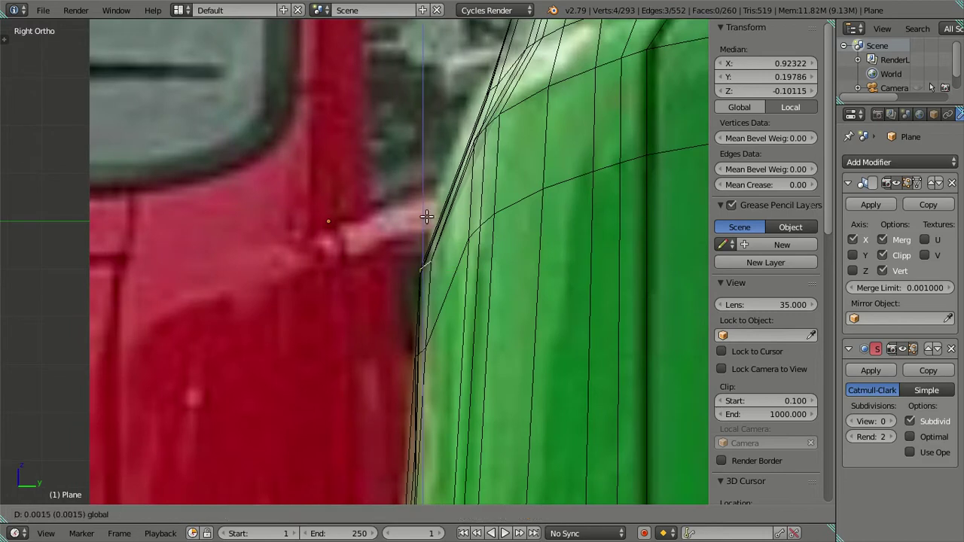
click(459, 139)
key(g)
key(y)
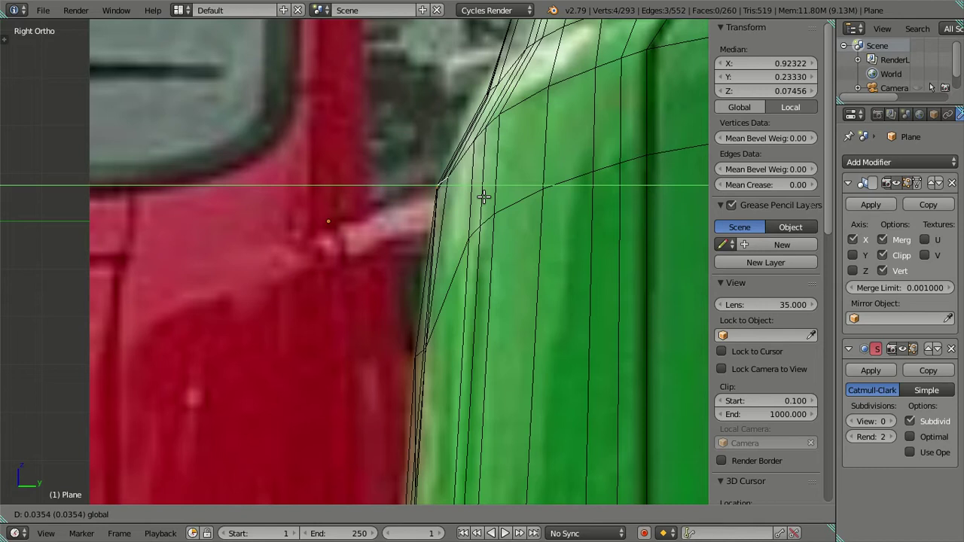
click(483, 198)
Step: Check the cab in front view, then return to Object Mode and select the cab object
key(KP_1)
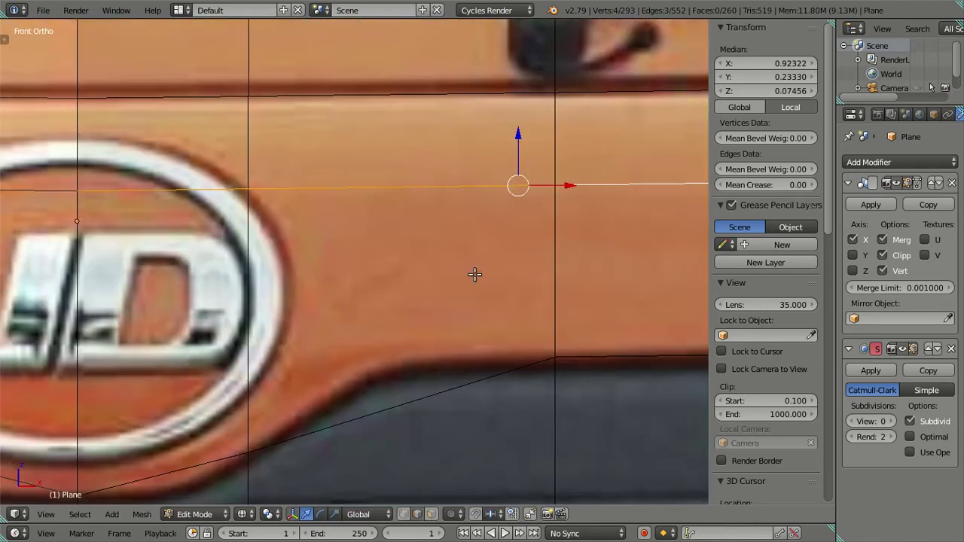
scroll(472, 273, down, 4)
scroll(482, 271, down, 2)
scroll(512, 274, down, 2)
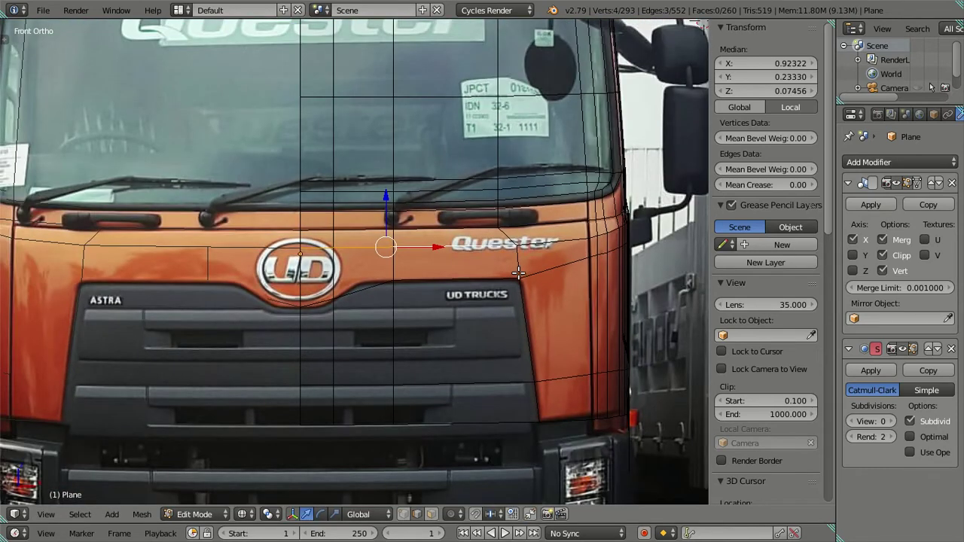
shift+middle_drag(512, 274, 486, 301)
scroll(483, 321, up, 3)
scroll(495, 305, down, 3)
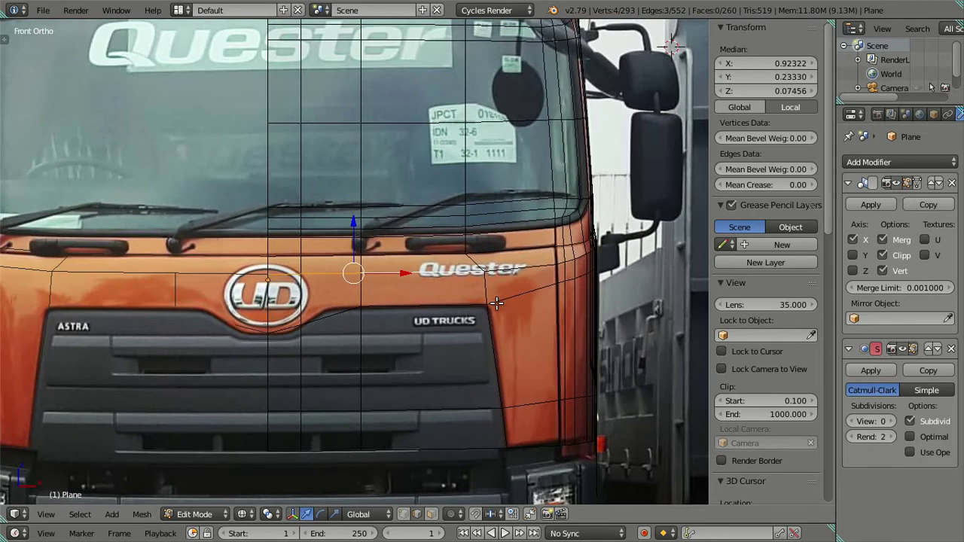
key(Tab)
right_click(450, 269)
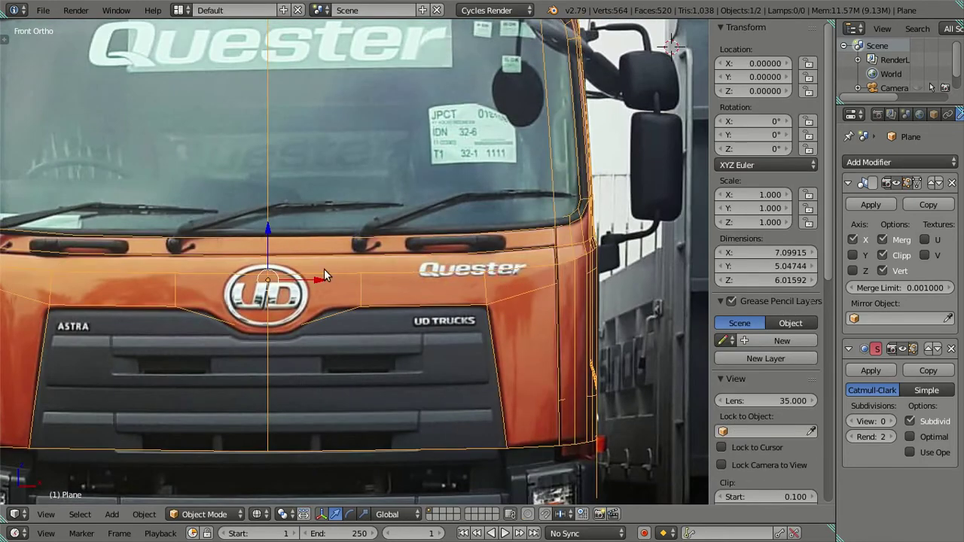
scroll(350, 275, down, 1)
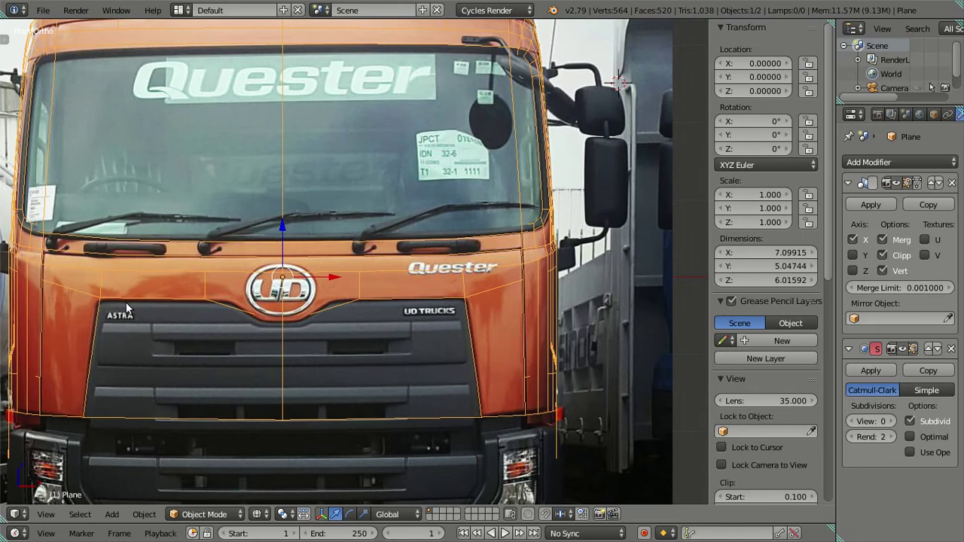
Step: Take Blender out of fullscreen and view the first green-truck photo in Image Viewer
click(116, 9)
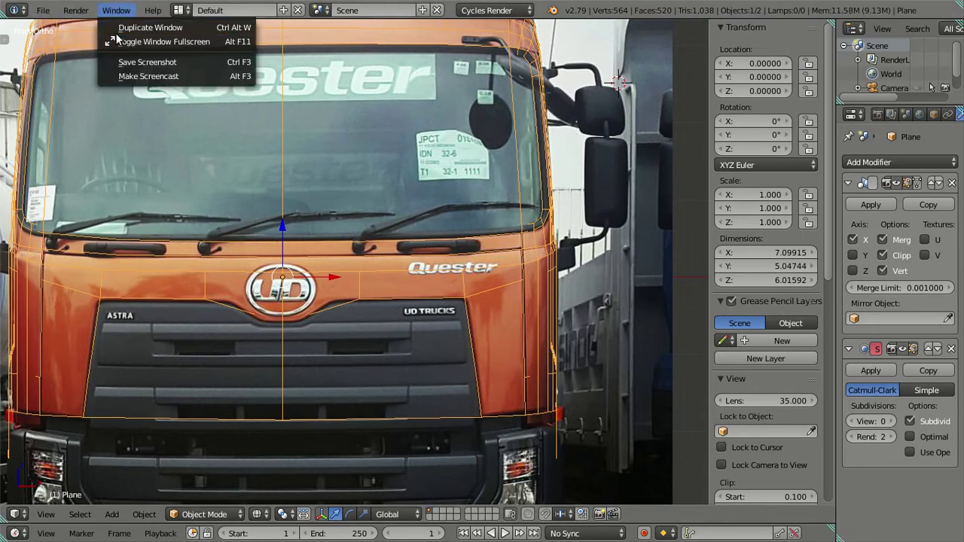
click(117, 40)
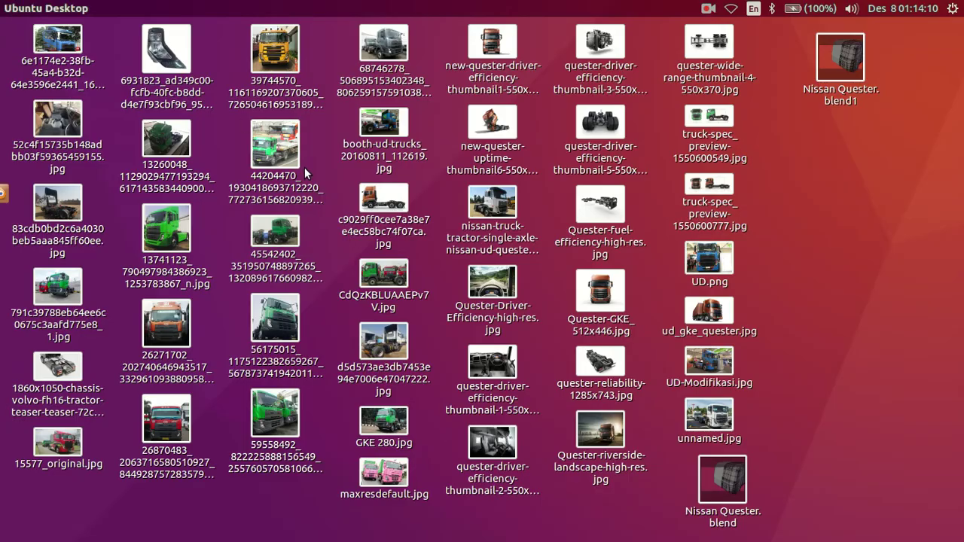
click(172, 233)
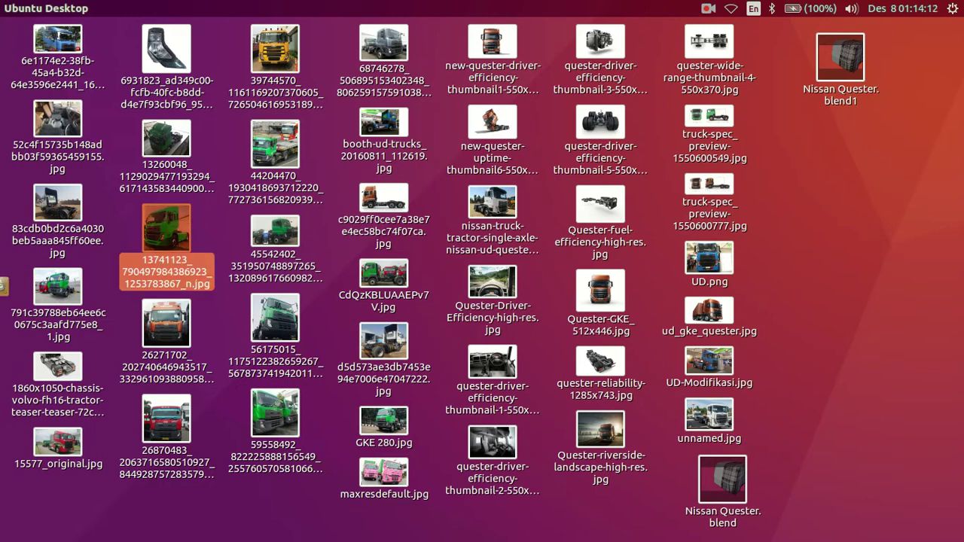
key(Return)
scroll(401, 278, up, 2)
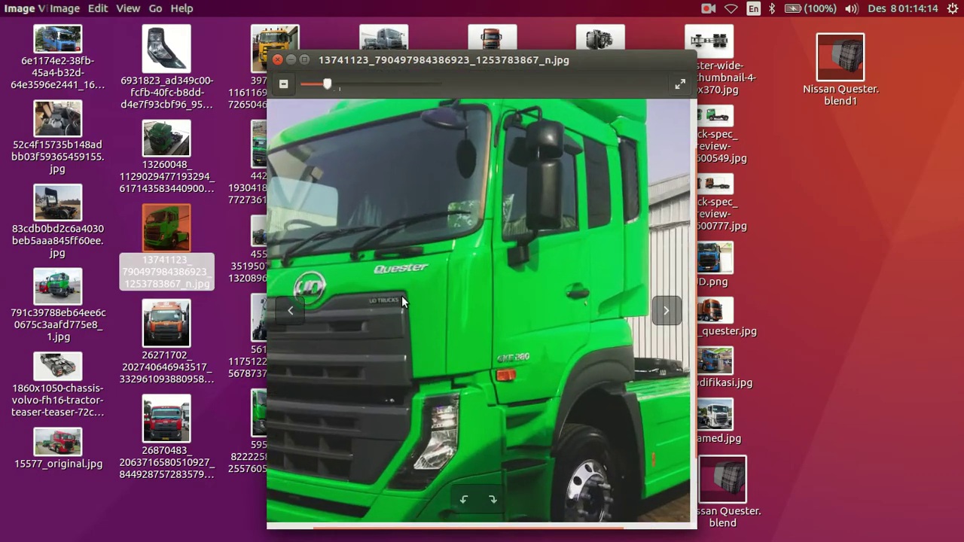
scroll(545, 341, up, 2)
scroll(520, 352, up, 1)
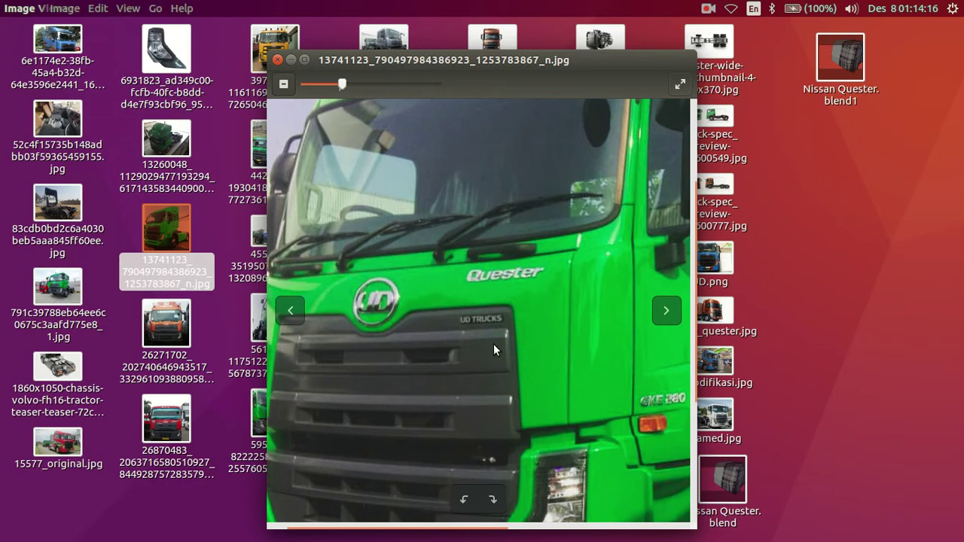
click(278, 60)
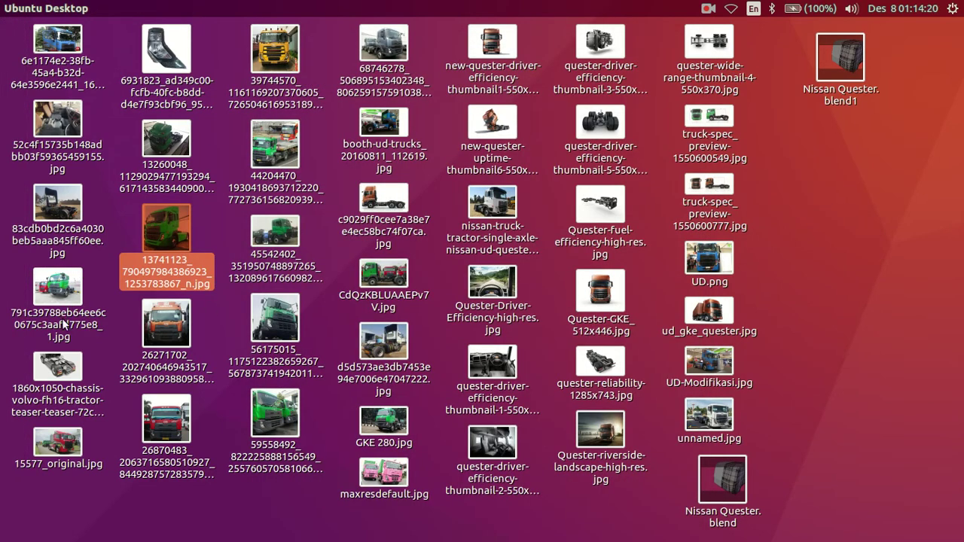
Step: Open a second green-truck photo, pan across it, close the viewer, and bring Blender back
click(276, 419)
double_click(275, 414)
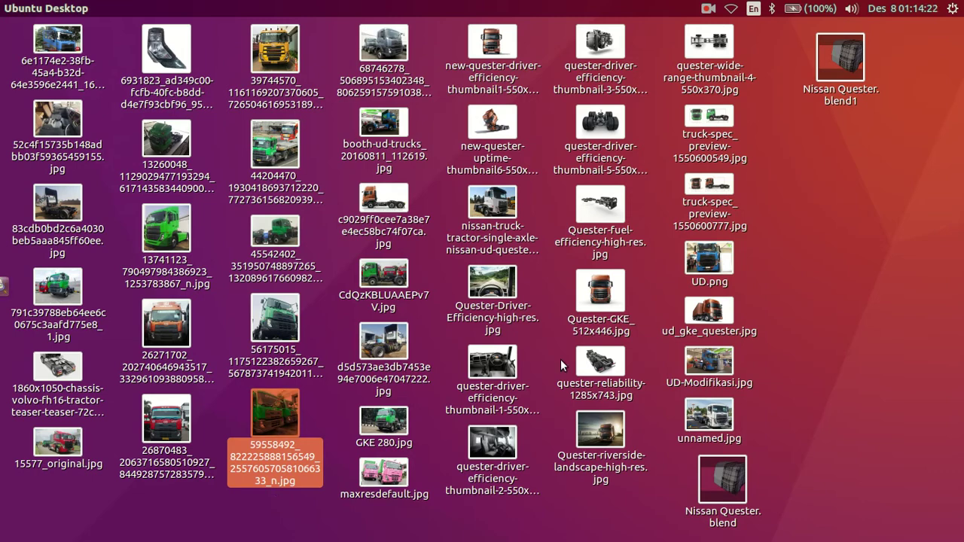
scroll(596, 329, right, 3)
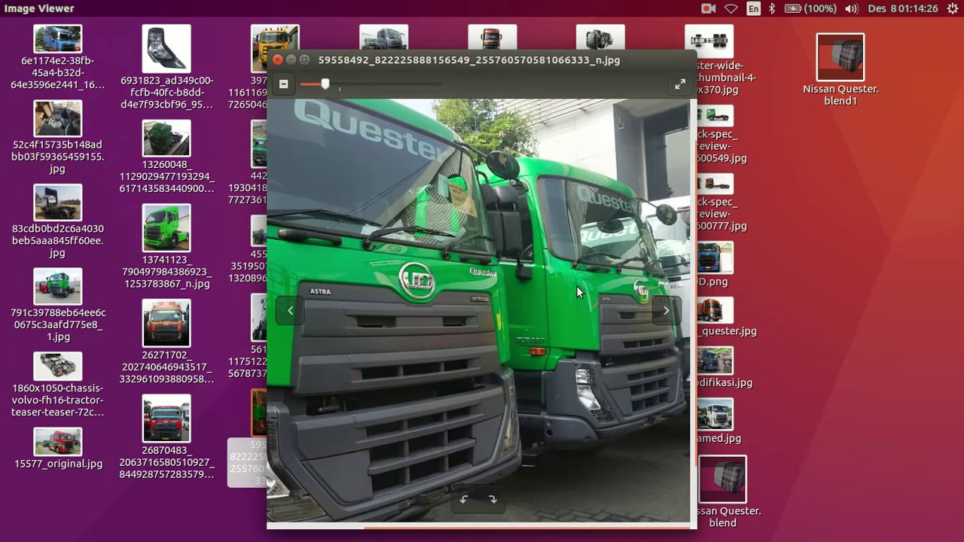
drag(460, 307, 558, 308)
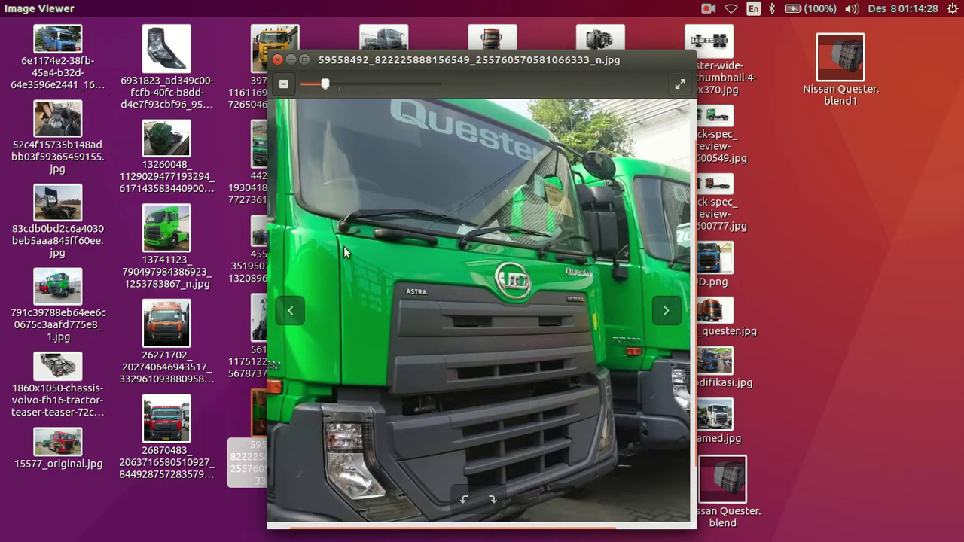
click(277, 60)
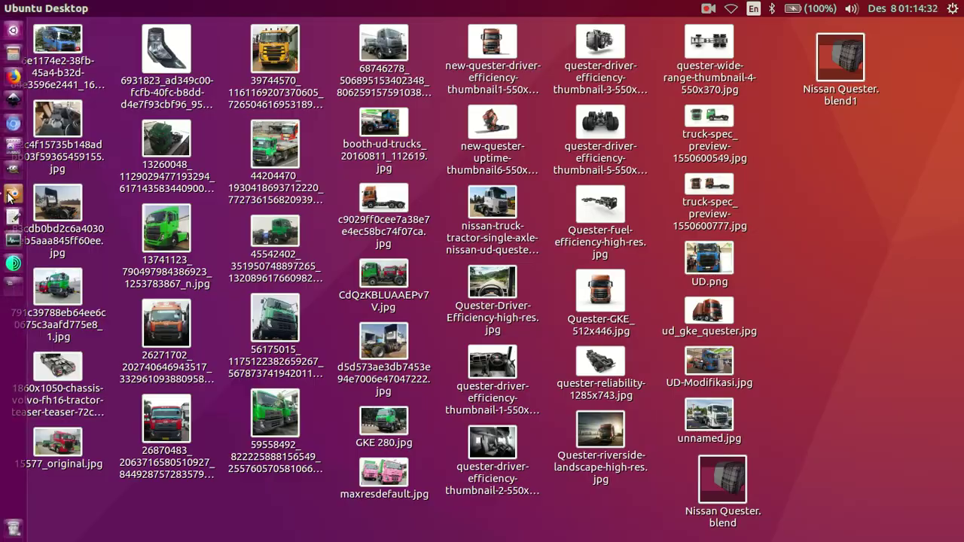
click(11, 195)
Step: Re-enter edit mode, undo the last vertex move, and deselect everything in the mesh
key(Tab)
key(KP_Decimal)
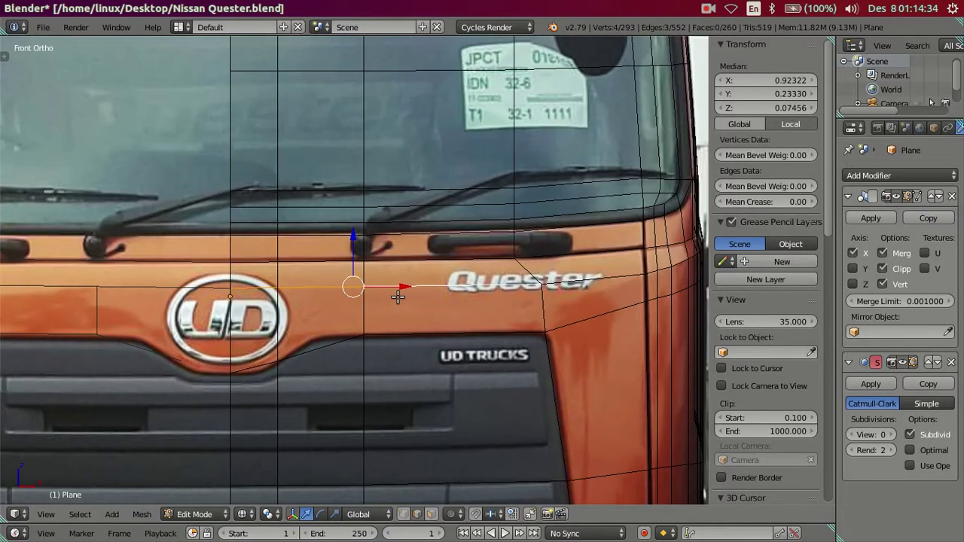
scroll(398, 297, down, 2)
scroll(420, 298, up, 5)
key(ctrl+z)
scroll(428, 296, down, 3)
key(KP_3)
scroll(381, 329, up, 4)
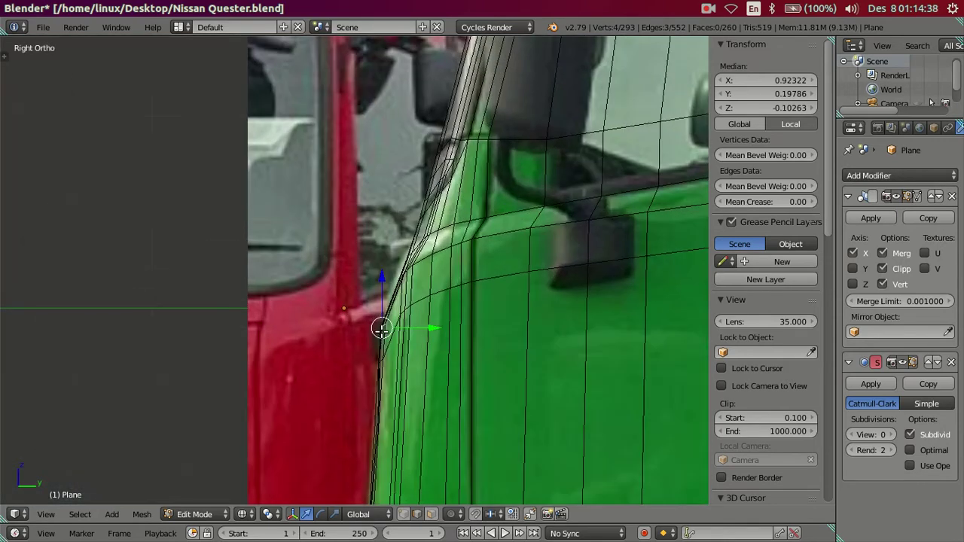
scroll(408, 330, up, 3)
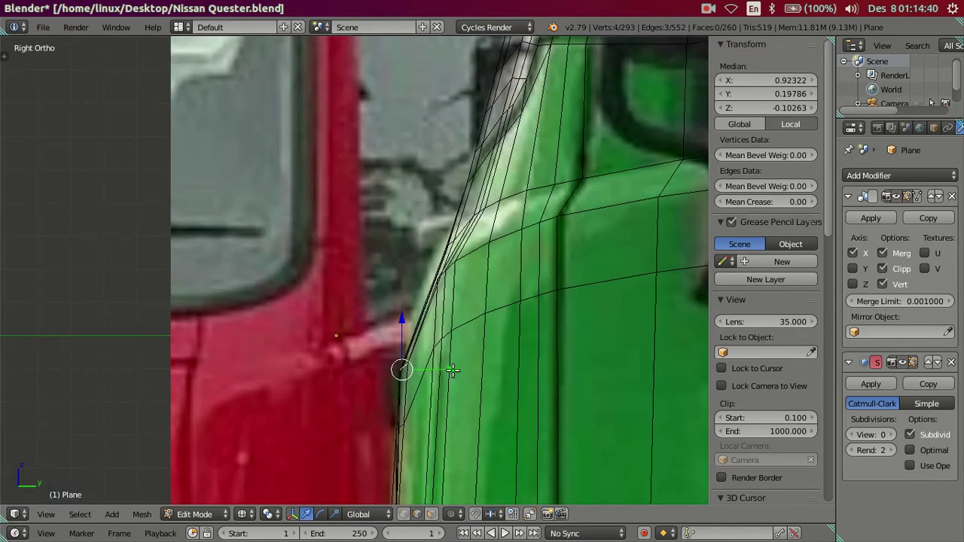
key(a)
scroll(341, 313, down, 2)
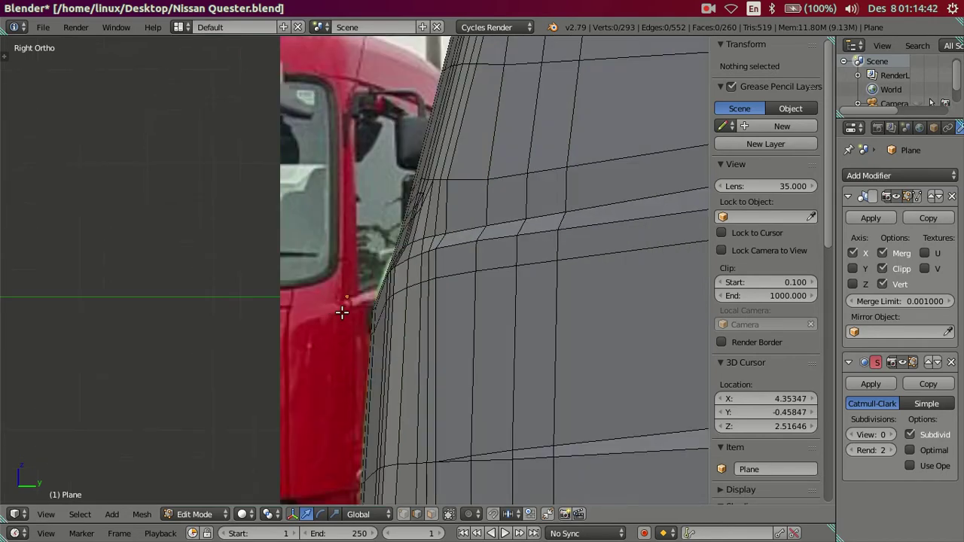
Step: Check the cab mesh against the front photo in wireframe
key(KP_1)
scroll(424, 308, down, 3)
scroll(422, 303, up, 1)
scroll(413, 317, up, 4)
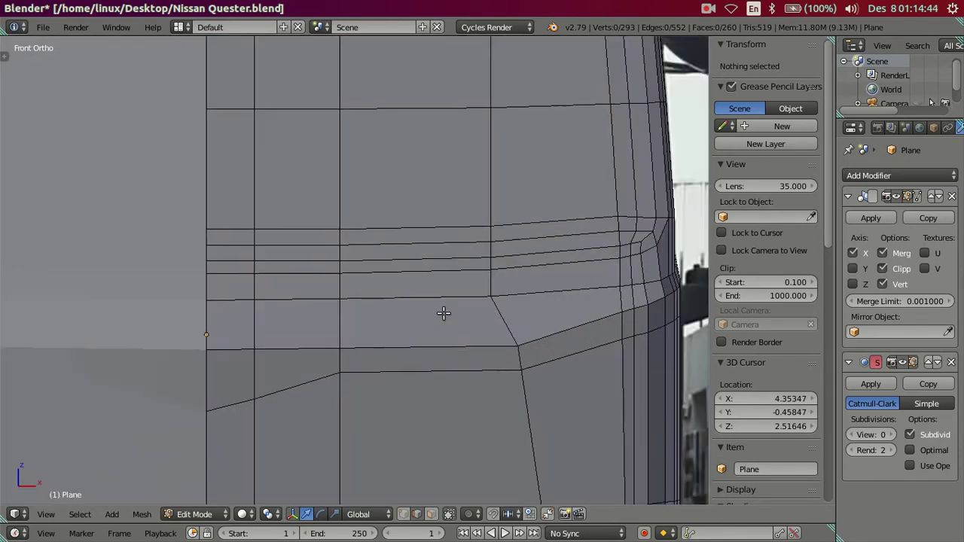
key(z)
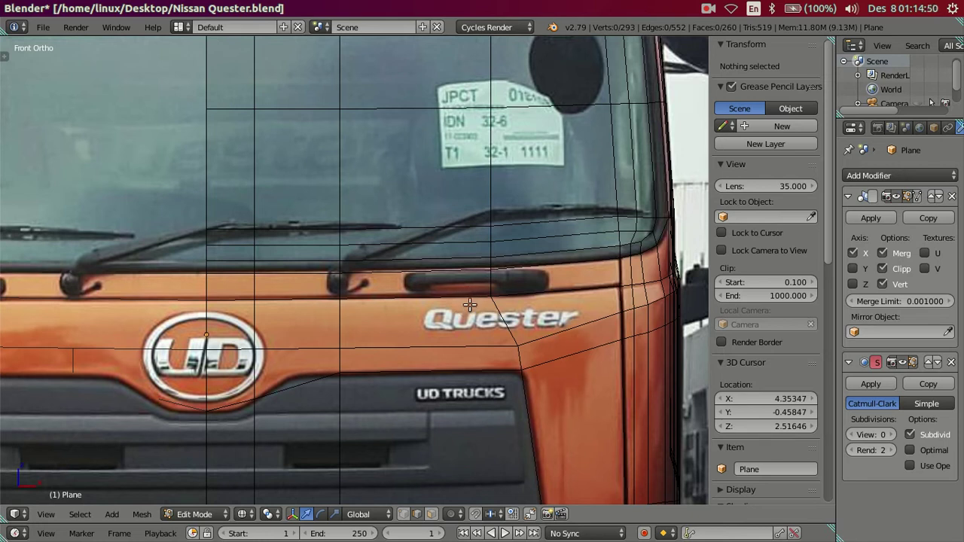
scroll(439, 277, down, 5)
scroll(448, 269, down, 3)
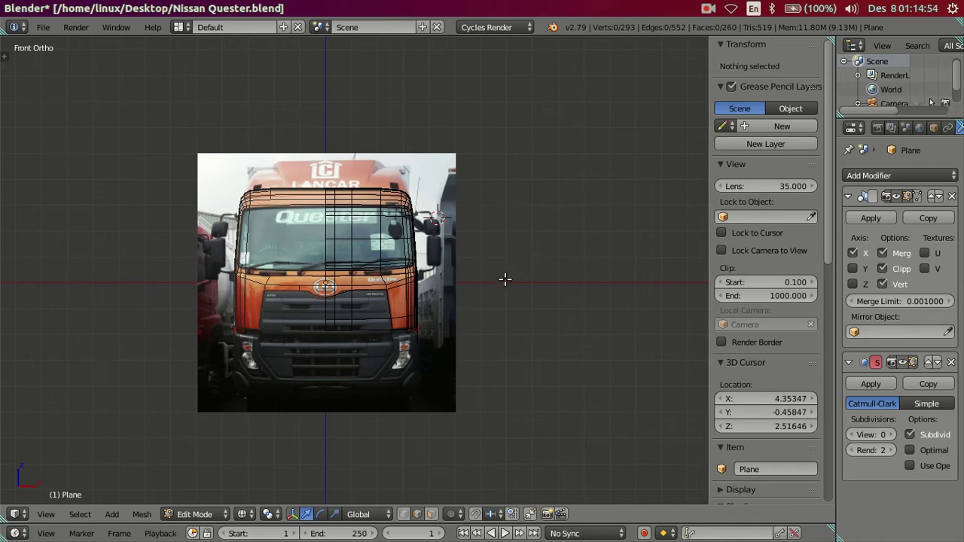
Step: Show the Right Ortho view with the sidebar hidden and make Blender fullscreen
key(KP_3)
key(n)
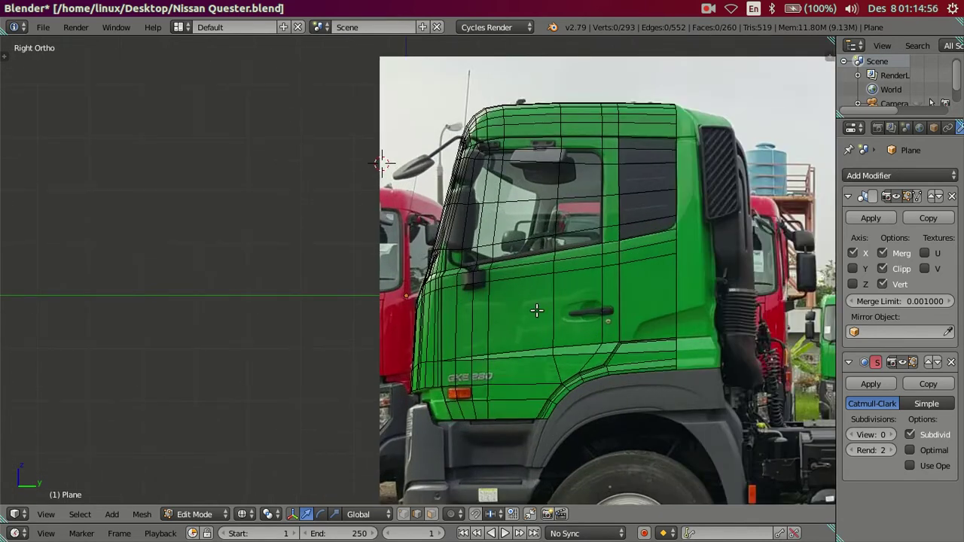
scroll(522, 311, up, 1)
click(119, 28)
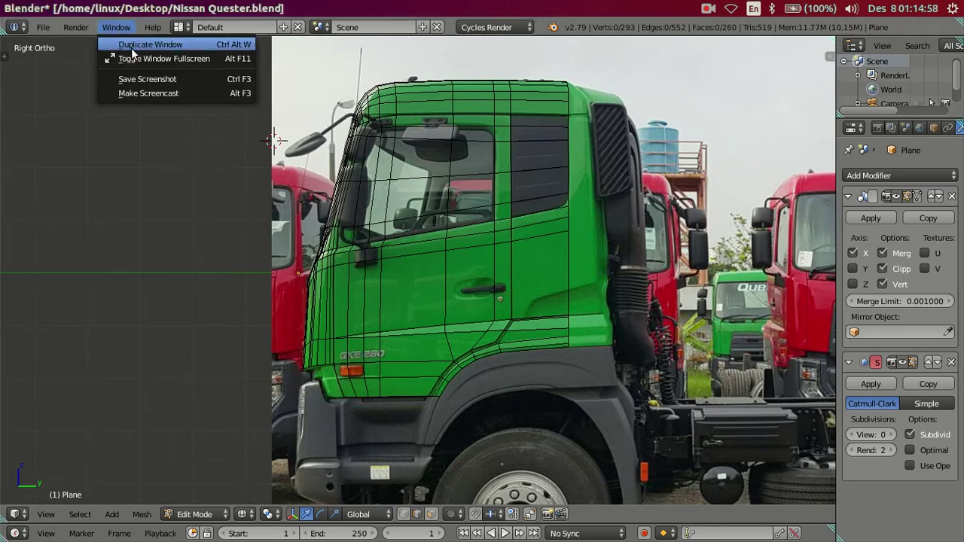
click(128, 58)
Step: Zoom to the wheel arch and select the trim edge's two vertices
scroll(611, 275, up, 1)
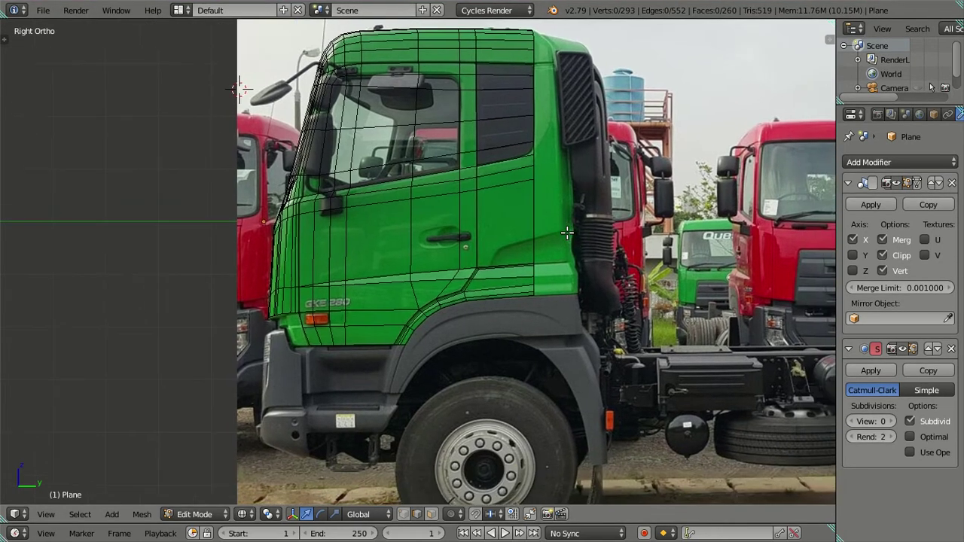
scroll(546, 295, up, 2)
scroll(529, 266, up, 2)
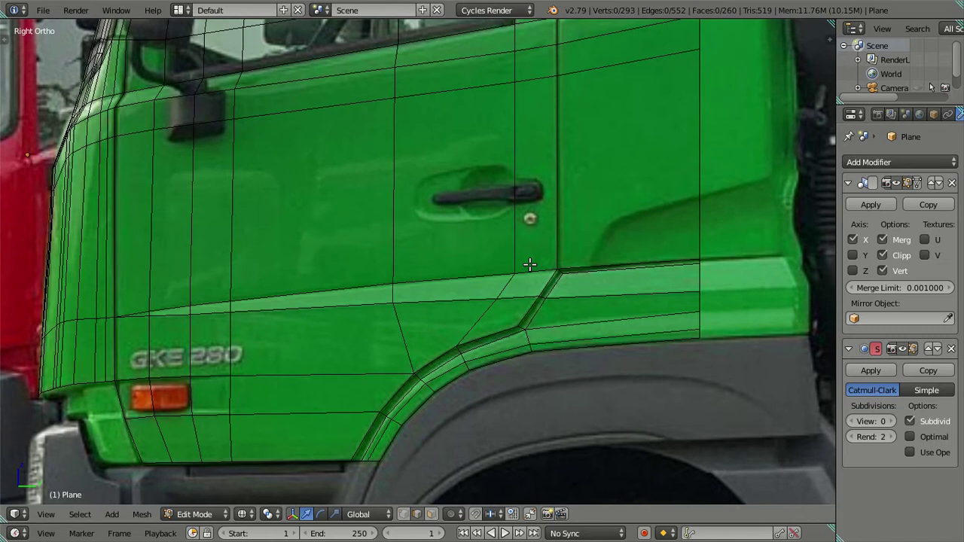
key(Tab)
scroll(542, 299, up, 1)
scroll(544, 301, up, 1)
key(Tab)
key(a)
key(a)
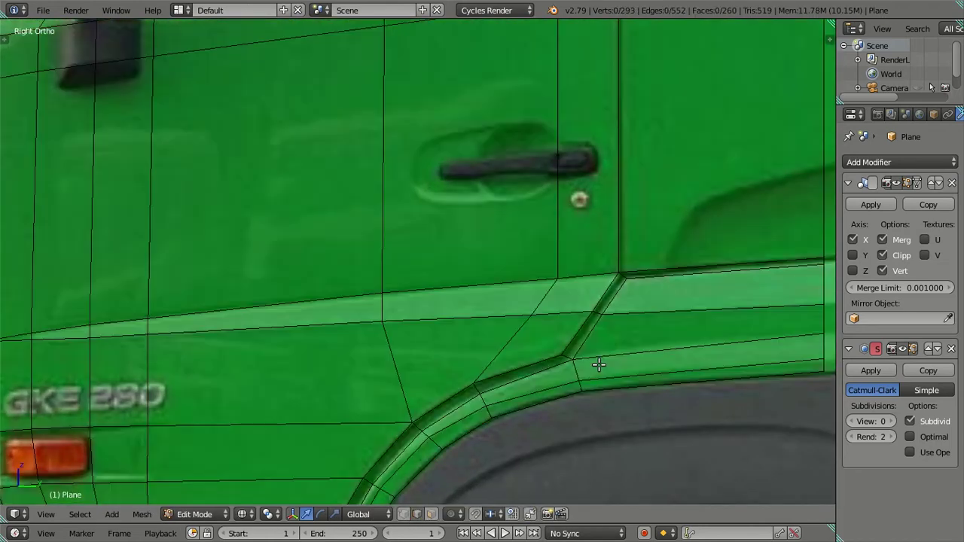
shift+middle_drag(598, 365, 482, 341)
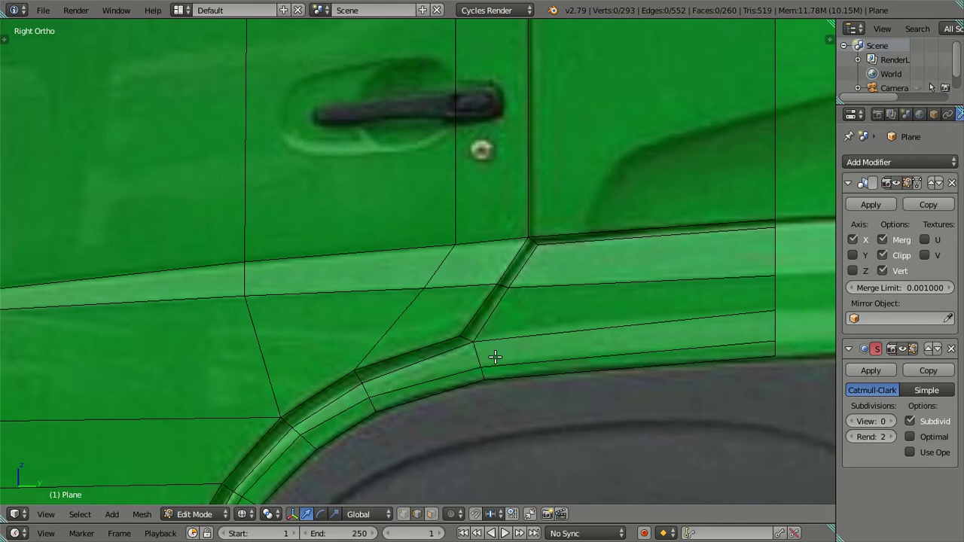
scroll(490, 326, up, 3)
right_click(484, 303)
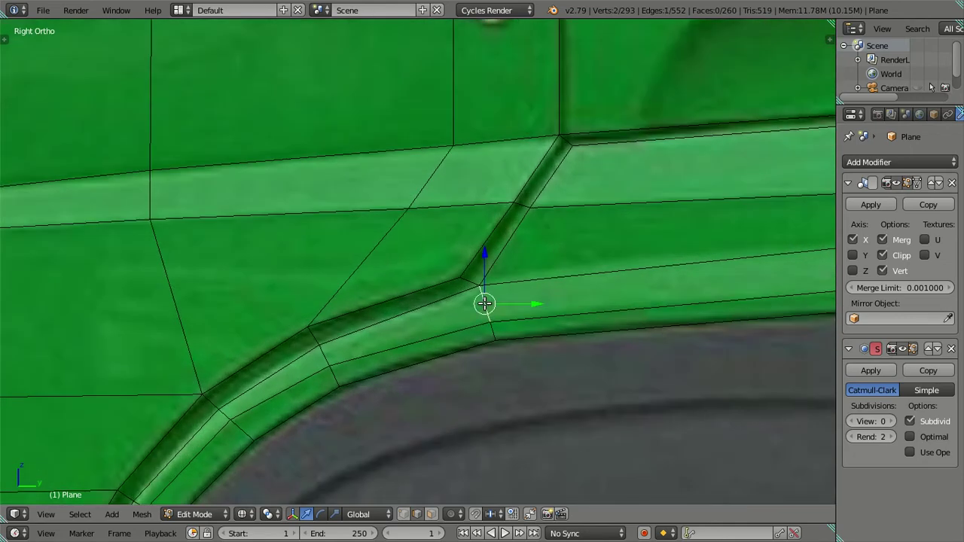
shift+right_click(489, 336)
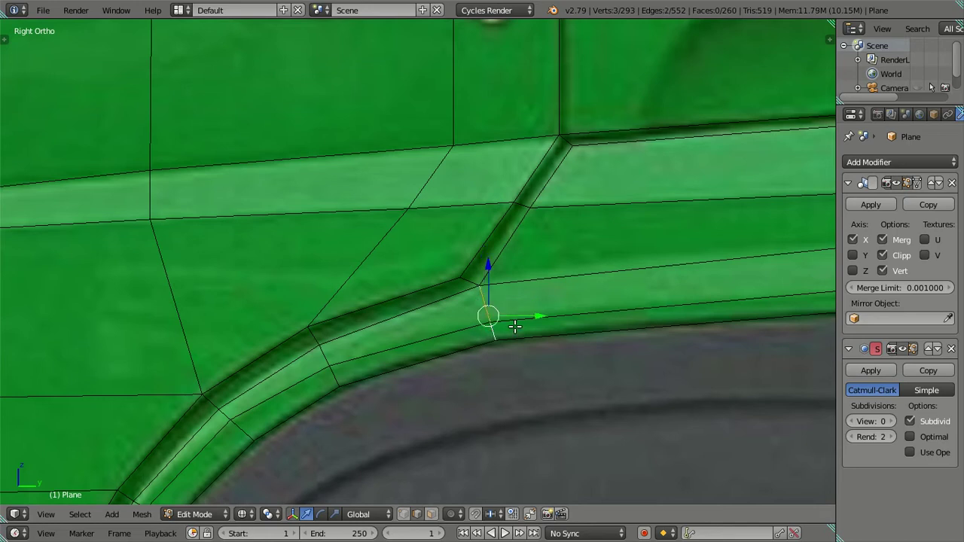
Step: Duplicate the trim edge in place and slide the copy right along the trim
key(e)
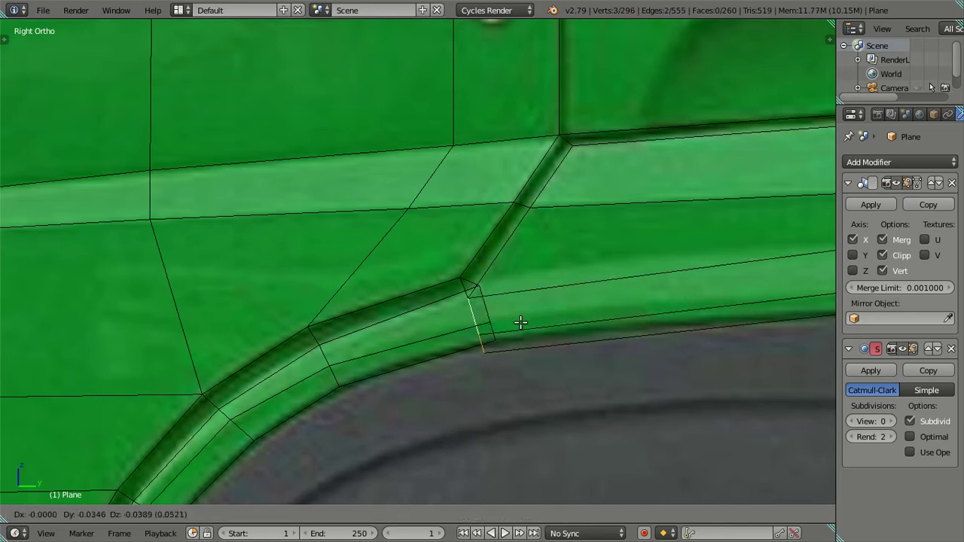
right_click(565, 301)
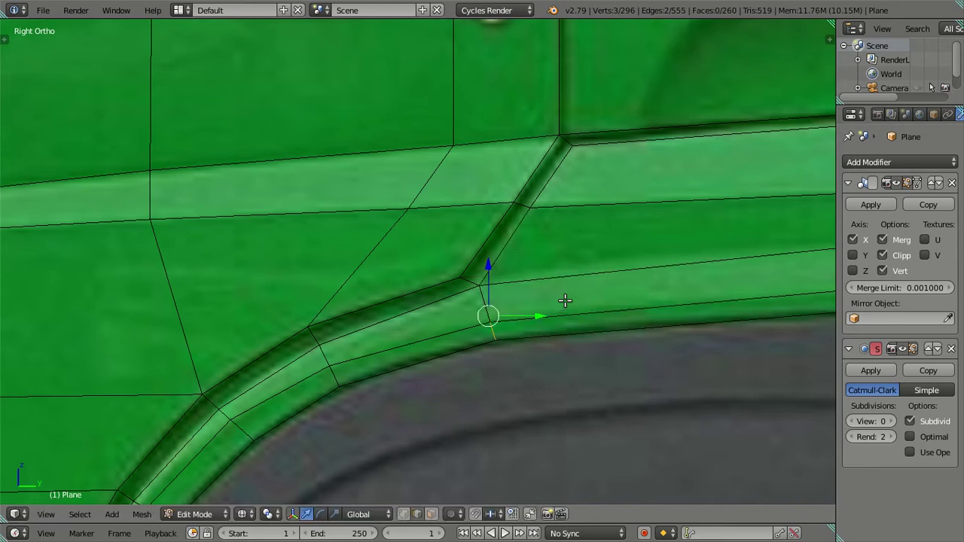
key(shift+z)
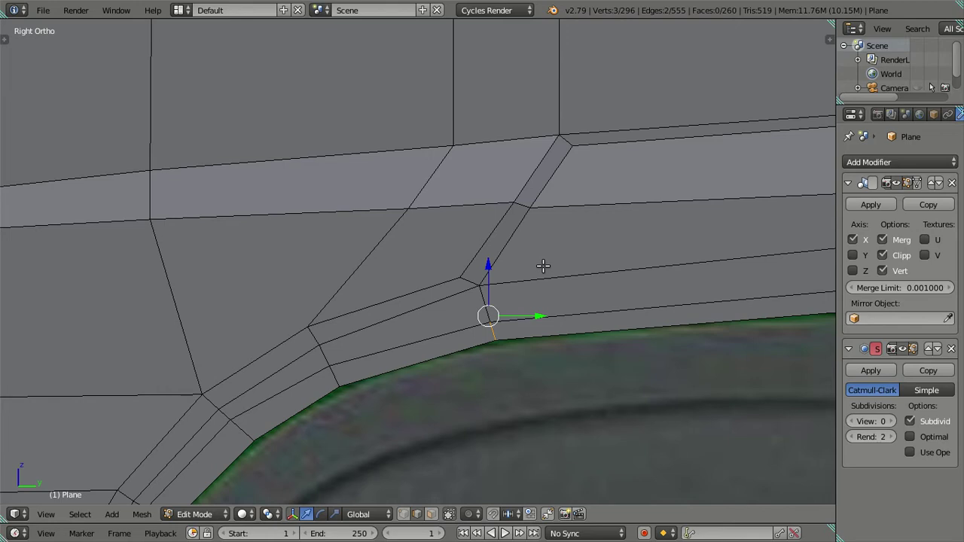
scroll(543, 265, up, 1)
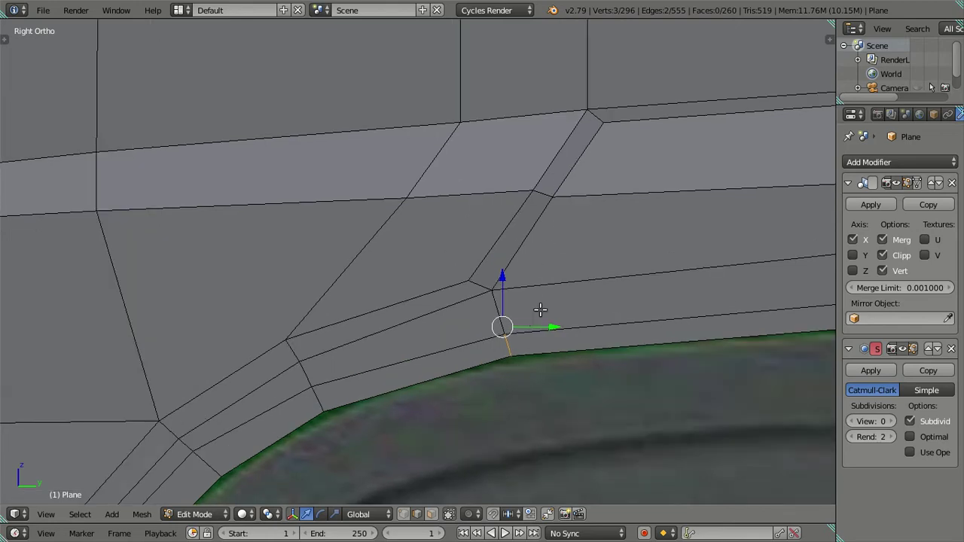
key(alt+z)
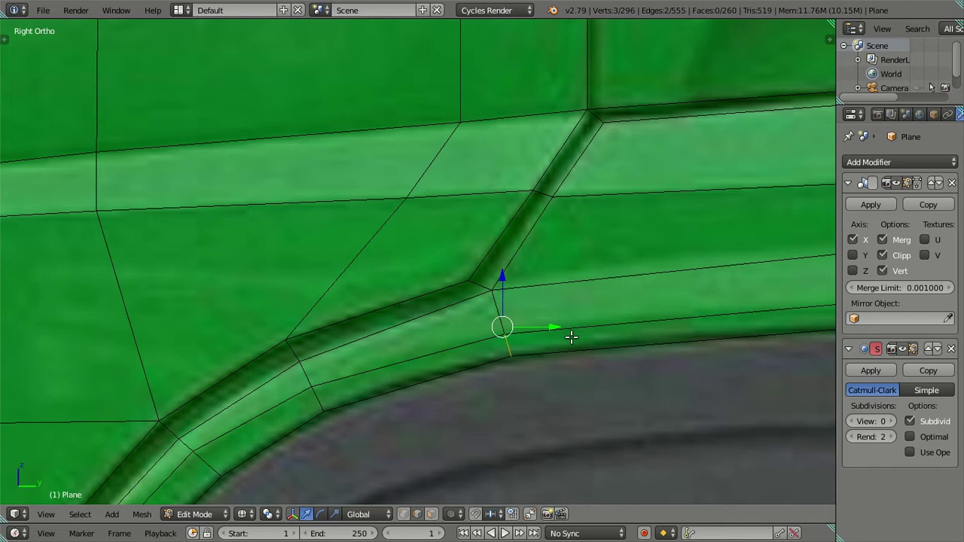
key(g)
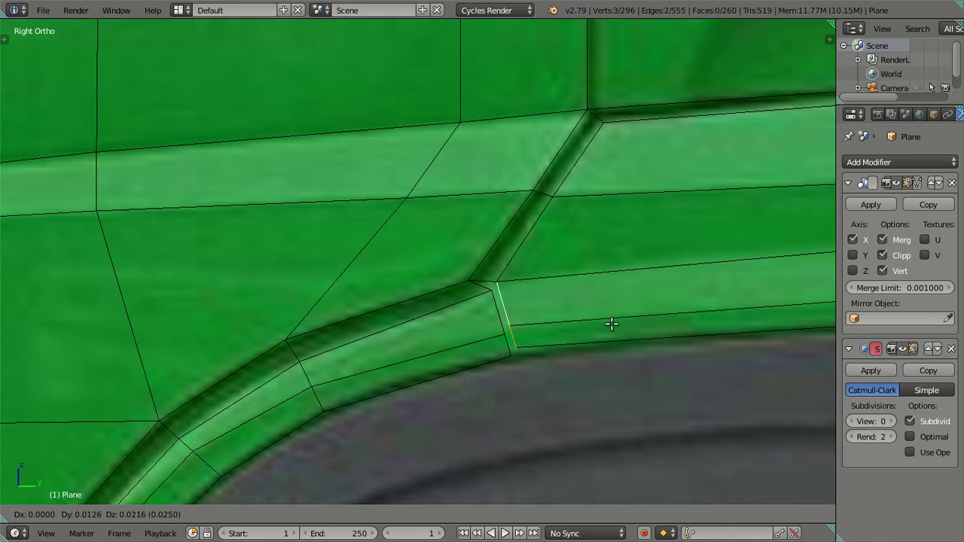
click(611, 324)
Step: Delete the parallelogram face above the trim strip
scroll(602, 319, down, 3)
scroll(477, 326, up, 2)
scroll(439, 335, up, 2)
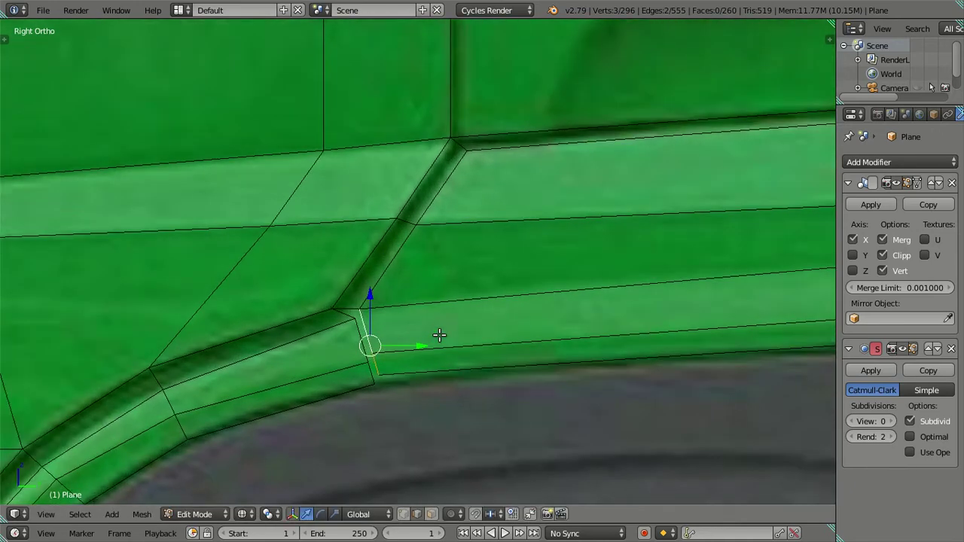
scroll(402, 323, up, 2)
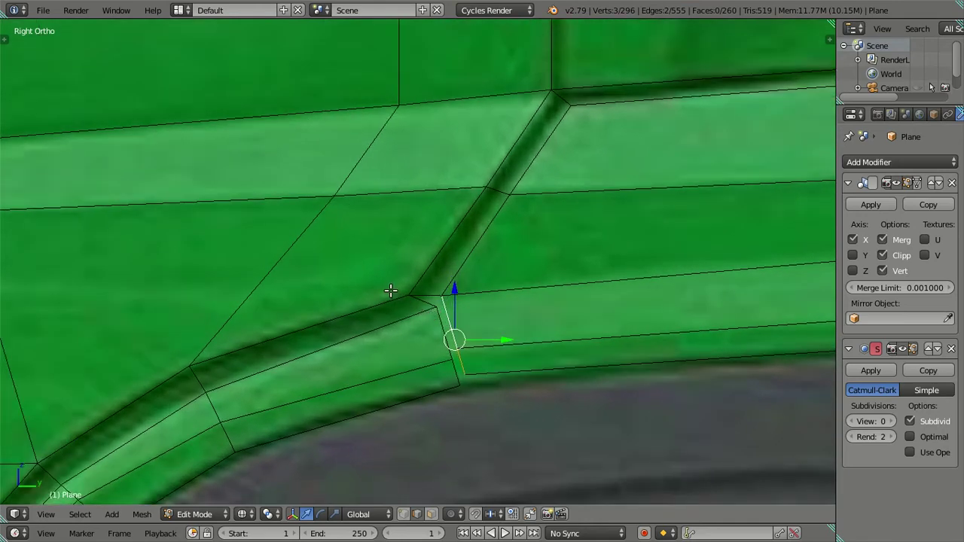
click(431, 514)
click(374, 285)
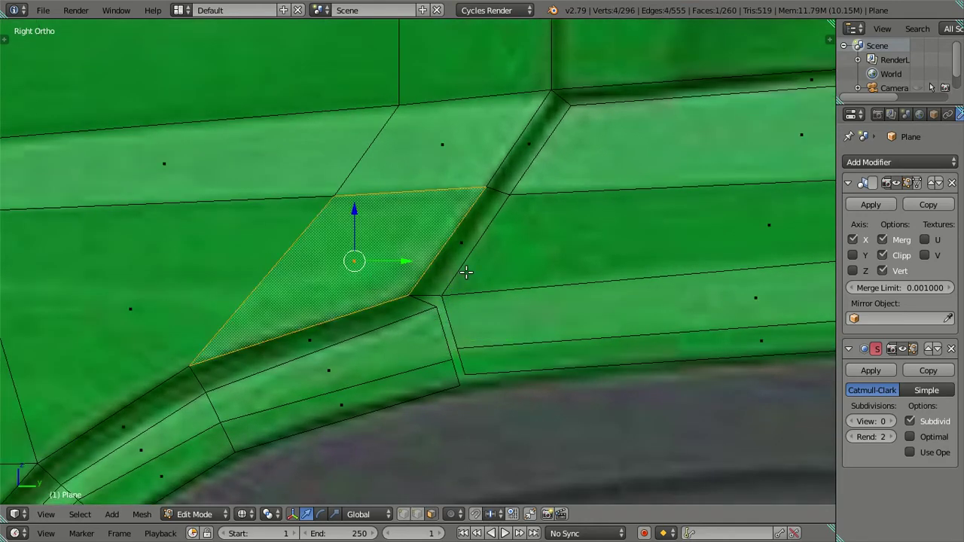
key(x)
click(499, 202)
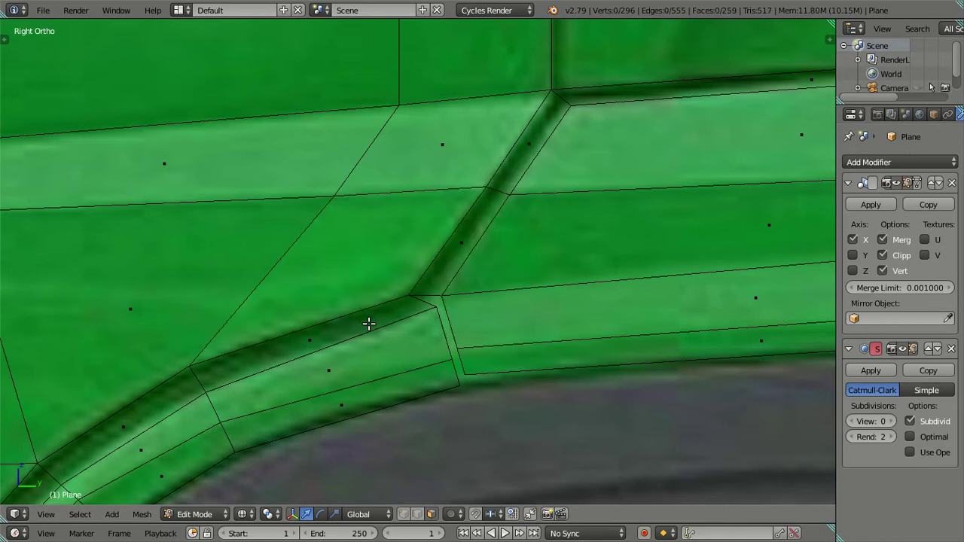
Step: Delete the face at the left end of the trim strip and return to vertex selection
click(324, 331)
key(x)
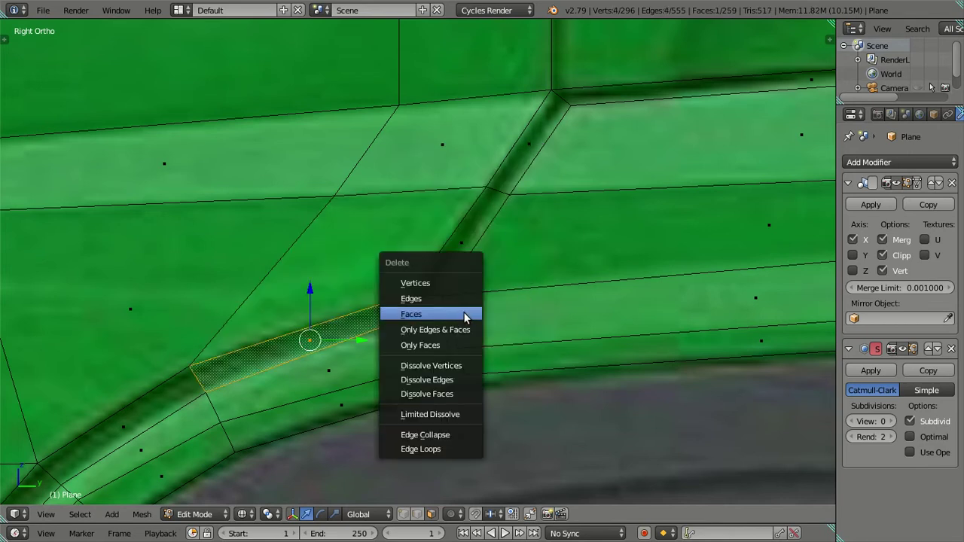
click(463, 314)
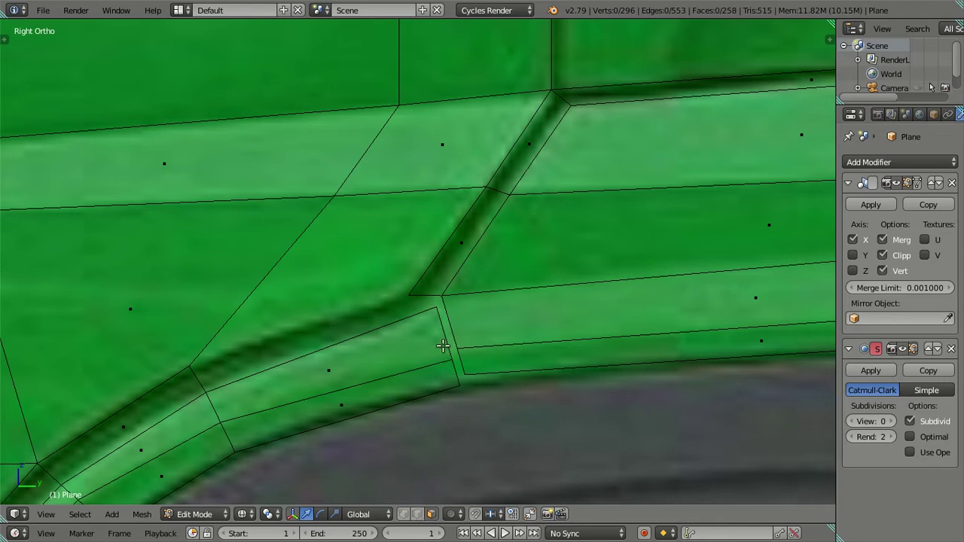
key(ctrl+Tab)
click(473, 275)
key(ctrl+Tab)
click(465, 285)
key(ctrl+Tab)
click(463, 301)
key(ctrl+Tab)
click(457, 324)
Step: Reposition the strip's end edge and end vertex up toward the trim corner
alt+right_click(438, 330)
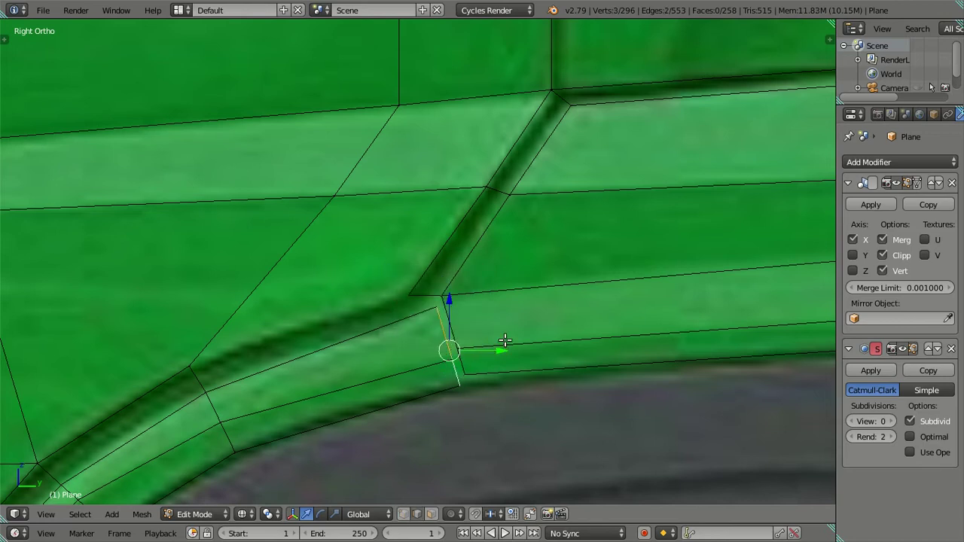
key(g)
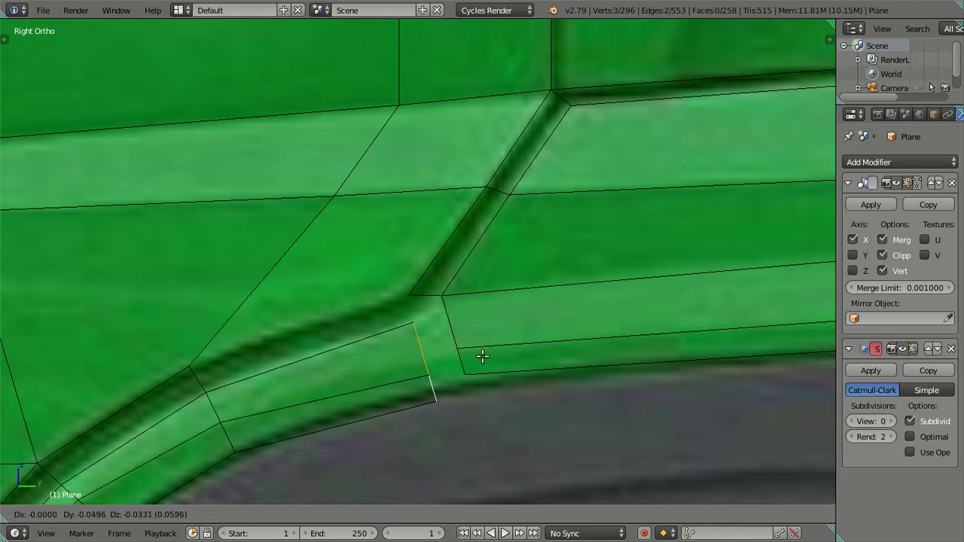
click(483, 356)
scroll(422, 312, up, 2)
scroll(429, 326, down, 2)
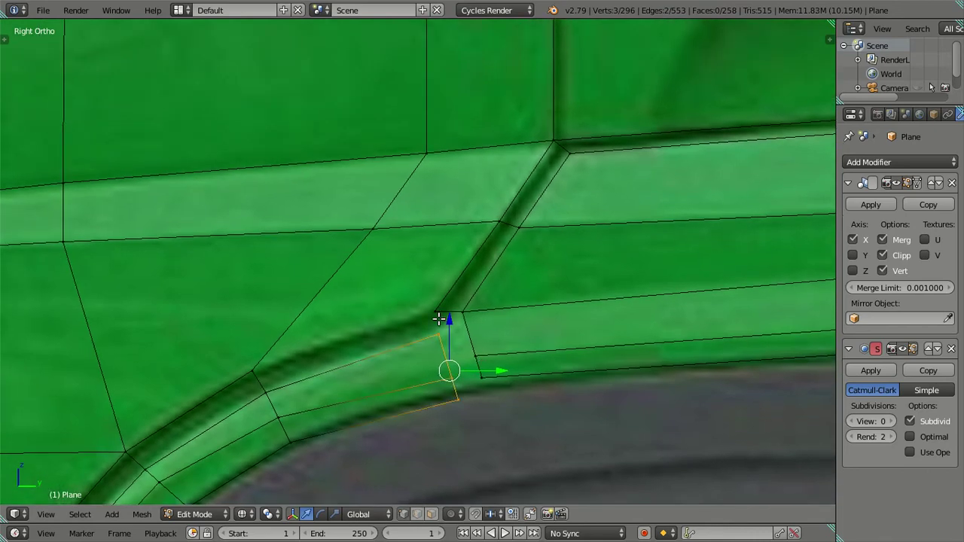
right_click(437, 313)
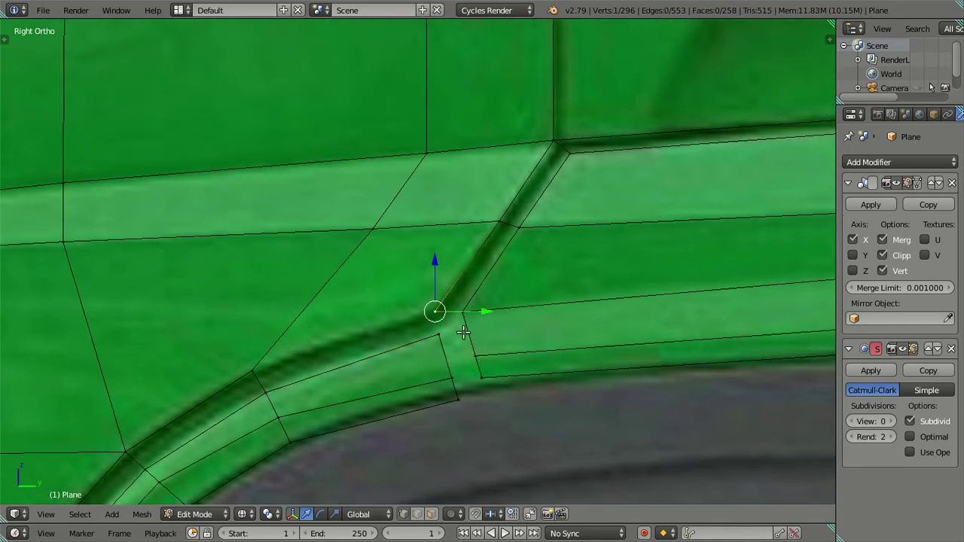
key(g)
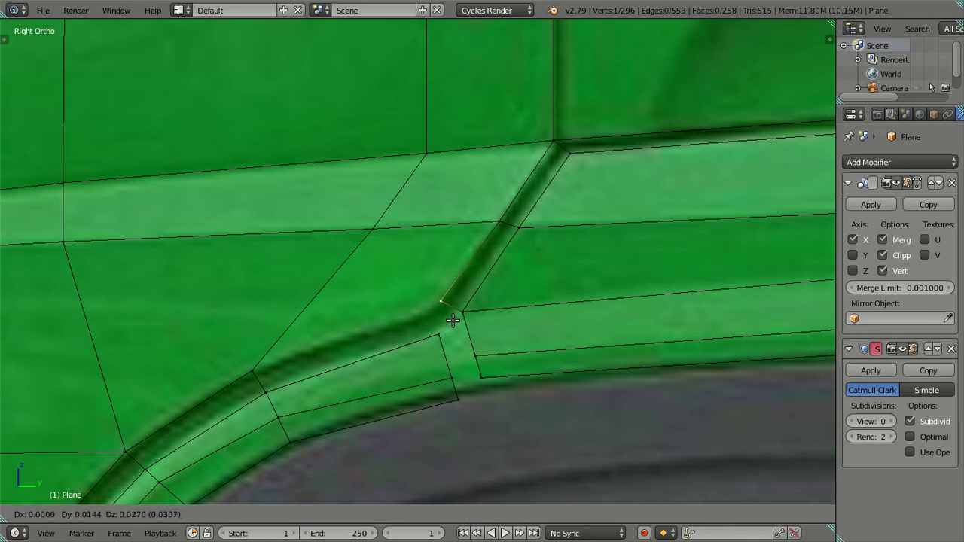
click(452, 321)
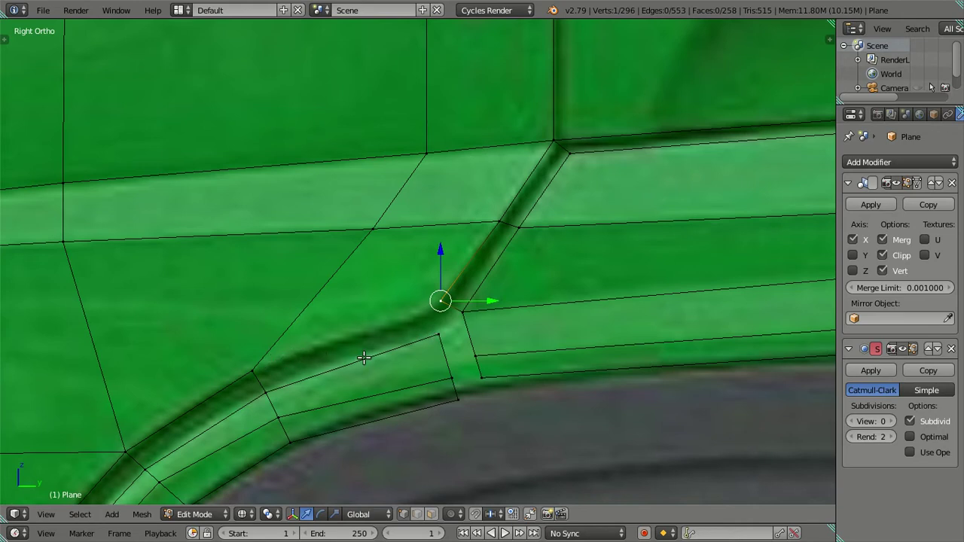
Step: Extrude a new vertex from the neighbouring trim vertex to the trim corner
right_click(433, 338)
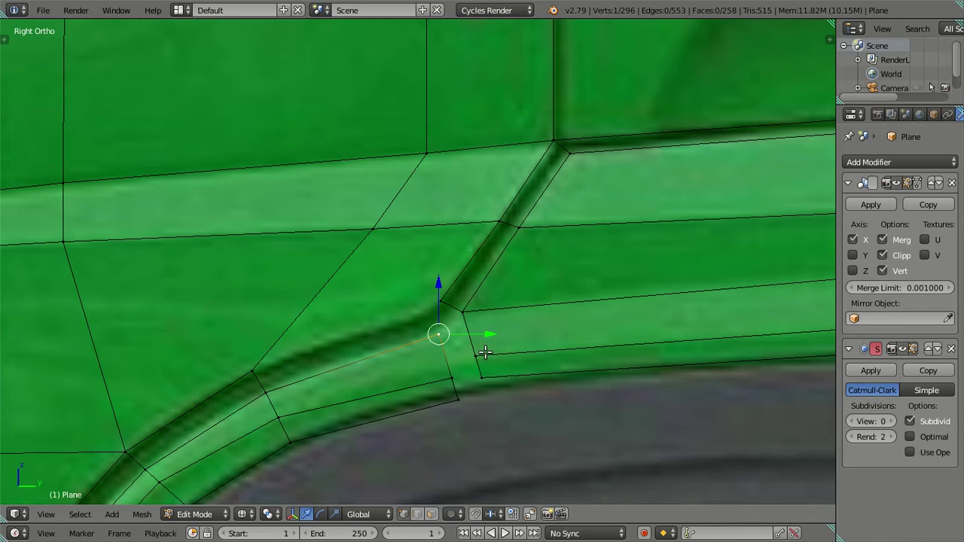
key(e)
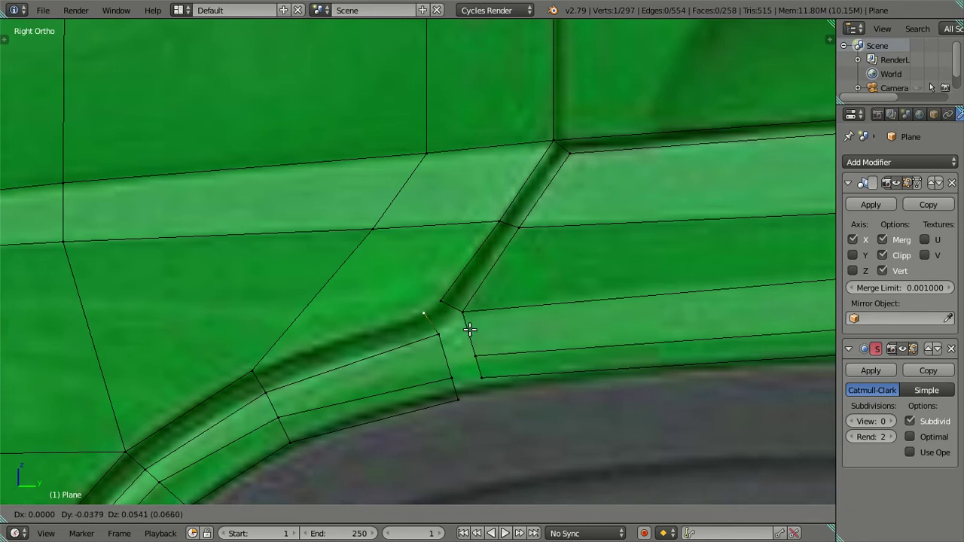
click(466, 327)
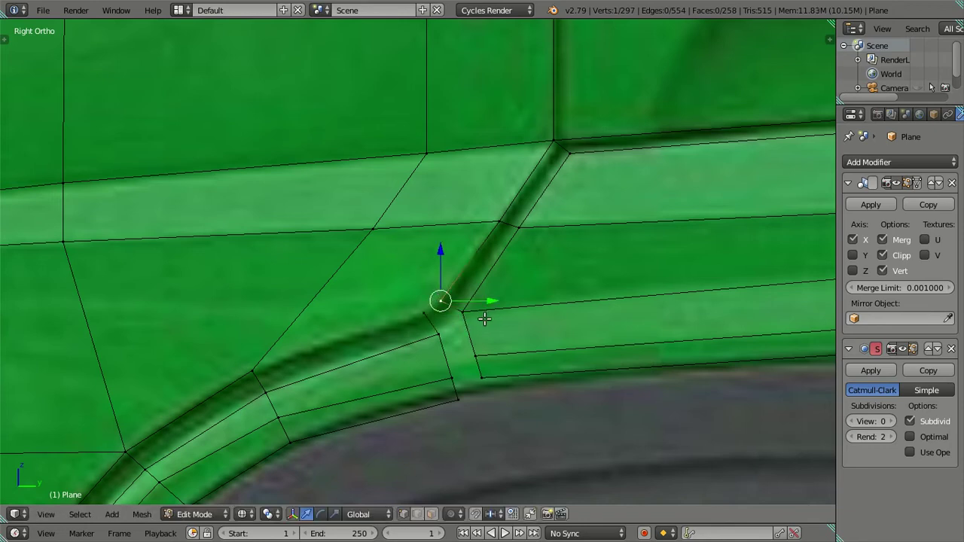
key(g)
click(480, 317)
Step: Fill a four-sided face between the four corner vertices of the trim gap
right_click(465, 313)
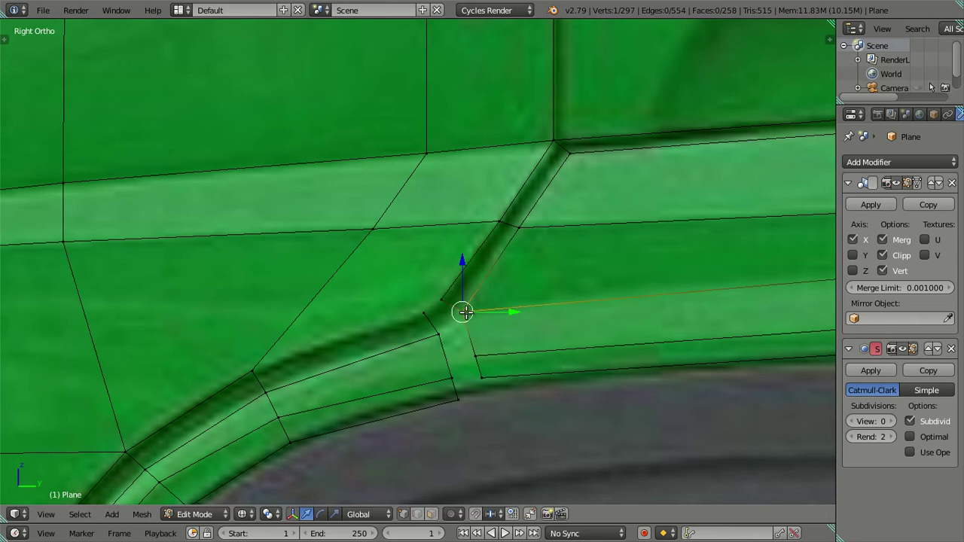
shift+right_click(441, 332)
shift+right_click(424, 313)
shift+right_click(444, 300)
key(f)
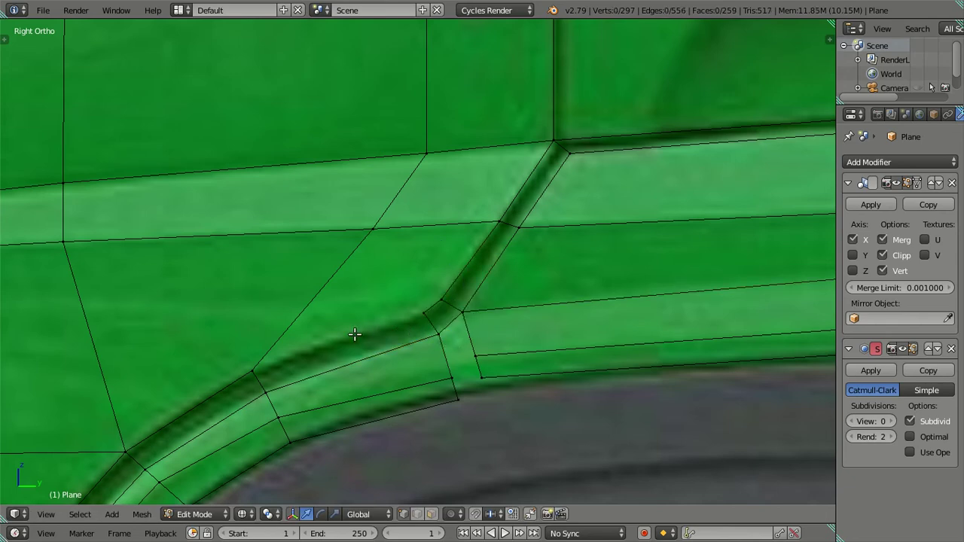
right_click(255, 369)
Step: Undo and redo the arch fill, then clear the selection
scroll(437, 326, down, 5)
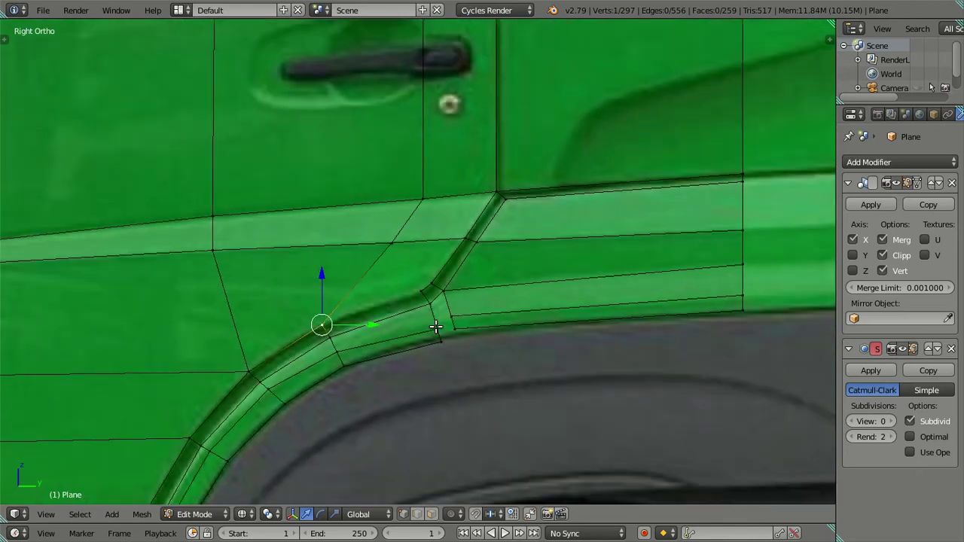
scroll(465, 319, down, 2)
key(ctrl+z)
key(ctrl+z)
key(ctrl+z)
key(ctrl+z)
key(ctrl+z)
key(ctrl+z)
key(ctrl+shift+z)
key(ctrl+shift+z)
key(ctrl+shift+z)
key(ctrl+shift+z)
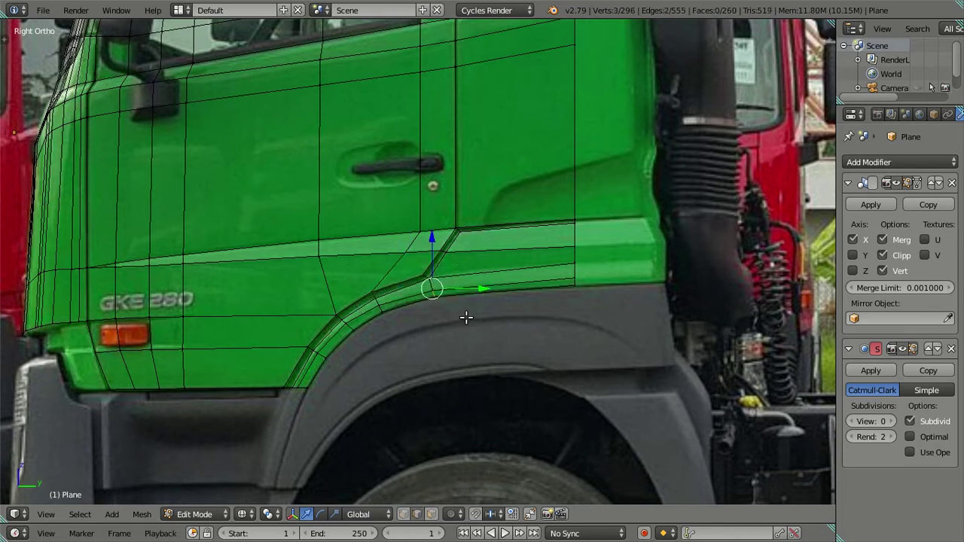
key(a)
Step: Nudge the panel-line vertex up, then shift it and the lower vertex left along Y
mouse_move(231, 271)
shift+middle_down()
mouse_move(497, 329)
mouse_move(445, 245)
shift+middle_up()
scroll(445, 246, up, 3)
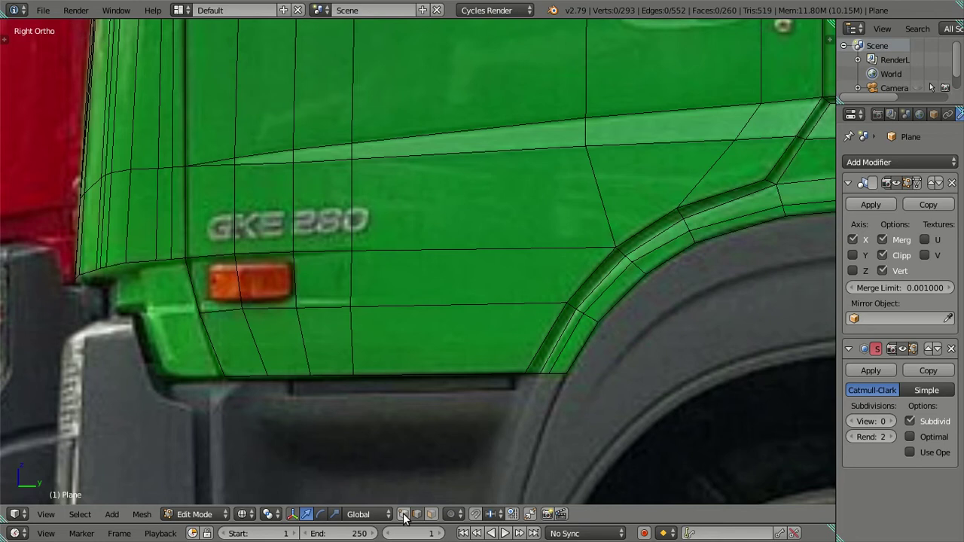
shift+middle_drag(258, 266, 424, 286)
scroll(430, 331, up, 2)
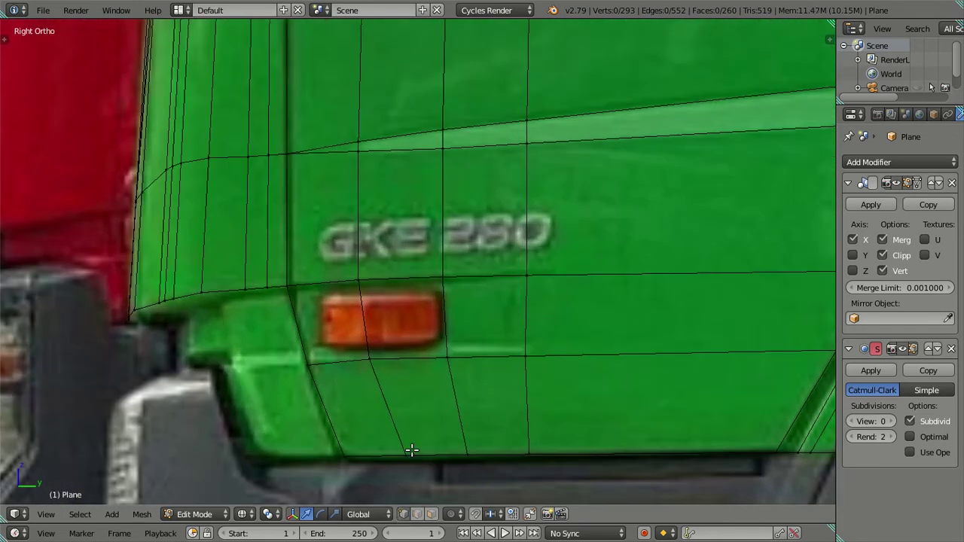
right_click(307, 365)
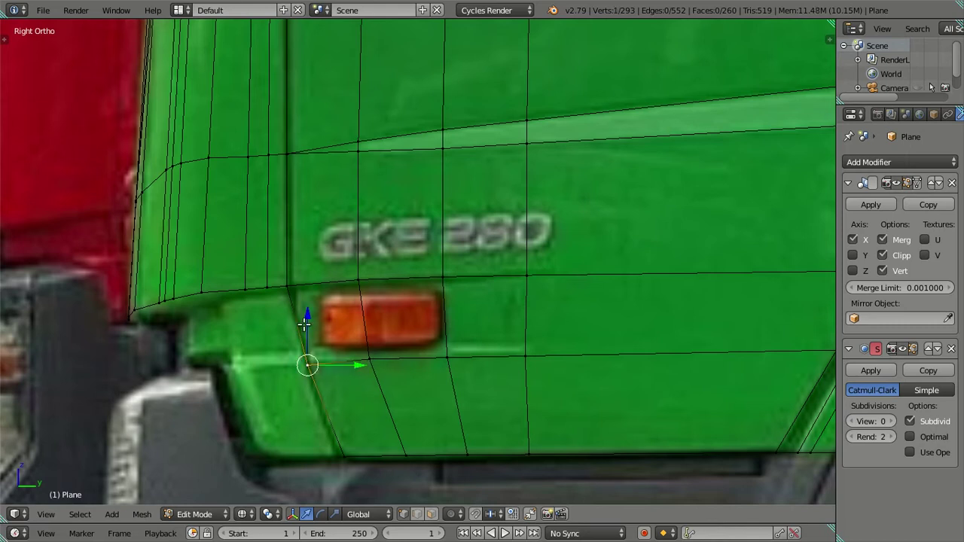
drag(311, 314, 310, 308)
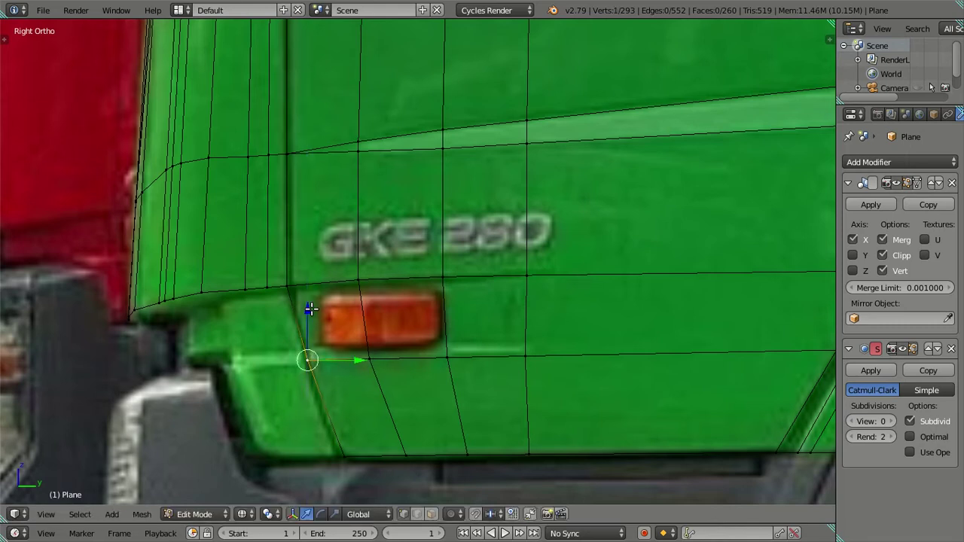
shift+right_click(343, 455)
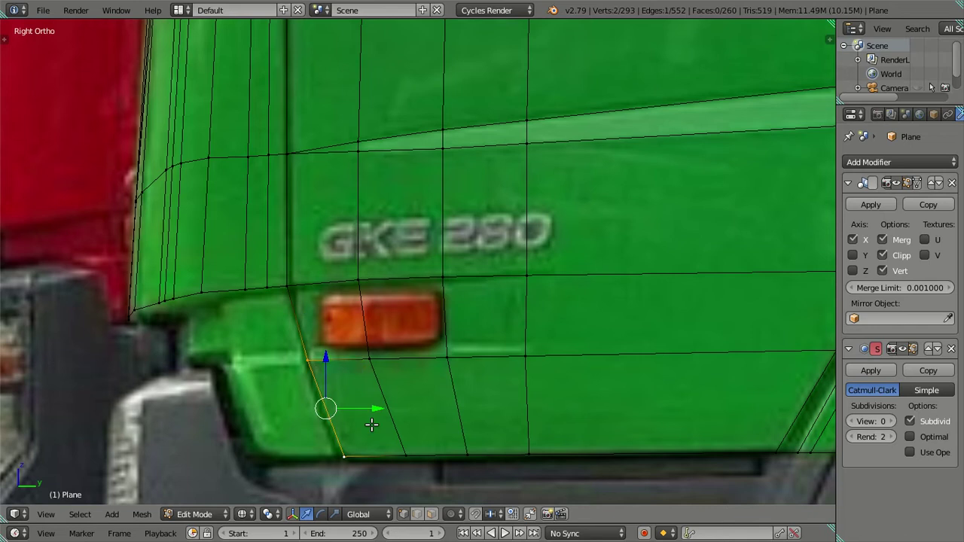
key(g)
key(y)
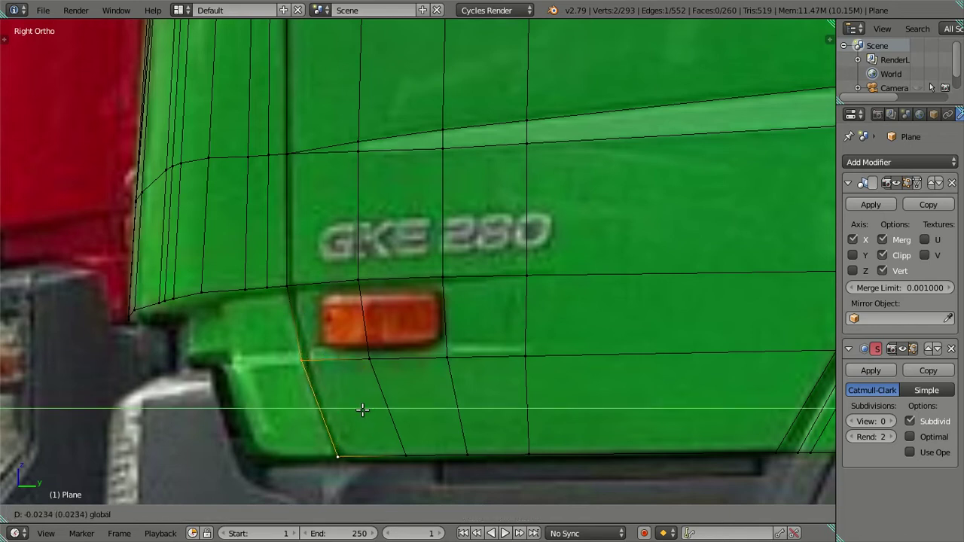
click(362, 410)
Step: Raise the edge below the orange marker light slightly
right_click(302, 360)
alt+right_click(525, 353)
shift+middle_drag(420, 296, 365, 303)
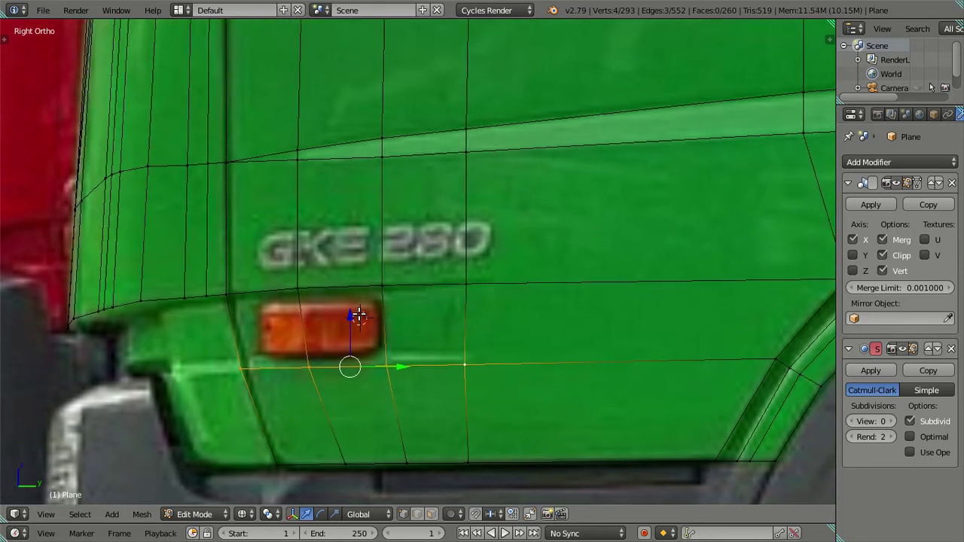
shift+right_click(286, 369)
shift+right_click(324, 365)
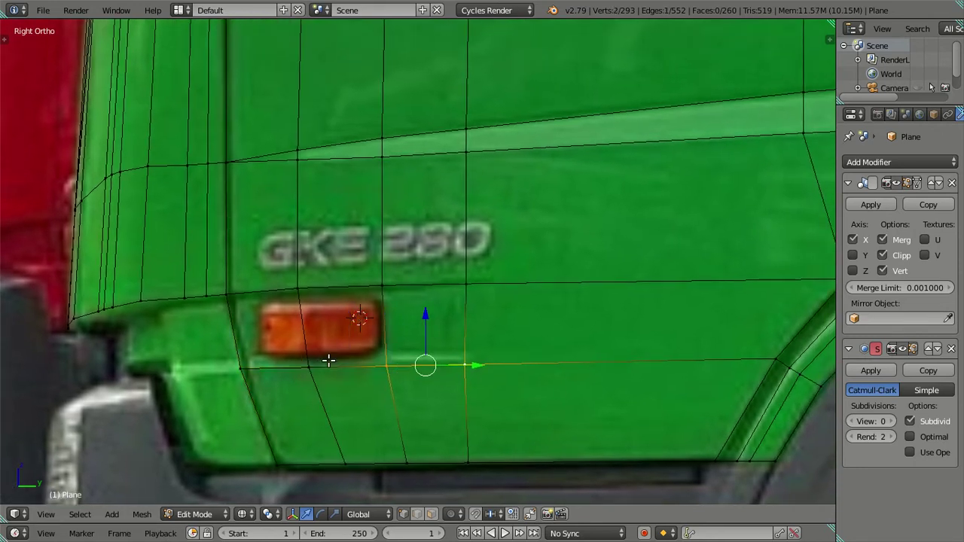
key(g)
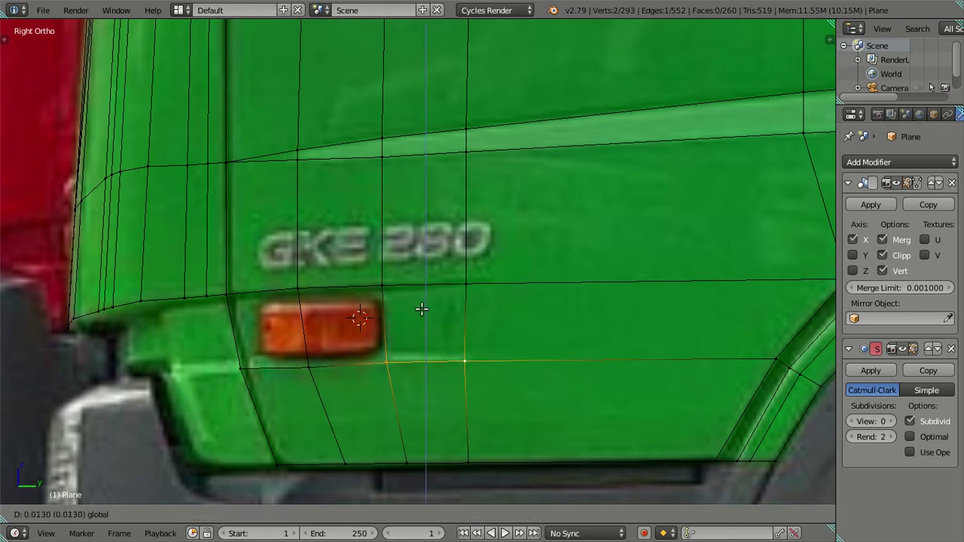
click(421, 308)
Step: Move the vertex under the marker light along Z to the panel edge
right_click(316, 374)
key(g)
key(z)
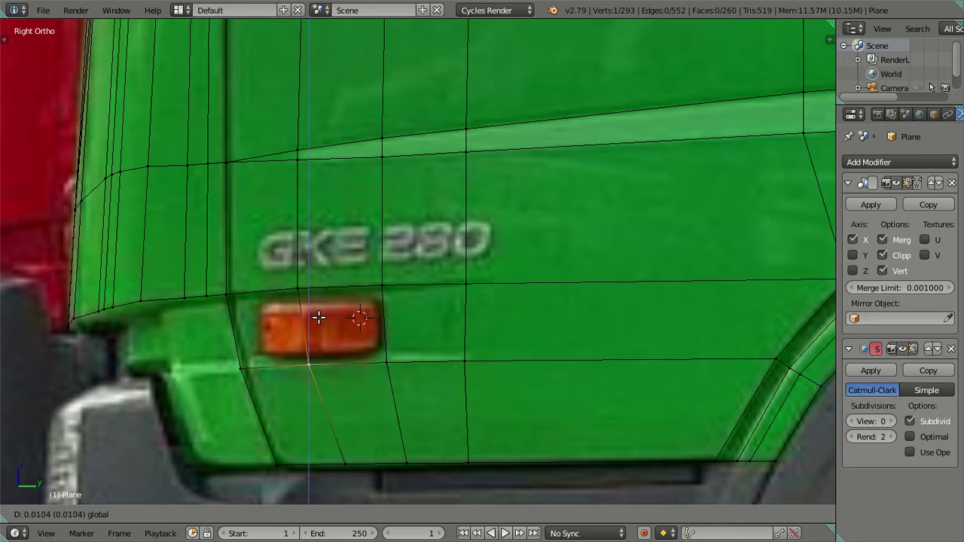
click(318, 318)
key(a)
scroll(522, 335, down, 2)
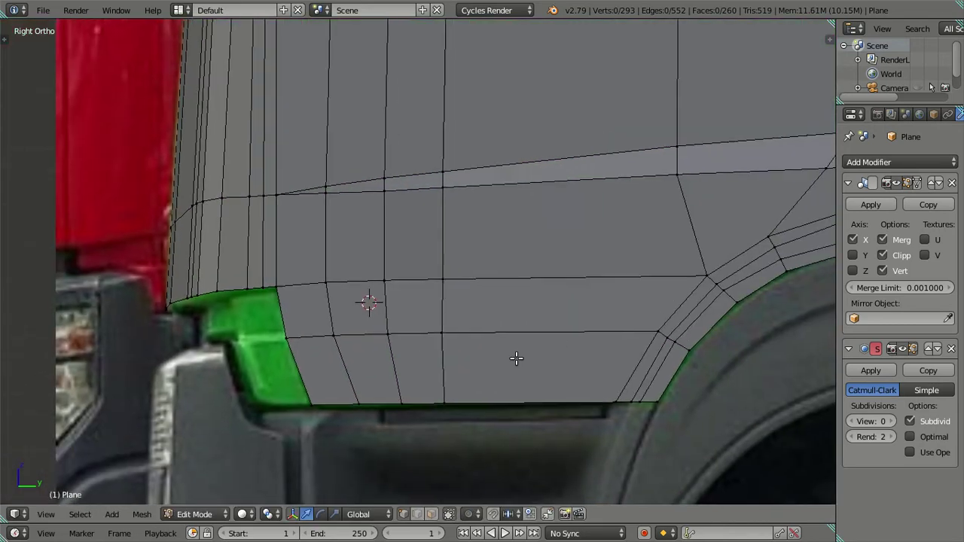
Step: Frame the whole cab side and slide the rear edge loop right toward the cab edge
shift+middle_drag(516, 355, 334, 376)
scroll(333, 377, up, 2)
shift+middle_drag(613, 329, 488, 369)
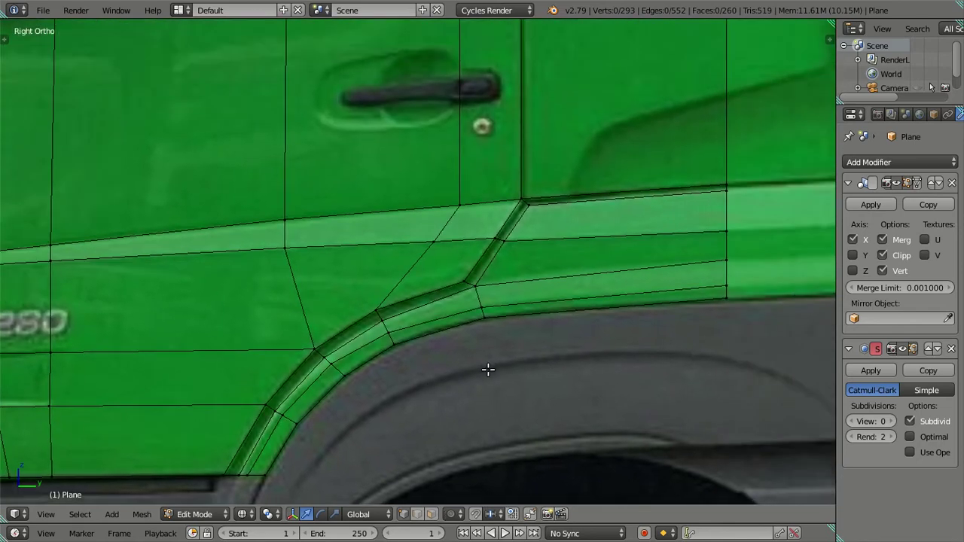
scroll(590, 335, down, 3)
scroll(383, 354, down, 1)
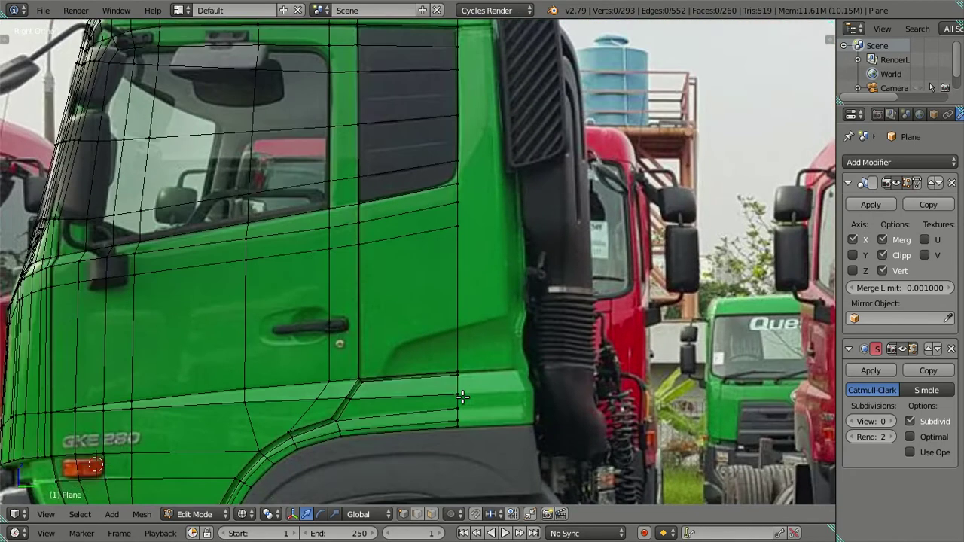
shift+middle_drag(382, 353, 453, 349)
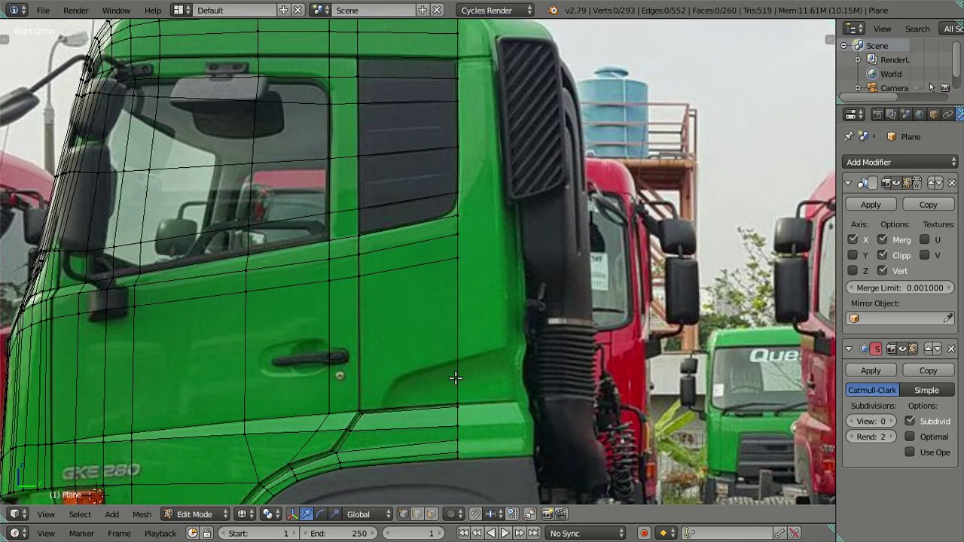
shift+middle_drag(419, 424, 466, 377)
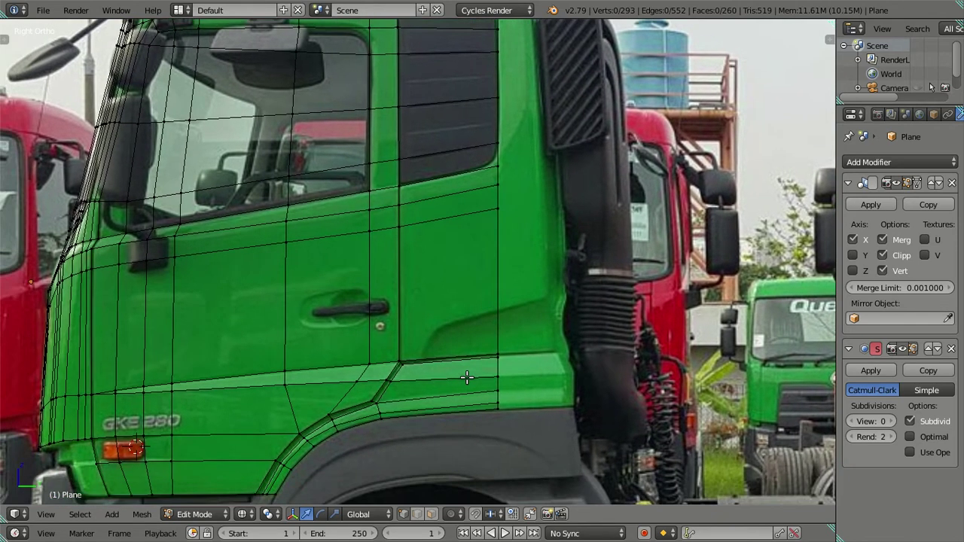
alt+right_click(498, 240)
scroll(499, 249, down, 4)
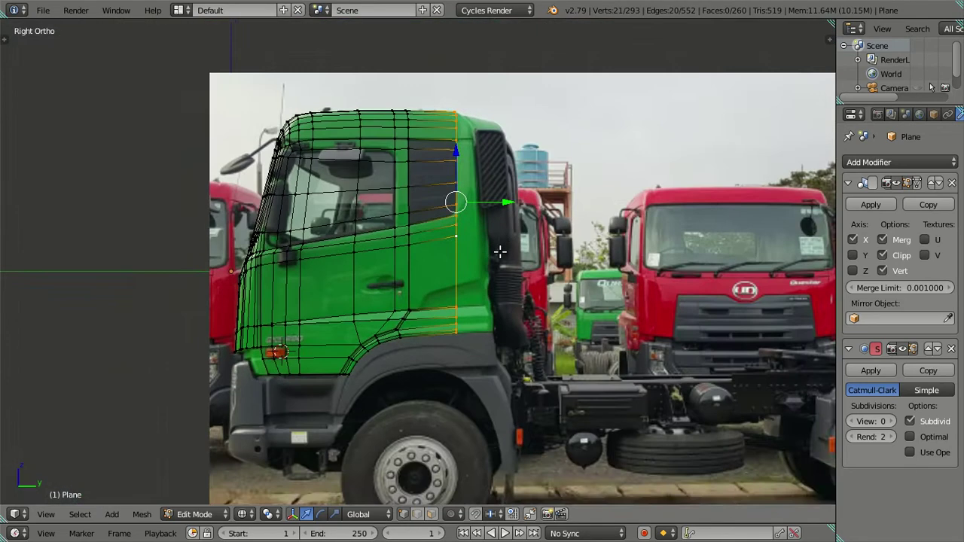
shift+middle_drag(499, 251, 521, 350)
scroll(521, 351, up, 3)
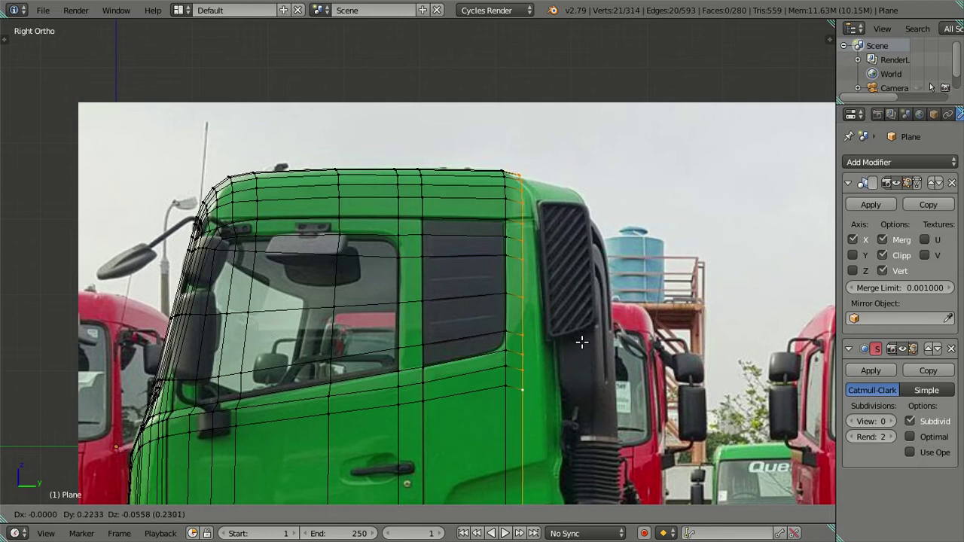
drag(555, 328, 595, 324)
scroll(563, 380, down, 3)
scroll(563, 381, up, 2)
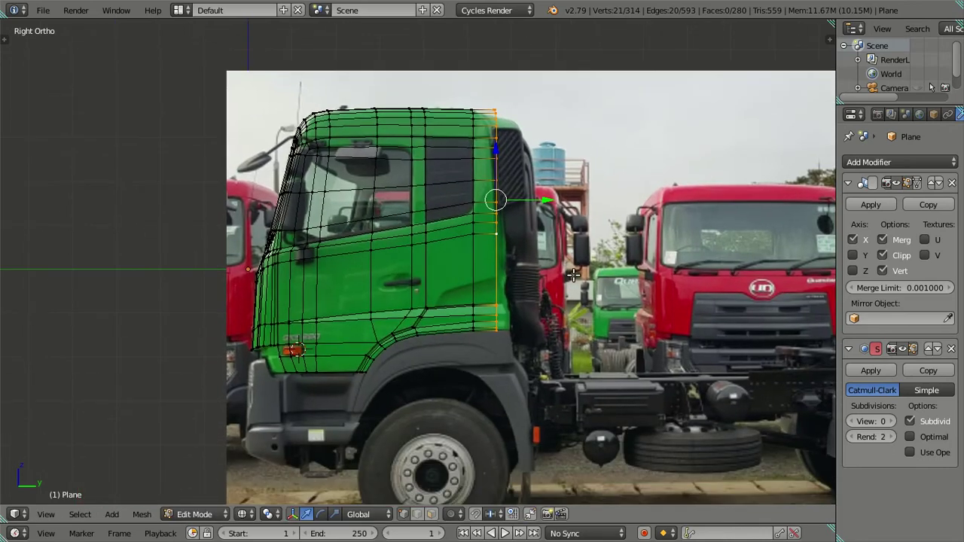
scroll(561, 350, up, 2)
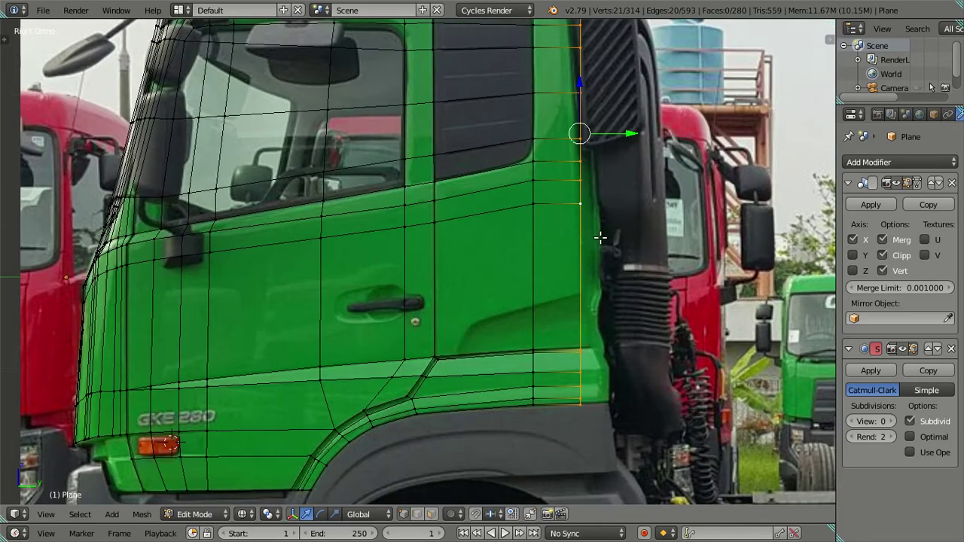
Step: Nudge the rear vertical edge column right onto the cab's edge
right_click(588, 325)
scroll(589, 324, up, 1)
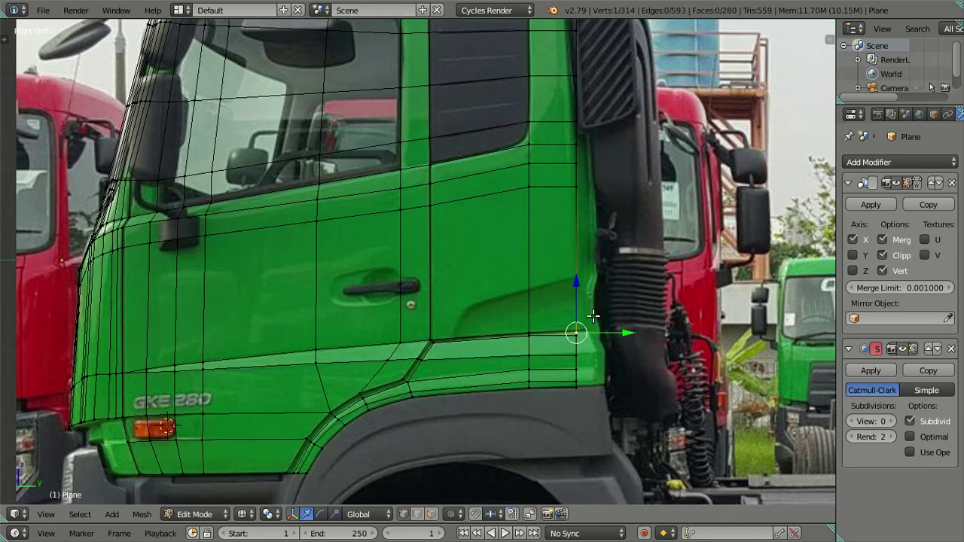
scroll(584, 301, up, 2)
alt+right_click(657, 385)
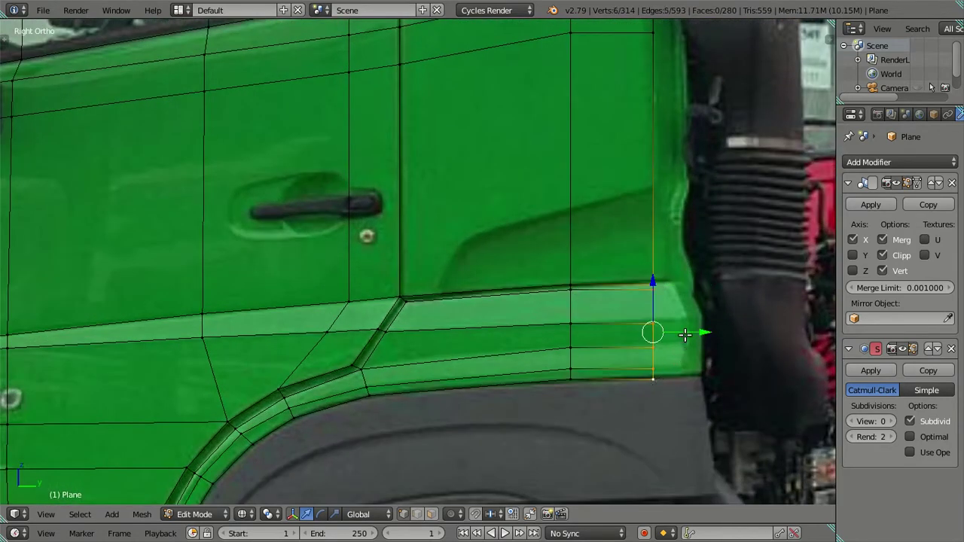
drag(700, 326, 705, 326)
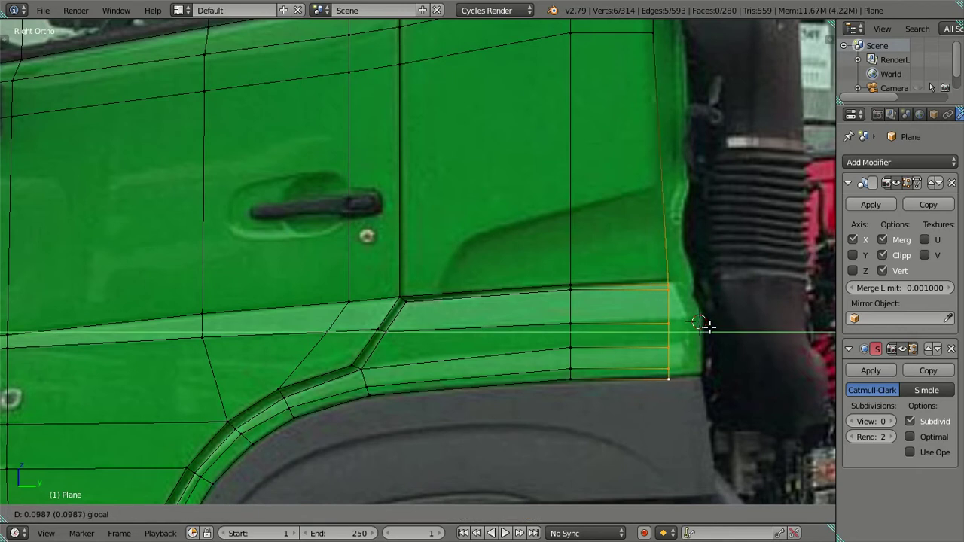
click(700, 326)
scroll(696, 318, up, 1)
shift+middle_drag(695, 316, 557, 320)
Step: Raise the rear column's upper vertex along Z and push the sill column right along Y
right_click(571, 279)
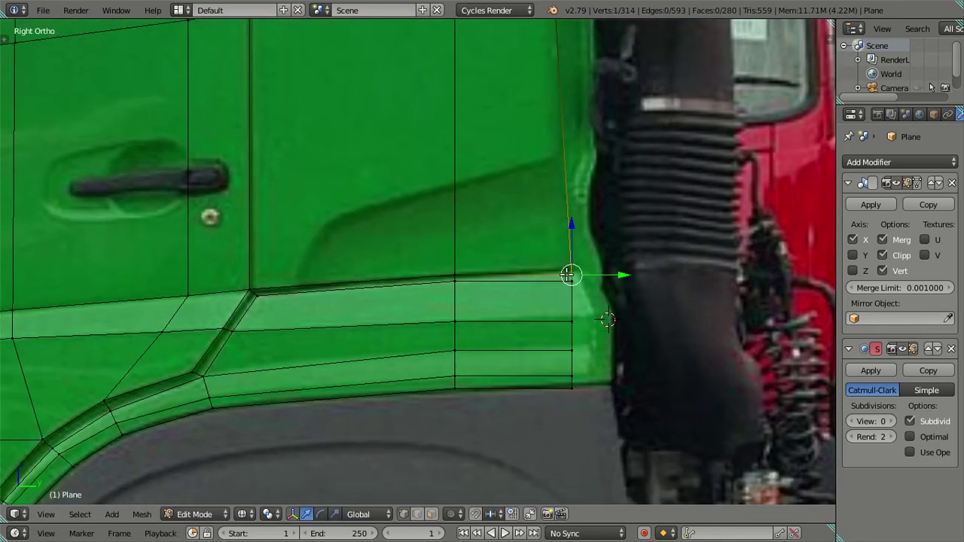
key(g)
key(z)
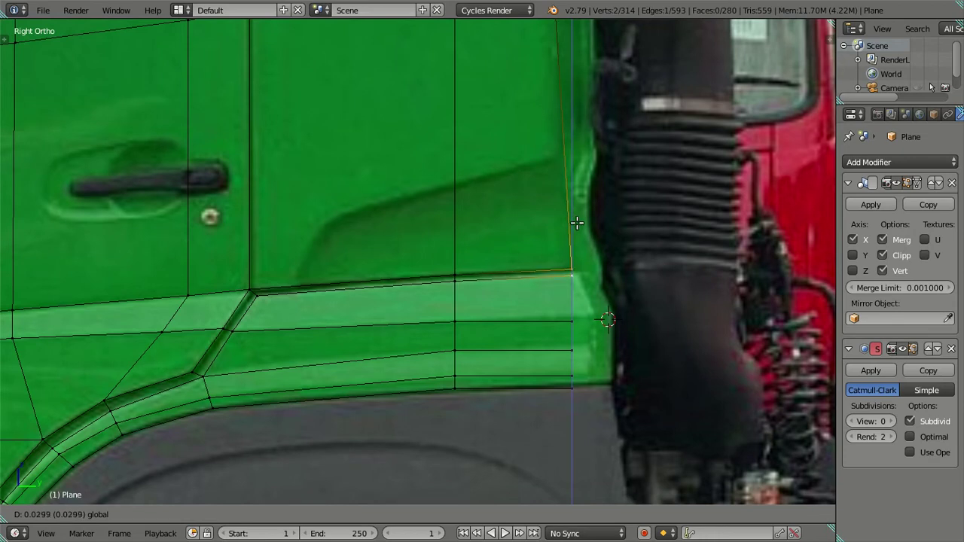
click(577, 224)
right_click(571, 321)
ctrl+right_click(572, 387)
key(g)
key(y)
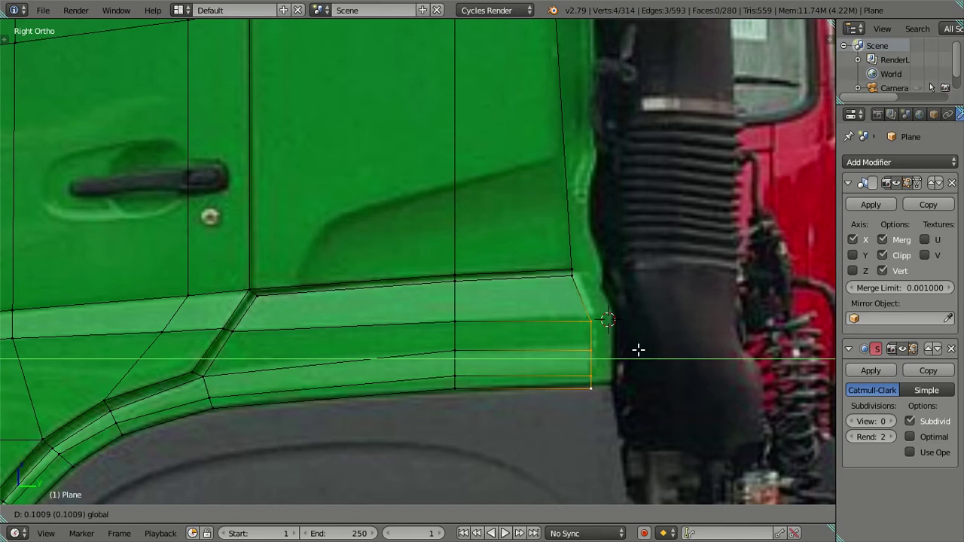
click(640, 351)
Step: Adjust the sill column vertically along Z, abandon a sideways move, and deselect
key(g)
key(z)
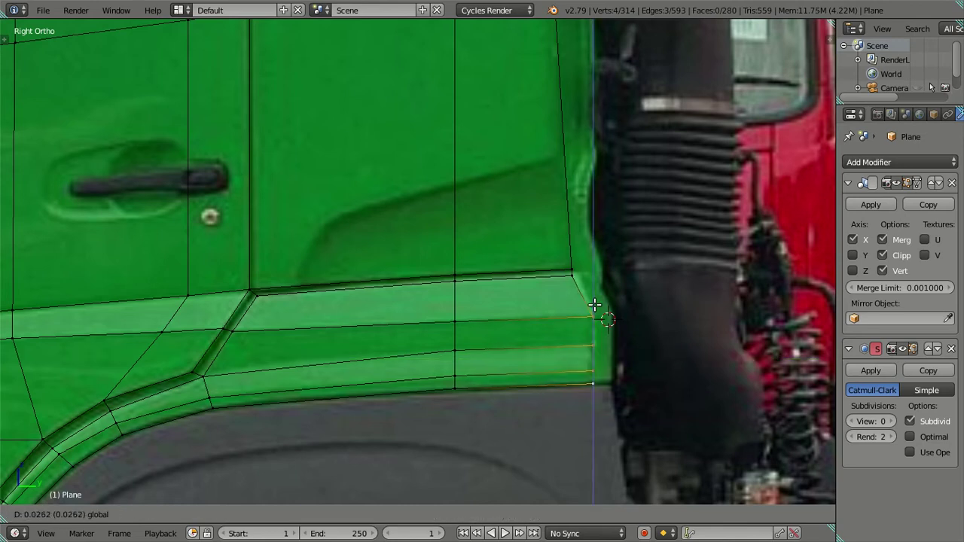
click(596, 304)
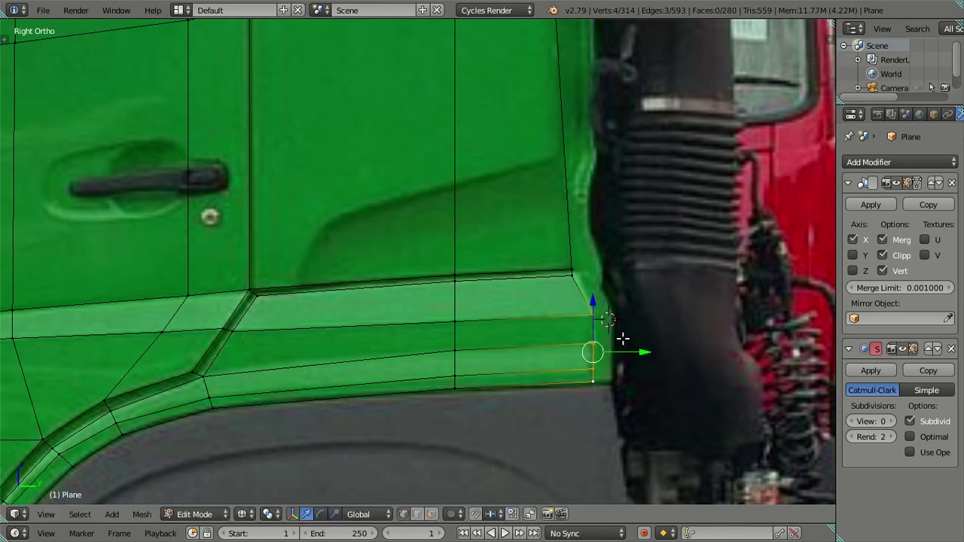
key(g)
key(y)
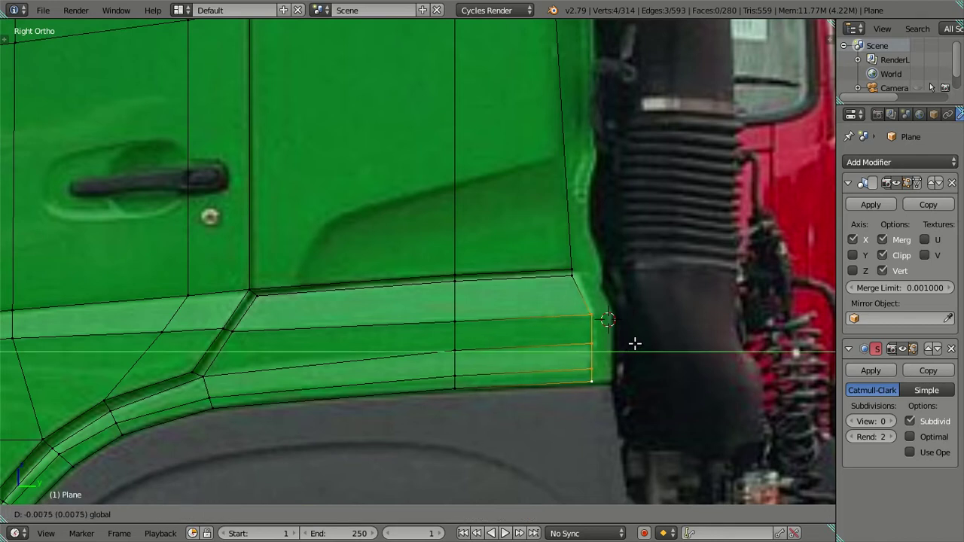
key(Escape)
key(a)
Step: Slide the rear-edge vertices beside the air intake left onto the cab outline
shift+scroll(559, 210, up, 5)
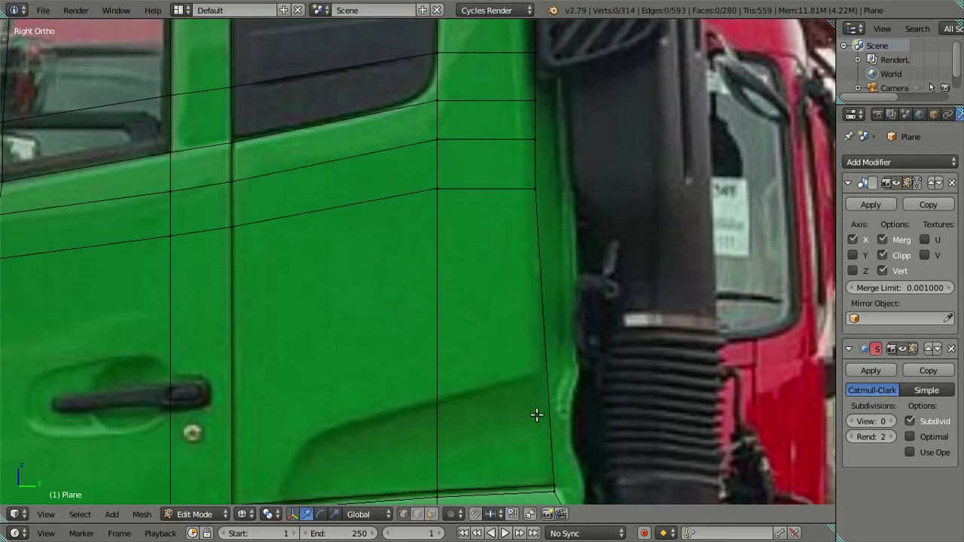
shift+scroll(543, 387, up, 5)
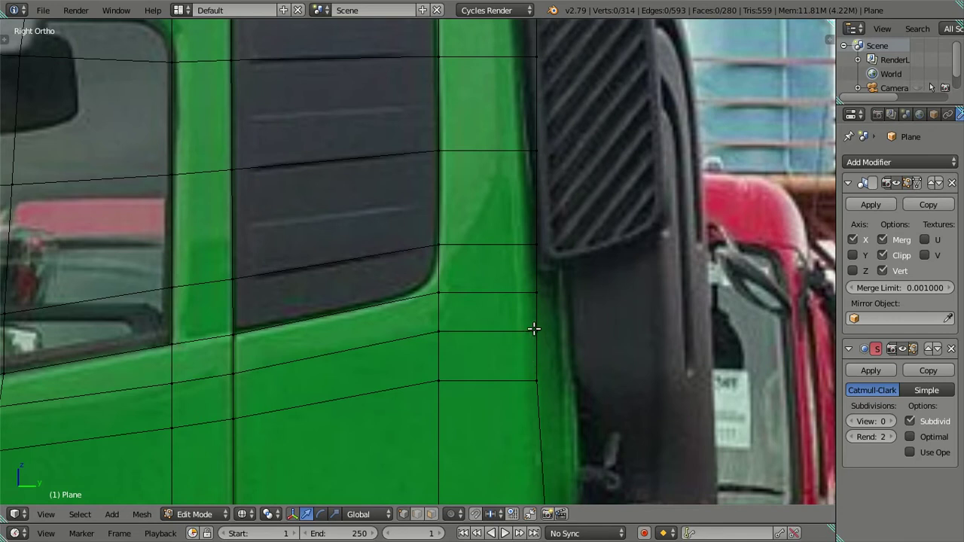
right_click(536, 330)
shift+scroll(536, 331, up, 1)
drag(584, 370, 577, 369)
drag(584, 307, 578, 309)
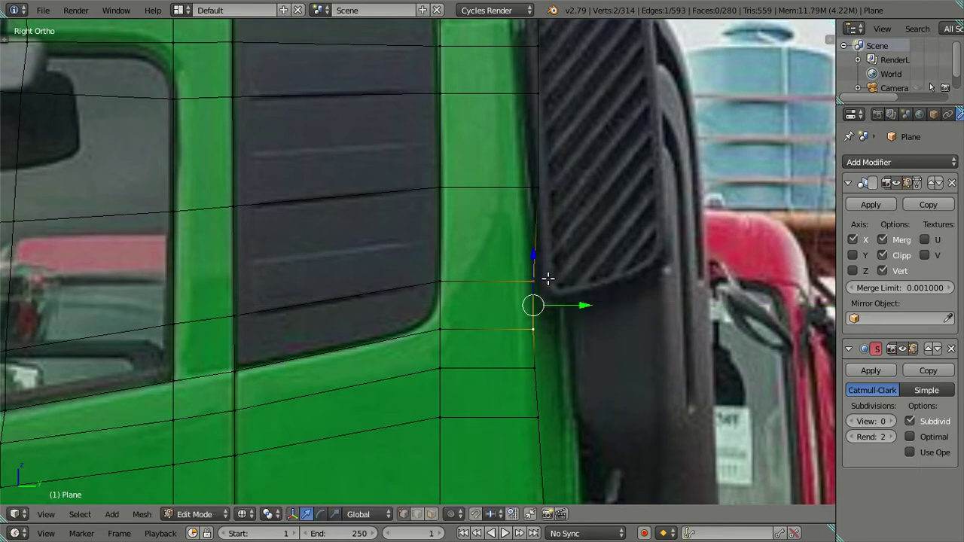
shift+middle_drag(545, 233, 570, 311)
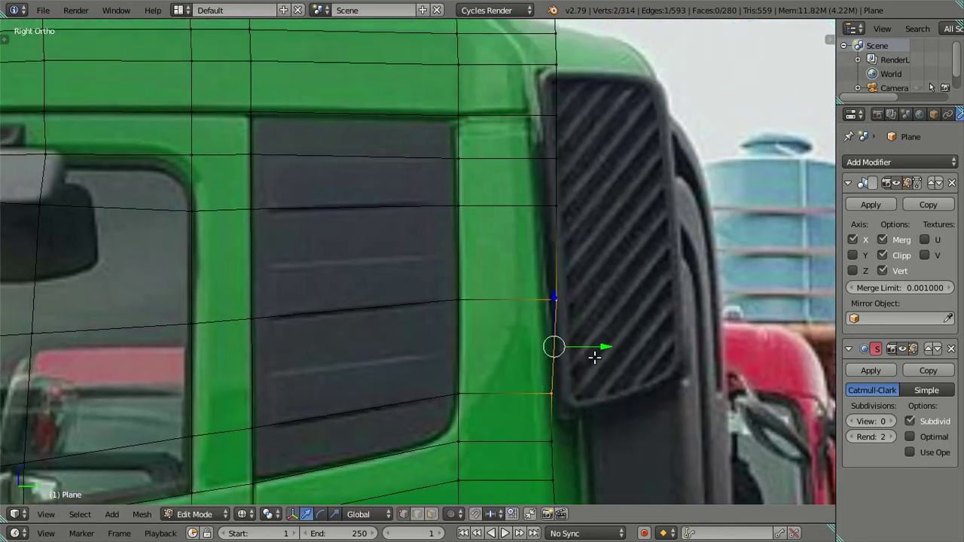
drag(605, 347, 603, 347)
right_click(559, 298)
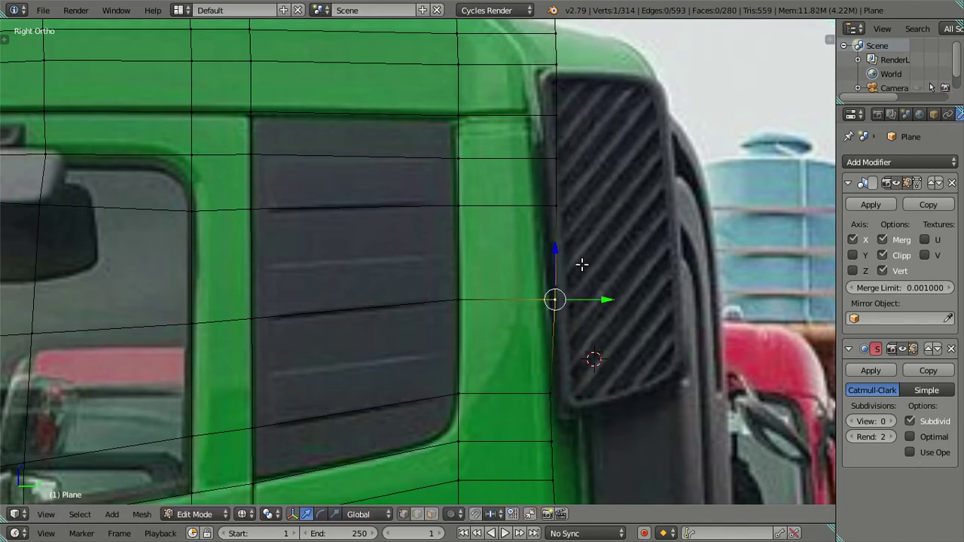
drag(599, 301, 594, 302)
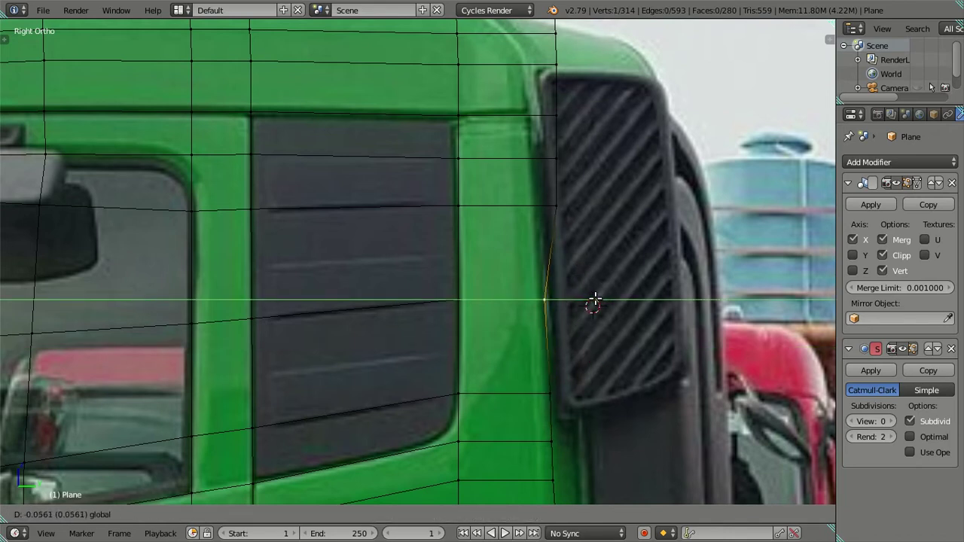
Step: Slide individual rear-edge vertices left along Y to match the cab's rear edge in the photo
click(594, 303)
shift+scroll(580, 294, up, 5)
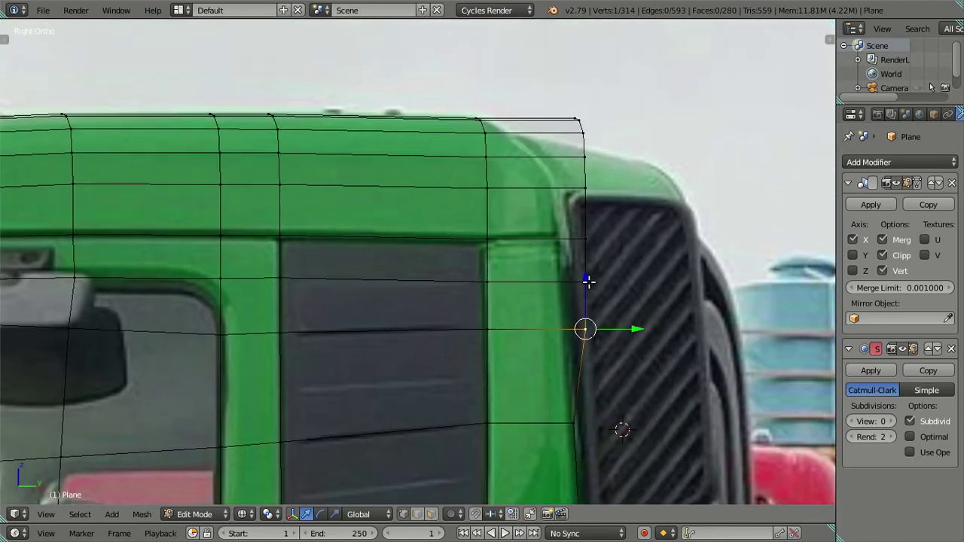
shift+right_click(589, 279)
drag(624, 303, 607, 301)
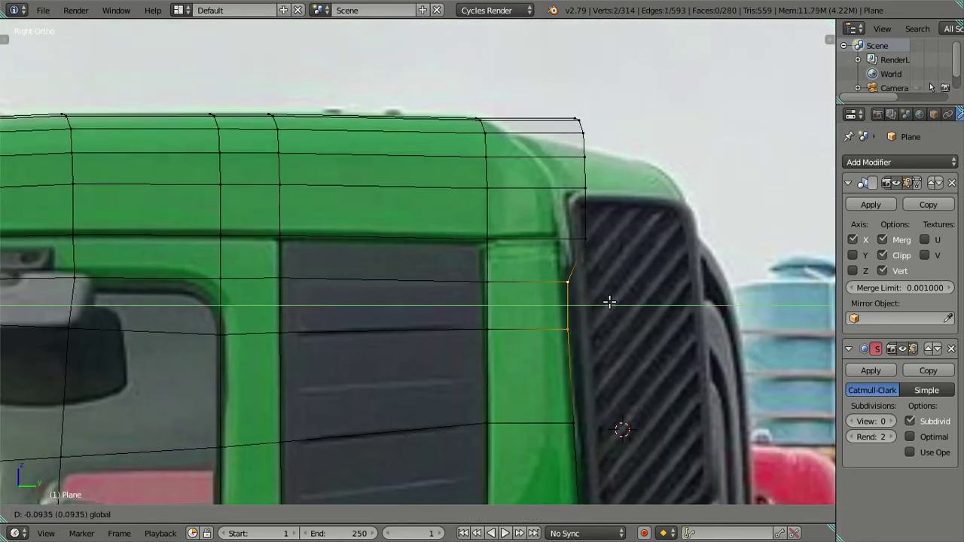
click(607, 301)
right_click(567, 282)
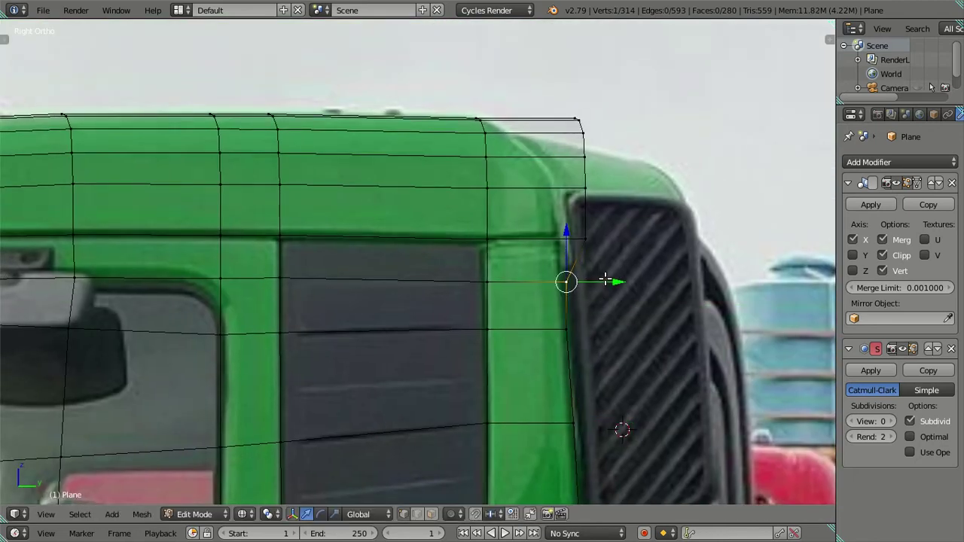
drag(606, 280, 603, 280)
click(603, 279)
mouse_move(603, 279)
shift+middle_down()
mouse_move(614, 342)
mouse_move(607, 349)
shift+middle_up()
Step: Move two rear-edge vertices near the roof left toward the rounded roof corner
right_click(603, 333)
shift+right_click(602, 282)
mouse_move(646, 306)
mouse_down()
mouse_move(608, 296)
mouse_move(611, 279)
mouse_up()
right_click(576, 283)
right_click(605, 244)
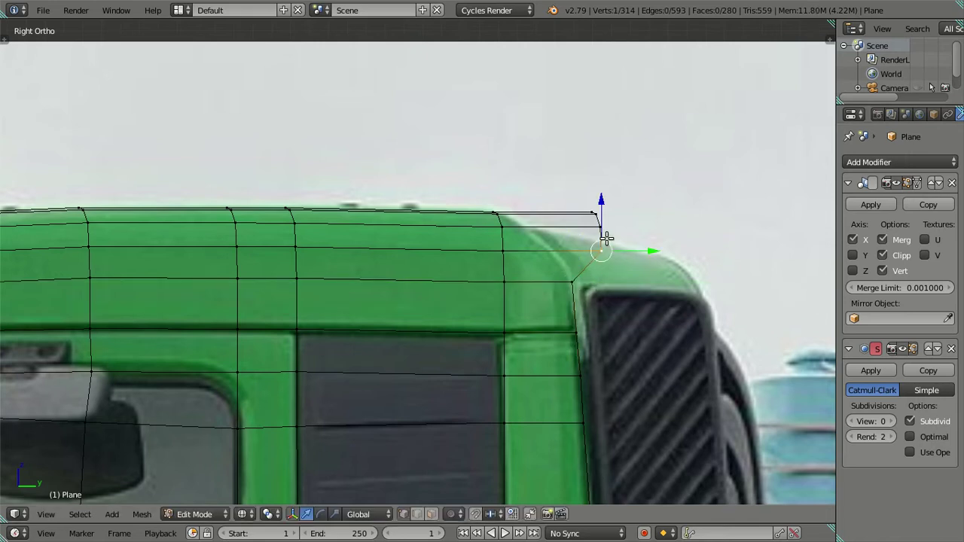
scroll(606, 241, down, 3)
mouse_move(606, 241)
middle_down()
mouse_move(617, 287)
mouse_move(609, 285)
middle_up()
Step: In side view, move the rear border loop along Y, then down along Z onto the roof edge
alt+right_click(528, 181)
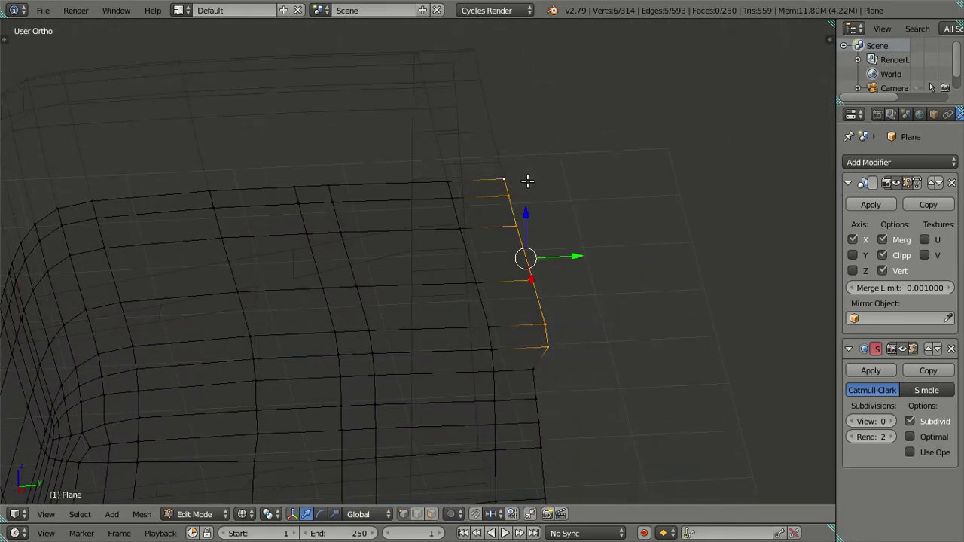
key(KP_3)
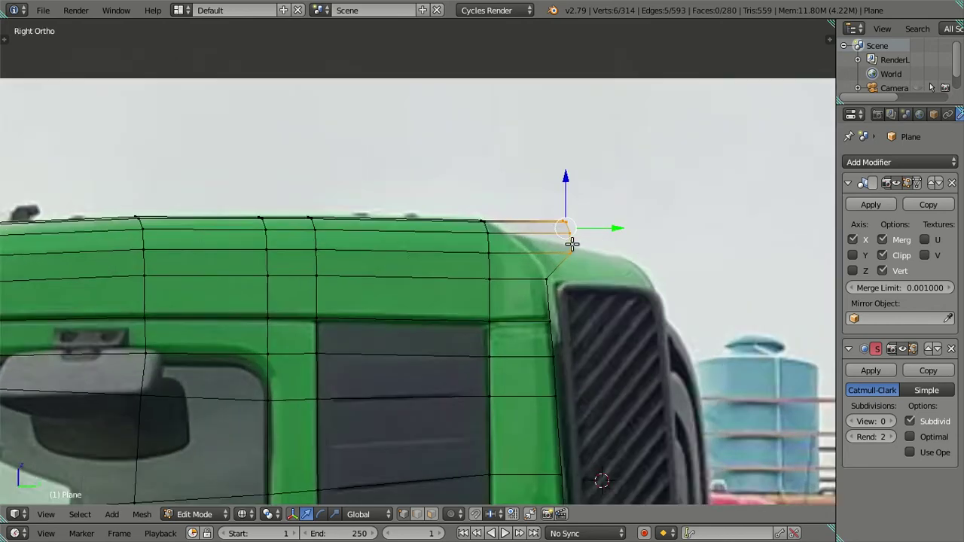
scroll(591, 248, down, 1)
key(g)
key(y)
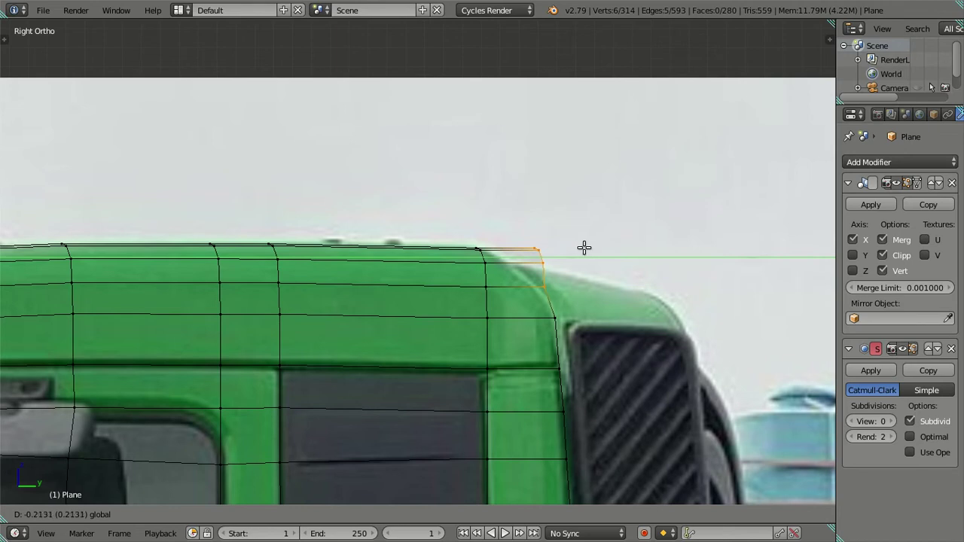
click(584, 248)
key(g)
key(z)
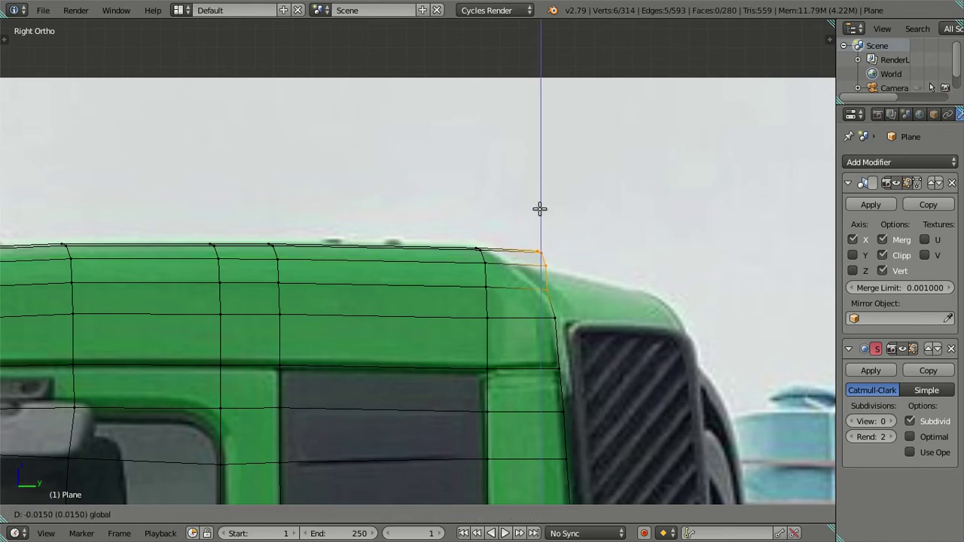
click(547, 214)
scroll(555, 261, up, 2)
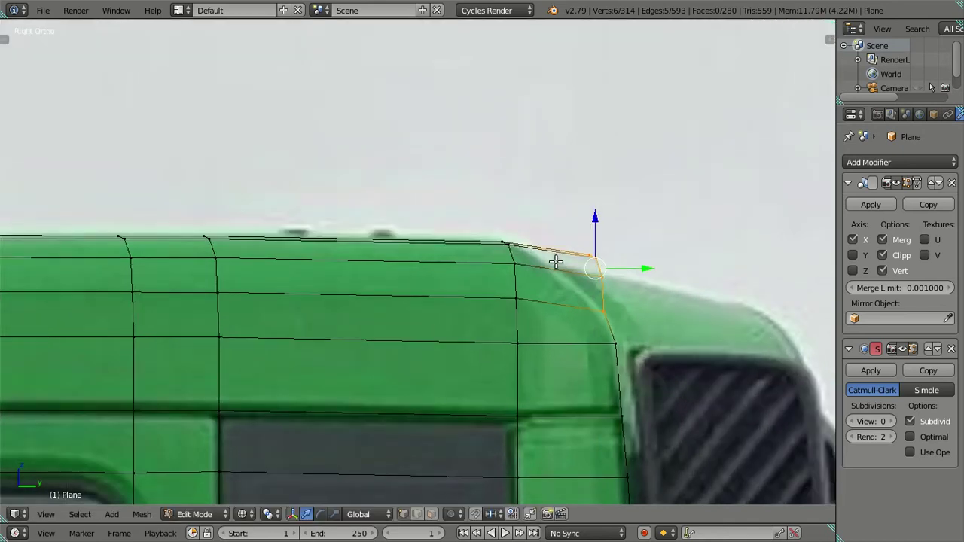
Step: Drop the lowest vertex from the selection and shift the remaining vertices along Y
shift+right_click(612, 303)
key(g)
key(y)
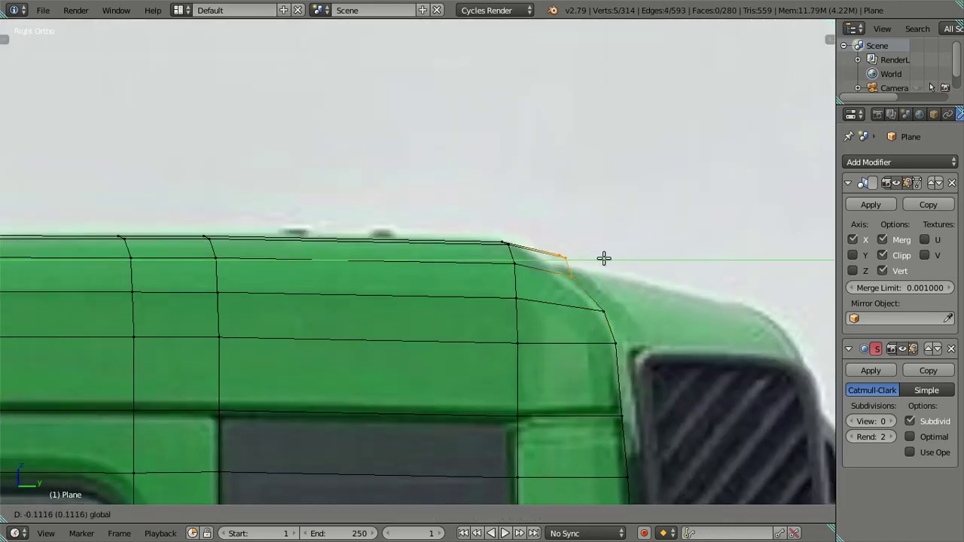
click(603, 258)
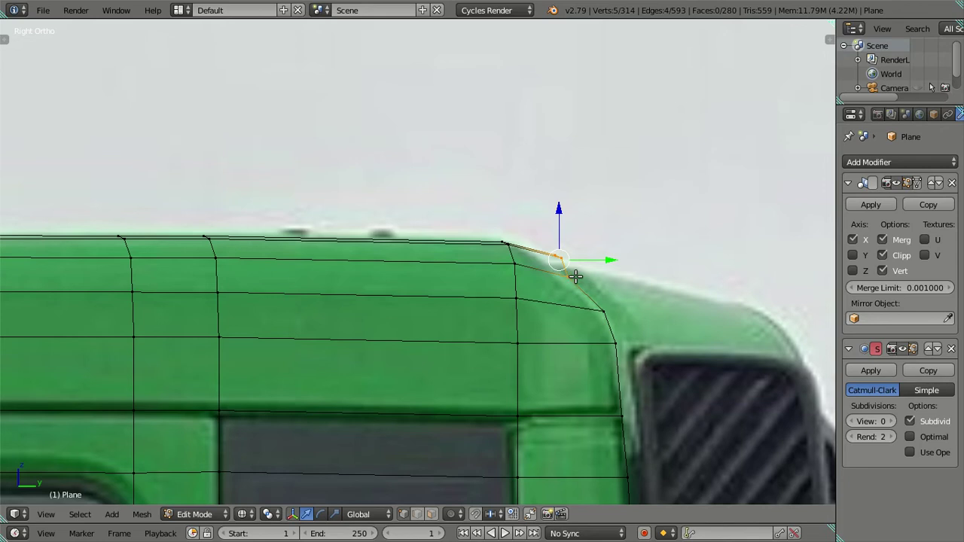
scroll(577, 275, up, 2)
Step: Nudge the top rear vertex along Y and vertically until it sits on the rounded roof corner
key(g)
key(y)
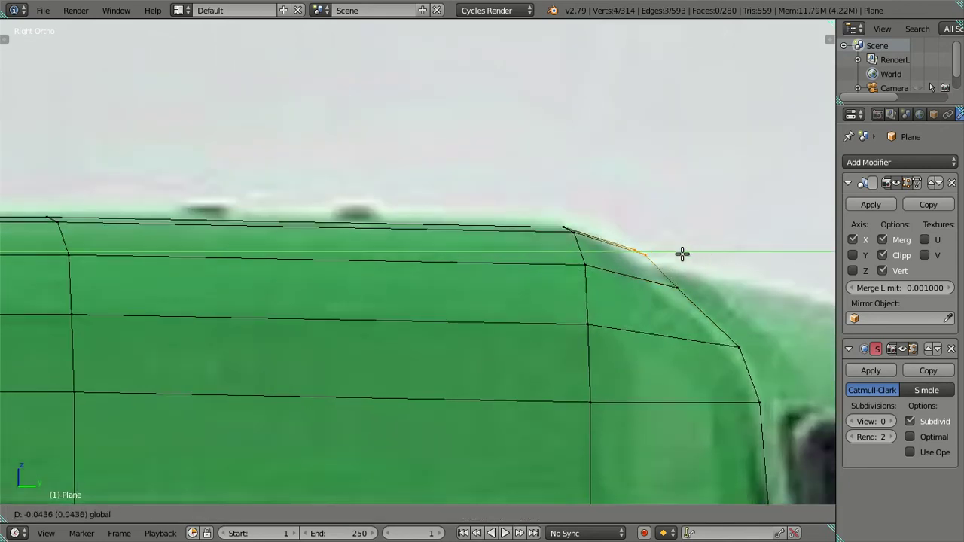
click(677, 254)
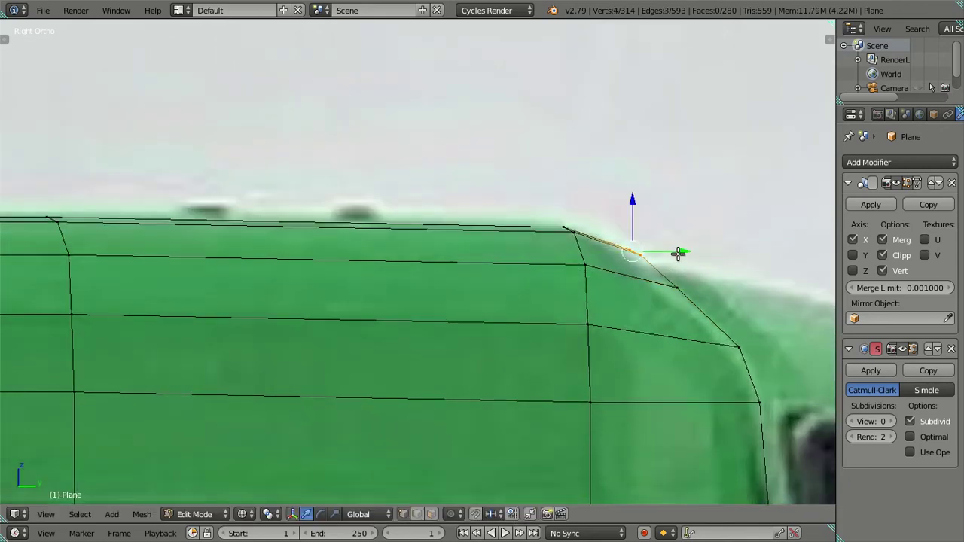
scroll(678, 254, down, 2)
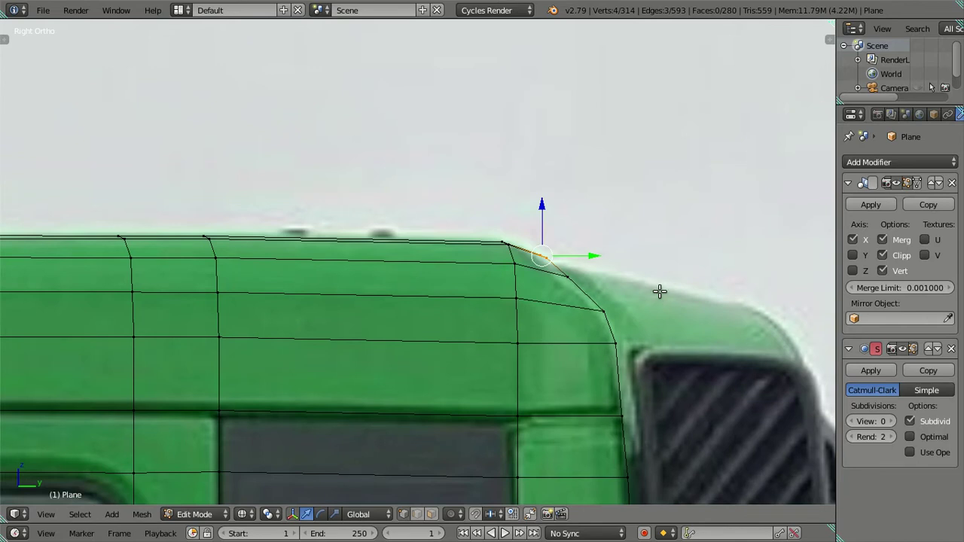
scroll(660, 290, up, 2)
click(596, 203)
click(594, 198)
key(g)
key(y)
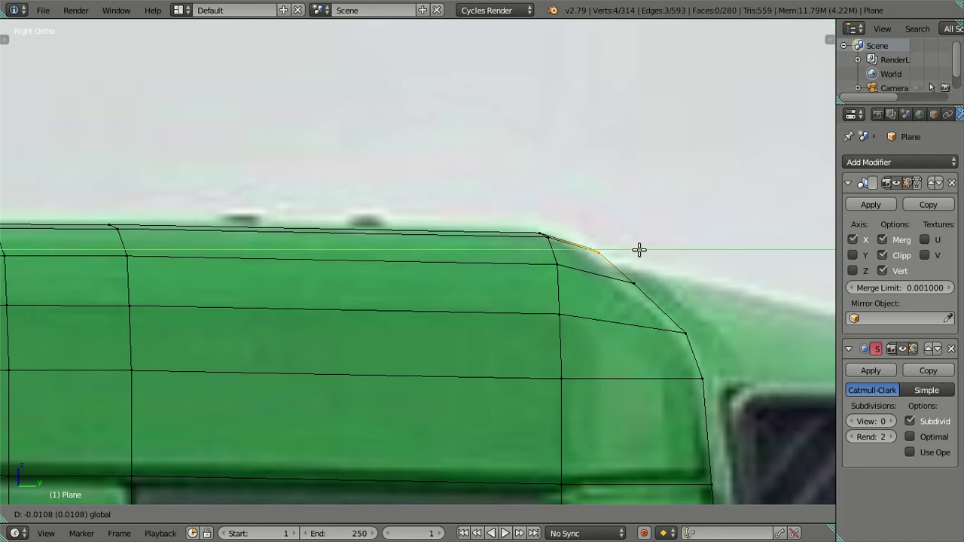
click(638, 249)
key(a)
scroll(655, 301, down, 2)
scroll(656, 304, down, 1)
key(z)
scroll(658, 307, down, 2)
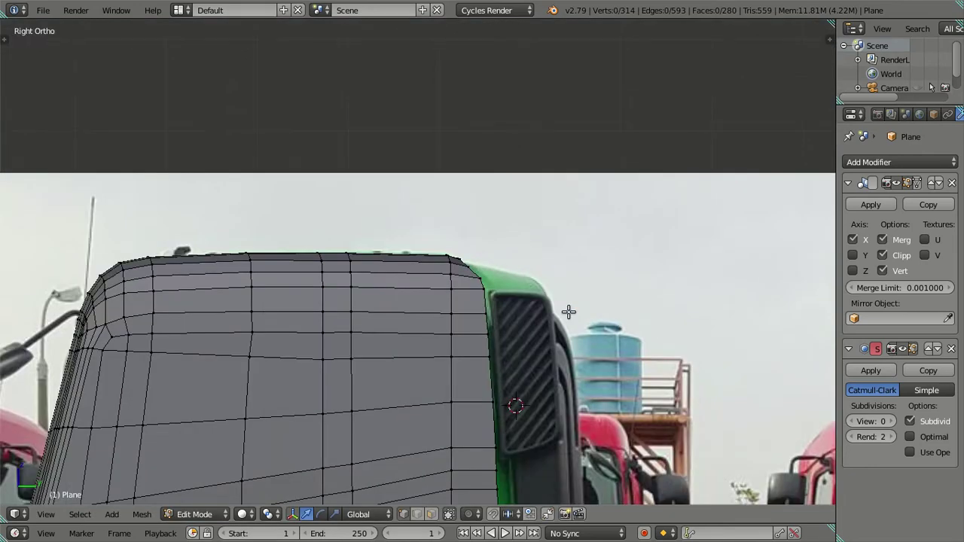
scroll(568, 312, down, 2)
key(Tab)
mouse_move(511, 291)
middle_down()
mouse_move(502, 359)
mouse_move(523, 338)
mouse_move(493, 357)
mouse_move(521, 316)
mouse_move(378, 286)
mouse_move(454, 335)
mouse_move(499, 291)
middle_up()
key(Tab)
key(Tab)
key(KP_3)
scroll(456, 338, up, 3)
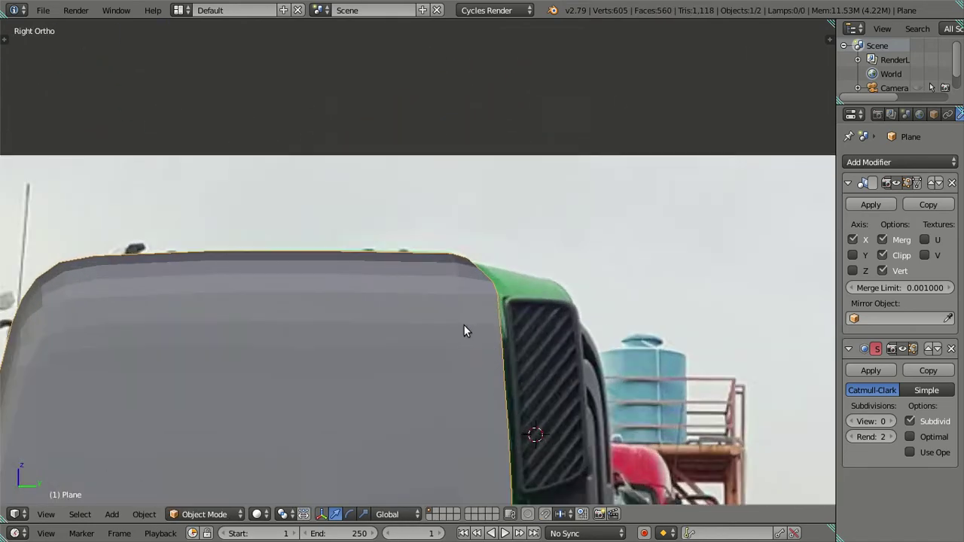
scroll(463, 325, down, 2)
key(z)
key(a)
shift+middle_drag(464, 325, 504, 259)
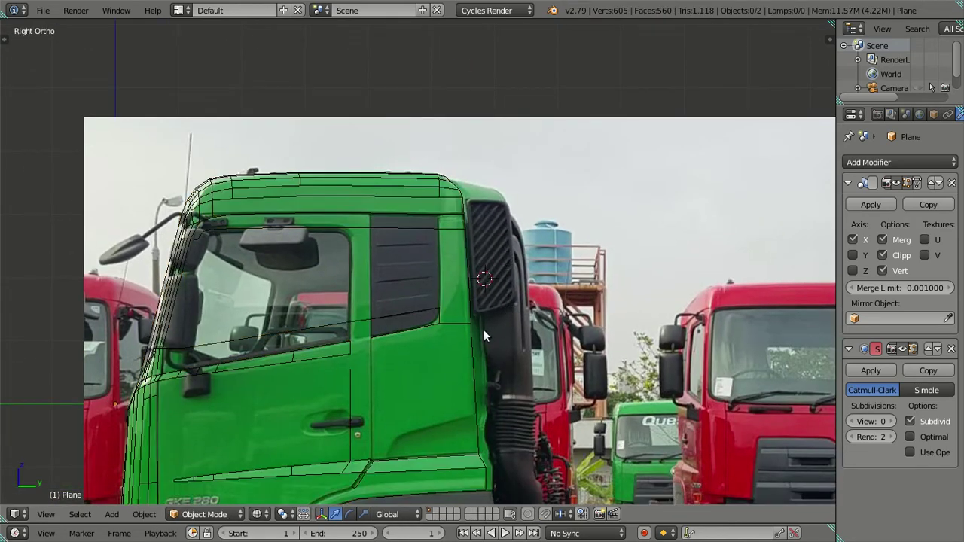
shift+middle_drag(483, 330, 490, 194)
scroll(520, 327, up, 3)
key(Tab)
shift+middle_drag(533, 381, 533, 276)
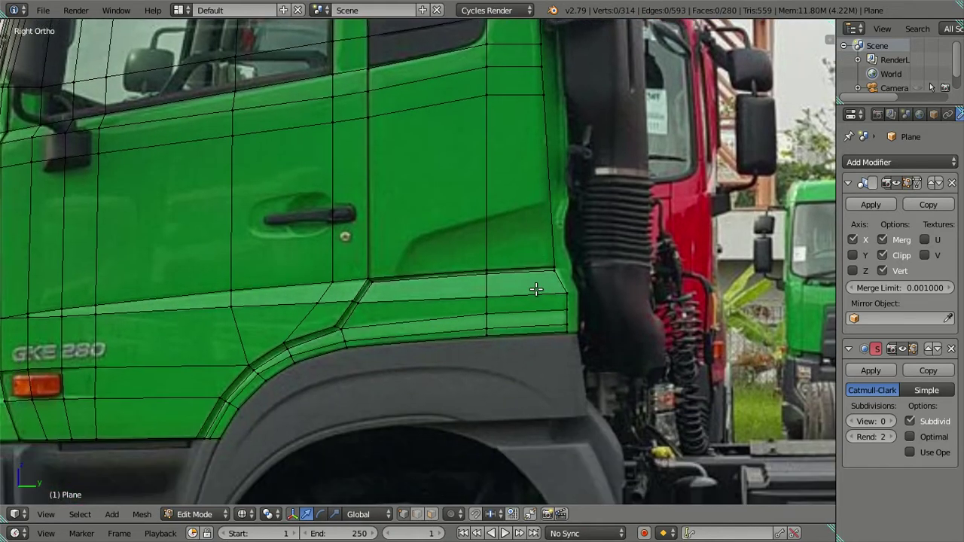
scroll(535, 320, up, 2)
scroll(525, 299, up, 1)
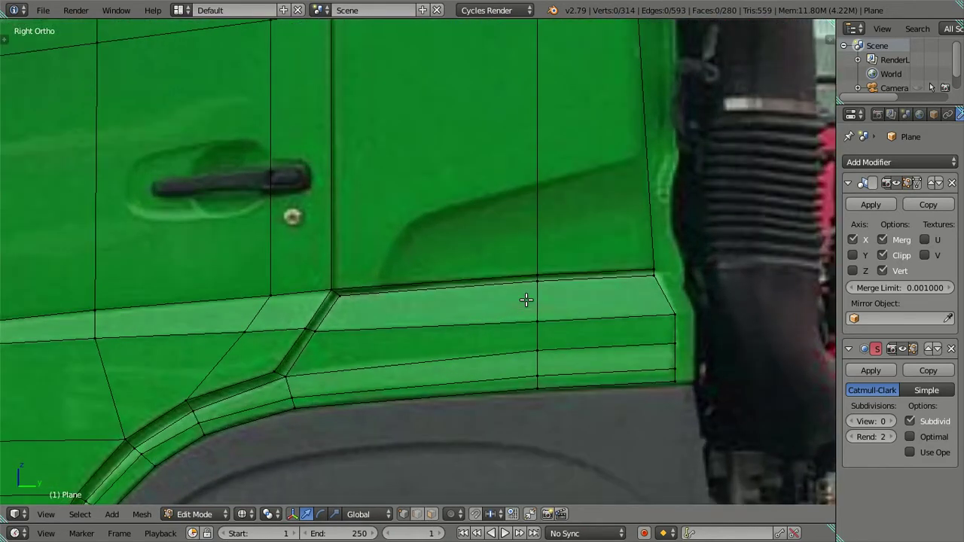
scroll(536, 285, down, 2)
scroll(477, 264, down, 2)
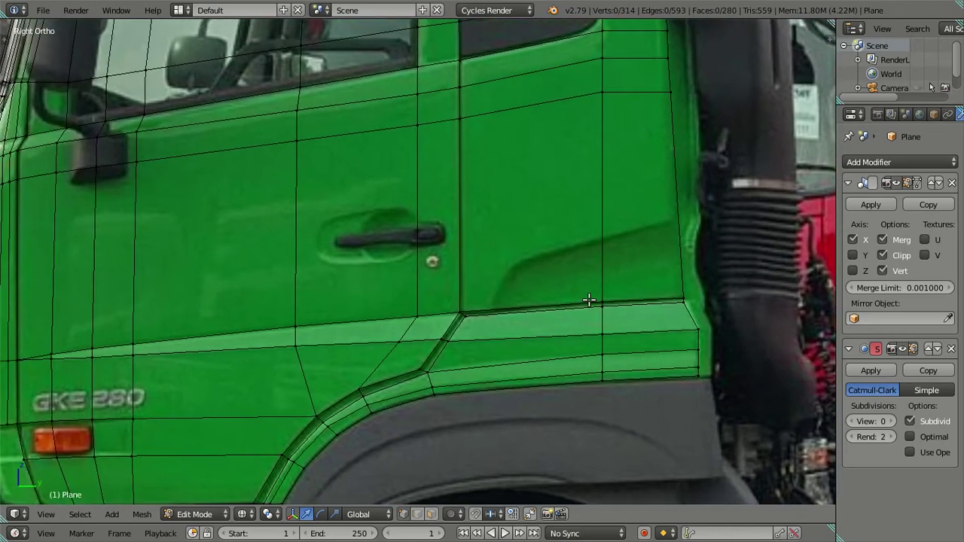
scroll(489, 286, down, 2)
key(KP_1)
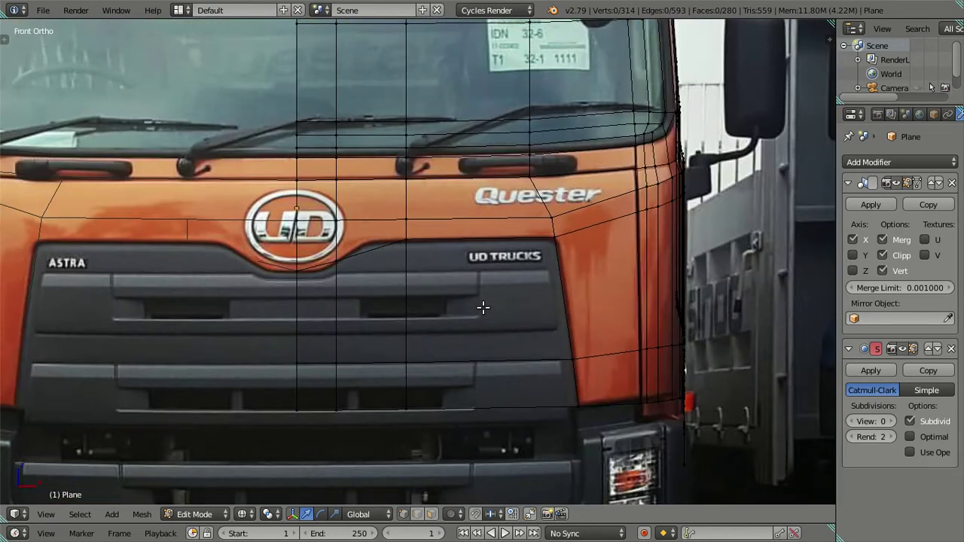
scroll(486, 316, up, 1)
scroll(527, 309, up, 2)
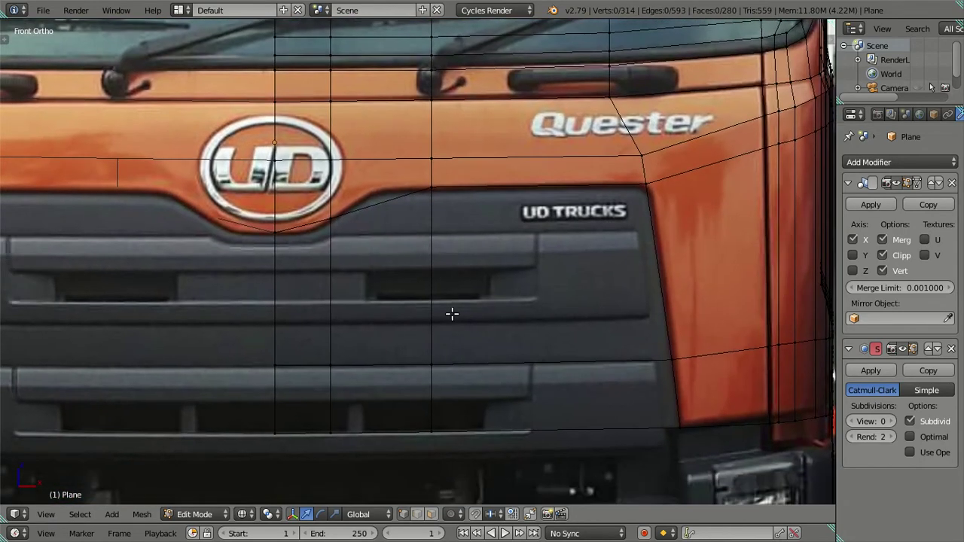
shift+middle_drag(473, 329, 494, 268)
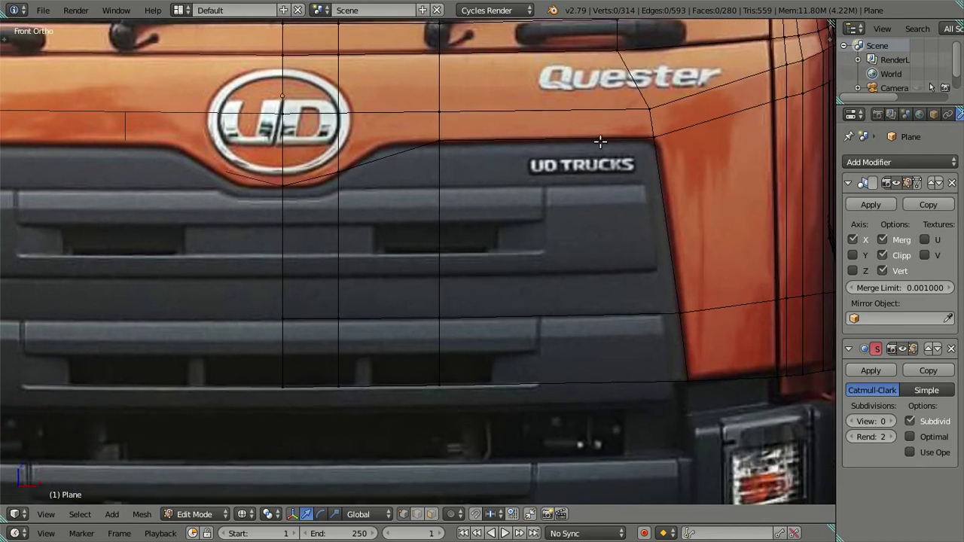
shift+middle_drag(600, 141, 583, 178)
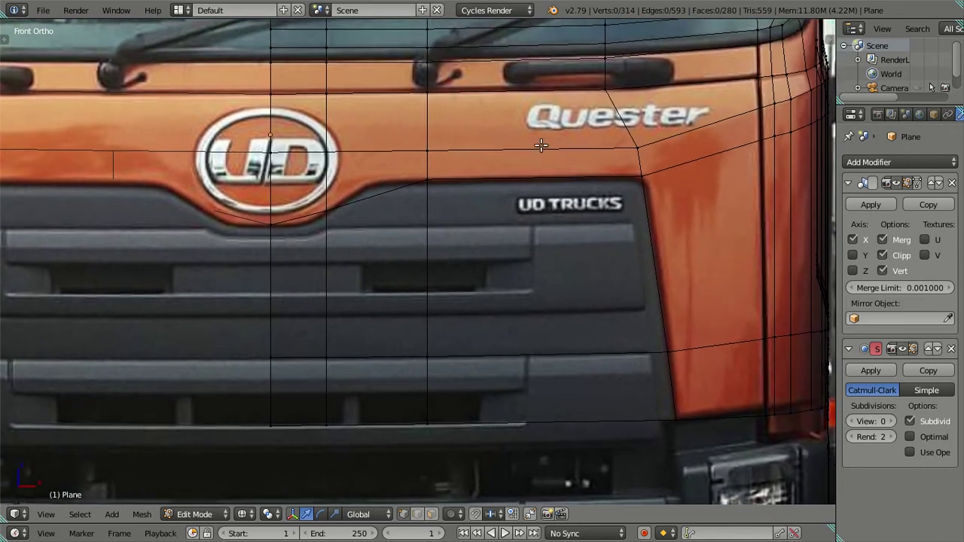
key(ctrl+r)
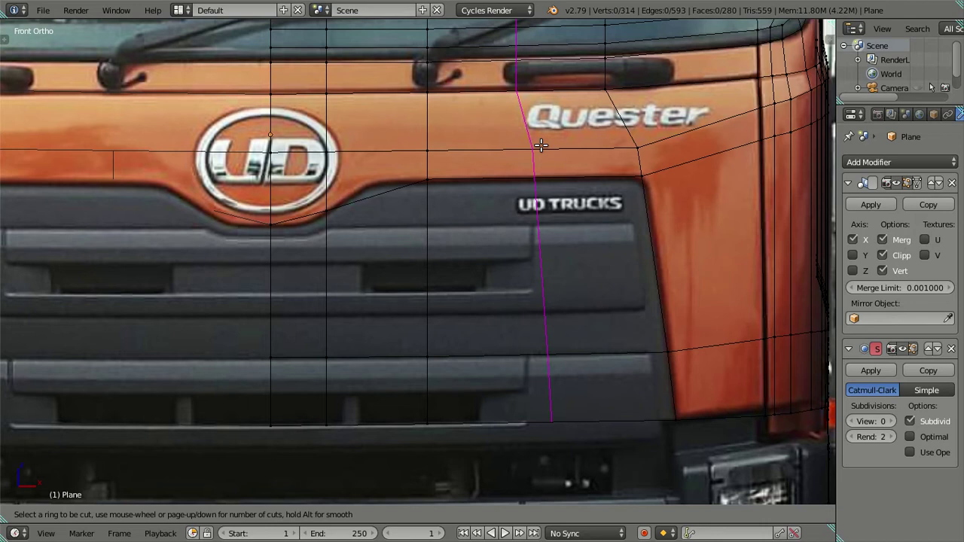
key(Escape)
scroll(539, 146, down, 5)
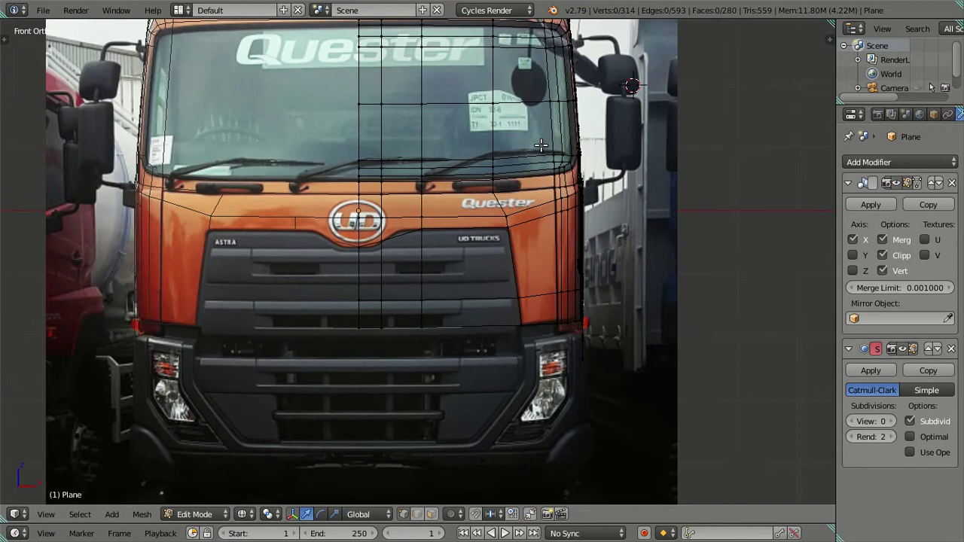
scroll(546, 162, down, 3)
scroll(552, 181, up, 3)
scroll(528, 209, up, 3)
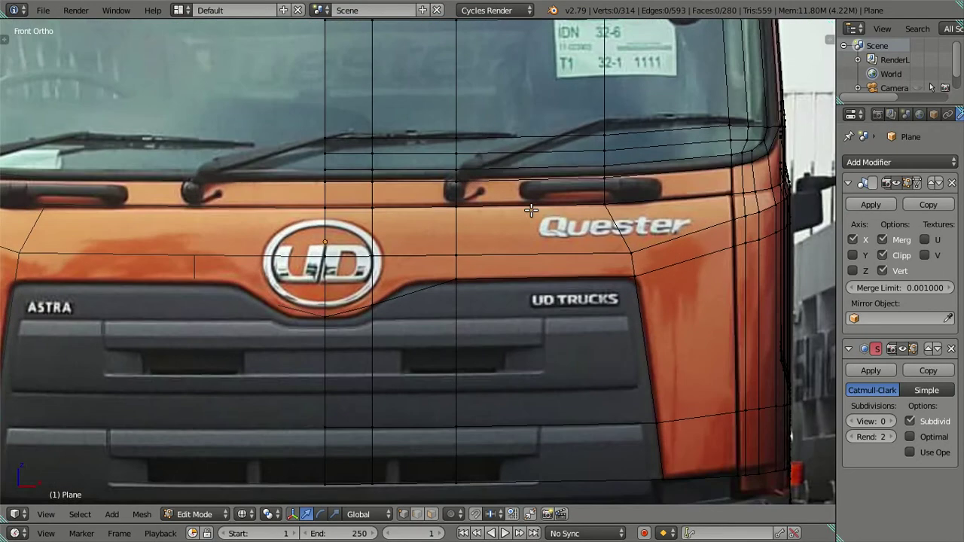
scroll(559, 183, up, 1)
scroll(559, 183, up, 3)
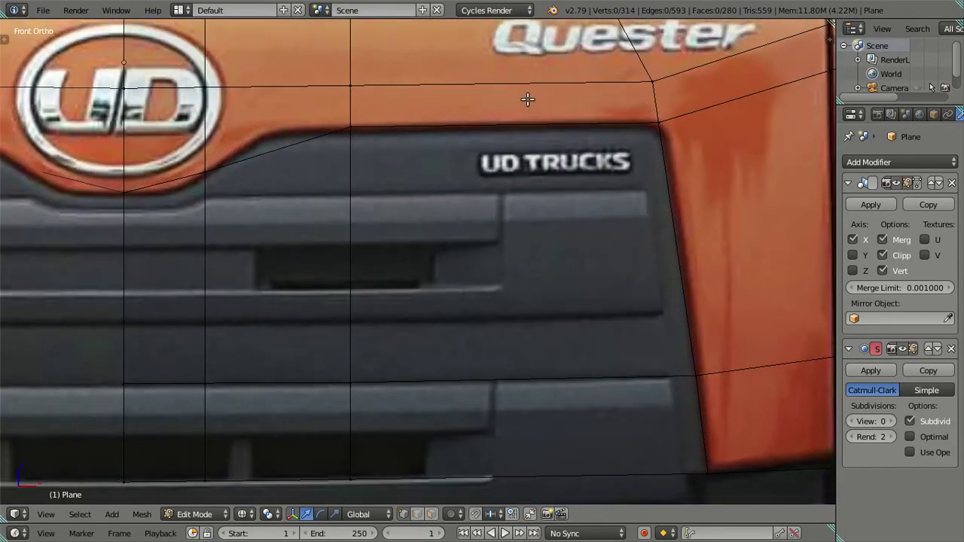
key(ctrl+r)
scroll(529, 95, up, 1)
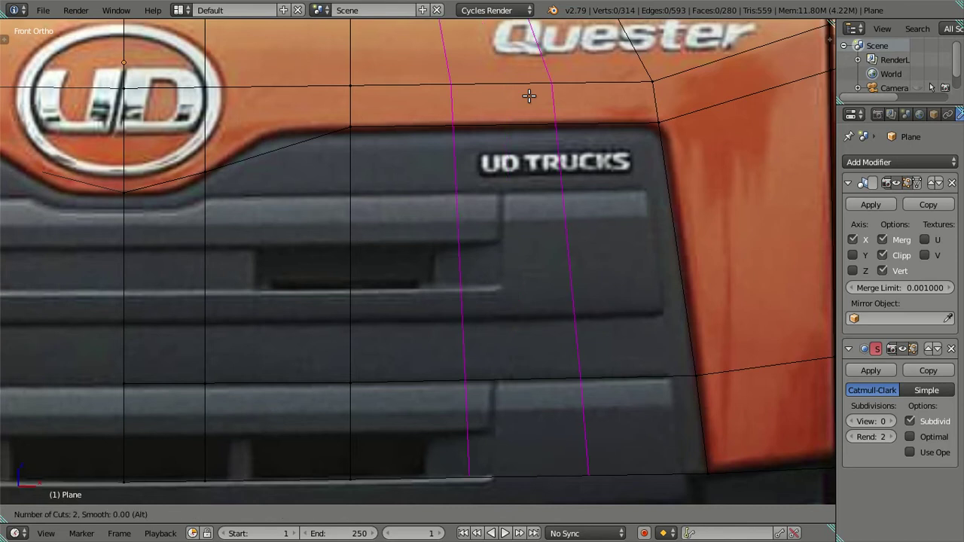
scroll(529, 95, up, 1)
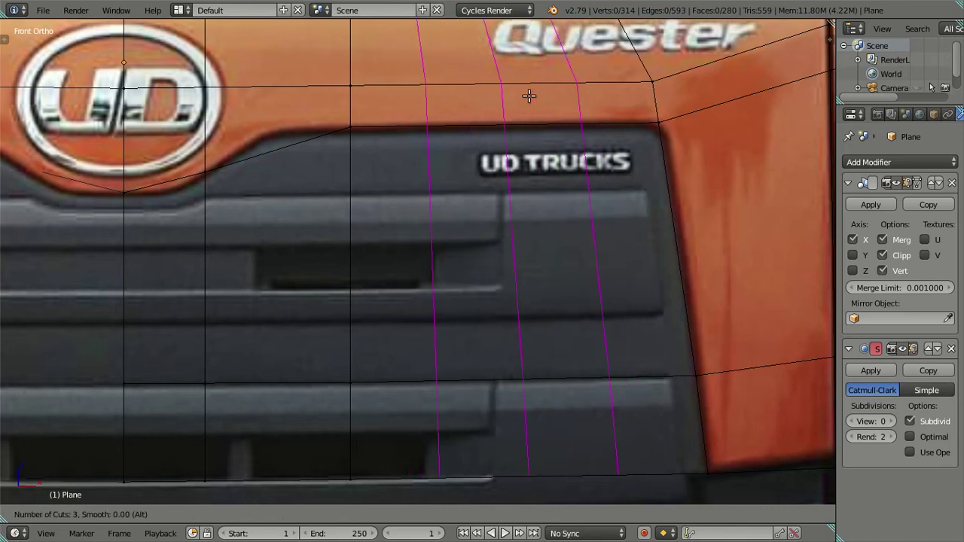
right_click(529, 96)
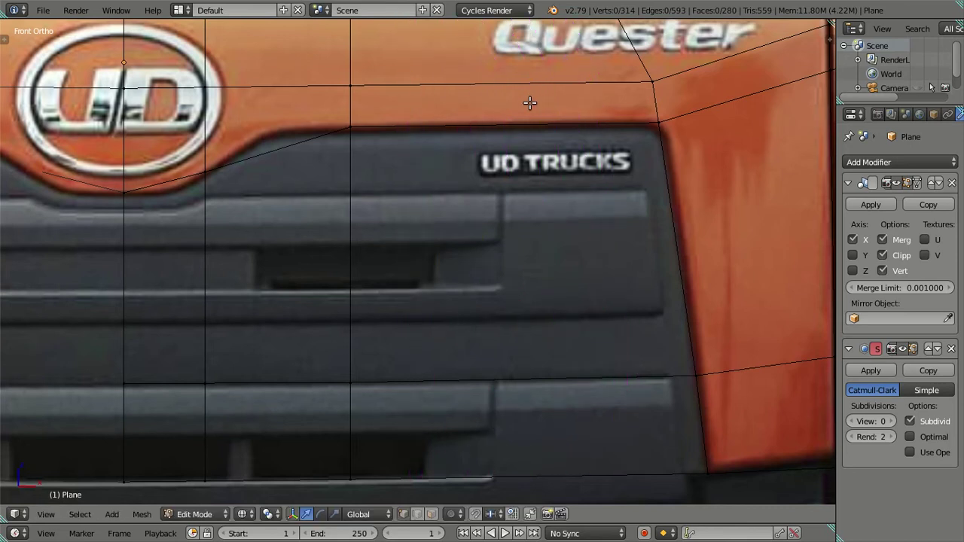
key(ctrl+Tab)
click(529, 102)
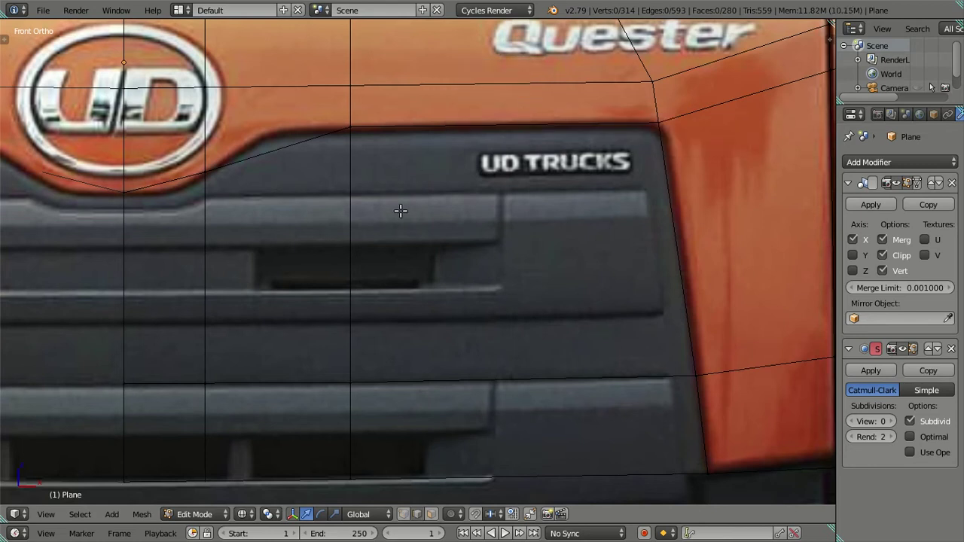
shift+middle_drag(399, 211, 442, 232)
scroll(427, 225, down, 3)
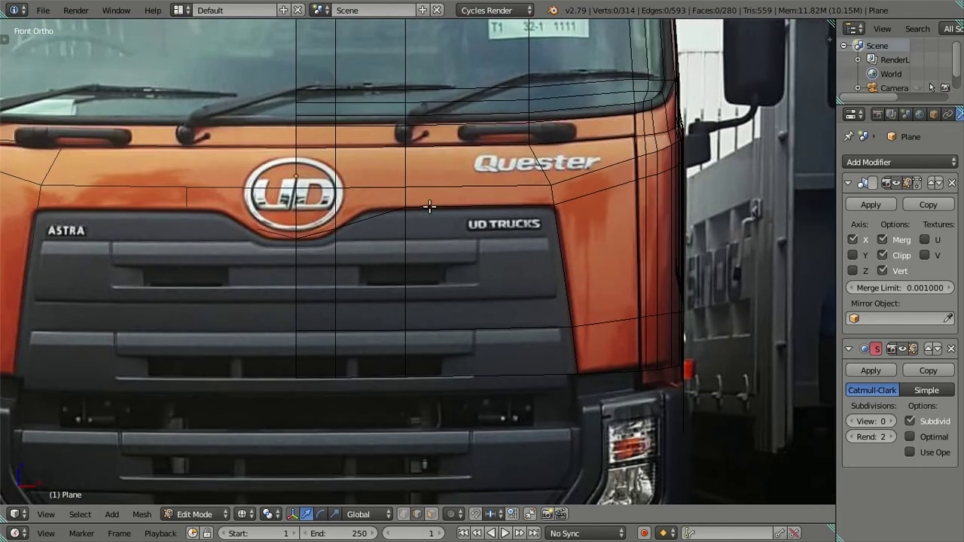
shift+middle_drag(441, 174, 441, 370)
shift+middle_drag(453, 138, 447, 337)
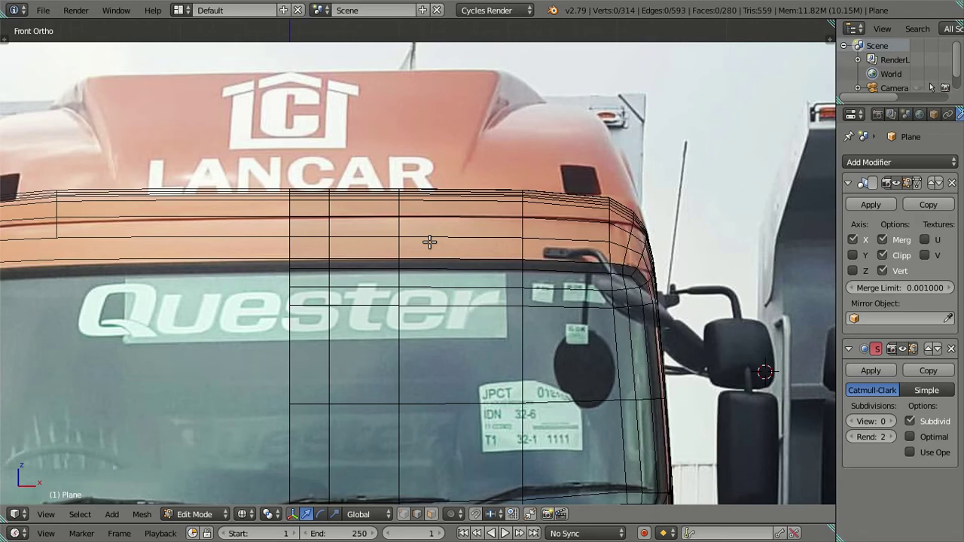
scroll(424, 223, up, 2)
scroll(419, 216, down, 1)
scroll(419, 221, down, 1)
shift+scroll(515, 352, down, 4)
shift+scroll(486, 357, down, 1)
scroll(475, 390, up, 3)
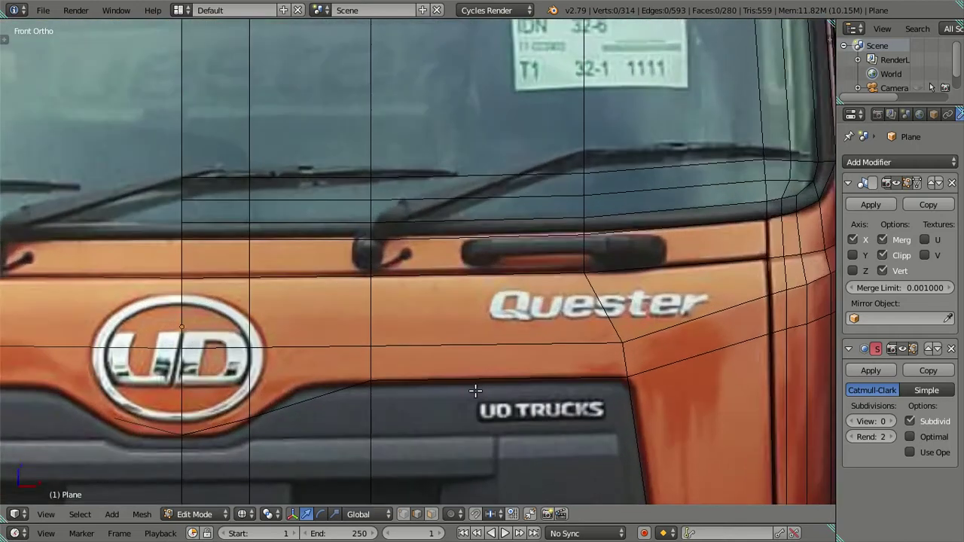
shift+middle_drag(475, 390, 484, 195)
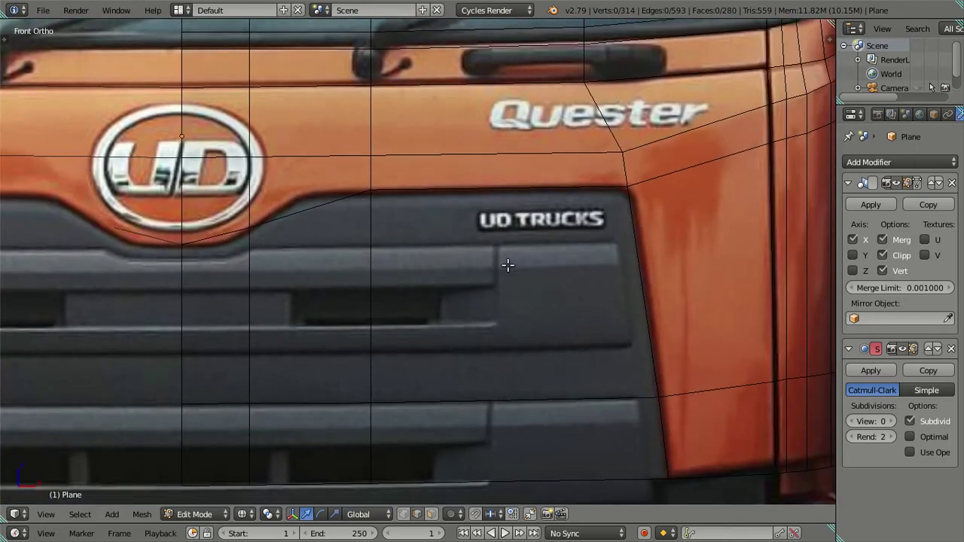
shift+scroll(508, 256, down, 1)
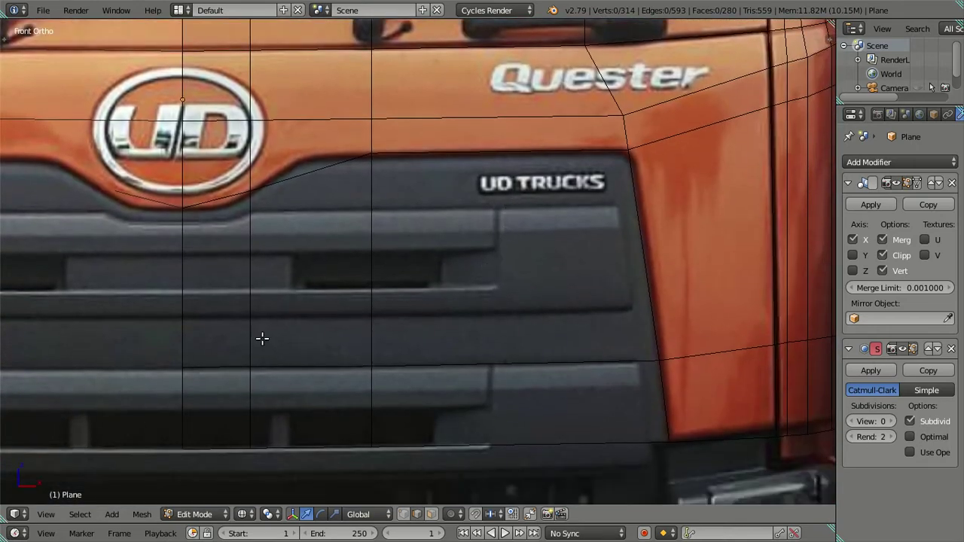
scroll(338, 338, down, 1)
scroll(391, 335, down, 1)
scroll(410, 332, down, 1)
scroll(418, 332, down, 1)
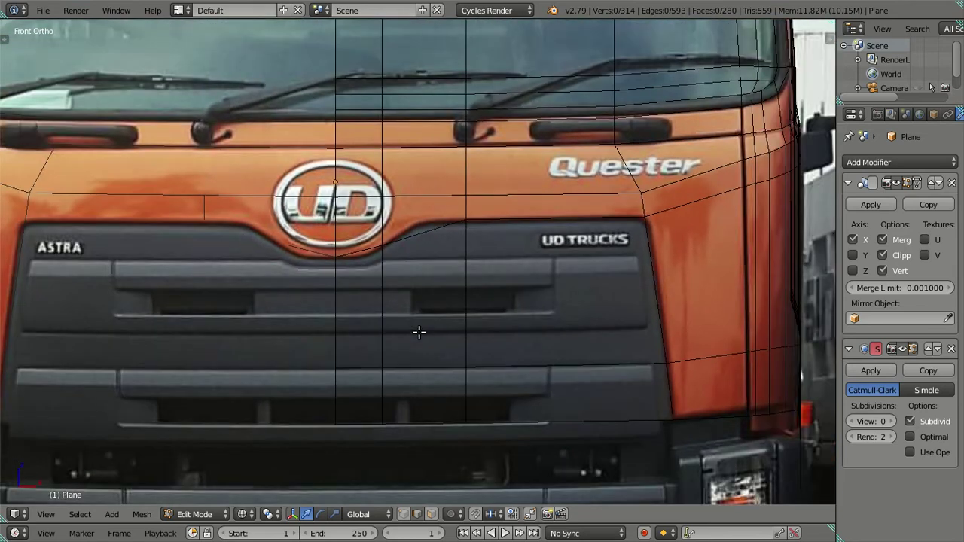
shift+middle_drag(418, 332, 422, 323)
scroll(399, 259, up, 2)
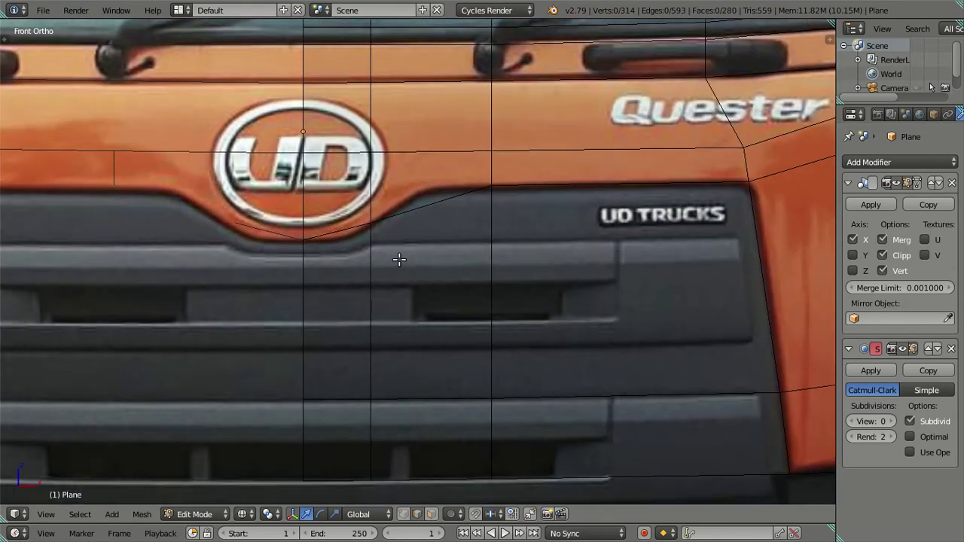
ctrl+scroll(527, 259, up, 1)
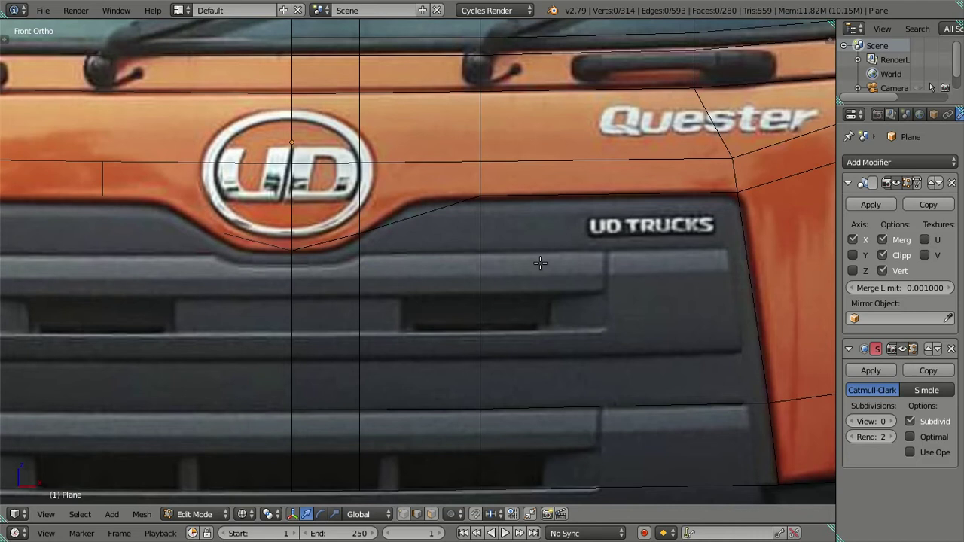
ctrl+scroll(413, 243, up, 2)
ctrl+scroll(380, 235, up, 2)
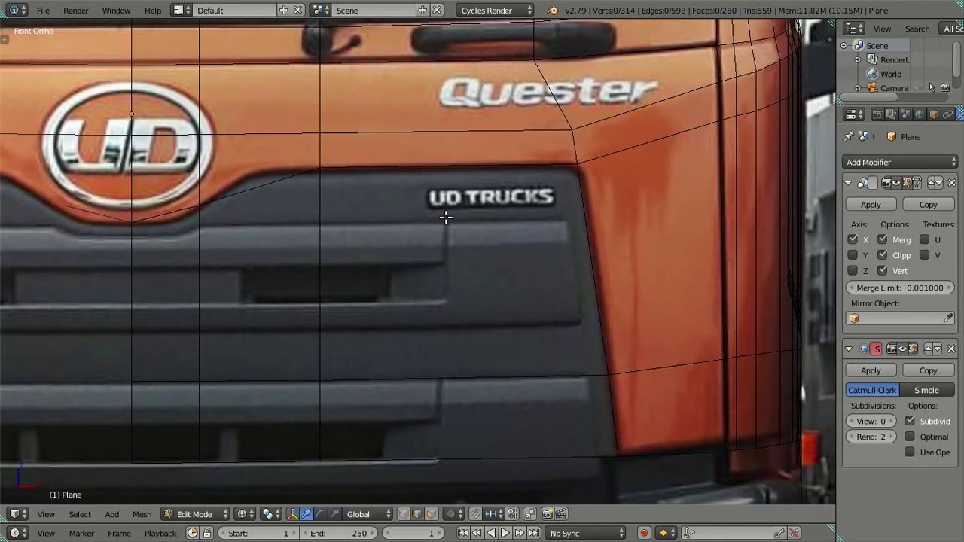
key(ctrl+r)
scroll(447, 181, up, 1)
Step: Add one vertical edge loop through the grille, then six more evenly spaced beside it
scroll(447, 181, down, 1)
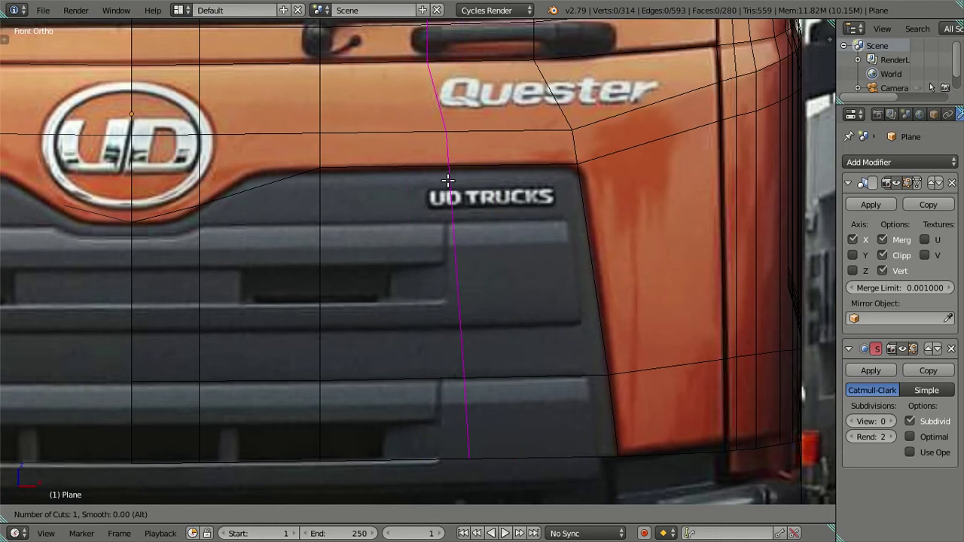
click(447, 180)
right_click(447, 181)
key(ctrl+r)
scroll(495, 140, up, 1)
scroll(495, 140, up, 1)
scroll(495, 140, up, 2)
scroll(495, 140, up, 1)
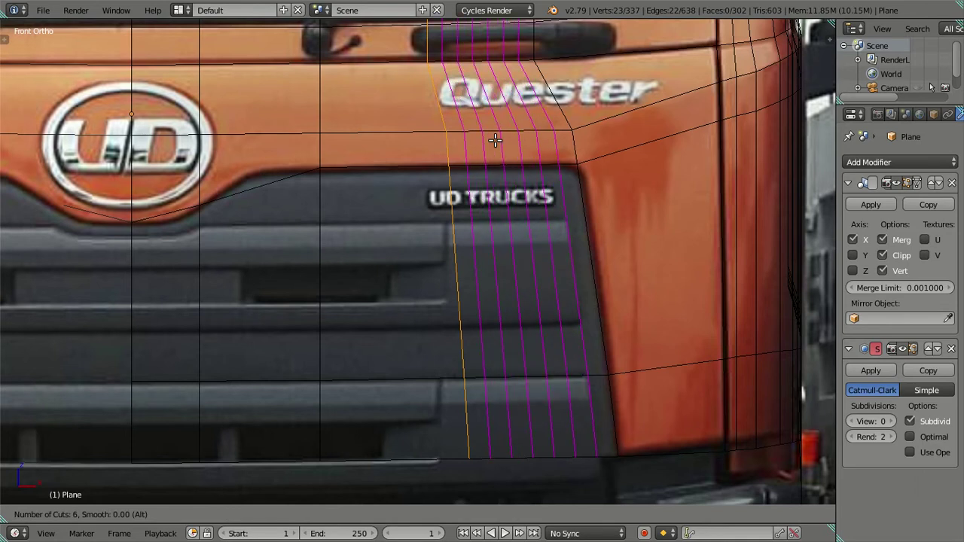
click(495, 140)
right_click(495, 140)
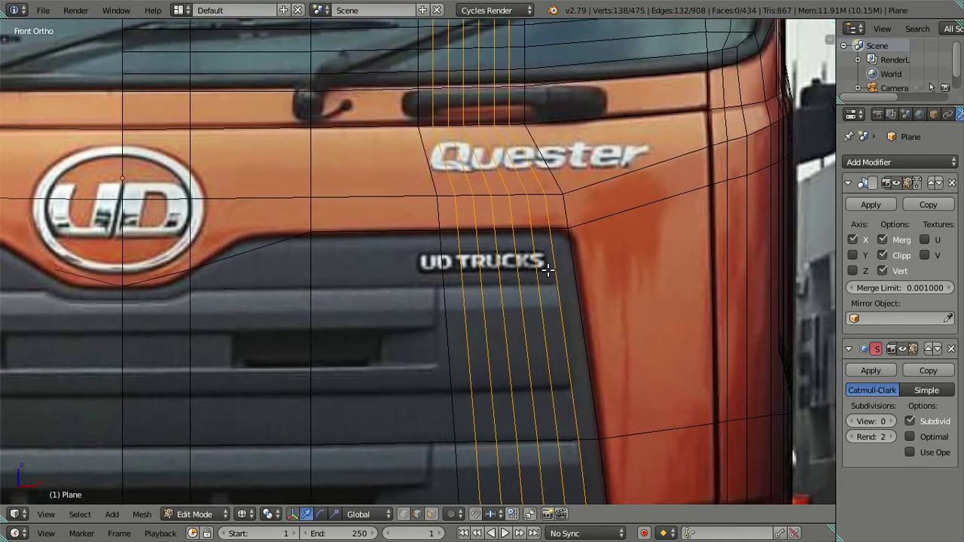
Step: Refine the edge selection to the new loops near the grille's right edge
mouse_move(556, 192)
shift+middle_down()
mouse_move(542, 361)
mouse_move(548, 259)
shift+middle_up()
alt+shift+right_click(541, 274)
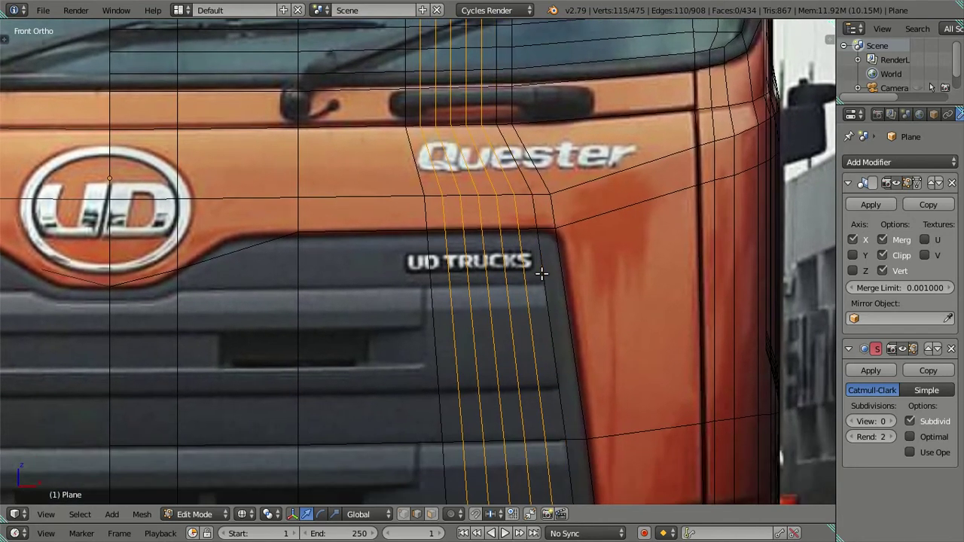
alt+shift+right_click(545, 260)
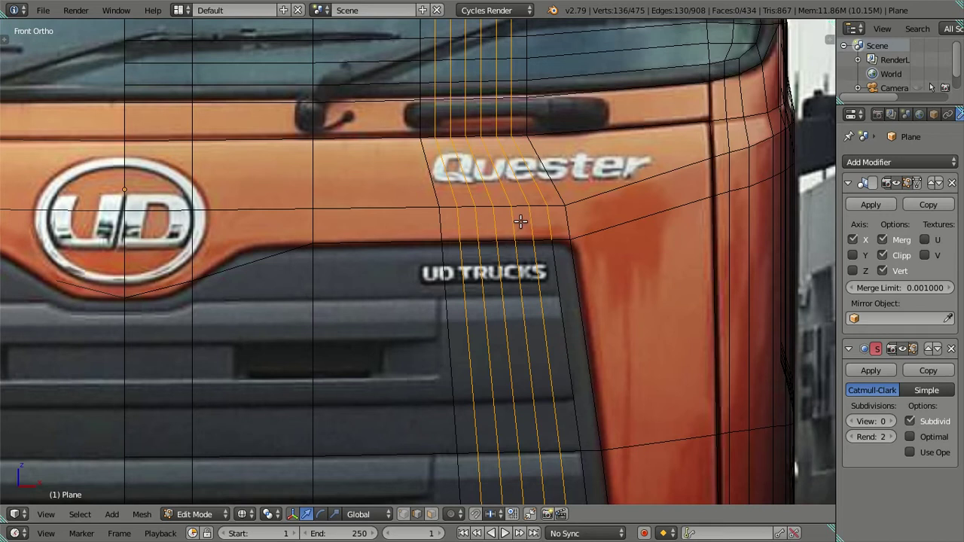
alt+shift+right_click(532, 222)
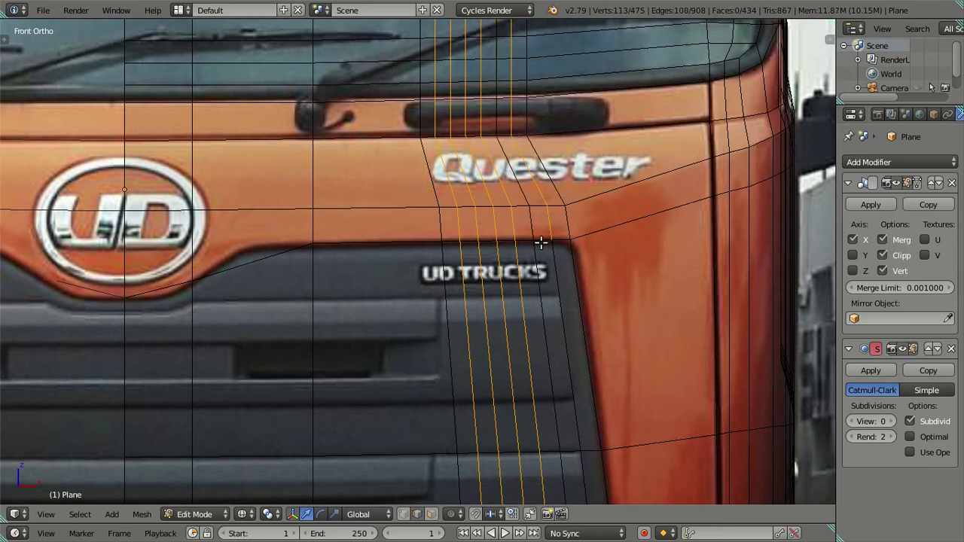
shift+right_click(542, 305)
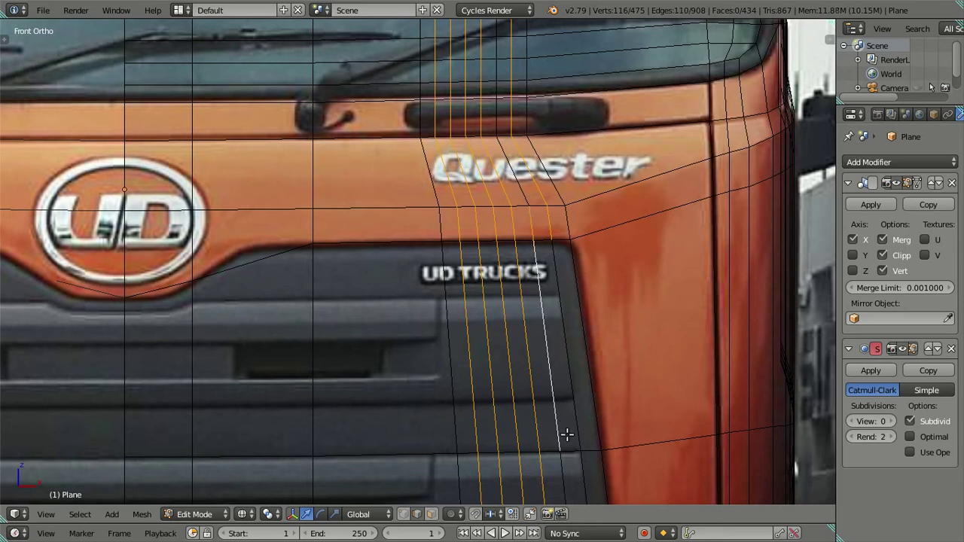
shift+middle_drag(567, 436, 555, 359)
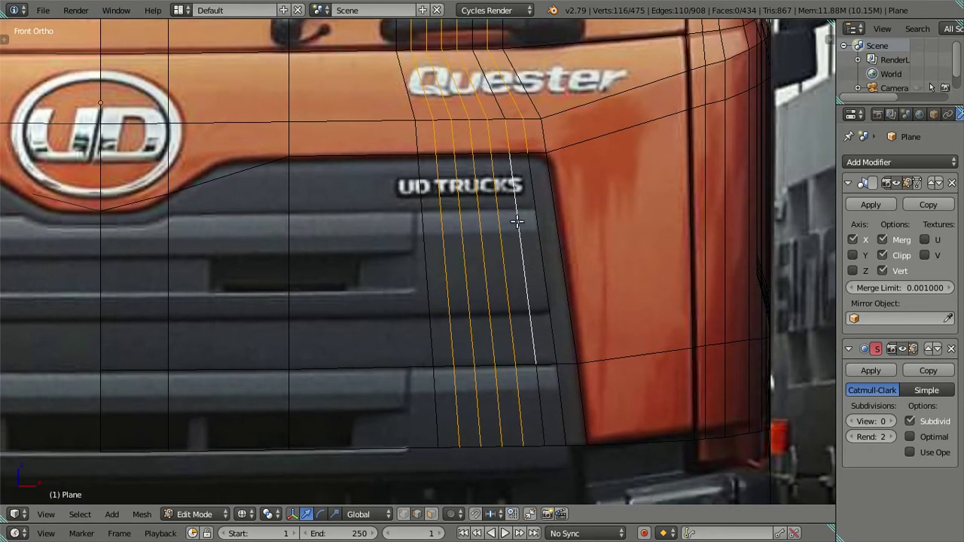
shift+right_click(525, 138)
shift+right_click(542, 401)
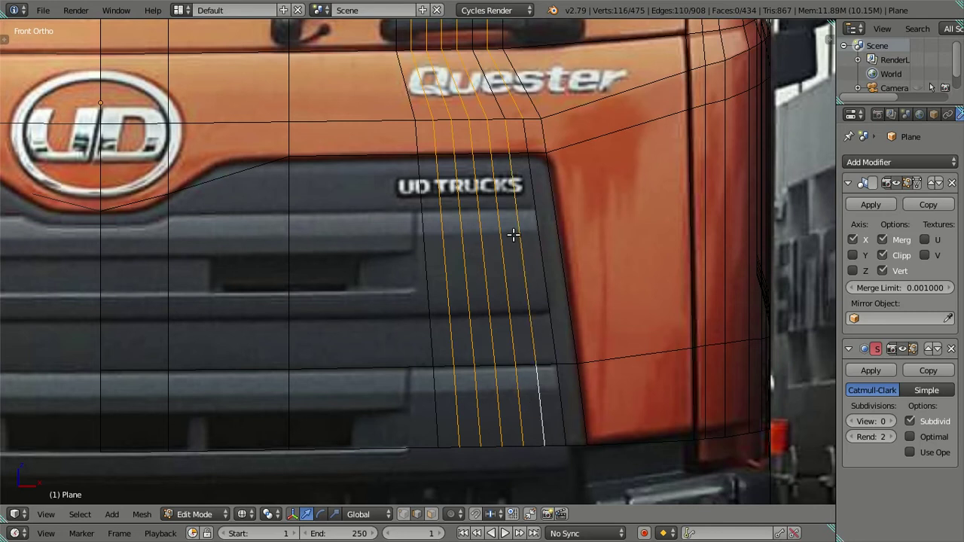
shift+middle_drag(607, 229, 600, 298)
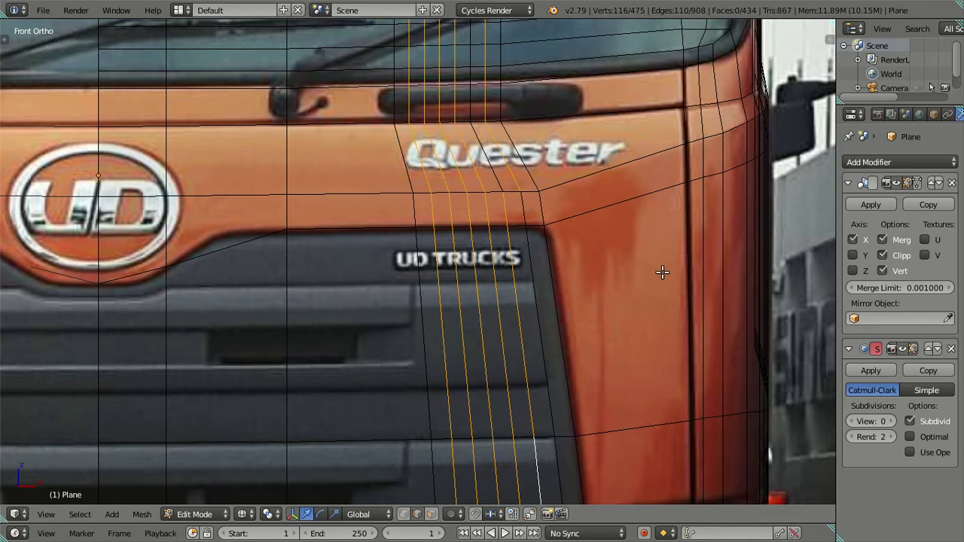
Step: Dissolve the selected grille edge loops, then switch to vertex select with nothing selected
key(x)
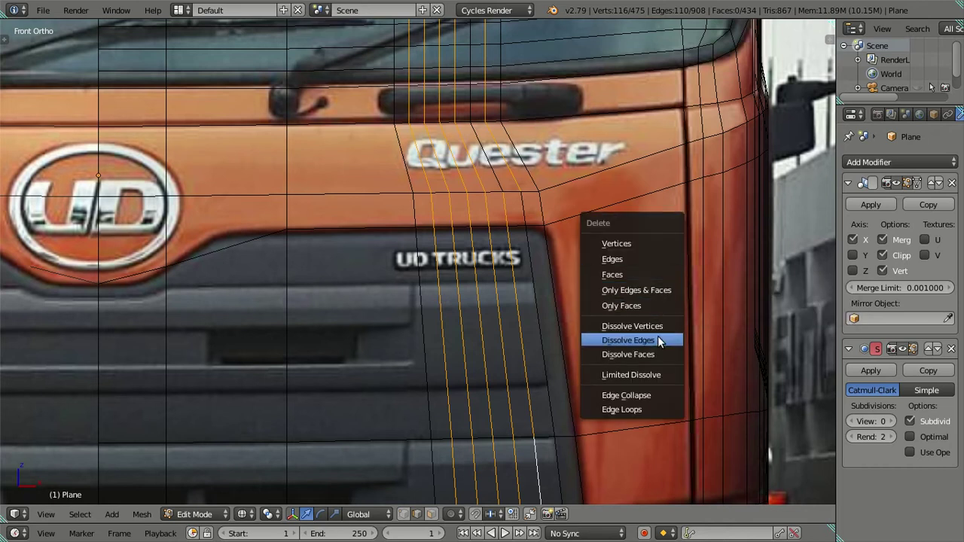
click(658, 338)
key(ctrl+Tab)
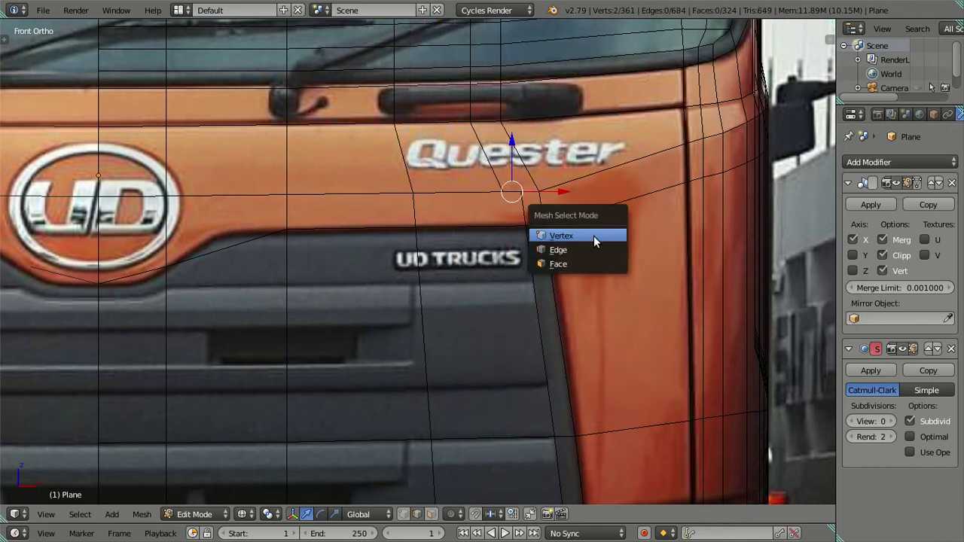
click(593, 235)
scroll(529, 193, up, 1)
key(a)
Step: Merge the two vertices below the Quester lettering at the last-selected vertex
right_click(538, 180)
shift+right_click(519, 179)
key(alt+m)
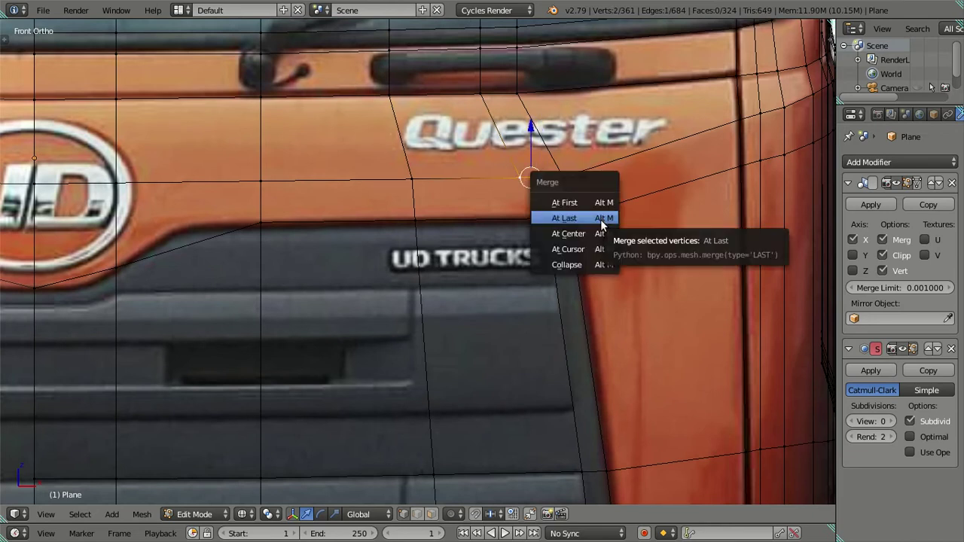
click(601, 219)
scroll(478, 219, down, 2)
shift+scroll(490, 279, down, 3)
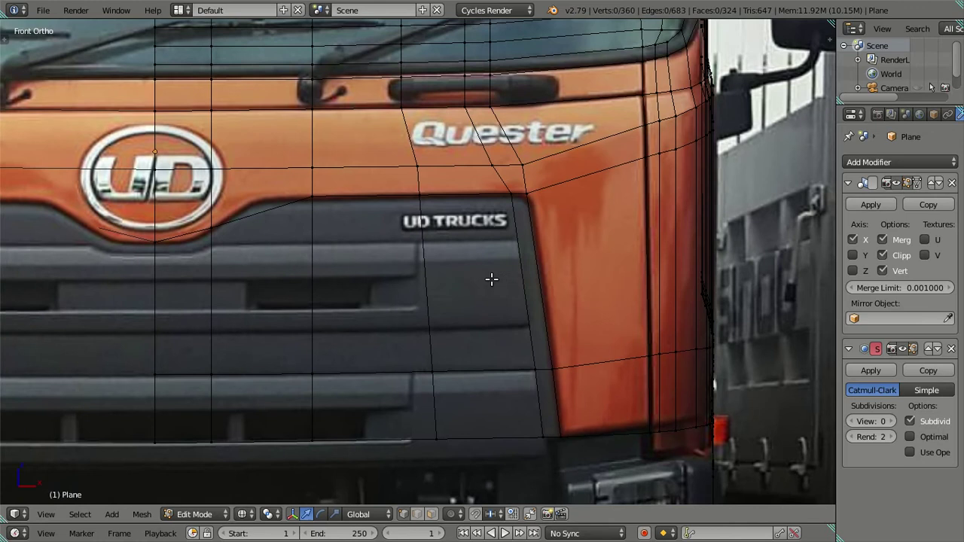
shift+scroll(461, 301, down, 1)
scroll(460, 301, up, 1)
scroll(469, 266, up, 1)
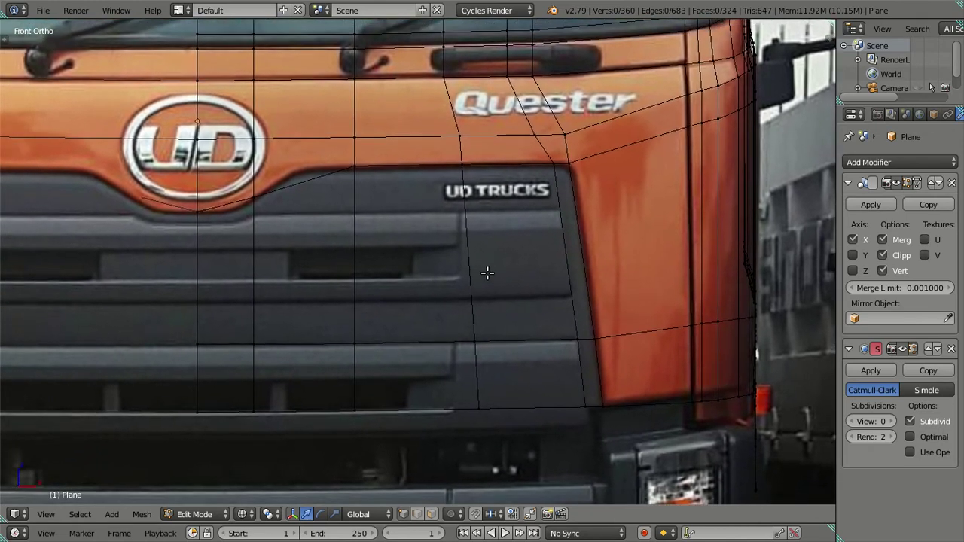
scroll(486, 271, up, 2)
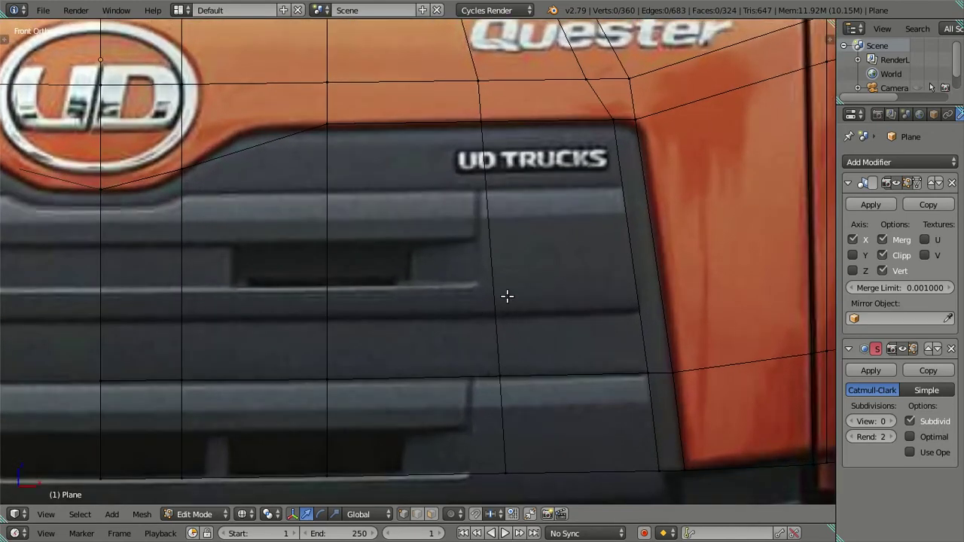
Step: Discard a horizontal loop attempt and cut a vertical edge loop through the UD logo's right side
key(ctrl+r)
click(605, 190)
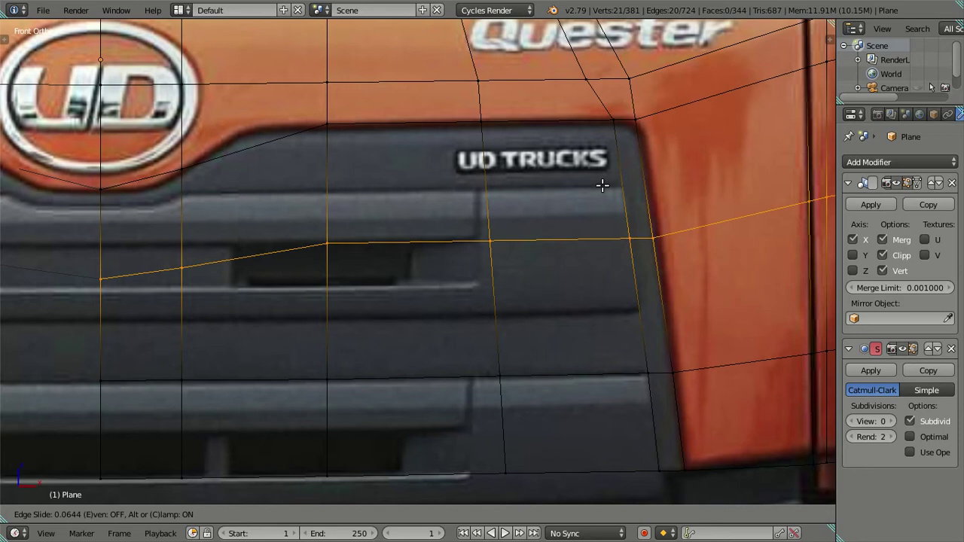
click(603, 185)
key(a)
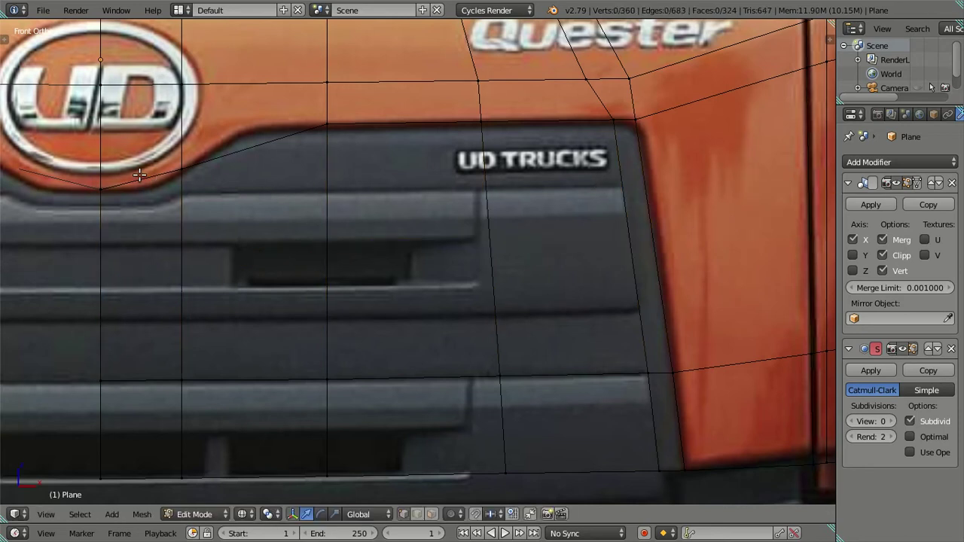
key(ctrl+r)
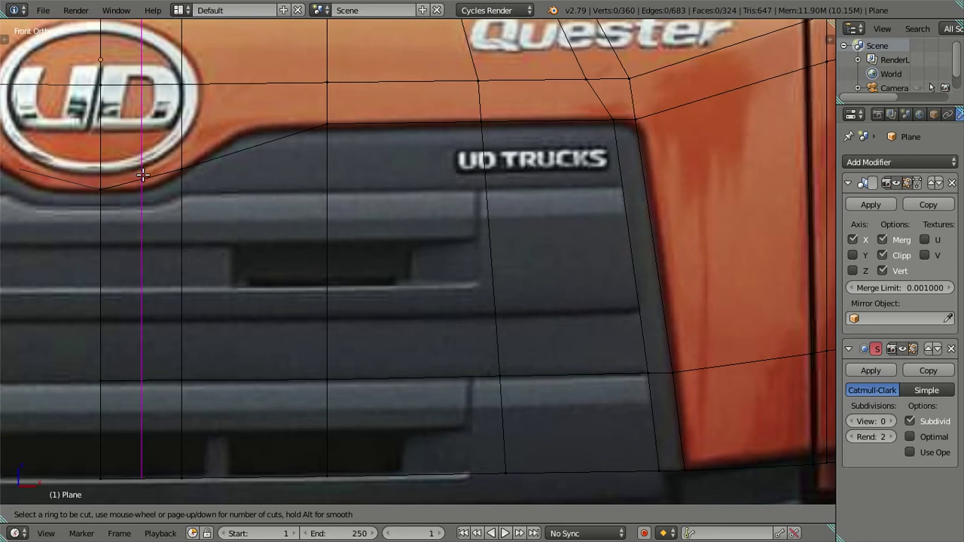
click(143, 177)
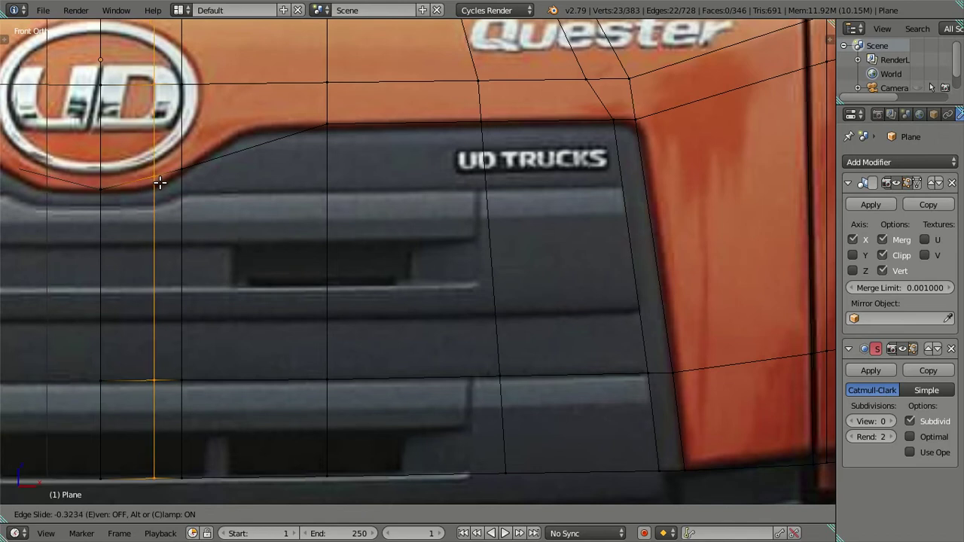
click(158, 182)
Step: Lower the new loop's top vertex along Z onto the logo's rim
right_click(155, 177)
key(g)
key(z)
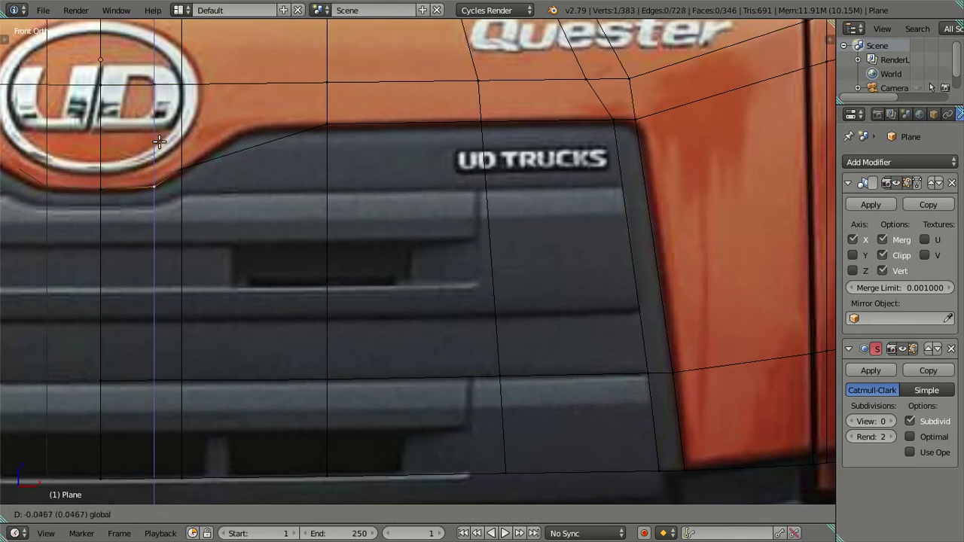
click(159, 137)
key(a)
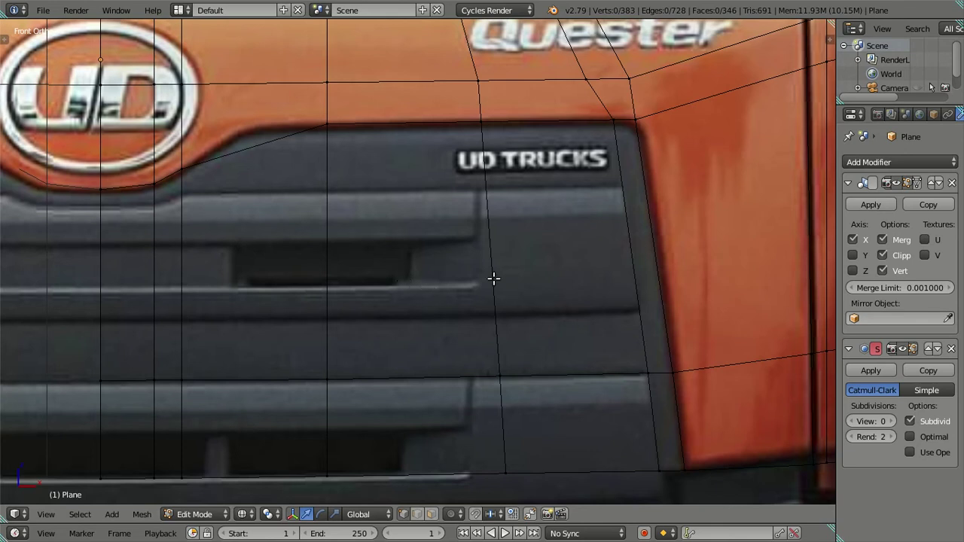
Step: Try a three-loop cut across the grille, then remove it
key(ctrl+r)
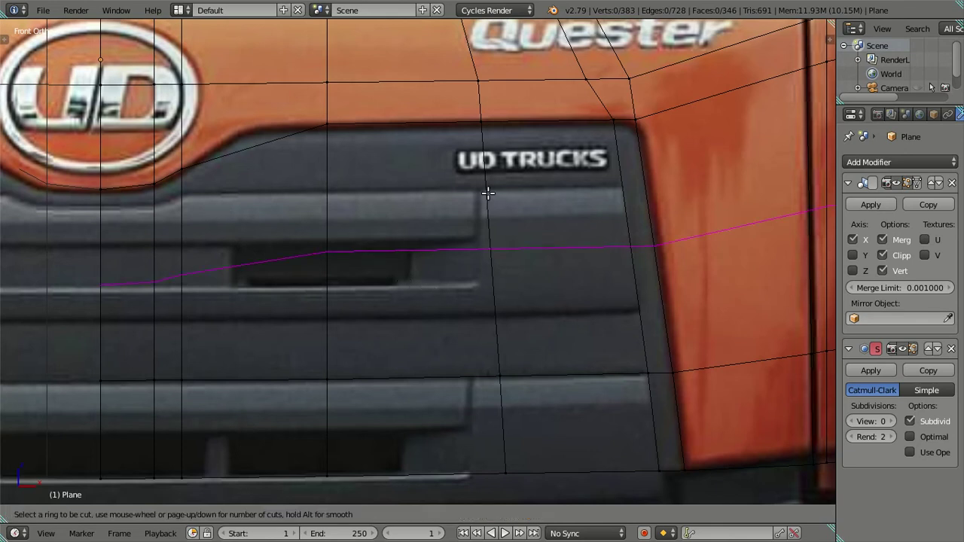
scroll(488, 194, up, 1)
scroll(488, 193, up, 1)
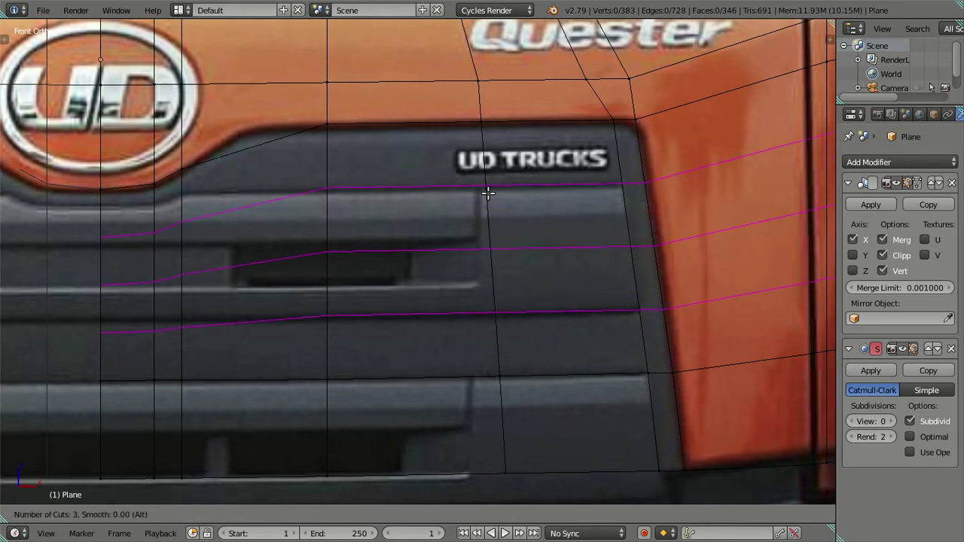
click(490, 194)
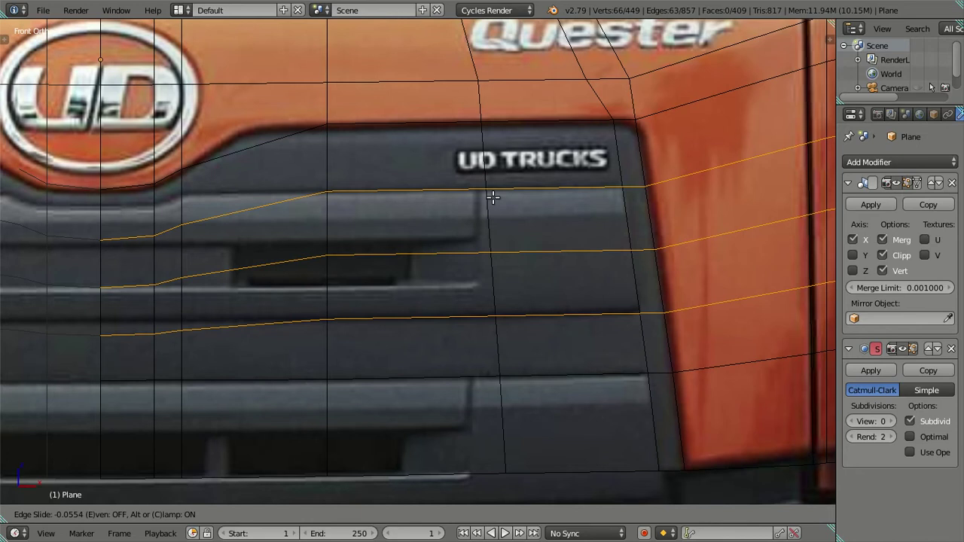
click(492, 197)
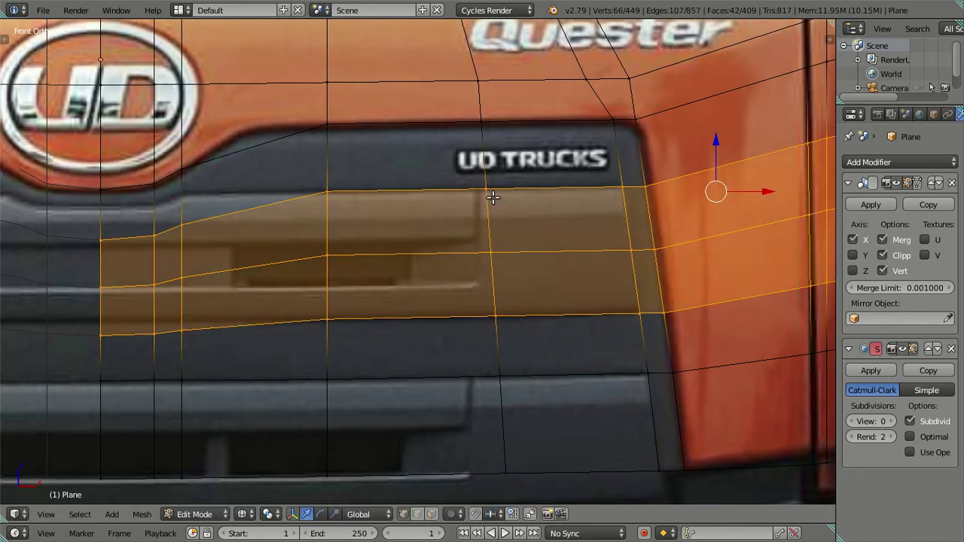
right_click(485, 189)
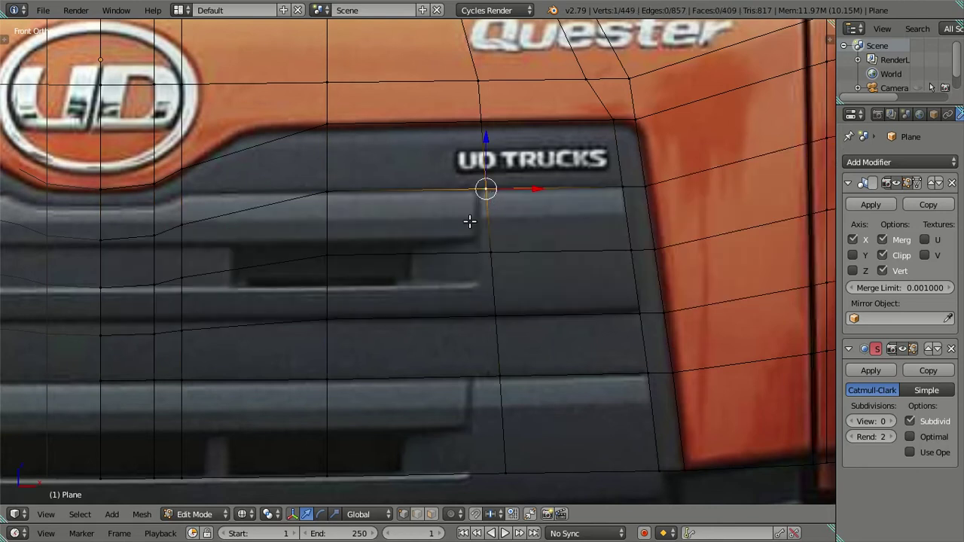
scroll(469, 221, down, 2)
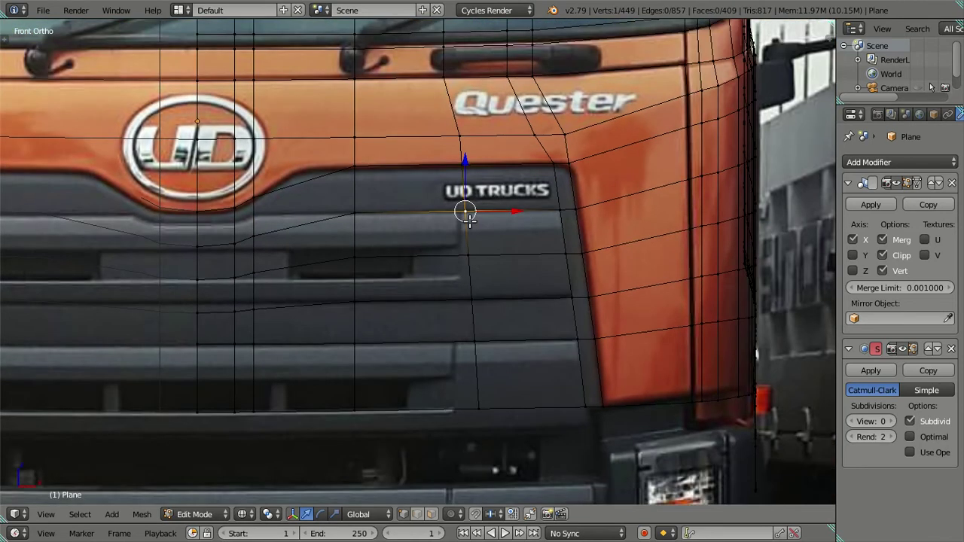
key(ctrl+l)
key(x)
click(469, 221)
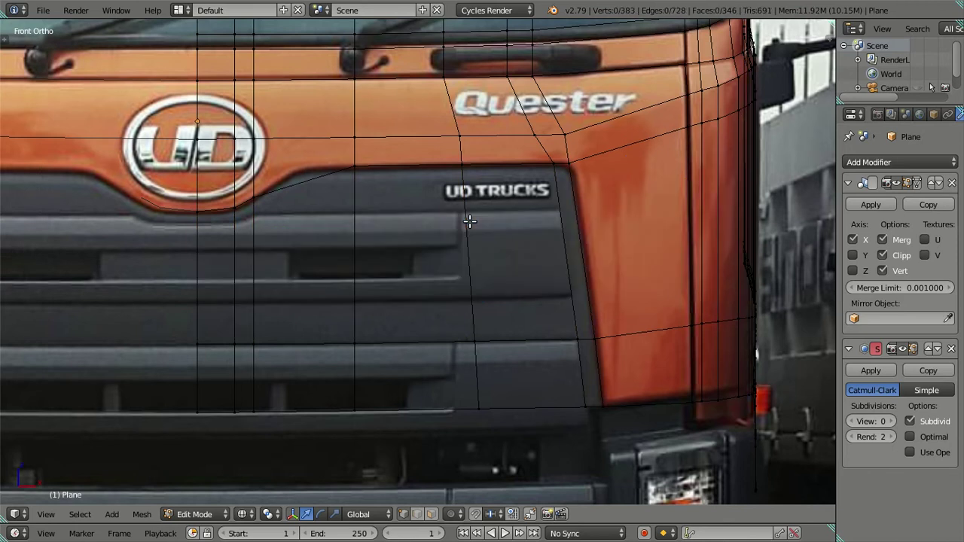
Step: In edge select mode, add three horizontal loops along the grille bars below the badge
key(ctrl+Tab)
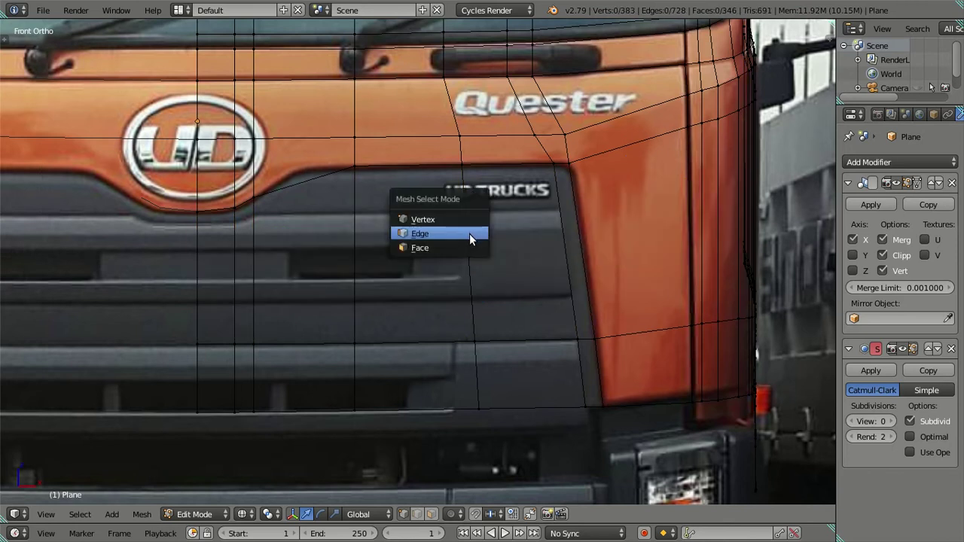
click(469, 233)
scroll(470, 233, up, 2)
scroll(470, 232, up, 1)
key(ctrl+r)
scroll(493, 220, up, 2)
click(492, 227)
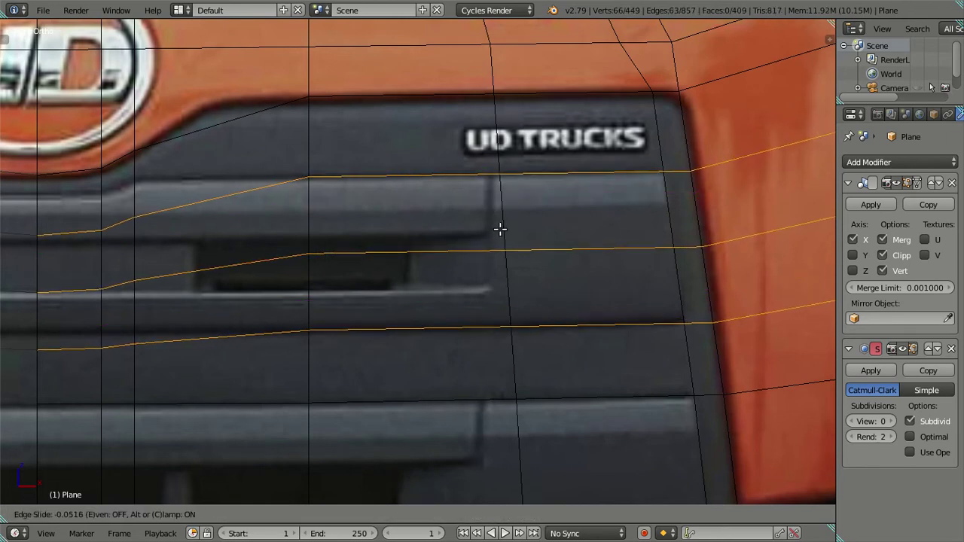
click(500, 229)
shift+middle_drag(323, 259, 467, 264)
key(a)
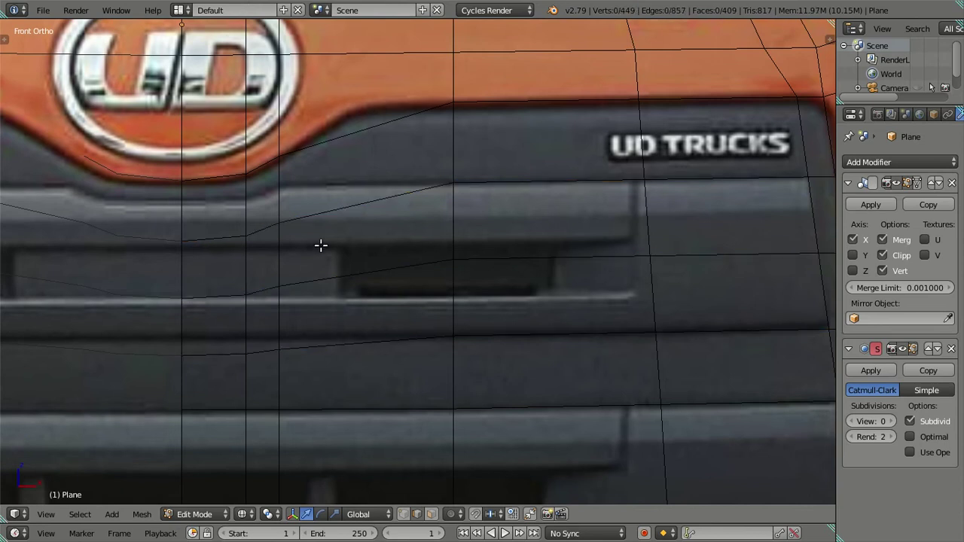
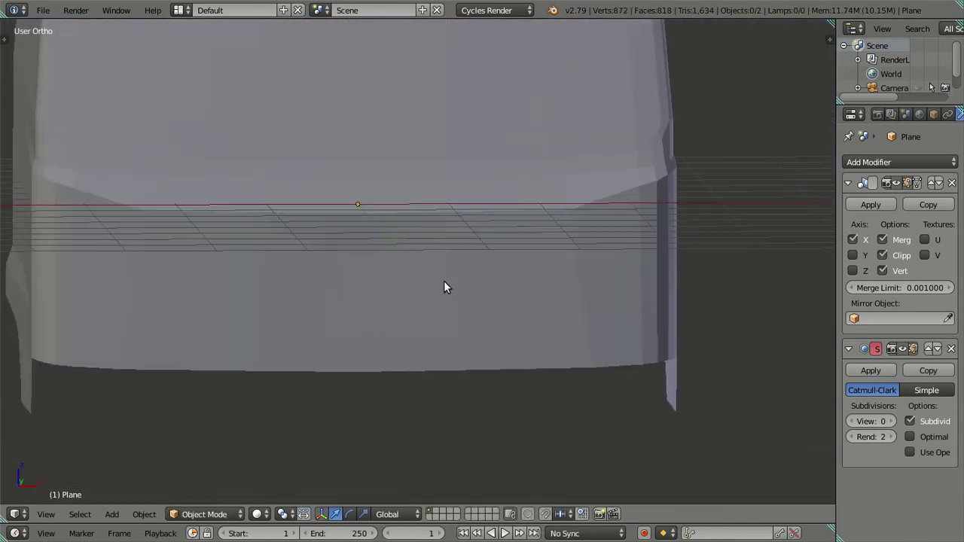
Step: Enter Edit Mode on the cab in front orthographic view with the properties panel showing the grille
mouse_move(443, 283)
middle_down()
mouse_move(433, 294)
mouse_move(357, 298)
mouse_move(346, 465)
mouse_move(421, 469)
mouse_move(486, 455)
middle_up()
key(Tab)
scroll(345, 465, up, 2)
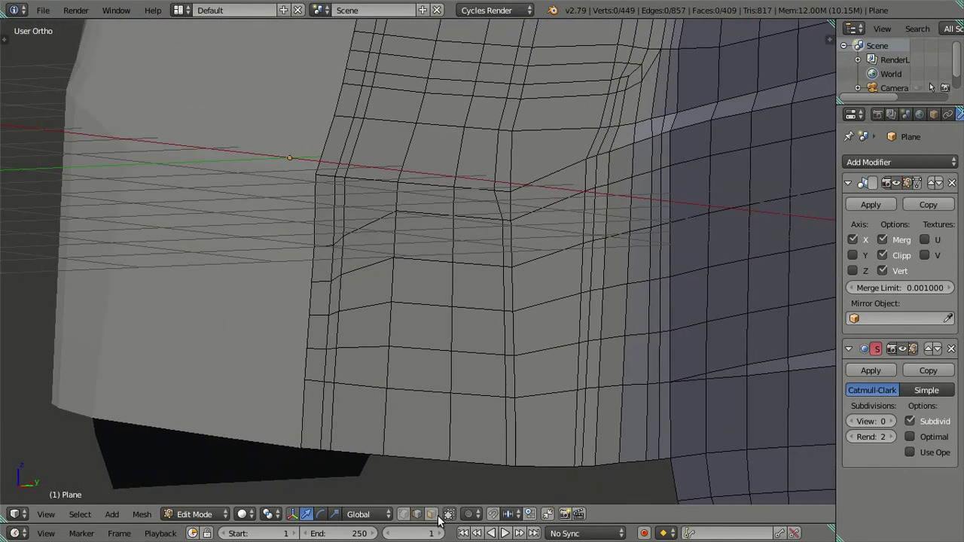
key(KP_1)
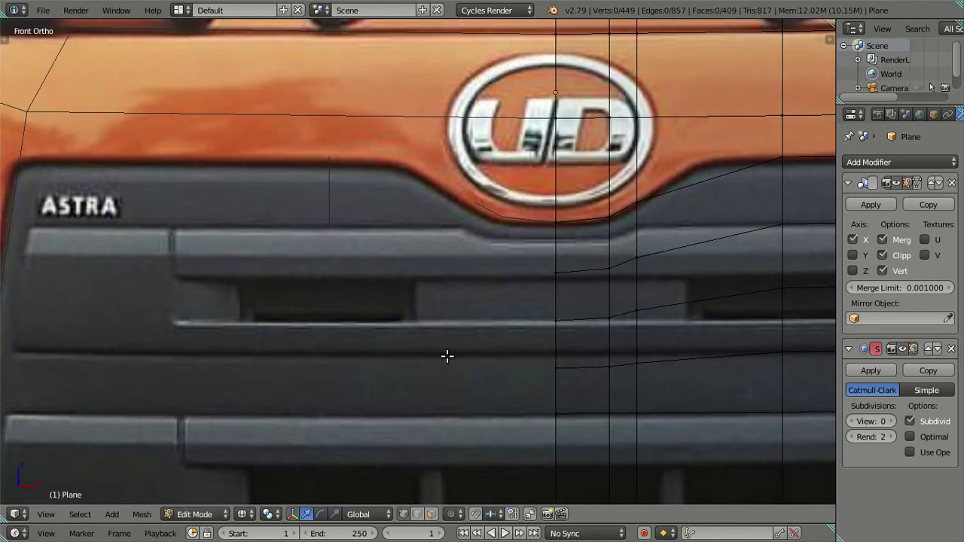
key(n)
scroll(557, 337, up, 1)
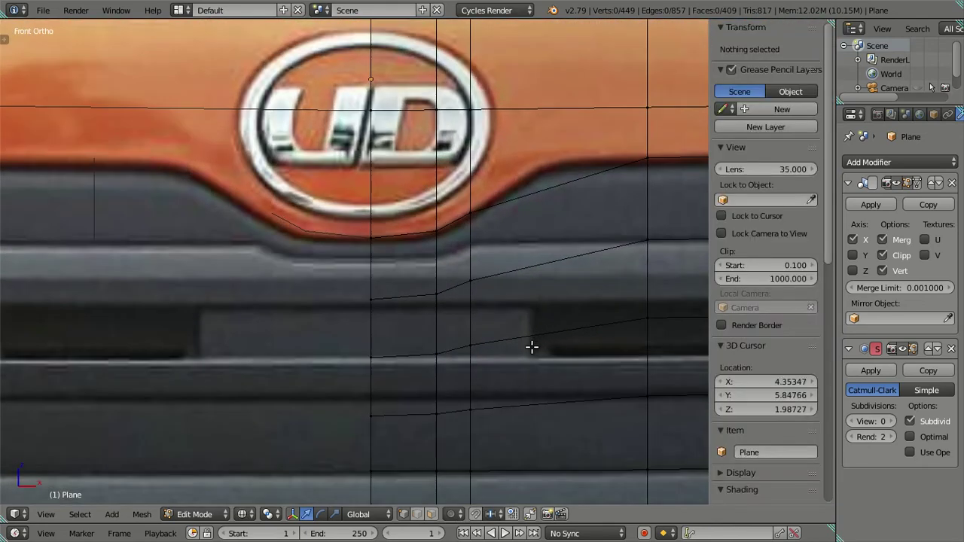
shift+middle_drag(531, 347, 358, 297)
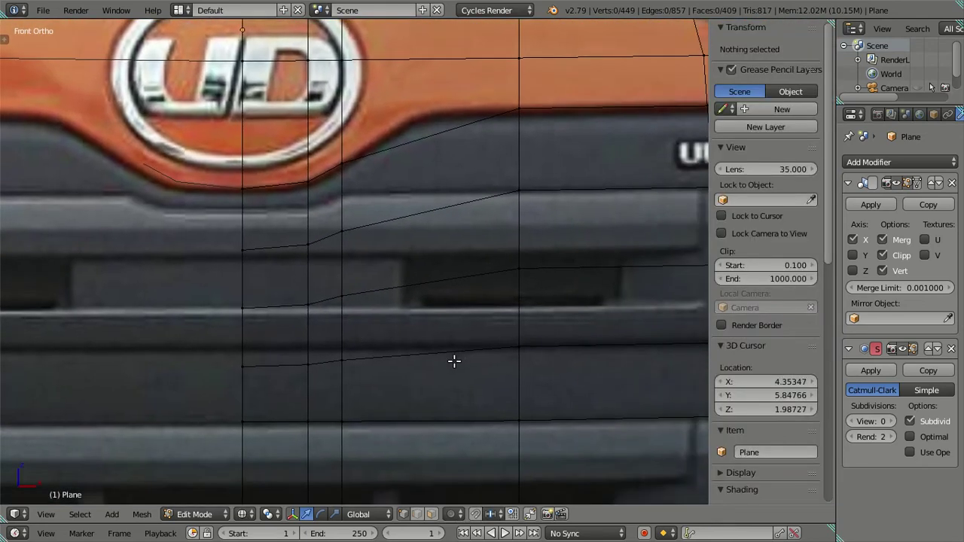
Step: Select the grille loop's outer vertex and copy its Z coordinate
right_click(517, 352)
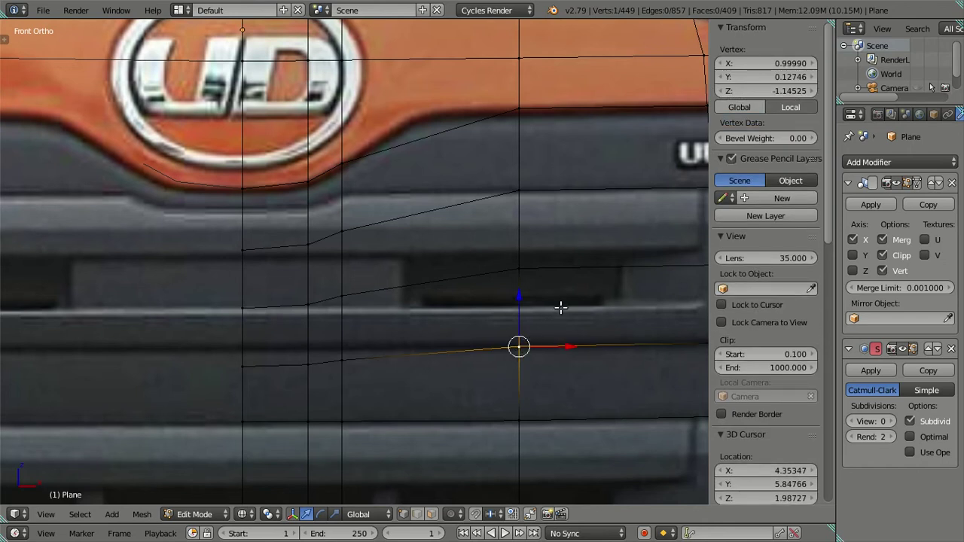
click(764, 63)
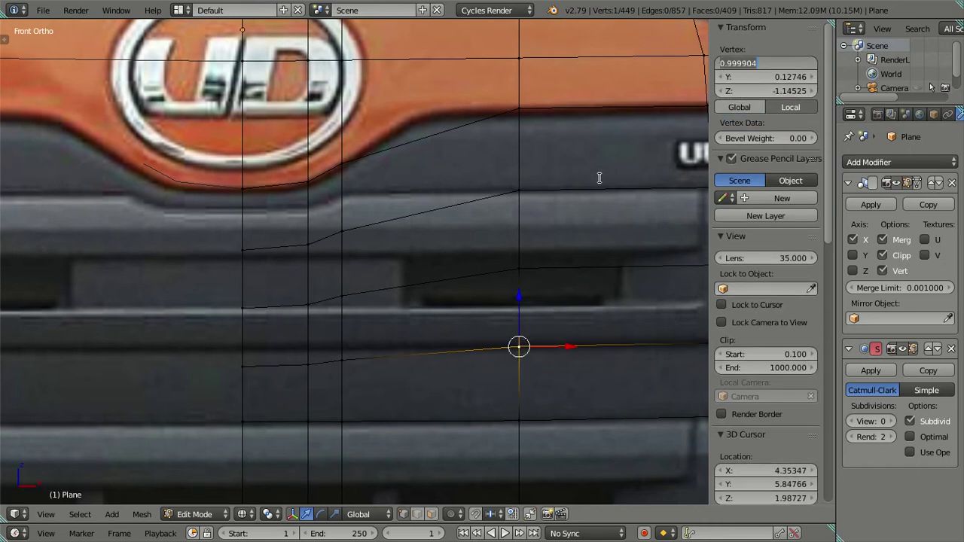
key(Return)
key(g)
click(341, 362)
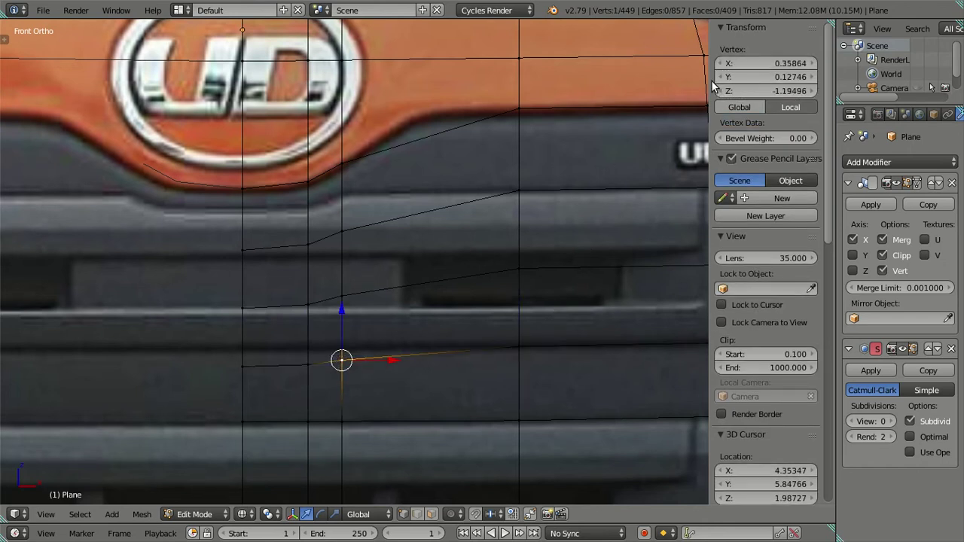
key(ctrl+z)
key(ctrl+shift+z)
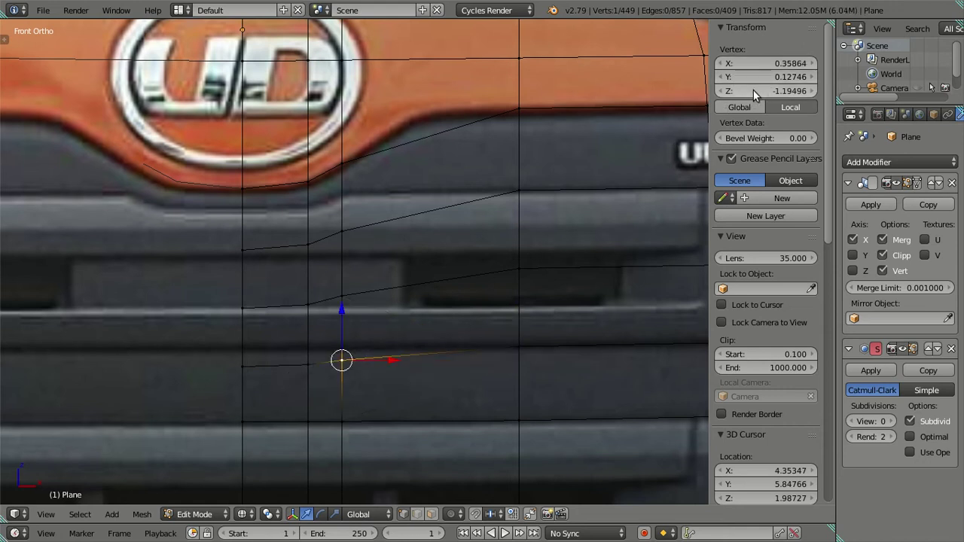
click(752, 90)
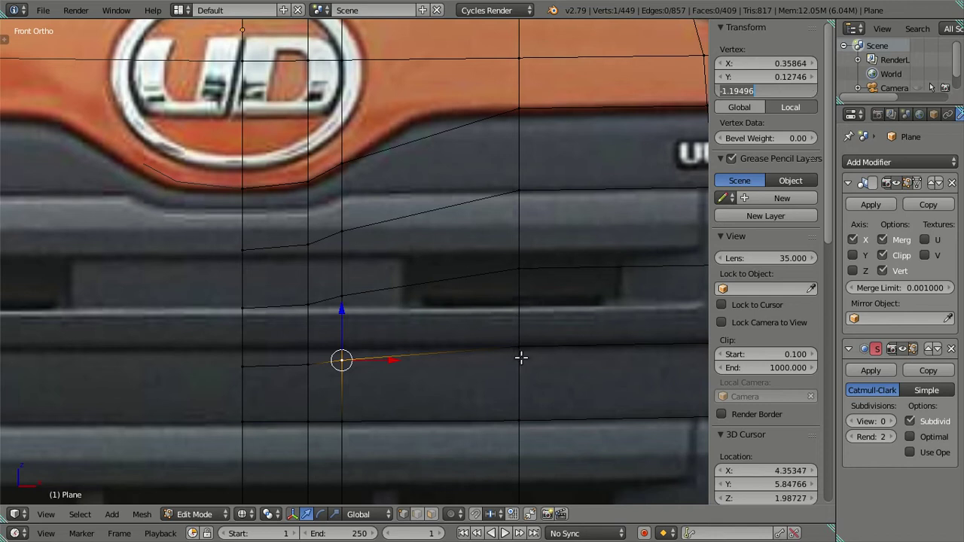
key(Escape)
key(ctrl+z)
click(754, 89)
key(Escape)
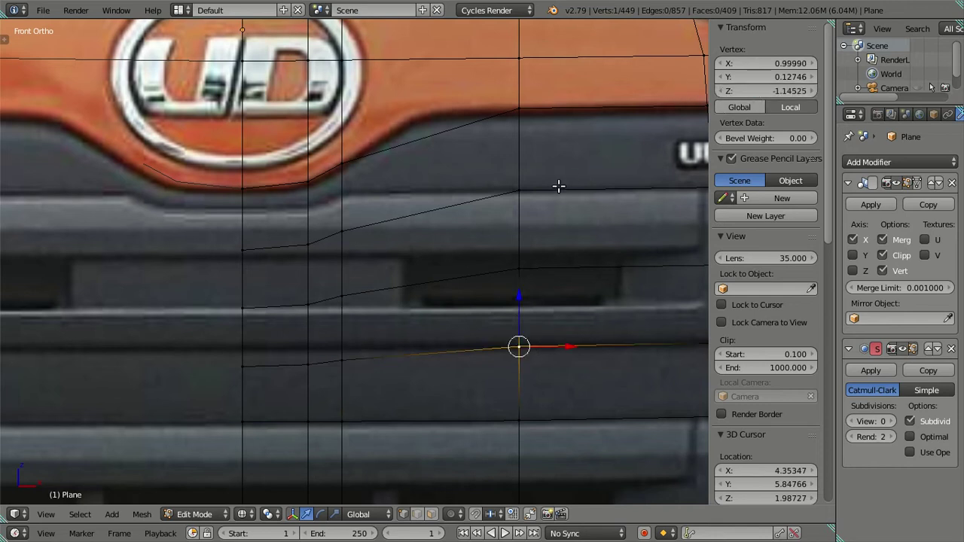
Step: Set the loop's centreline vertex Z to -1.14525, then deselect everything
right_click(347, 356)
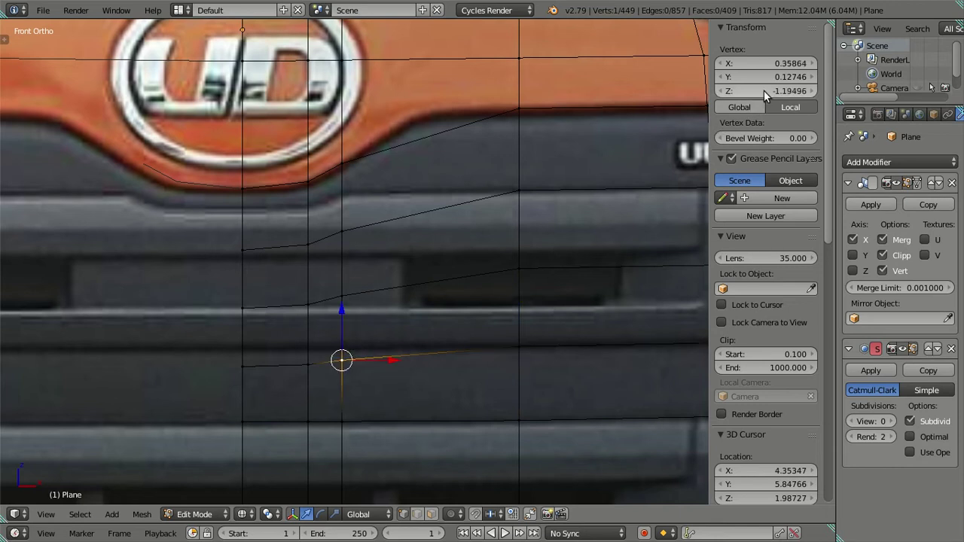
right_click(333, 352)
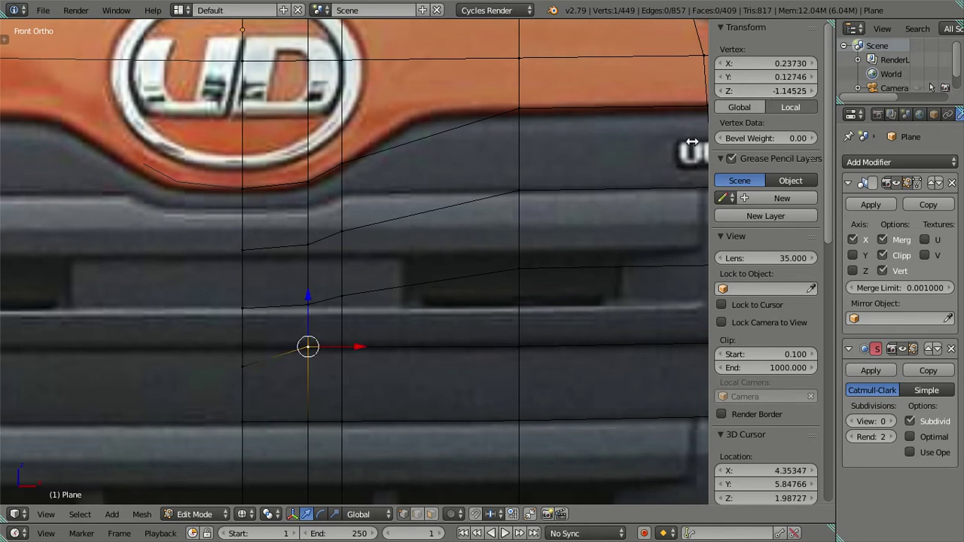
right_click(255, 367)
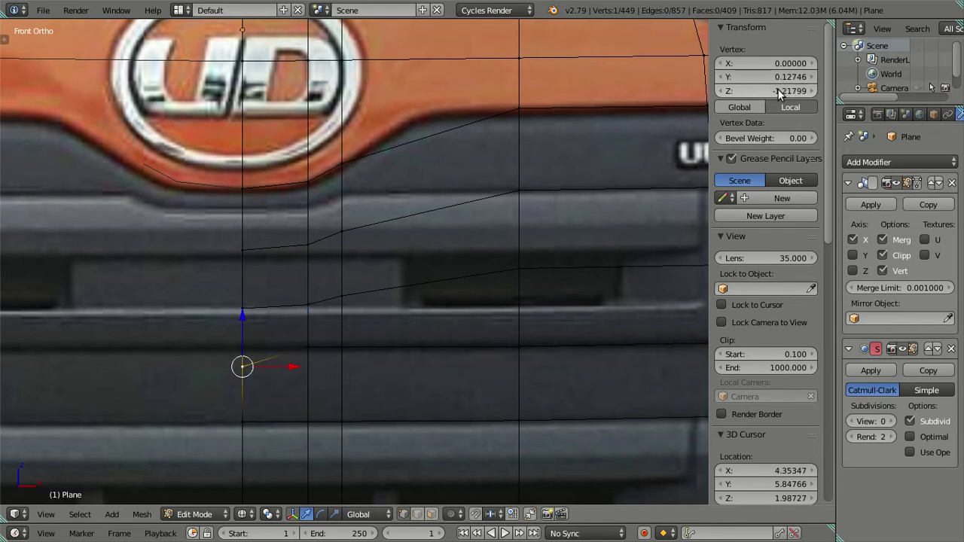
drag(779, 91, 790, 91)
scroll(490, 273, down, 2)
mouse_move(493, 284)
shift+middle_down()
mouse_move(355, 351)
mouse_move(283, 364)
mouse_move(394, 332)
shift+middle_up()
key(a)
key(ctrl+Tab)
Step: Dissolve the extra horizontal grille edge loop in edge select mode
click(413, 347)
alt+click(415, 301)
key(x)
click(419, 302)
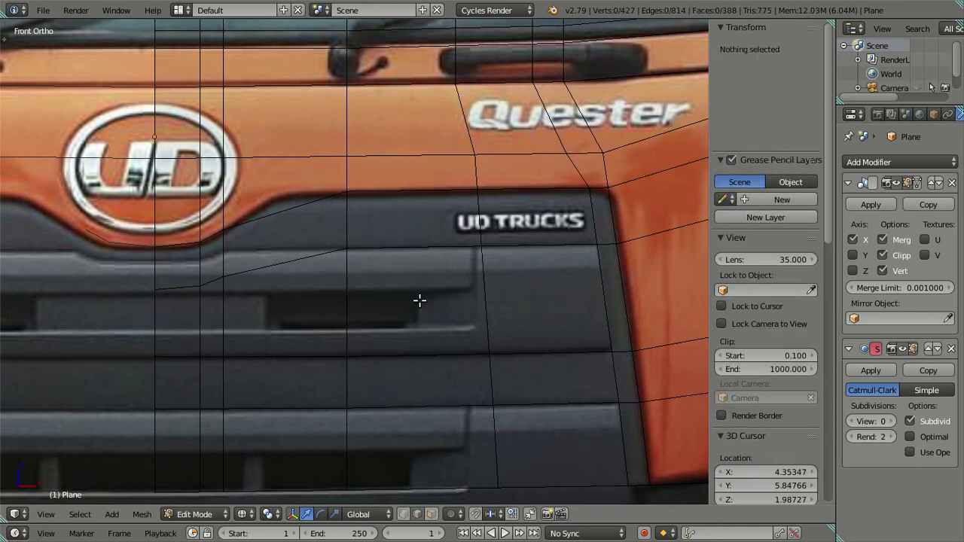
scroll(419, 300, down, 1)
shift+middle_drag(401, 314, 527, 308)
Step: In vertex mode, move the loop's inner vertex vertically to follow the UD logo's lower edge
scroll(458, 290, up, 1)
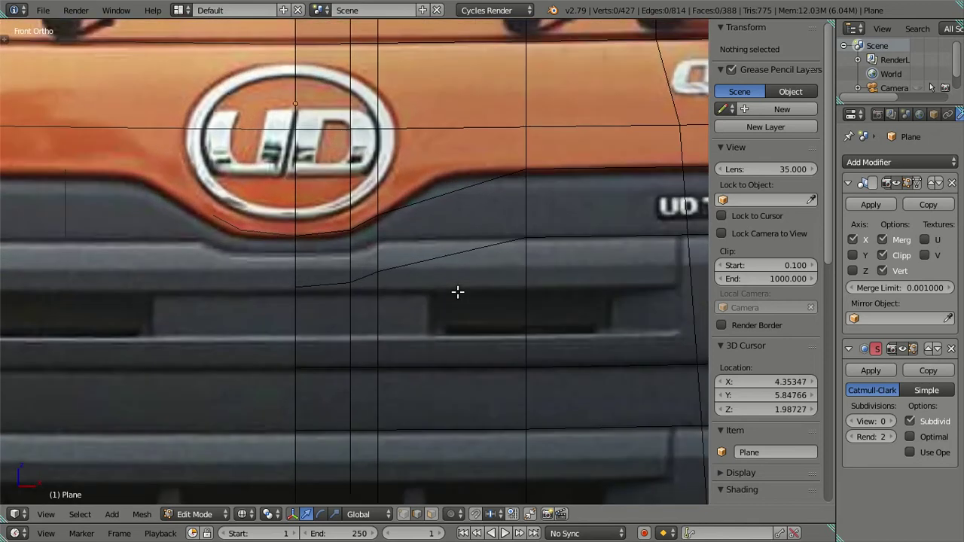
scroll(448, 316, up, 1)
scroll(445, 325, up, 1)
scroll(445, 326, up, 1)
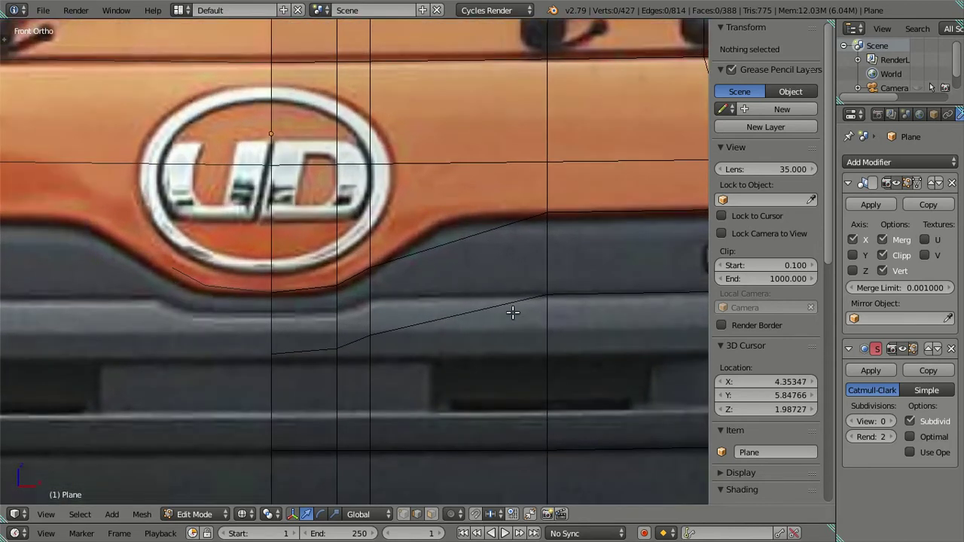
key(ctrl+Tab)
click(549, 283)
right_click(548, 293)
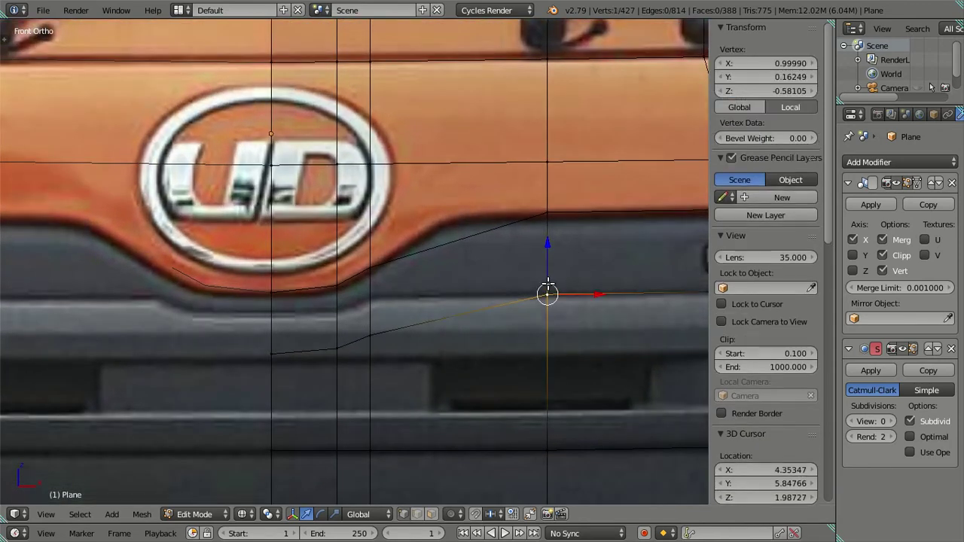
key(Return)
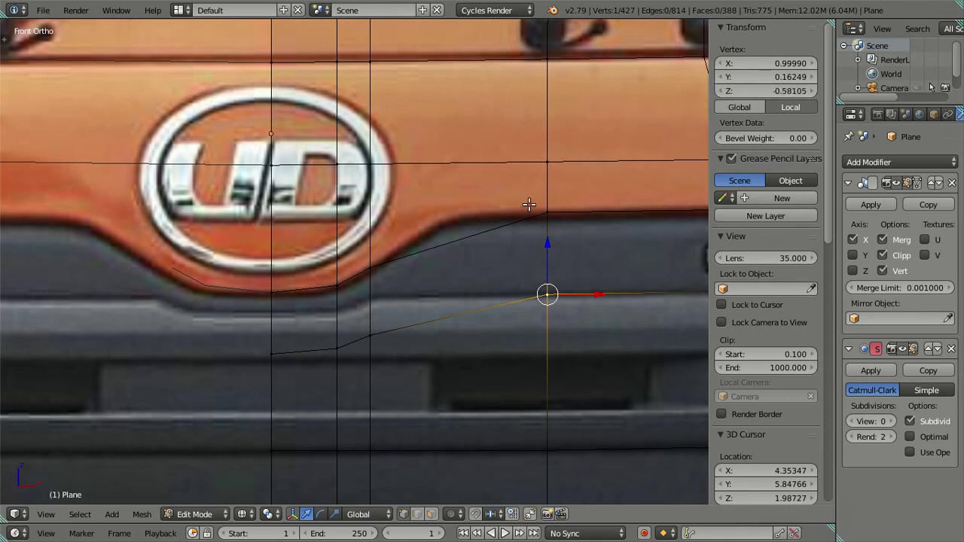
right_click(380, 334)
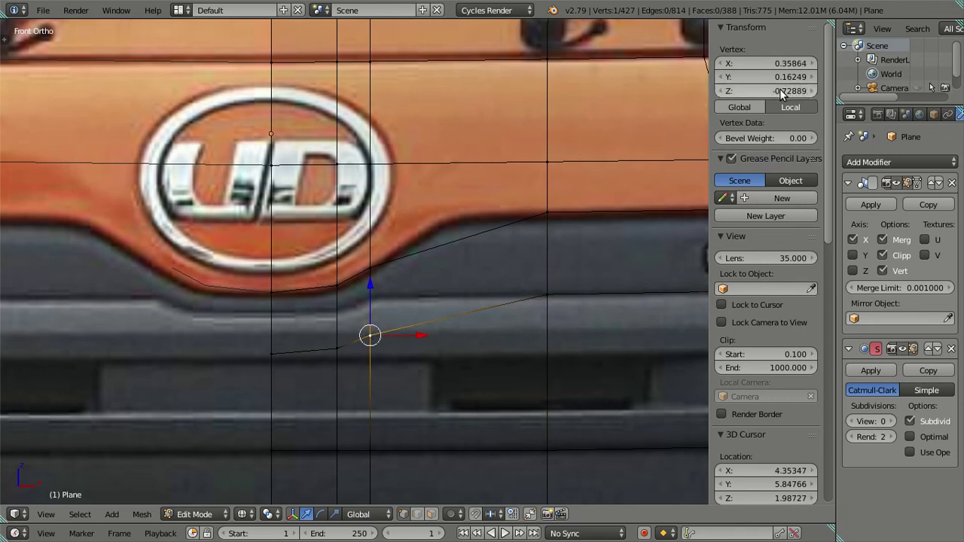
key(g)
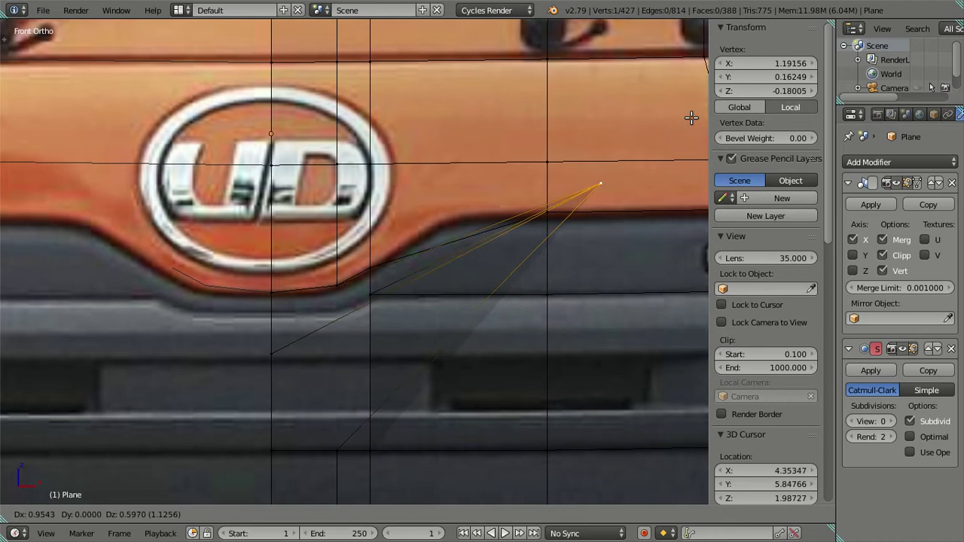
key(z)
click(413, 258)
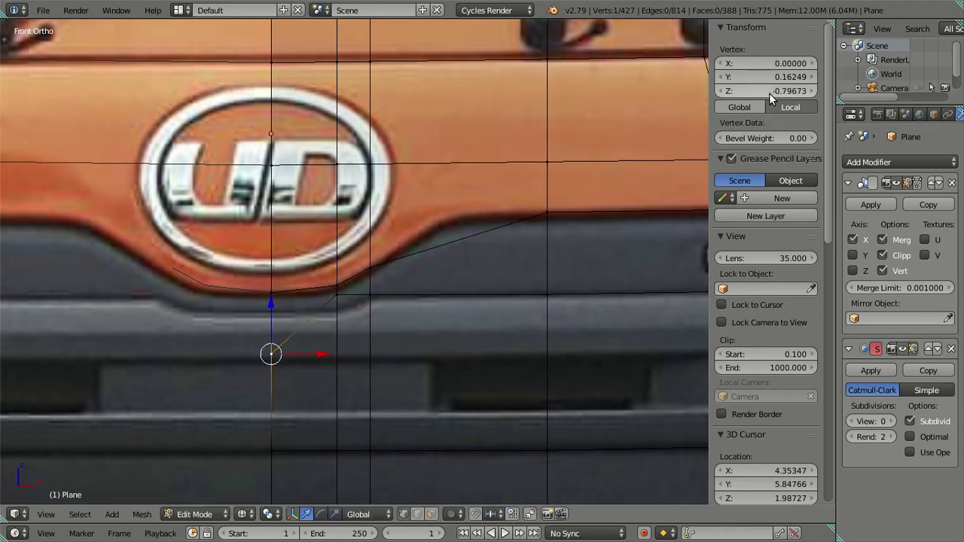
Step: Review the grille shape outside Edit Mode, then return and reselect the loop's outer vertex
scroll(462, 226, down, 1)
scroll(461, 225, down, 2)
key(a)
key(z)
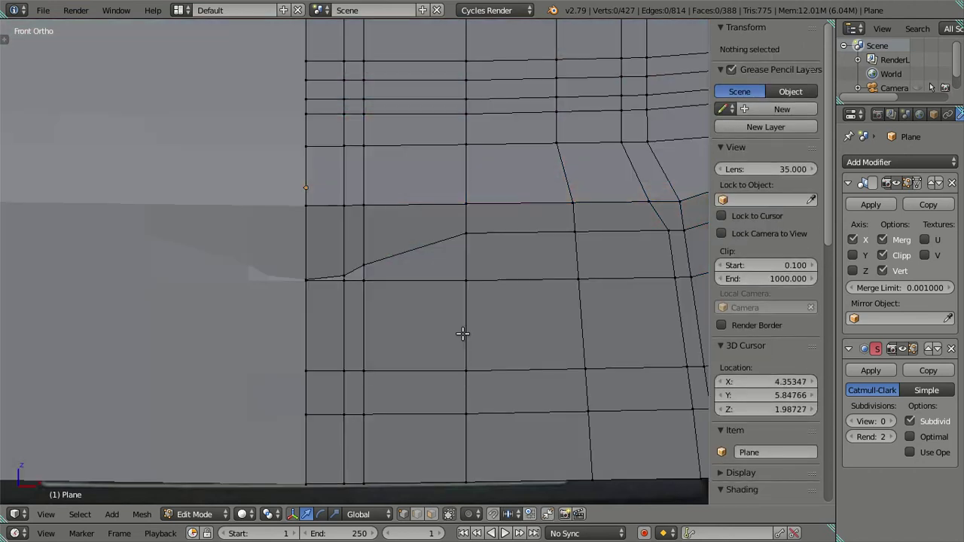
key(Tab)
key(Tab)
scroll(460, 329, up, 2)
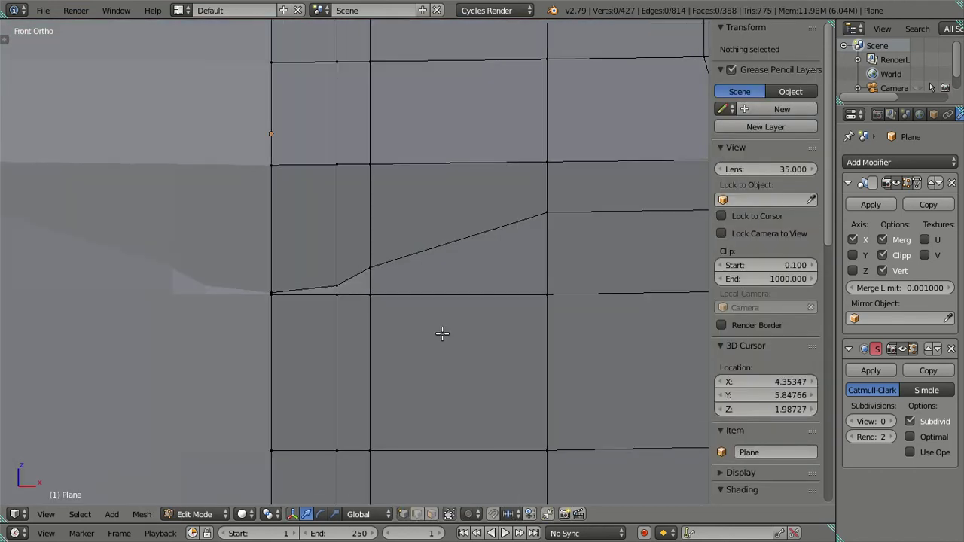
key(ctrl+z)
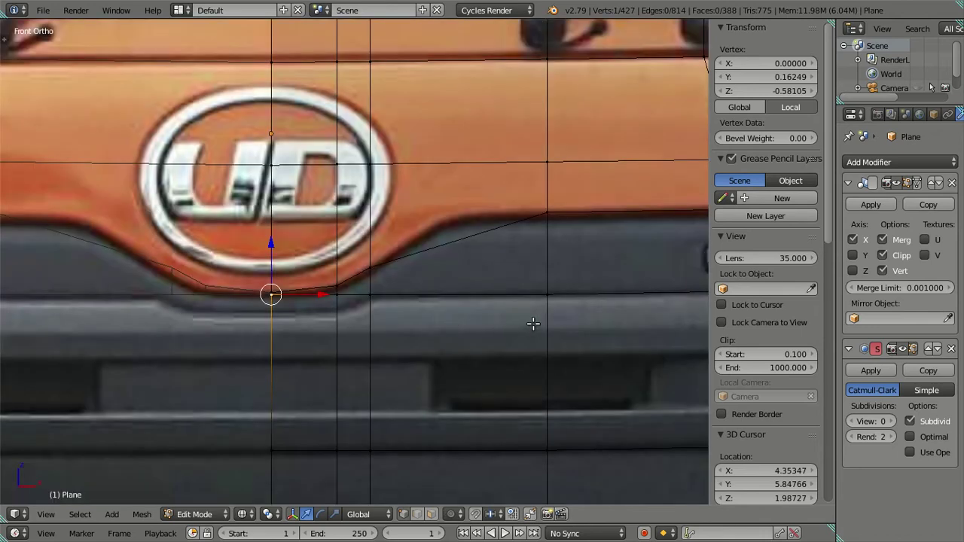
right_click(549, 293)
Step: Confirm the selected vertex's Y coordinate and orbit toward the lower front panel
mouse_move(553, 322)
middle_down()
mouse_move(525, 396)
mouse_move(498, 345)
middle_up()
click(765, 77)
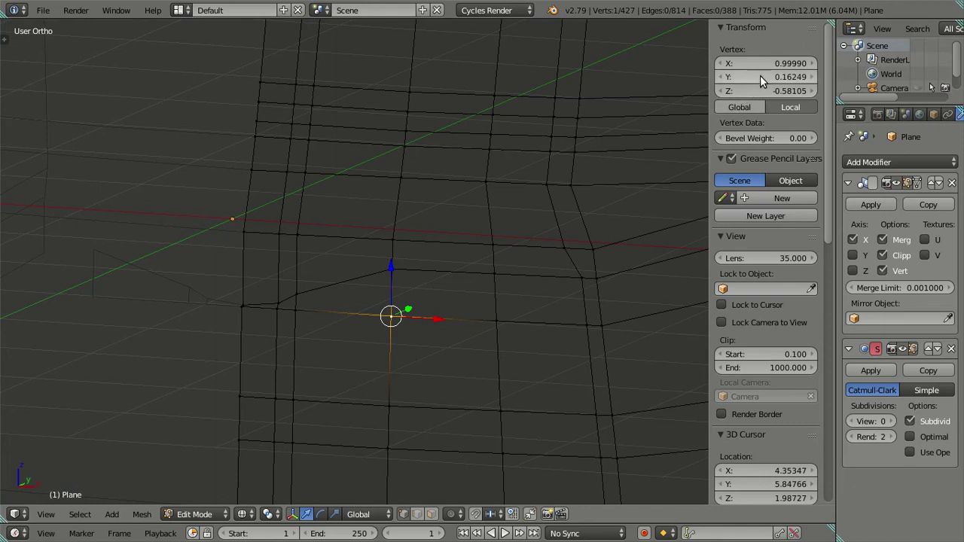
key(Return)
mouse_move(527, 222)
middle_down()
mouse_move(452, 271)
mouse_move(487, 271)
middle_up()
mouse_move(447, 312)
middle_down()
mouse_move(230, 350)
mouse_move(444, 286)
mouse_move(381, 267)
middle_up()
Step: Inspect vertices along the lower front panel and sill edge, then deselect them
key(a)
right_click(376, 260)
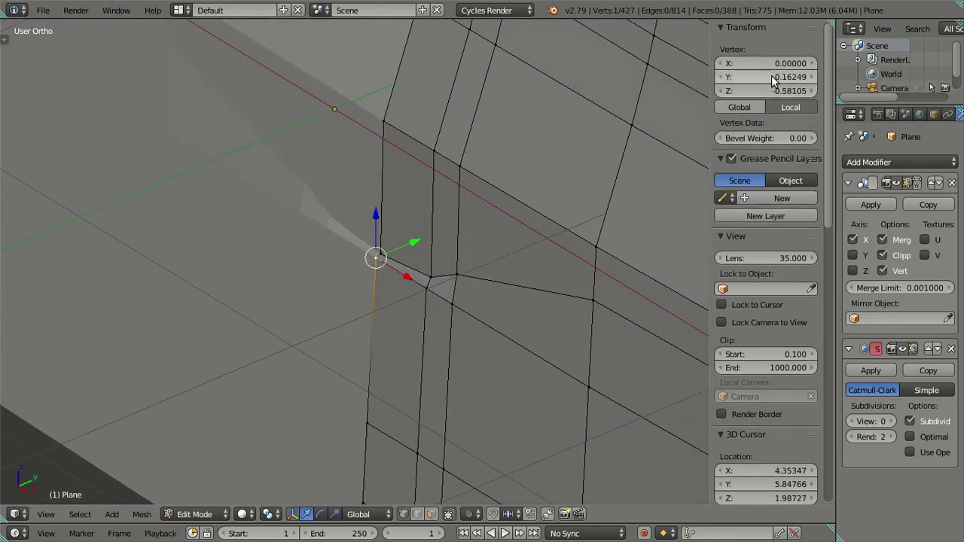
right_click(427, 292)
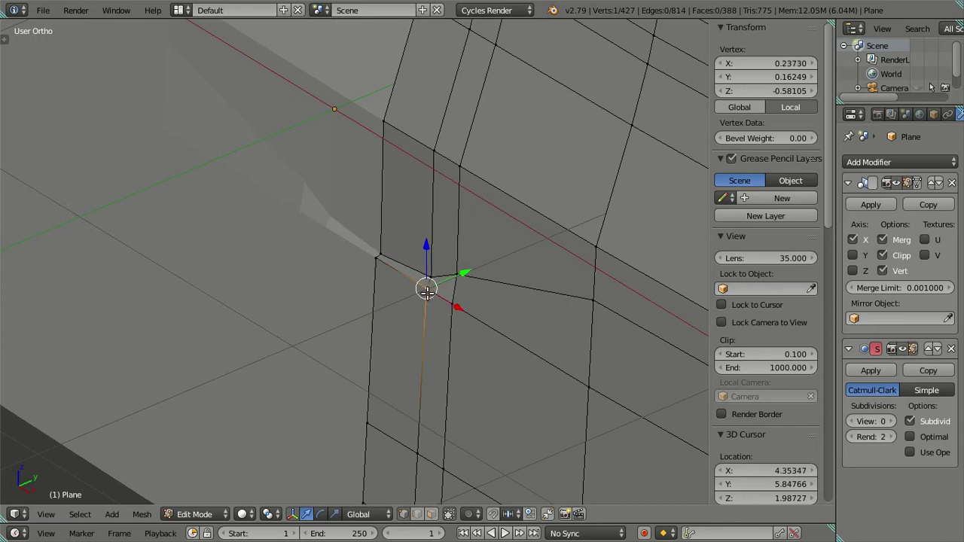
right_click(452, 305)
right_click(367, 423)
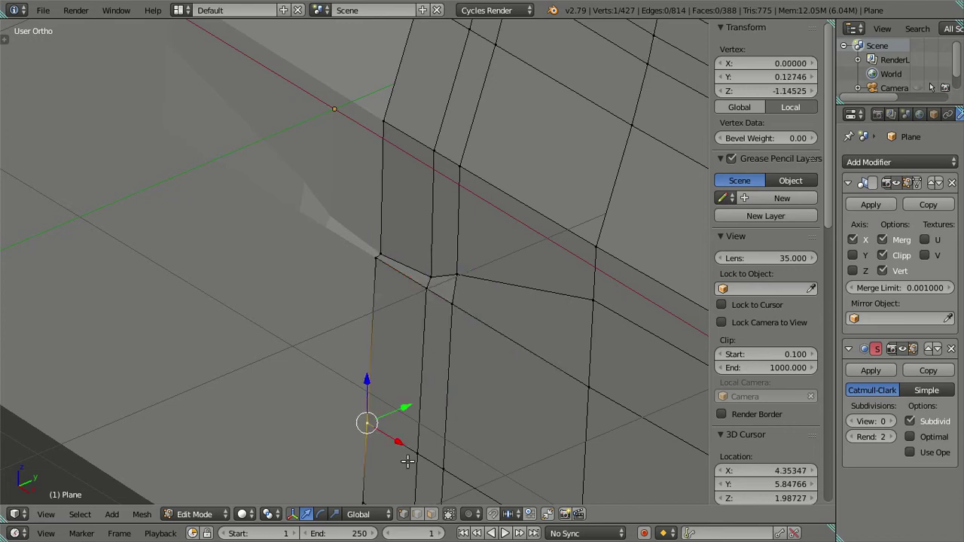
shift+middle_drag(421, 457, 380, 353)
right_click(369, 356)
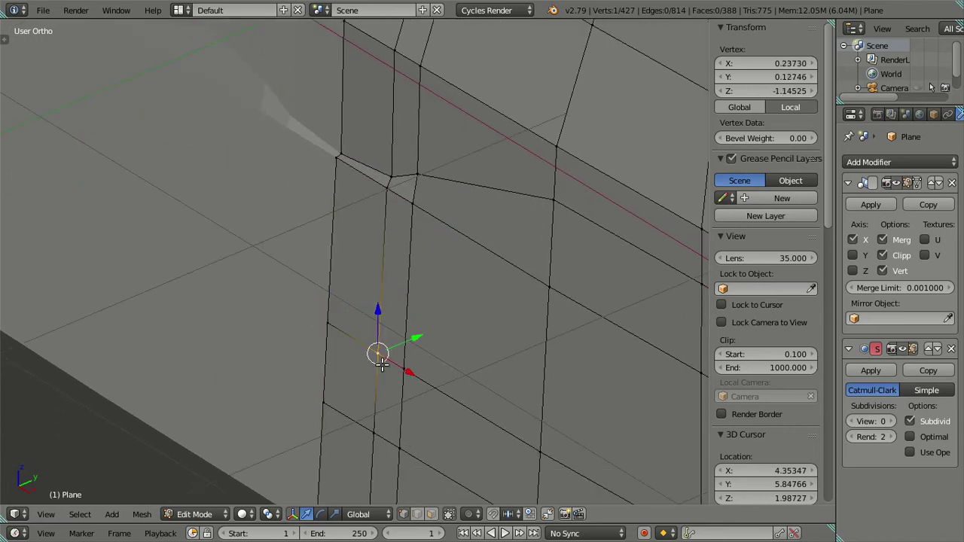
right_click(418, 380)
right_click(547, 442)
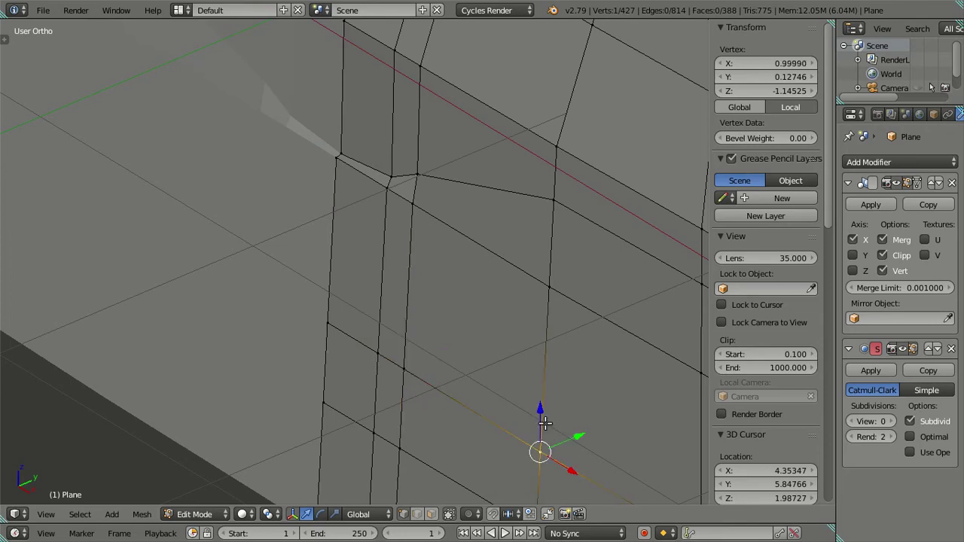
key(a)
alt+middle_drag(542, 452, 547, 324)
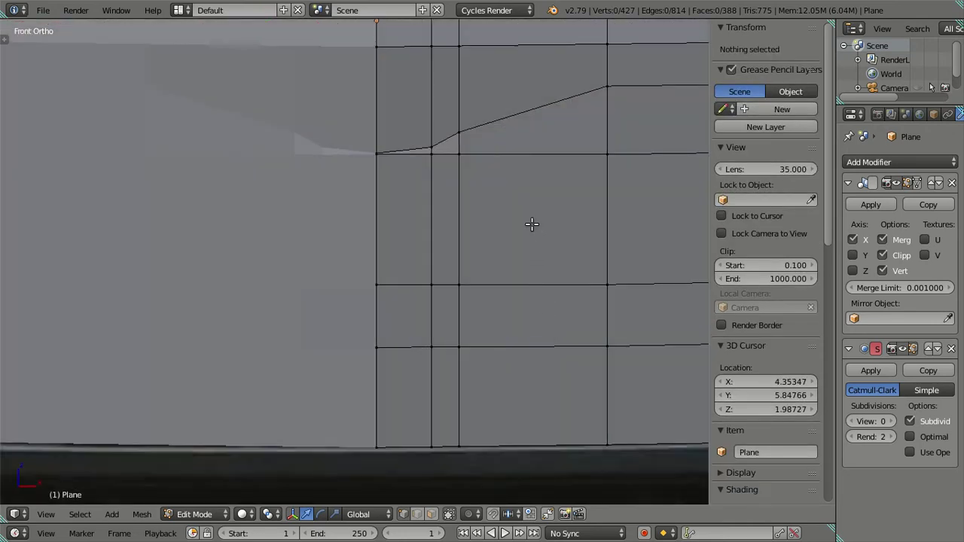
Step: Lower the two vertices beneath the UD logo along Z to median -0.64739
shift+middle_drag(531, 226, 456, 329)
scroll(445, 312, up, 1)
right_click(376, 265)
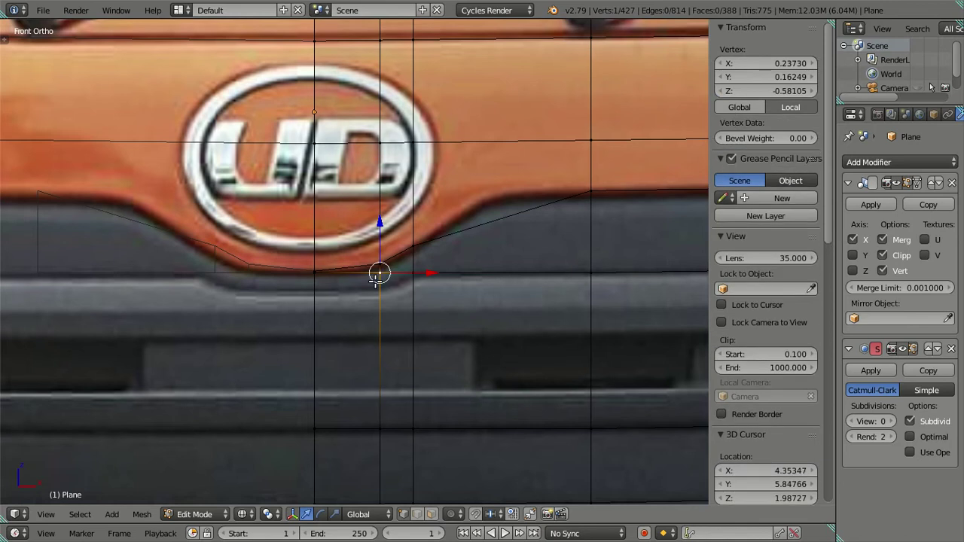
shift+right_click(316, 280)
key(g)
key(z)
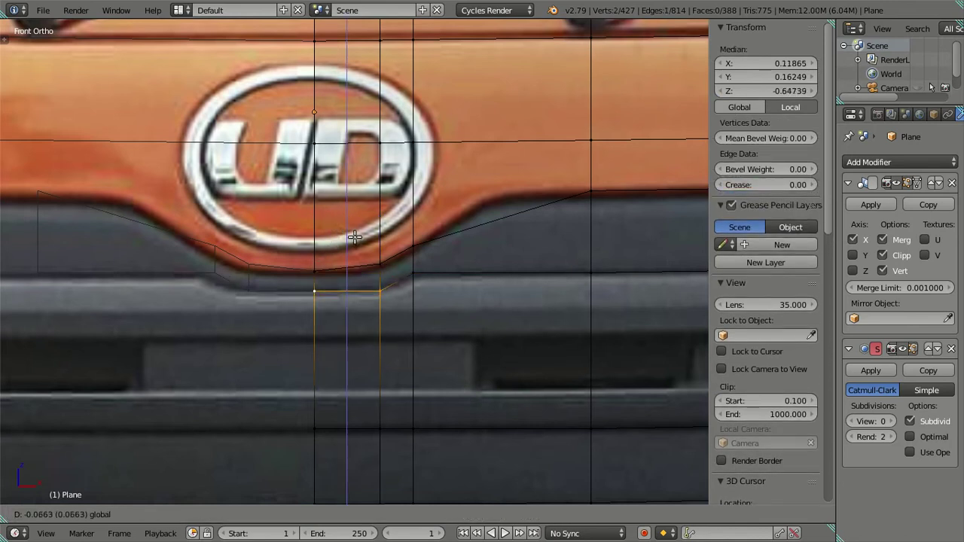
click(355, 240)
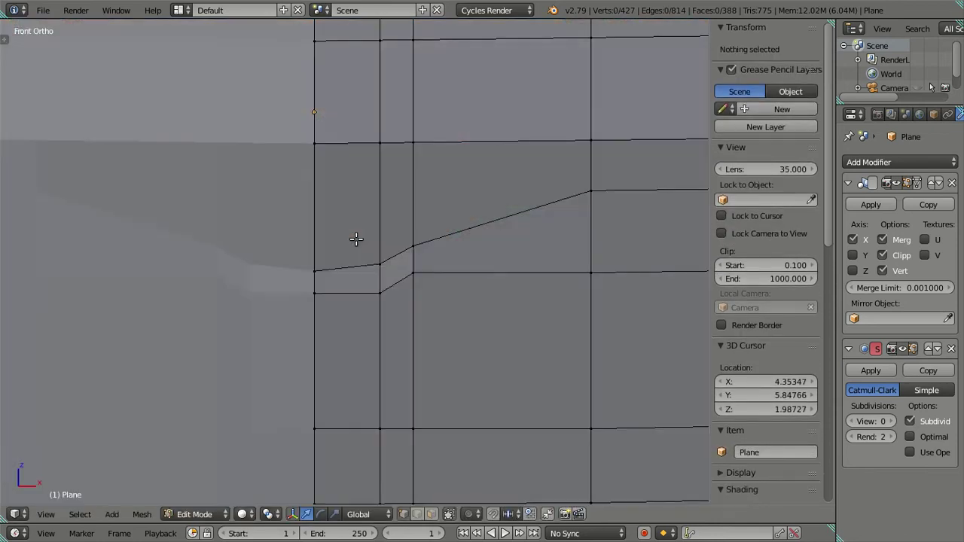
Step: Check the grille dip from the front, then return to wireframe Edit Mode
key(Tab)
middle_drag(411, 283, 430, 302)
key(KP_1)
key(z)
scroll(429, 295, up, 2)
key(Tab)
scroll(422, 288, up, 1)
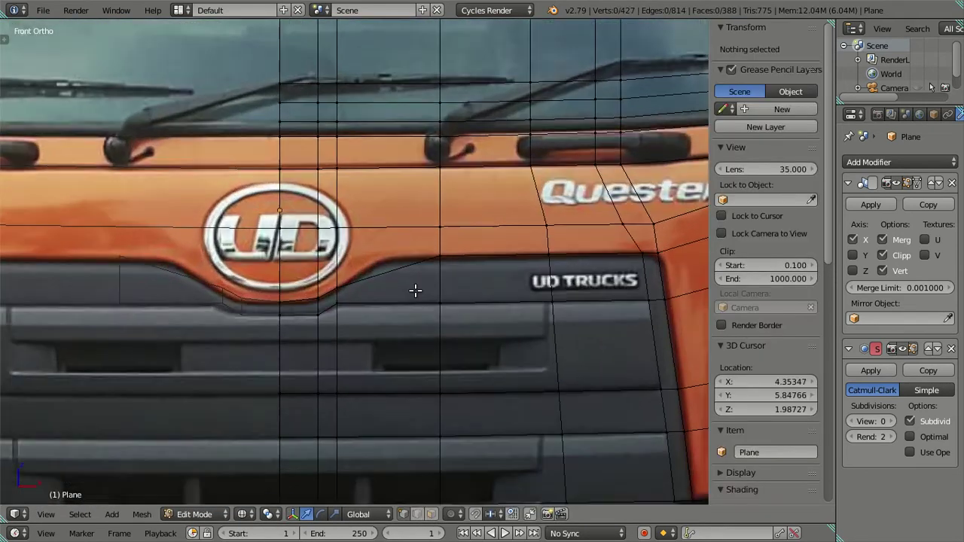
scroll(415, 286, up, 2)
Step: Add a vertical loop cut just right of the UD logo
key(ctrl+r)
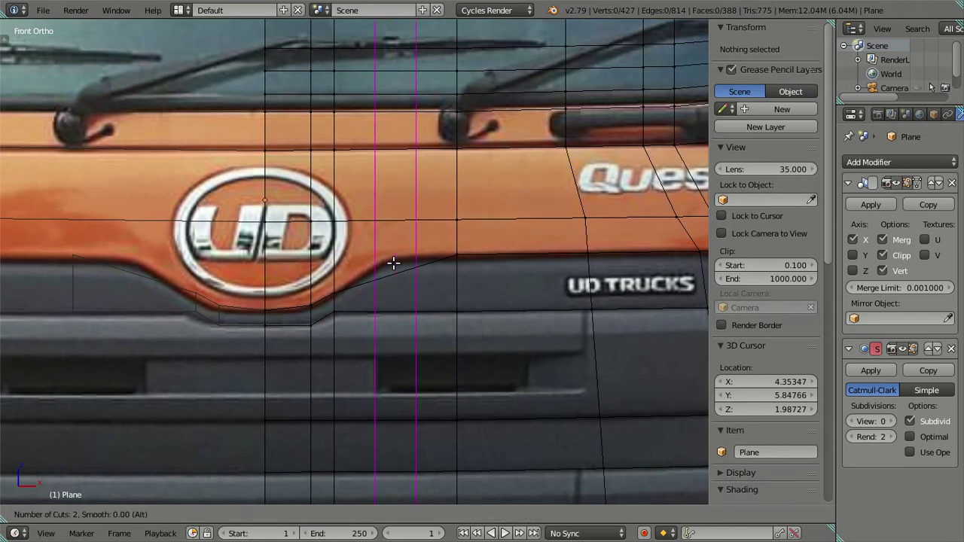
click(397, 262)
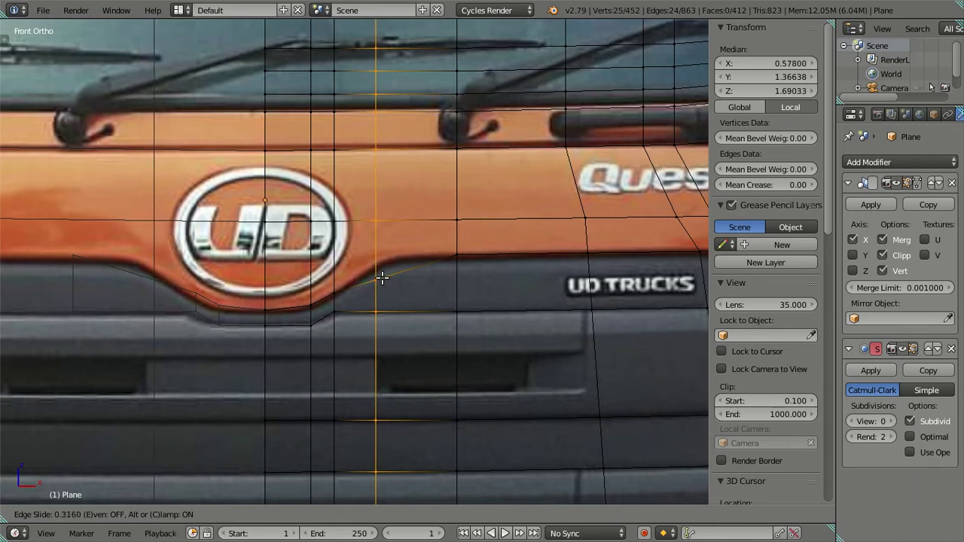
click(383, 279)
right_click(377, 278)
key(g)
right_click(384, 232)
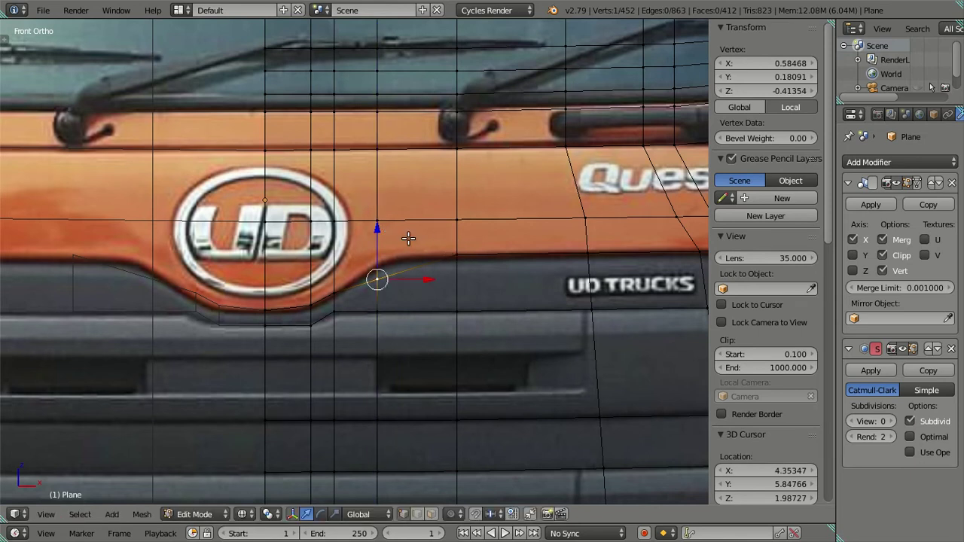
key(g)
key(z)
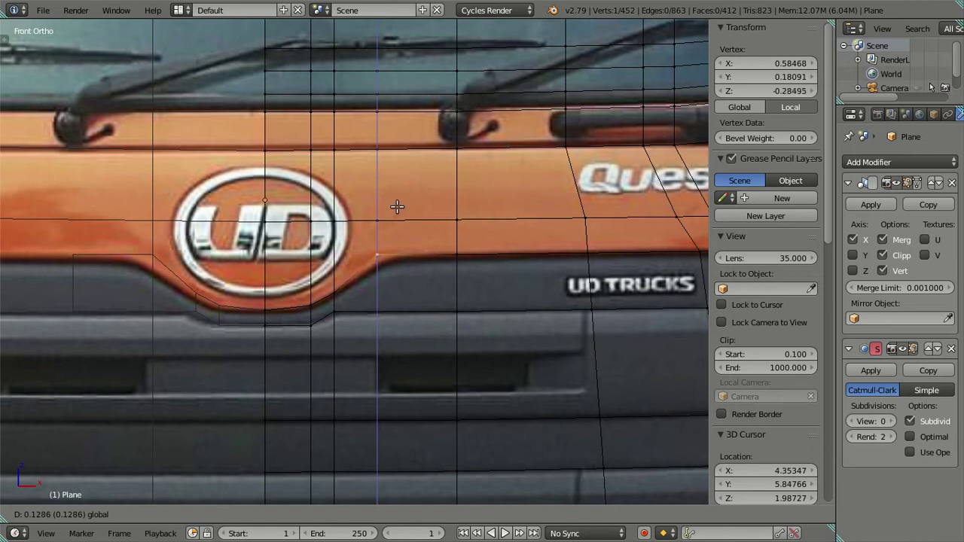
click(396, 207)
key(ctrl+z)
Step: Level the new loop's grille-edge vertex with its neighbour's Z height
right_click(457, 254)
click(768, 91)
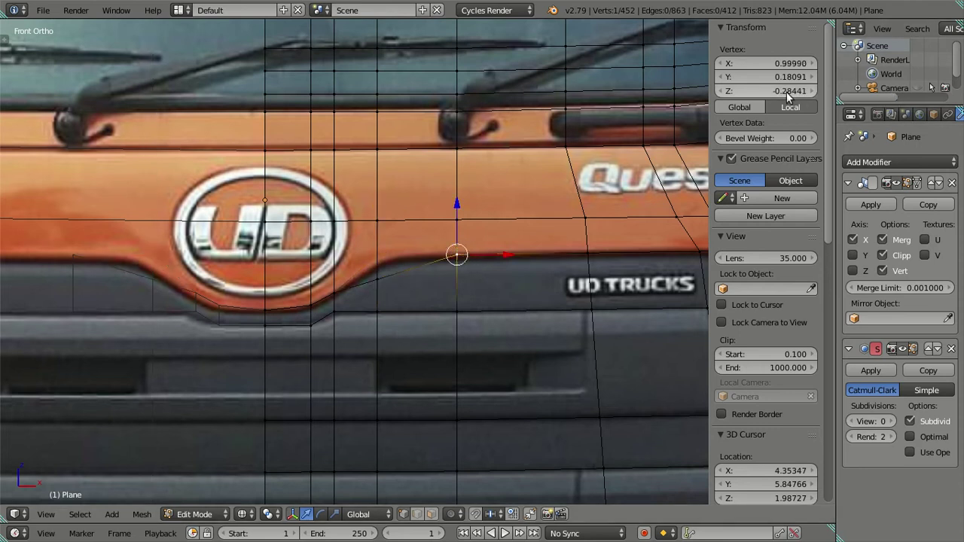
click(336, 246)
right_click(377, 279)
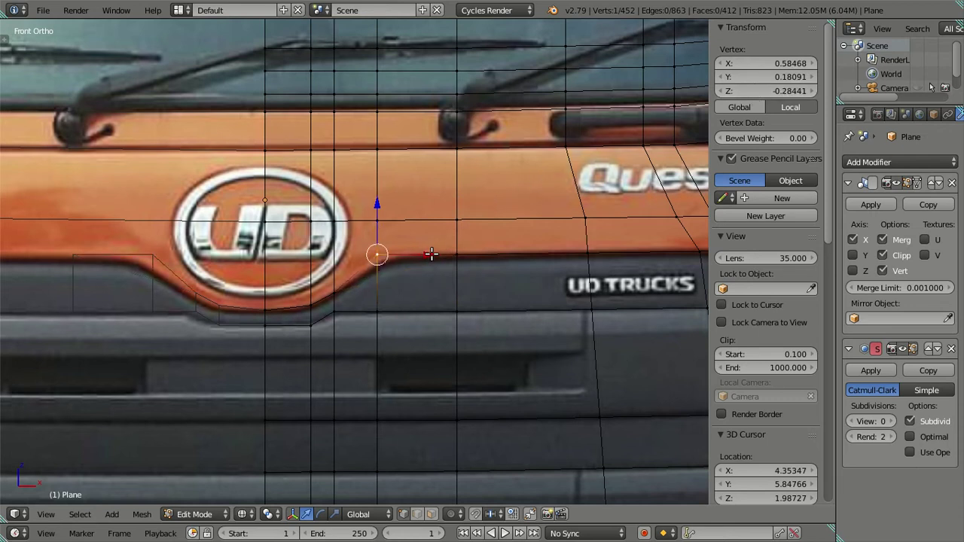
key(g)
key(x)
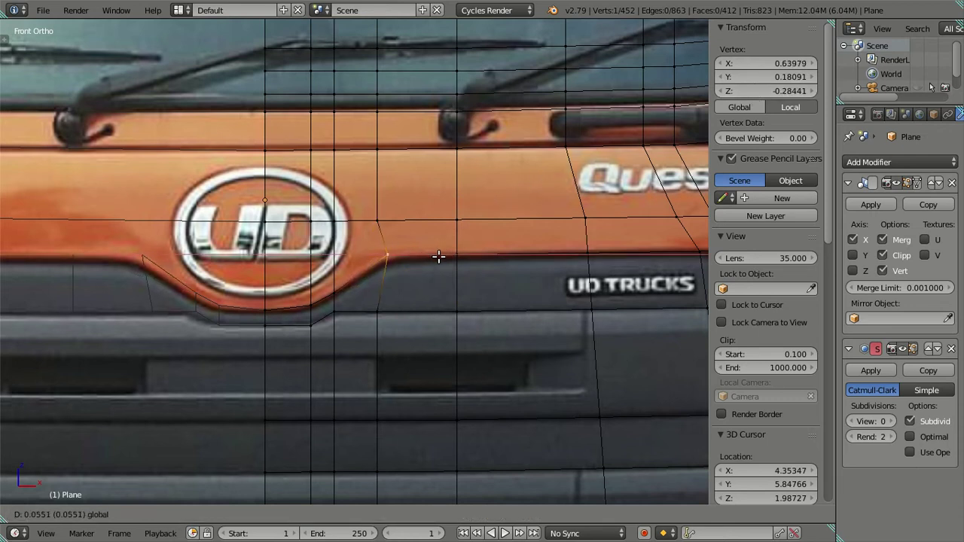
click(438, 256)
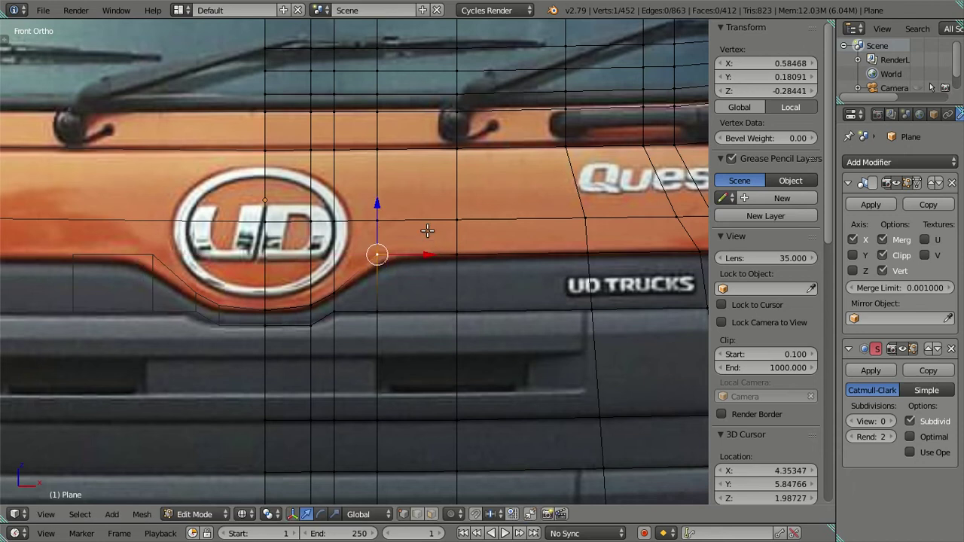
Step: Shift the new loop's upper vertices 0.0635 along X and inspect the smoothed cab
alt+right_click(380, 180)
scroll(380, 268, down, 2)
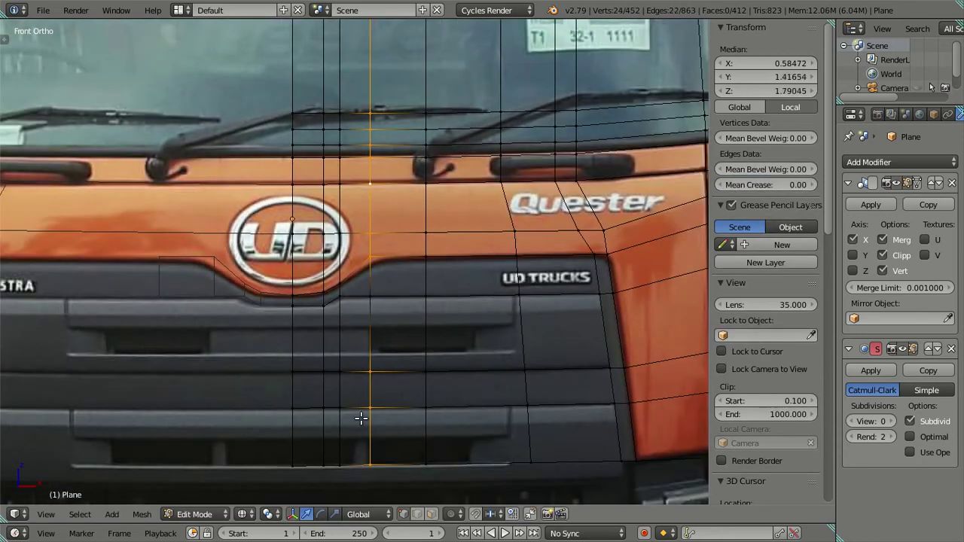
shift+right_click(370, 467)
key(c)
middle_drag(376, 319, 365, 458)
key(Escape)
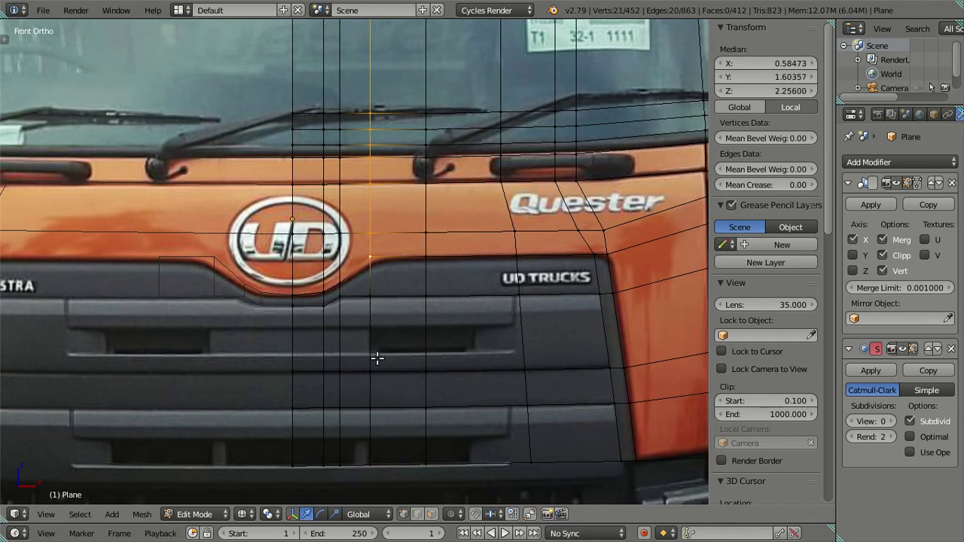
shift+scroll(449, 170, up, 5)
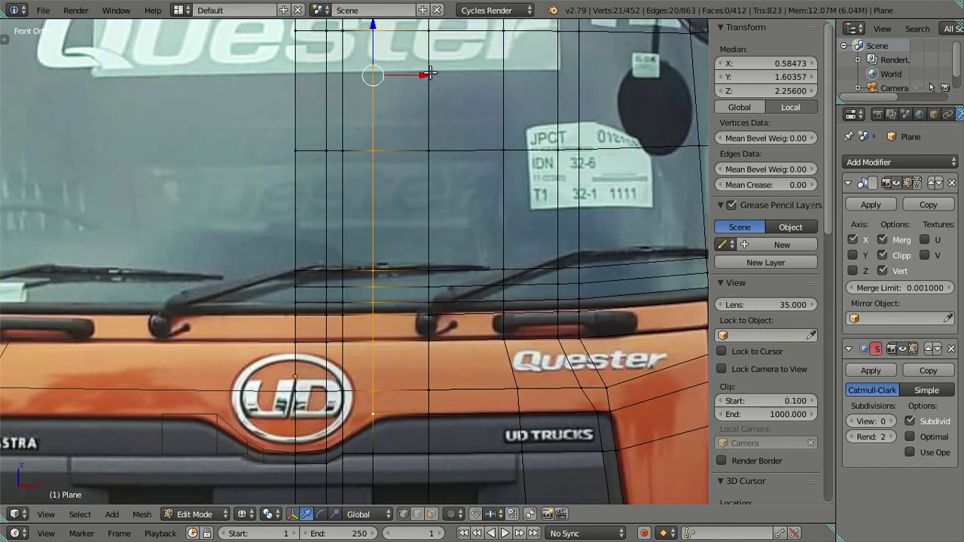
drag(429, 73, 438, 74)
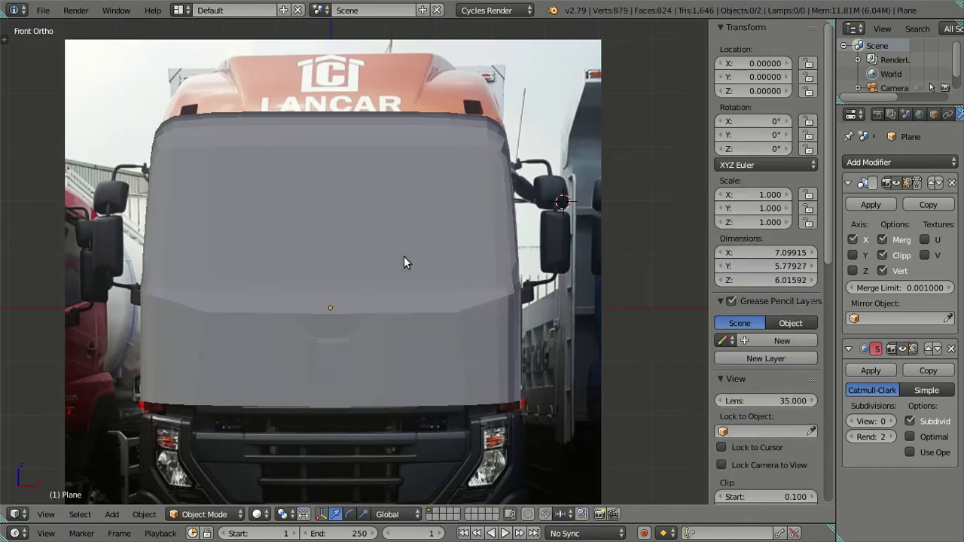
middle_drag(404, 260, 413, 278)
mouse_move(451, 329)
middle_down()
mouse_move(454, 372)
mouse_move(422, 261)
mouse_move(437, 316)
mouse_move(371, 195)
mouse_move(293, 209)
mouse_move(296, 291)
mouse_move(379, 185)
middle_up()
key(KP_1)
Step: In front view, slide the vertex under the UD TRUCKS badge left along X onto the grille seam
key(KP_5)
key(z)
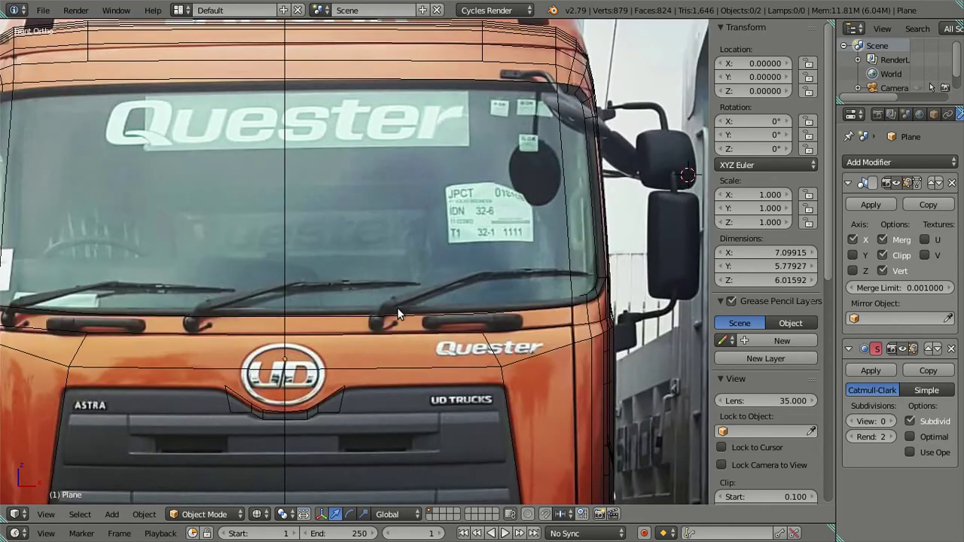
scroll(462, 268, up, 2)
key(Tab)
scroll(457, 274, up, 3)
shift+middle_drag(458, 275, 411, 240)
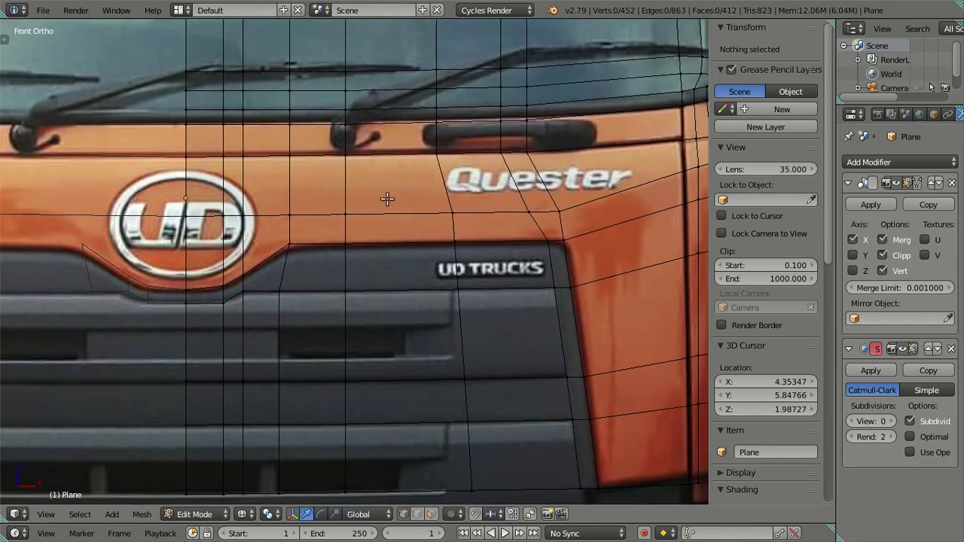
scroll(406, 299, up, 1)
right_click(442, 243)
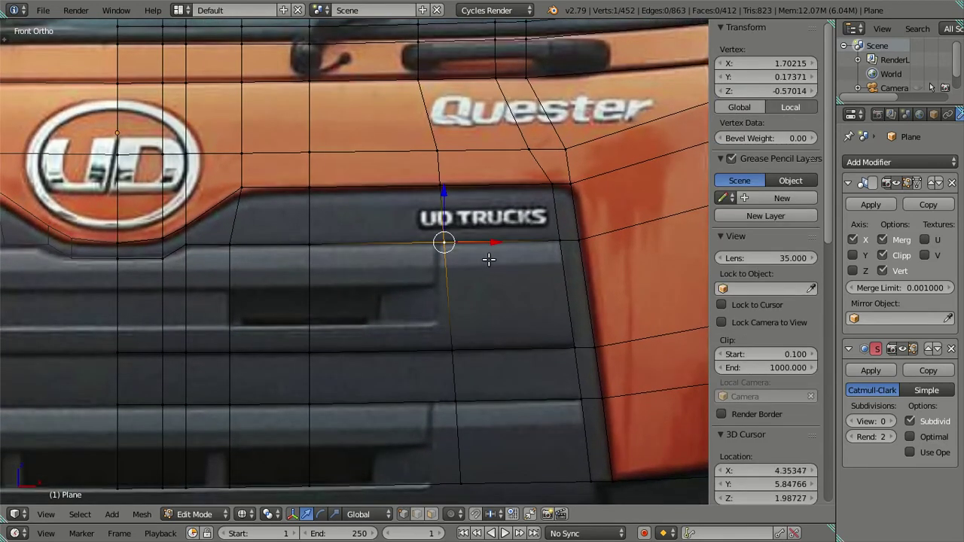
scroll(490, 258, up, 2)
key(g)
key(x)
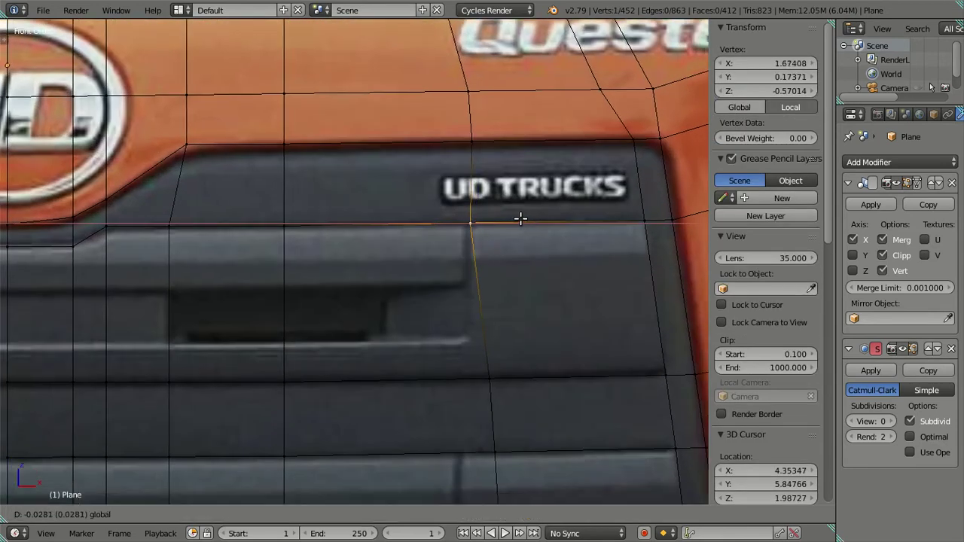
click(518, 216)
Step: Shift the lower grille seam vertex left along X
scroll(515, 286, down, 2)
scroll(510, 331, up, 1)
right_click(457, 290)
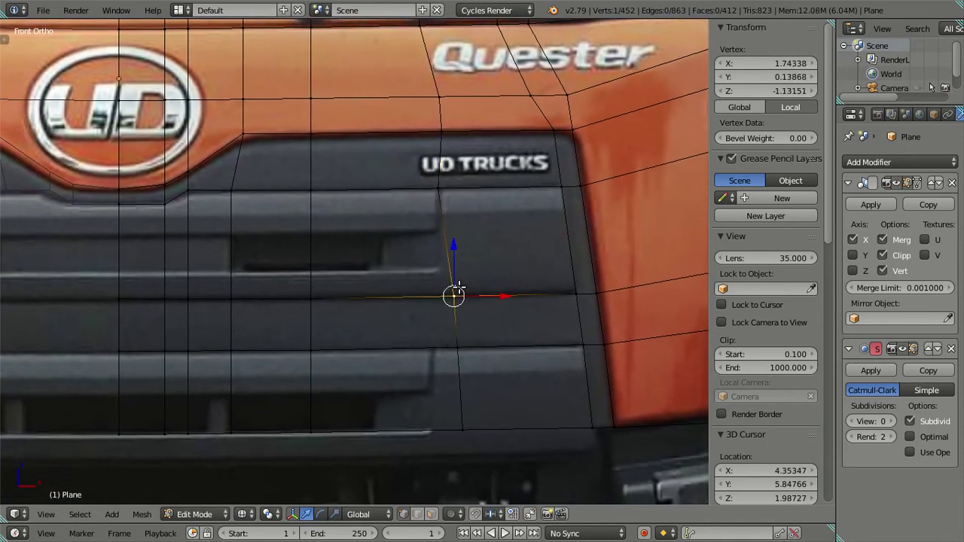
key(g)
key(x)
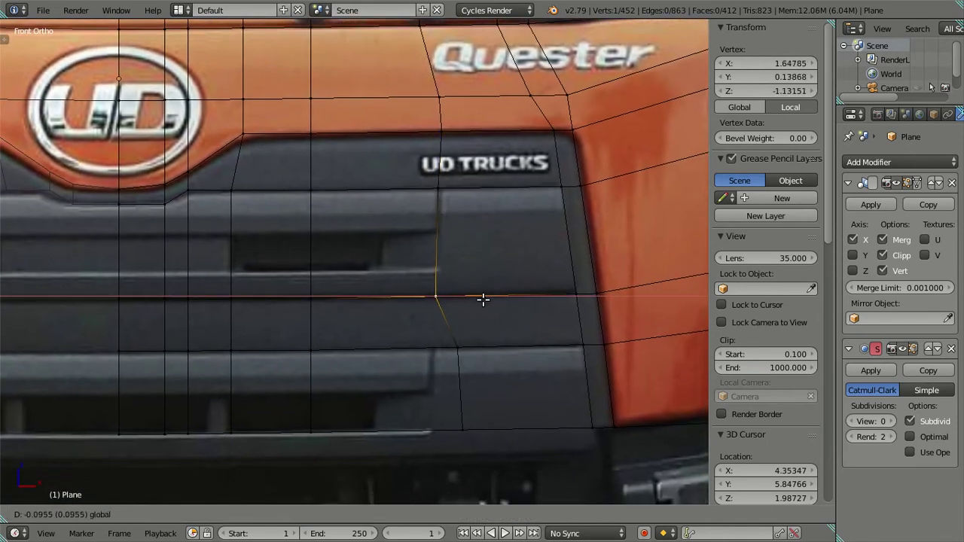
click(490, 301)
Step: Slide the vertical edge on the lower grille left onto the grille seam
right_click(453, 184)
key(g)
click(465, 161)
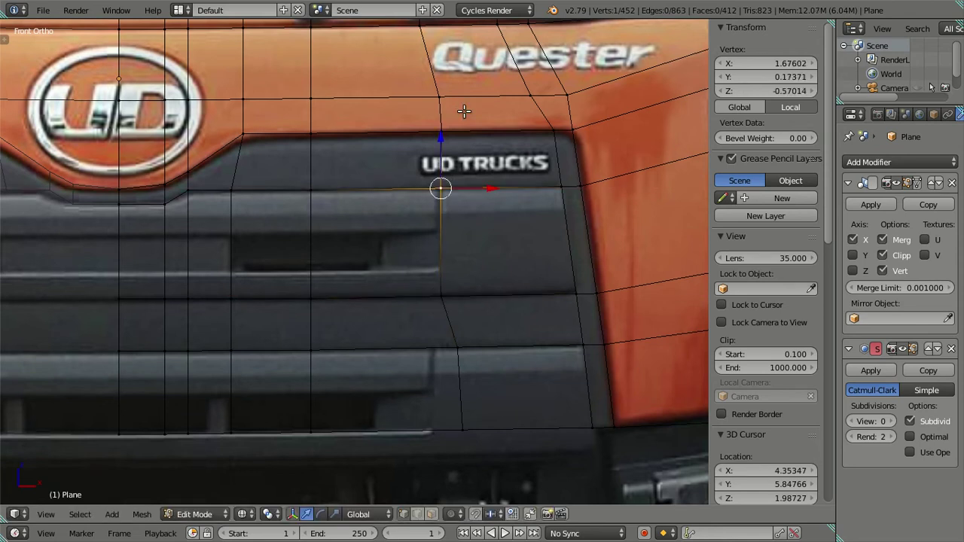
key(a)
alt+right_click(472, 365)
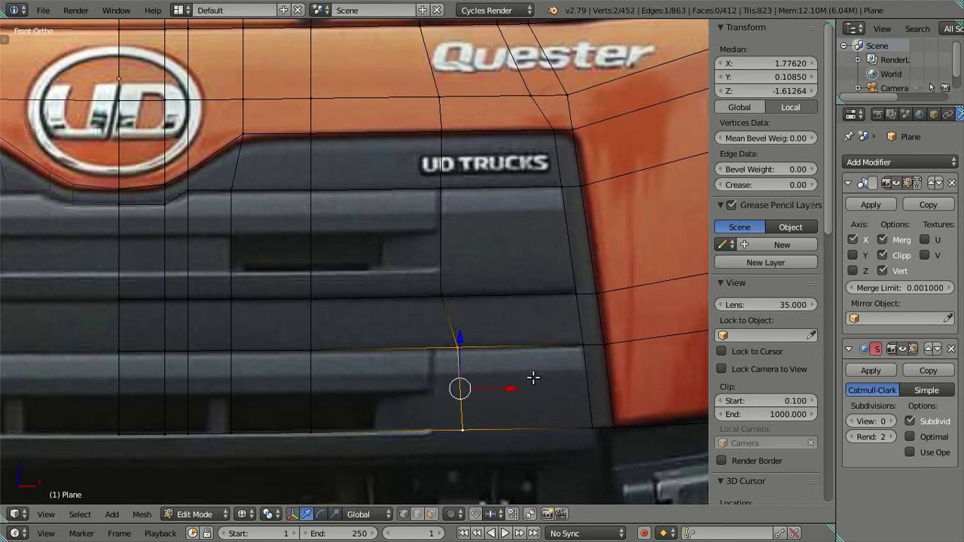
drag(512, 384, 489, 385)
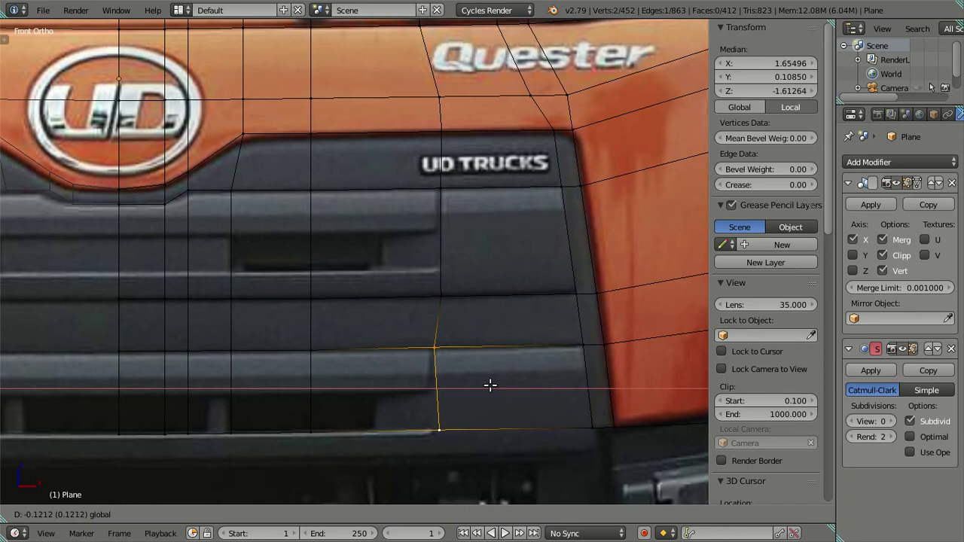
click(490, 384)
shift+scroll(497, 351, down, 5)
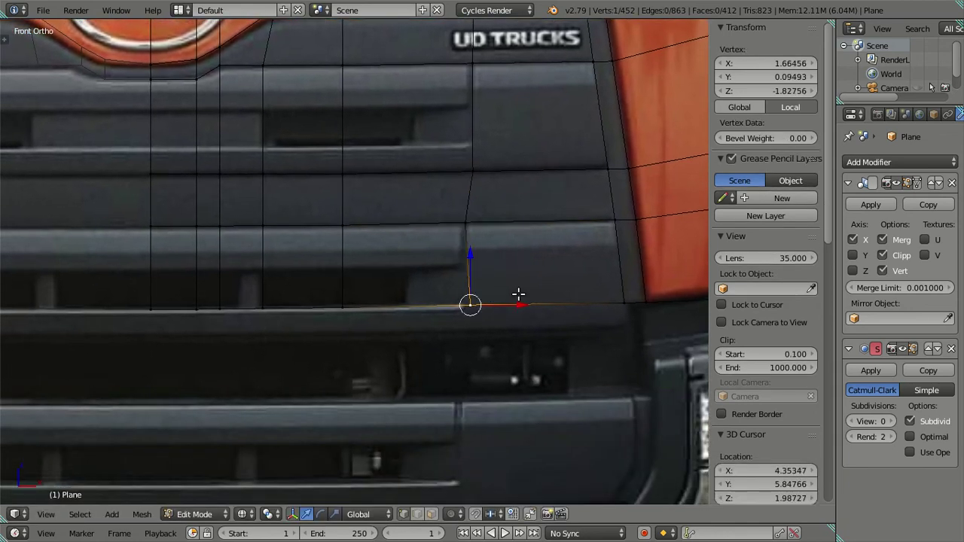
Step: Shift the bottom vertex left along X, then deselect all
key(g)
key(x)
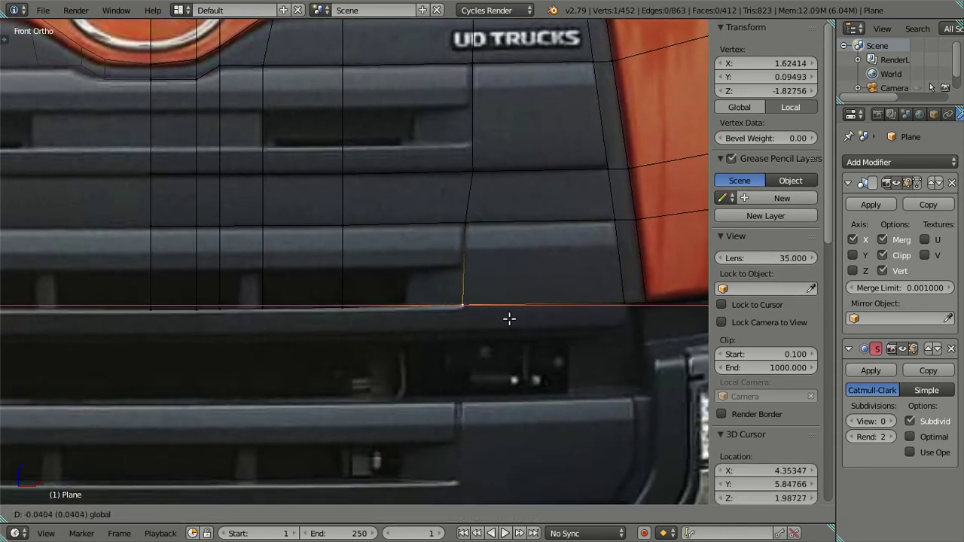
click(509, 319)
scroll(502, 308, up, 2)
key(a)
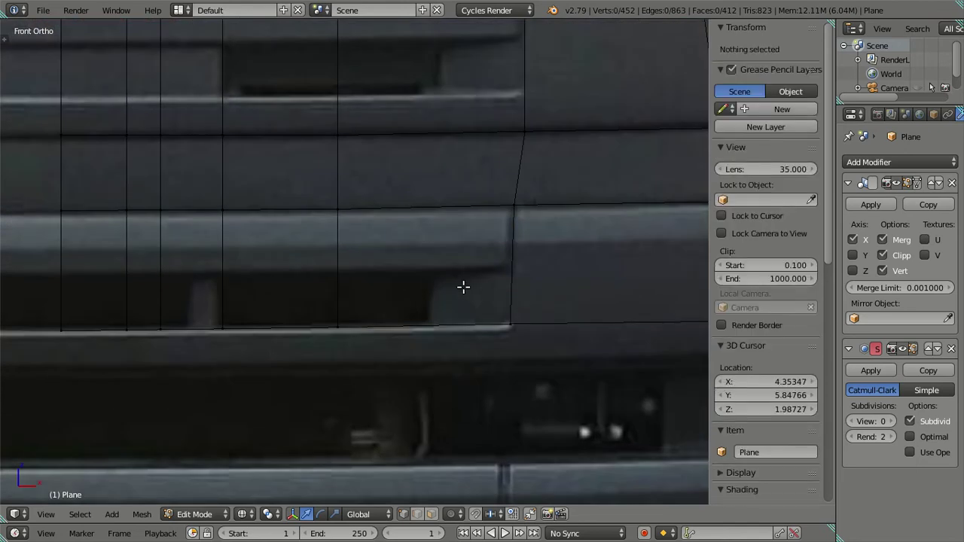
shift+middle_drag(442, 284, 355, 294)
Step: Add a horizontal loop cut across the lower grille
key(ctrl+r)
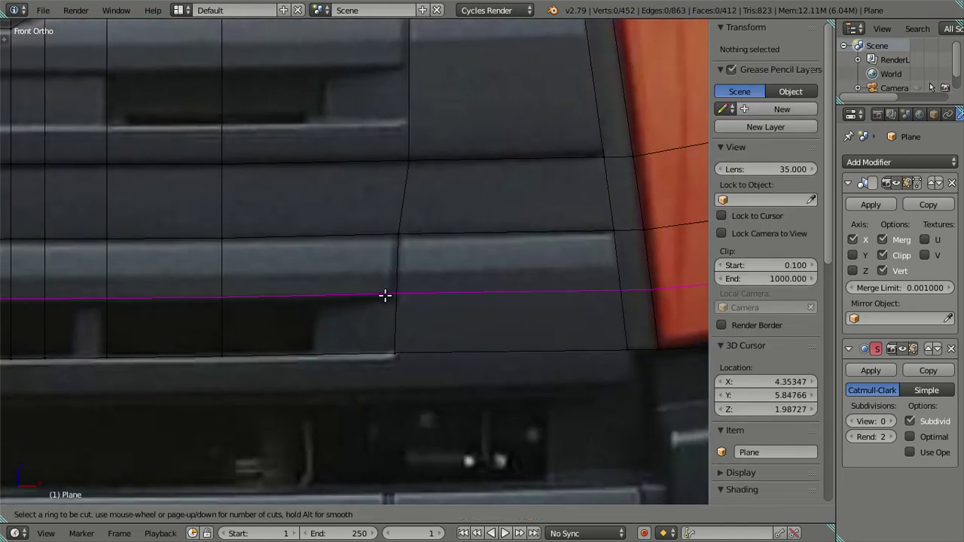
click(417, 297)
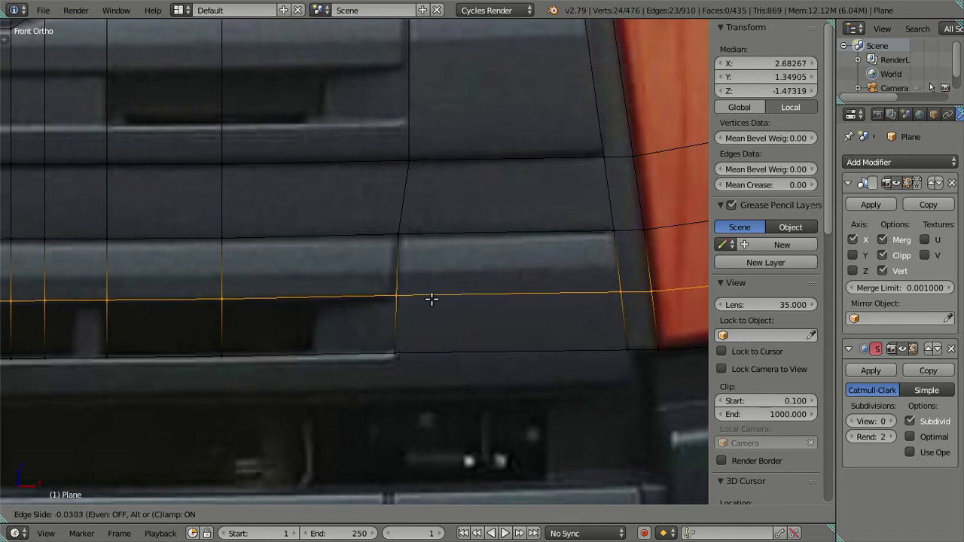
click(431, 299)
key(a)
scroll(358, 262, down, 3)
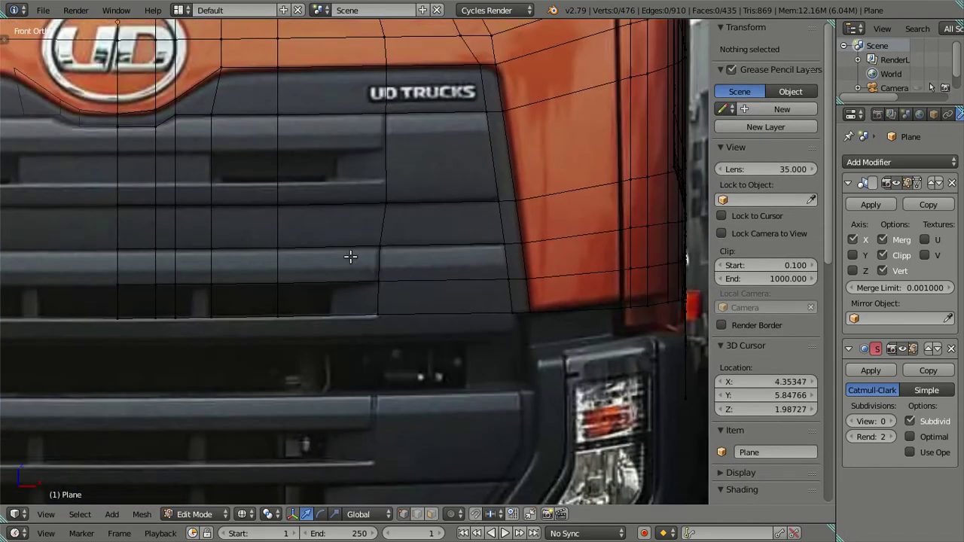
scroll(392, 267, up, 1)
scroll(393, 265, up, 1)
scroll(391, 256, up, 1)
scroll(407, 316, up, 1)
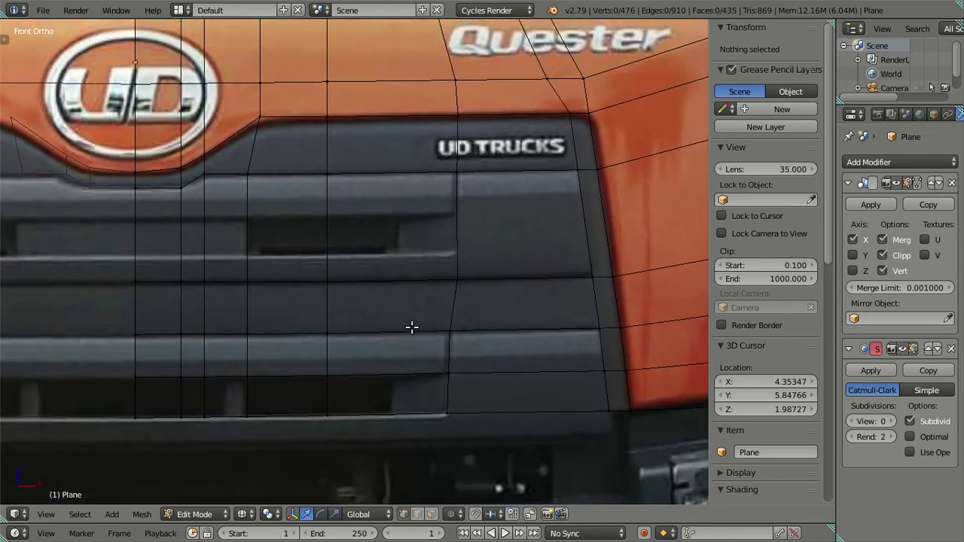
shift+middle_drag(462, 254, 458, 301)
scroll(463, 287, up, 1)
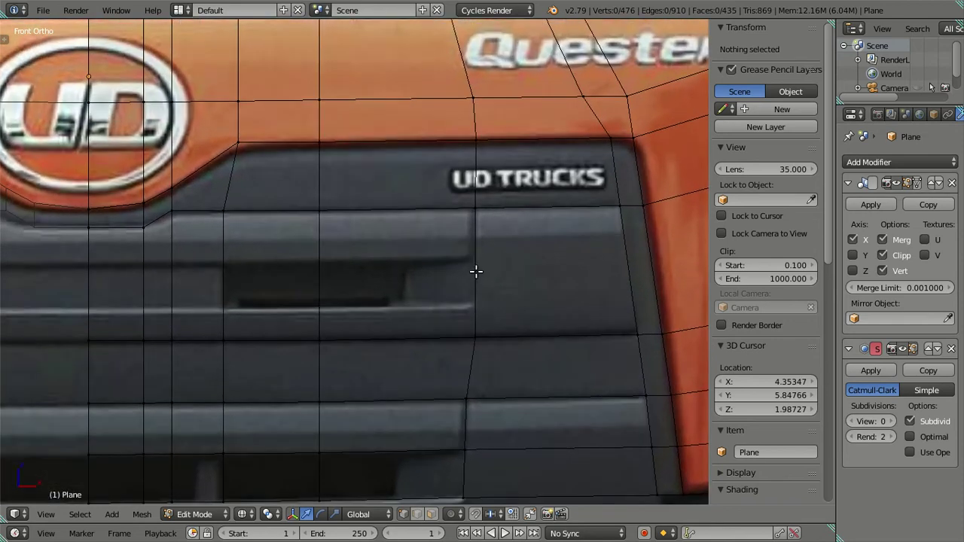
Step: Cut two more horizontal loops across the grille, leaving the second at its default position
key(ctrl+r)
click(476, 270)
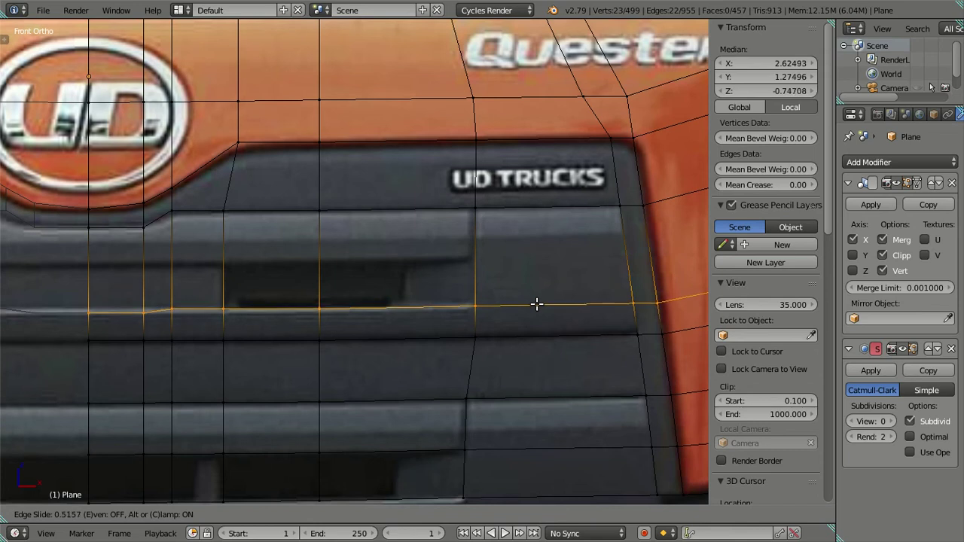
click(536, 304)
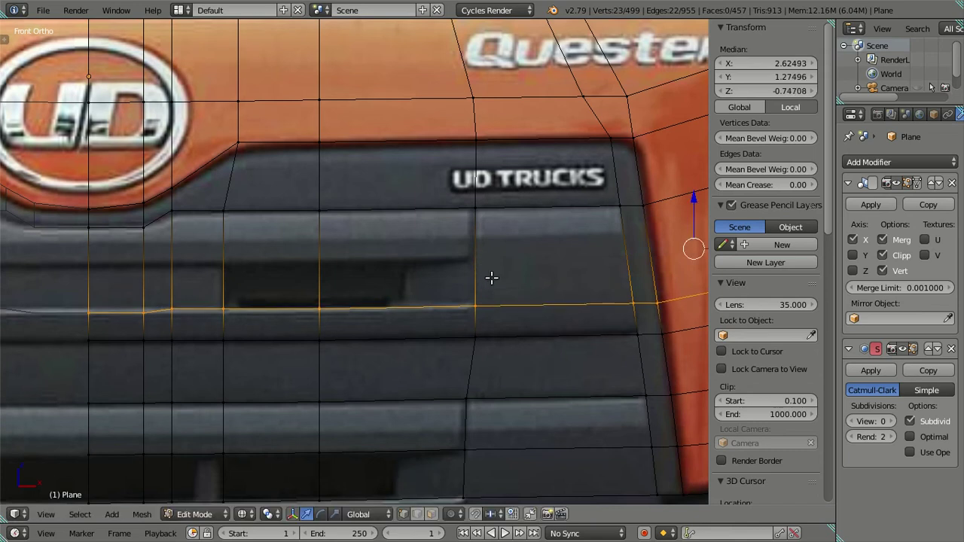
key(ctrl+r)
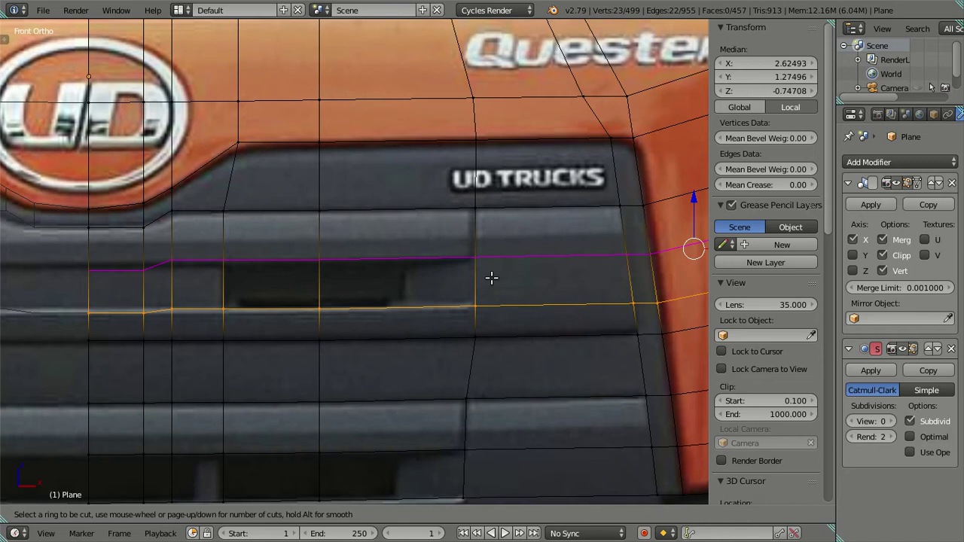
click(491, 278)
right_click(493, 278)
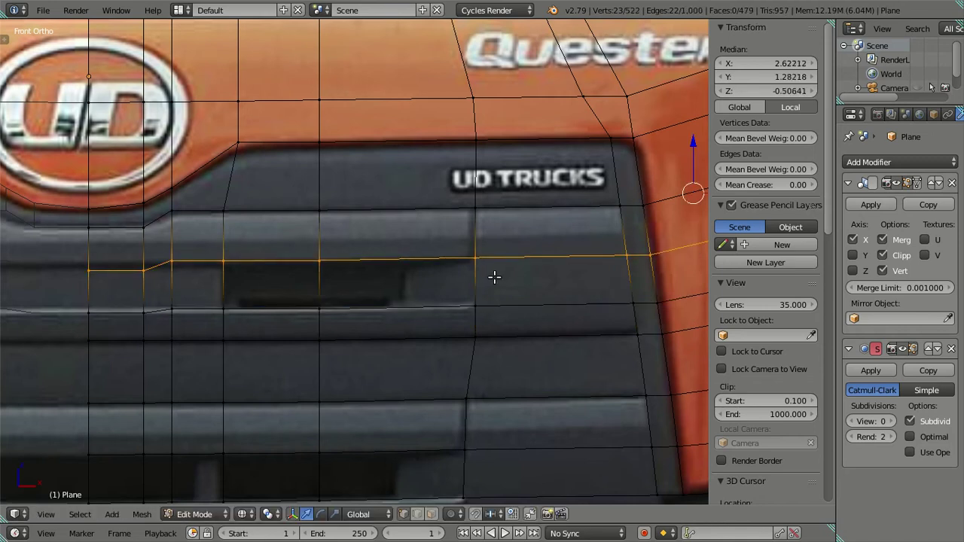
key(a)
shift+middle_drag(302, 326, 532, 353)
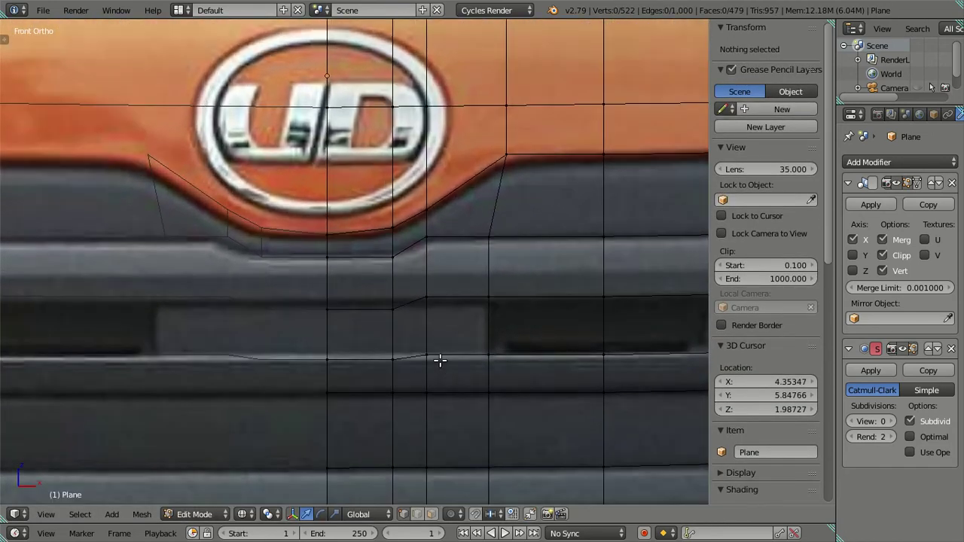
Step: Level the pair of grille vertices below the UD logo to the same height
right_click(427, 354)
click(761, 90)
key(Escape)
right_click(392, 362)
shift+right_click(327, 360)
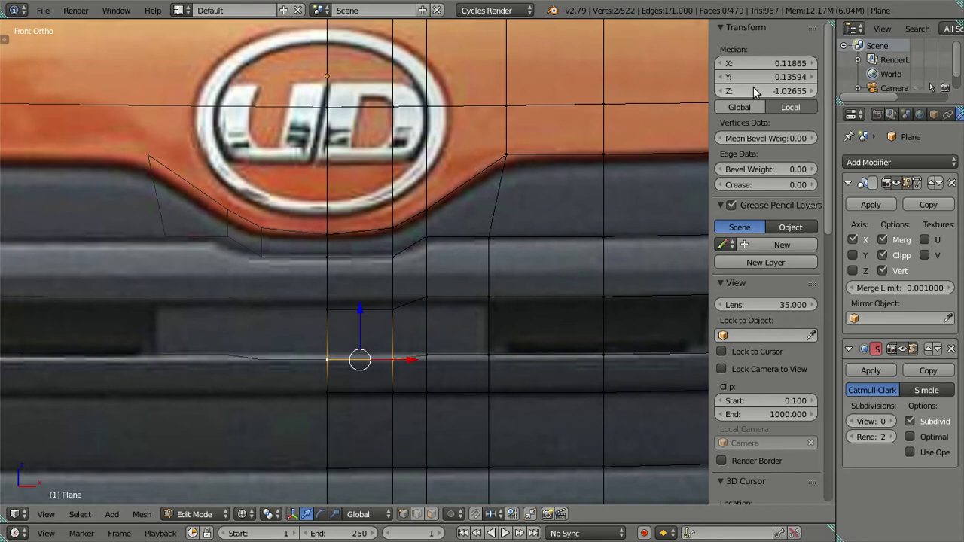
key(ctrl+v)
Step: Move the edge beside the logo vertically along Z to a new height
right_click(427, 297)
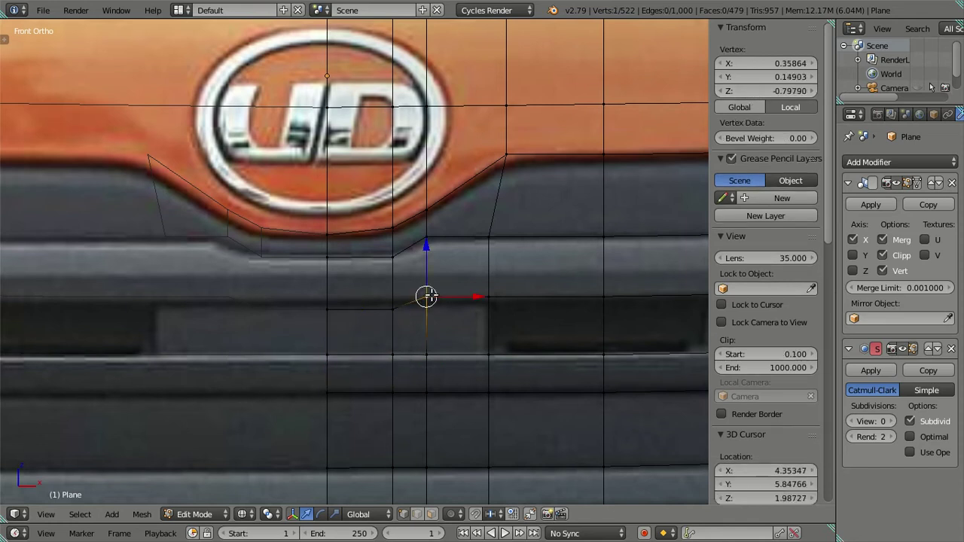
mouse_move(476, 284)
shift+middle_down()
mouse_move(271, 301)
mouse_move(454, 296)
shift+middle_up()
scroll(454, 296, up, 2)
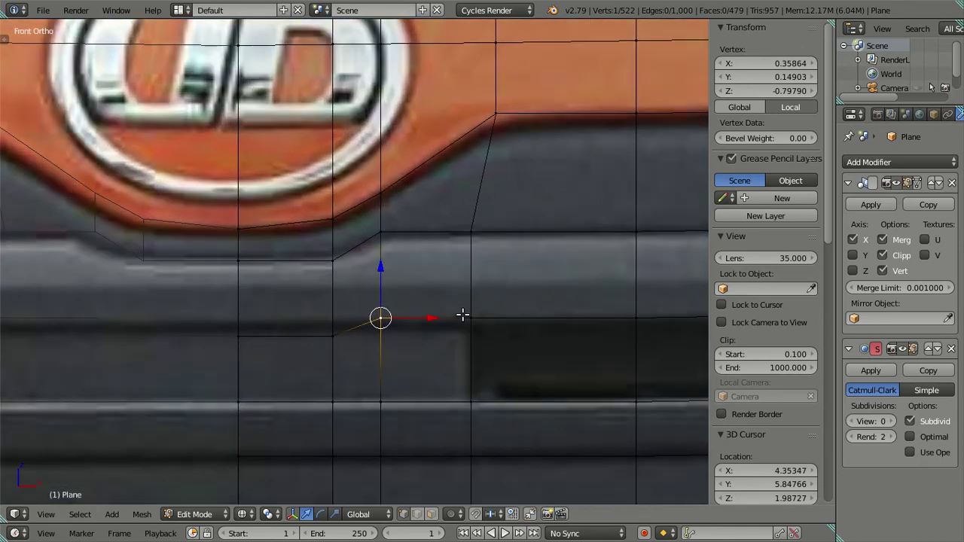
shift+right_click(468, 318)
key(g)
key(z)
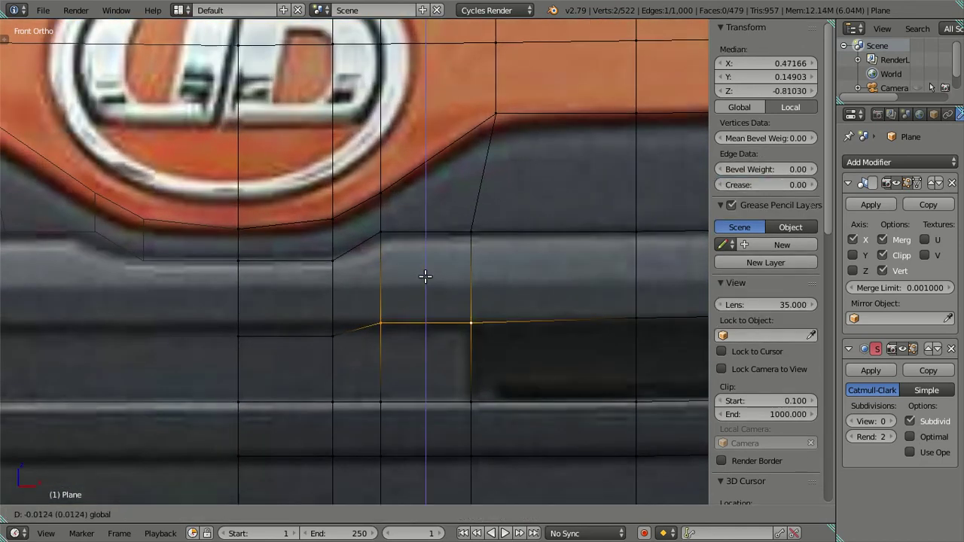
click(426, 275)
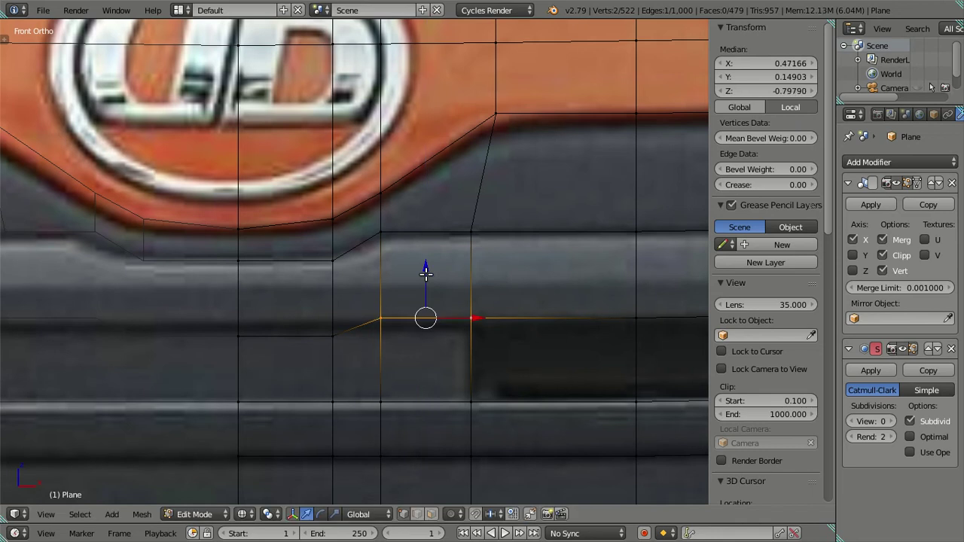
Step: Check the grille edge vertex's Z value and select two lower grille vertices
right_click(381, 321)
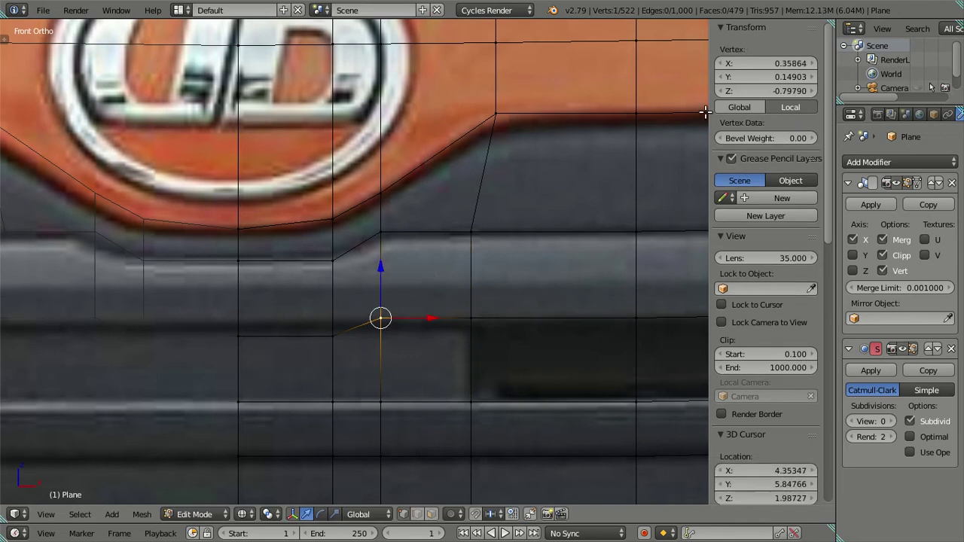
click(766, 90)
key(Return)
right_click(346, 328)
shift+right_click(260, 338)
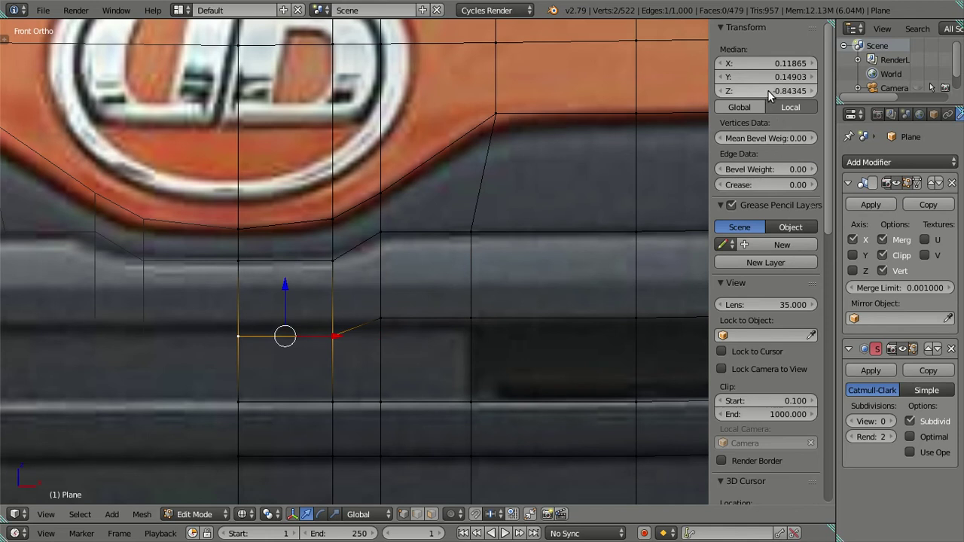
key(a)
Step: Select the grille's bottom edge loop and extrude it in place
scroll(392, 292, down, 3)
key(alt+z)
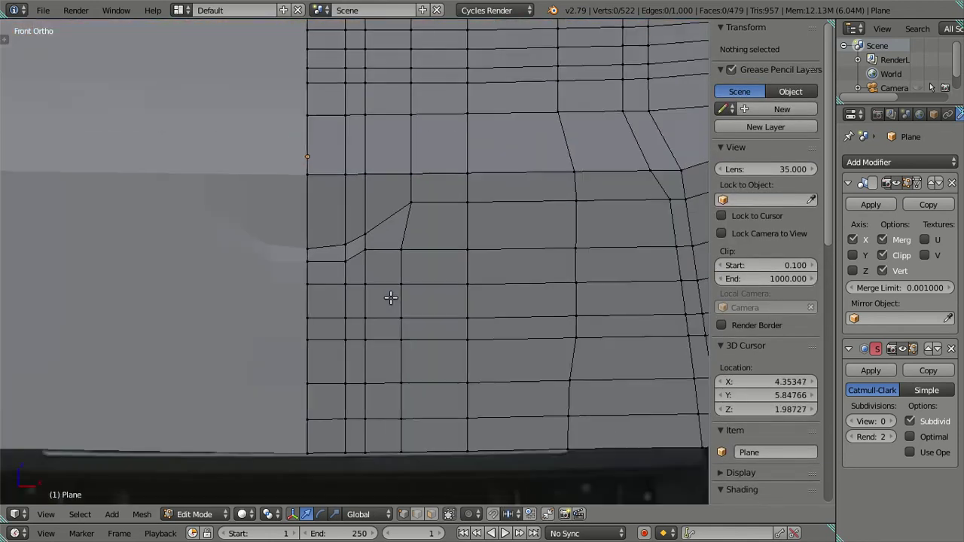
key(alt+z)
shift+middle_drag(487, 312, 296, 303)
scroll(441, 323, up, 1)
scroll(469, 326, up, 1)
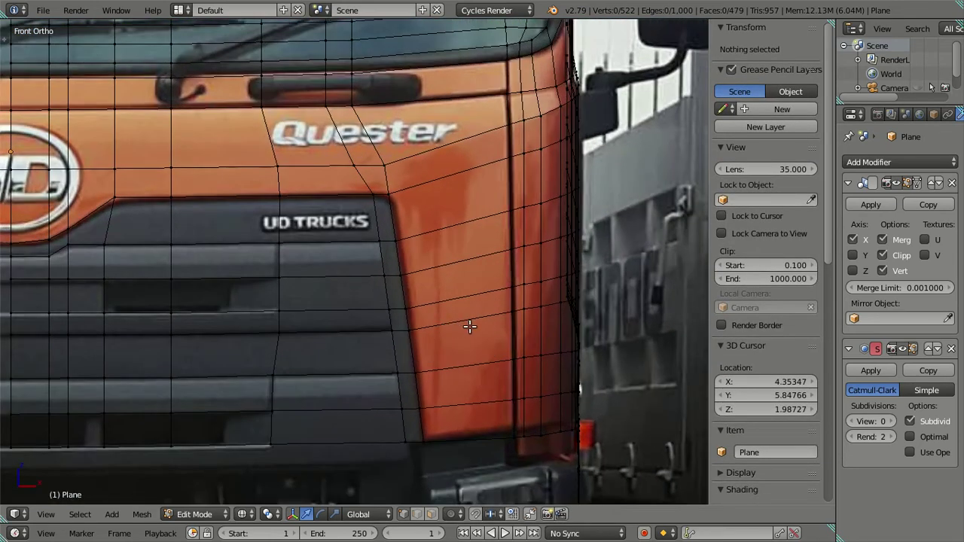
shift+middle_drag(441, 387, 424, 271)
scroll(448, 324, up, 1)
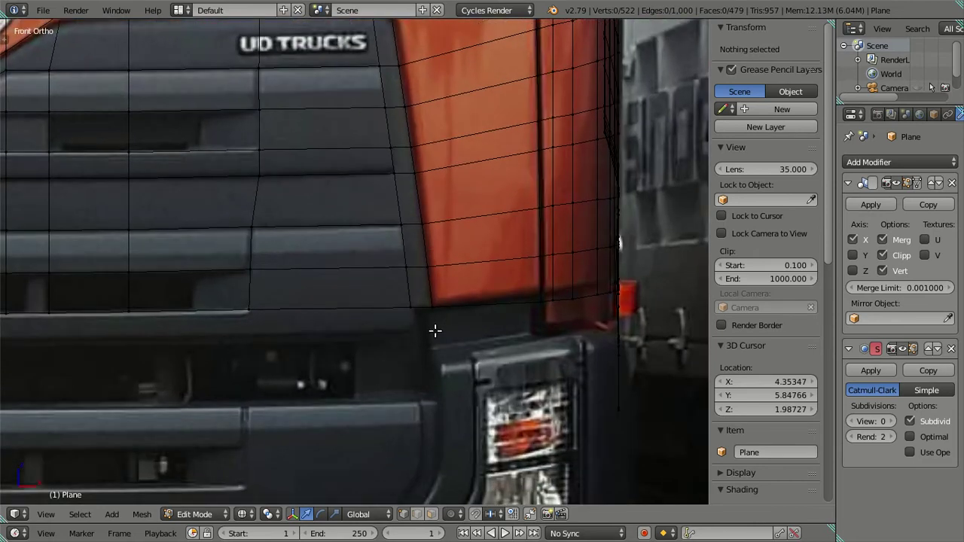
shift+middle_drag(390, 325, 414, 314)
right_click(415, 314)
scroll(307, 326, down, 2)
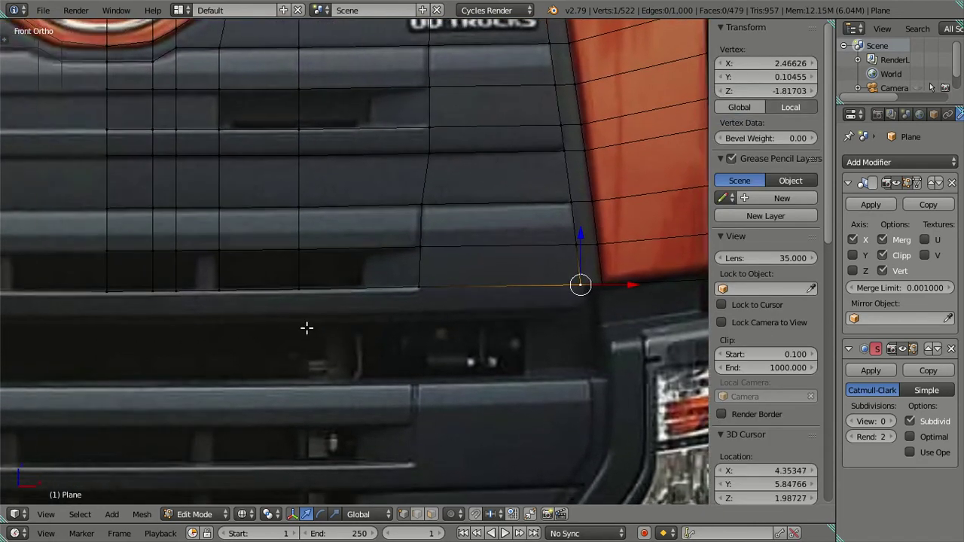
scroll(269, 337, down, 1)
alt+right_click(206, 287)
scroll(386, 316, up, 3)
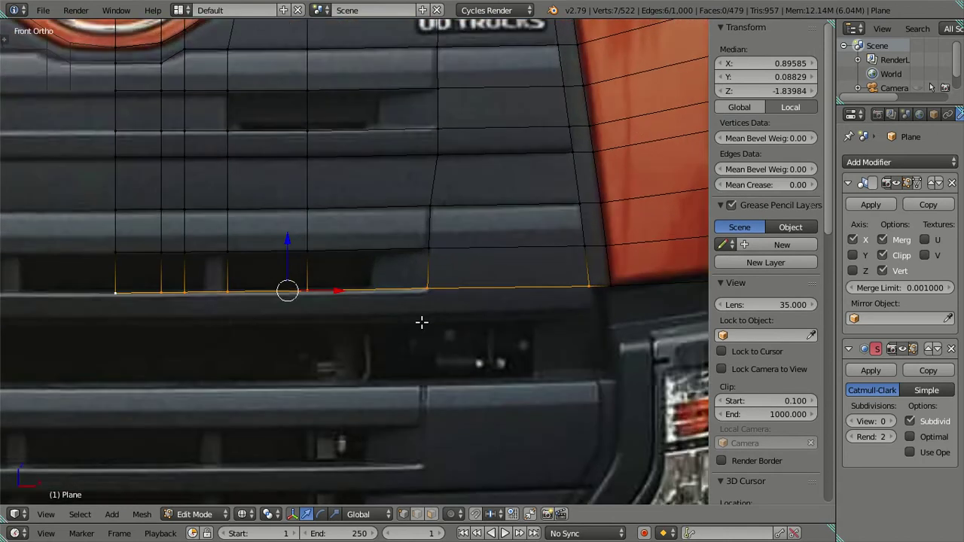
key(e)
right_click(345, 252)
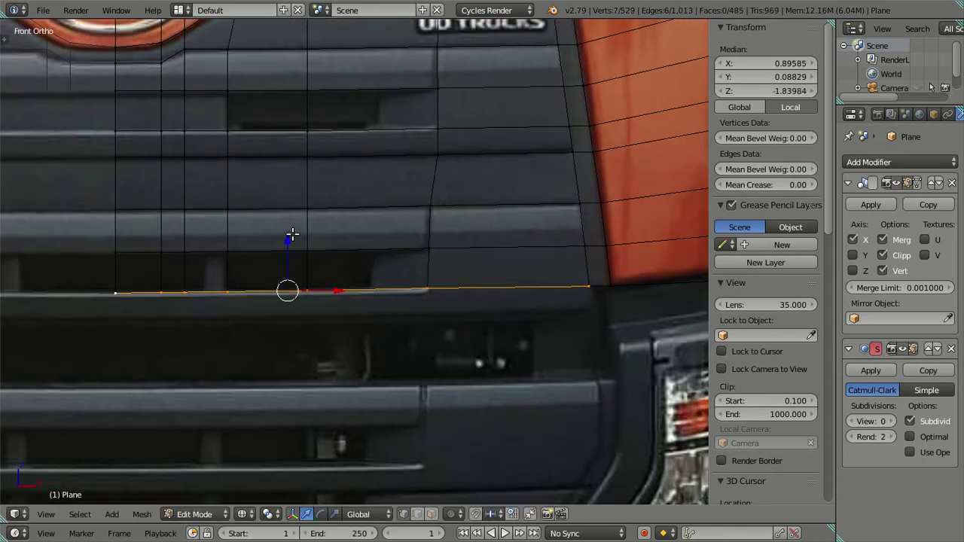
Step: Lower the extruded loop along Z to median Z -1.97578
key(g)
key(z)
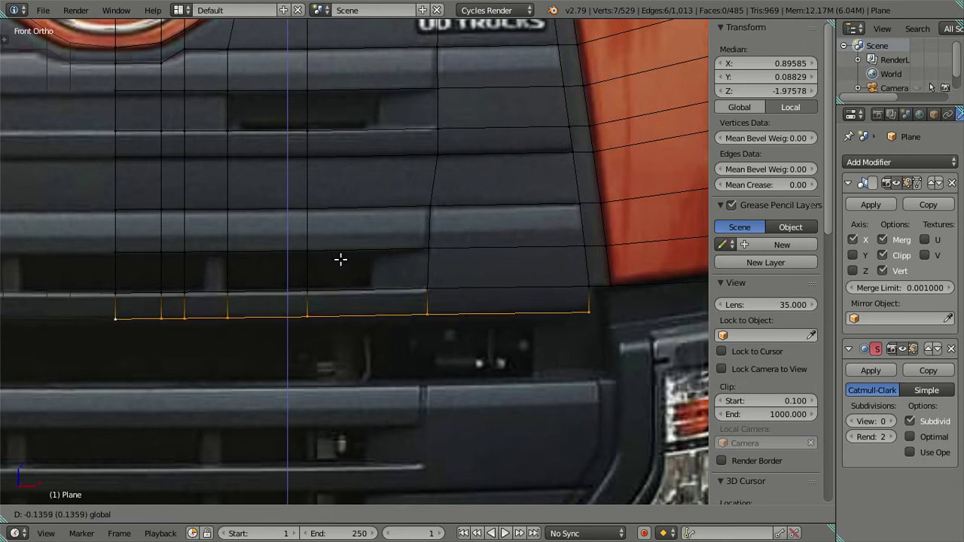
click(340, 260)
scroll(460, 338, up, 2)
scroll(559, 309, up, 2)
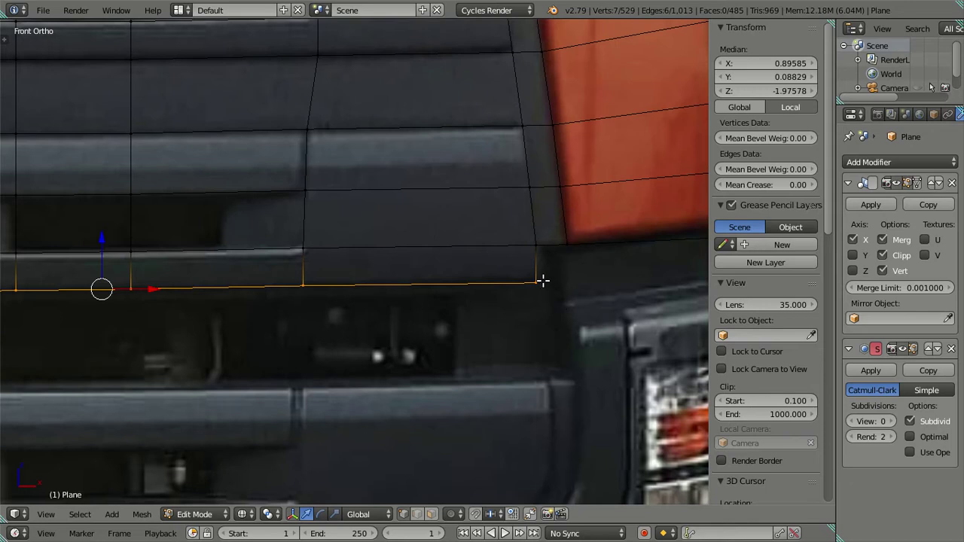
Step: Slide the extruded loop's corner vertex sideways along X, then deselect all
right_click(538, 282)
key(g)
key(x)
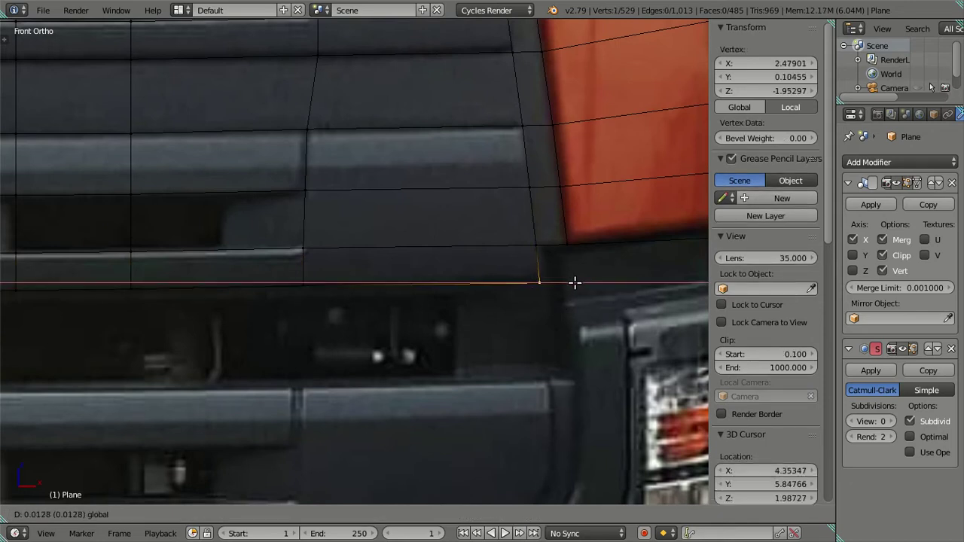
click(568, 279)
scroll(566, 277, down, 3)
key(a)
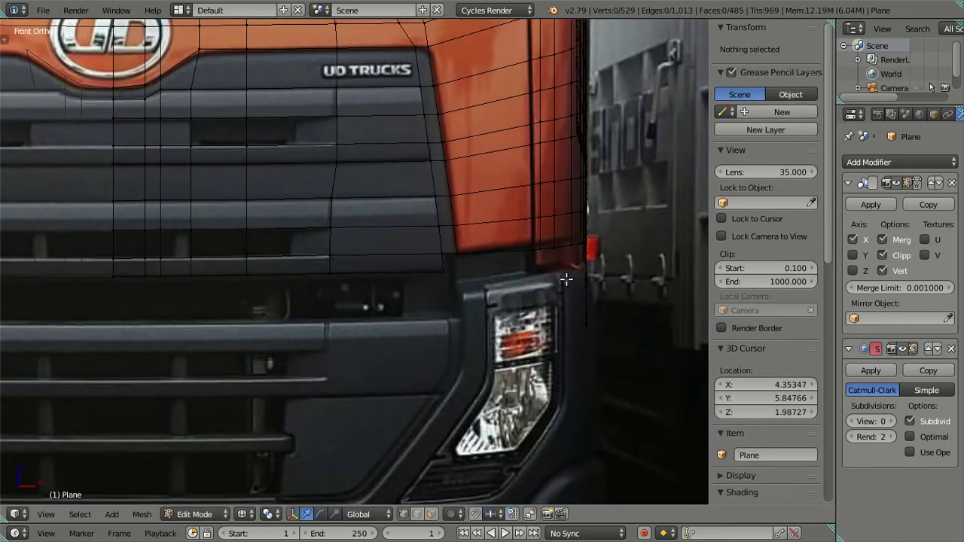
Step: Switch to solid shading and return to Object Mode to view the cab at an angle
key(z)
scroll(558, 271, down, 3)
scroll(503, 267, up, 3)
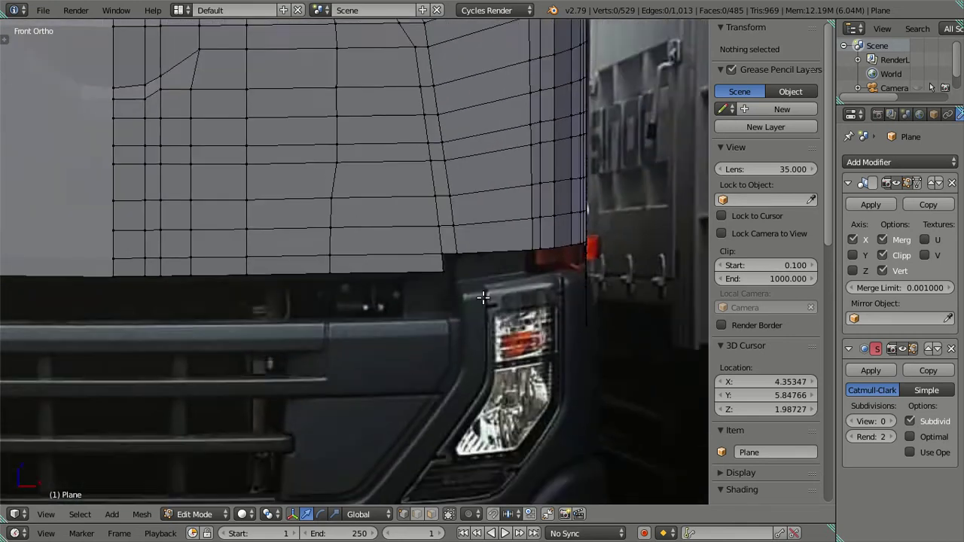
key(Tab)
scroll(458, 266, down, 1)
mouse_move(458, 266)
middle_down()
mouse_move(340, 281)
mouse_move(310, 229)
mouse_move(228, 211)
middle_up()
Step: Compare the cab's lower door panel in right side and front views
key(KP_3)
scroll(247, 235, up, 2)
shift+middle_drag(181, 240, 336, 257)
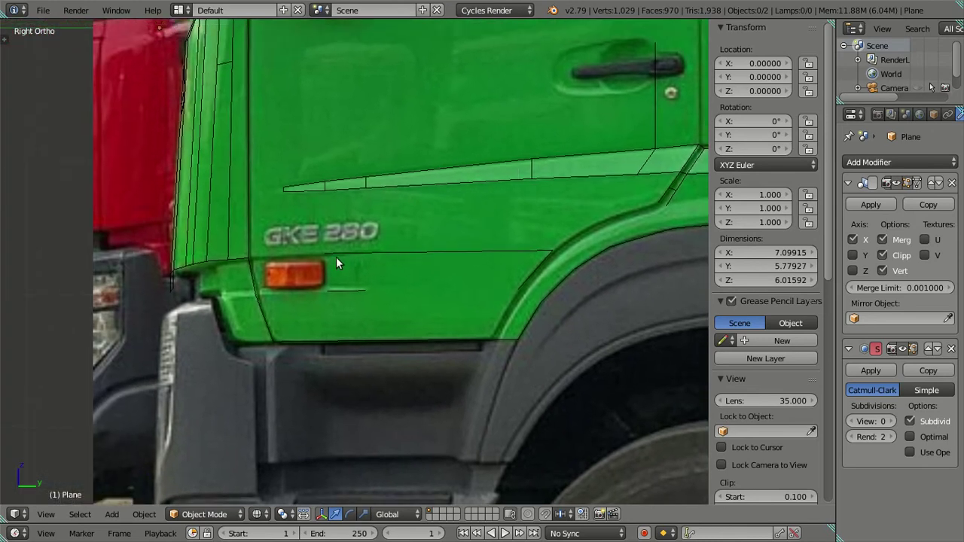
scroll(216, 292, up, 2)
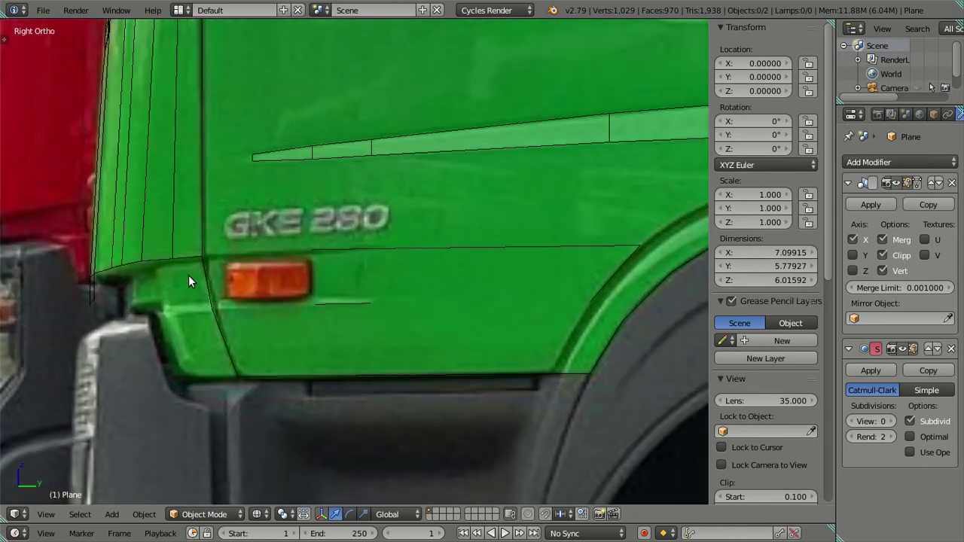
key(KP_1)
scroll(522, 304, down, 3)
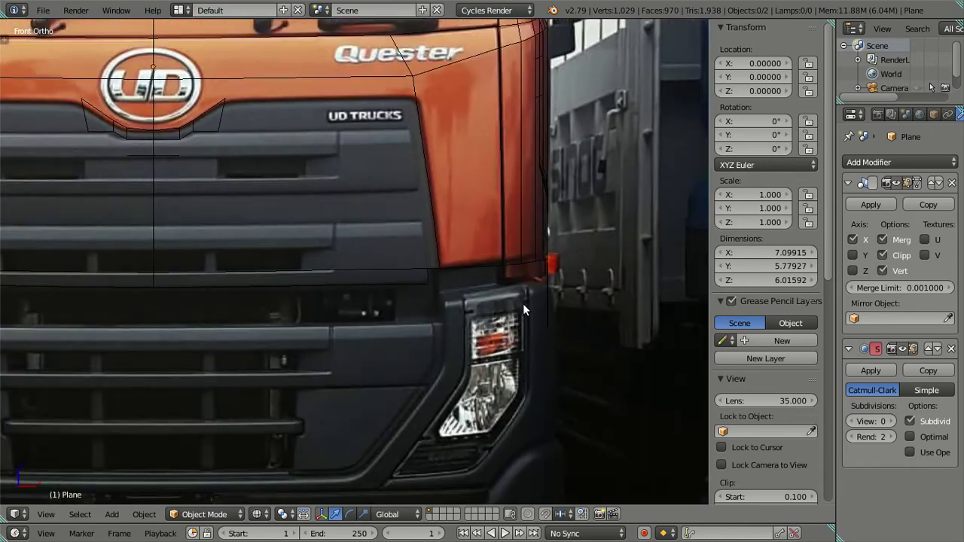
middle_drag(523, 304, 520, 299)
key(KP_3)
scroll(219, 296, up, 2)
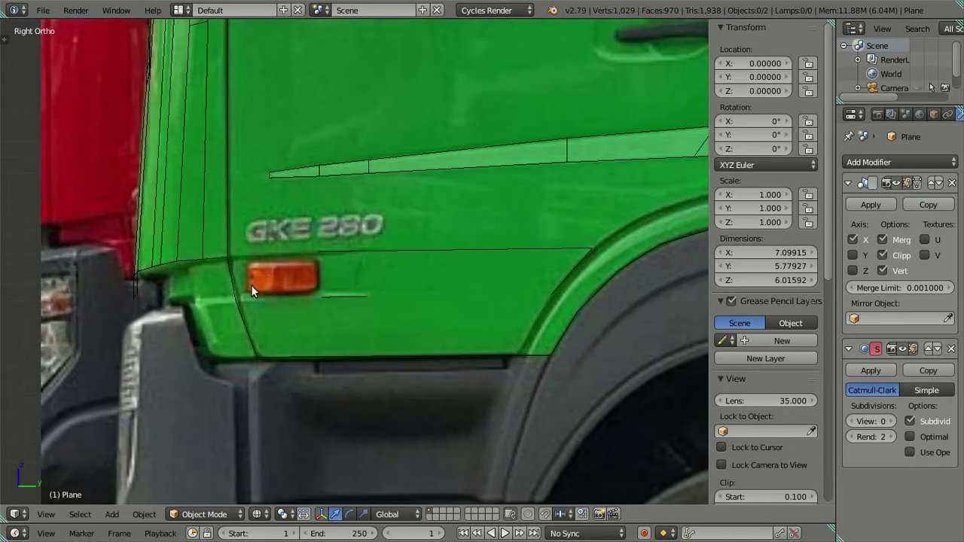
key(KP_1)
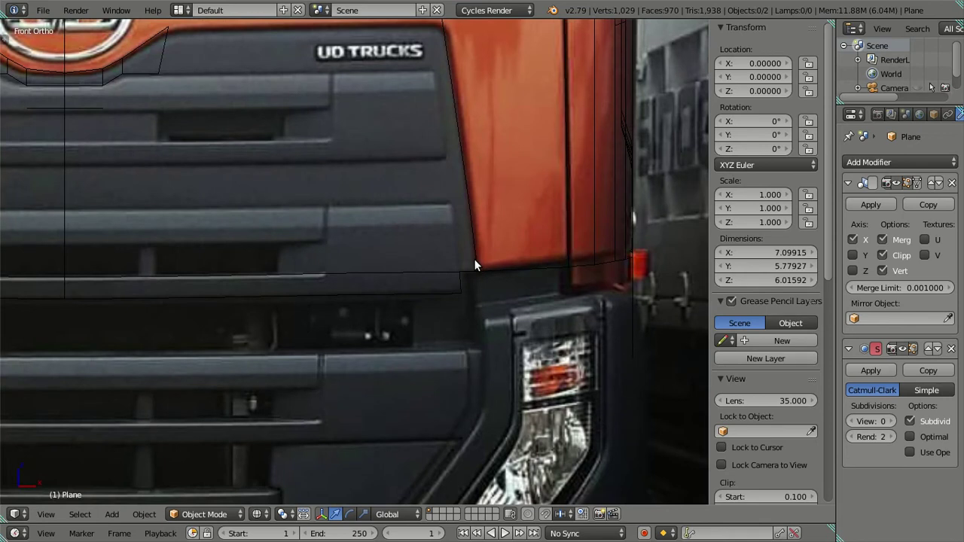
Step: Back in edit mode, zoom in on the right side view near the orange side light
key(z)
shift+middle_drag(561, 244, 535, 302)
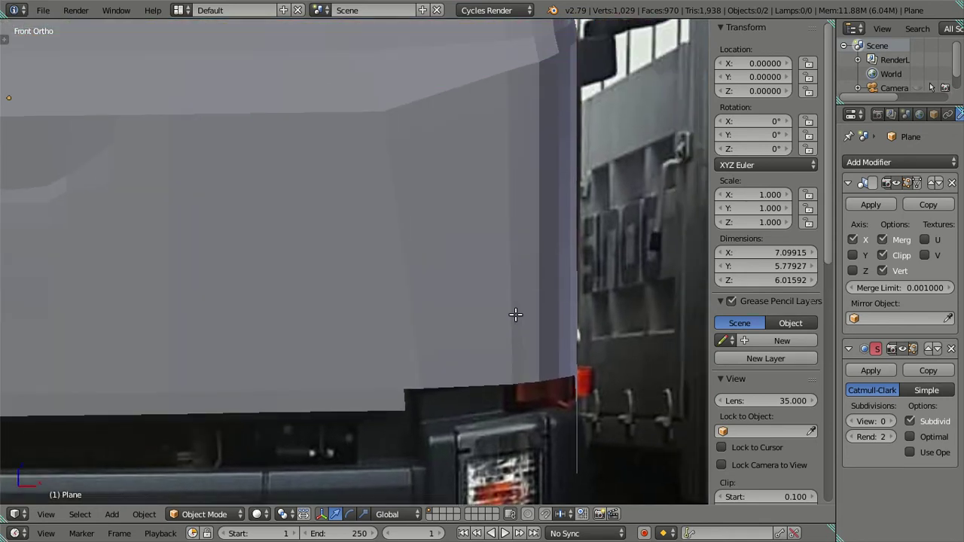
key(Tab)
key(z)
shift+scroll(527, 323, up, 2)
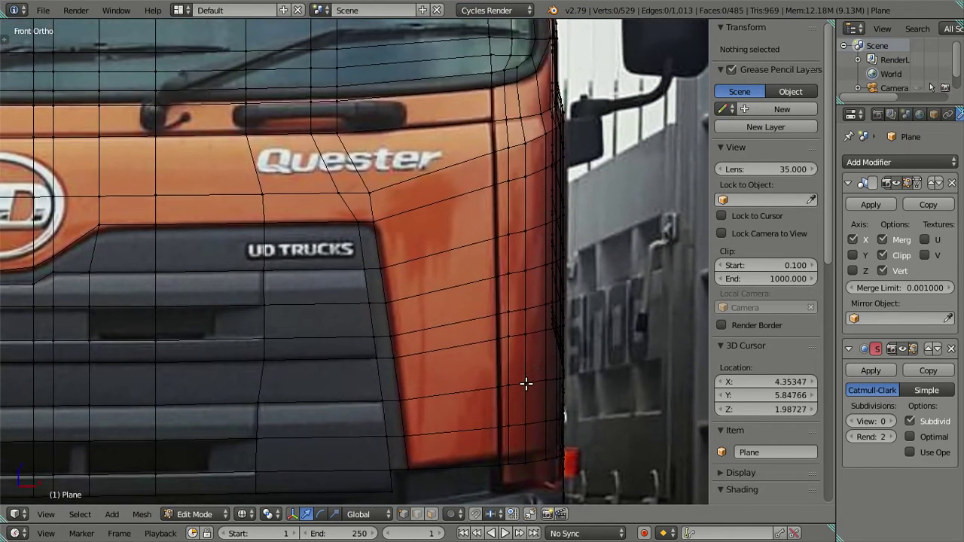
shift+scroll(490, 281, up, 2)
shift+scroll(486, 204, up, 1)
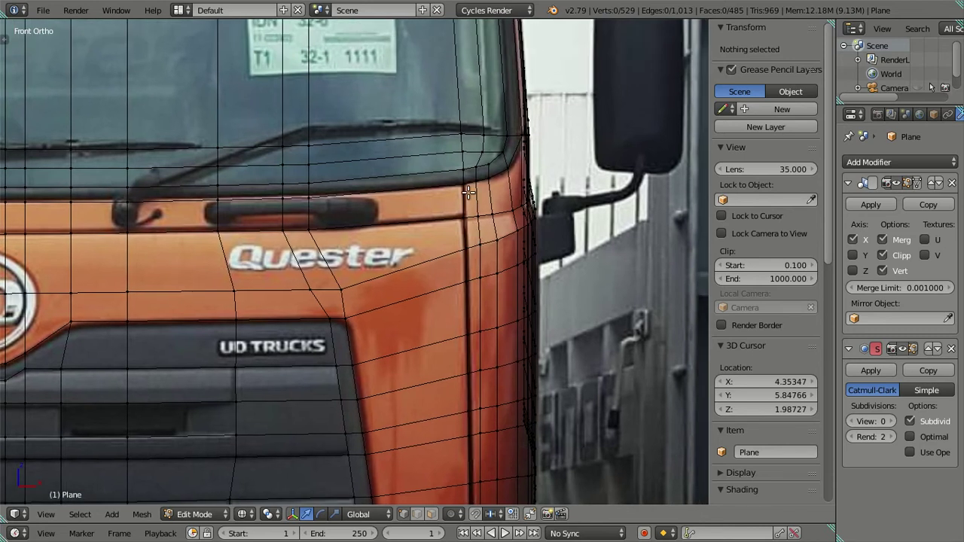
scroll(612, 468, down, 4)
scroll(482, 239, up, 2)
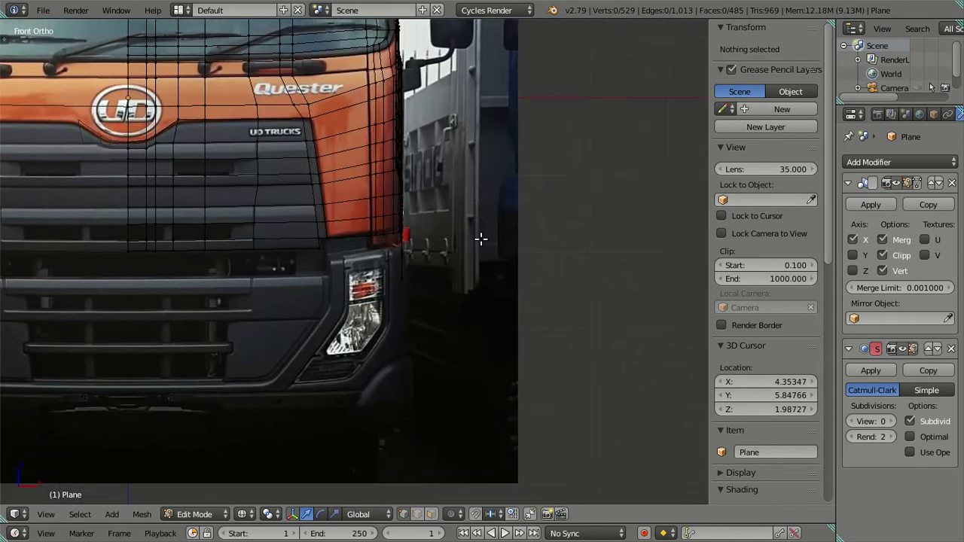
scroll(459, 226, up, 2)
scroll(421, 243, up, 1)
scroll(413, 245, up, 1)
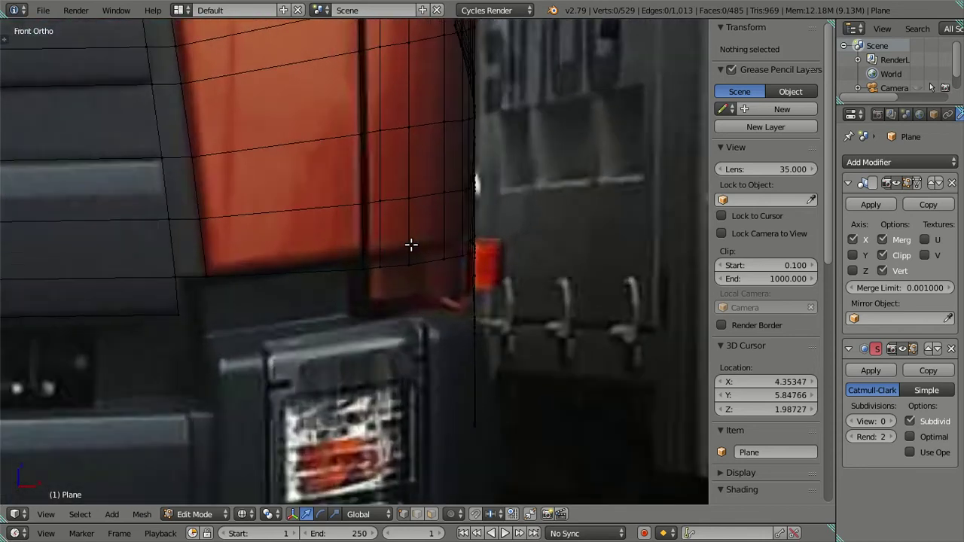
key(KP_3)
scroll(223, 276, down, 3)
ctrl+scroll(219, 275, up, 1)
scroll(247, 282, up, 2)
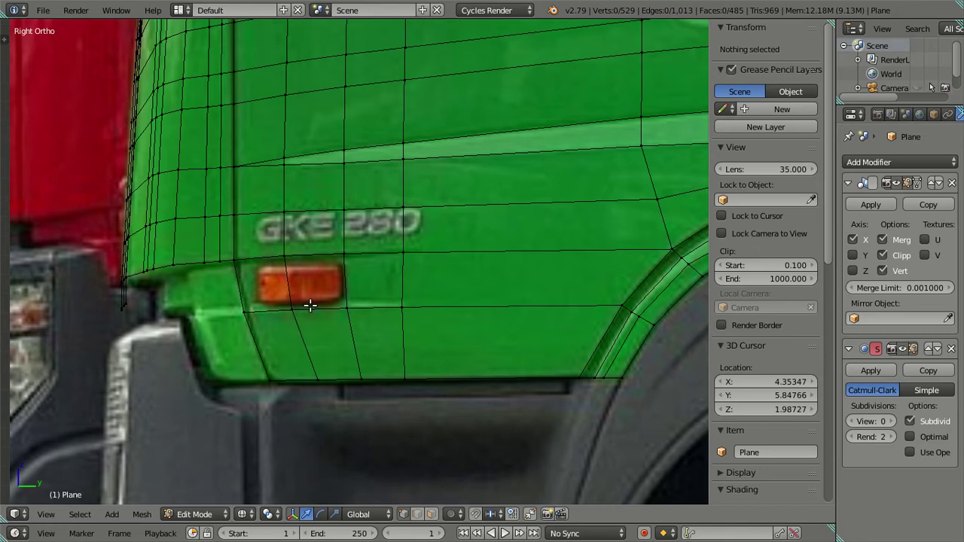
Step: Select the edges below and above the orange side light and extrude them in place
right_click(243, 309)
shift+right_click(294, 307)
shift+right_click(344, 309)
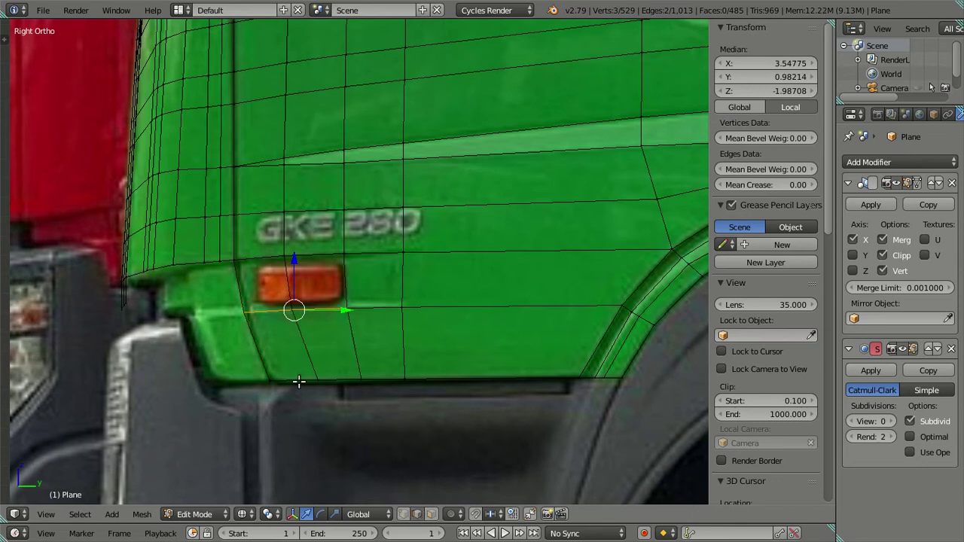
alt+shift+right_click(256, 257)
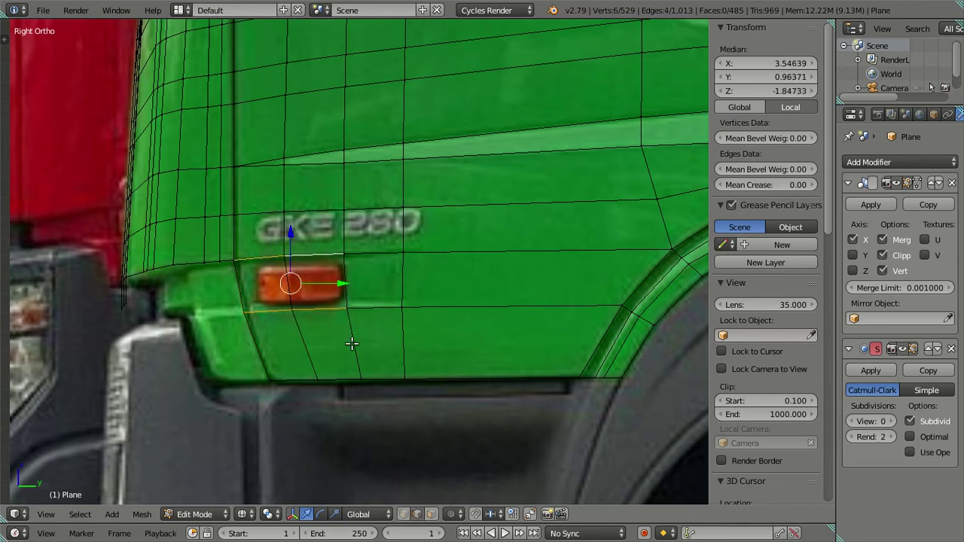
key(e)
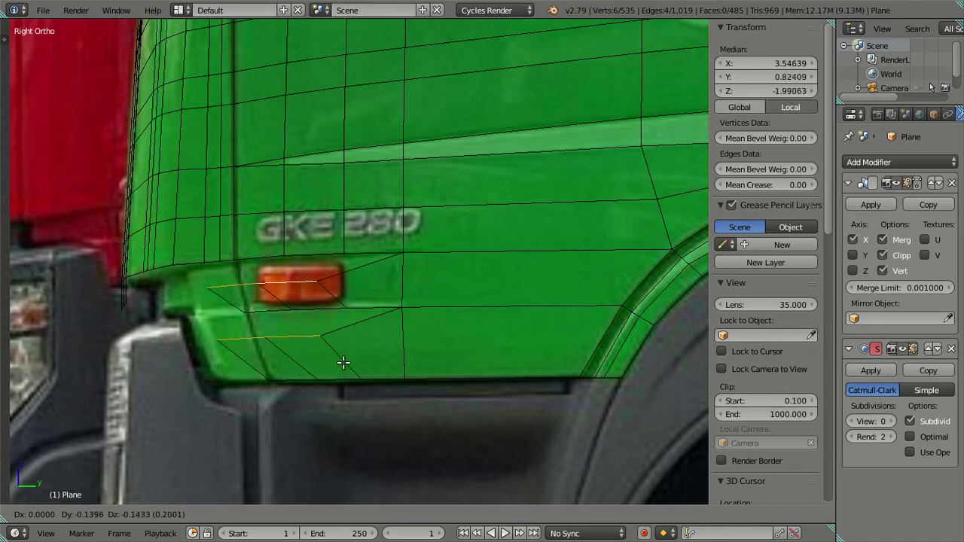
right_click(353, 346)
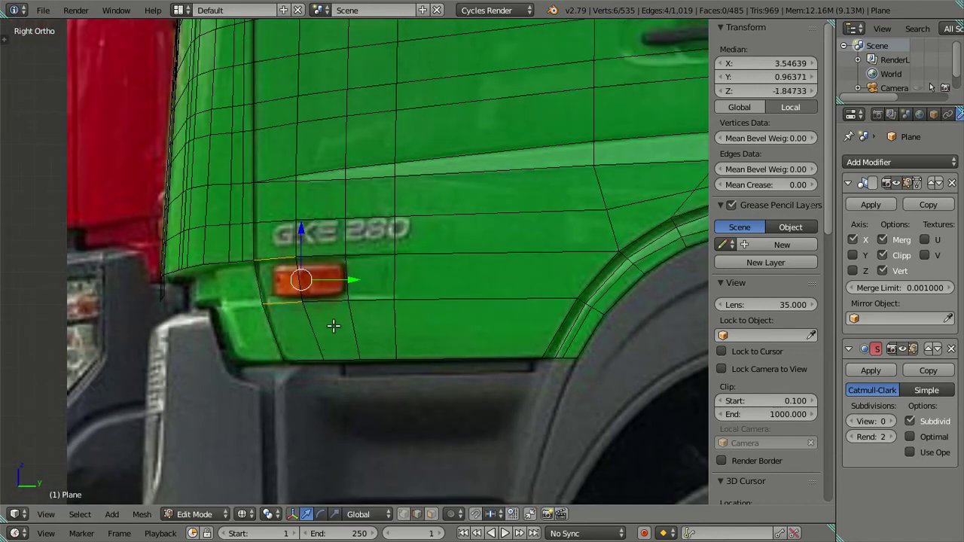
Step: Move the extruded edges inward along X to form the recessed step, median X 3.45964
middle_drag(333, 324, 452, 329)
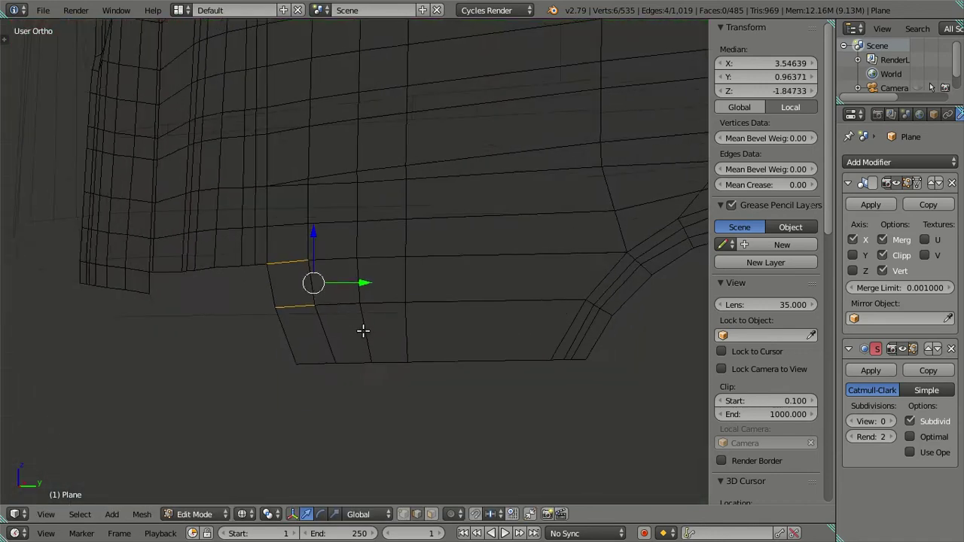
key(KP_1)
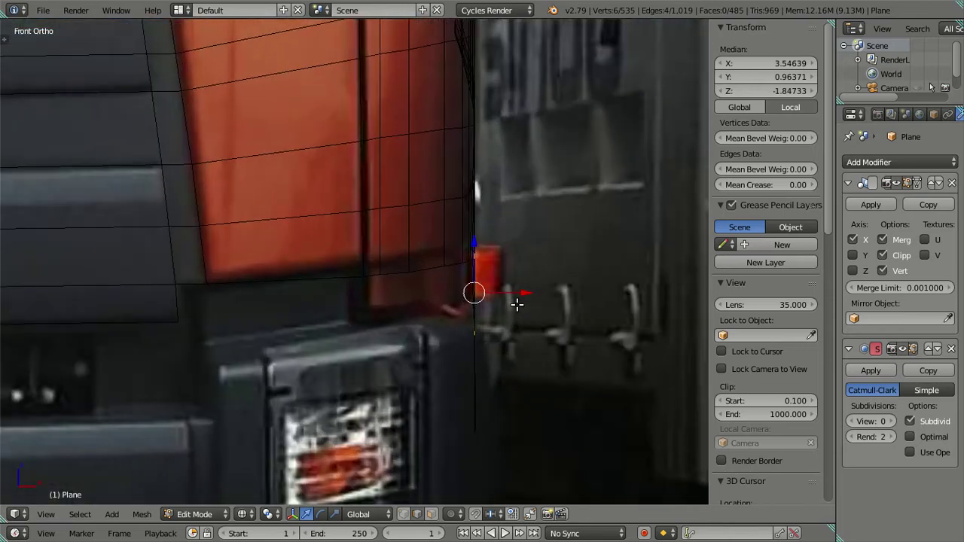
drag(526, 292, 503, 282)
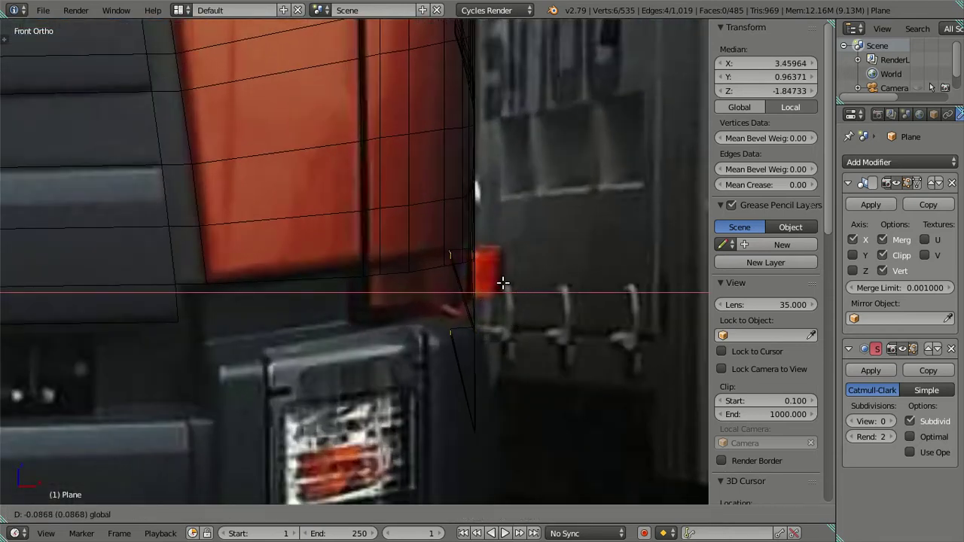
click(503, 282)
mouse_move(495, 323)
middle_down()
mouse_move(404, 391)
mouse_move(399, 310)
middle_up()
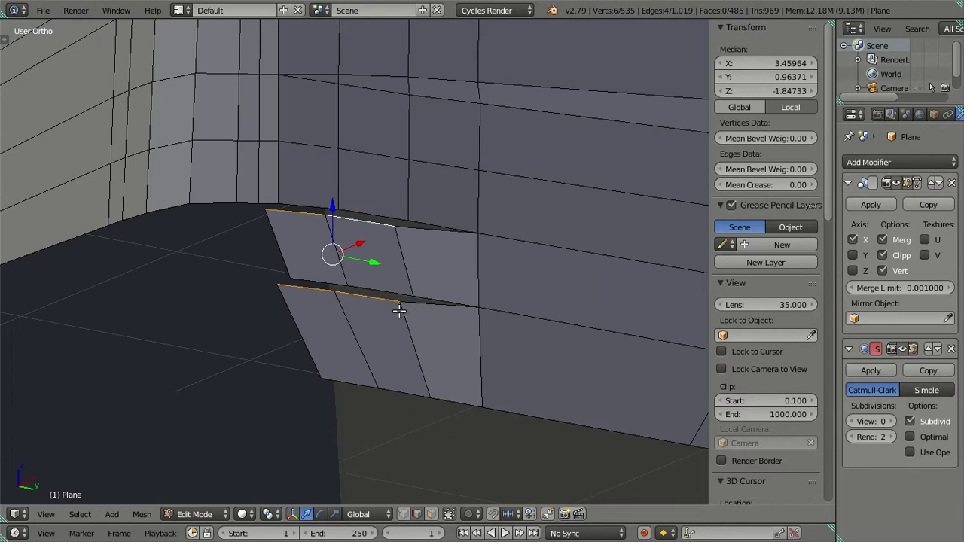
key(a)
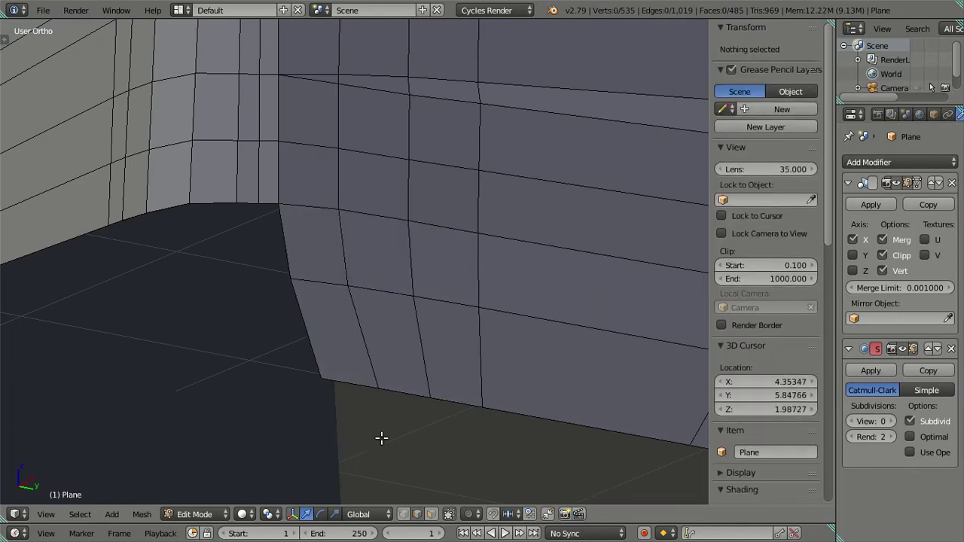
Step: In wireframe, select the two lower-panel faces between three vertical edges
key(z)
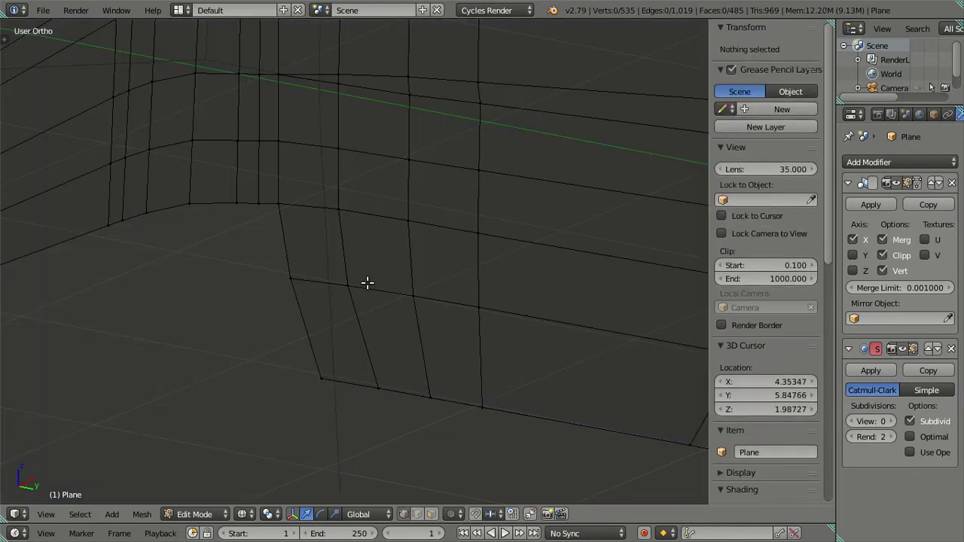
alt+click(366, 283)
alt+shift+click(362, 219)
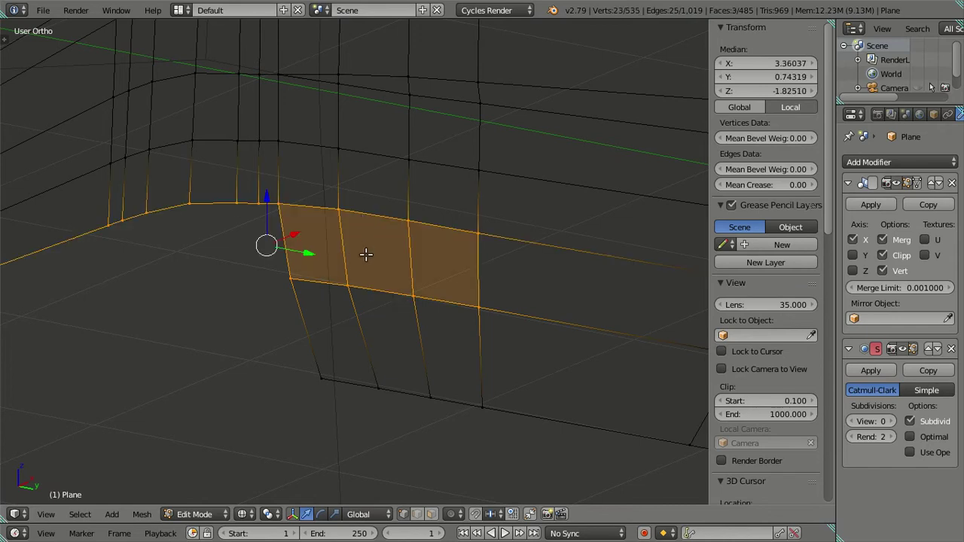
key(a)
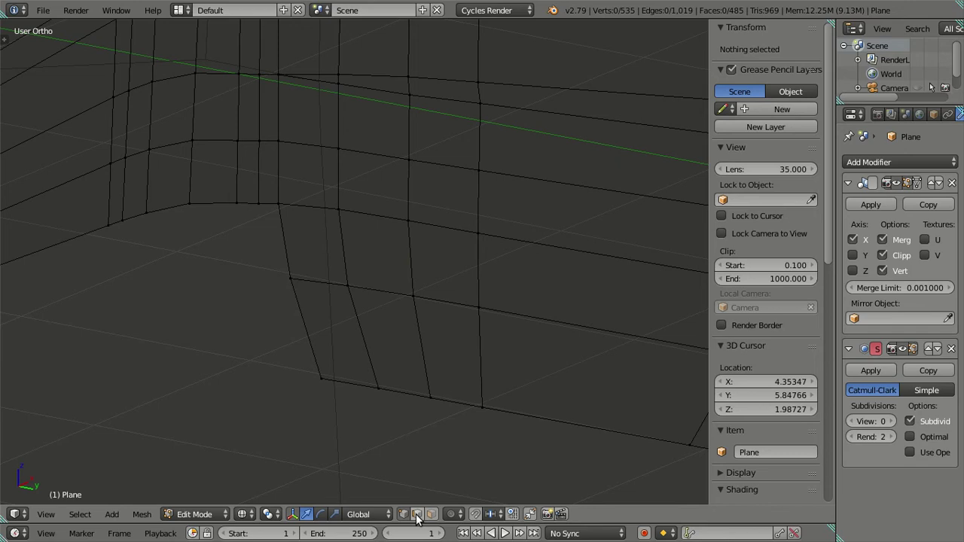
click(354, 248)
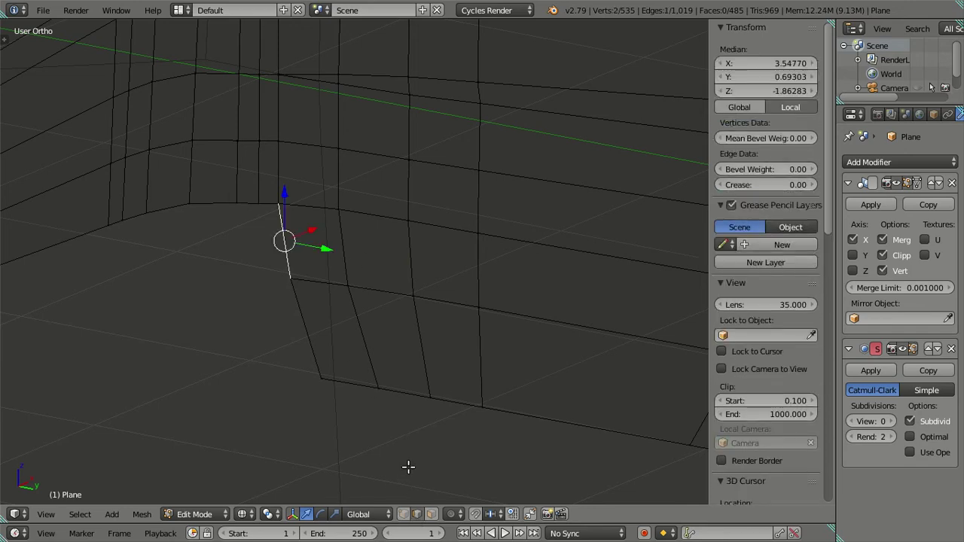
shift+click(343, 256)
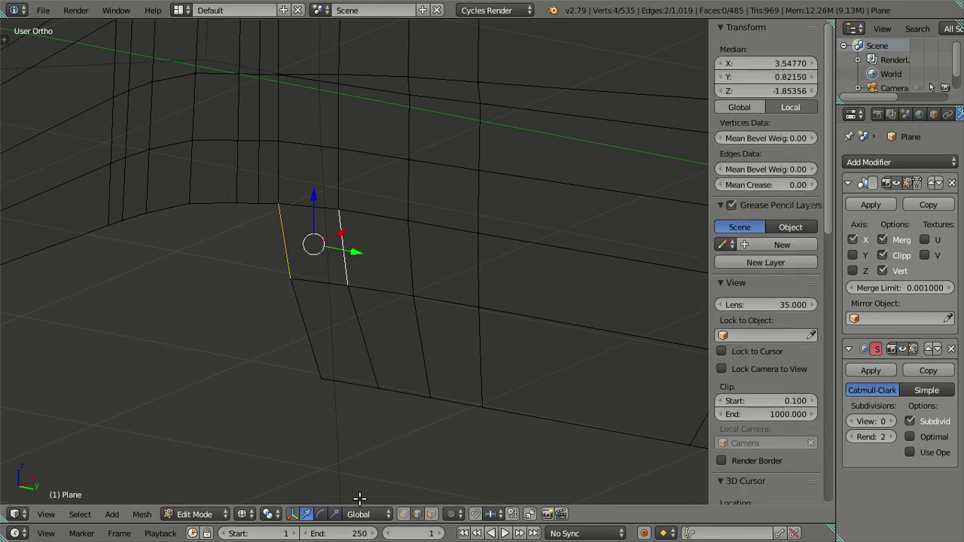
shift+click(405, 269)
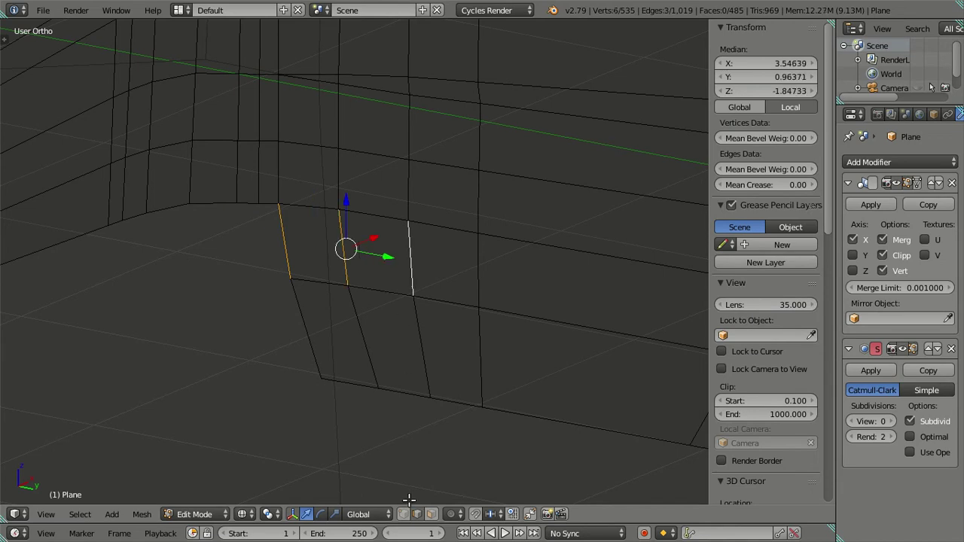
key(f)
Step: Shift the two selected lower-panel faces along X
alt+middle_drag(388, 376, 495, 365)
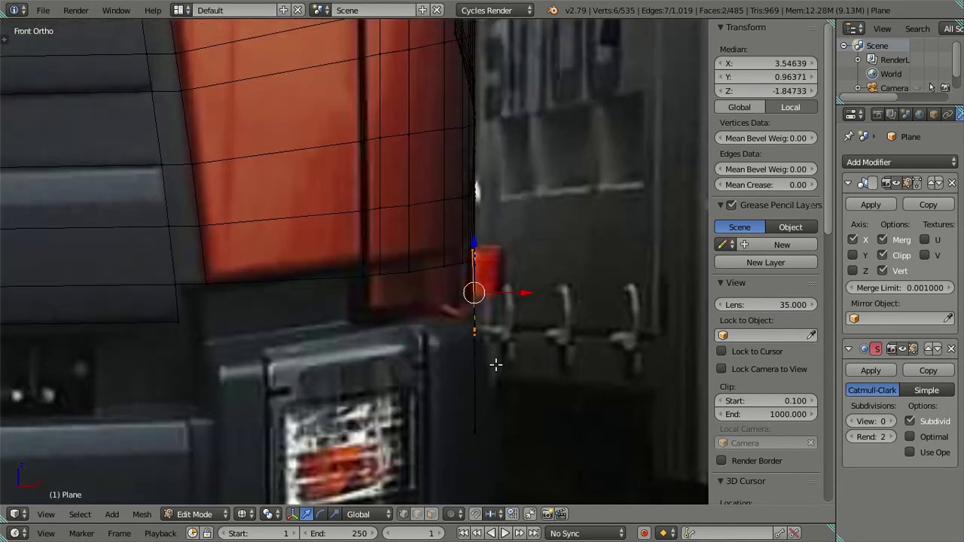
drag(521, 294, 513, 291)
click(513, 291)
mouse_move(538, 322)
middle_down()
mouse_move(491, 331)
mouse_move(447, 322)
mouse_move(454, 400)
middle_up()
key(g)
key(x)
click(396, 402)
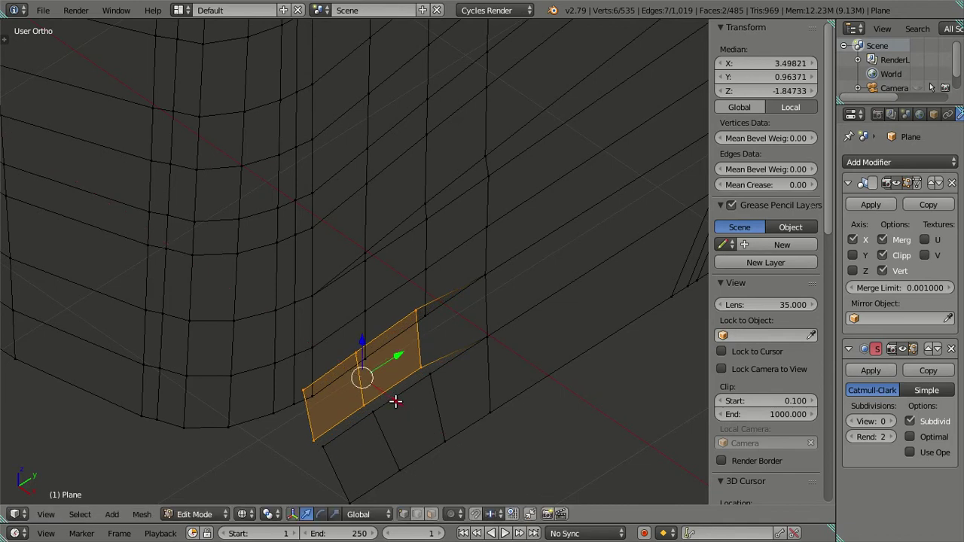
Step: Nudge the left face slightly left along X, then slide one of its edges further left
shift+right_click(417, 362)
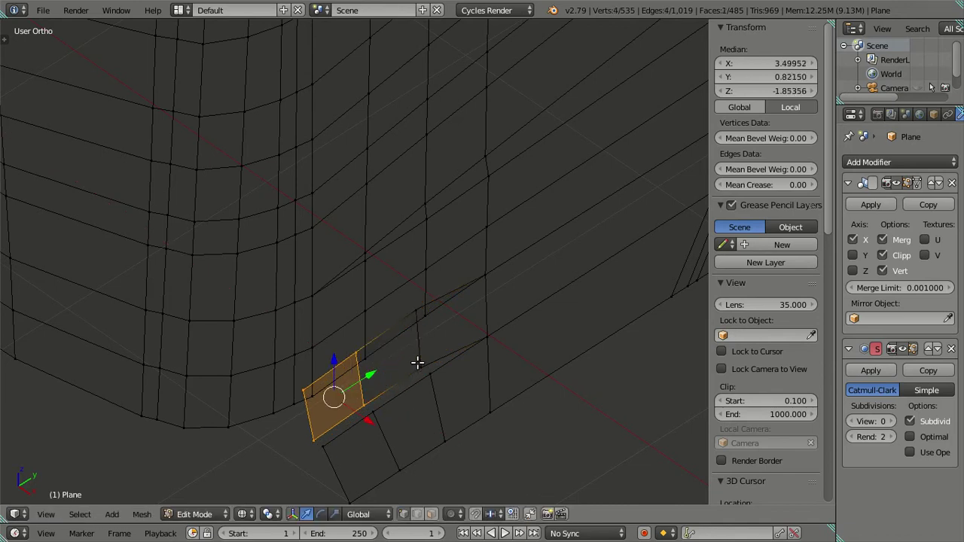
key(g)
key(x)
click(365, 415)
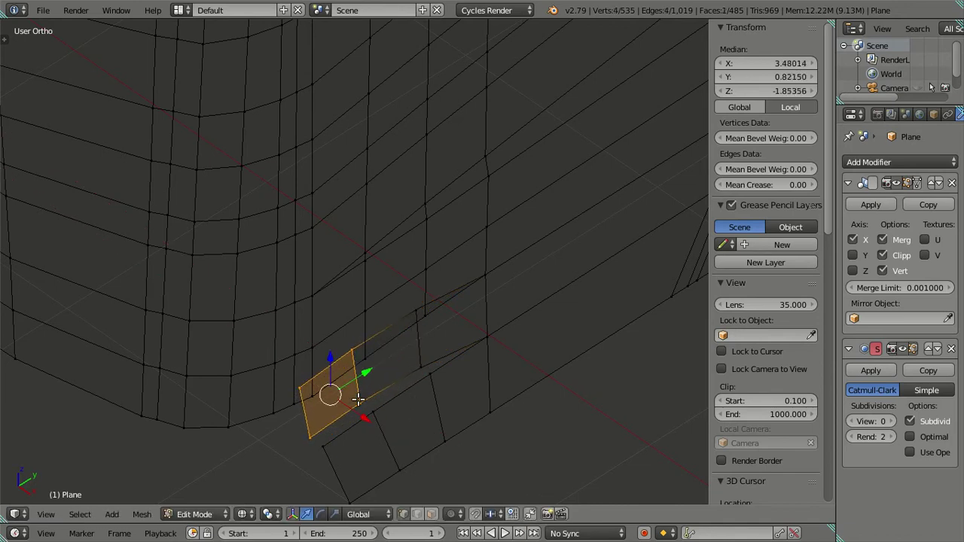
key(g)
click(360, 415)
right_click(351, 419)
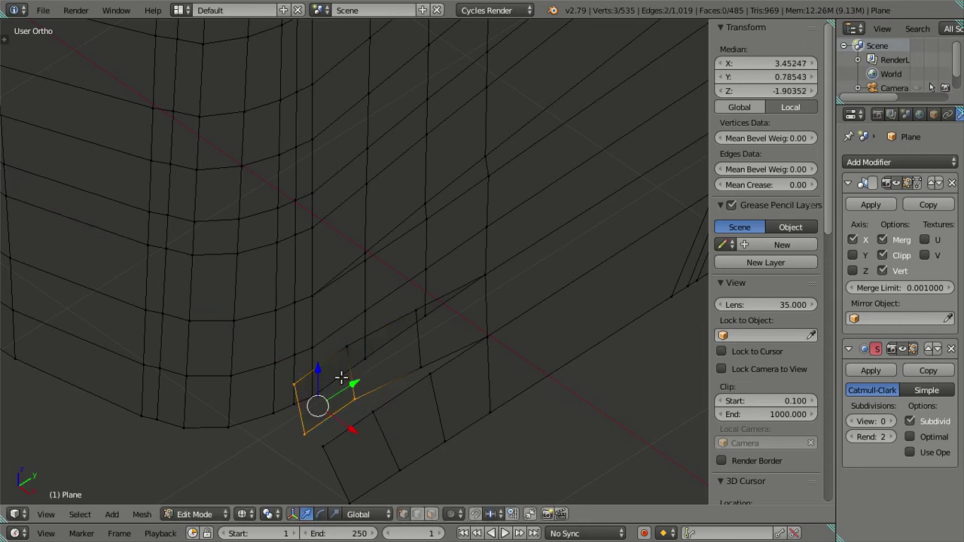
key(g)
key(x)
click(329, 428)
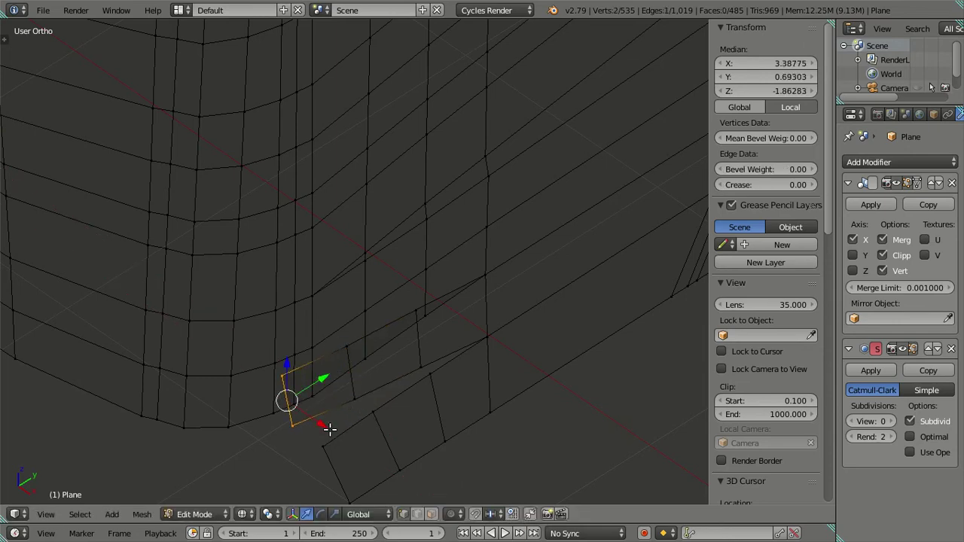
Step: Select the vertices of one small face on the lower panel strip
key(KP_3)
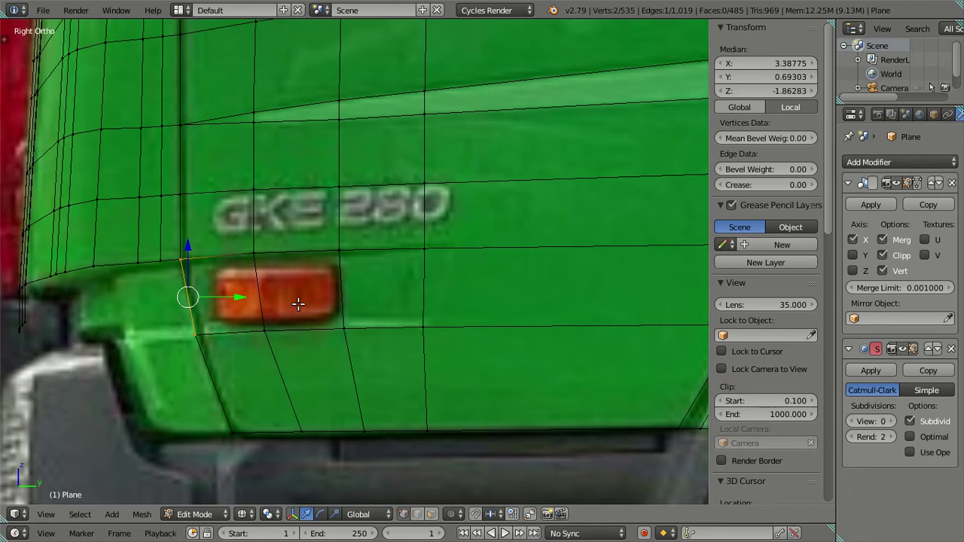
key(KP_1)
scroll(494, 326, up, 2)
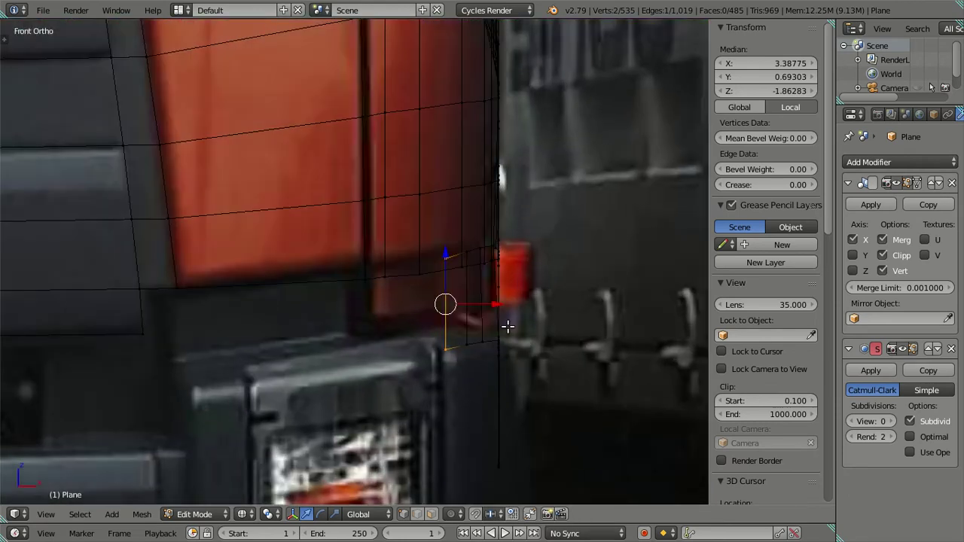
shift+right_click(529, 334)
shift+right_click(529, 334)
shift+right_click(531, 334)
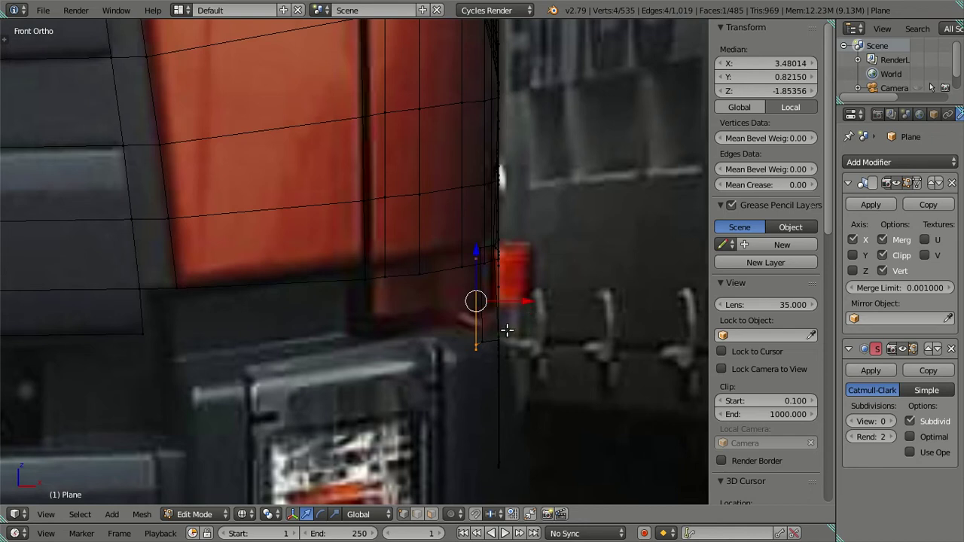
shift+right_click(510, 331)
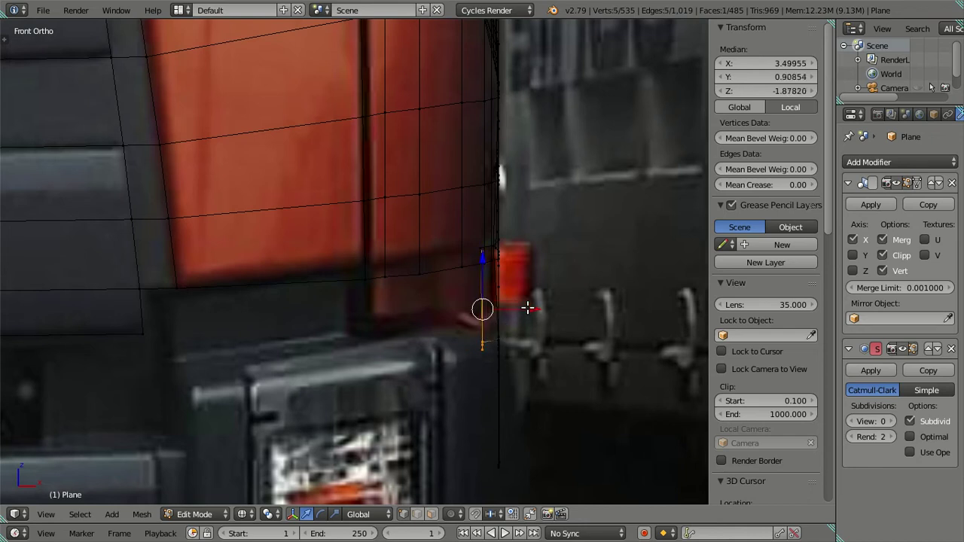
shift+click(529, 307)
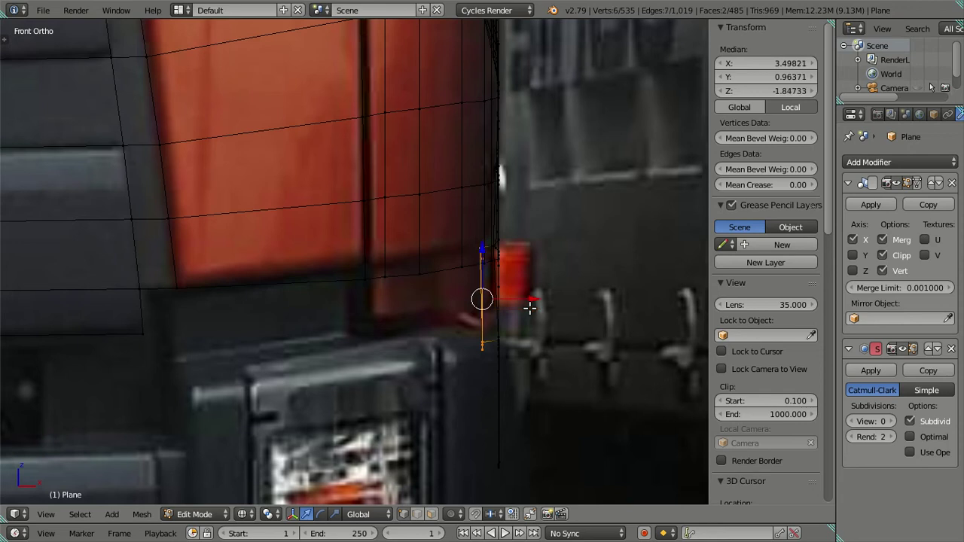
scroll(530, 308, down, 2)
mouse_move(493, 327)
middle_down()
mouse_move(415, 338)
mouse_move(420, 359)
mouse_move(422, 282)
middle_up()
key(z)
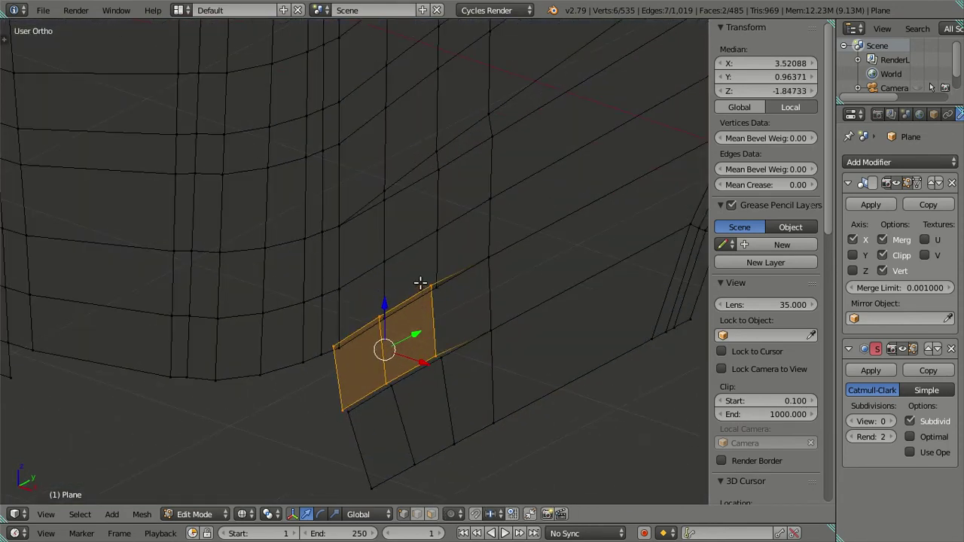
shift+click(433, 344)
Step: In front view, move the selected vertices slightly left along X to median X 3.48025
key(KP_1)
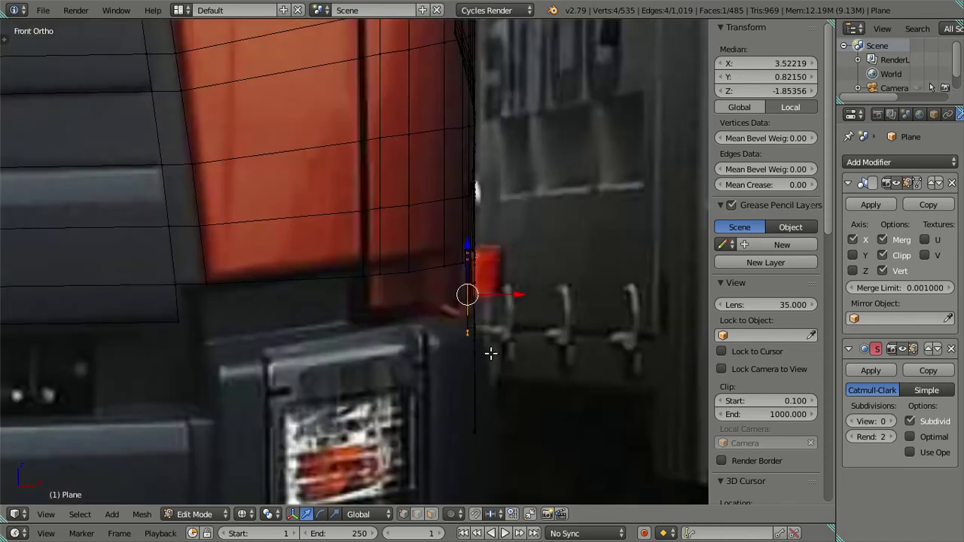
key(g)
key(x)
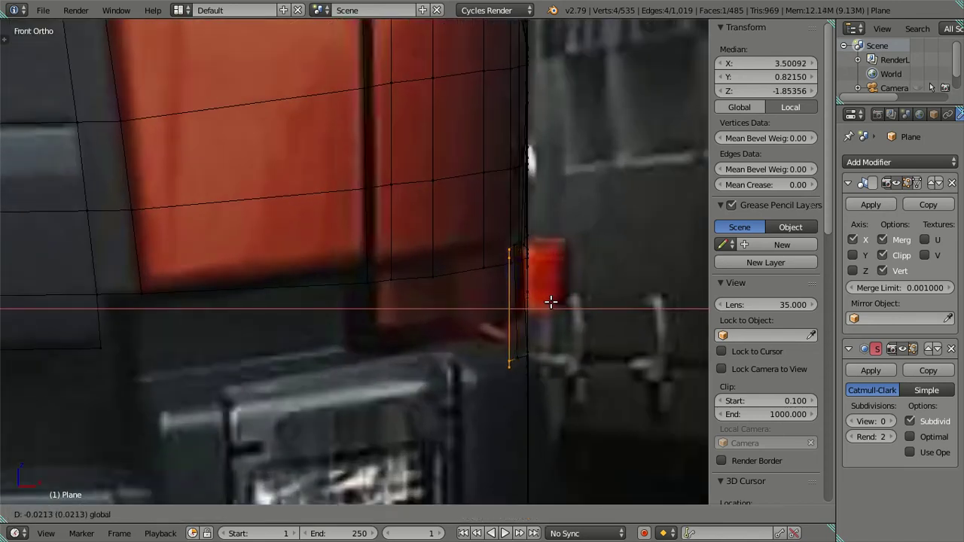
click(550, 302)
scroll(544, 320, down, 2)
middle_drag(533, 344, 462, 381)
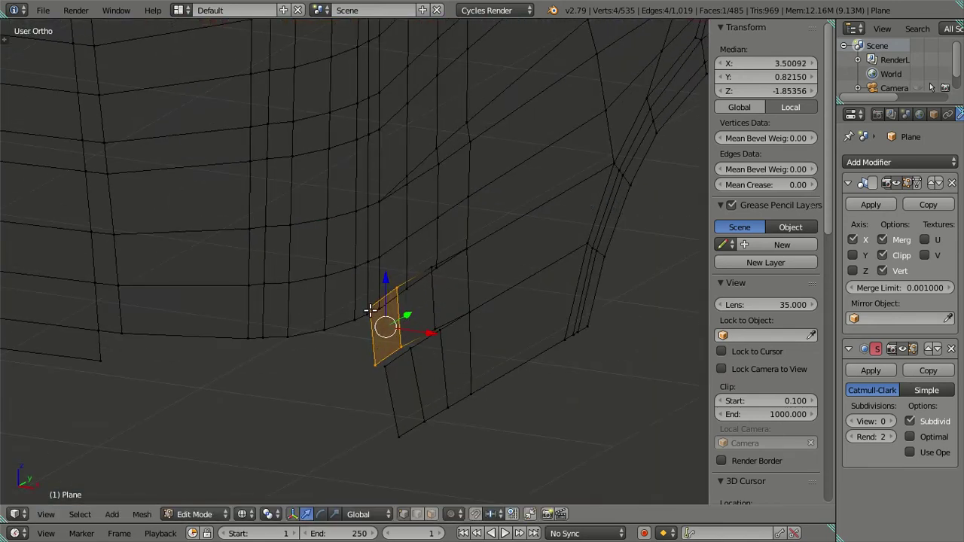
Step: Slide the small corner face's front edge left along X to match the front reference
right_click(369, 310)
key(KP_1)
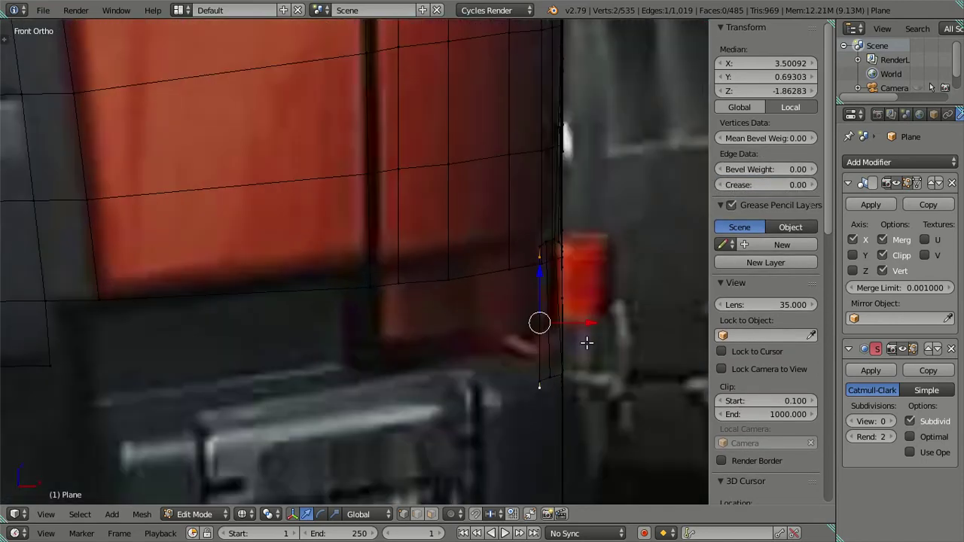
key(g)
key(x)
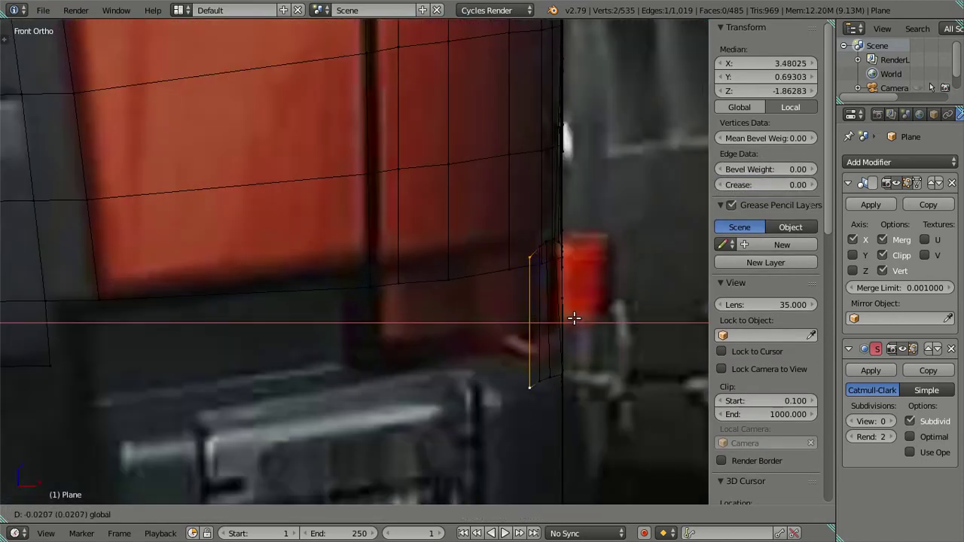
click(573, 317)
key(a)
scroll(572, 318, down, 2)
mouse_move(540, 336)
middle_down()
mouse_move(441, 409)
mouse_move(399, 469)
mouse_move(354, 351)
mouse_move(387, 250)
mouse_move(387, 263)
mouse_move(351, 278)
mouse_move(445, 310)
middle_up()
key(KP_1)
Step: Fill the first face across the gap under the cab body
scroll(369, 271, up, 1)
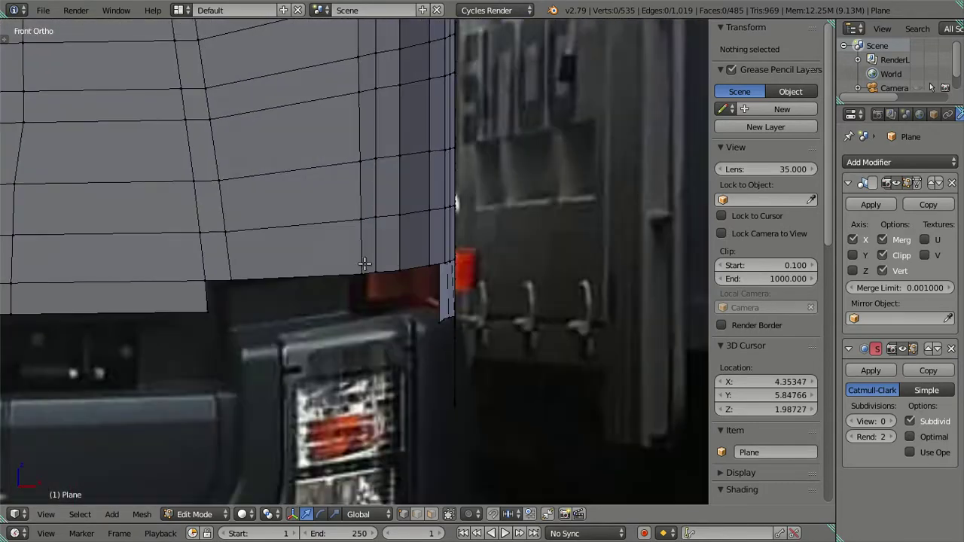
scroll(392, 265, up, 1)
scroll(397, 270, up, 1)
right_click(373, 291)
mouse_move(373, 291)
middle_down()
mouse_move(499, 322)
mouse_move(466, 301)
mouse_move(433, 255)
mouse_move(336, 195)
mouse_move(371, 295)
mouse_move(333, 224)
mouse_move(281, 243)
mouse_move(313, 278)
middle_up()
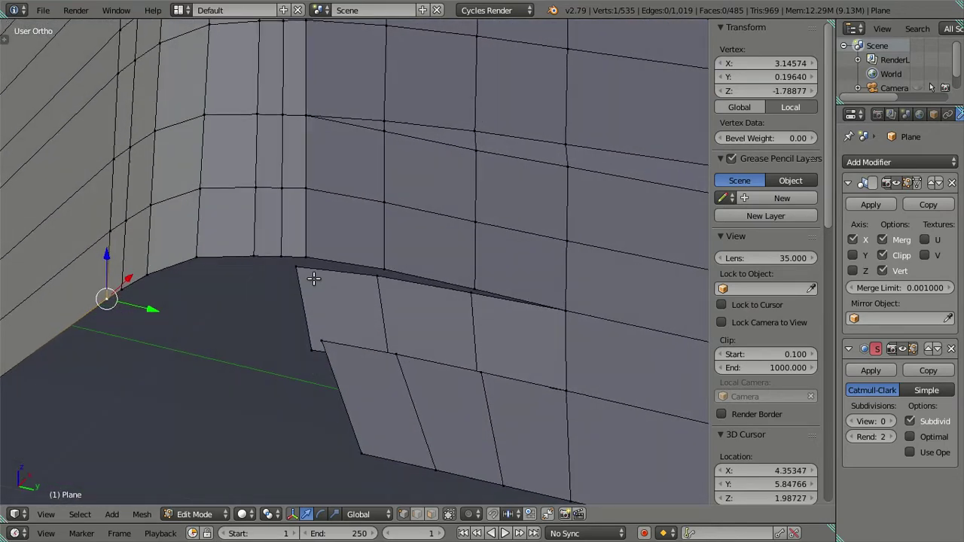
alt+right_click(475, 289)
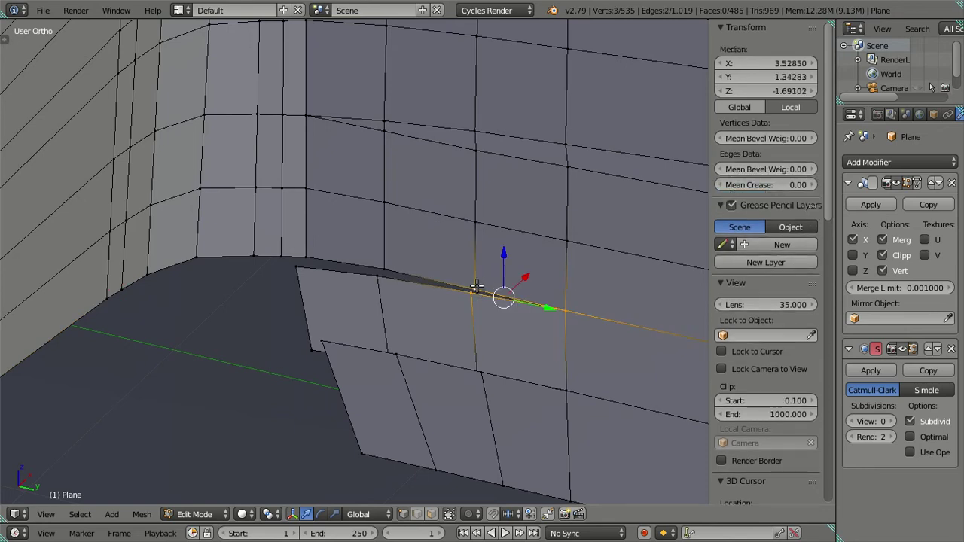
shift+right_click(377, 272)
key(f)
Step: Fill three more faces along the rest of the gap, bringing the mesh to 491 faces
right_click(295, 267)
shift+right_click(309, 254)
key(f)
mouse_move(310, 254)
middle_down()
mouse_move(415, 421)
mouse_move(414, 370)
middle_up()
right_click(439, 389)
alt+right_click(444, 397)
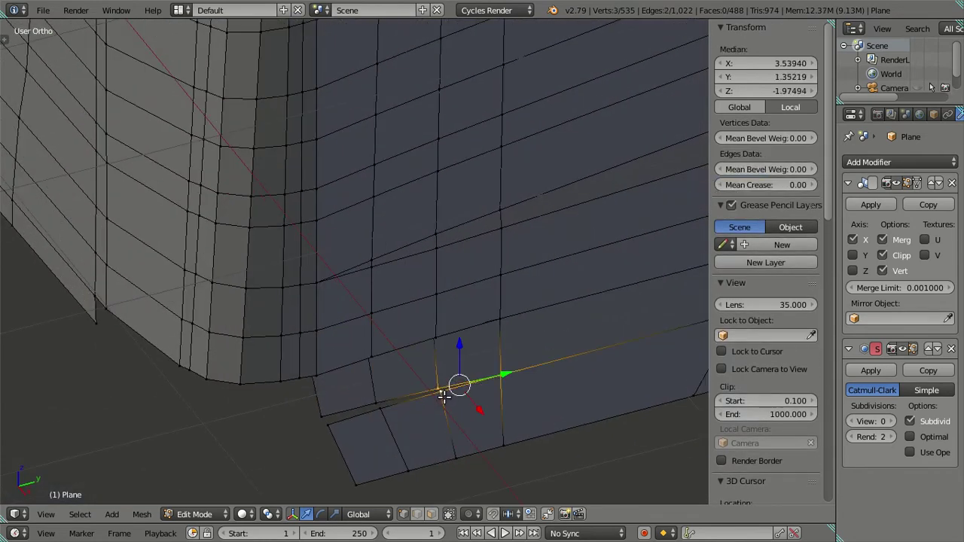
key(f)
right_click(323, 416)
alt+right_click(326, 423)
key(f)
mouse_move(357, 430)
middle_down()
mouse_move(331, 309)
mouse_move(324, 329)
middle_up()
key(a)
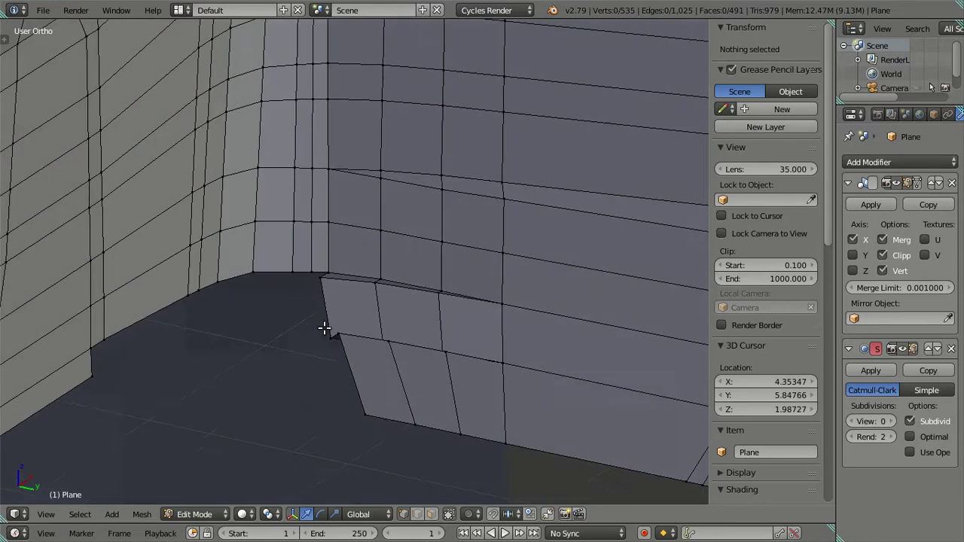
Step: Inspect the closed gap at the lower door corner in the side and front reference views
key(KP_3)
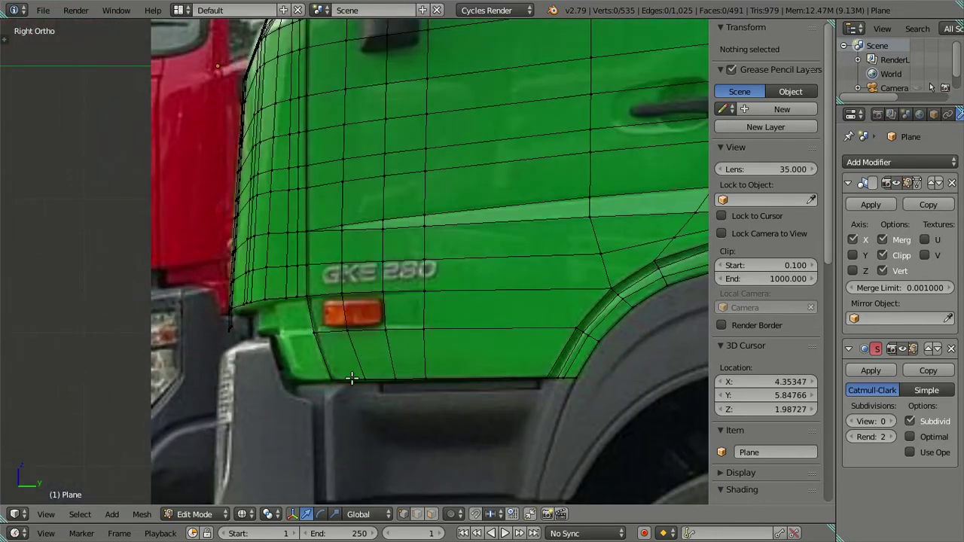
scroll(351, 379, up, 2)
mouse_move(351, 378)
shift+middle_down()
mouse_move(357, 322)
mouse_move(379, 329)
mouse_move(376, 316)
shift+middle_up()
key(KP_3)
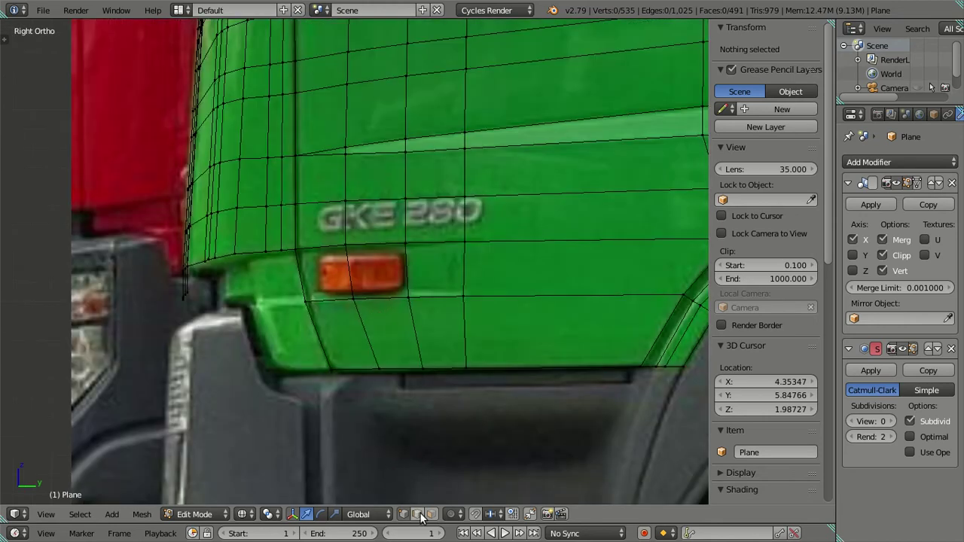
mouse_move(398, 467)
shift+middle_down()
mouse_move(402, 392)
mouse_move(440, 385)
shift+middle_up()
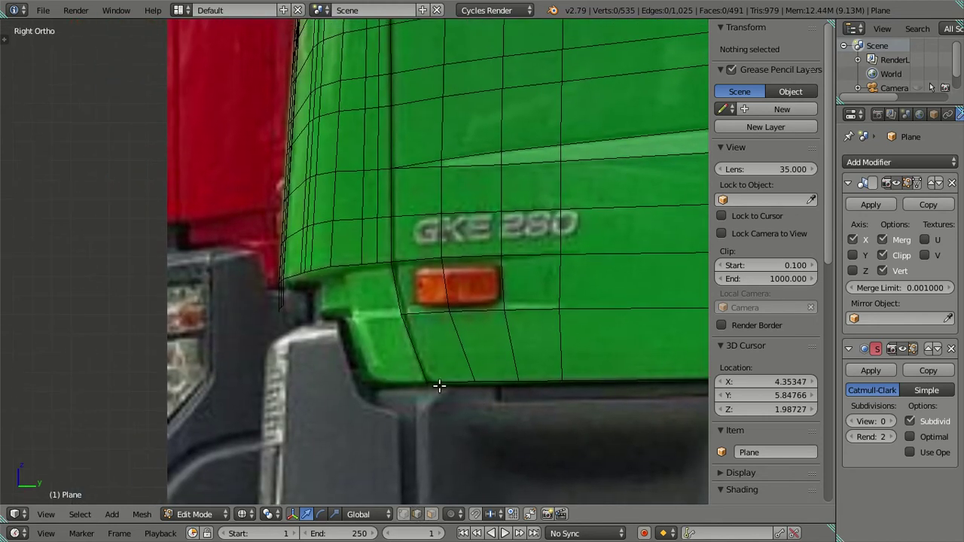
key(KP_1)
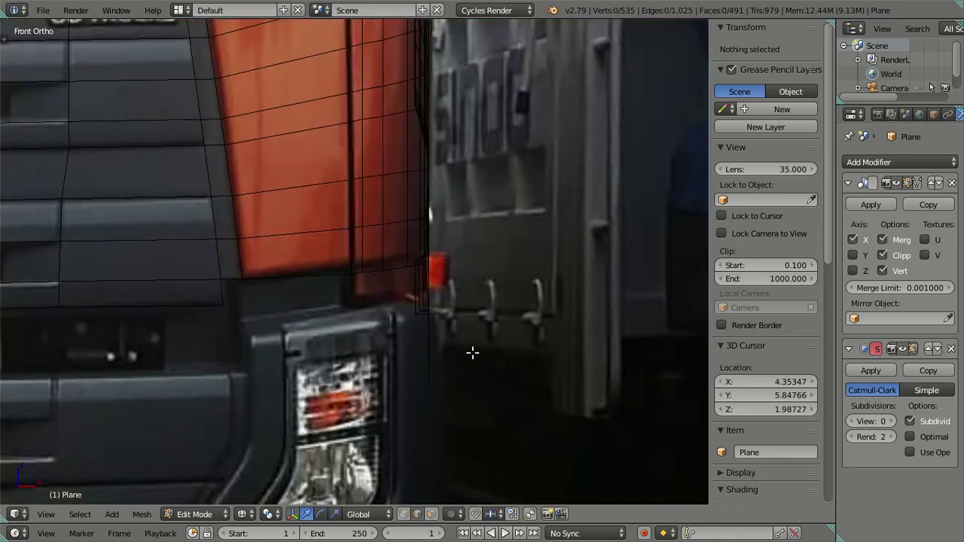
key(KP_3)
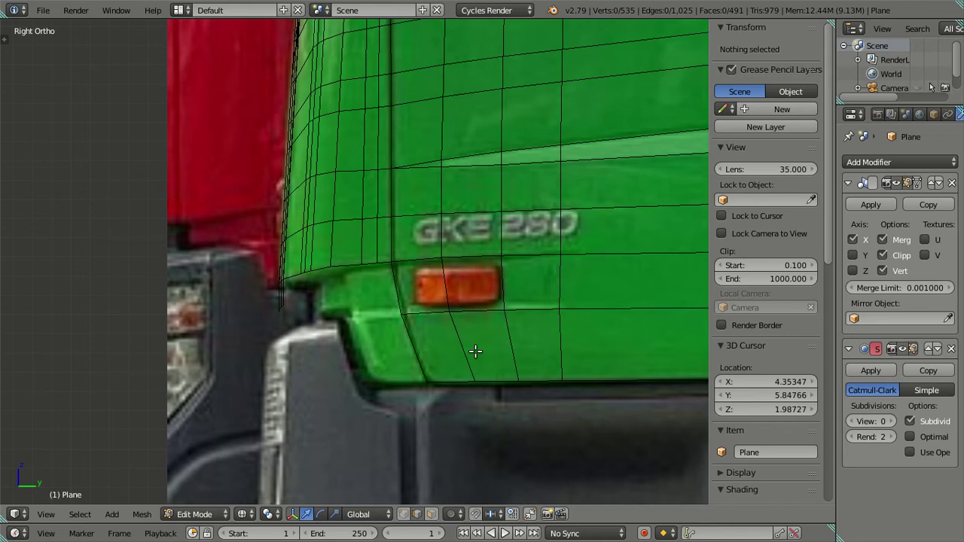
scroll(475, 351, up, 1)
scroll(475, 351, up, 1)
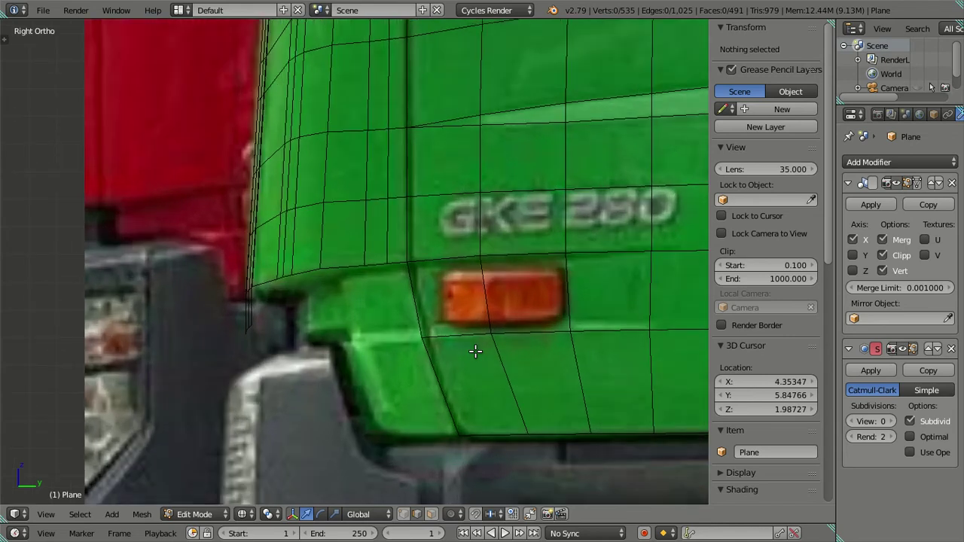
middle_drag(389, 307, 512, 246)
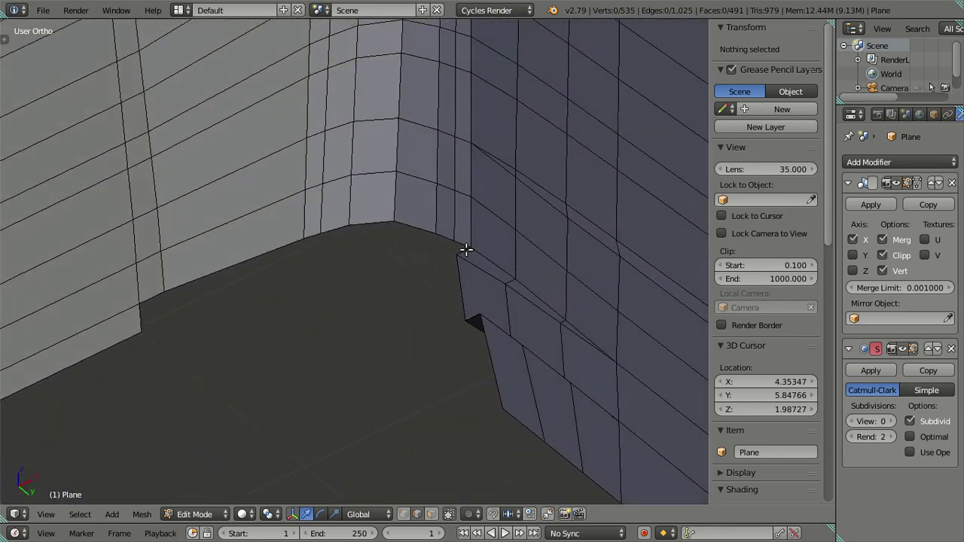
Step: Extrude the panel's front corner edge forward along Y in the side view
alt+right_click(482, 369)
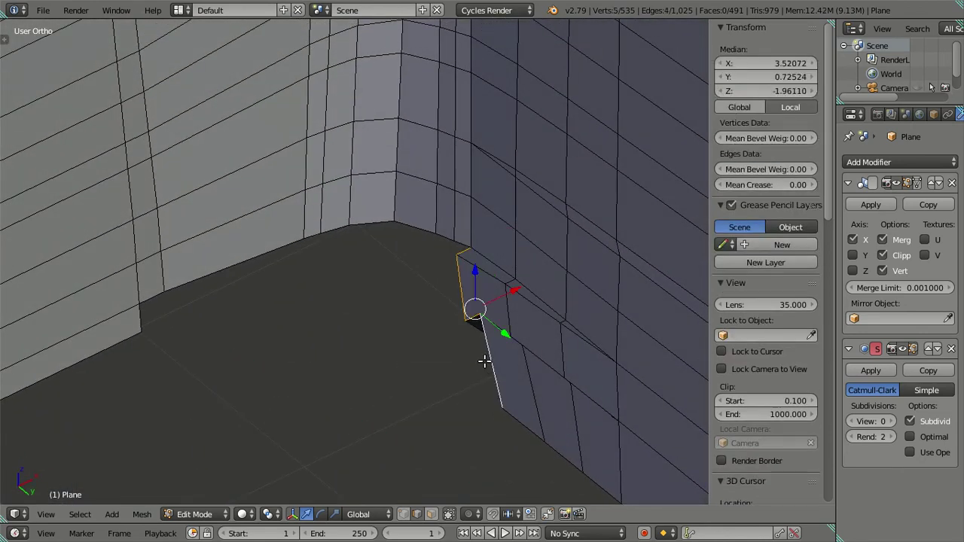
key(KP_3)
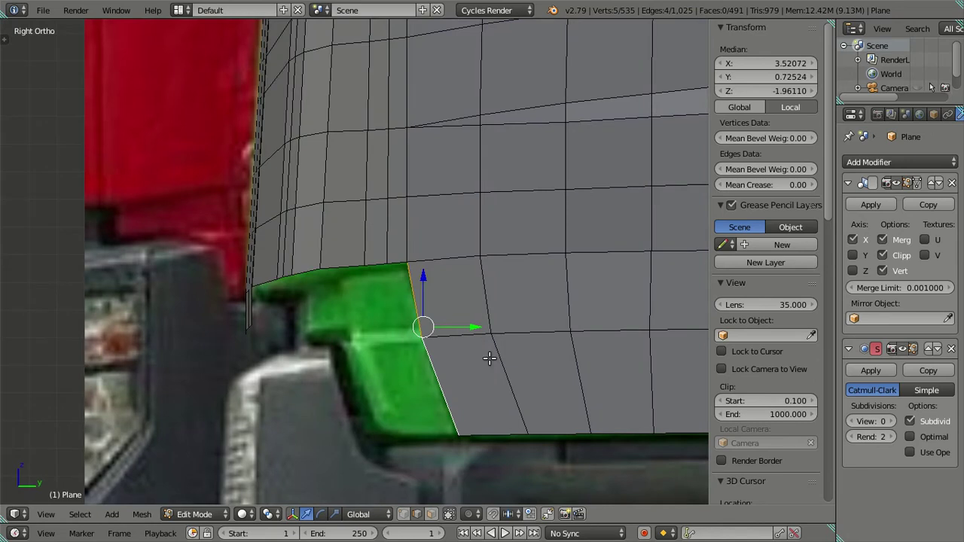
key(e)
key(Escape)
key(g)
key(y)
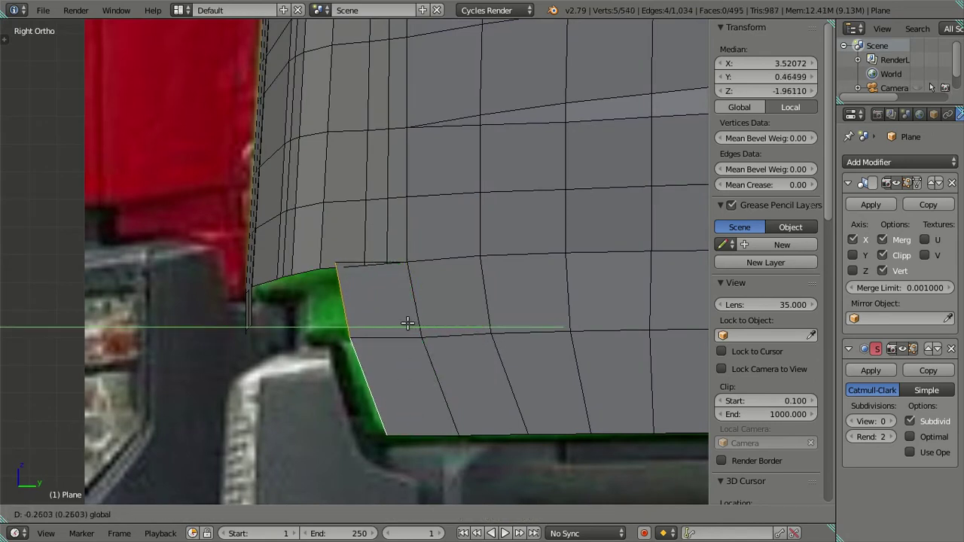
click(406, 323)
Step: Lower the new corner face's edge along Z to follow the side reference
key(z)
scroll(407, 321, up, 2)
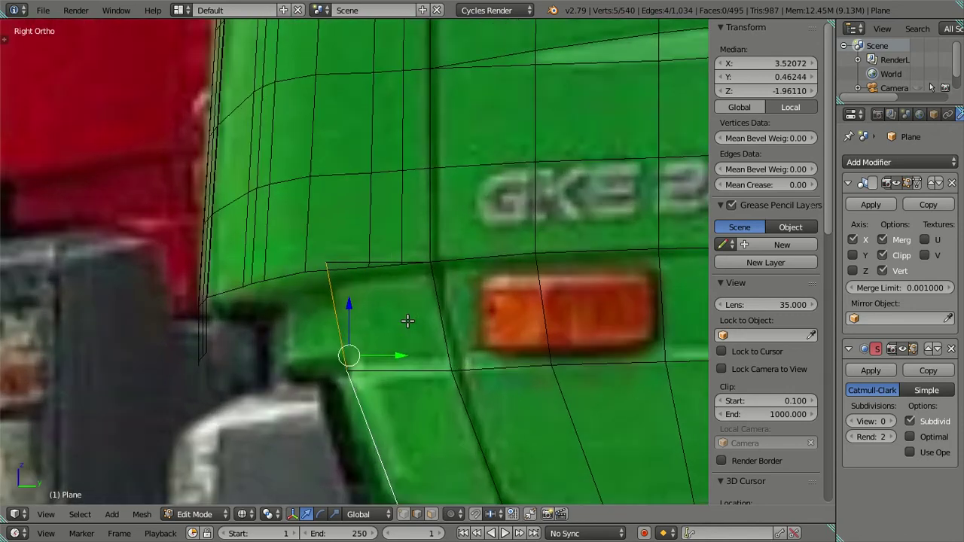
mouse_move(347, 281)
middle_down()
mouse_move(382, 299)
mouse_move(382, 239)
middle_up()
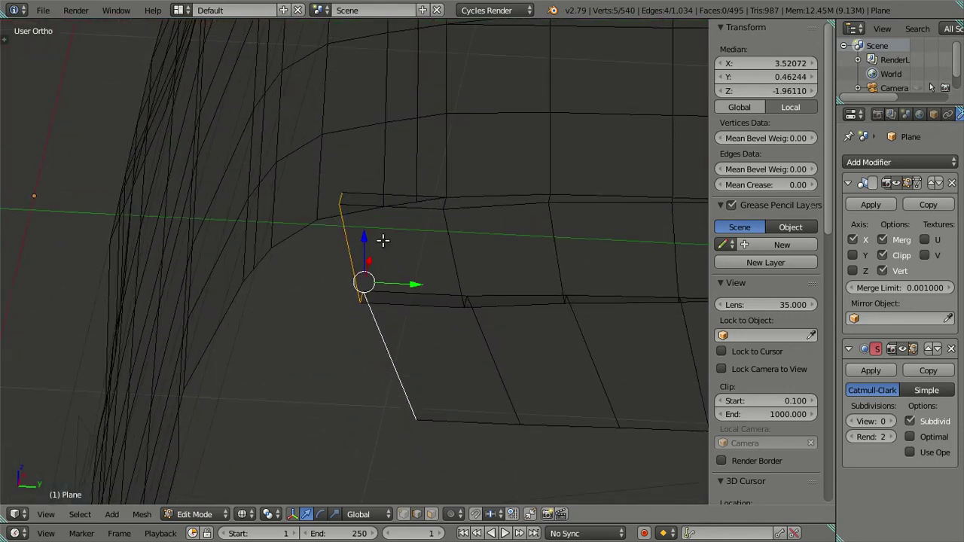
right_click(343, 197)
right_click(340, 202)
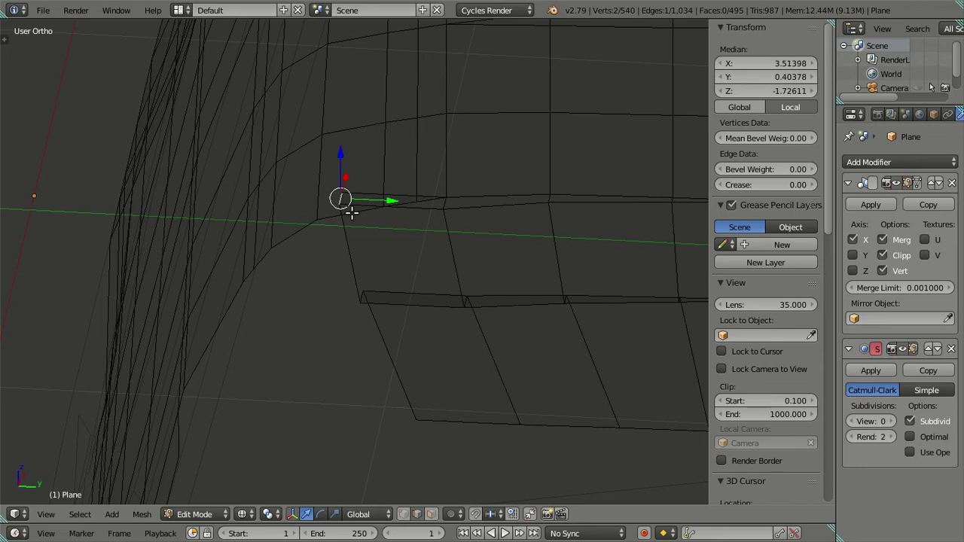
key(KP_3)
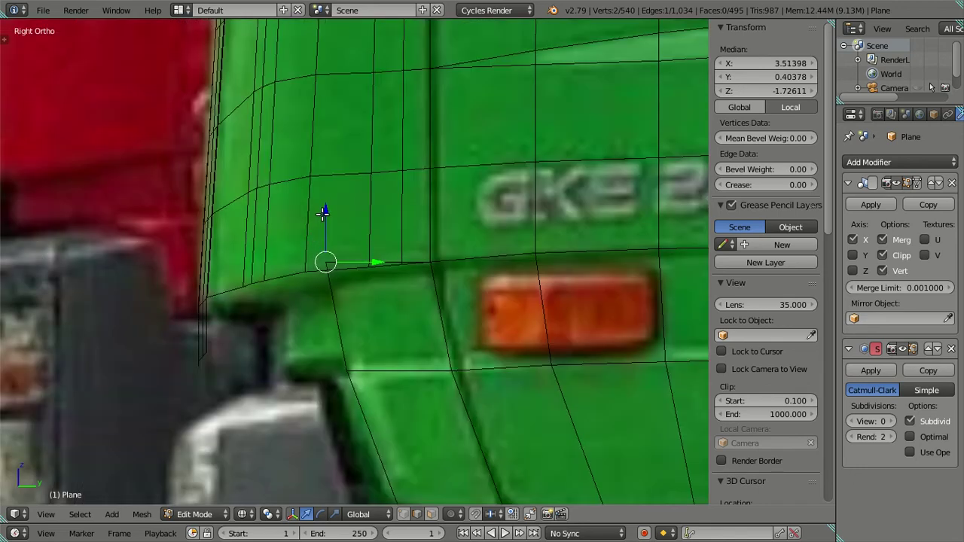
key(g)
key(z)
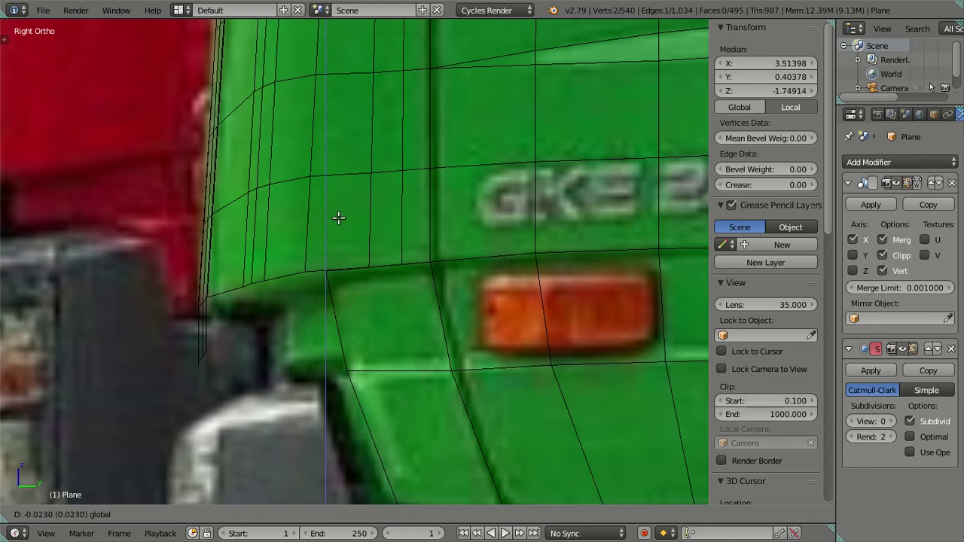
click(337, 218)
Step: Lower the bottom corner vertex along Z to match the green truck's sill
scroll(336, 217, down, 1)
scroll(354, 342, up, 1)
middle_drag(355, 355, 432, 371)
right_click(441, 376)
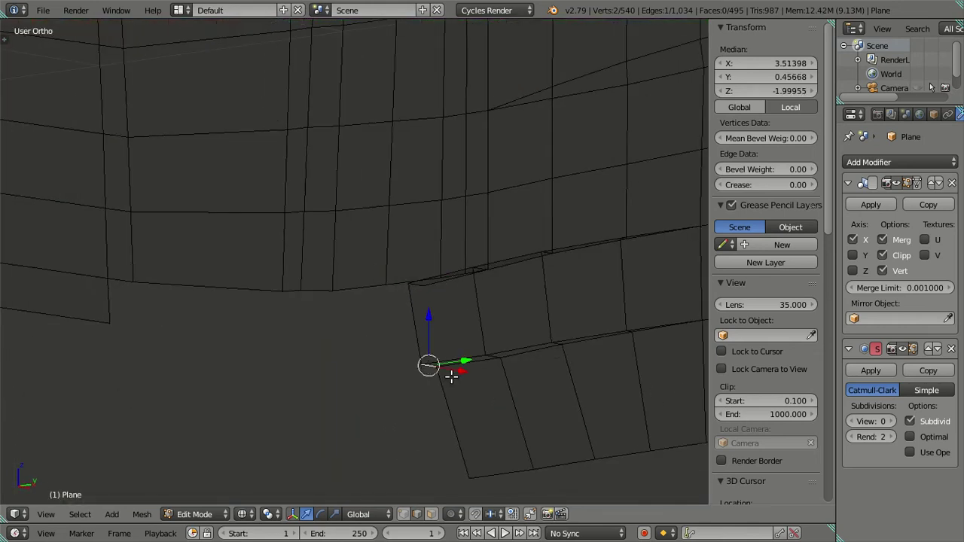
key(KP_3)
key(g)
key(z)
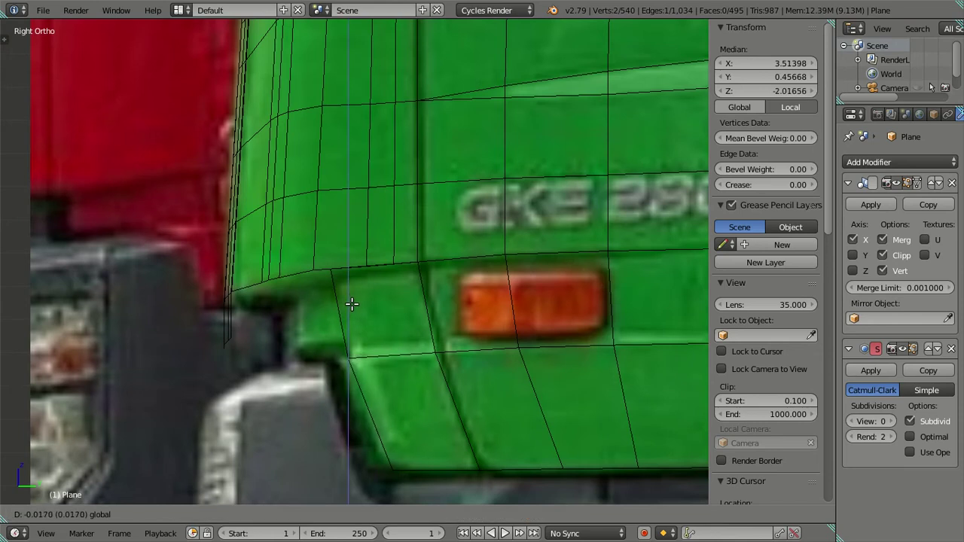
click(352, 303)
Step: Lower the remaining bottom edges of the panel slightly
shift+right_click(469, 350)
middle_drag(470, 350, 486, 387)
shift+right_click(481, 383)
key(KP_3)
drag(431, 303, 434, 305)
scroll(434, 305, down, 2)
key(a)
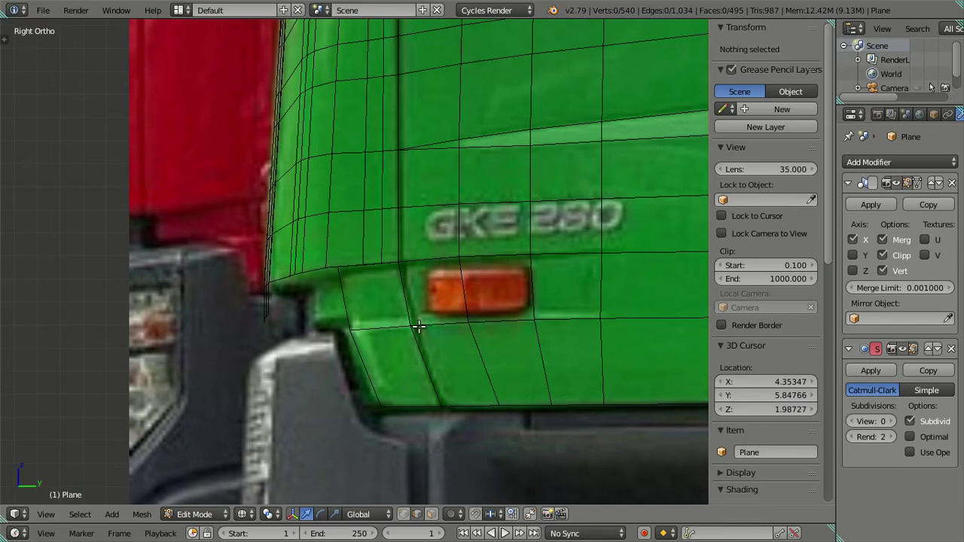
Step: Check the 540-vertex cab against the side and front reference views
scroll(419, 326, down, 3)
key(a)
scroll(426, 319, up, 3)
mouse_move(415, 301)
middle_down()
mouse_move(425, 319)
mouse_move(467, 271)
mouse_move(533, 265)
mouse_move(529, 318)
mouse_move(461, 322)
mouse_move(456, 381)
mouse_move(474, 381)
mouse_move(497, 353)
mouse_move(486, 325)
middle_up()
key(a)
key(KP_3)
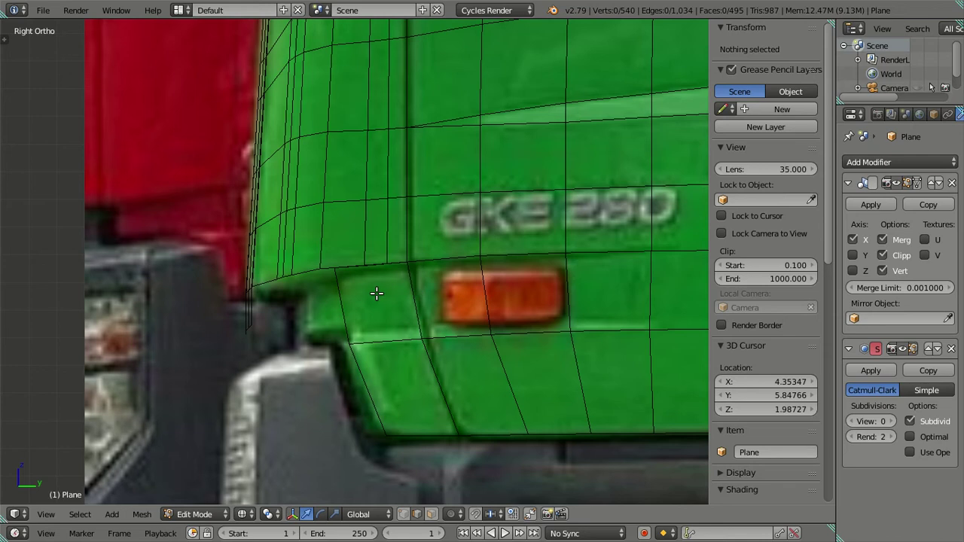
key(KP_1)
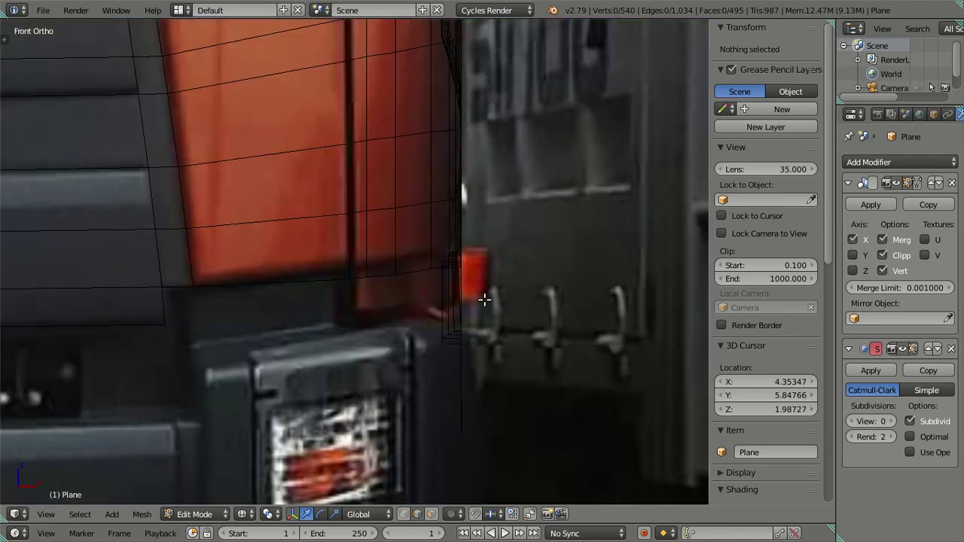
Step: In side view, slide the front lower-corner vertex inward along X
mouse_move(535, 307)
middle_down()
mouse_move(463, 391)
mouse_move(430, 338)
mouse_move(434, 327)
mouse_move(436, 378)
mouse_move(463, 332)
mouse_move(445, 252)
mouse_move(426, 233)
mouse_move(375, 276)
mouse_move(387, 295)
mouse_move(502, 263)
mouse_move(501, 228)
mouse_move(451, 224)
mouse_move(475, 256)
mouse_move(506, 273)
mouse_move(501, 361)
mouse_move(500, 286)
mouse_move(512, 250)
middle_up()
key(KP_3)
right_click(451, 224)
drag(513, 258, 479, 260)
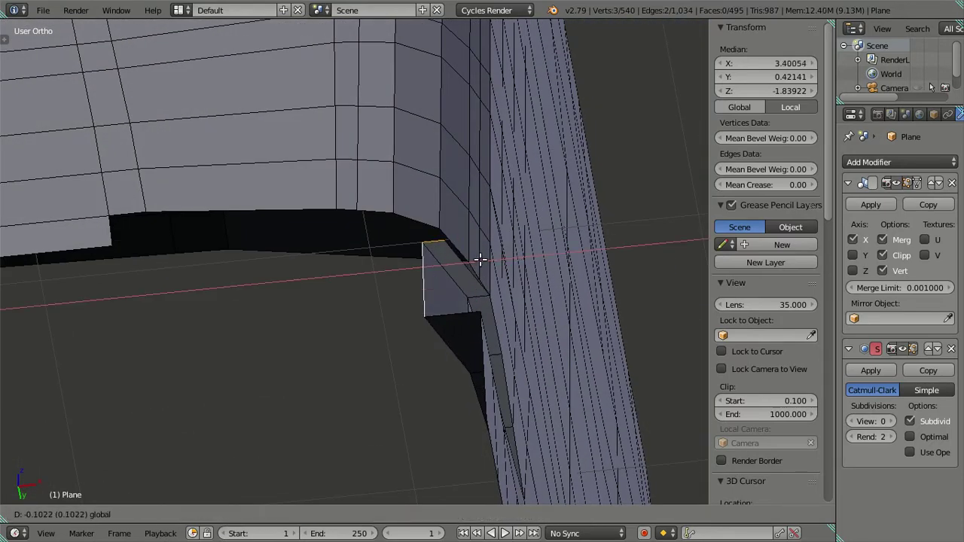
click(482, 260)
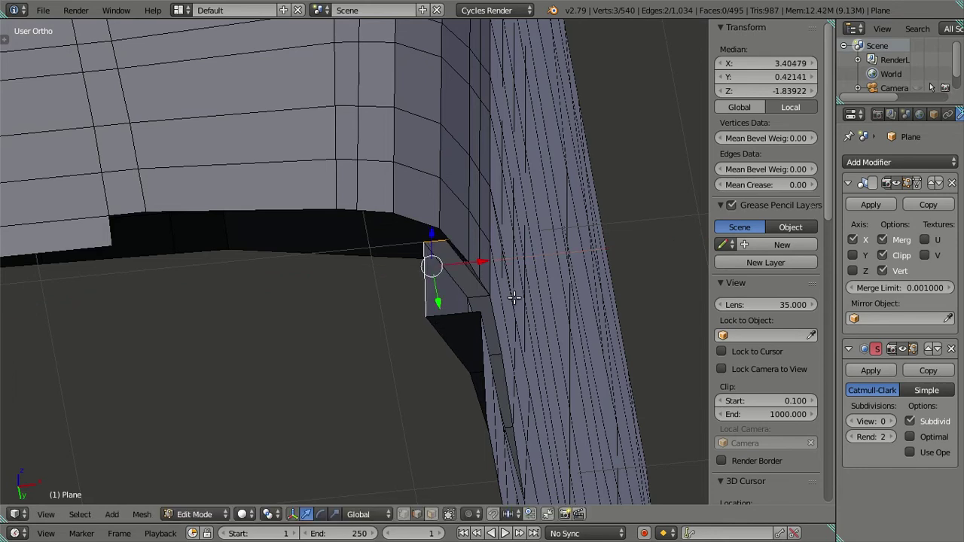
Step: Check the smoothed cab in Object Mode from the right side view
middle_drag(510, 294, 435, 351)
mouse_move(447, 277)
middle_down()
mouse_move(470, 340)
mouse_move(351, 281)
mouse_move(352, 249)
mouse_move(378, 286)
mouse_move(451, 211)
mouse_move(369, 297)
mouse_move(398, 211)
mouse_move(399, 276)
mouse_move(409, 248)
middle_up()
key(Tab)
key(Tab)
key(KP_3)
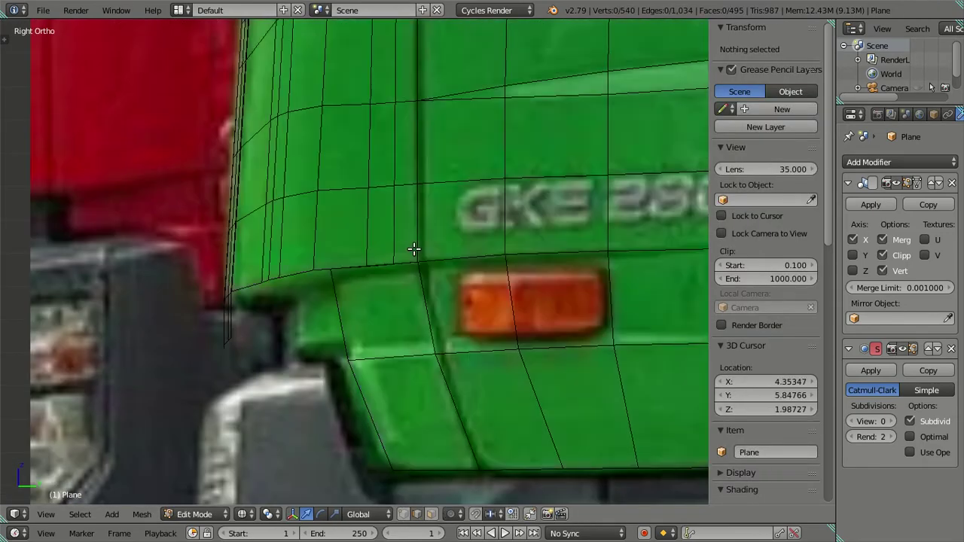
Step: Zoom and pan down the cab side to the lower corner below the badge
scroll(452, 173, down, 4)
shift+middle_drag(451, 172, 467, 369)
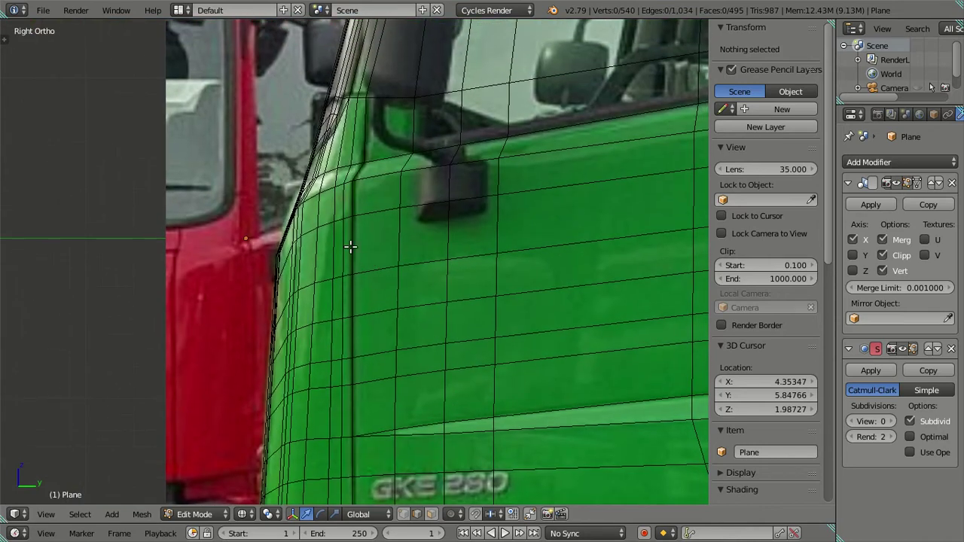
scroll(372, 222, down, 1)
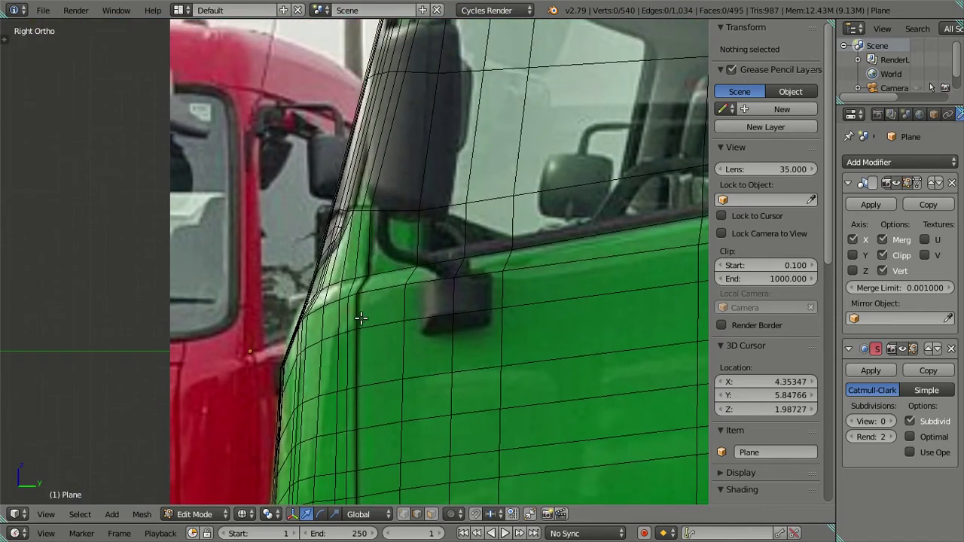
scroll(358, 313, down, 1)
scroll(357, 313, down, 1)
scroll(357, 312, down, 1)
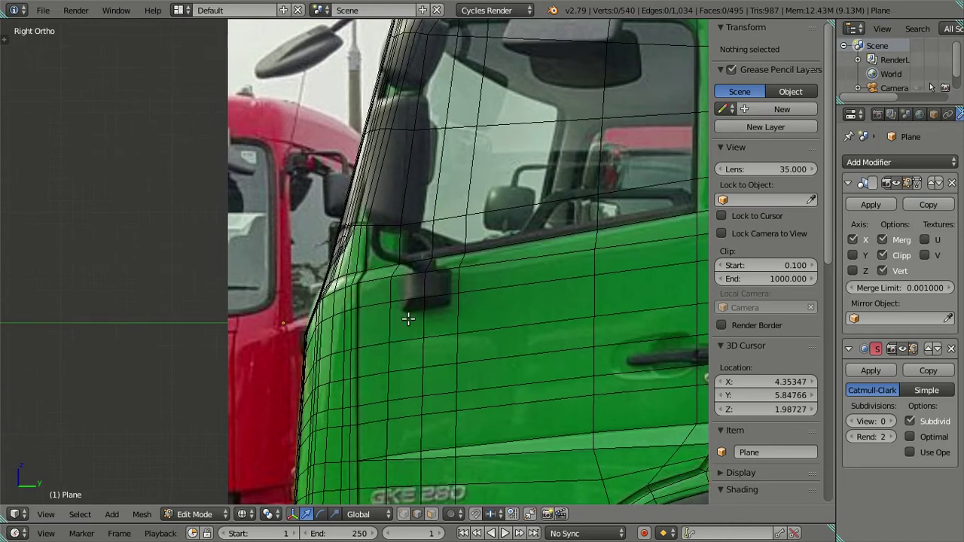
shift+middle_drag(405, 318, 416, 236)
mouse_move(452, 355)
shift+middle_down()
mouse_move(408, 288)
mouse_move(408, 334)
mouse_move(396, 357)
mouse_move(409, 318)
mouse_move(436, 309)
mouse_move(467, 249)
mouse_move(436, 317)
shift+middle_up()
scroll(408, 288, up, 1)
scroll(407, 283, up, 1)
scroll(407, 328, up, 2)
scroll(407, 328, down, 1)
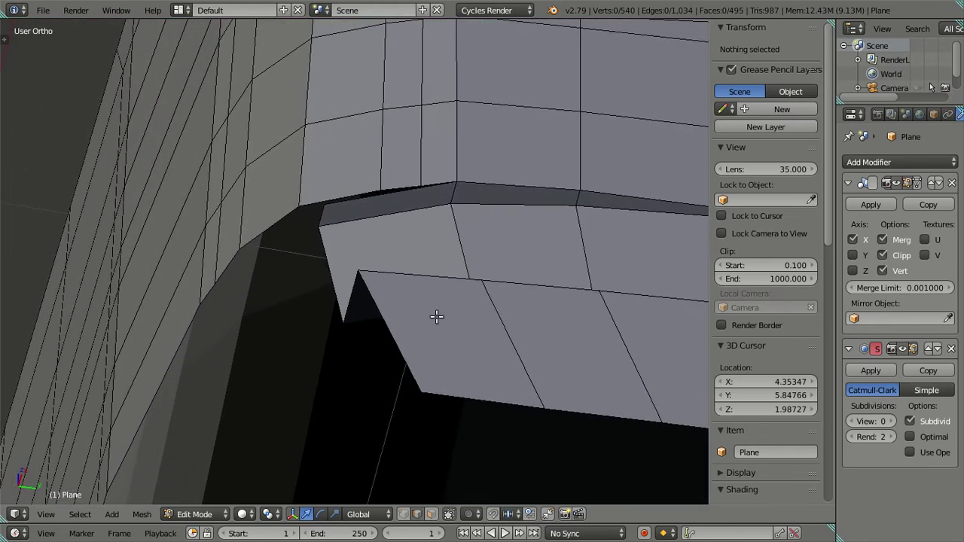
Step: Try a single edge loop across the lower corner panel, then undo it
key(ctrl+r)
click(426, 271)
right_click(434, 281)
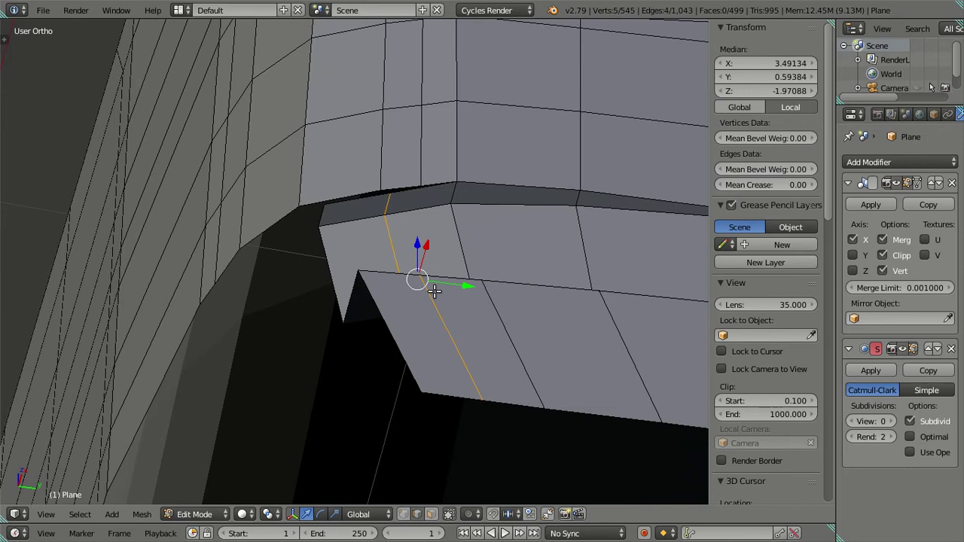
key(KP_3)
shift+middle_drag(412, 383, 405, 252)
key(ctrl+z)
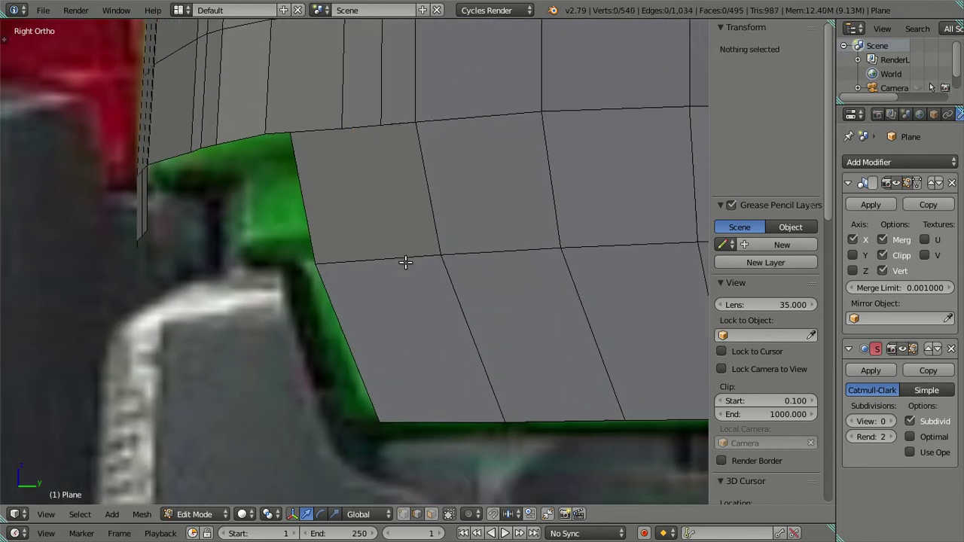
Step: Cut four vertical edge loops across the panel and dissolve the unwanted ones
key(ctrl+r)
scroll(390, 266, up, 1)
scroll(390, 266, up, 2)
scroll(390, 267, up, 1)
scroll(390, 266, down, 1)
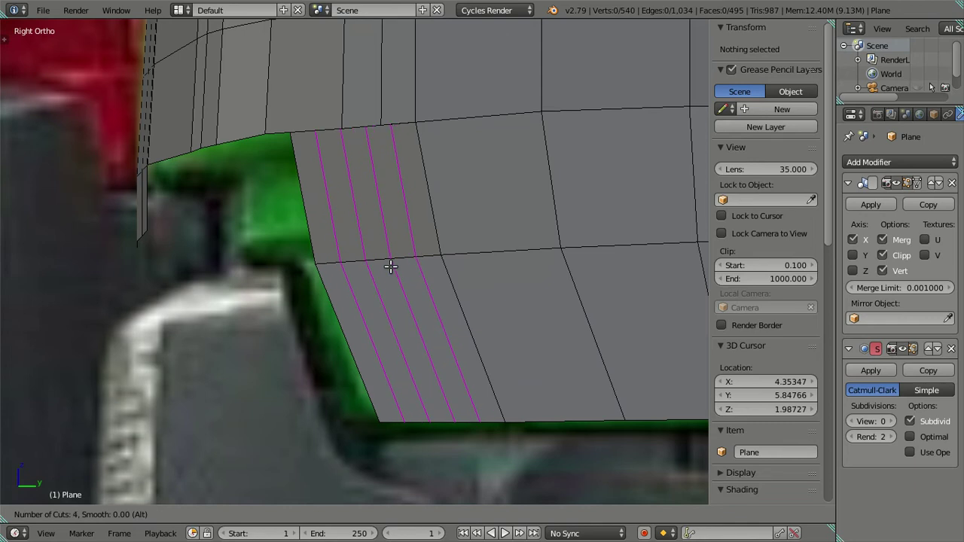
click(390, 267)
right_click(390, 266)
alt+shift+right_click(416, 257)
key(x)
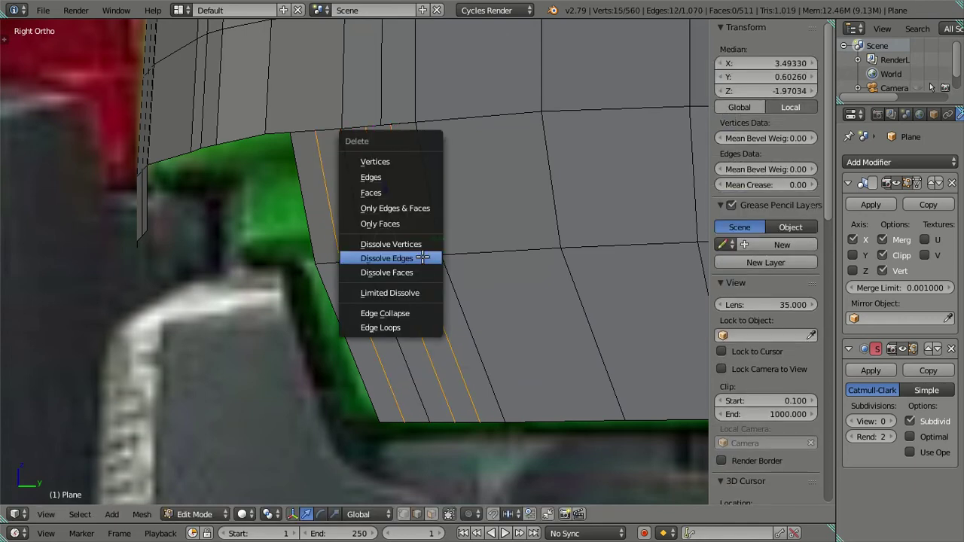
click(422, 258)
Step: Discard an extra loop, then switch to wireframe display and vertex select mode
key(ctrl+r)
click(402, 267)
right_click(402, 267)
key(ctrl+z)
mouse_move(402, 267)
middle_down()
mouse_move(393, 200)
mouse_move(377, 286)
mouse_move(366, 275)
mouse_move(398, 259)
mouse_move(401, 328)
mouse_move(376, 370)
mouse_move(416, 500)
middle_up()
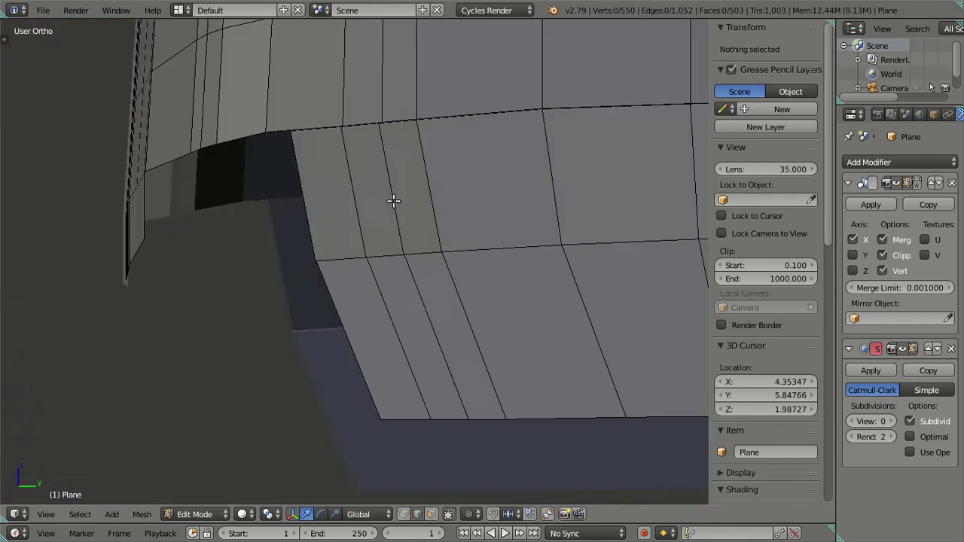
key(z)
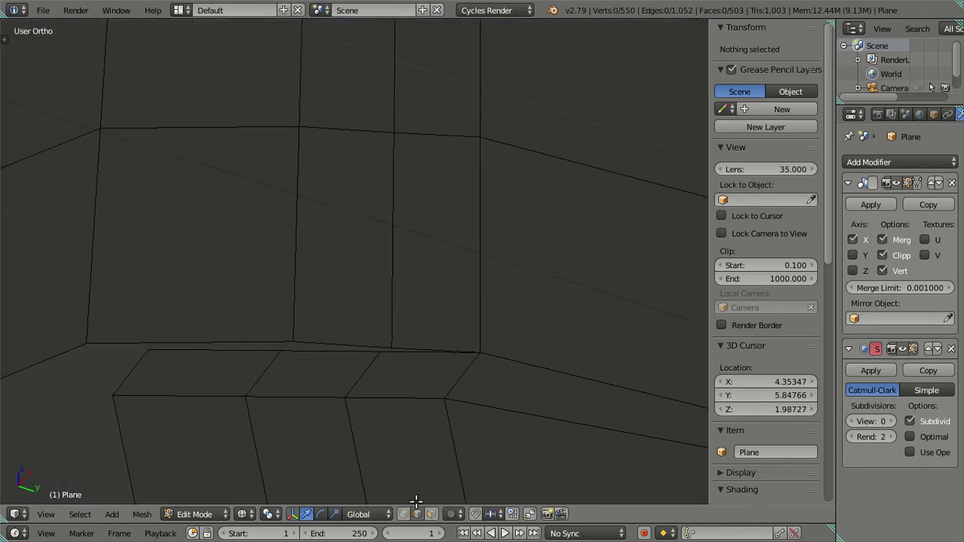
key(ctrl+Tab)
click(372, 452)
Step: Merge vertex pairs along the panel's top edge At Last
right_click(384, 350)
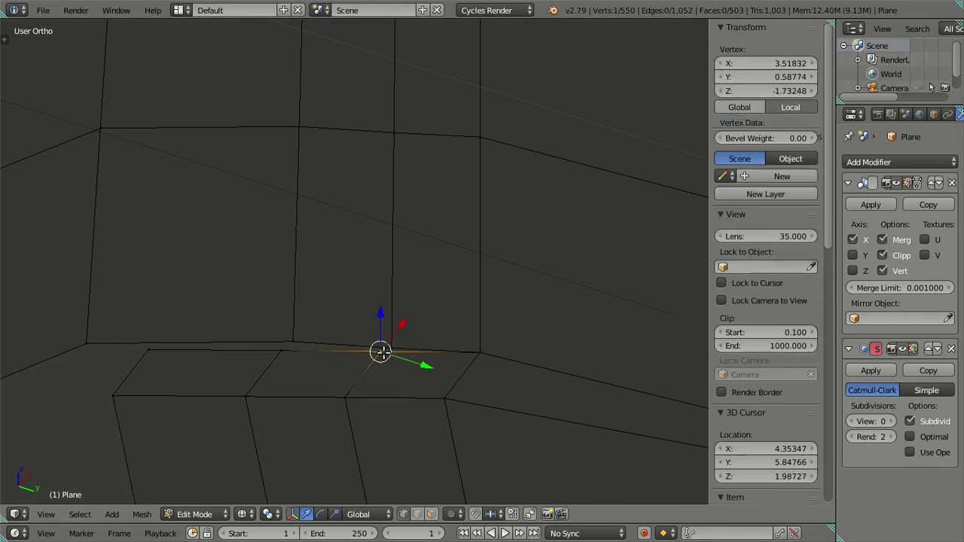
key(alt+m)
click(387, 347)
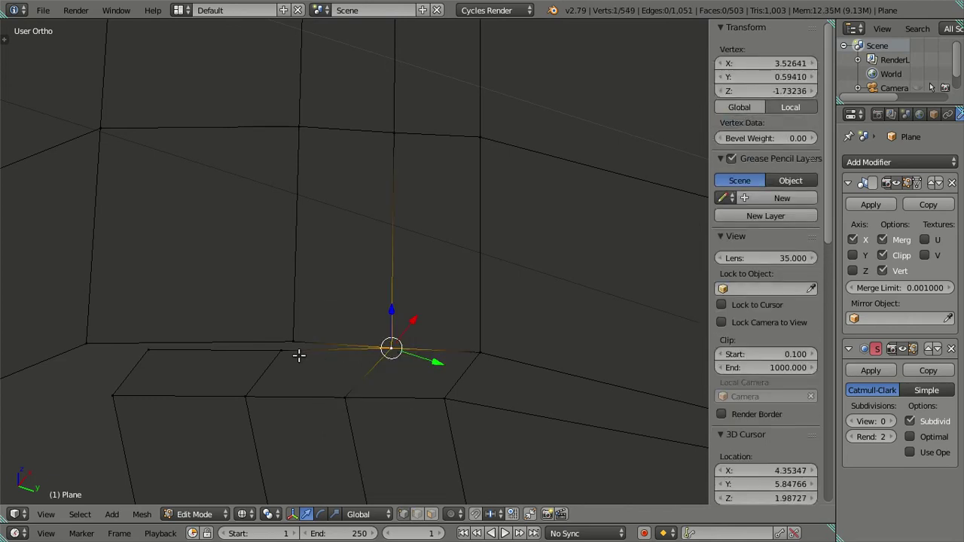
shift+right_click(284, 348)
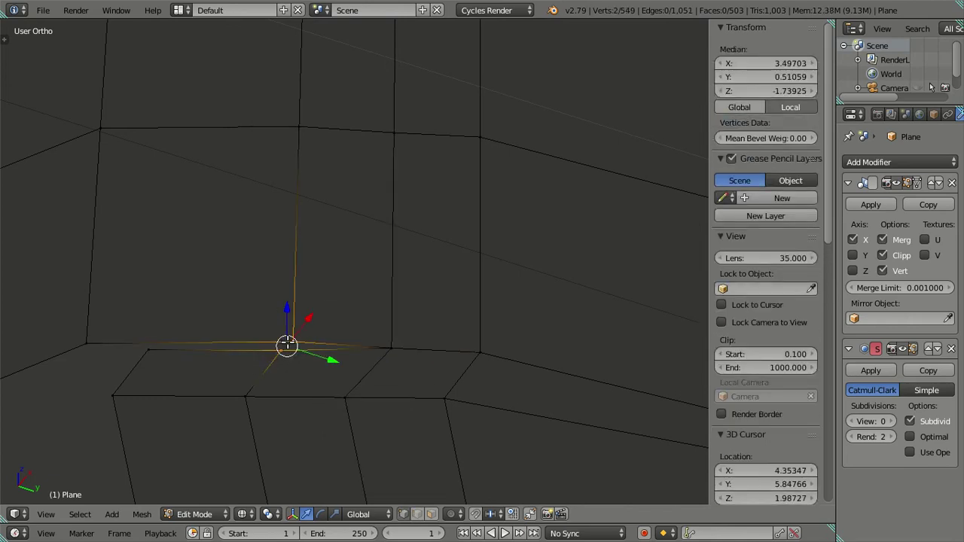
key(ctrl+z)
key(ctrl+z)
key(ctrl+z)
shift+right_click(406, 337)
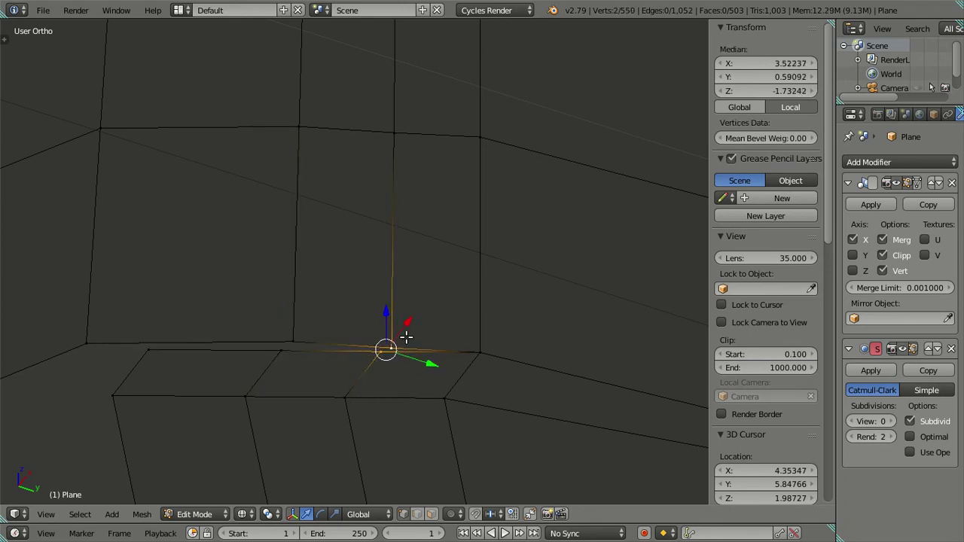
key(alt+m)
click(413, 344)
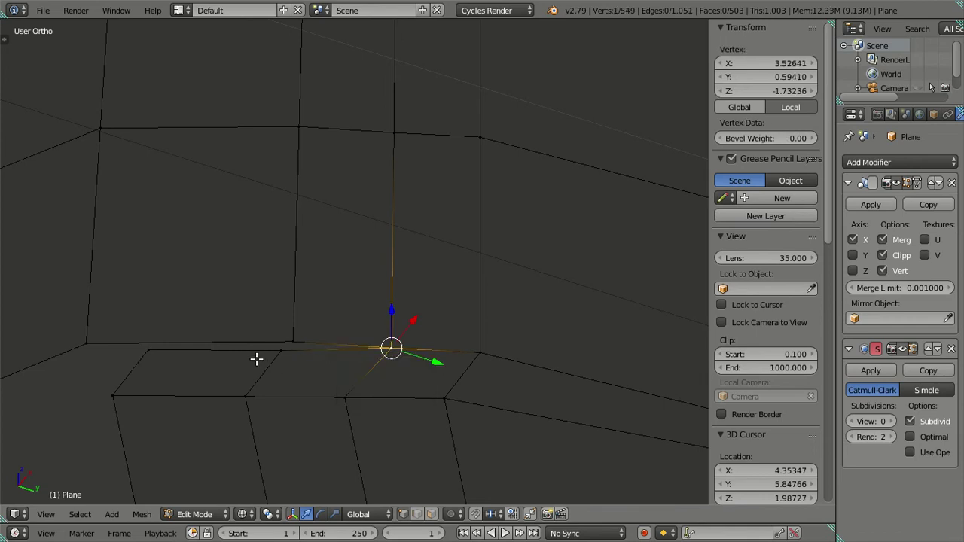
key(alt+m)
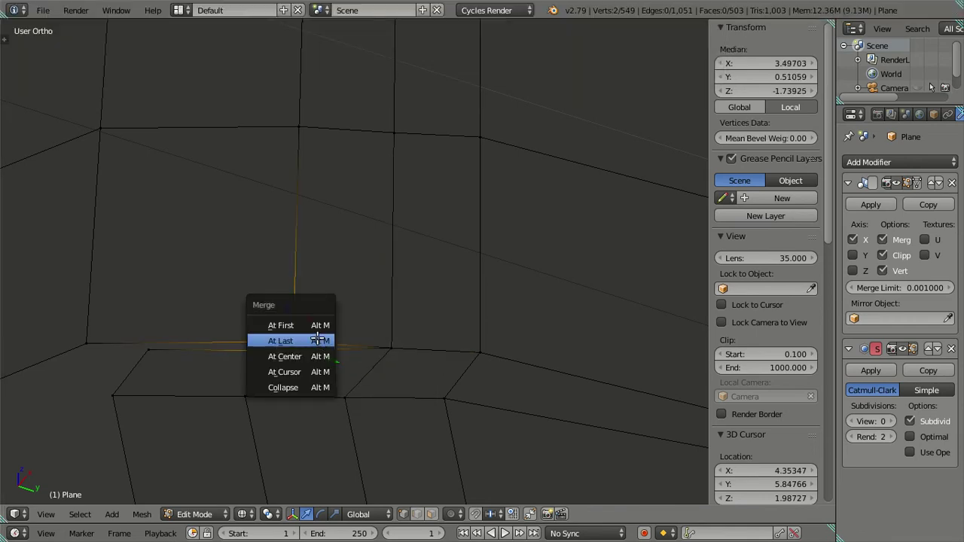
click(297, 337)
Step: Merge the vertex pair near the panel corner At Last
key(a)
mouse_move(260, 363)
middle_down()
mouse_move(233, 348)
mouse_move(399, 352)
mouse_move(358, 347)
middle_up()
click(280, 308)
shift+click(278, 308)
key(alt+m)
click(389, 329)
Step: Review the merged panel from several angles, toggling edit mode and solid display
key(a)
mouse_move(391, 334)
middle_down()
mouse_move(381, 376)
mouse_move(336, 376)
middle_up()
mouse_move(389, 386)
middle_down()
mouse_move(432, 338)
mouse_move(432, 312)
mouse_move(411, 288)
mouse_move(370, 314)
mouse_move(404, 314)
mouse_move(377, 331)
mouse_move(384, 378)
mouse_move(409, 323)
mouse_move(426, 344)
mouse_move(434, 409)
mouse_move(409, 368)
mouse_move(475, 474)
middle_up()
key(Tab)
key(Tab)
key(z)
key(Tab)
Step: In front view, enter Edit Mode and select vertices on the cab's bottom edge
mouse_move(461, 413)
middle_down()
mouse_move(381, 295)
mouse_move(383, 240)
mouse_move(360, 135)
mouse_move(360, 156)
middle_up()
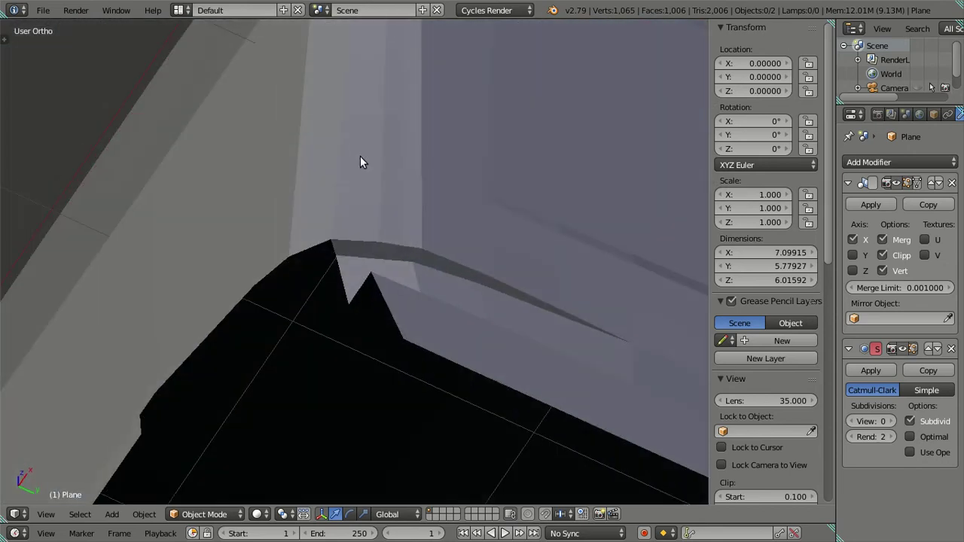
key(KP_1)
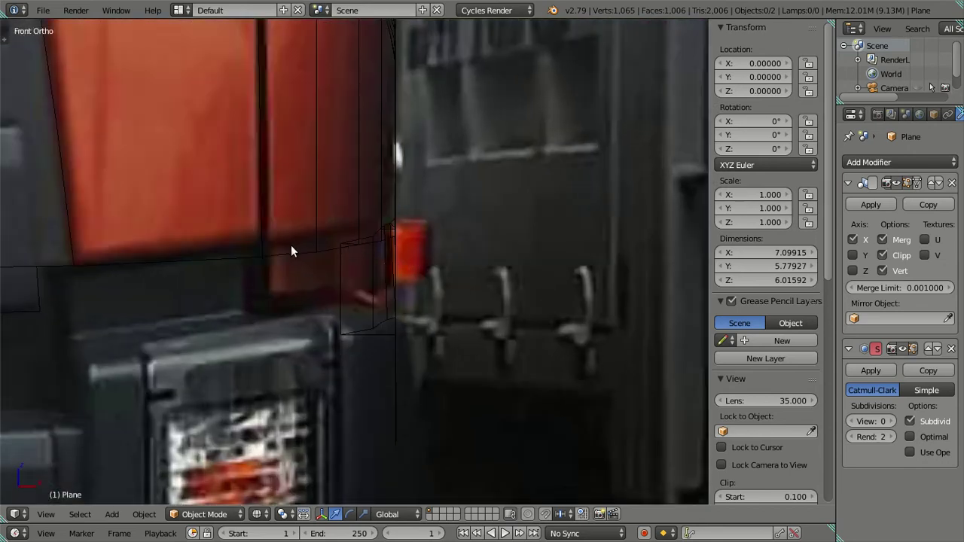
key(Tab)
scroll(338, 324, up, 1)
scroll(355, 366, up, 1)
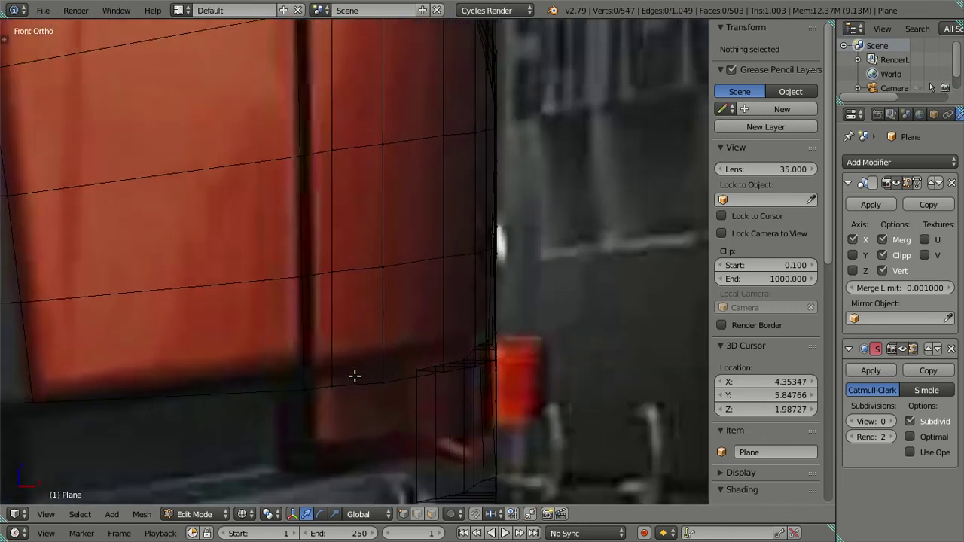
right_click(325, 360)
mouse_move(480, 409)
middle_down()
mouse_move(381, 269)
mouse_move(320, 290)
middle_up()
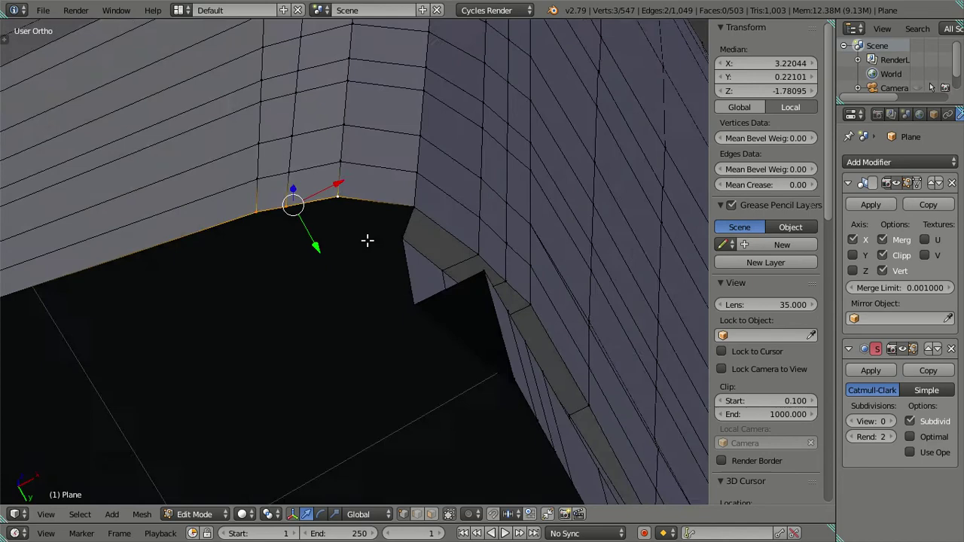
Step: Extrude the bottom edge outward into a two-face strip and select its end vertex
key(e)
right_click(344, 309)
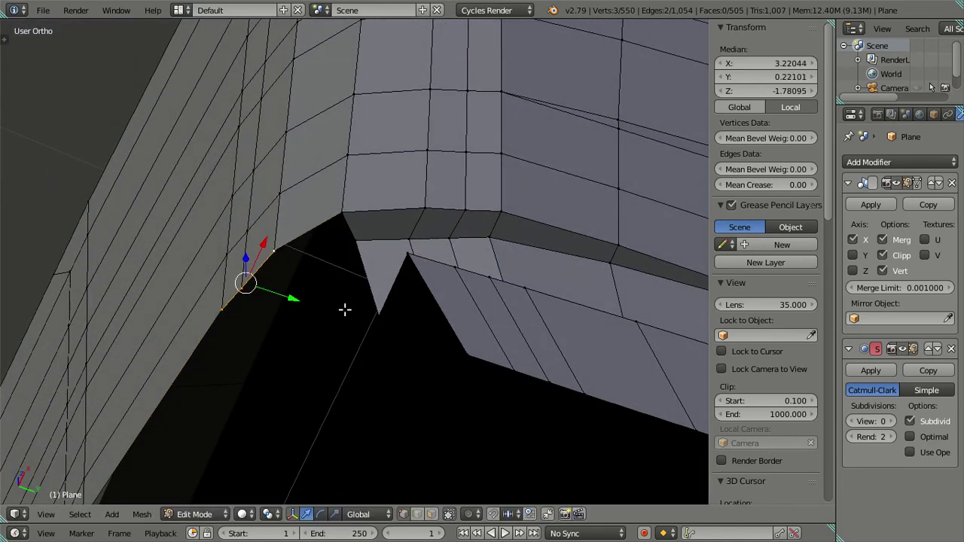
drag(299, 299, 331, 325)
mouse_move(331, 325)
middle_down()
mouse_move(362, 287)
mouse_move(408, 254)
mouse_move(409, 278)
mouse_move(429, 249)
mouse_move(342, 319)
middle_up()
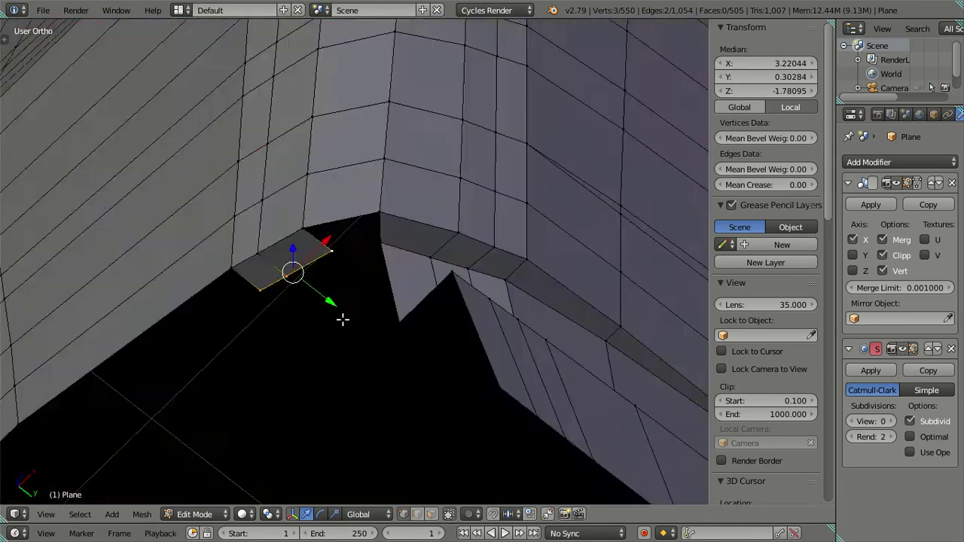
scroll(342, 318, up, 3)
mouse_move(330, 415)
middle_down()
mouse_move(439, 301)
mouse_move(405, 224)
mouse_move(452, 203)
middle_up()
right_click(383, 234)
Step: Slide the strip's end vertex inward along X and pick the corner vertex
key(g)
key(x)
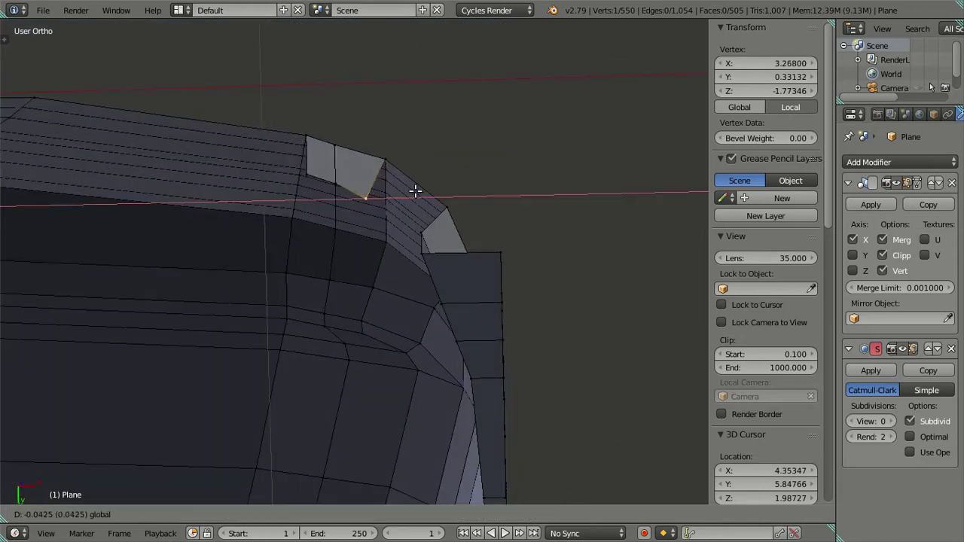
click(392, 204)
shift+right_click(339, 181)
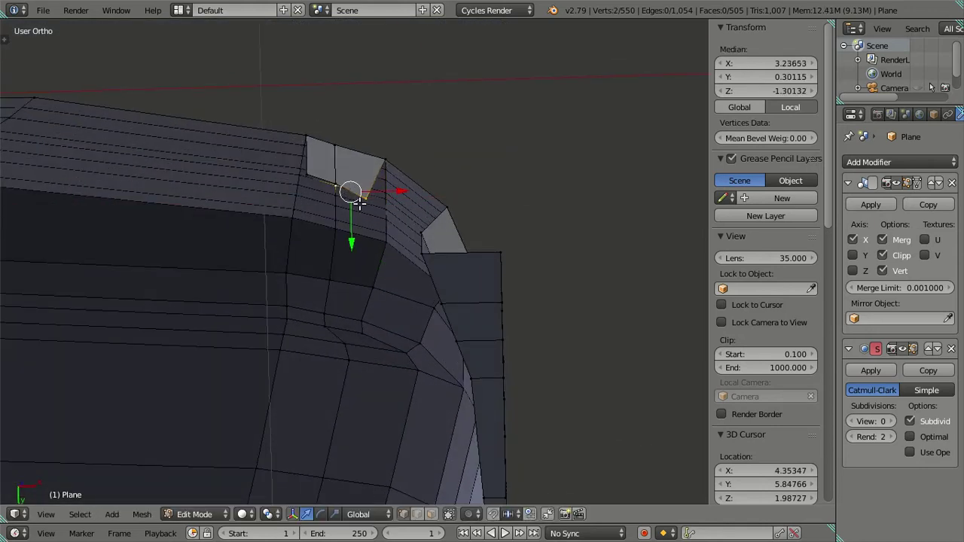
mouse_move(392, 188)
middle_down()
mouse_move(362, 229)
mouse_move(367, 323)
middle_up()
right_click(363, 210)
Step: From the bottom view, reposition the corner vertex along Y
key(ctrl+KP_7)
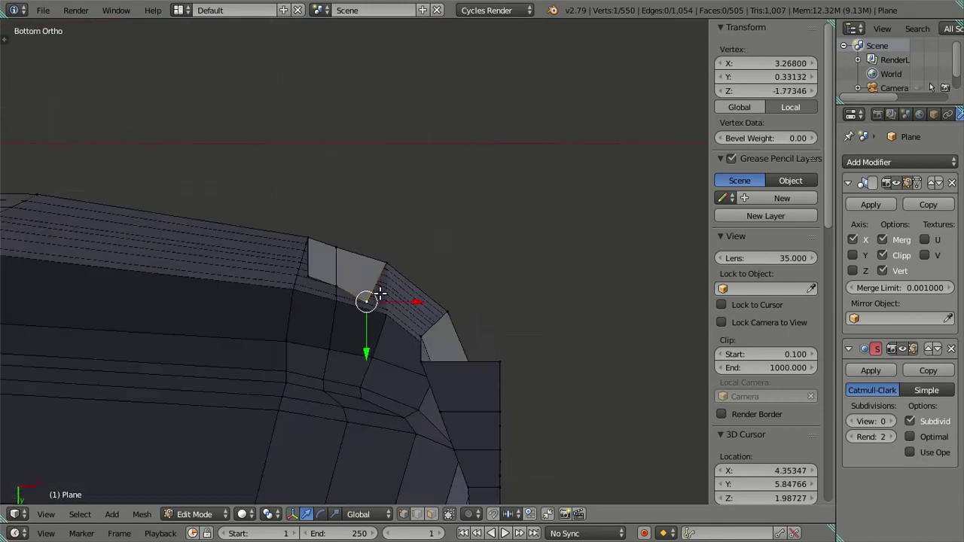
scroll(382, 263, up, 2)
key(g)
click(331, 278)
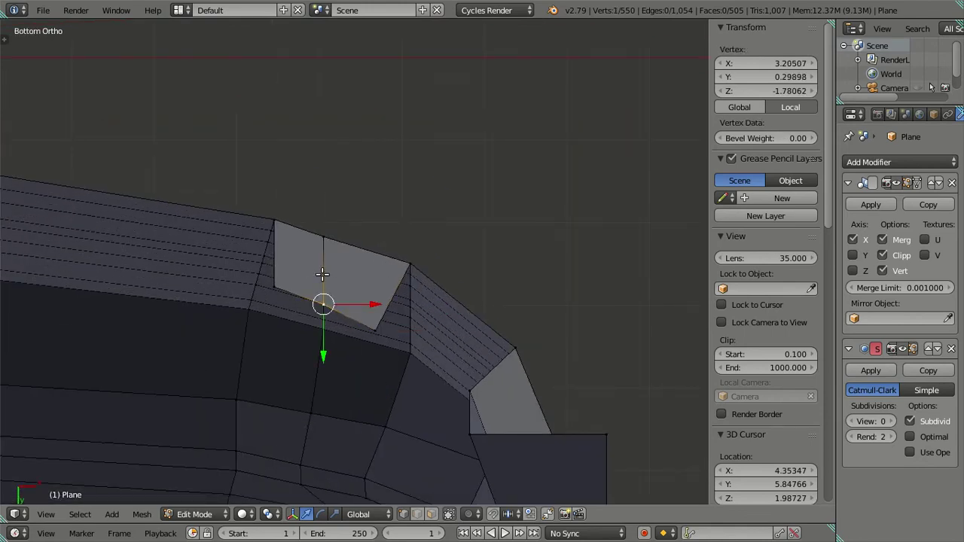
key(ctrl+z)
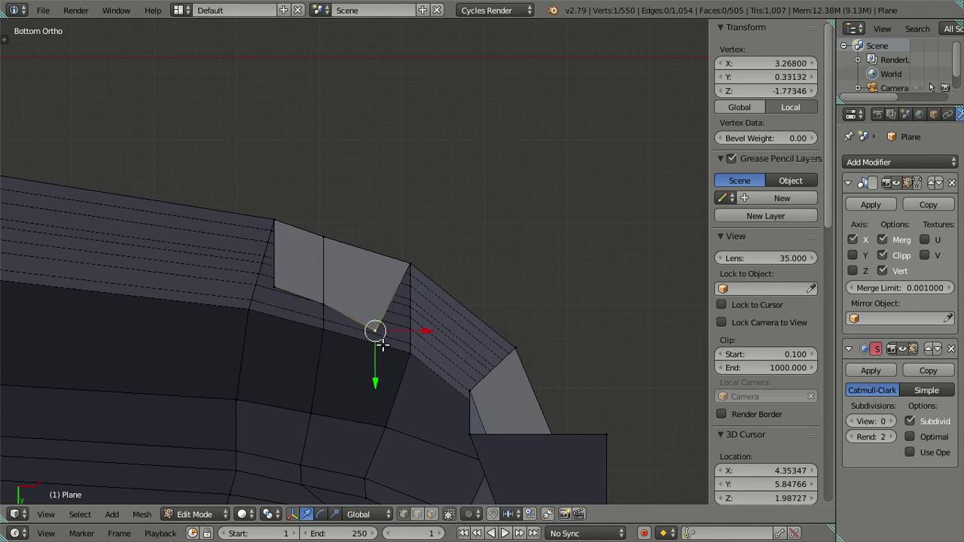
key(g)
key(y)
click(376, 362)
key(g)
key(y)
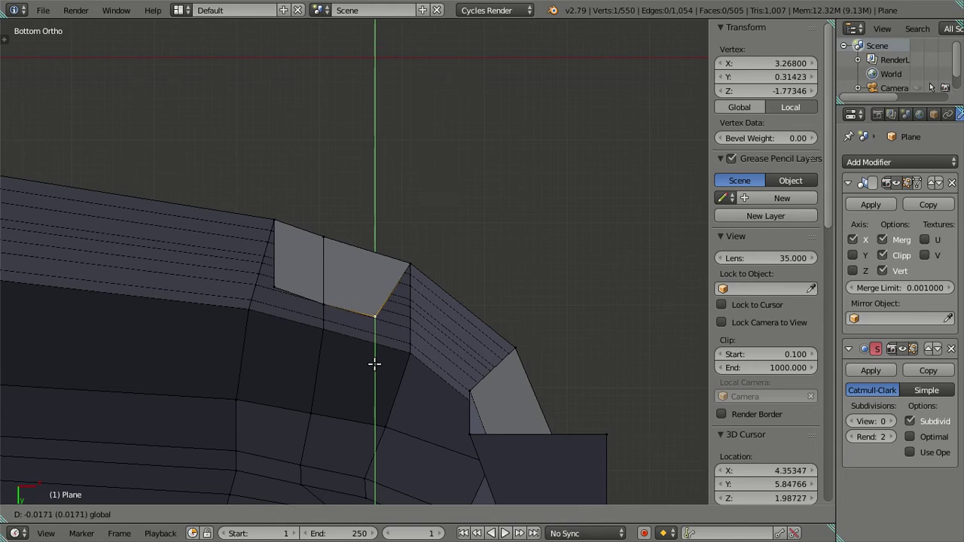
click(375, 363)
Step: Move the other corner vertex along Y and fill the gap with a new face
right_click(332, 293)
key(g)
key(y)
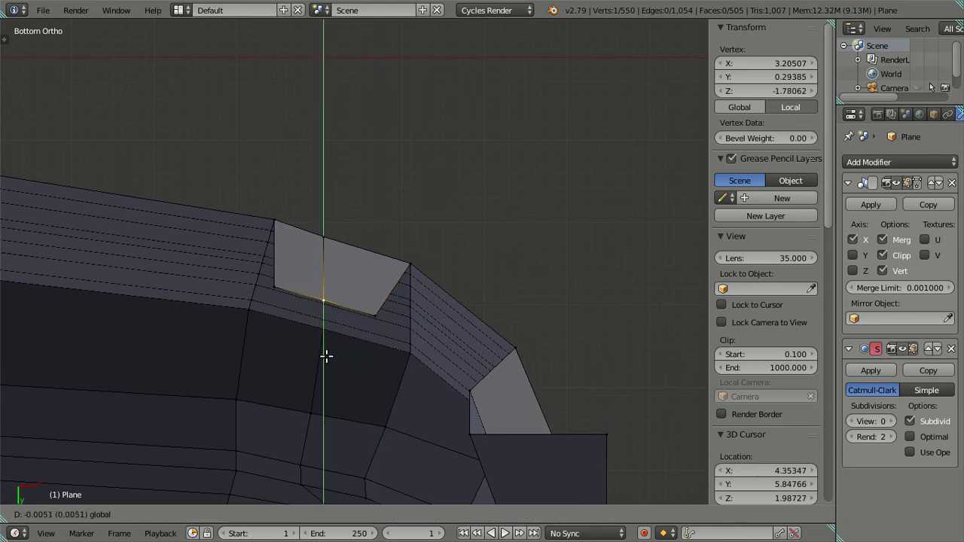
click(325, 354)
right_click(376, 317)
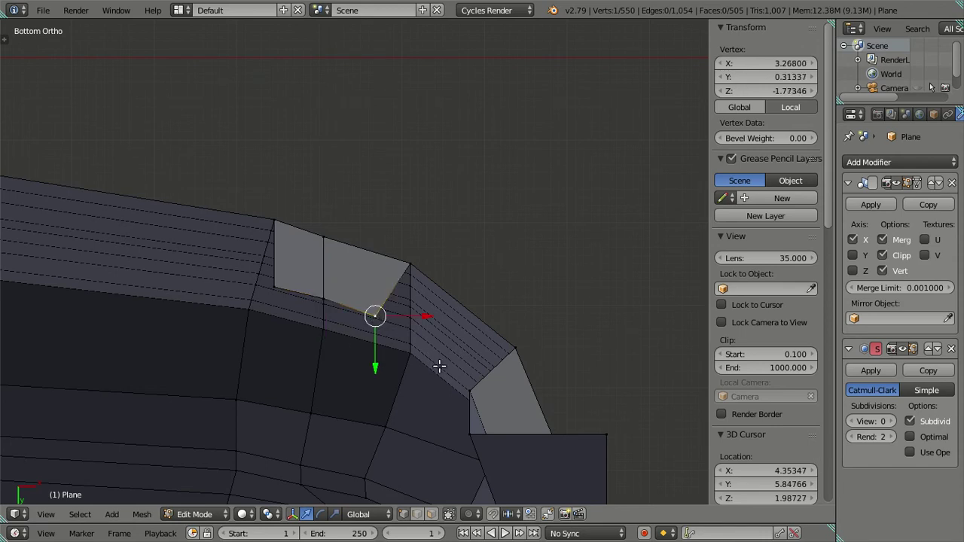
ctrl+right_click(472, 387)
key(f)
key(a)
mouse_move(471, 387)
middle_down()
mouse_move(445, 338)
mouse_move(417, 383)
mouse_move(422, 338)
mouse_move(392, 319)
middle_up()
key(Tab)
mouse_move(363, 282)
middle_down()
mouse_move(426, 340)
mouse_move(396, 389)
mouse_move(276, 354)
mouse_move(248, 381)
mouse_move(419, 368)
middle_up()
Step: Enter Edit Mode at the lower front corner and adjust a panel corner vertex's Z height
key(KP_1)
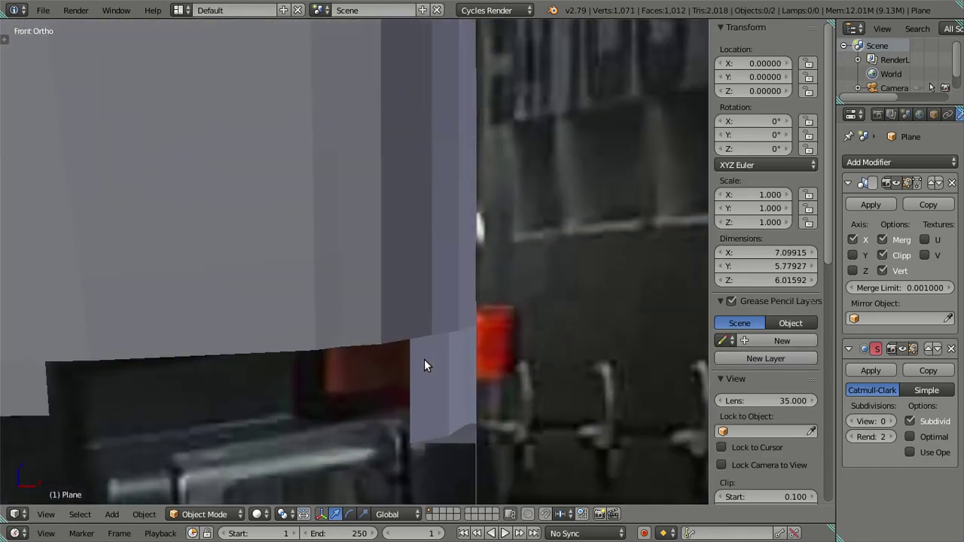
key(z)
key(KP_3)
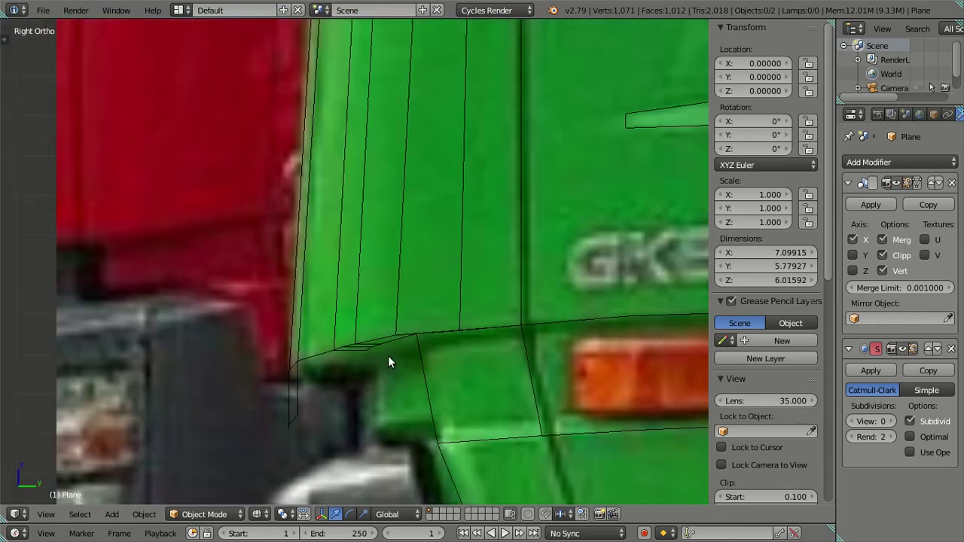
key(z)
mouse_move(387, 376)
middle_down()
mouse_move(387, 331)
mouse_move(462, 303)
middle_up()
key(Tab)
alt+right_click(346, 341)
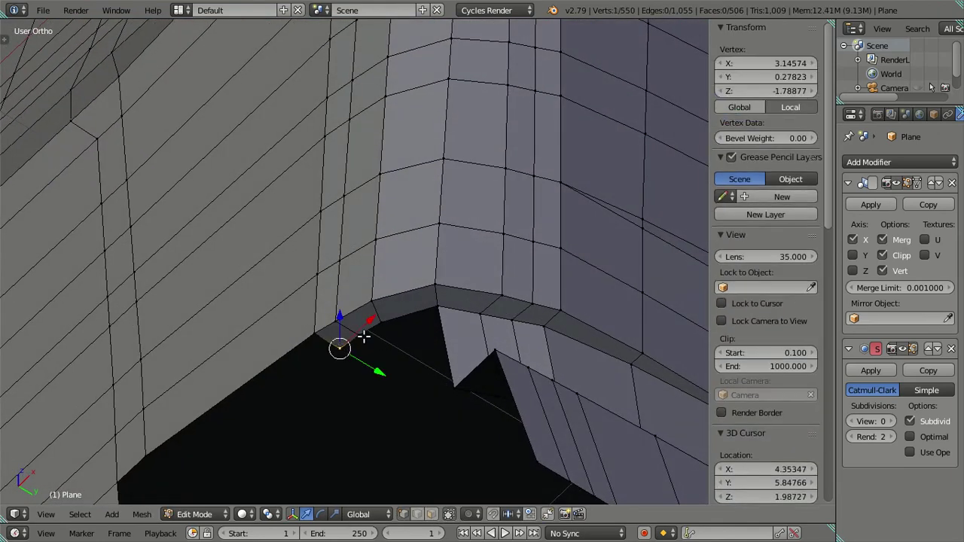
middle_drag(382, 329, 392, 478)
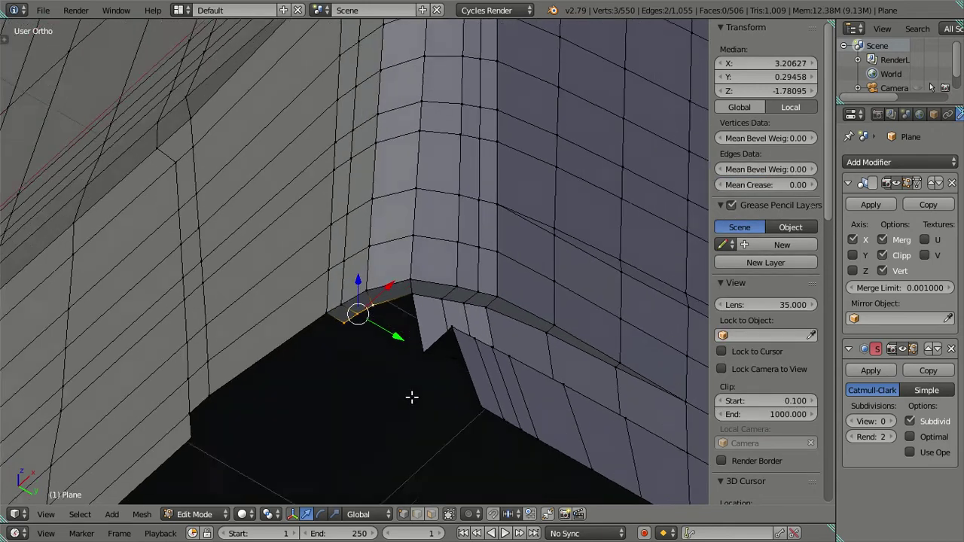
right_click(423, 387)
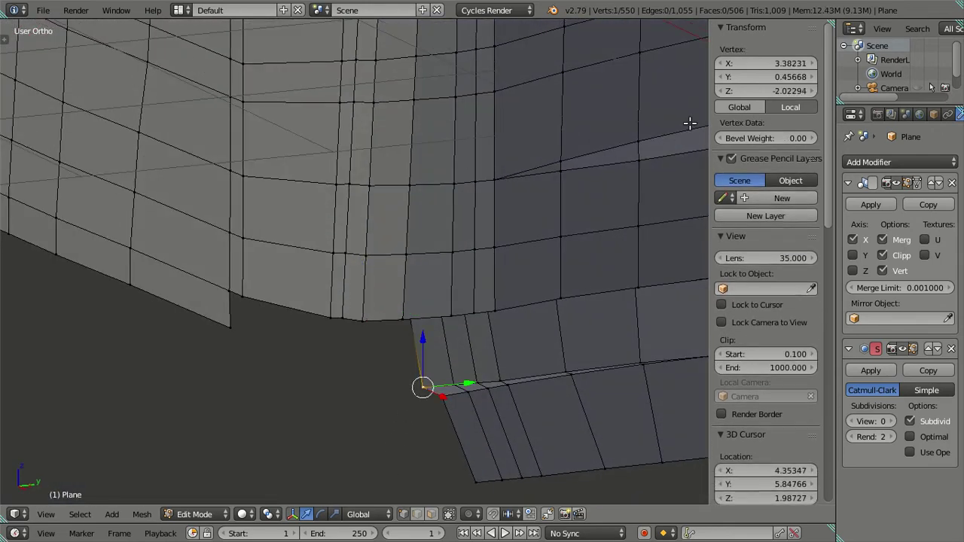
click(746, 93)
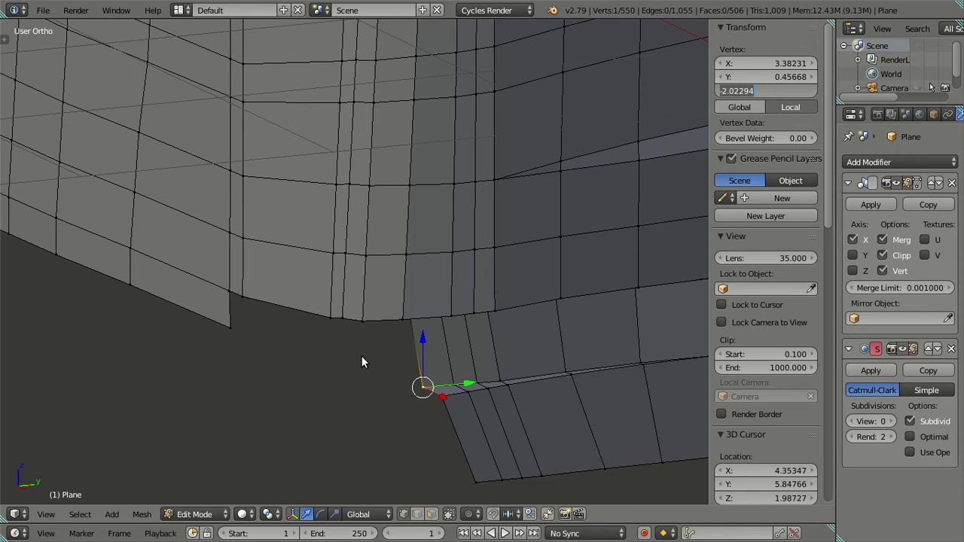
key(Return)
Step: Extrude the panel's bottom edge and lower it to Z -2.02294 in the N panel
middle_drag(357, 351, 354, 332)
alt+right_click(354, 329)
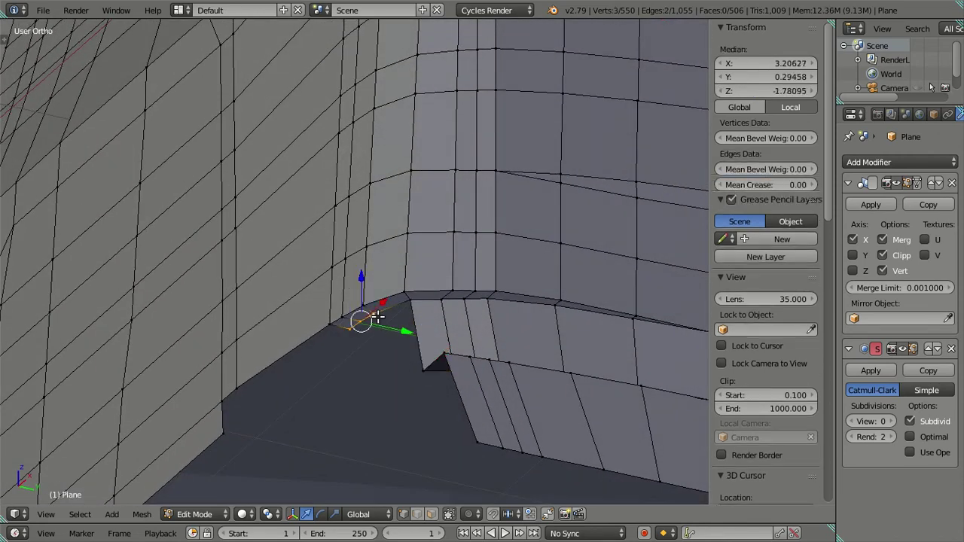
key(e)
right_click(441, 413)
drag(763, 90, 749, 91)
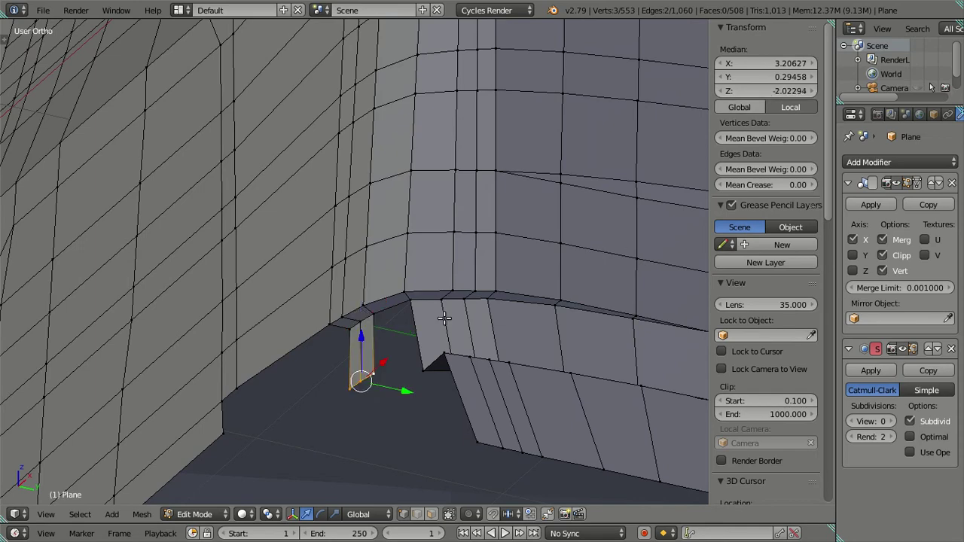
mouse_move(361, 369)
middle_down()
mouse_move(367, 401)
mouse_move(344, 415)
mouse_move(398, 376)
mouse_move(488, 345)
mouse_move(457, 389)
mouse_move(400, 409)
middle_up()
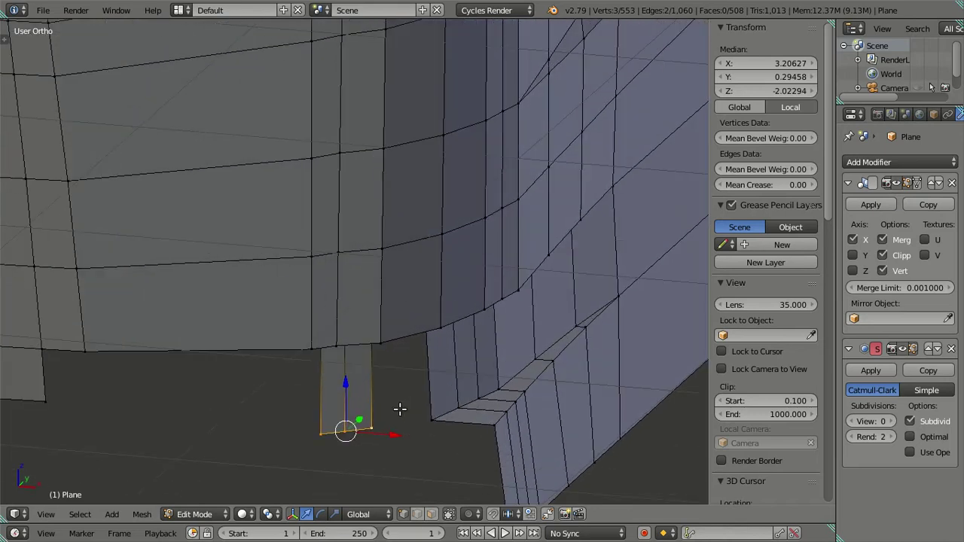
Step: Shift the new panel's lower-left vertex into place and cap the open loop with a face
right_click(320, 435)
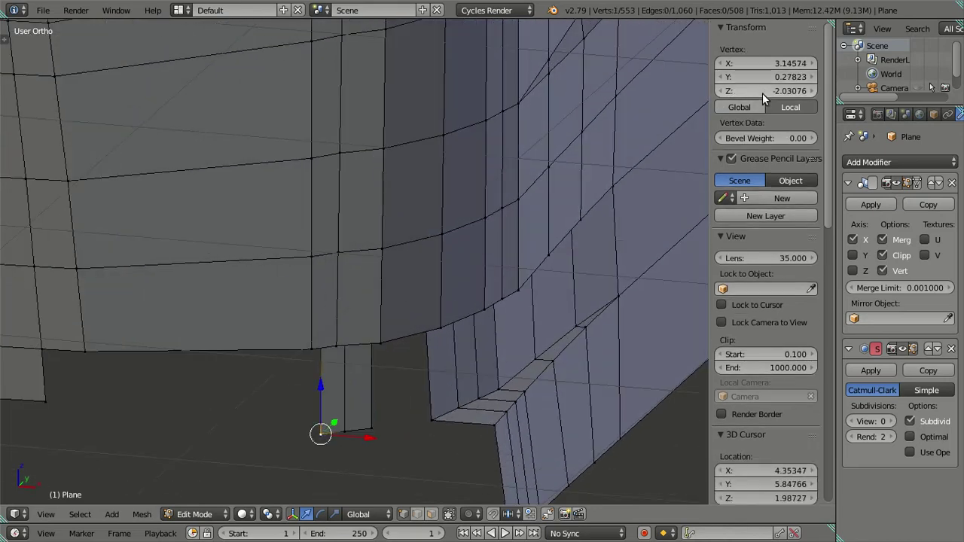
key(g)
click(592, 198)
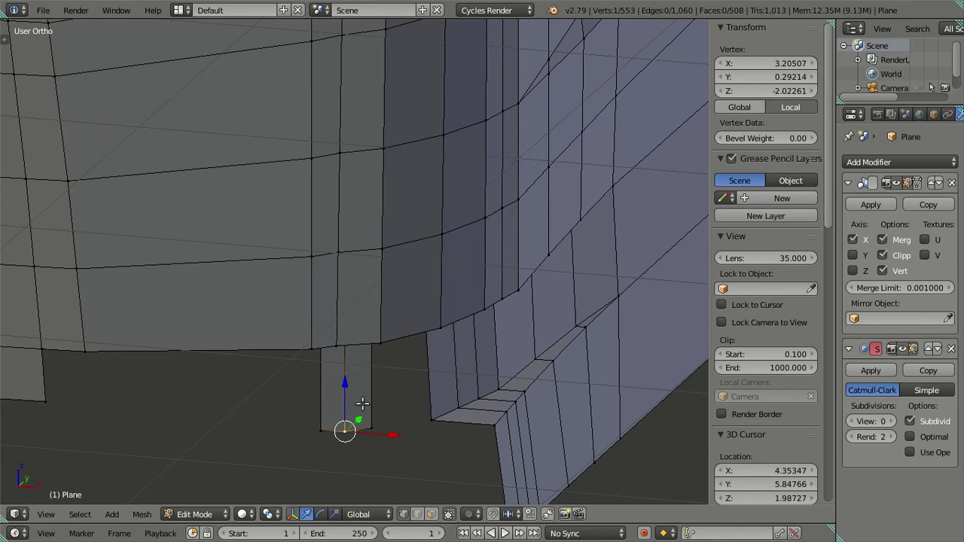
key(g)
click(612, 222)
alt+right_click(432, 418)
key(f)
key(a)
mouse_move(438, 430)
middle_down()
mouse_move(387, 376)
mouse_move(402, 329)
mouse_move(438, 348)
mouse_move(434, 463)
mouse_move(421, 417)
mouse_move(469, 458)
mouse_move(460, 313)
mouse_move(405, 241)
mouse_move(339, 271)
mouse_move(335, 333)
middle_up()
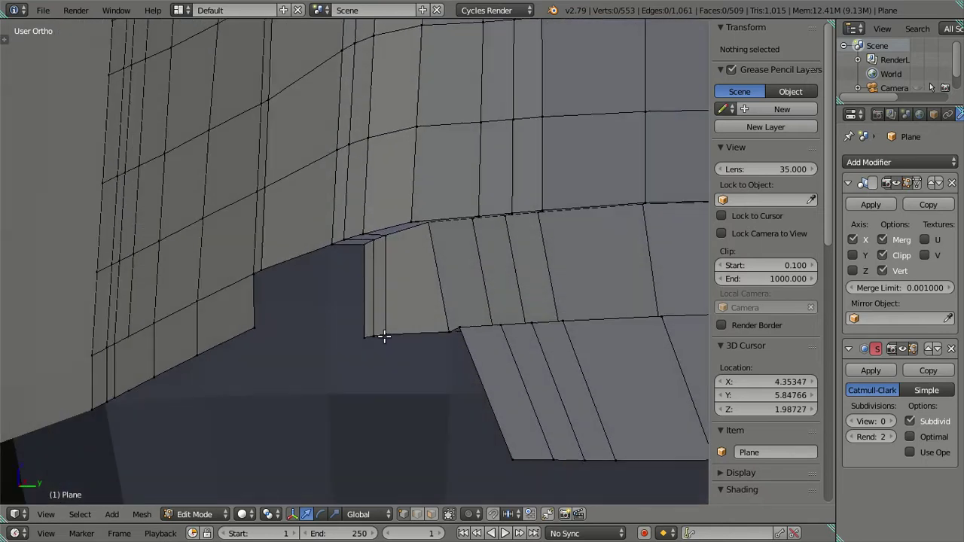
Step: In the right side view, slide the short vertical corner edges along Y to line up with the door edge
alt+right_click(362, 336)
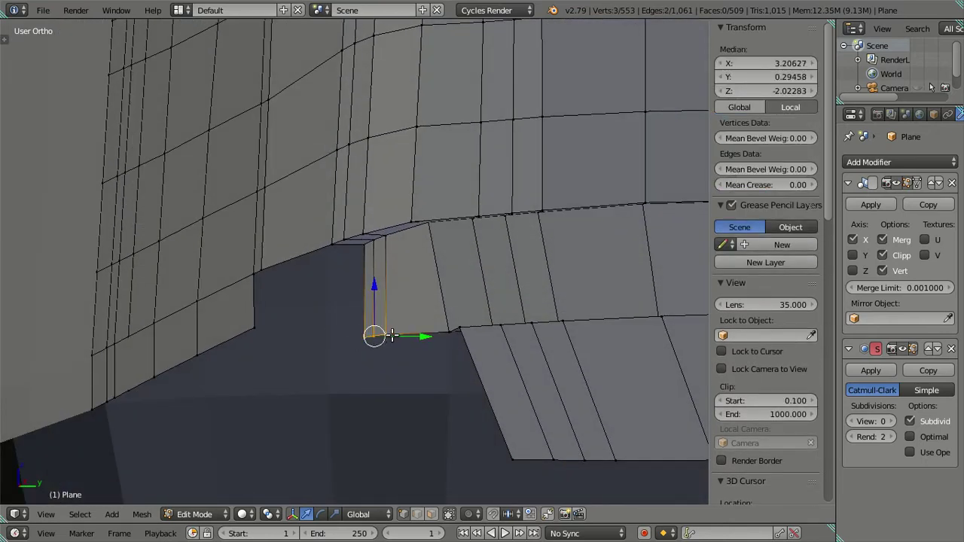
key(KP_3)
key(g)
key(y)
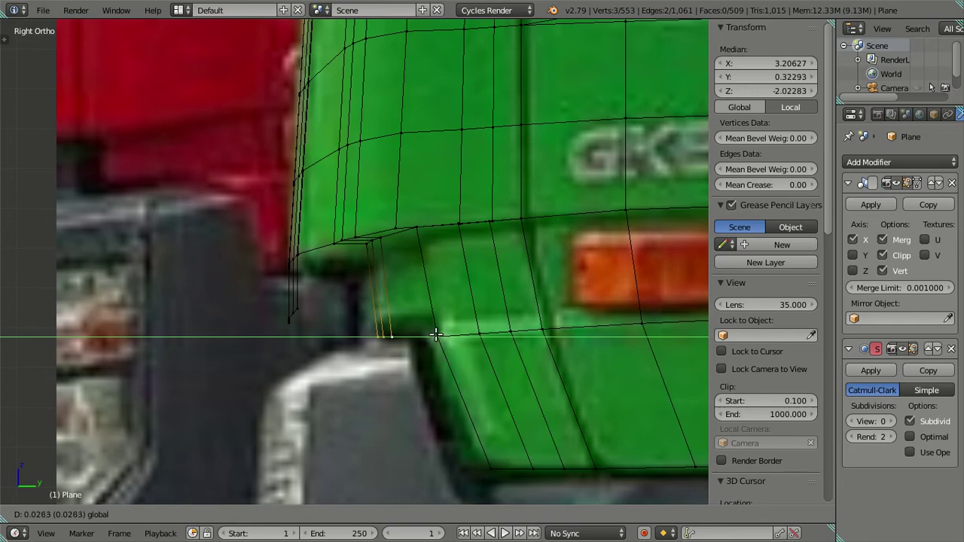
click(439, 335)
key(a)
Step: Orbit around the cab in Object and Edit Mode to inspect the closed corner panel
key(KP_4)
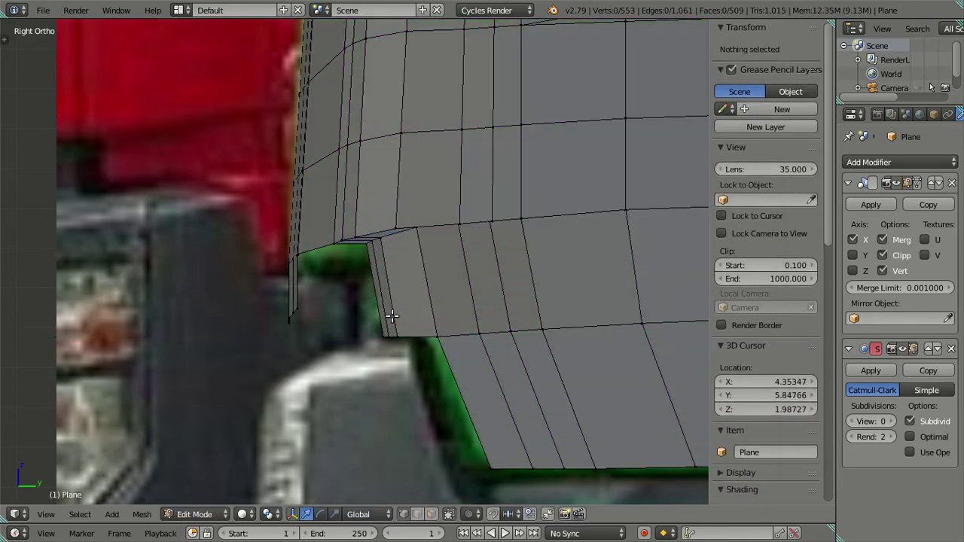
key(KP_4)
mouse_move(389, 323)
middle_down()
mouse_move(459, 194)
mouse_move(490, 271)
mouse_move(392, 254)
mouse_move(366, 268)
mouse_move(398, 318)
mouse_move(402, 276)
mouse_move(495, 316)
mouse_move(418, 246)
middle_up()
key(Tab)
mouse_move(385, 277)
middle_down()
mouse_move(304, 273)
mouse_move(329, 362)
mouse_move(320, 381)
middle_up()
key(Tab)
mouse_move(271, 354)
middle_down()
mouse_move(351, 323)
mouse_move(295, 324)
mouse_move(230, 306)
mouse_move(224, 324)
middle_up()
mouse_move(481, 335)
middle_down()
mouse_move(384, 399)
mouse_move(456, 318)
mouse_move(489, 311)
middle_up()
Step: In front view, shift a vertical grille edge loop to the right along X
key(KP_1)
scroll(350, 383, up, 3)
middle_drag(350, 384, 486, 262)
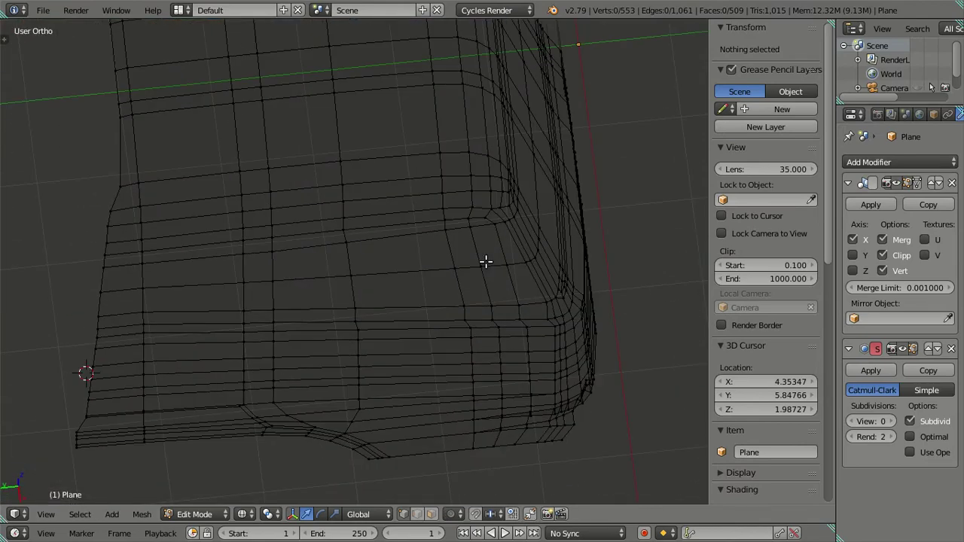
key(KP_1)
scroll(318, 362, up, 2)
scroll(461, 236, up, 2)
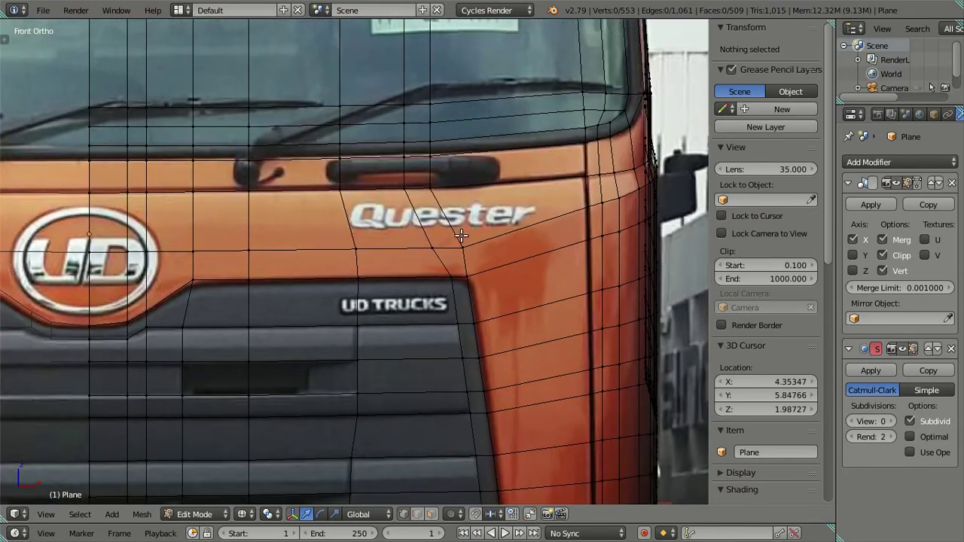
scroll(437, 151, up, 2)
scroll(437, 152, up, 1)
scroll(375, 202, up, 1)
scroll(371, 226, up, 1)
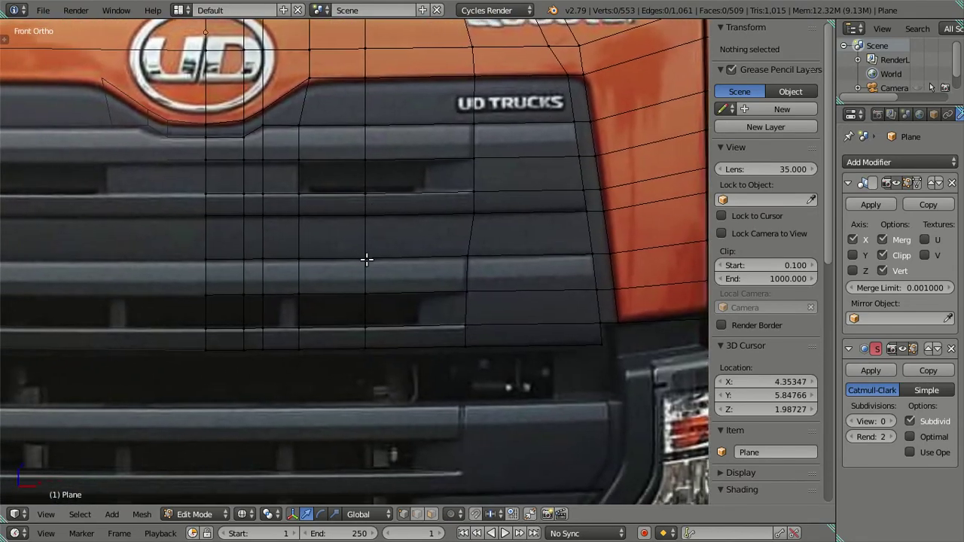
scroll(348, 273, up, 1)
scroll(428, 389, down, 1)
scroll(405, 353, down, 1)
scroll(405, 355, up, 1)
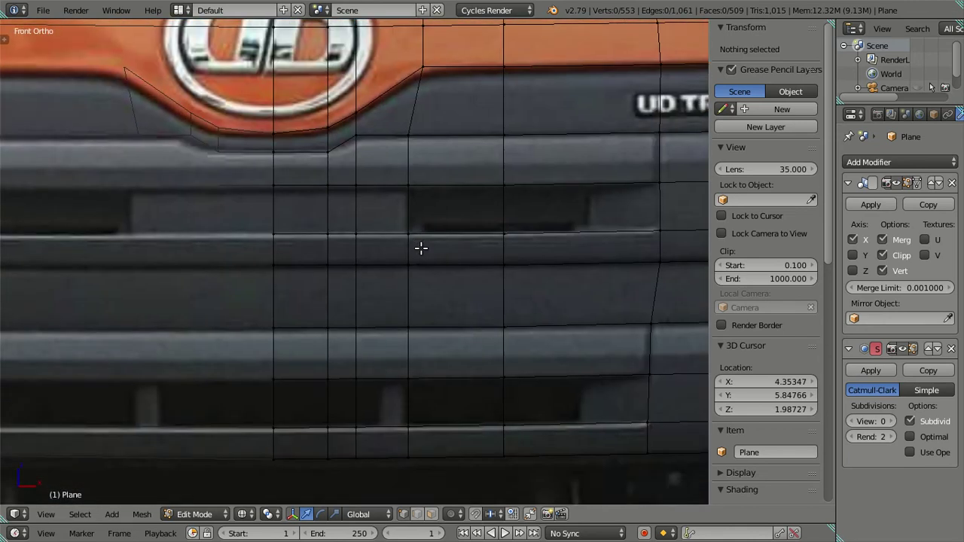
scroll(422, 249, up, 1)
scroll(401, 278, up, 1)
right_click(367, 189)
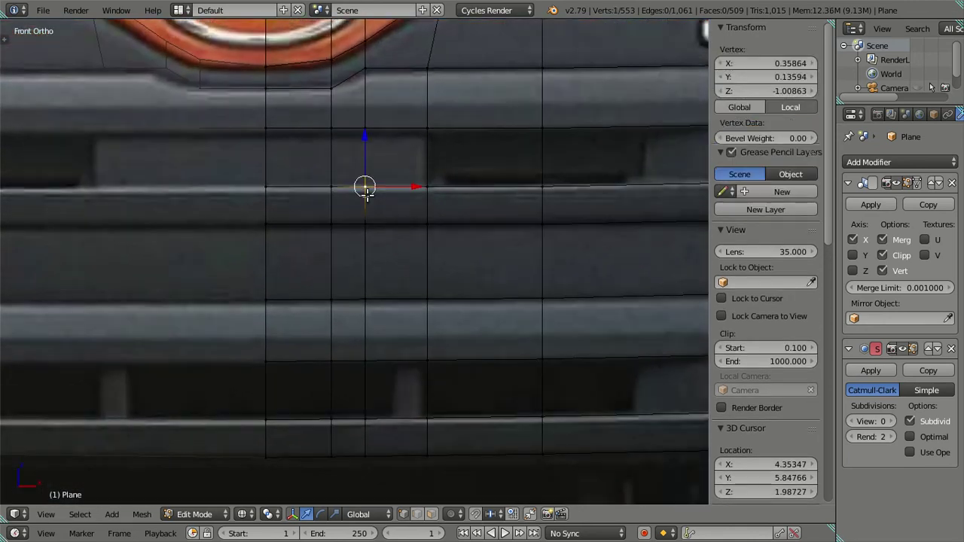
alt+right_click(360, 448)
key(g)
key(x)
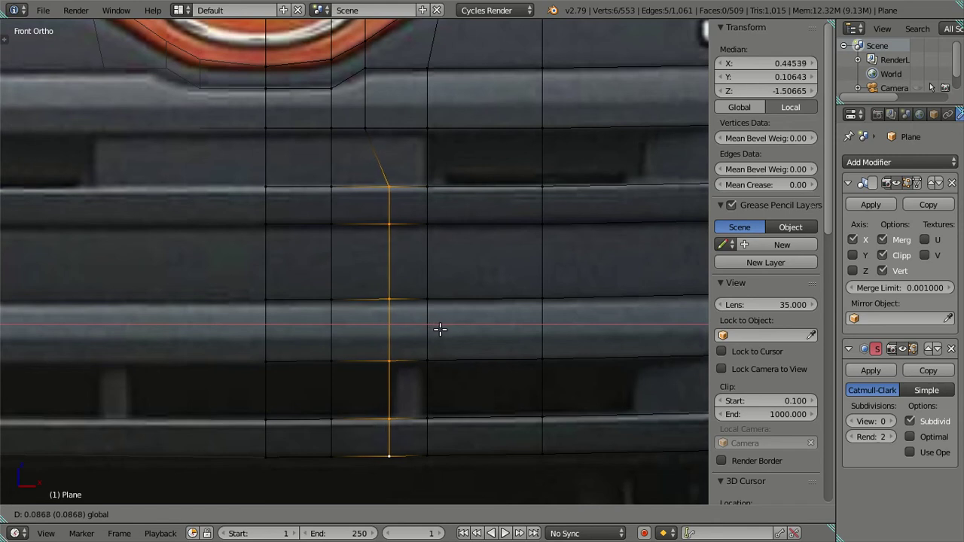
click(439, 327)
key(a)
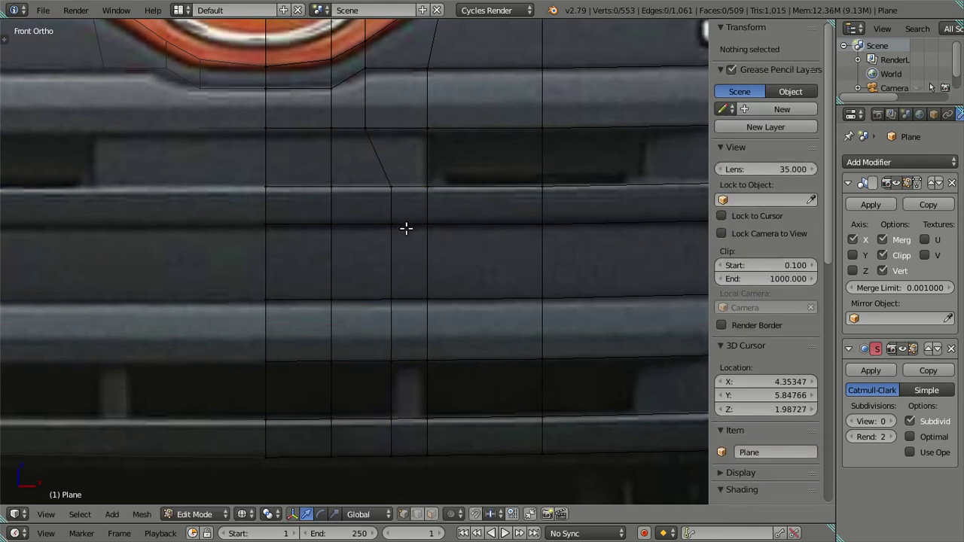
Step: Add a vertical loop cut through the grille beside the UD TRUCKS badge
shift+middle_drag(450, 208, 286, 243)
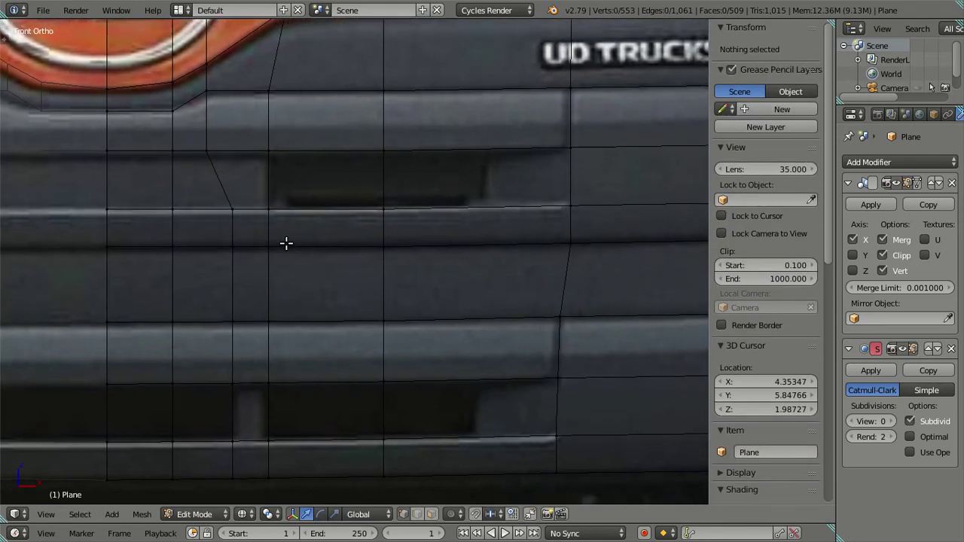
scroll(498, 280, down, 3)
scroll(452, 256, down, 1)
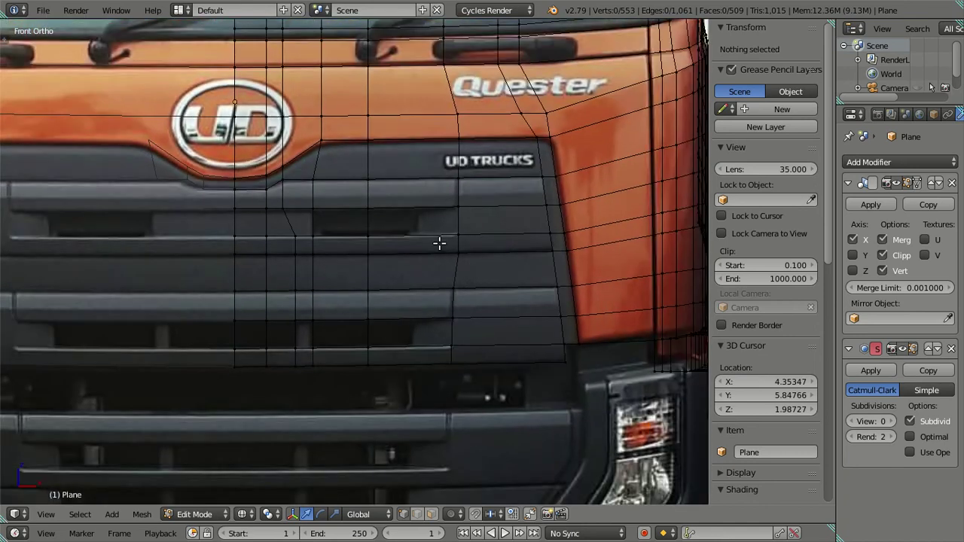
scroll(441, 243, down, 1)
key(ctrl+r)
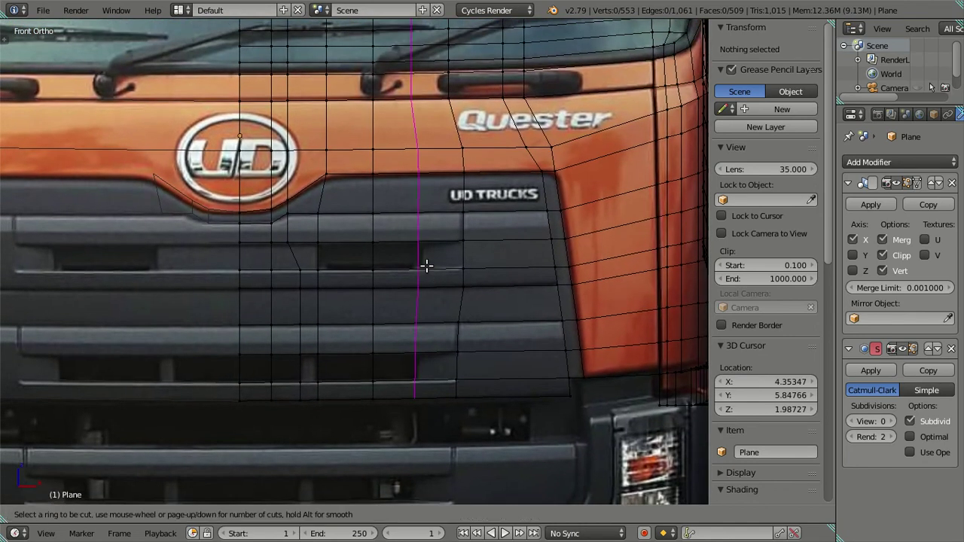
click(426, 266)
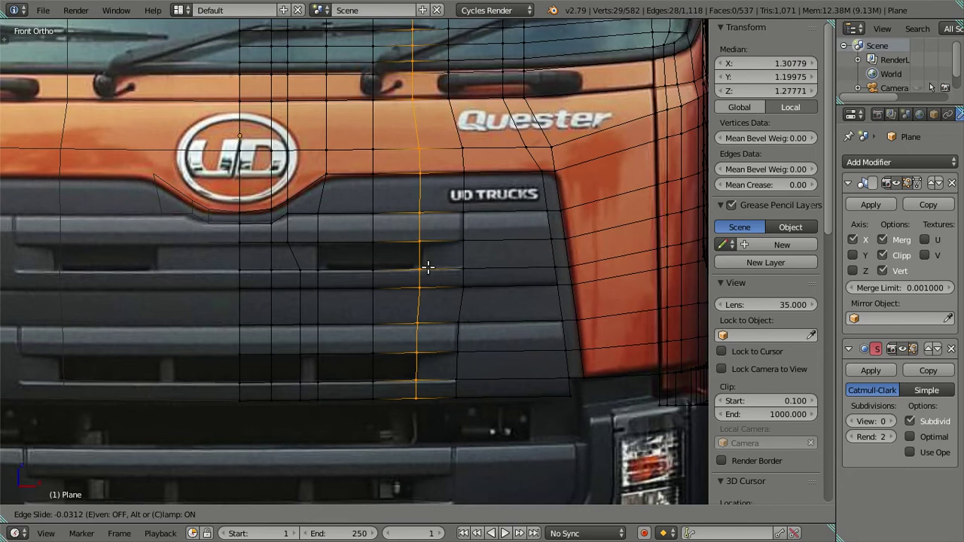
click(432, 273)
scroll(527, 290, up, 3)
key(a)
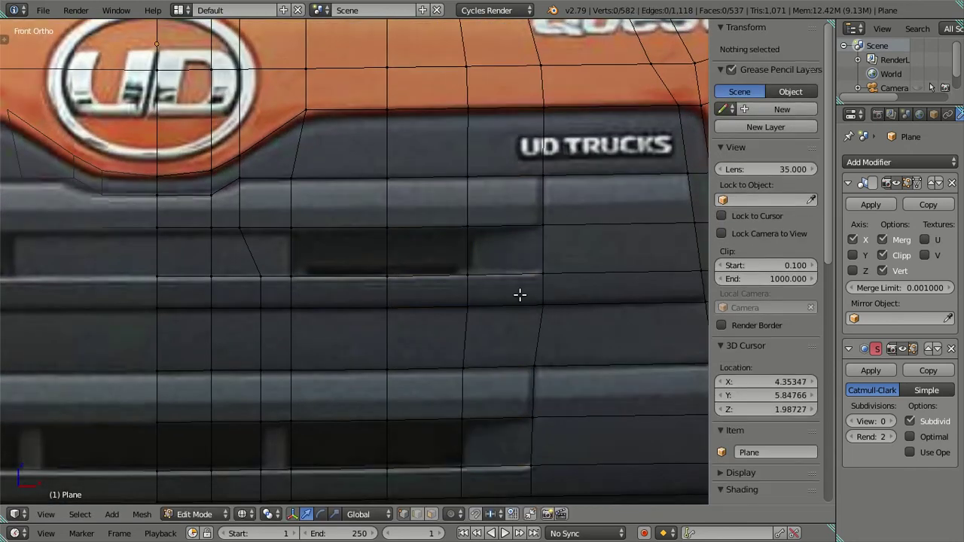
Step: Nudge the new vertical loop along X, then preview the mesh in solid shading
scroll(520, 295, down, 3)
scroll(505, 286, up, 1)
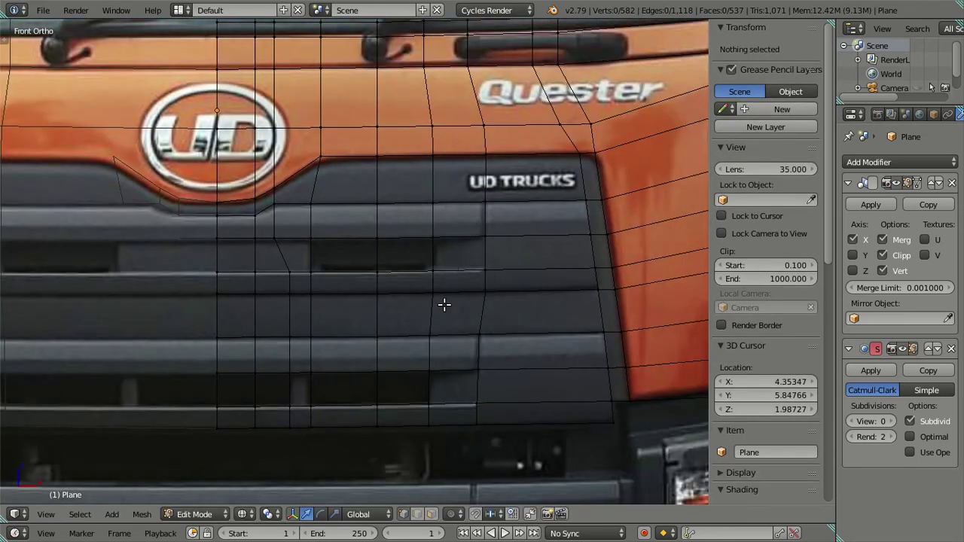
scroll(444, 305, up, 1)
scroll(447, 340, down, 2)
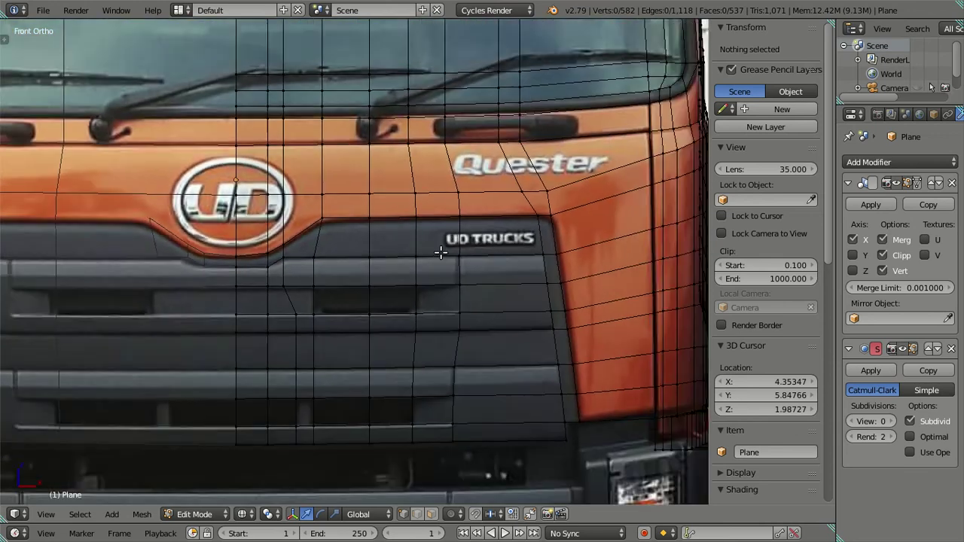
right_click(414, 194)
alt+click(422, 329)
scroll(470, 295, up, 2)
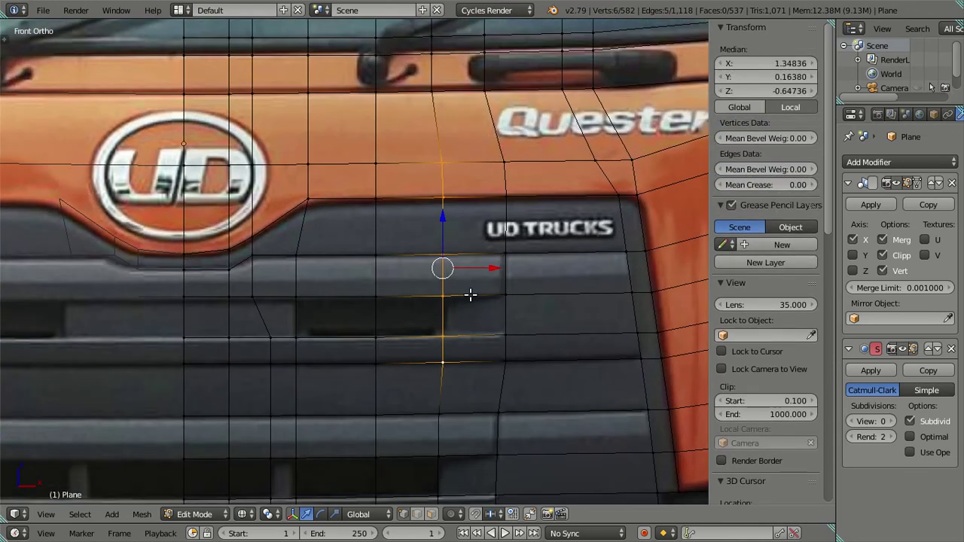
drag(488, 268, 490, 265)
key(ctrl+z)
key(a)
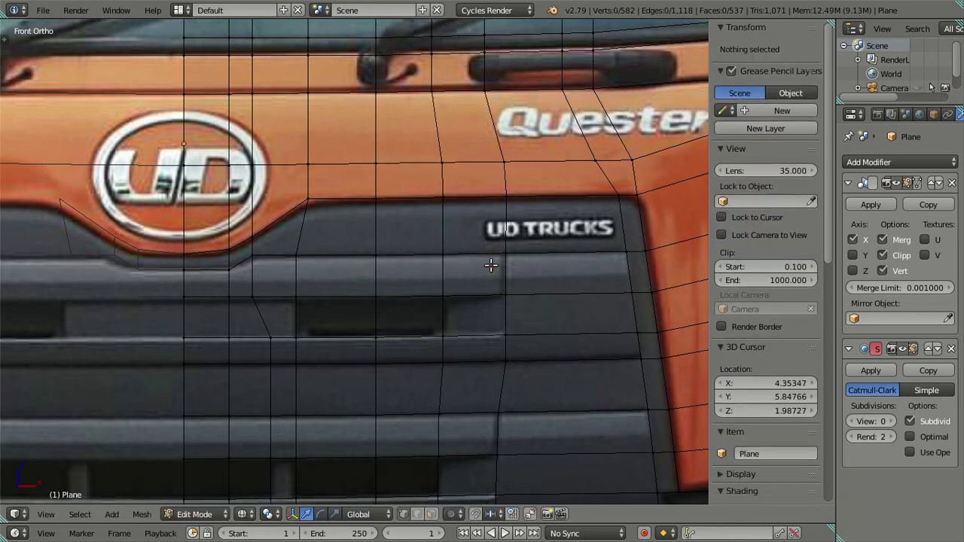
scroll(435, 360, down, 2)
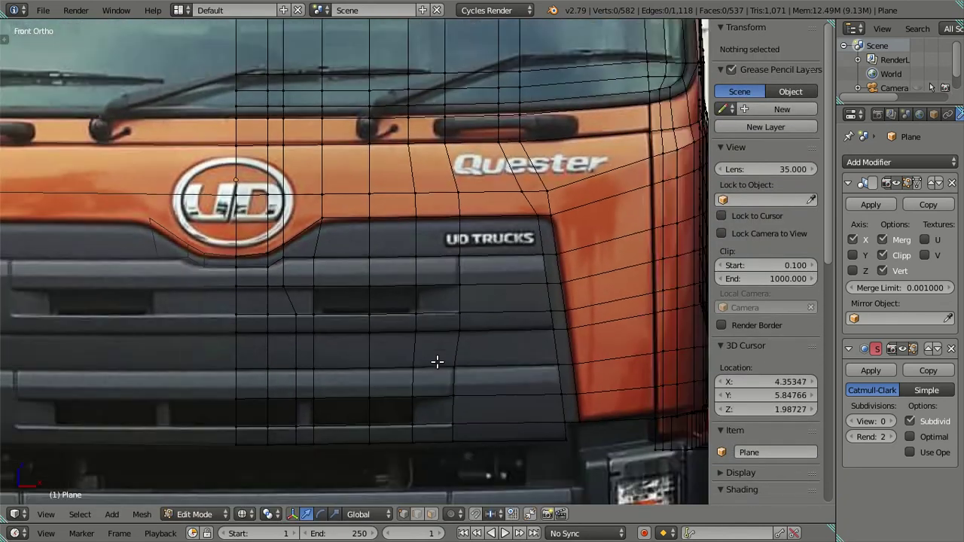
key(z)
key(z)
scroll(461, 130, down, 2)
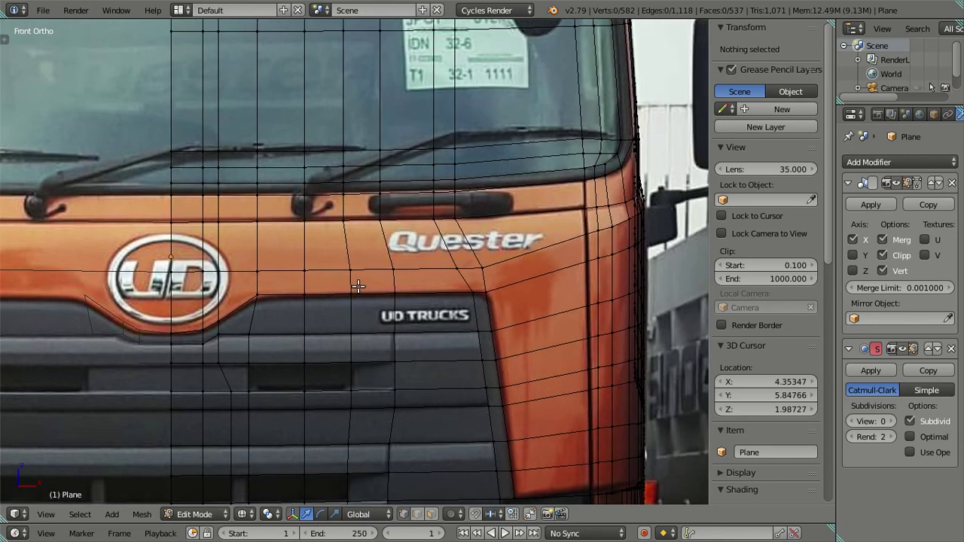
Step: Preview the cab in solid shading in Object Mode at subdivision level 2
middle_drag(494, 283, 369, 271)
key(z)
scroll(365, 275, down, 3)
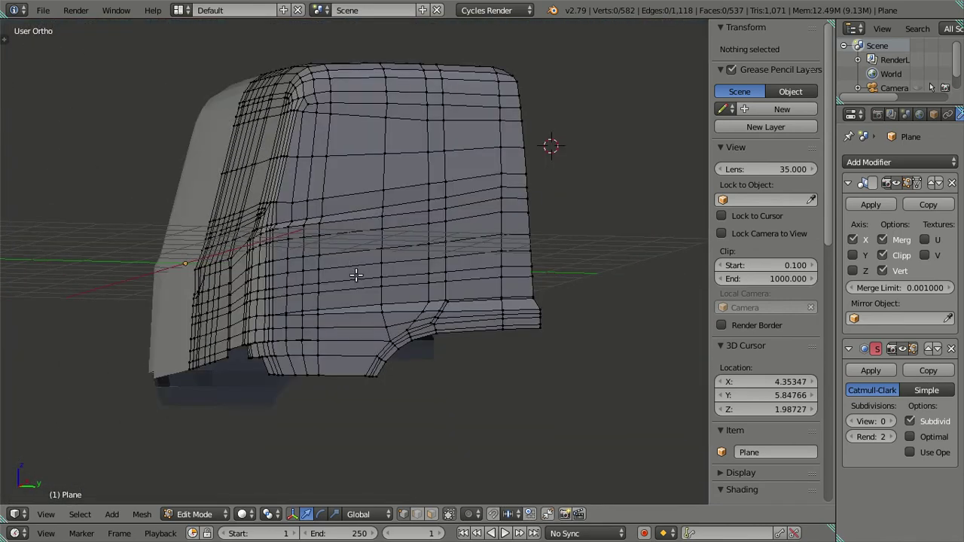
scroll(355, 273, up, 3)
key(Tab)
click(892, 421)
click(892, 421)
mouse_move(406, 323)
middle_down()
mouse_move(368, 325)
mouse_move(385, 271)
mouse_move(429, 301)
mouse_move(382, 247)
mouse_move(338, 263)
mouse_move(318, 317)
mouse_move(376, 336)
mouse_move(417, 323)
mouse_move(436, 305)
mouse_move(427, 286)
mouse_move(299, 297)
mouse_move(321, 291)
middle_up()
Step: In side view, set the Subdivision viewport level to 0 and zoom into the lower door in Edit Mode
key(KP_3)
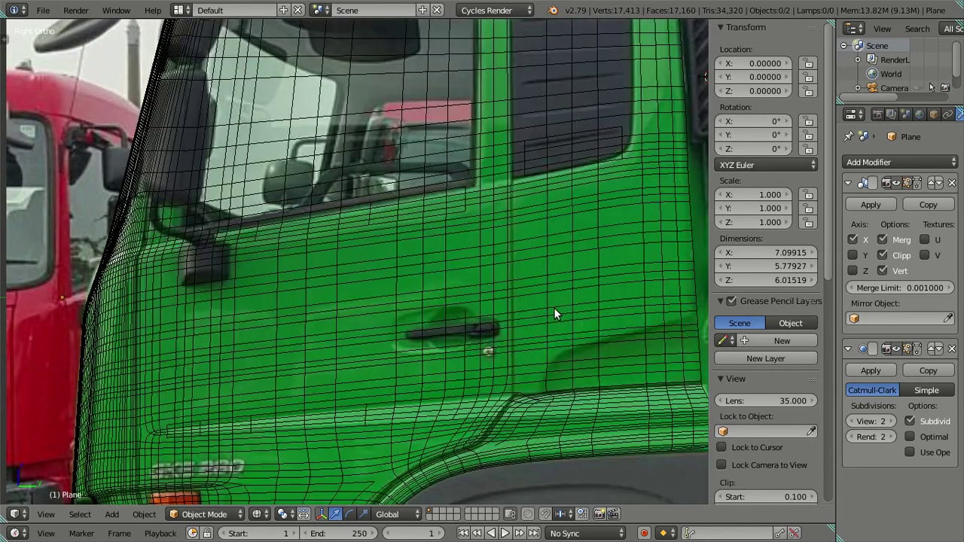
double_click(849, 420)
scroll(515, 372, up, 3)
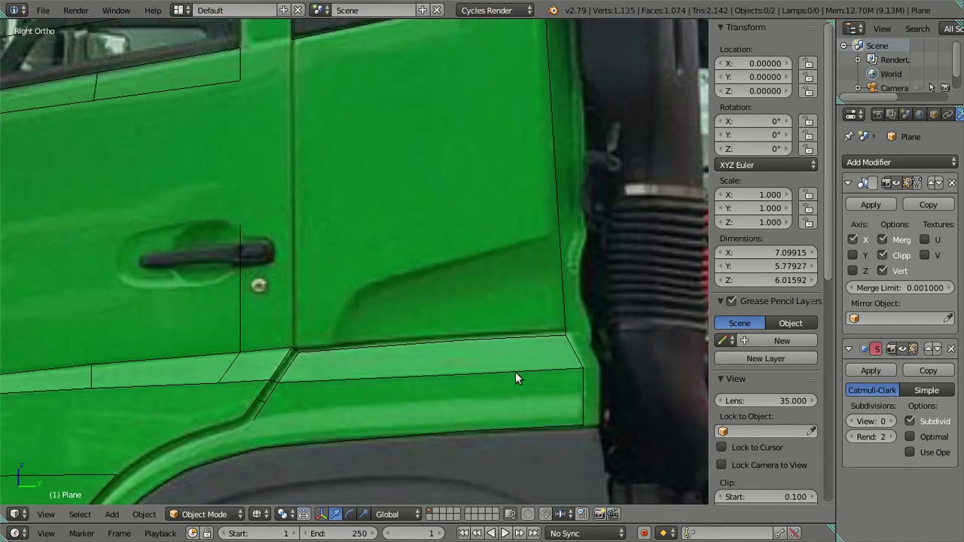
key(Tab)
scroll(454, 349, up, 1)
scroll(456, 335, down, 2)
scroll(467, 339, down, 1)
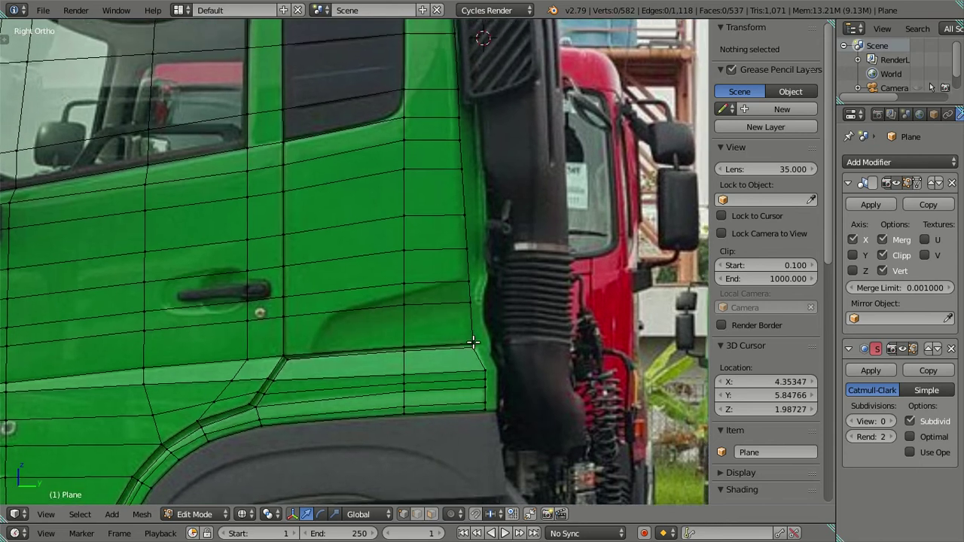
scroll(482, 316, up, 3)
shift+scroll(475, 292, up, 2)
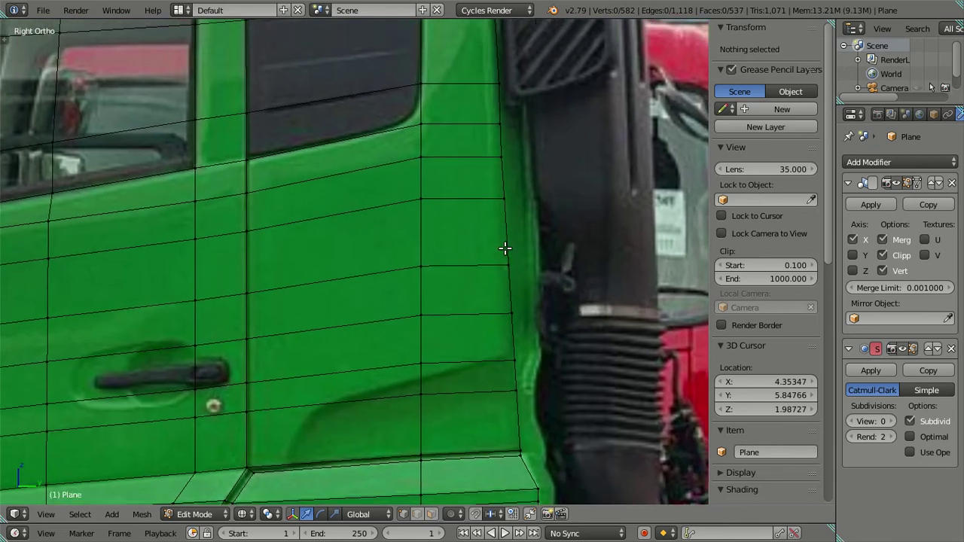
scroll(462, 370, up, 1)
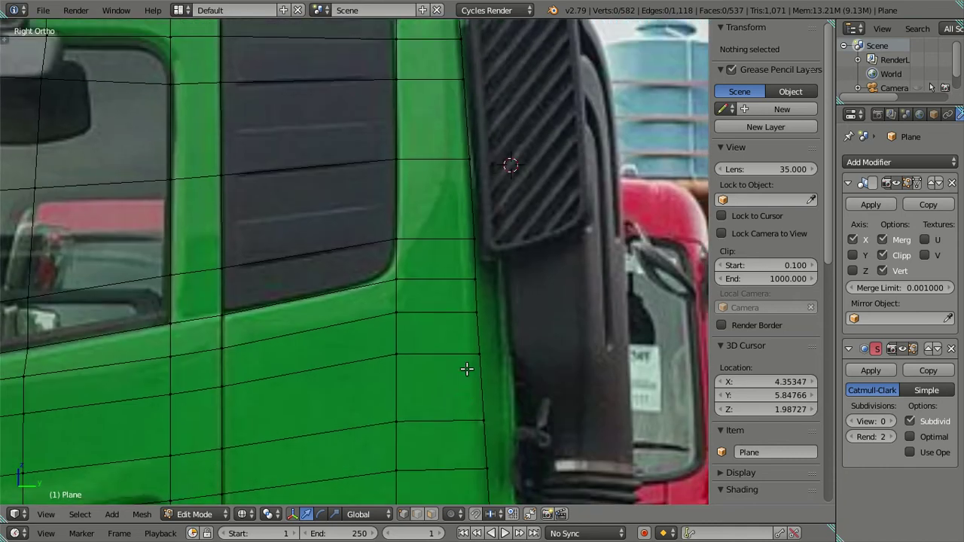
scroll(477, 290, down, 1)
shift+middle_drag(471, 334, 515, 159)
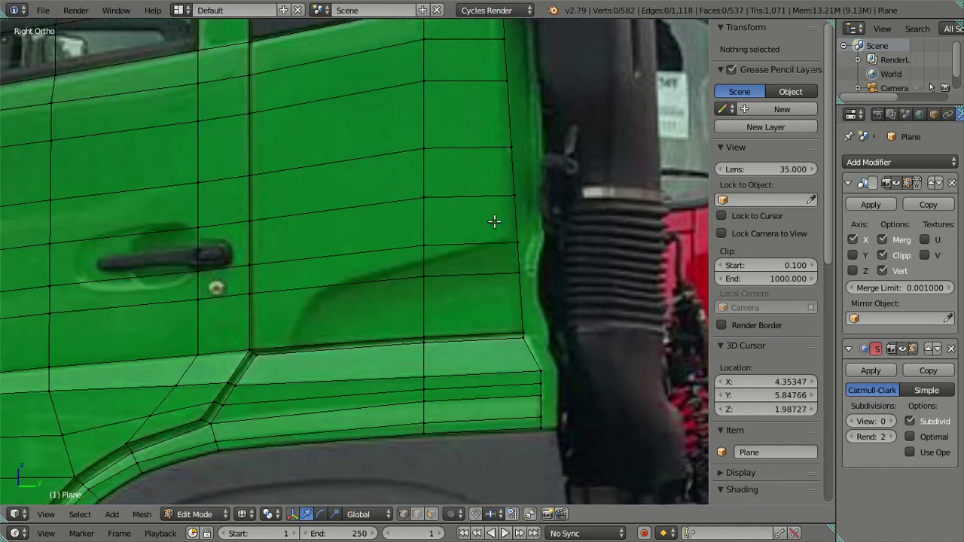
scroll(494, 221, up, 2)
shift+scroll(451, 322, up, 3)
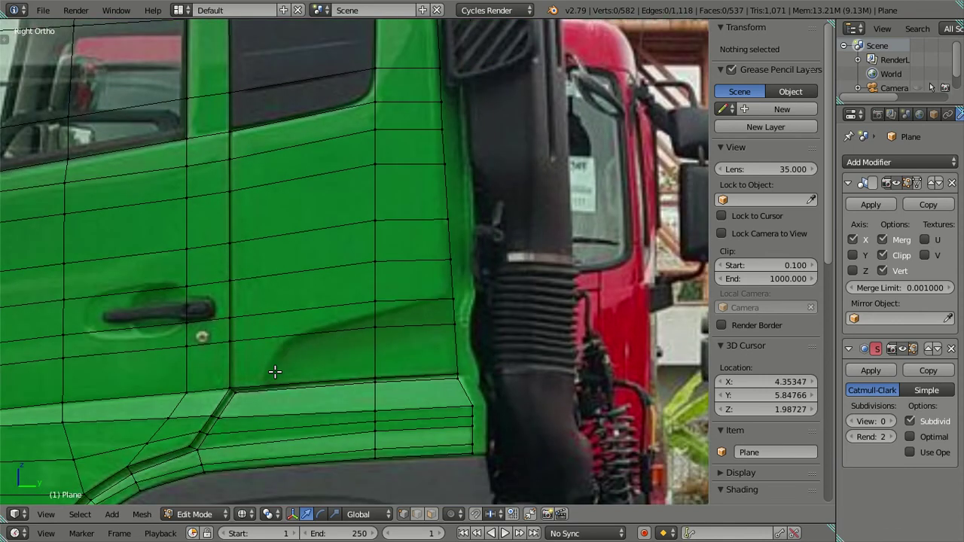
scroll(275, 371, up, 2)
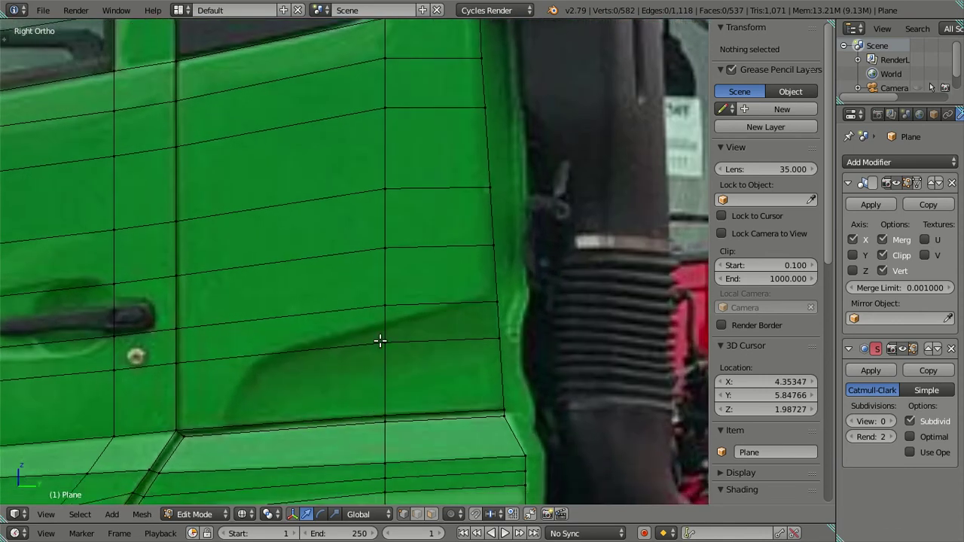
shift+scroll(397, 339, down, 2)
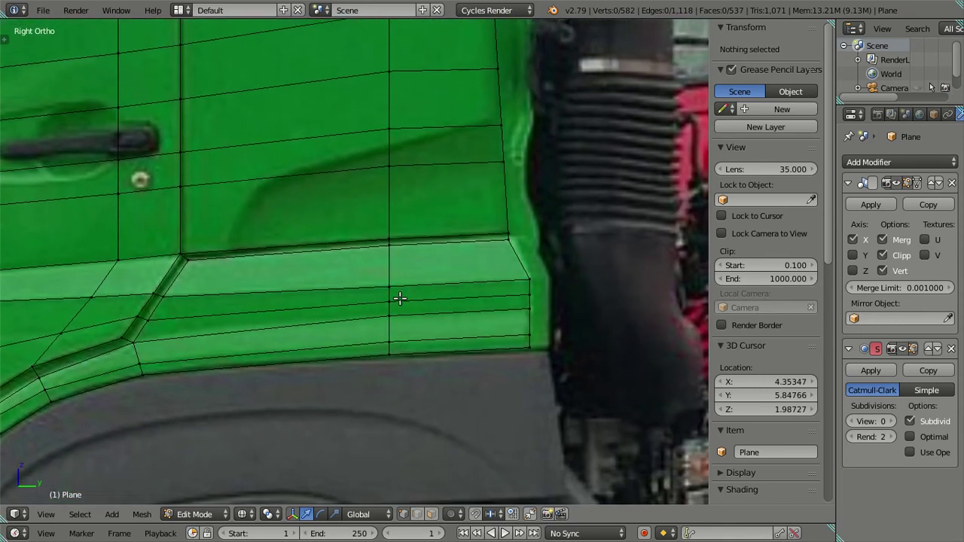
Step: Slide the sill vertex column along Y to the door's lower corner and lower it along Z
right_click(390, 238)
ctrl+right_click(401, 345)
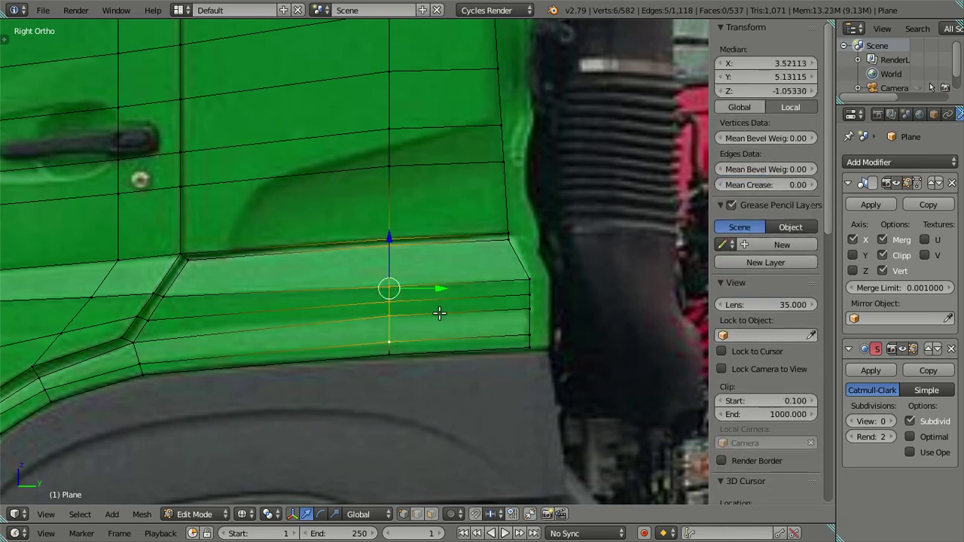
ctrl+right_click(399, 363)
scroll(429, 299, up, 1)
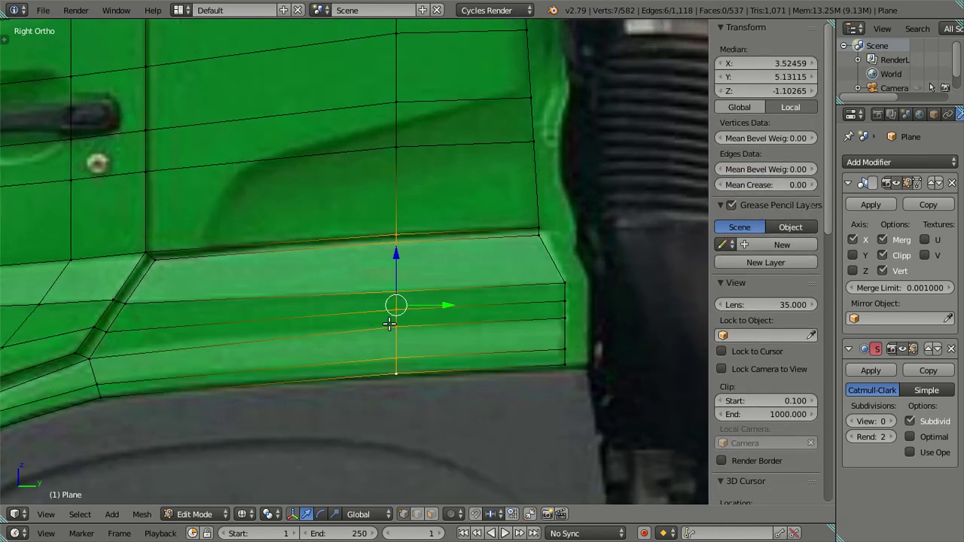
key(g)
key(y)
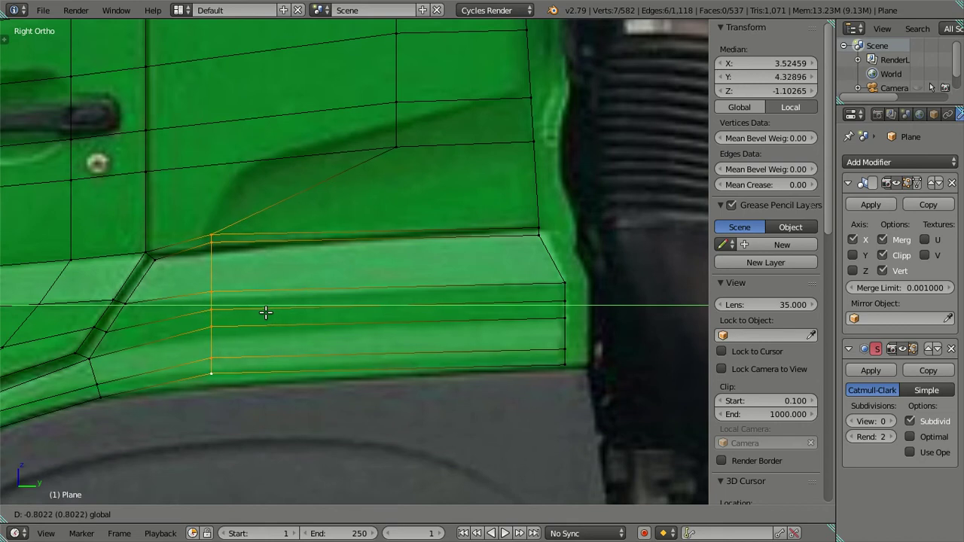
click(258, 321)
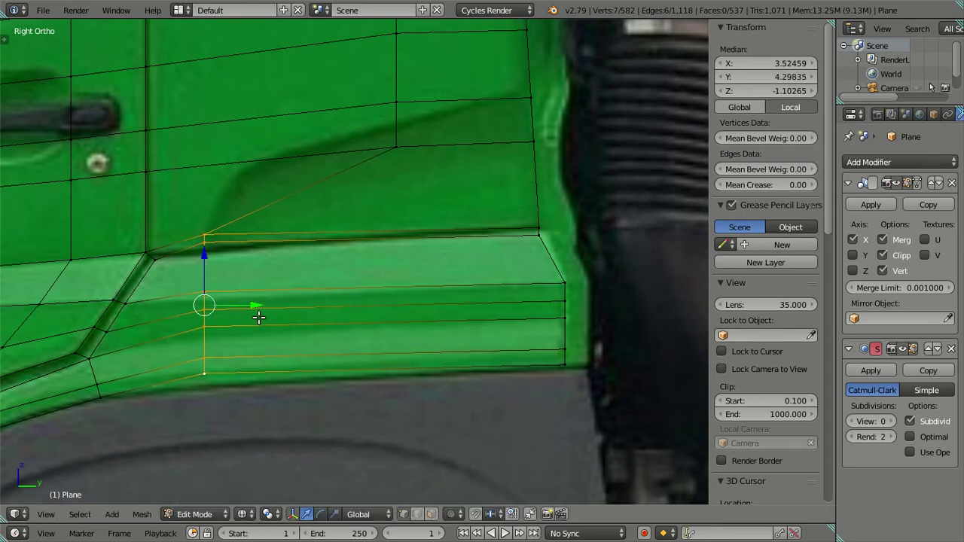
key(g)
key(z)
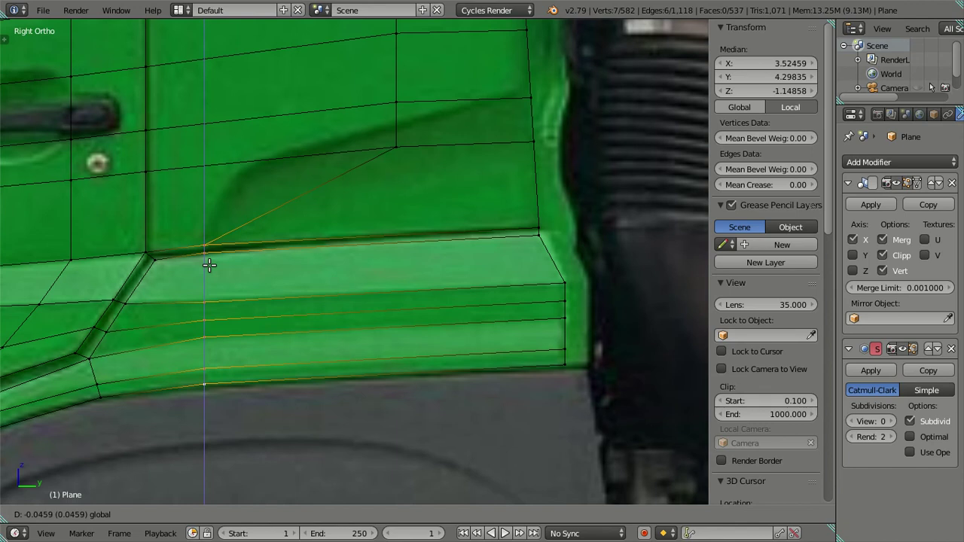
click(209, 265)
Step: Adjust the rear sill edge's height and stretch the repositioned column vertically with S Z
right_click(565, 356)
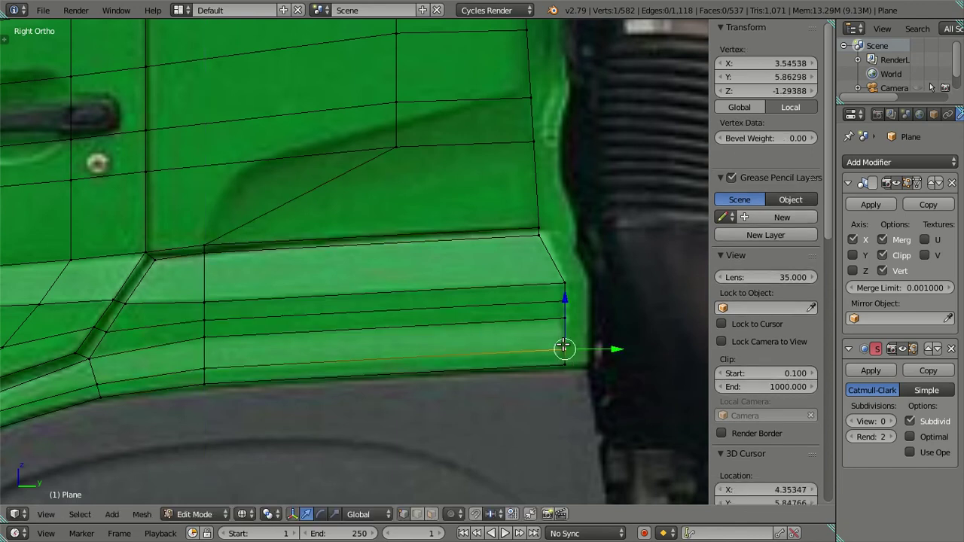
click(565, 308)
click(565, 308)
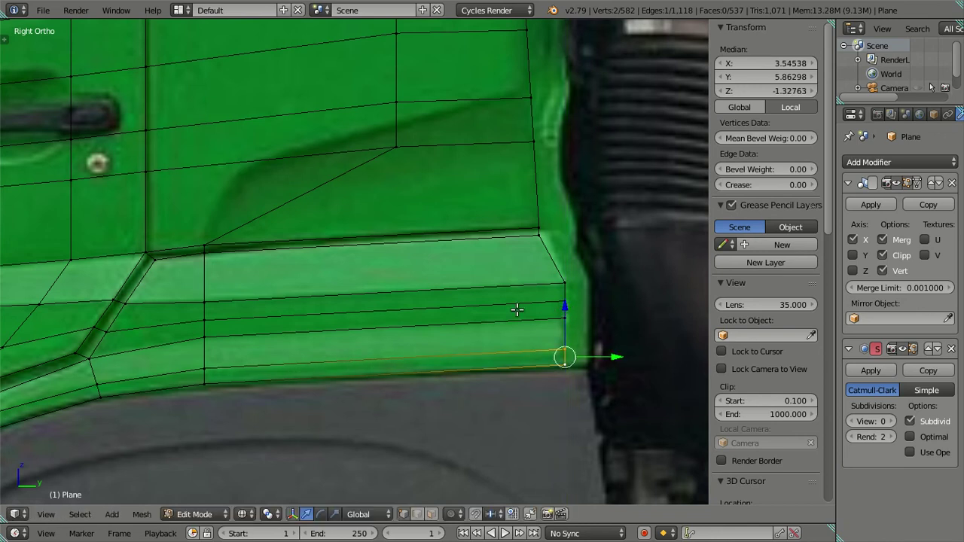
right_click(204, 299)
ctrl+right_click(207, 333)
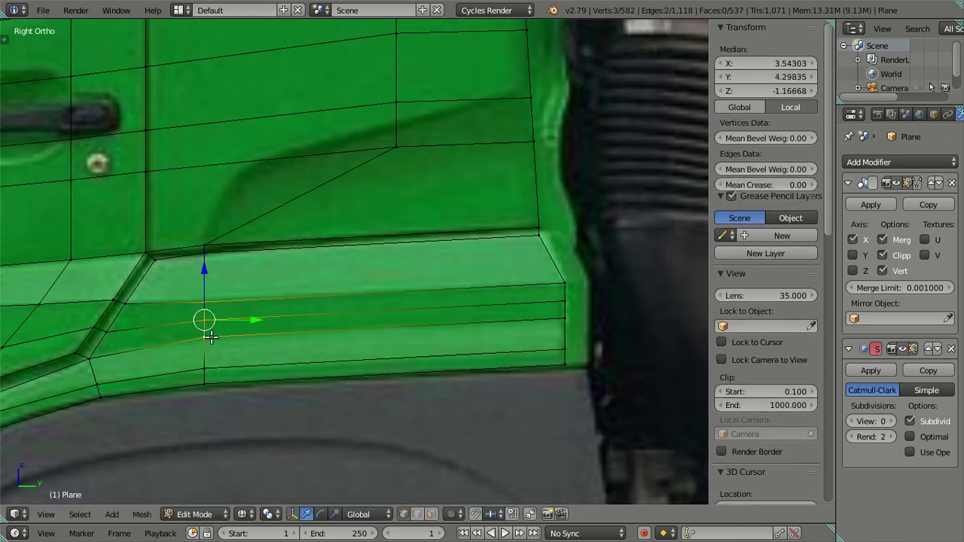
key(s)
key(z)
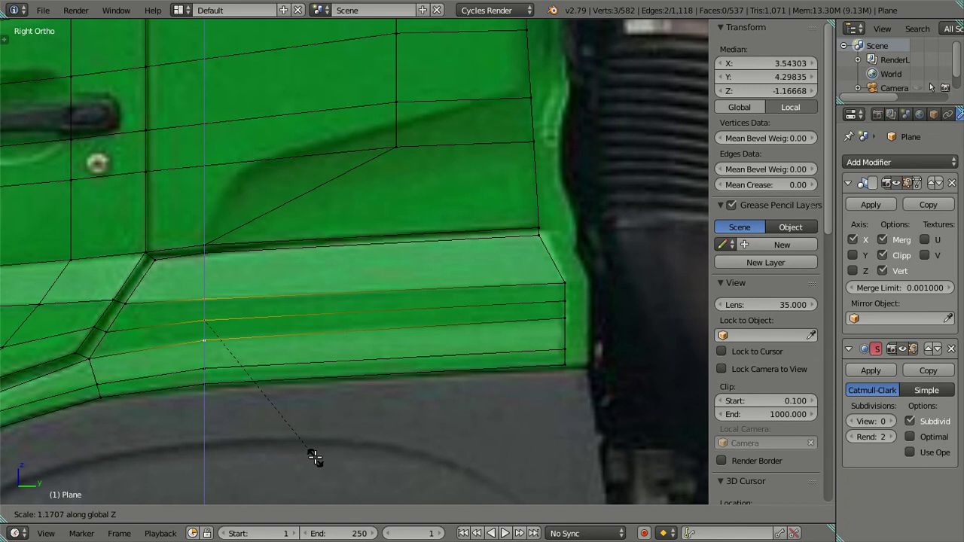
click(313, 456)
key(a)
Step: Lower the vertex pair at the door's lower edge along Z
mouse_move(221, 301)
shift+middle_down()
mouse_move(248, 381)
mouse_move(280, 230)
shift+middle_up()
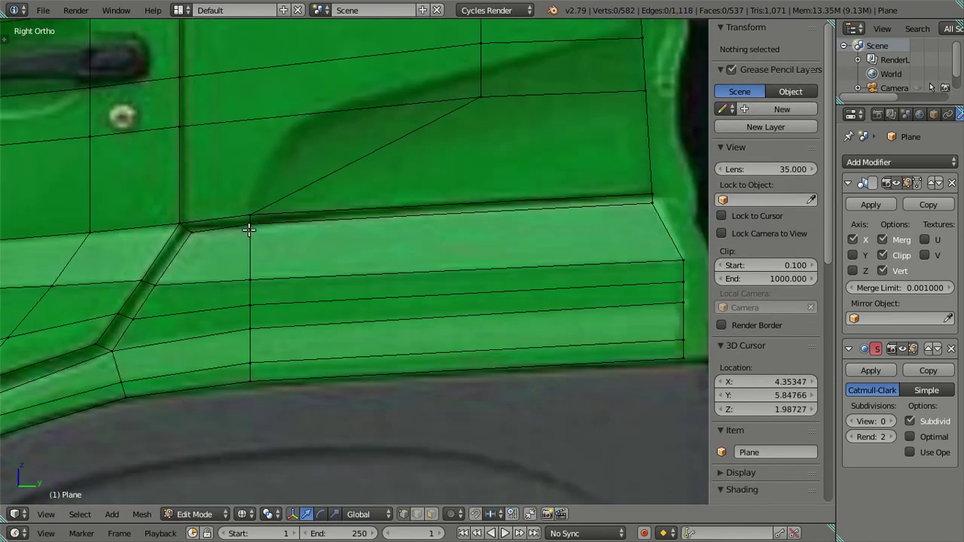
right_click(232, 217)
shift+middle_drag(278, 235, 225, 256)
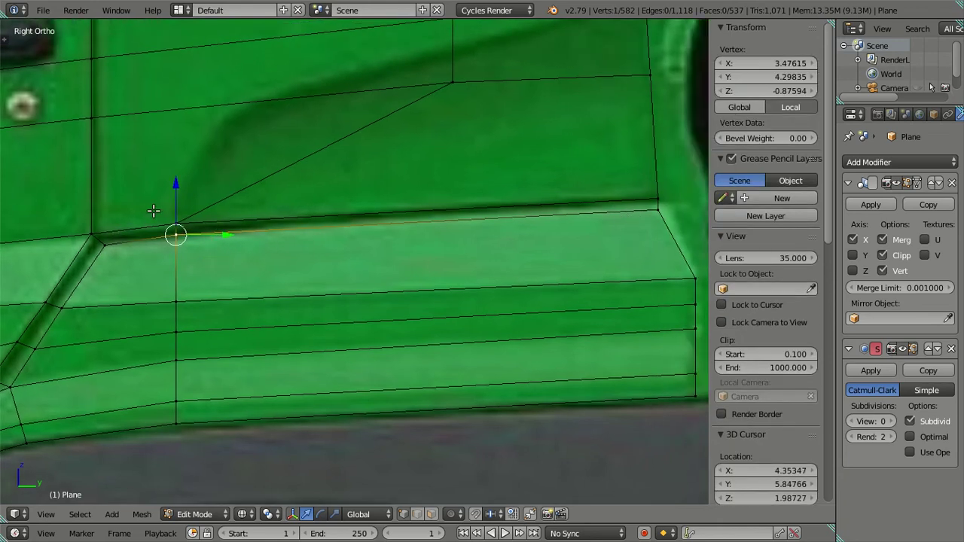
key(g)
key(z)
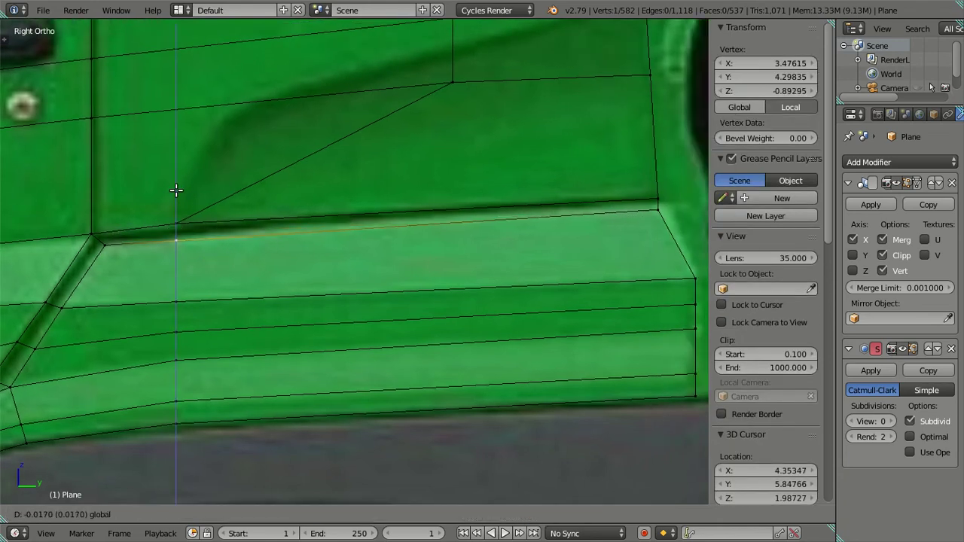
key(Escape)
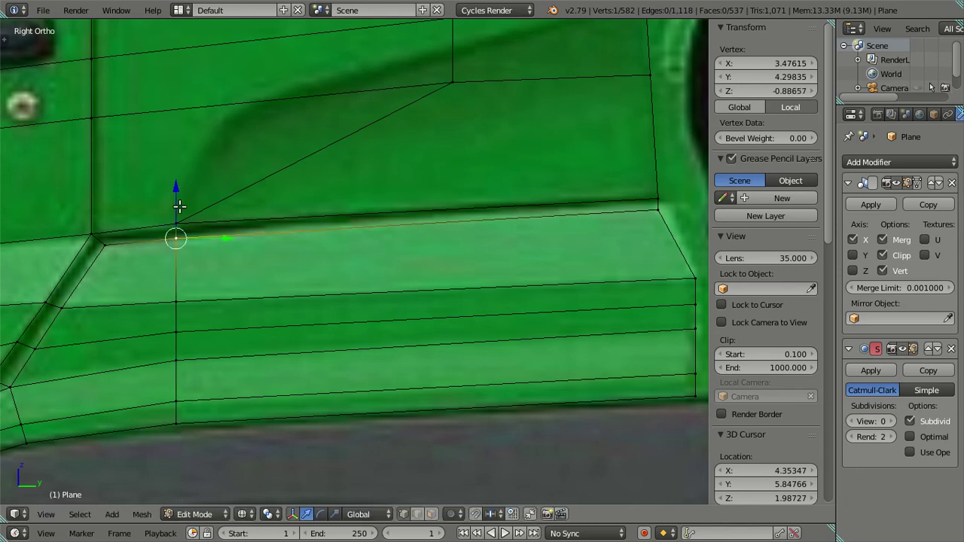
key(a)
right_click(176, 223)
shift+right_click(175, 223)
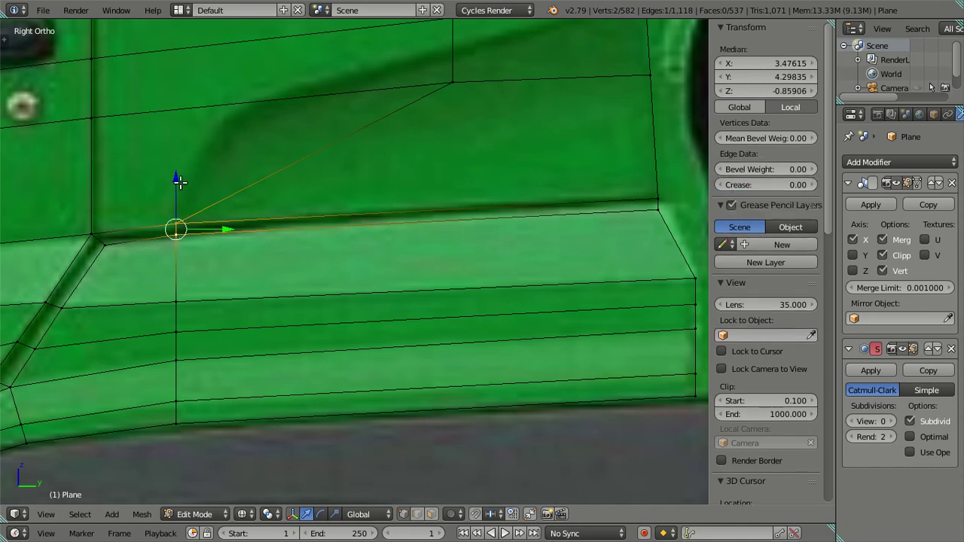
key(g)
key(z)
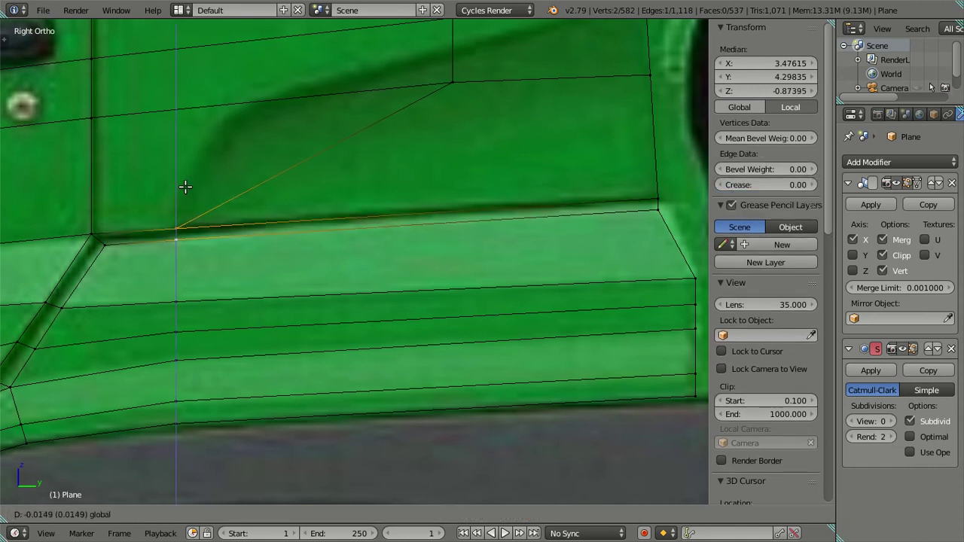
click(185, 187)
key(a)
Step: Start moving the door-panel vertex down-left along the lower body crease
mouse_move(660, 222)
shift+middle_down()
mouse_move(557, 225)
mouse_move(447, 263)
mouse_move(299, 266)
shift+middle_up()
scroll(228, 276, down, 2)
right_click(208, 261)
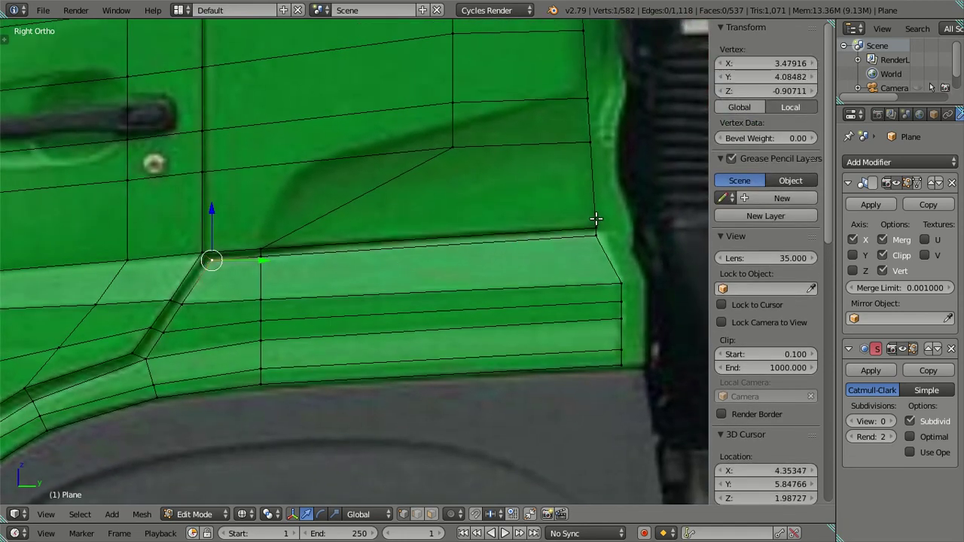
key(a)
scroll(258, 275, up, 3)
shift+middle_drag(266, 266, 325, 273)
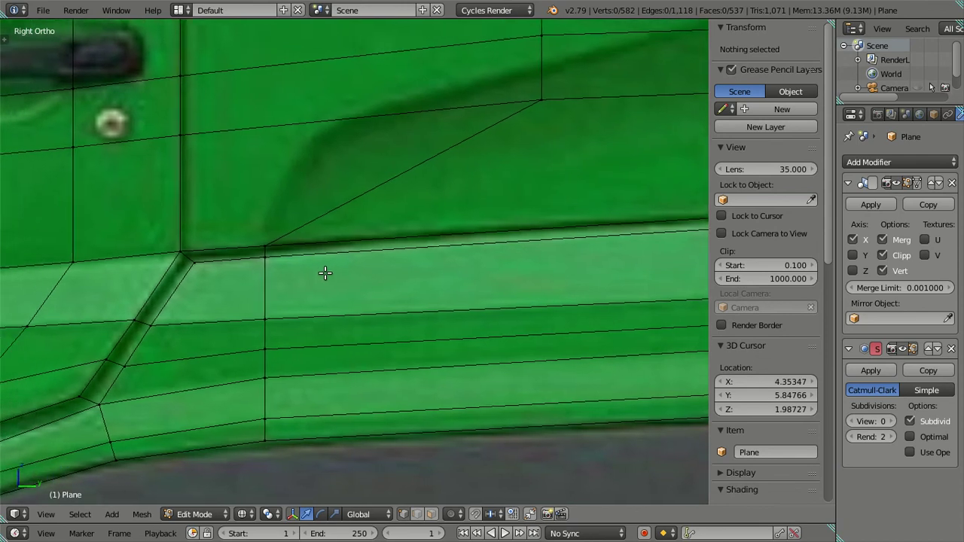
scroll(286, 318, down, 1)
scroll(281, 307, down, 1)
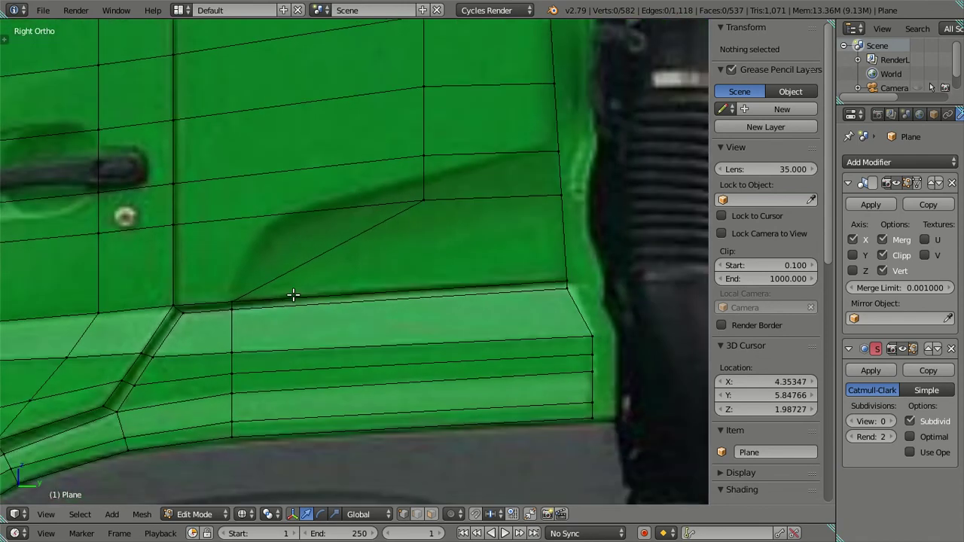
scroll(372, 241, down, 1)
right_click(441, 257)
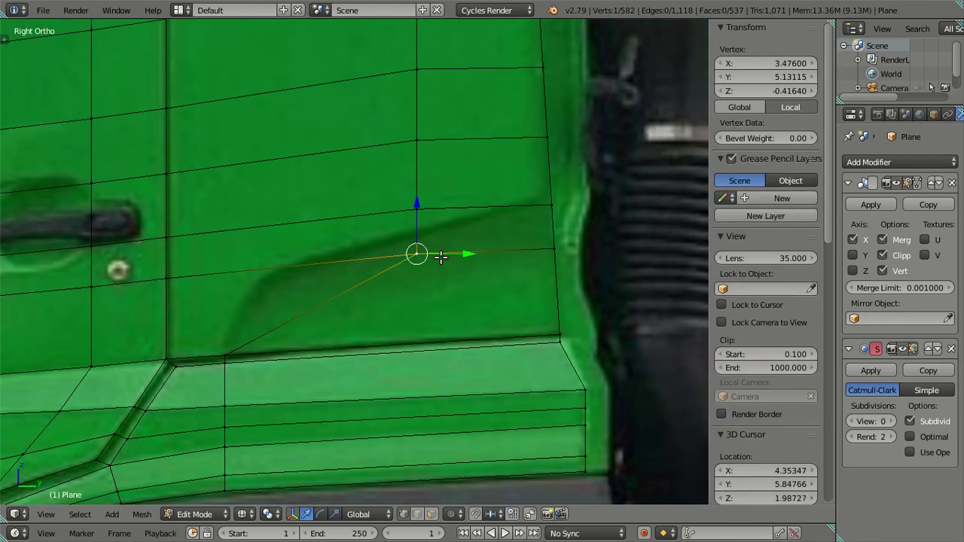
key(g)
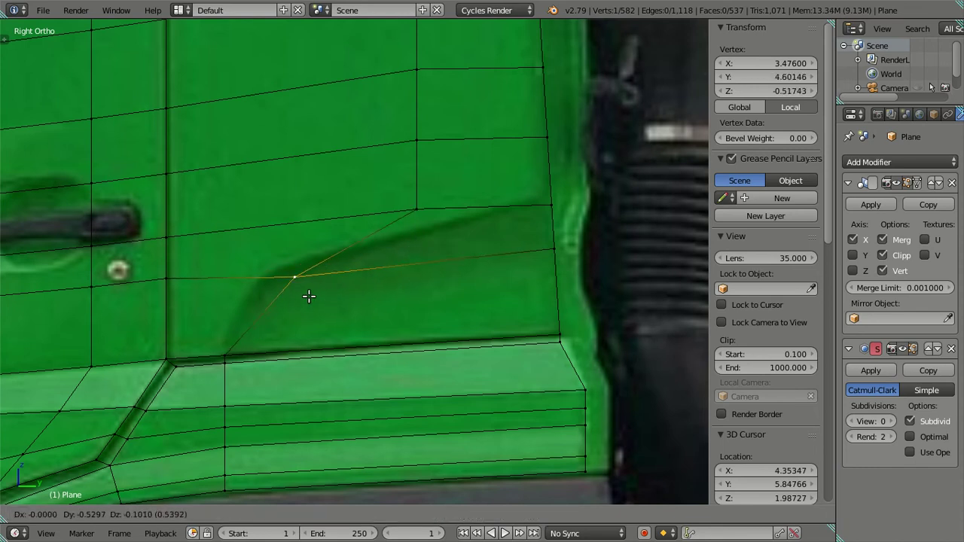
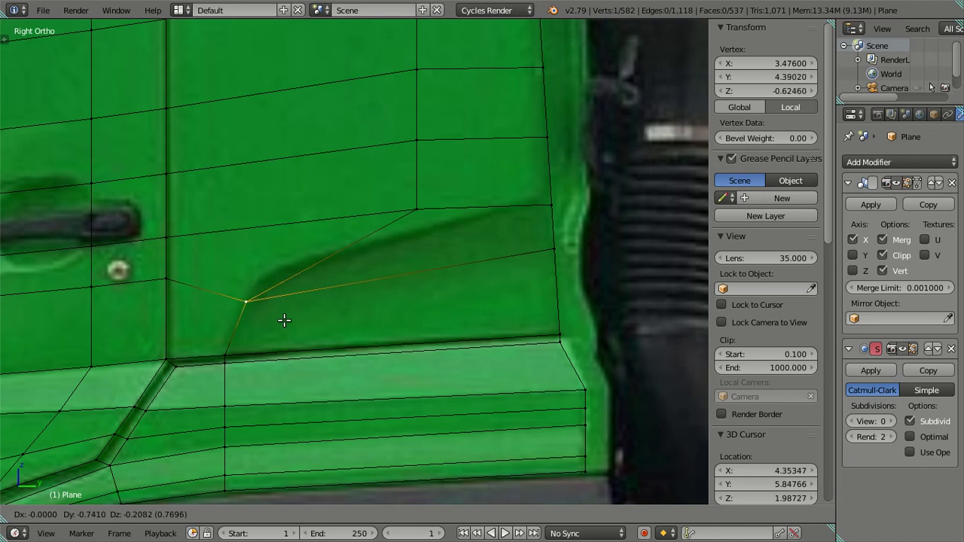
Step: Move the recess's upper corner vertex up and right onto the photo's panel crease
click(284, 320)
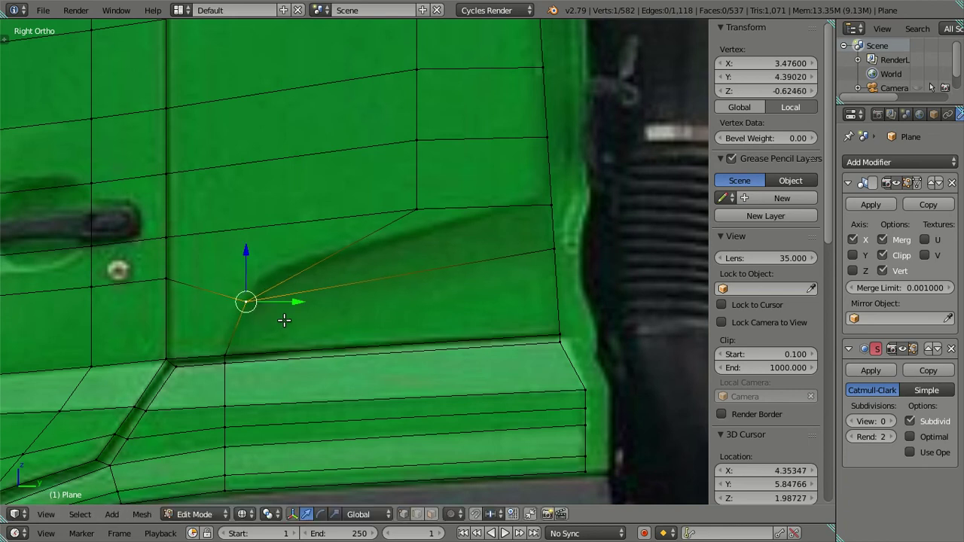
right_click(411, 205)
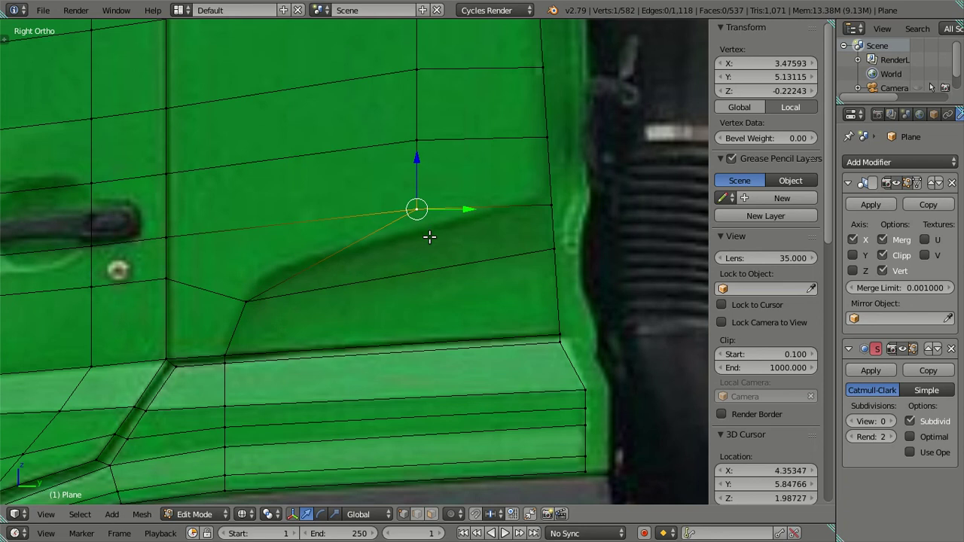
key(g)
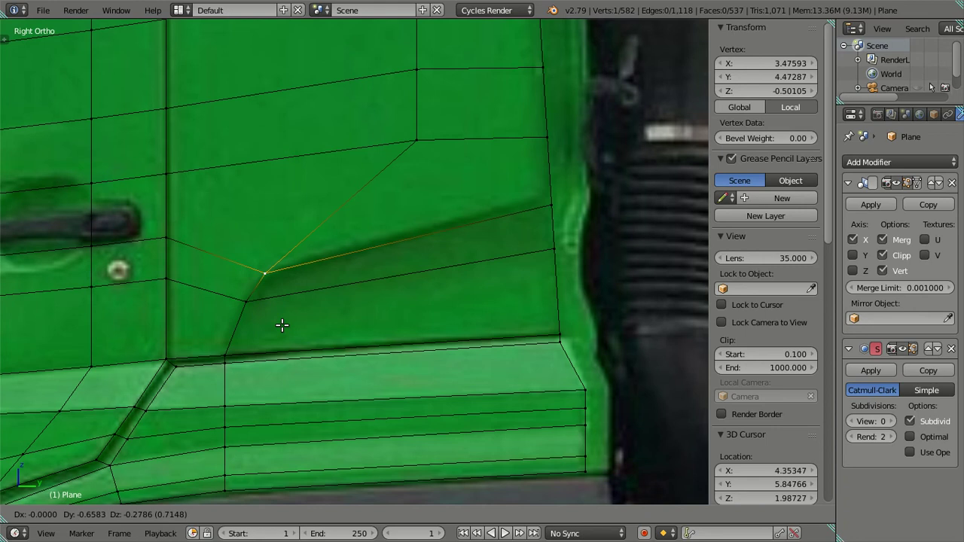
click(282, 325)
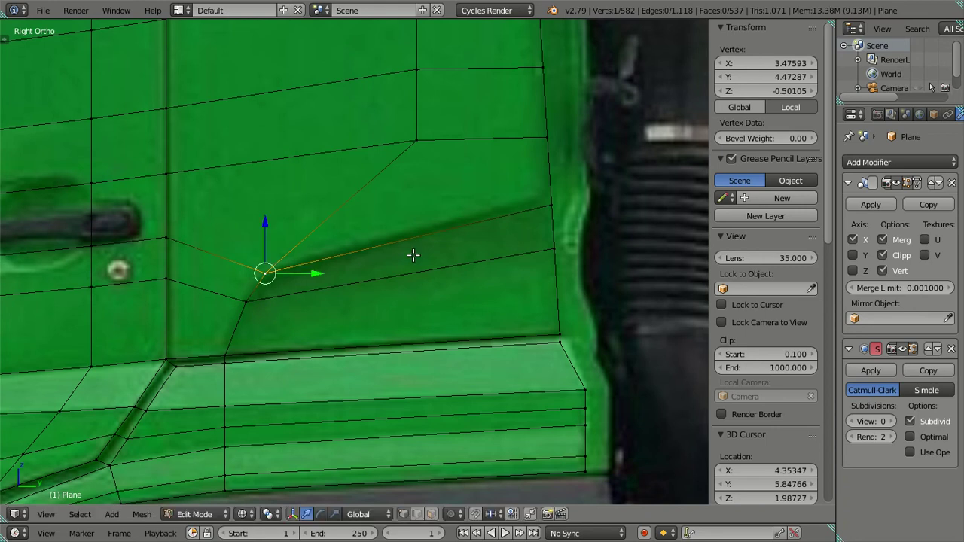
Step: Switch to face select mode and select the lower recess face and the strip face
click(427, 515)
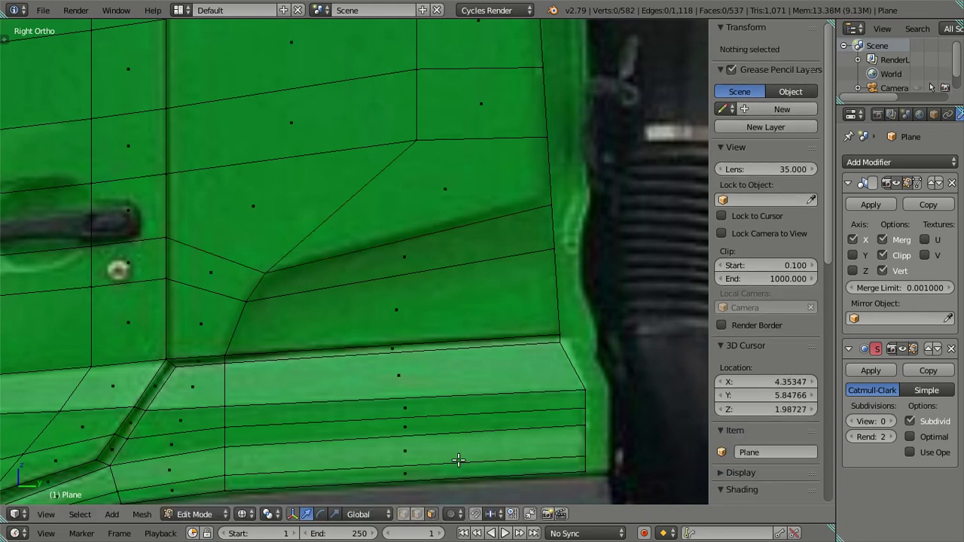
click(438, 299)
shift+click(451, 196)
shift+click(452, 196)
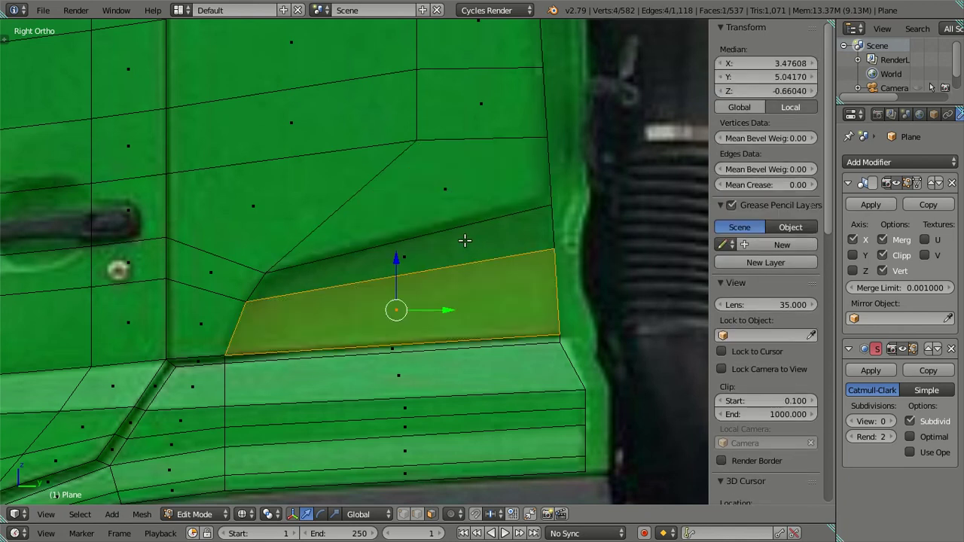
Step: Add the remaining recess faces to the selection and delete all three faces
shift+click(410, 246)
shift+click(460, 212)
key(x)
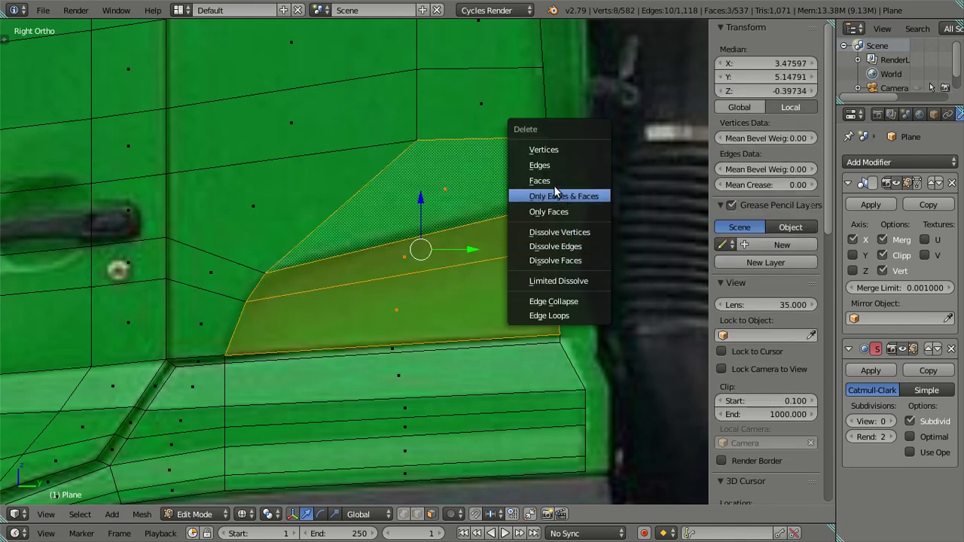
click(552, 181)
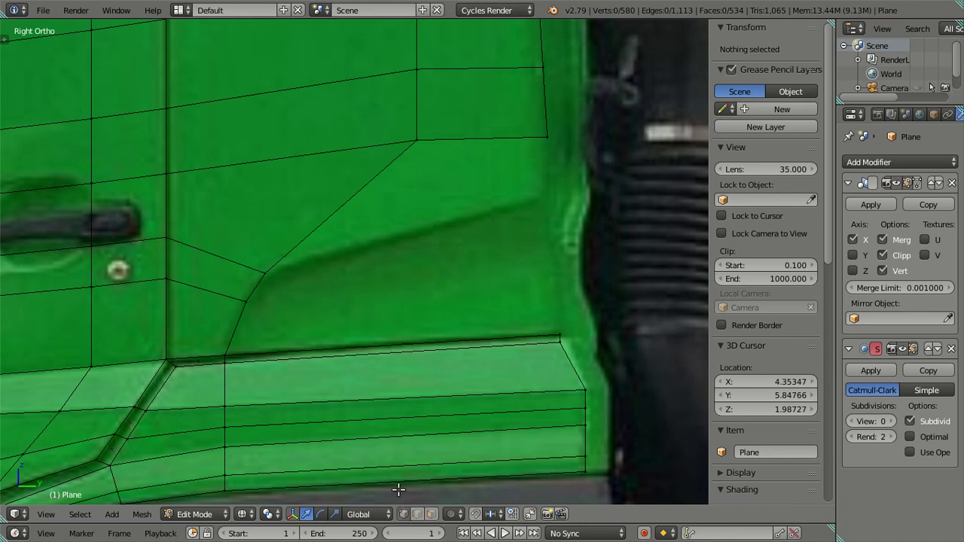
Step: Lower the front and rear vertices of the panel's bottom edge along Z
right_click(420, 194)
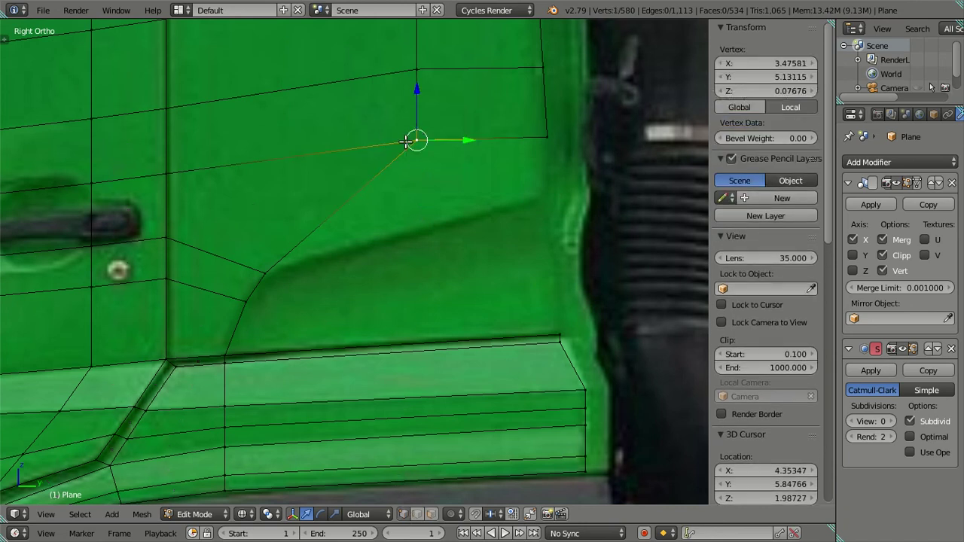
key(g)
key(z)
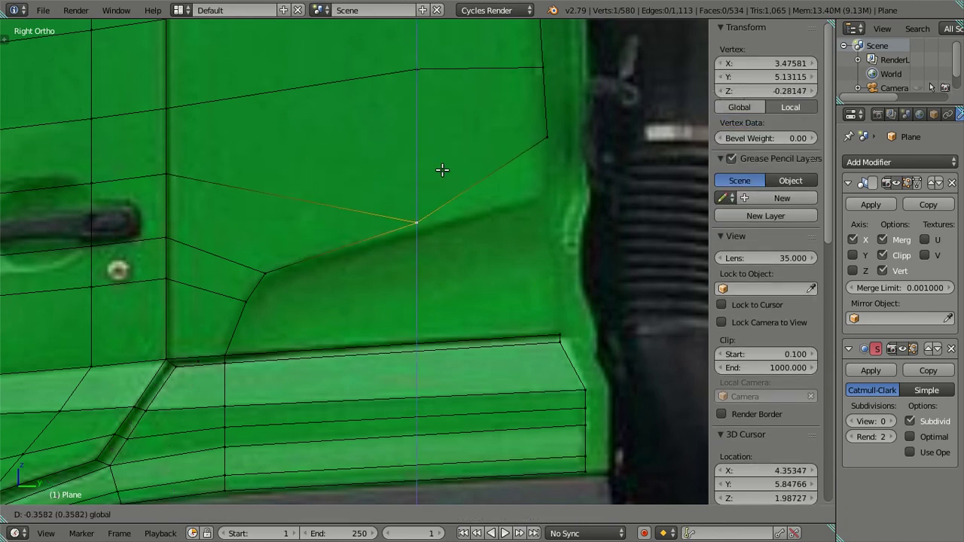
click(444, 173)
right_click(531, 130)
key(g)
key(z)
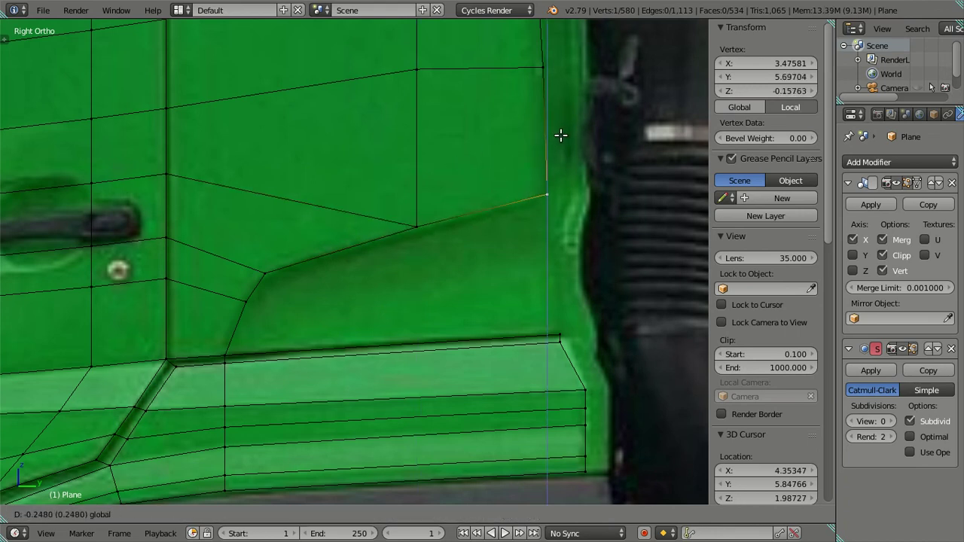
click(561, 134)
Step: Move the recess corner vertex down onto the crease, then deselect everything
key(a)
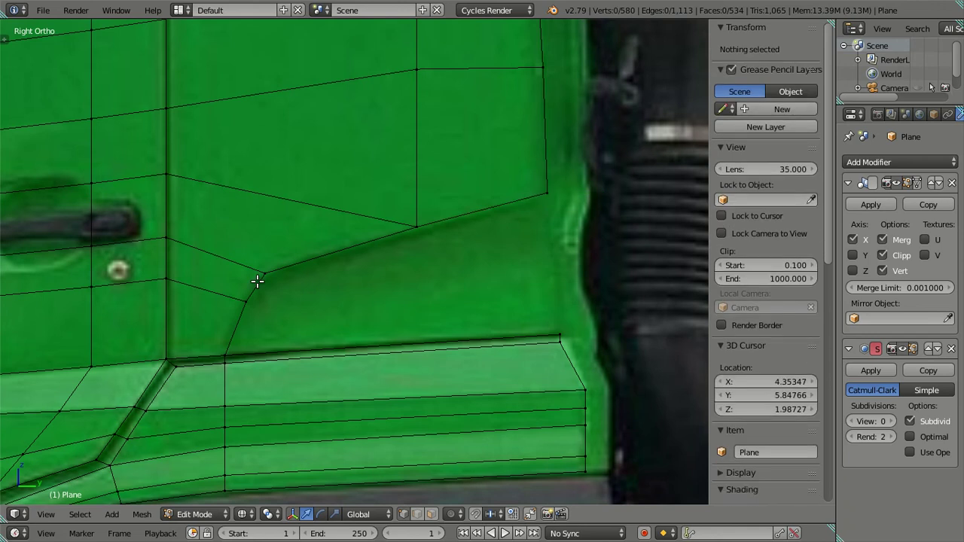
right_click(251, 298)
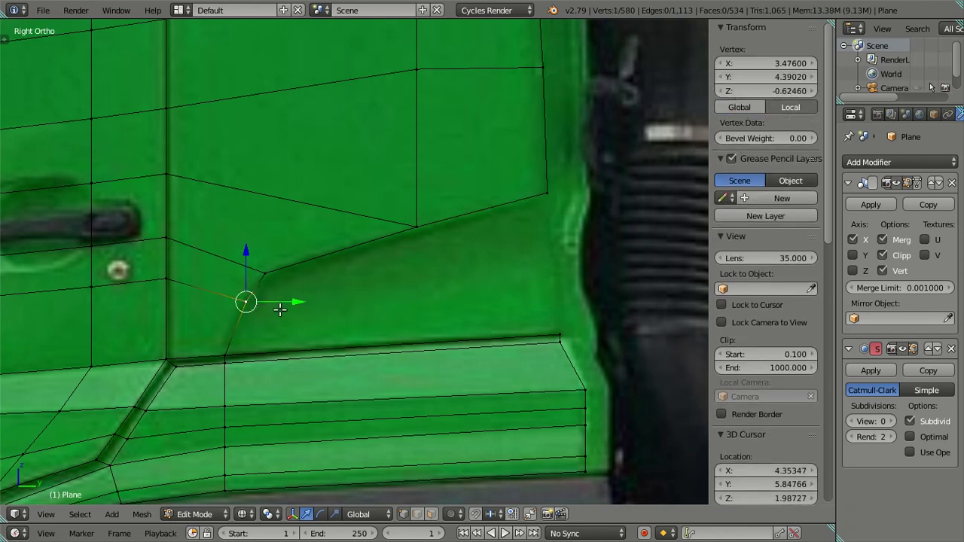
key(g)
click(354, 339)
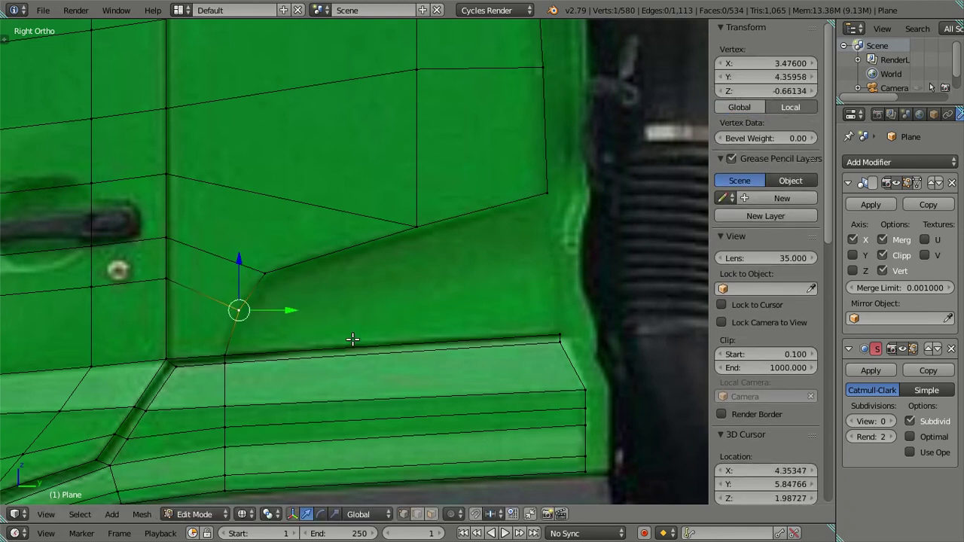
key(a)
scroll(353, 302, down, 2)
Step: Frame the step panel, abandon a first loop cut, and switch to vertex select mode
shift+middle_drag(362, 308, 365, 316)
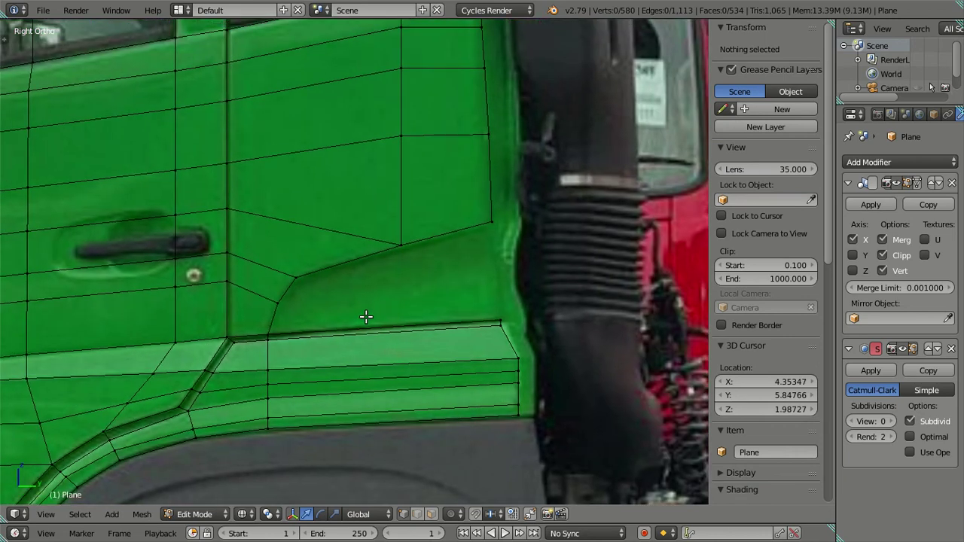
scroll(365, 317, up, 1)
scroll(366, 316, up, 1)
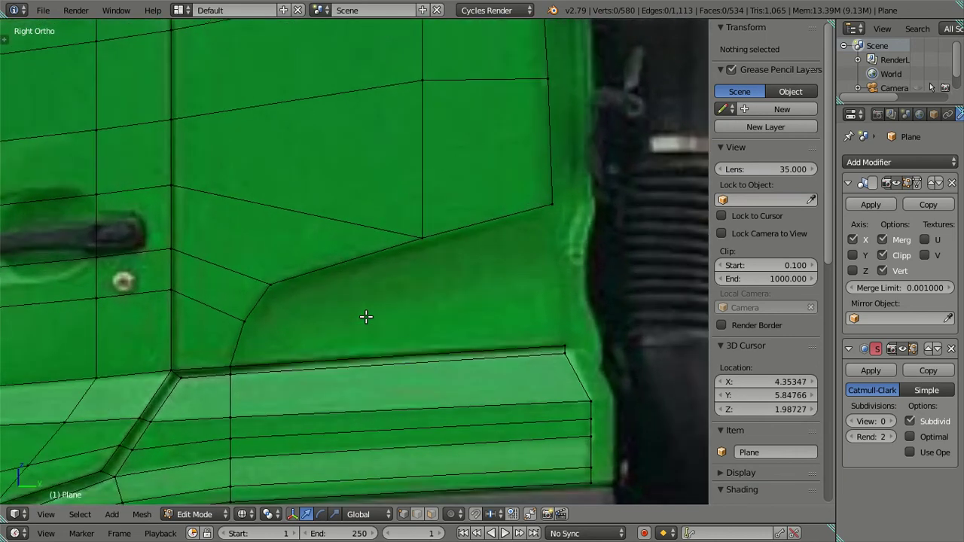
shift+middle_drag(370, 329, 374, 251)
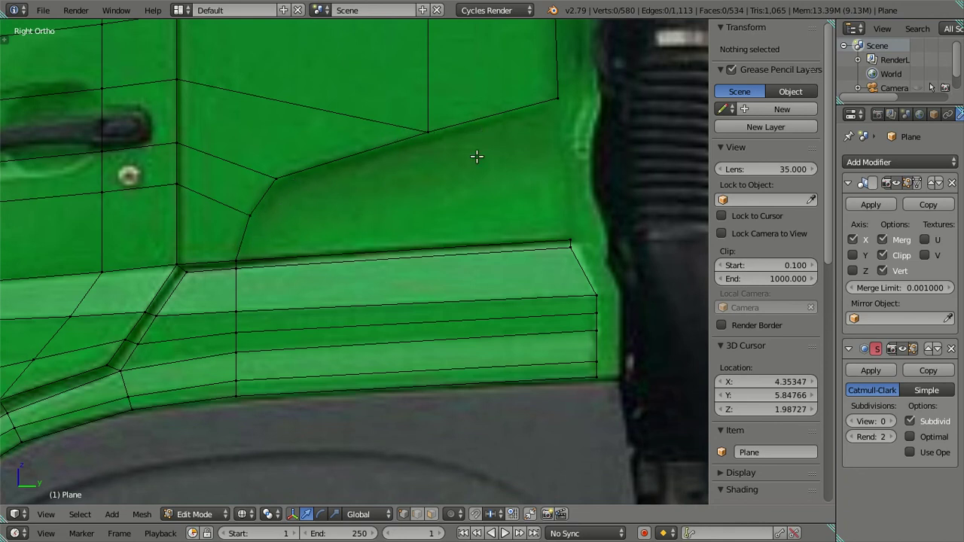
key(ctrl+r)
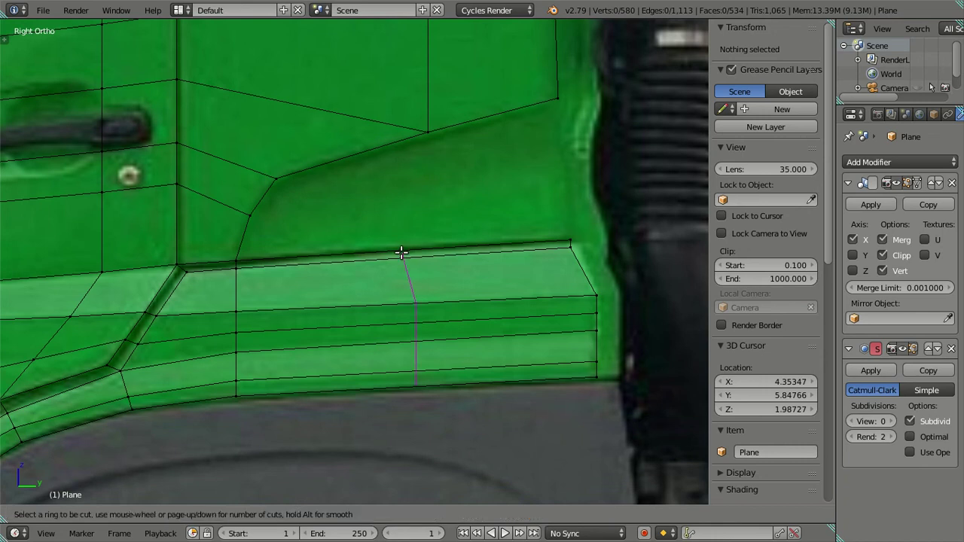
scroll(401, 252, up, 3)
scroll(401, 252, up, 3)
key(Escape)
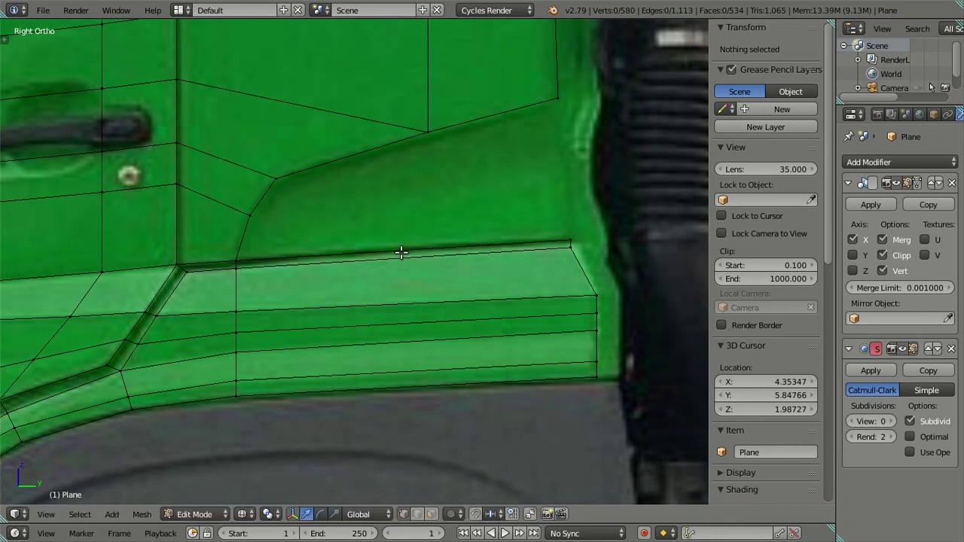
key(ctrl+Tab)
click(401, 255)
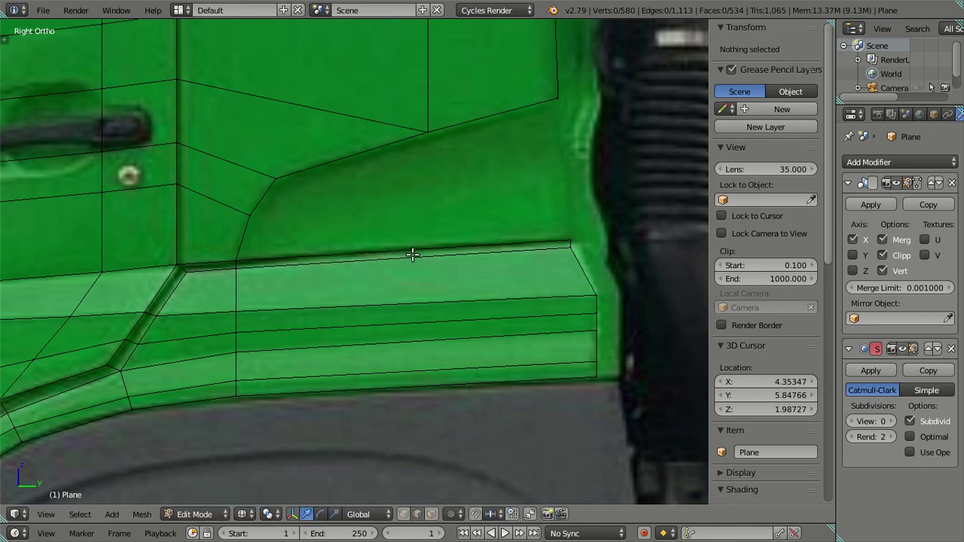
Step: Cut four vertical edge loops across the step panel, leaving them in place
key(ctrl+r)
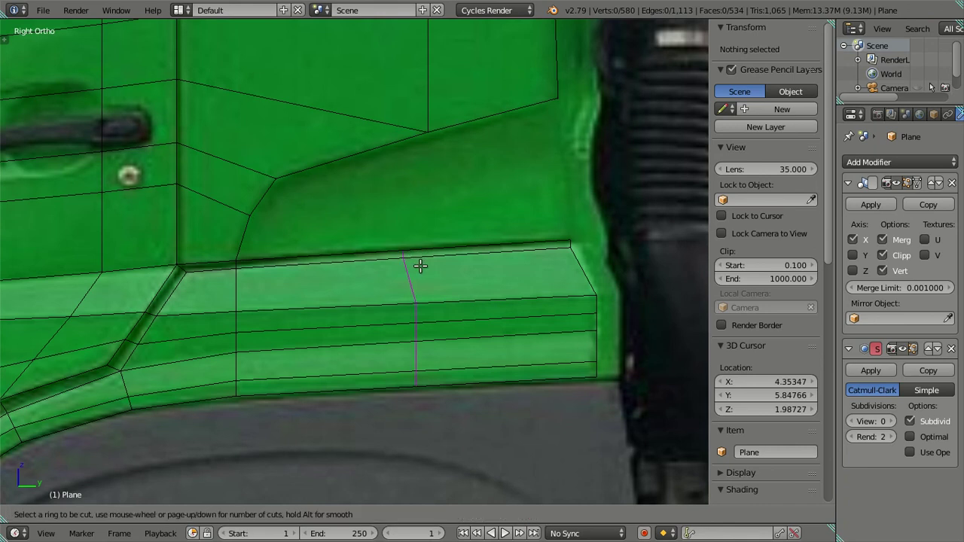
scroll(420, 266, up, 1)
scroll(420, 265, up, 1)
scroll(420, 265, up, 1)
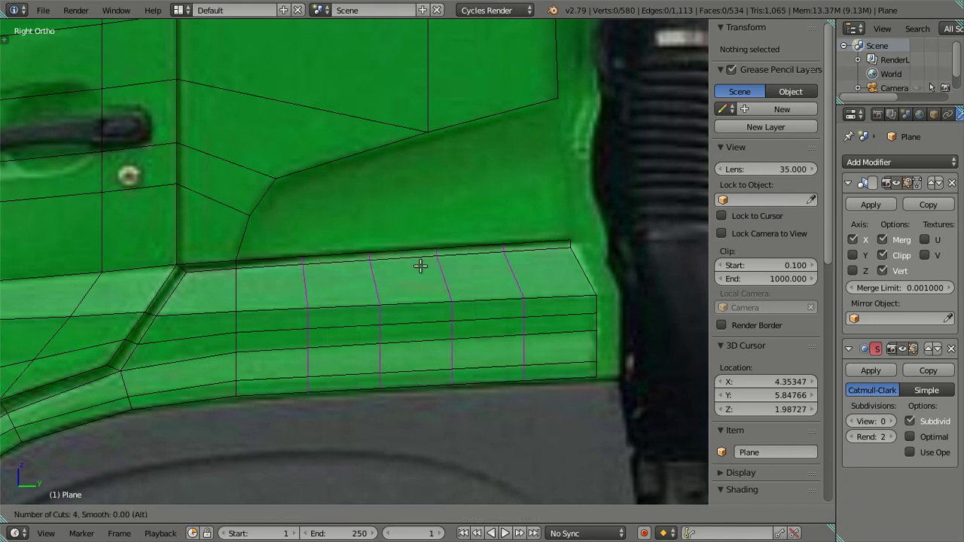
click(420, 266)
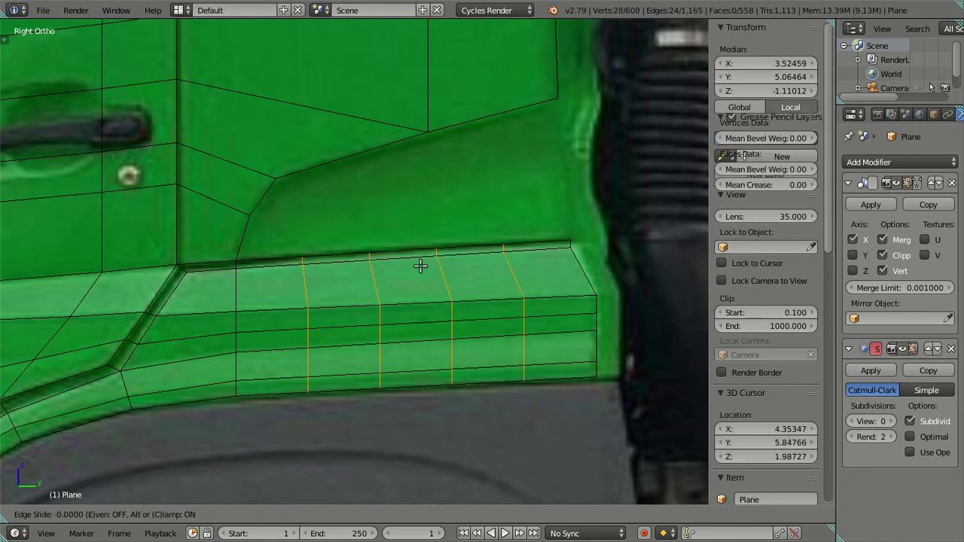
right_click(422, 266)
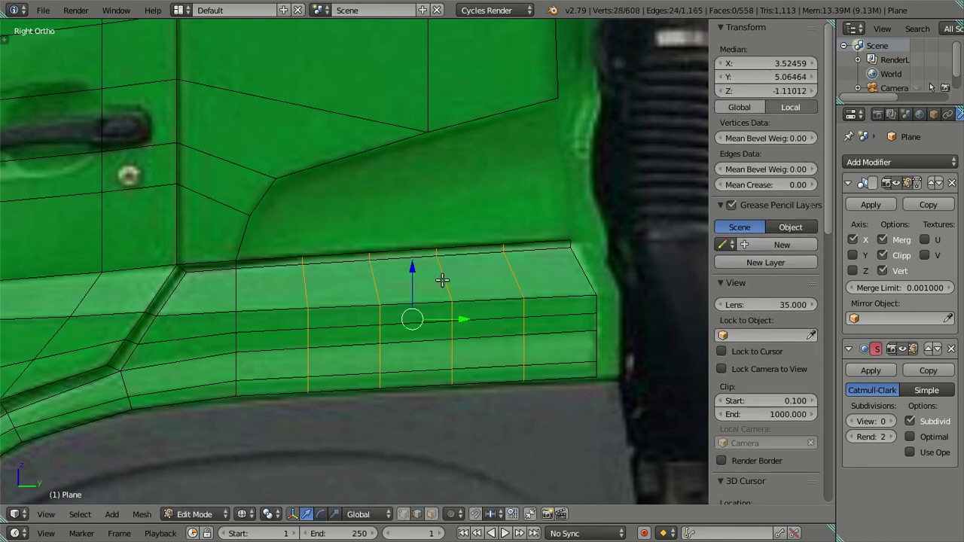
Step: Dissolve the four selected vertical edge loops on the step panel
key(x)
key(Escape)
alt+shift+right_click(467, 280)
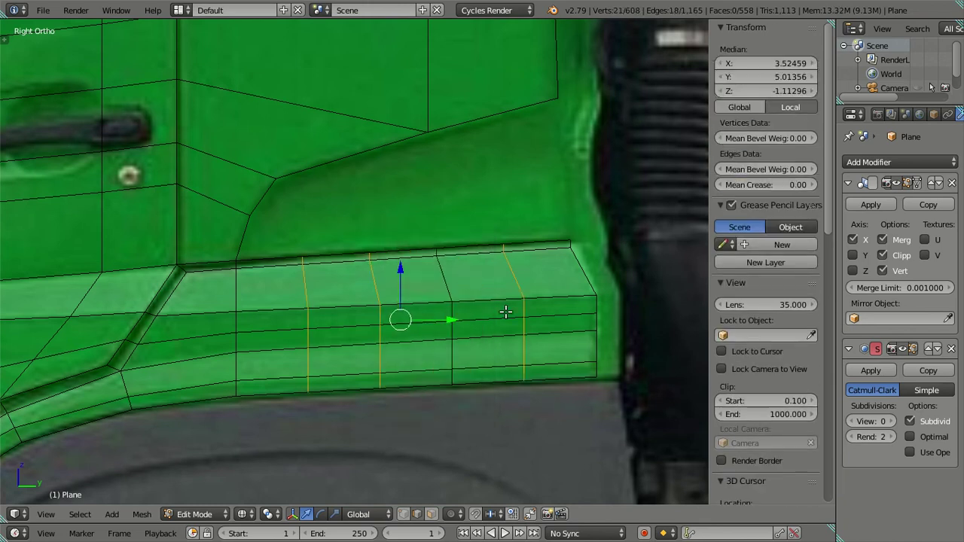
key(x)
click(497, 366)
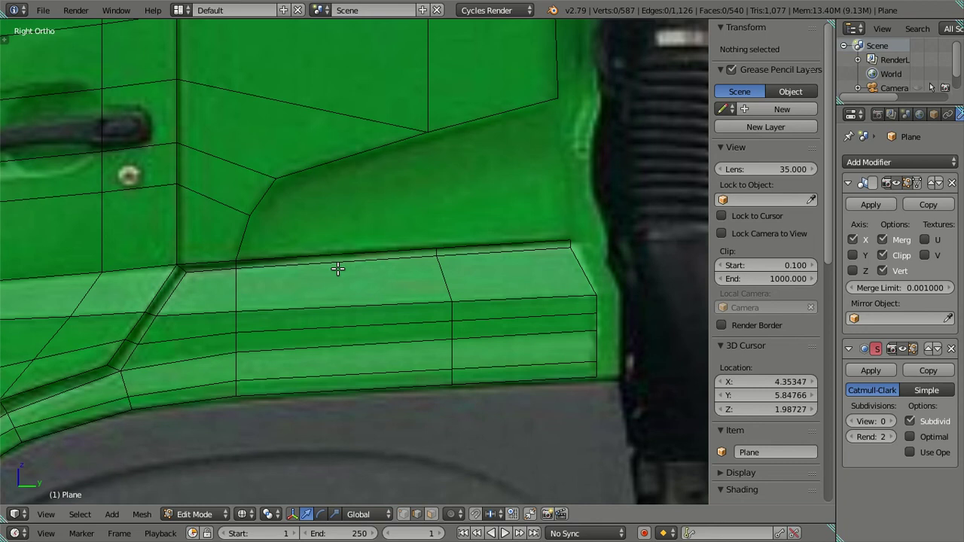
Step: Cut two new vertical loops through the left portion of the step panel
key(ctrl+r)
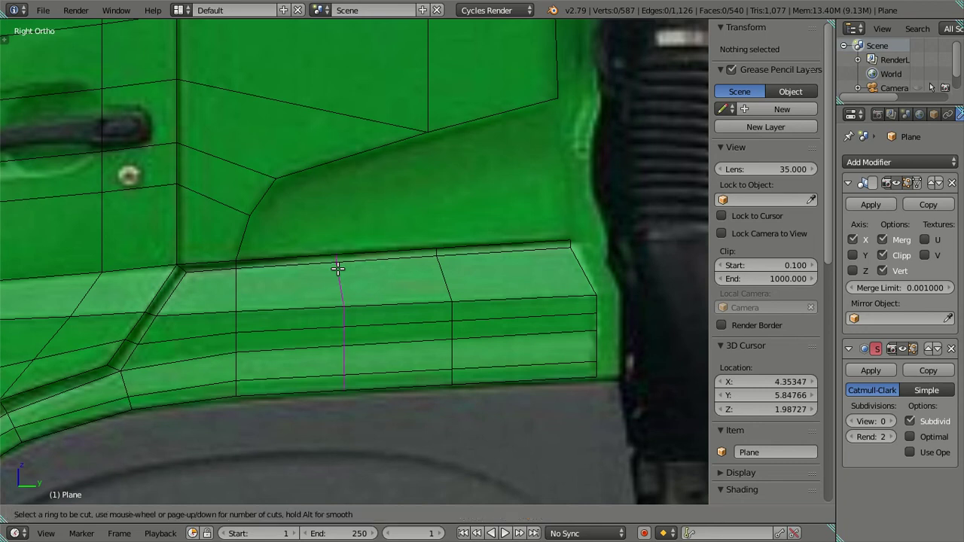
click(337, 269)
right_click(338, 268)
key(ctrl+r)
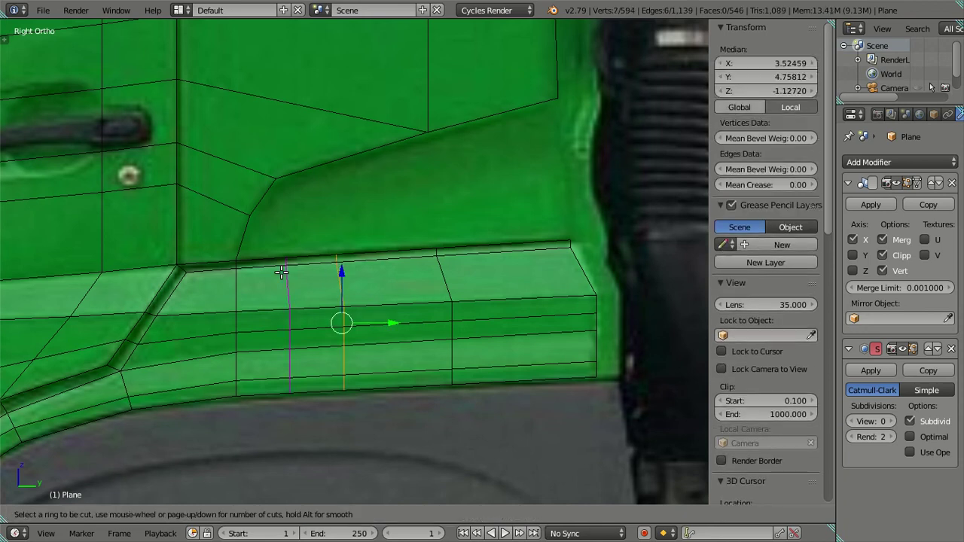
click(281, 271)
right_click(280, 271)
key(a)
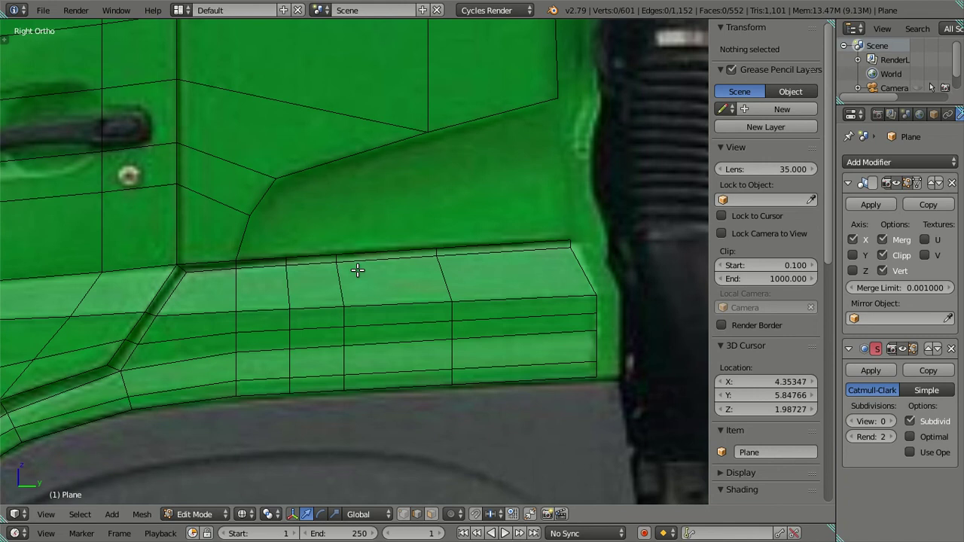
Step: In solid shading, dissolve one vertical edge loop on the step panel
key(alt+z)
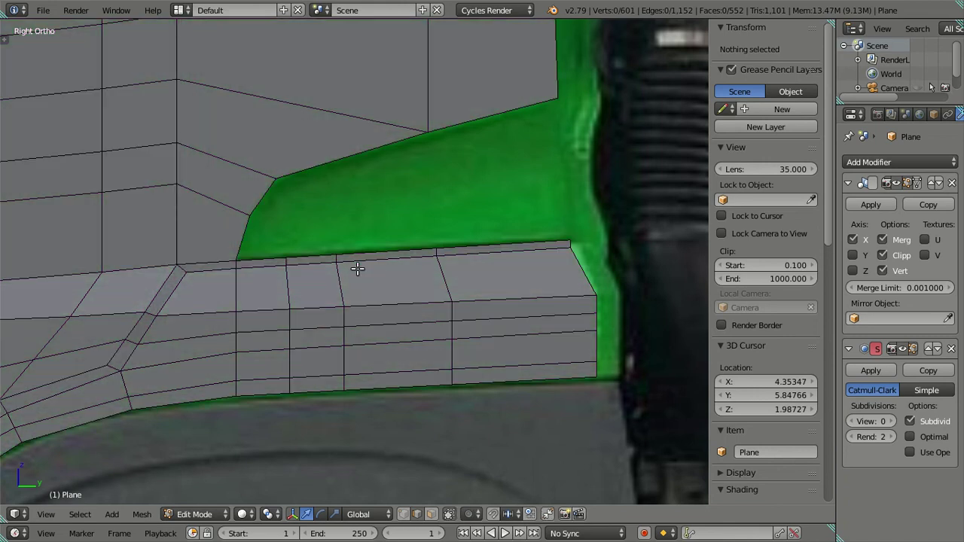
alt+right_click(357, 266)
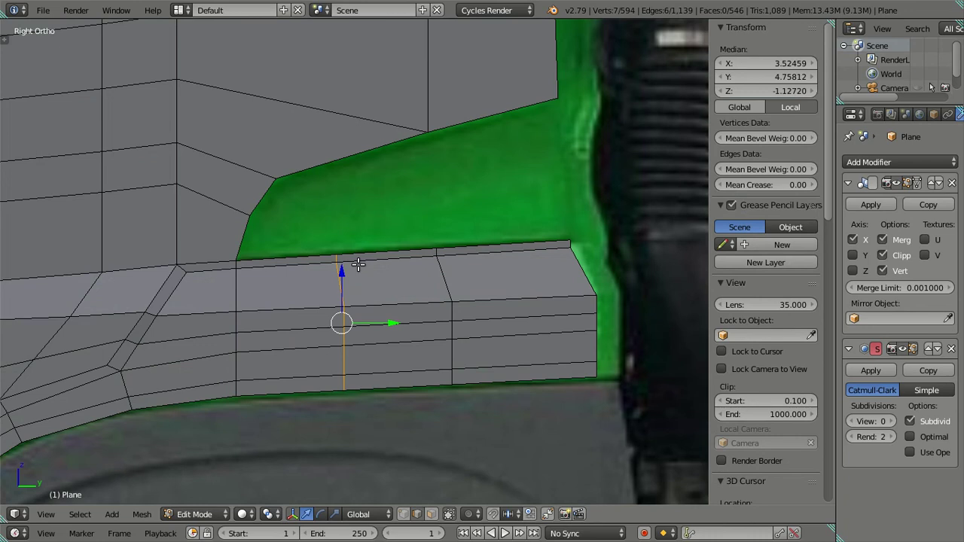
key(a)
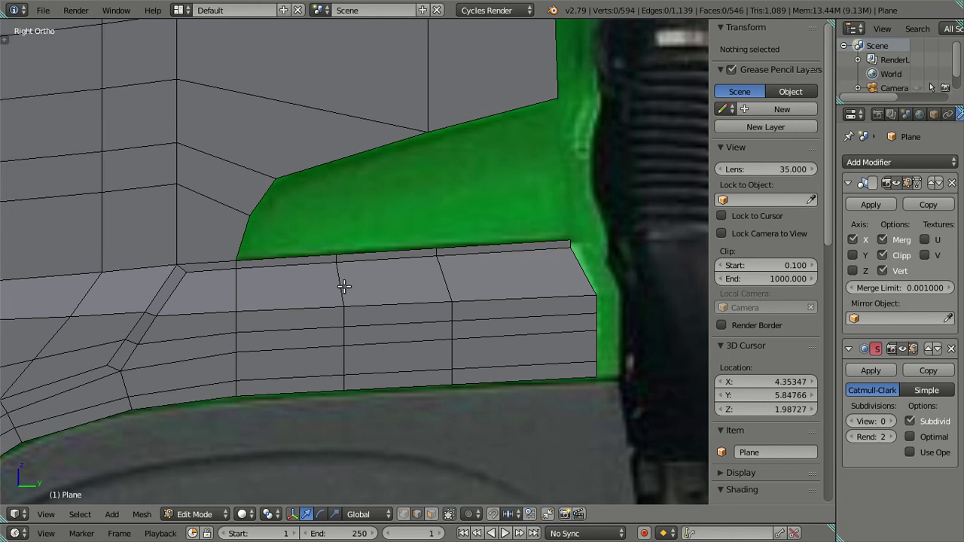
alt+right_click(343, 286)
key(x)
click(375, 293)
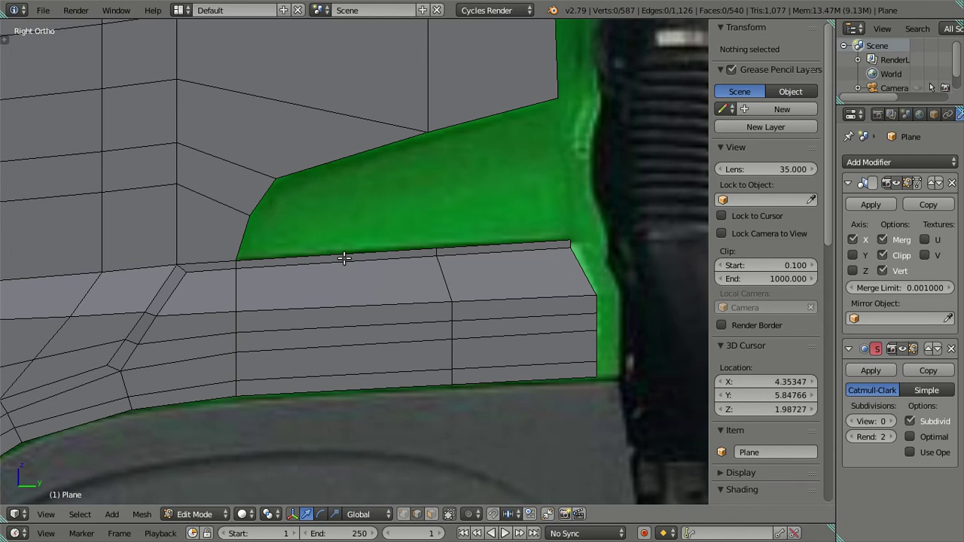
Step: Cut two more vertical loops across the step, then dissolve them again
key(ctrl+r)
scroll(343, 259, up, 1)
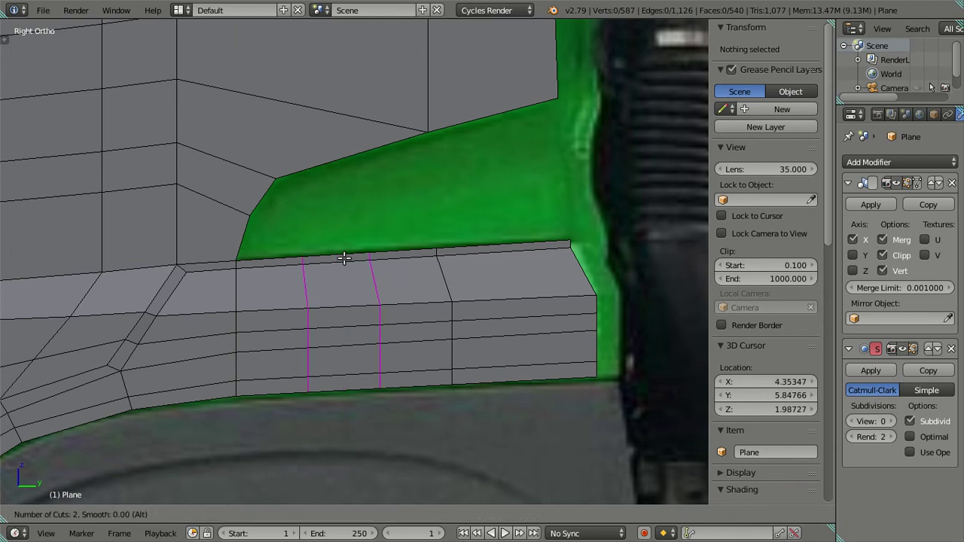
click(343, 258)
right_click(274, 291)
key(x)
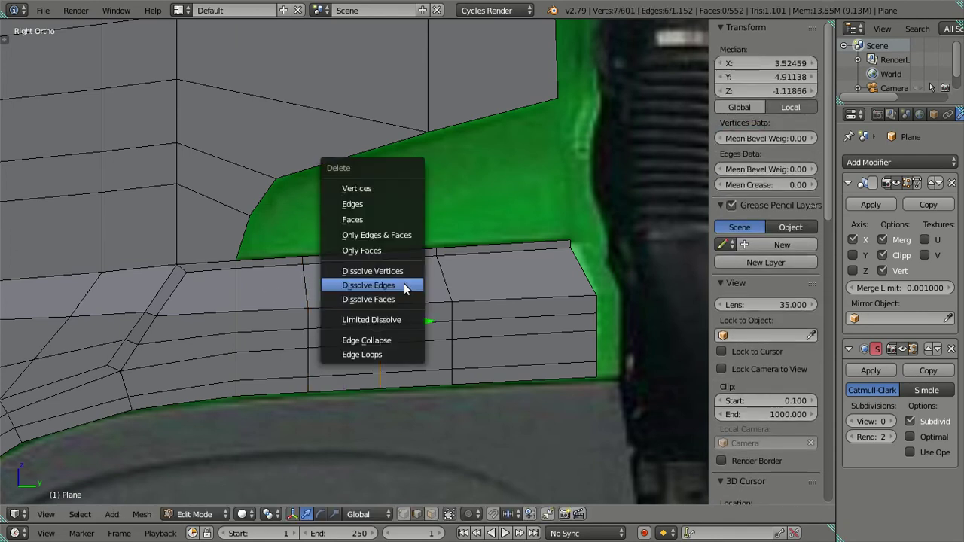
click(405, 285)
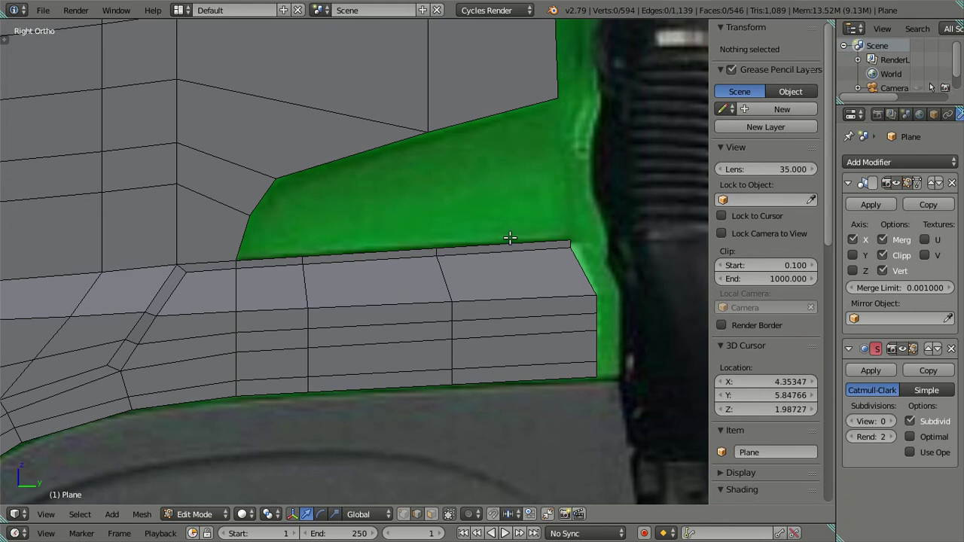
Step: Extrude the door-recess border loop in place and push it inward along X
key(z)
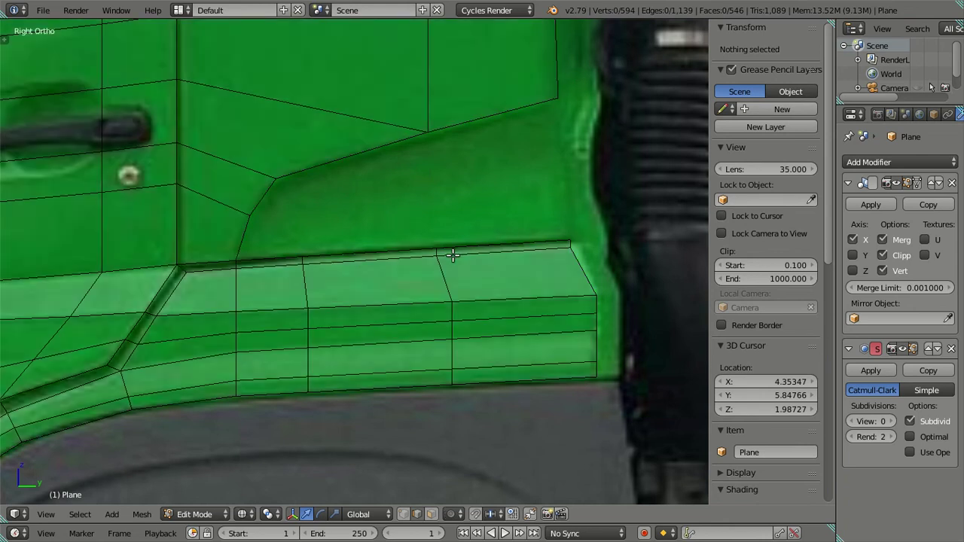
middle_drag(450, 254, 440, 256)
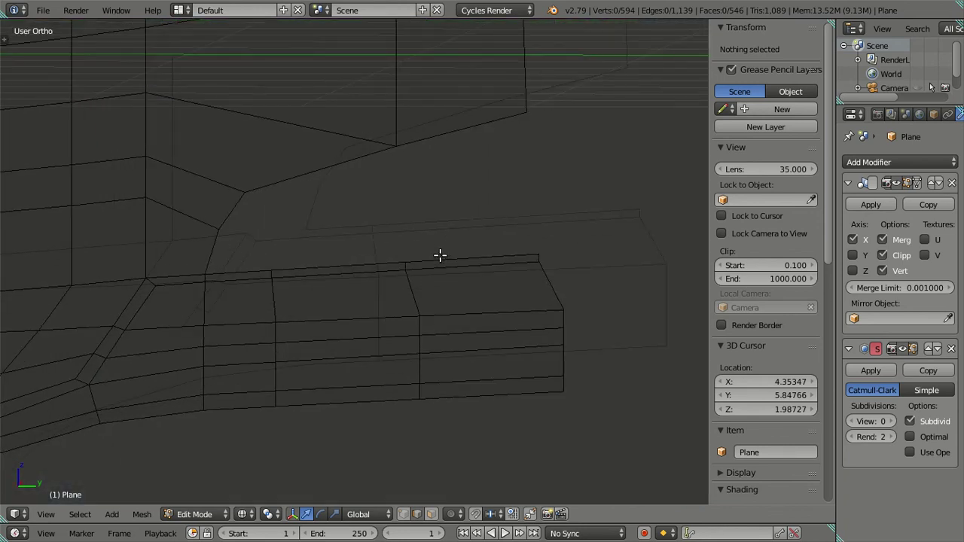
key(KP_3)
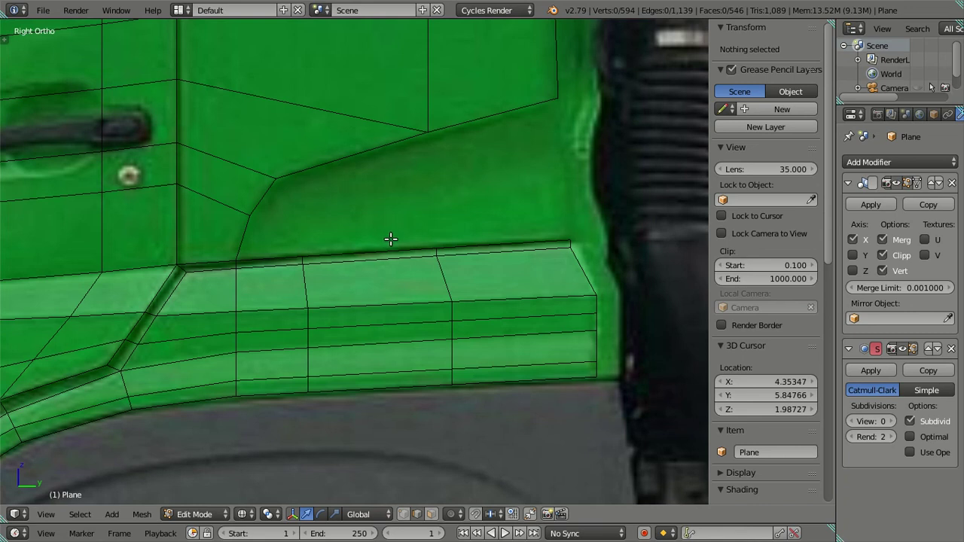
scroll(390, 239, down, 2)
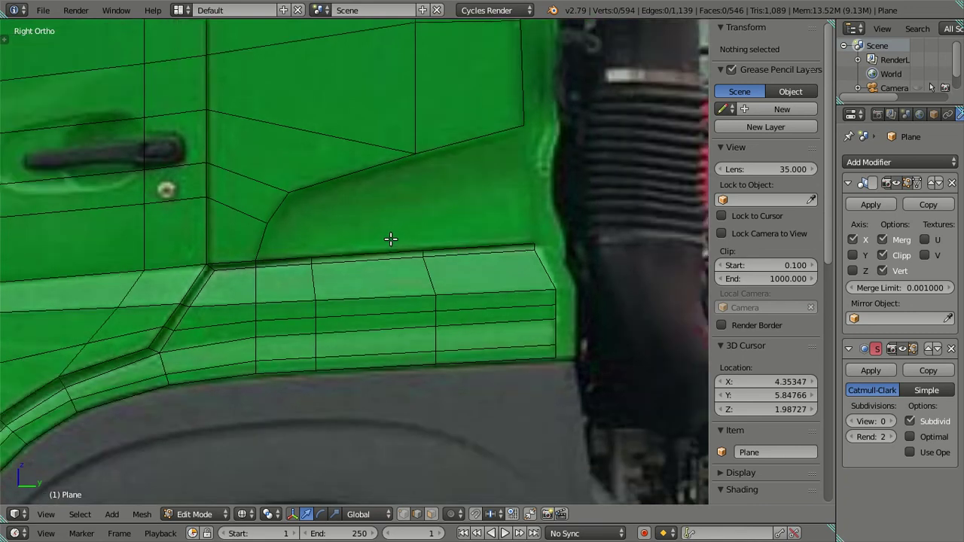
scroll(389, 241, down, 2)
mouse_move(437, 267)
middle_down()
mouse_move(402, 283)
mouse_move(273, 303)
mouse_move(312, 286)
mouse_move(128, 269)
mouse_move(297, 323)
mouse_move(319, 274)
mouse_move(269, 282)
mouse_move(305, 264)
middle_up()
alt+right_click(246, 252)
key(e)
right_click(275, 263)
key(g)
key(x)
click(153, 259)
Step: Deselect the recess bottom vertices and lower the sloped upper recess edge along Z
key(KP_3)
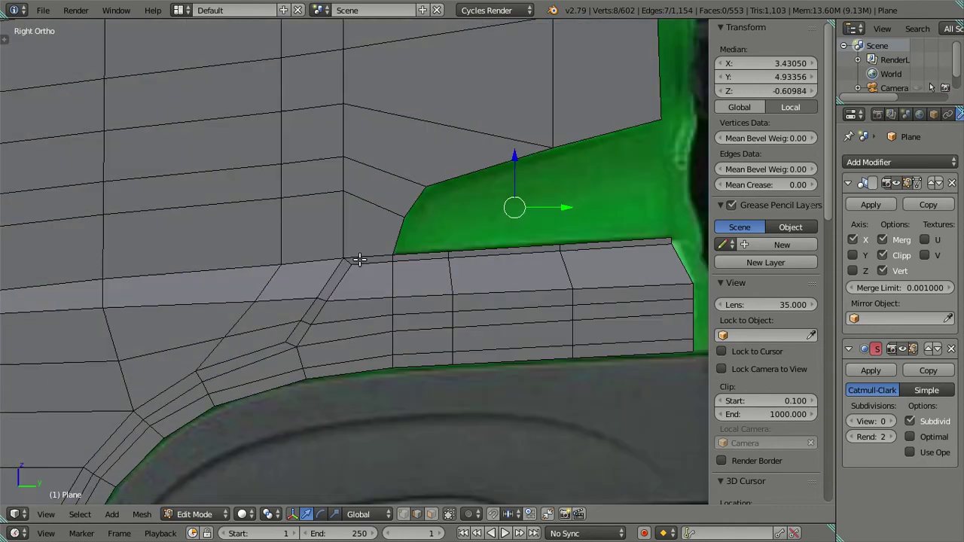
shift+middle_drag(466, 247, 373, 283)
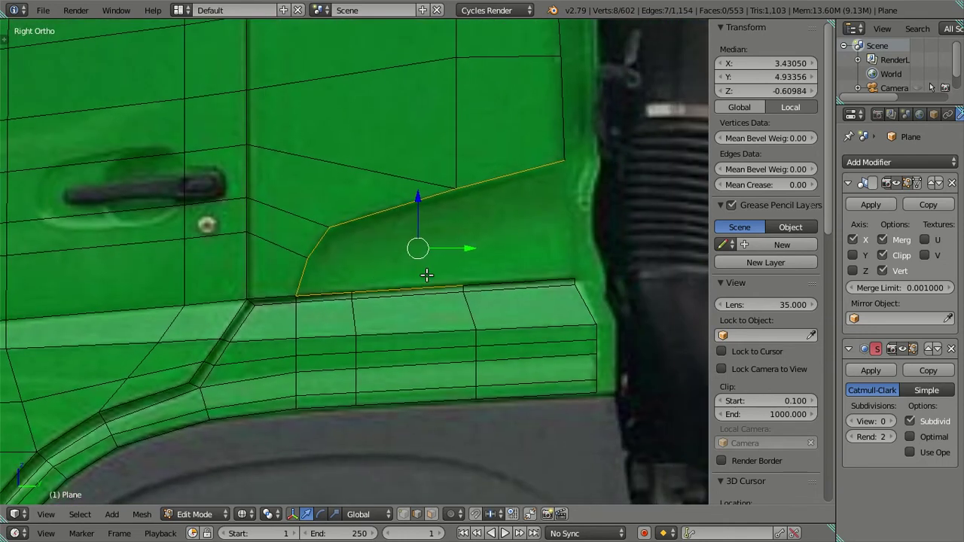
scroll(435, 296, up, 1)
scroll(442, 300, up, 1)
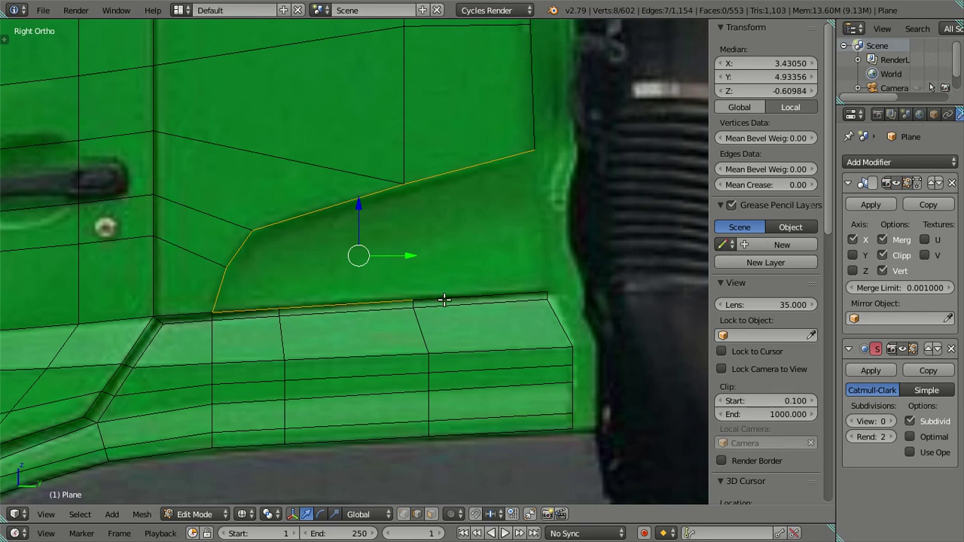
key(c)
middle_drag(581, 286, 264, 316)
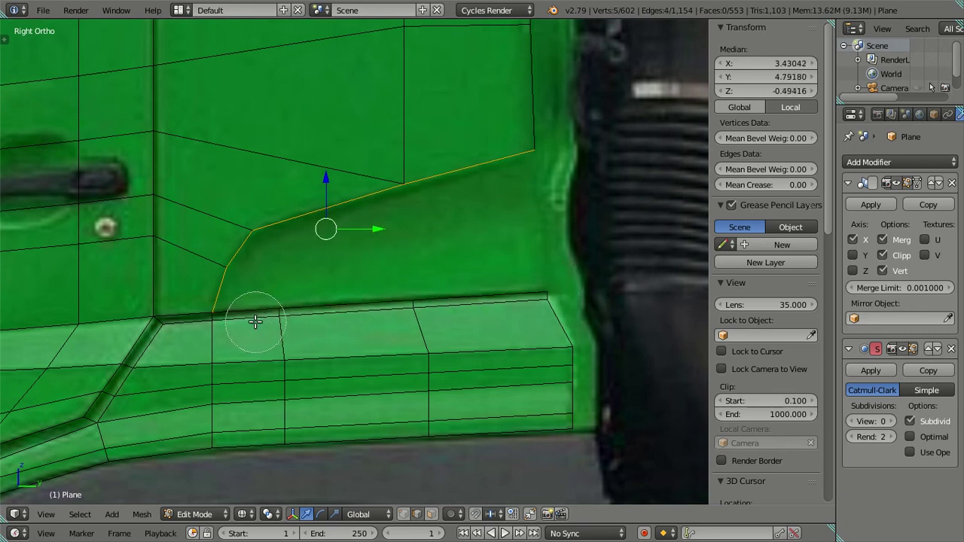
right_click(259, 316)
key(c)
middle_drag(223, 334, 232, 311)
right_click(232, 311)
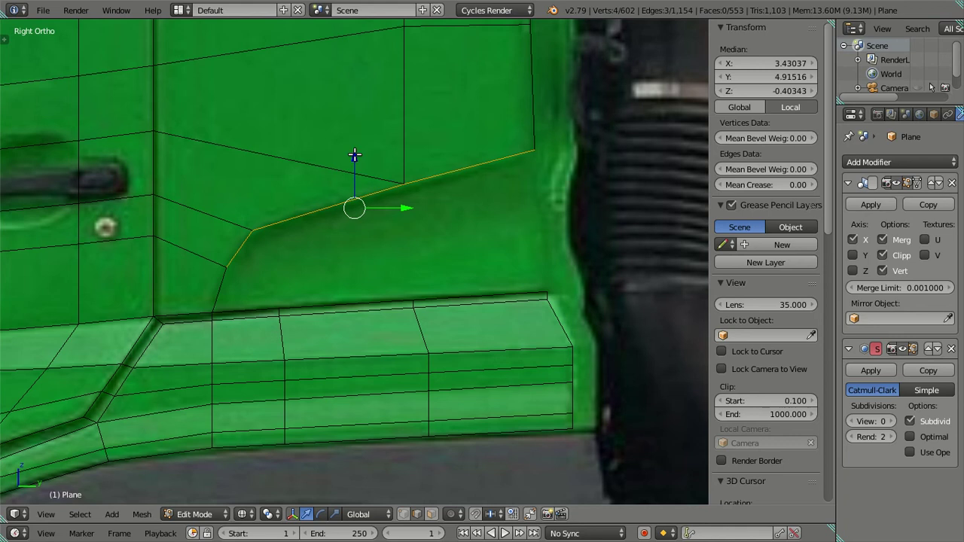
key(g)
key(z)
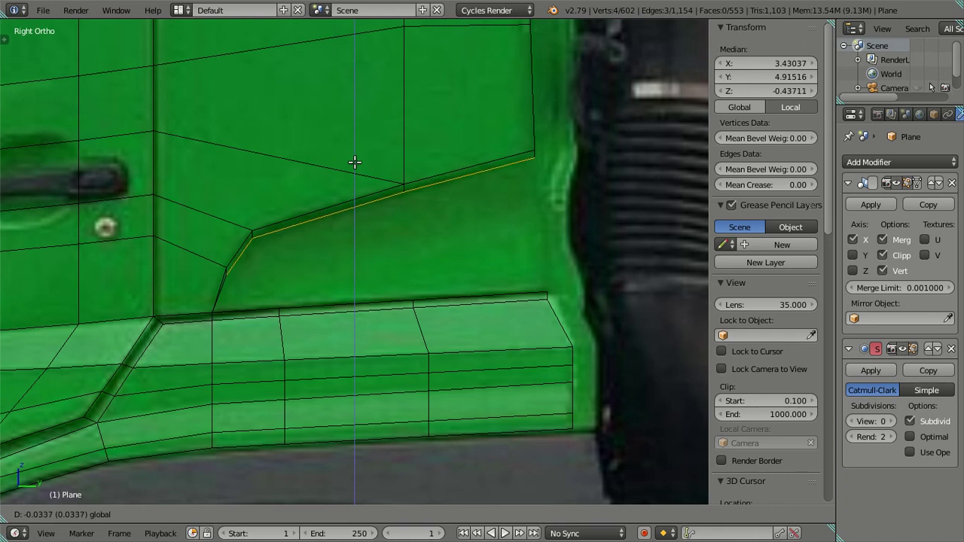
click(354, 161)
Step: Adjust the short lower-left recess edge along Y and Z to match the photo
shift+right_click(437, 186)
shift+right_click(361, 226)
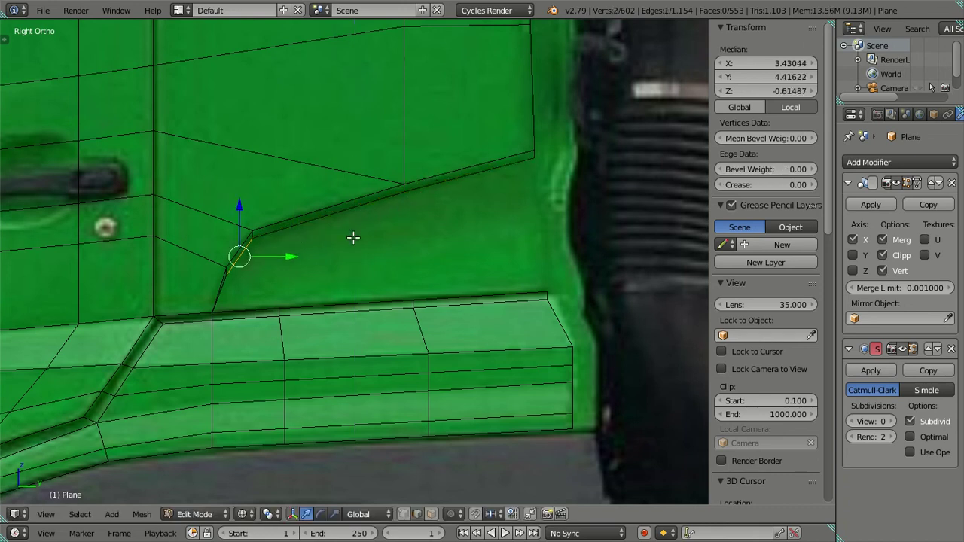
key(g)
key(y)
click(275, 250)
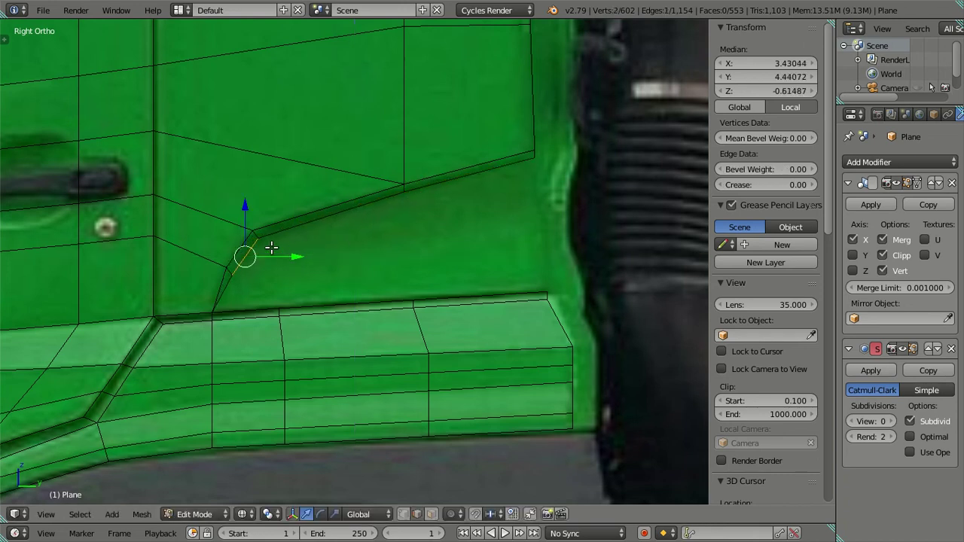
key(g)
key(z)
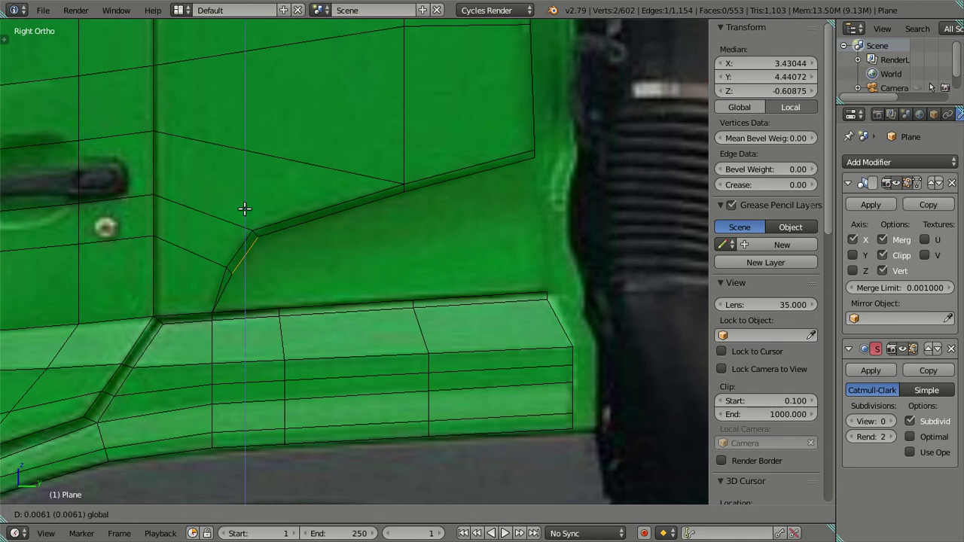
click(244, 209)
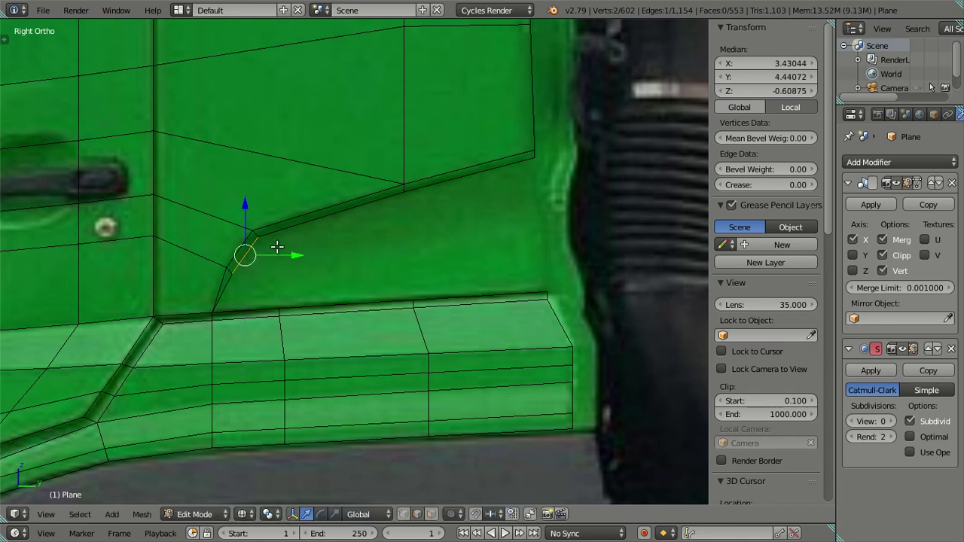
click(298, 254)
click(297, 253)
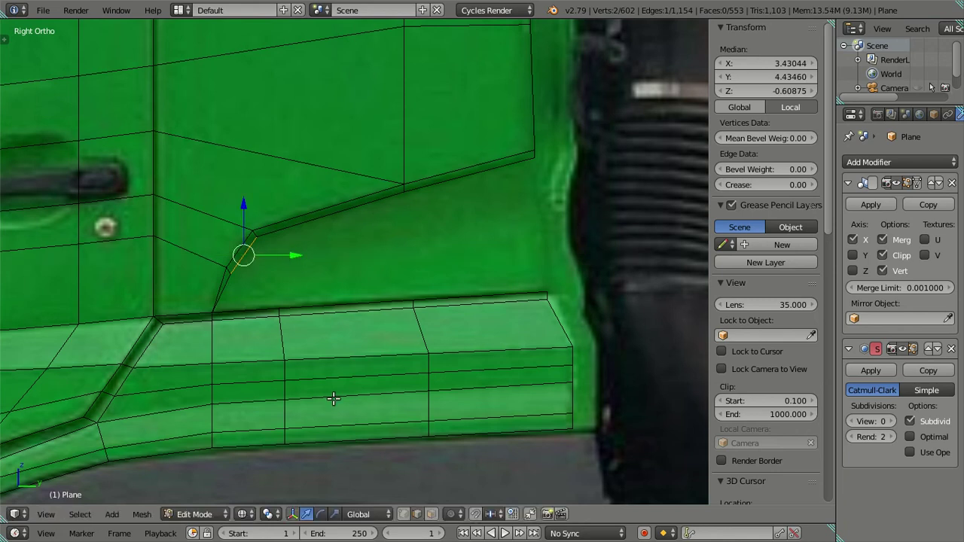
Step: Slide the vertex at the step panel's top right along its edge
middle_drag(260, 398, 199, 380)
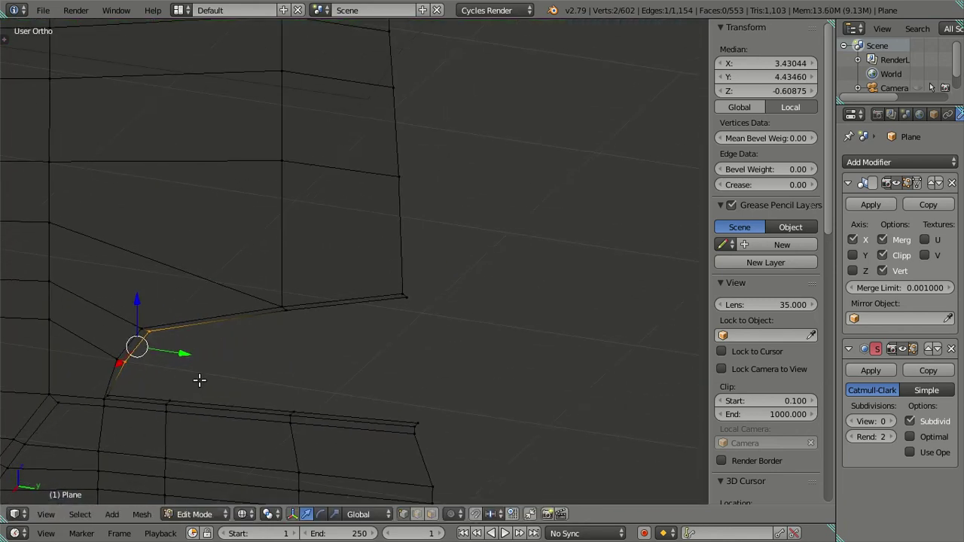
right_click(123, 387)
key(KP_3)
scroll(325, 276, up, 2)
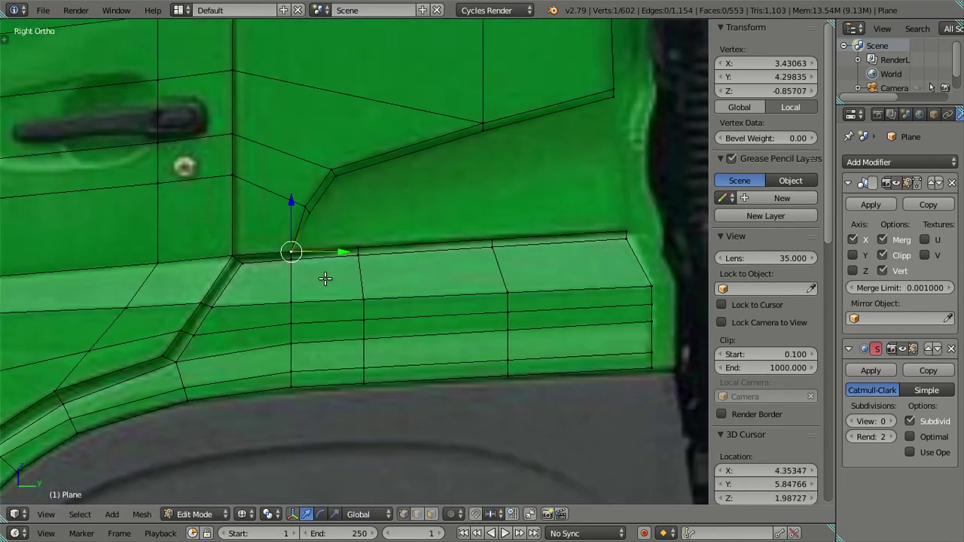
scroll(357, 236, up, 3)
drag(347, 199, 356, 202)
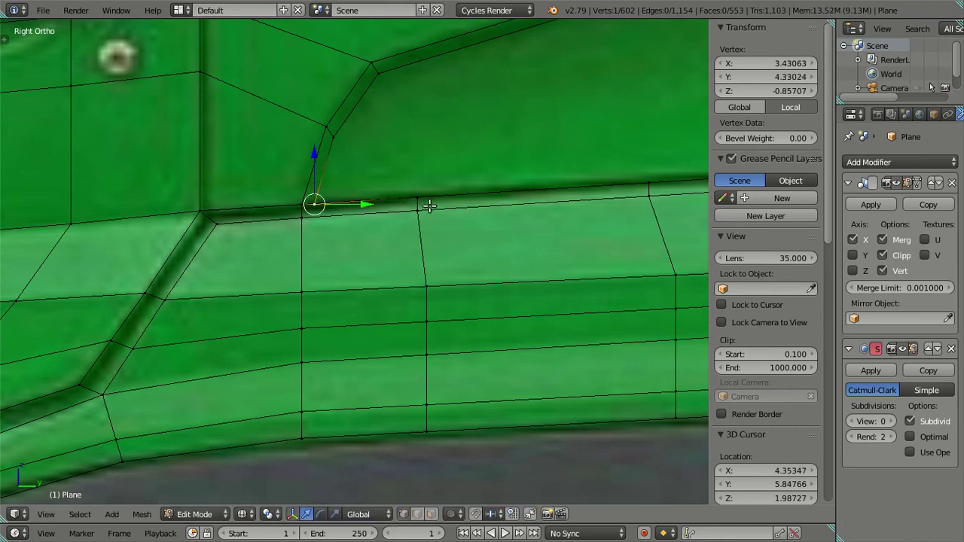
shift+middle_drag(429, 206, 294, 276)
key(a)
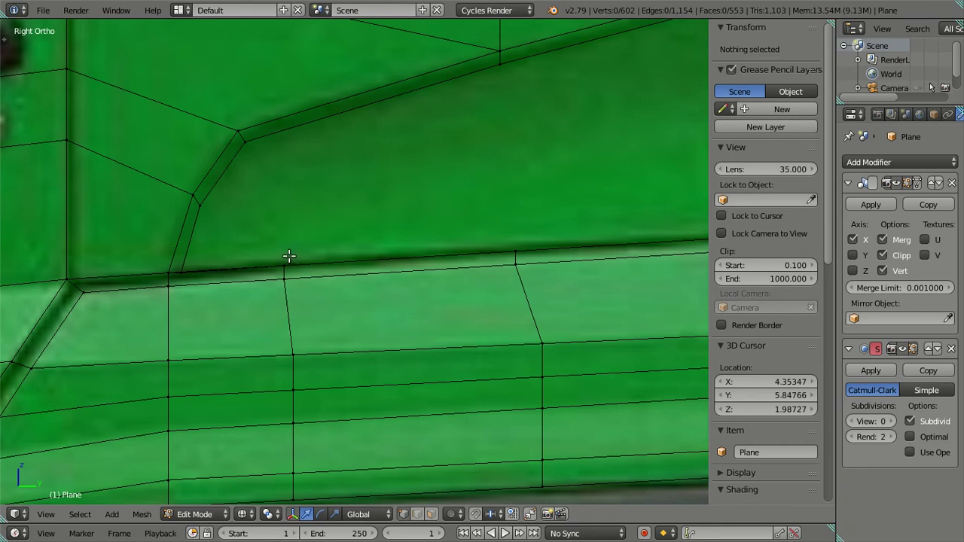
scroll(288, 256, down, 3)
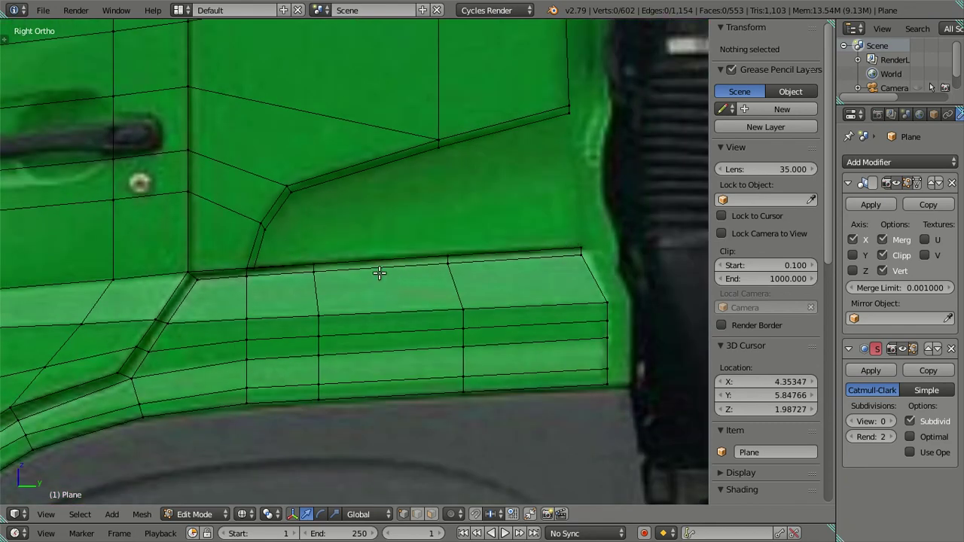
scroll(378, 273, down, 3)
mouse_move(362, 263)
middle_down()
mouse_move(246, 328)
mouse_move(219, 283)
mouse_move(264, 297)
mouse_move(268, 315)
middle_up()
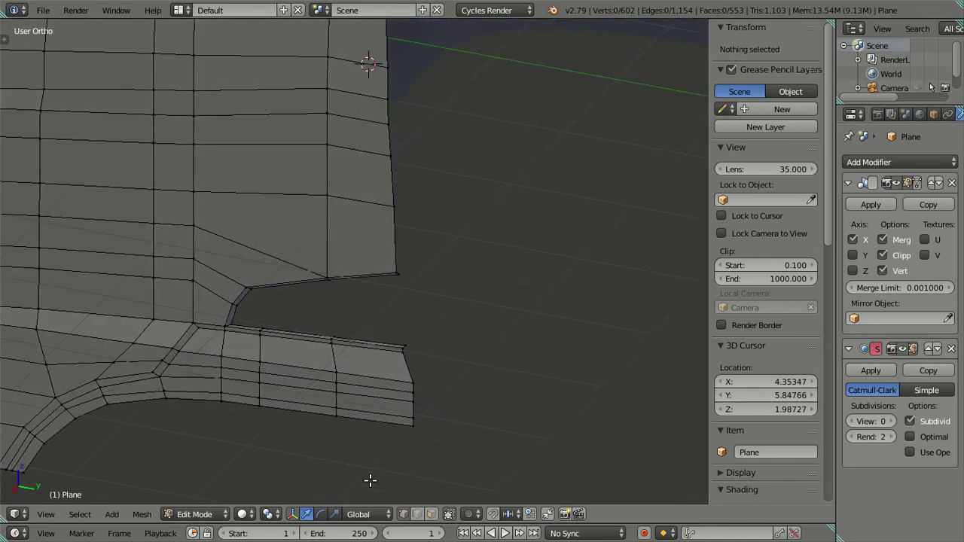
Step: Fill a face between the recess gap's lower edge and its facing edge
scroll(411, 414, up, 2)
right_click(389, 366)
mouse_move(389, 366)
middle_down()
mouse_move(370, 354)
mouse_move(366, 273)
middle_up()
shift+right_click(369, 258)
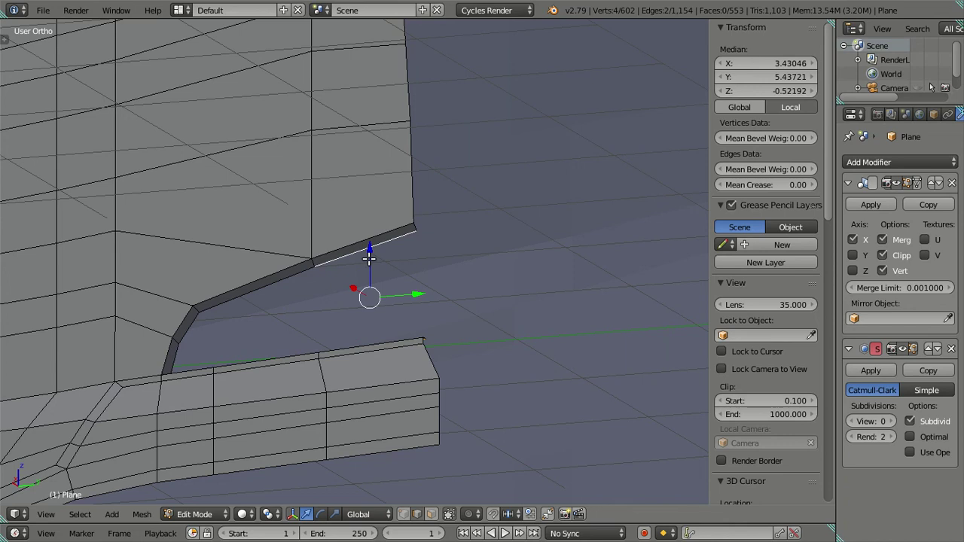
key(f)
Step: Fill a face from the edges bounding the remaining recess gap
right_click(265, 291)
mouse_move(265, 291)
middle_down()
mouse_move(329, 391)
mouse_move(344, 226)
mouse_move(400, 369)
mouse_move(370, 276)
mouse_move(357, 174)
middle_up()
scroll(351, 232, up, 1)
alt+right_click(351, 232)
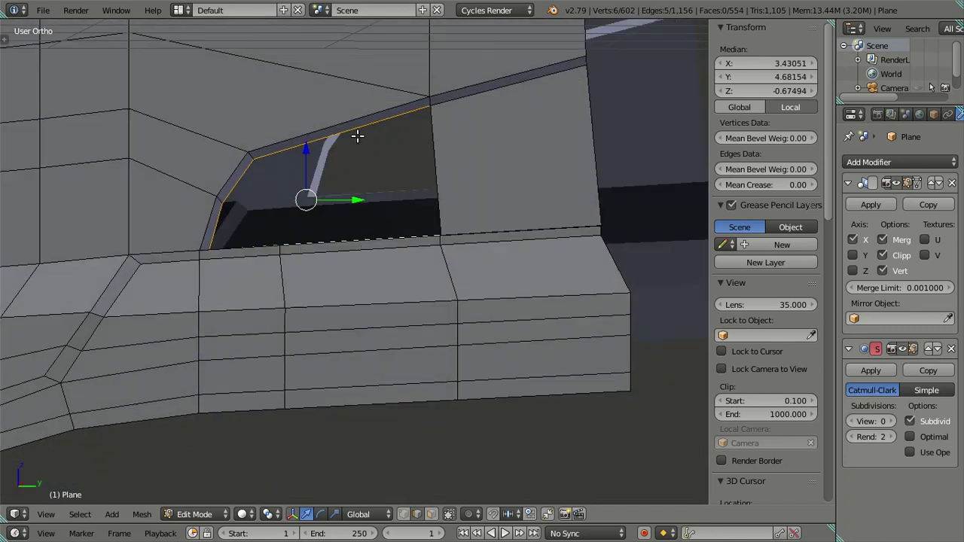
alt+right_click(398, 208)
middle_drag(398, 209, 376, 302)
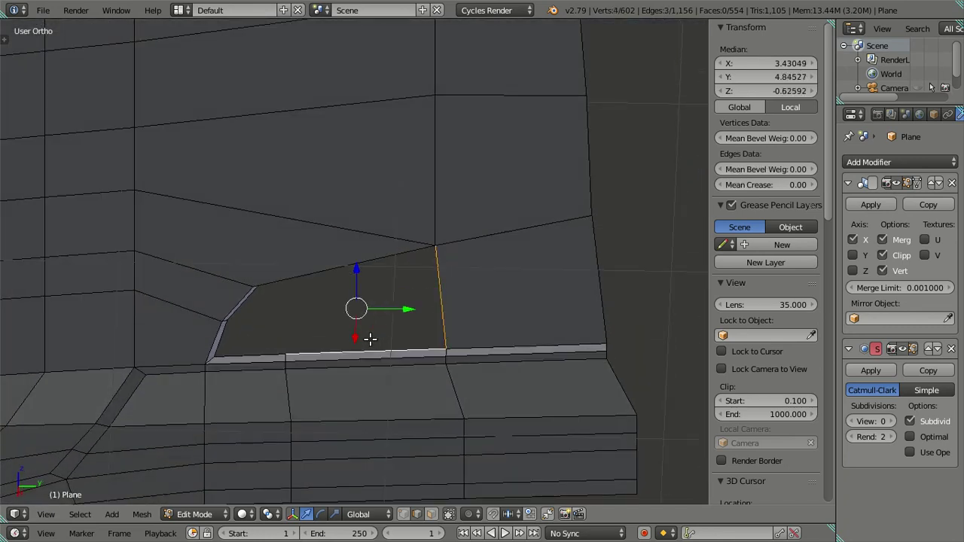
key(f)
Step: Close the small triangular gap with a new face from its three edges
mouse_move(368, 338)
middle_down()
mouse_move(223, 266)
mouse_move(251, 280)
middle_up()
right_click(247, 302)
shift+right_click(252, 325)
shift+right_click(276, 296)
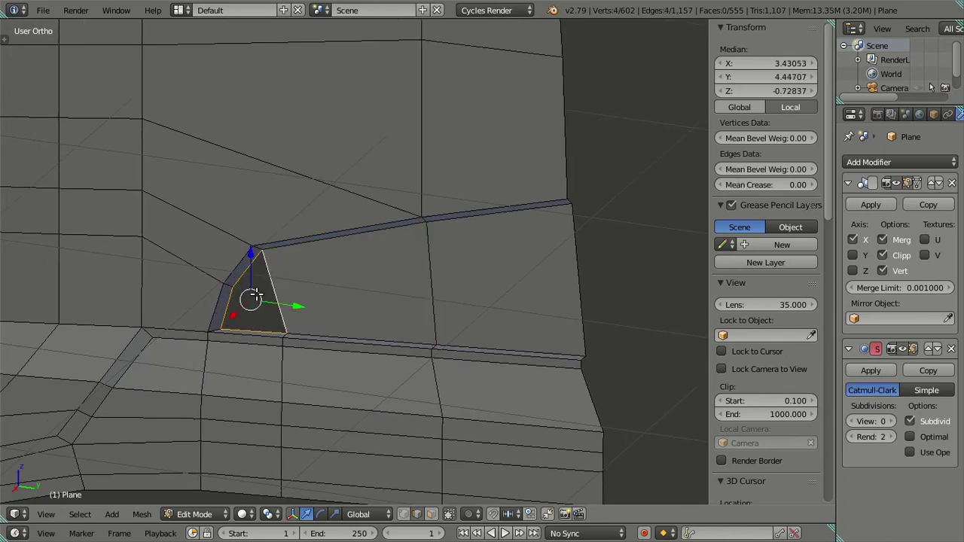
key(f)
key(a)
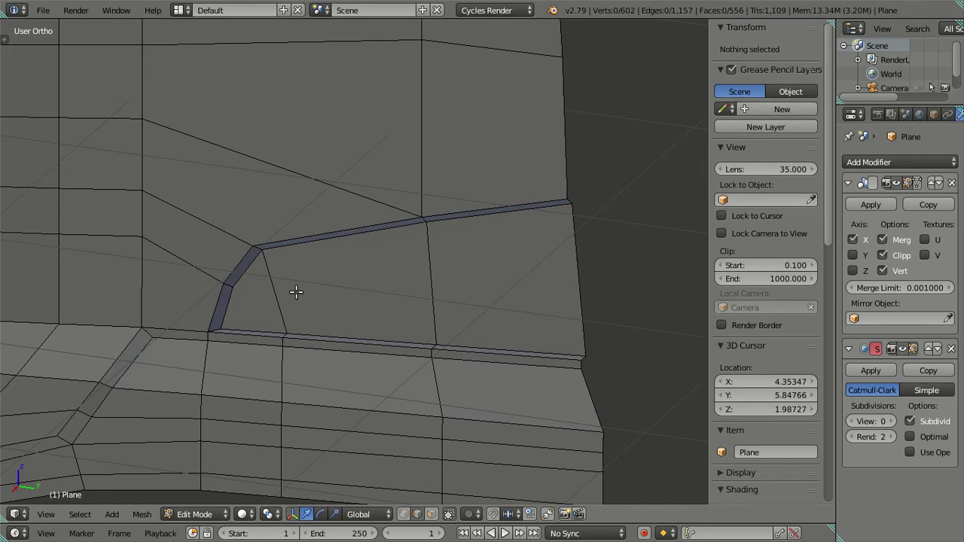
Step: Try a loop cut on the recess faces, cancel it, and return to right side view
key(ctrl+r)
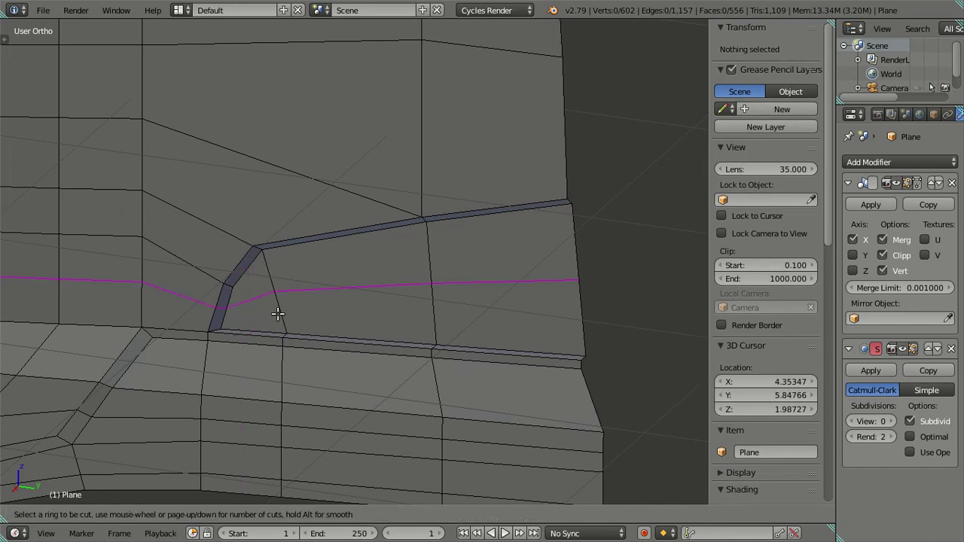
key(Escape)
mouse_move(304, 316)
middle_down()
mouse_move(362, 336)
mouse_move(392, 316)
mouse_move(324, 372)
middle_up()
key(KP_3)
scroll(349, 295, down, 2)
scroll(349, 295, up, 2)
Step: Return to Object Mode and preview the cab smoothed at viewport subdivision level 2 from several angles
key(Tab)
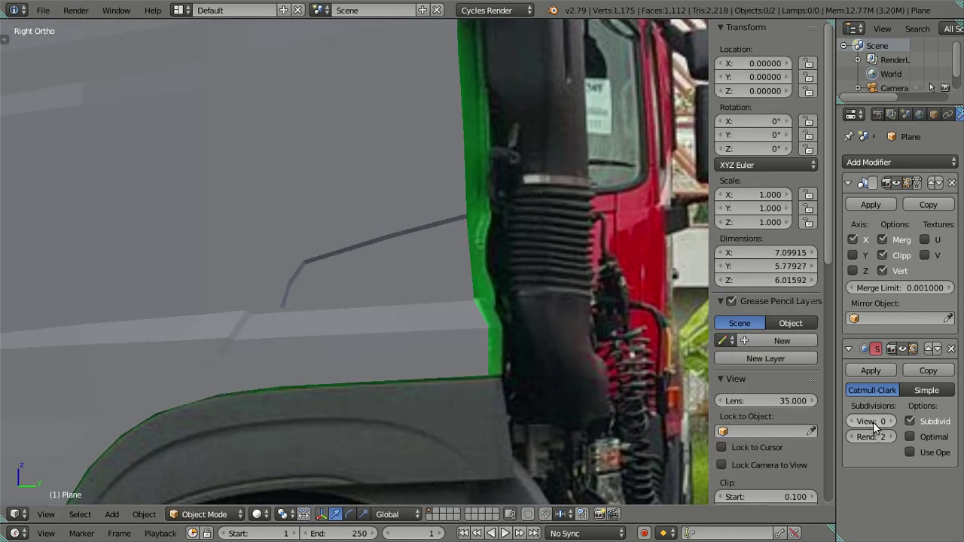
drag(871, 421, 888, 421)
scroll(421, 301, down, 2)
scroll(421, 301, up, 3)
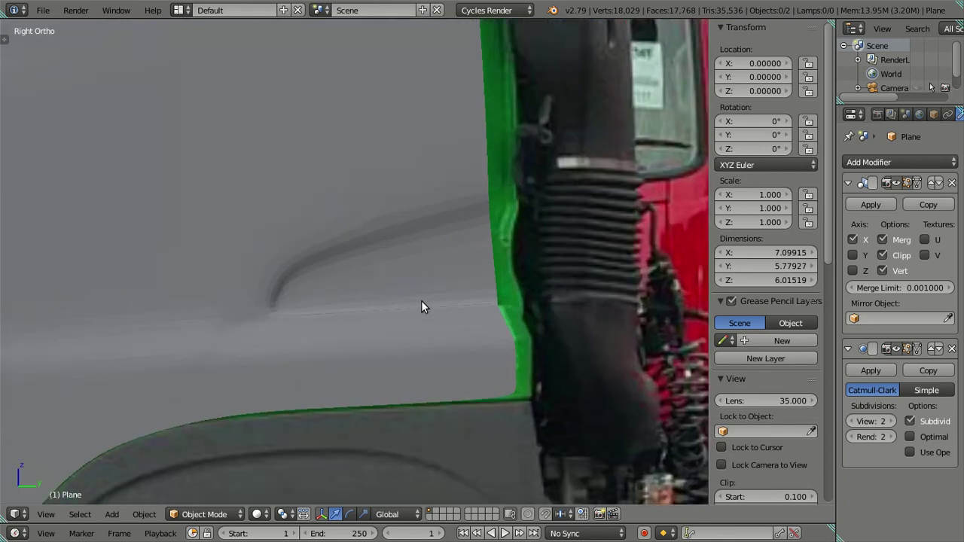
key(z)
key(z)
scroll(438, 290, down, 4)
mouse_move(430, 287)
middle_down()
mouse_move(384, 266)
mouse_move(419, 291)
mouse_move(441, 233)
middle_up()
scroll(344, 282, up, 3)
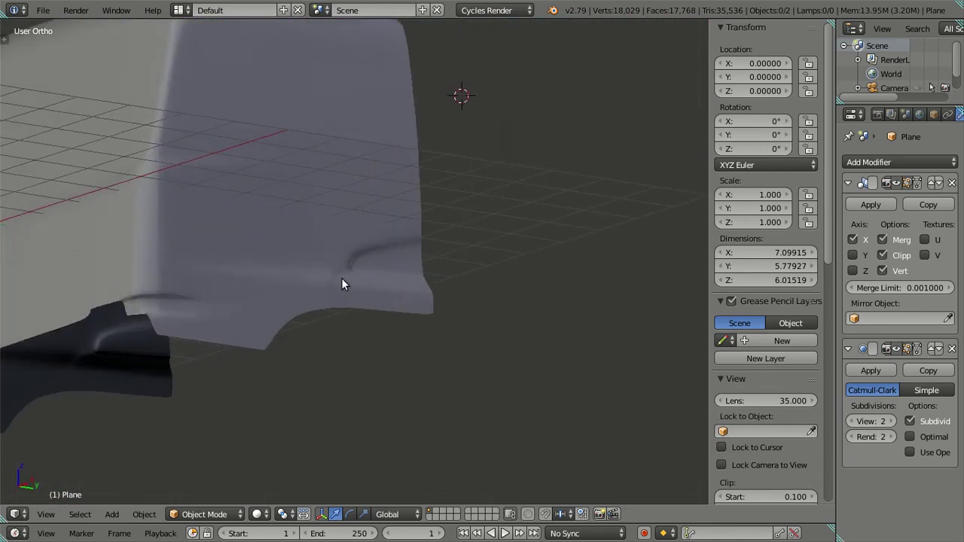
scroll(262, 300, up, 2)
mouse_move(262, 300)
middle_down()
mouse_move(324, 375)
mouse_move(435, 351)
mouse_move(233, 189)
mouse_move(313, 175)
mouse_move(148, 188)
middle_up()
Step: Reset viewport subdivision to 0, hide the sidebar, and frame the cab in front view over the reference photo
click(851, 421)
click(850, 421)
mouse_move(433, 349)
middle_down()
mouse_move(335, 341)
mouse_move(415, 352)
middle_up()
key(n)
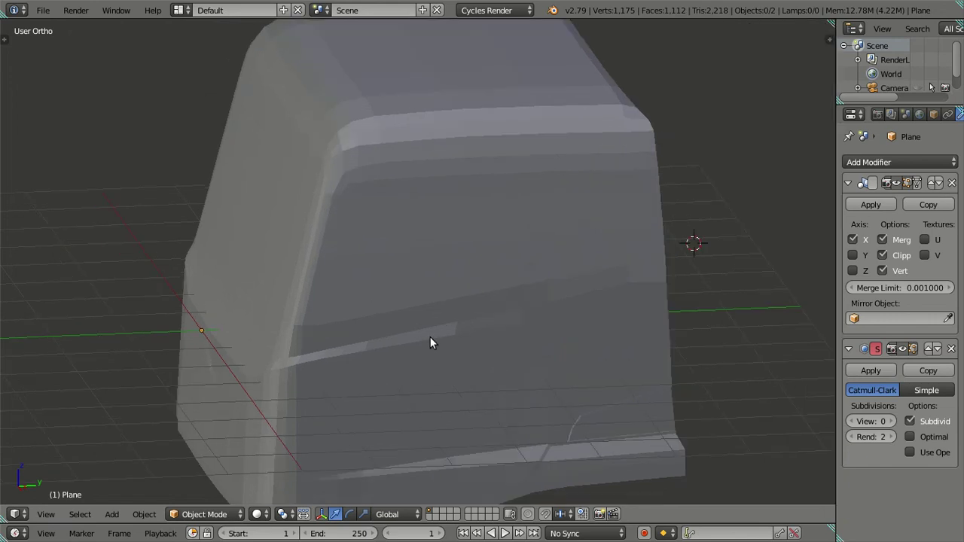
scroll(451, 332, down, 4)
scroll(464, 330, up, 4)
mouse_move(464, 330)
middle_down()
mouse_move(525, 326)
mouse_move(441, 314)
mouse_move(538, 314)
middle_up()
key(KP_1)
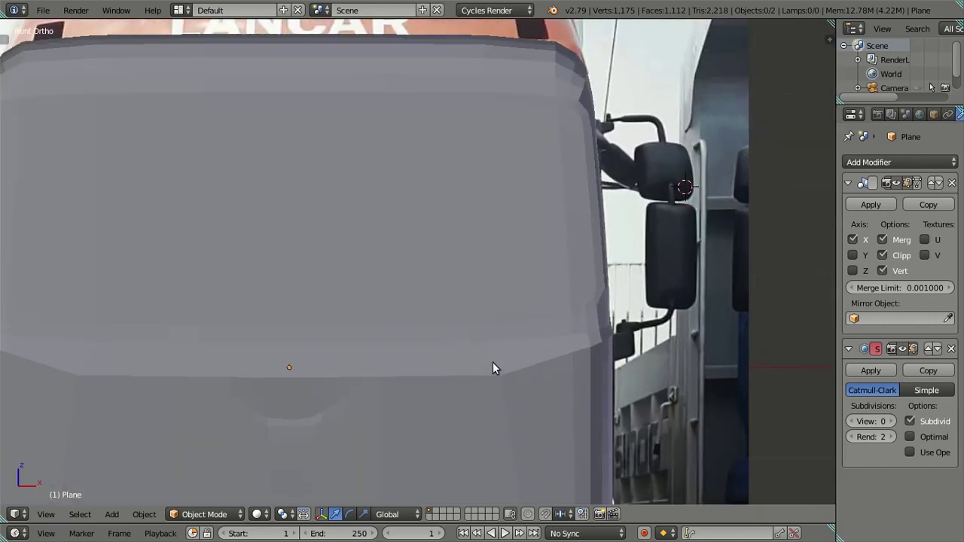
scroll(538, 265, down, 1)
scroll(524, 282, down, 2)
scroll(475, 305, down, 2)
shift+middle_drag(475, 306, 479, 333)
Step: Save the file, overwriting the existing one, and take the window out of fullscreen
key(ctrl+s)
click(479, 334)
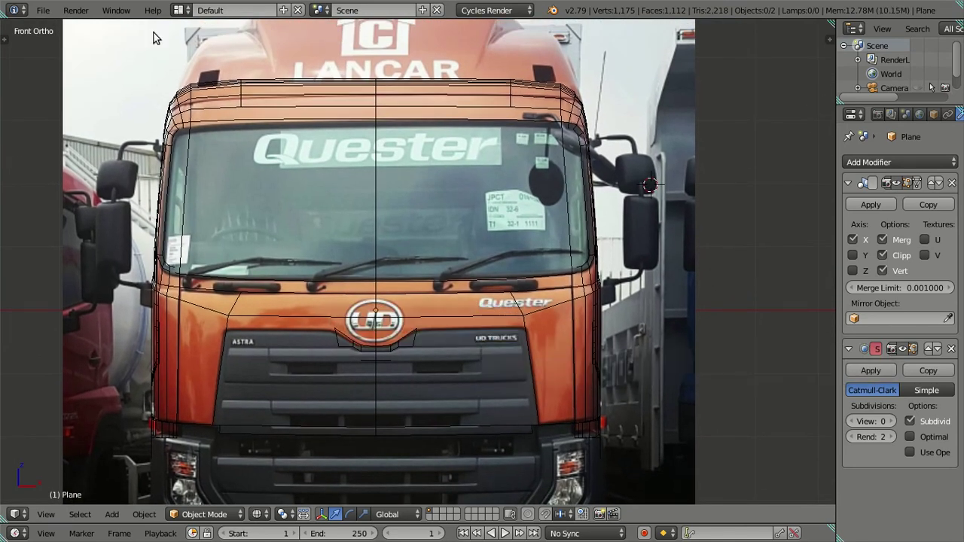
click(116, 10)
click(135, 40)
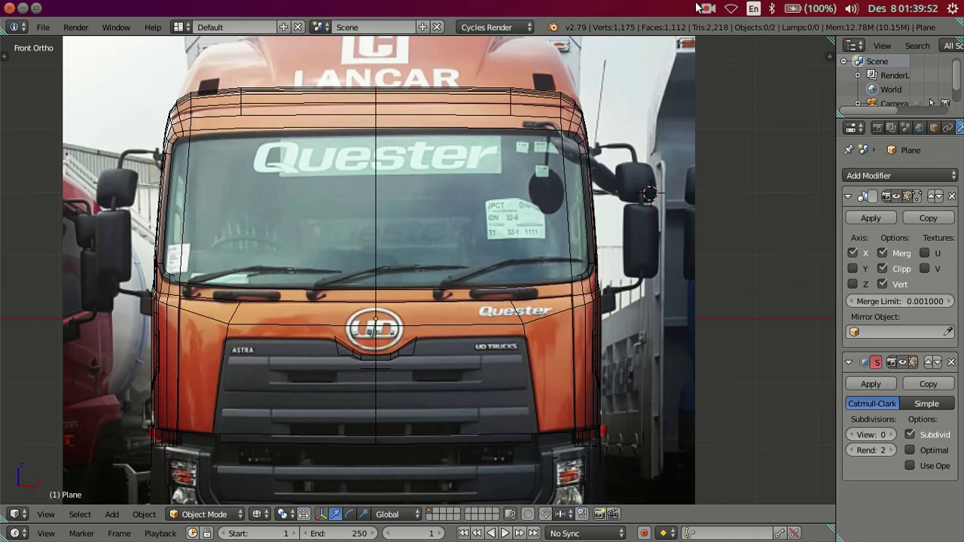